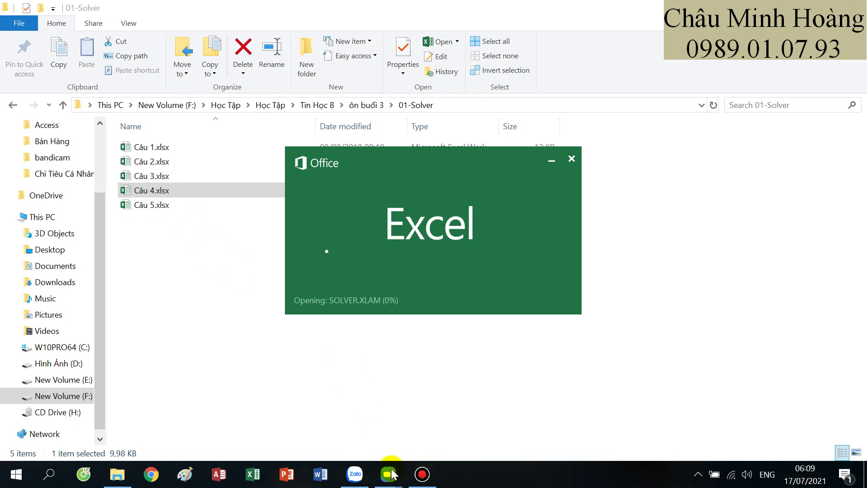
Switch to the running Zoom meeting and start sharing the screen with the Câu 4.xlsx workbook
mouse_move(388, 474)
left_click(424, 452)
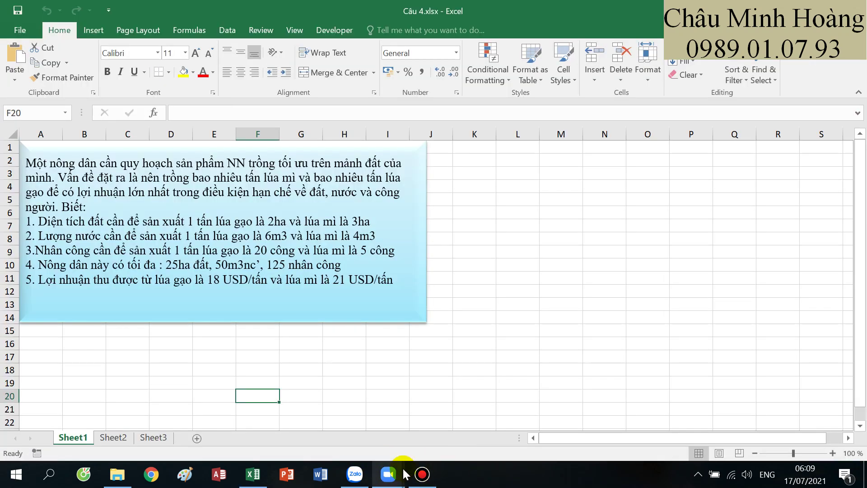
mouse_move(405, 474)
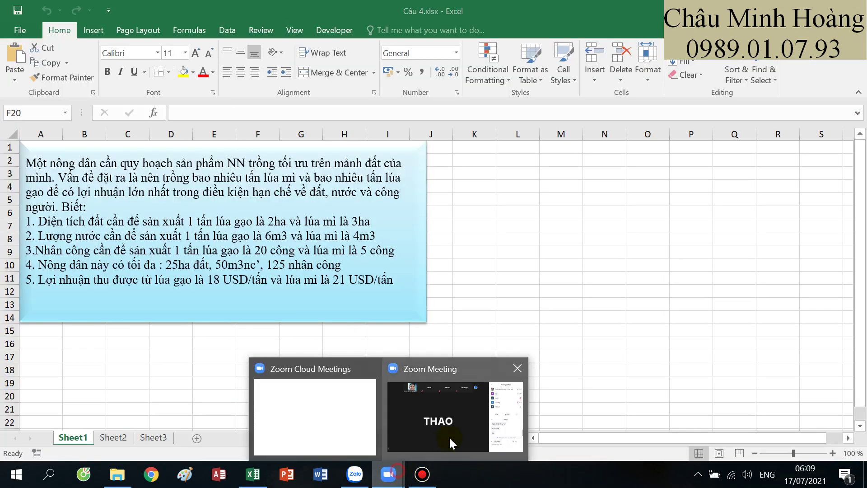
left_click(447, 435)
left_click(413, 398)
double_click(203, 271)
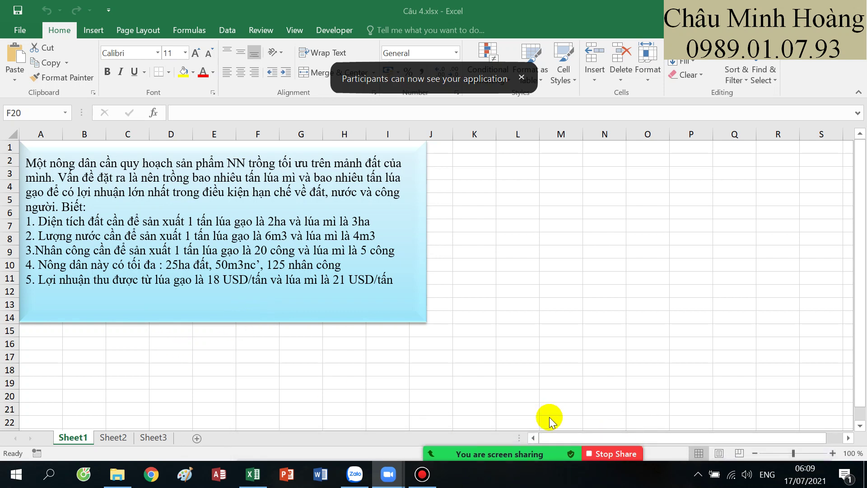
mouse_move(492, 470)
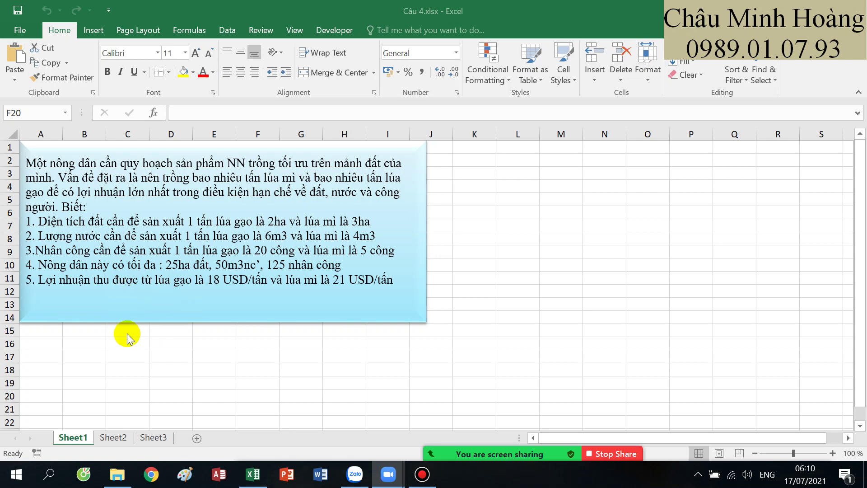
Format the empty range A16:M27 below the problem text in Times New Roman, size 20
scroll(145, 345, "down", 2)
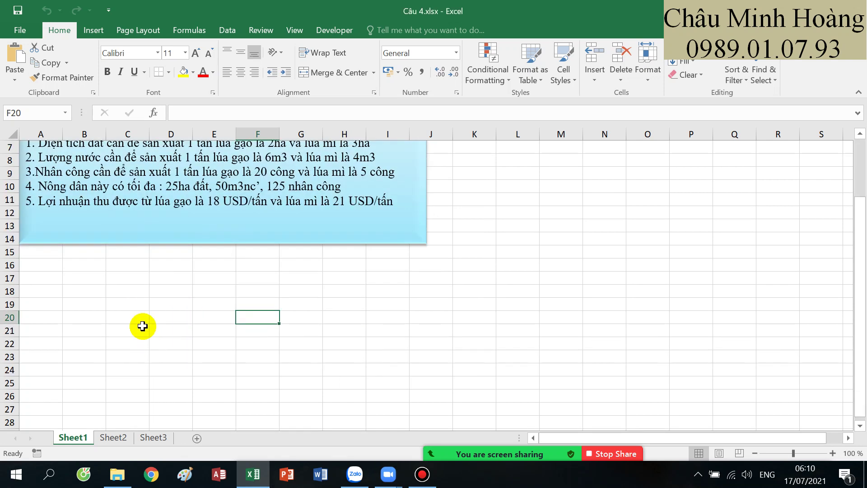
left_click_drag(41, 263, 567, 413)
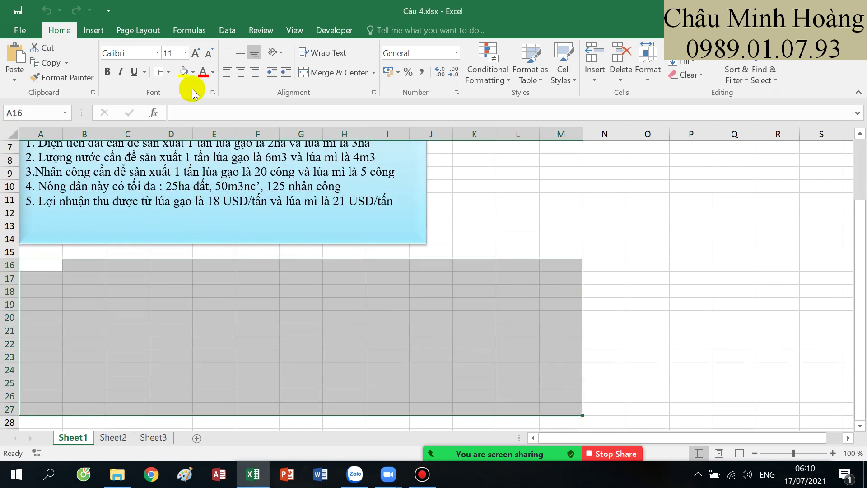
left_click(148, 52)
type("Times New Roman")
key("Return")
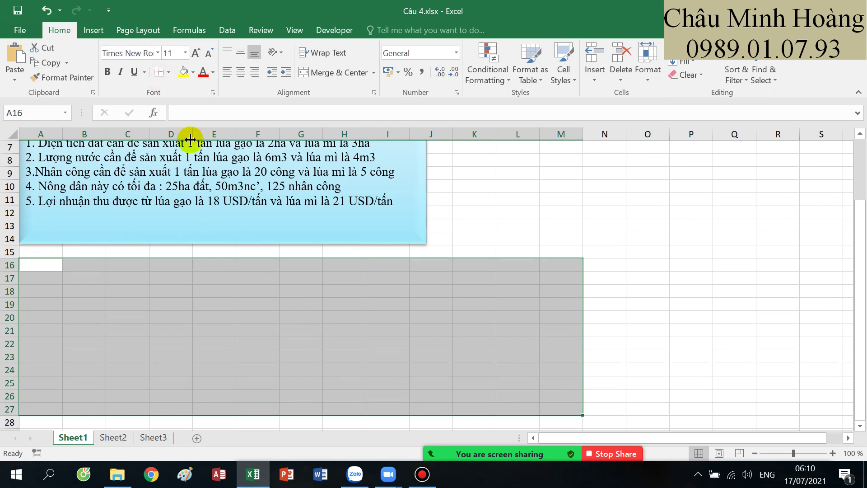
left_click(182, 54)
type("20")
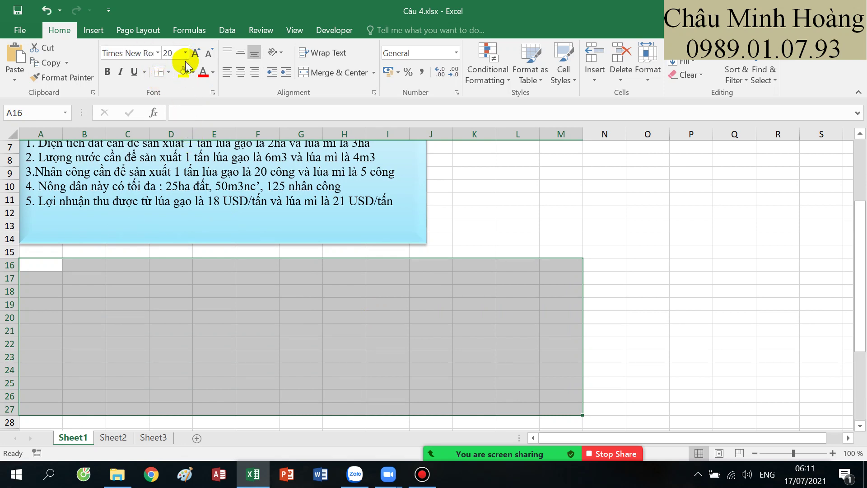
key("Return")
Enter the column headings "lúa gạo" in C16 and "lúa mì" in D16, and widen column C to fit
left_click(89, 294)
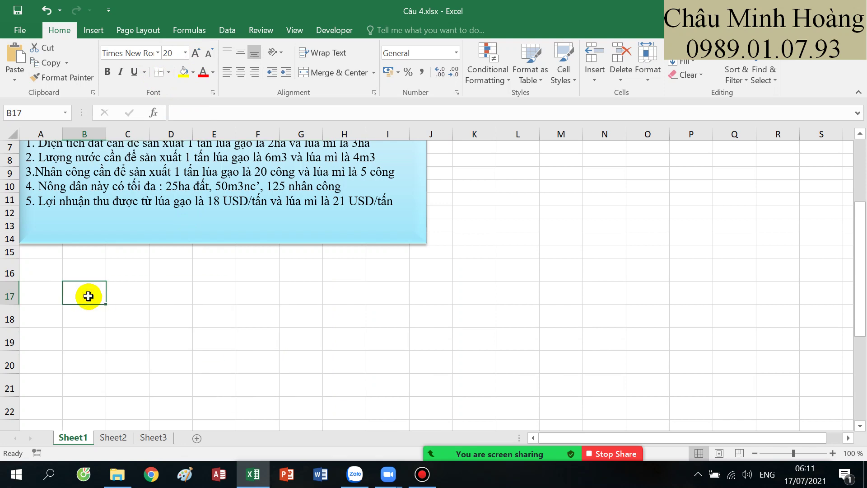
scroll(88, 296, "up", 2)
scroll(88, 296, "up", 1)
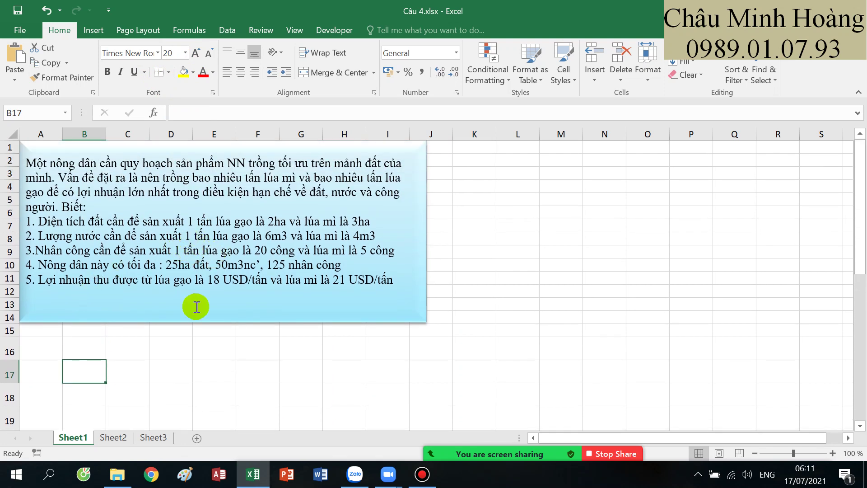
scroll(117, 348, "down", 2)
left_click(129, 272)
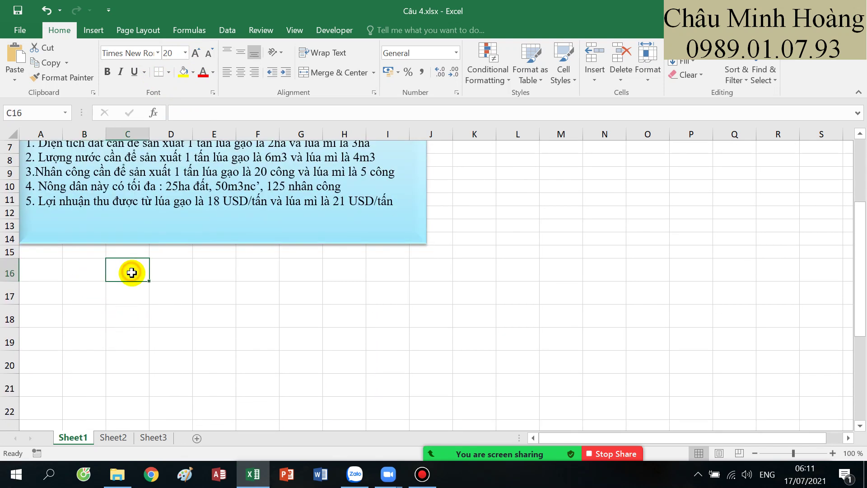
type("lúa ga")
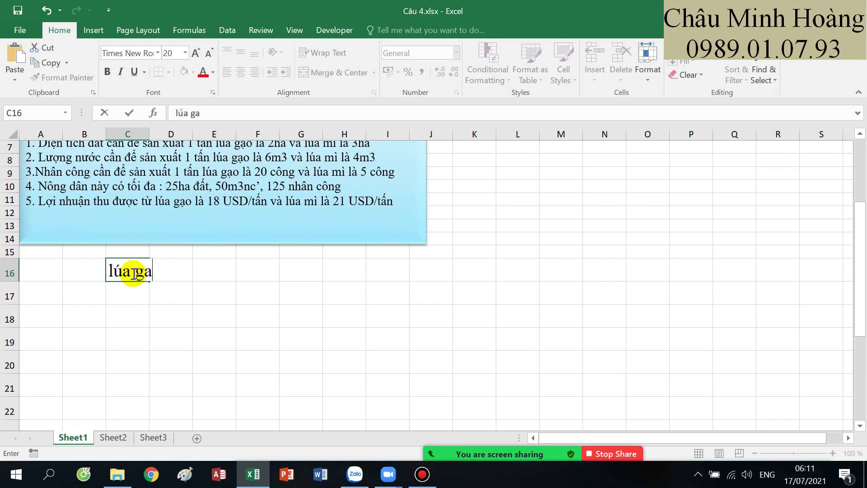
key("BackSpace")
type("ạo")
key("Tab")
type("lu")
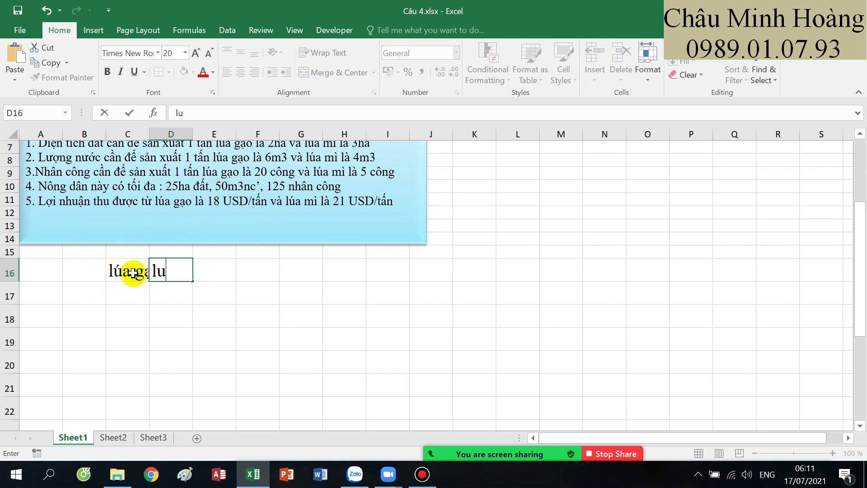
type("a mì")
key("Return")
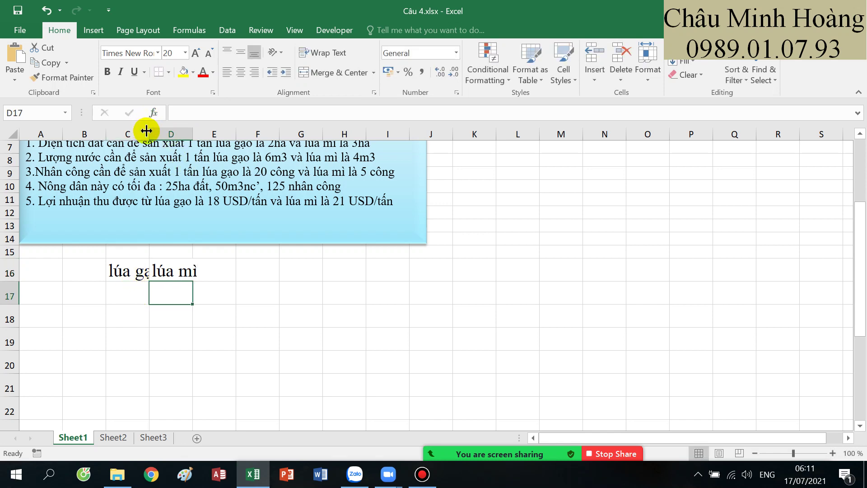
left_click_drag(146, 130, 162, 131)
Fill row 17 from column B with "diện tích", 2 and 3, and autofit column B
left_click(86, 295)
scroll(86, 298, "up", 2)
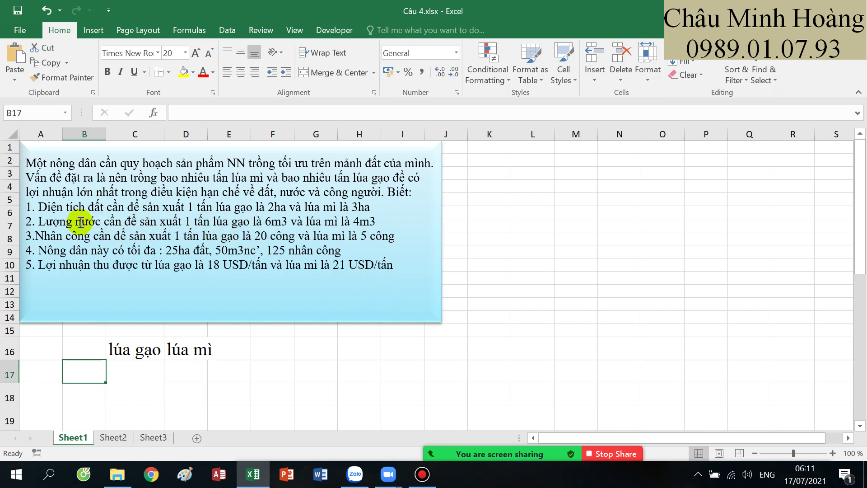
type("diện tích")
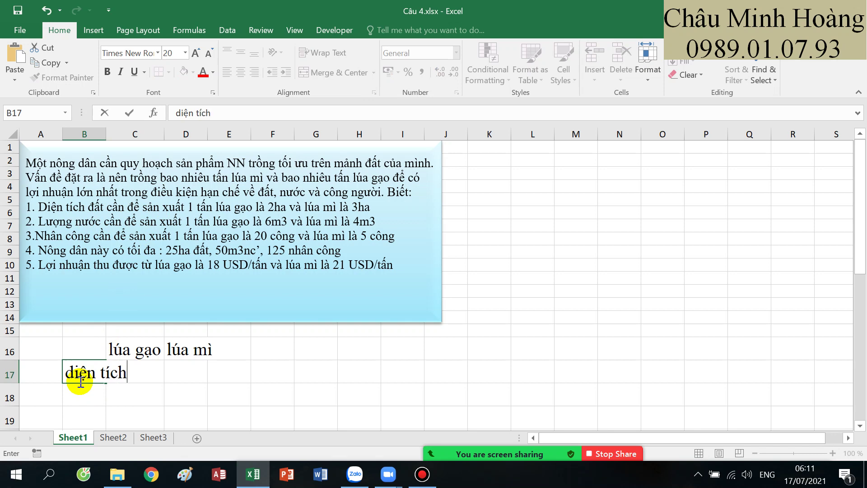
key("Tab")
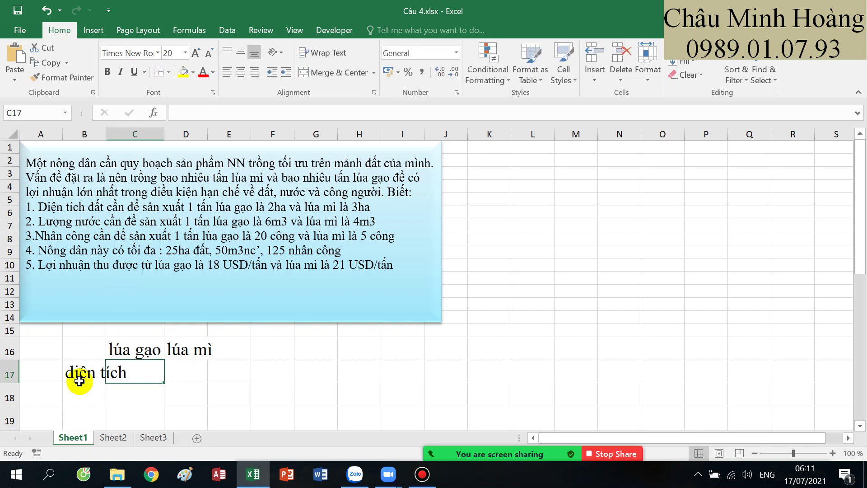
type("2")
key("Tab")
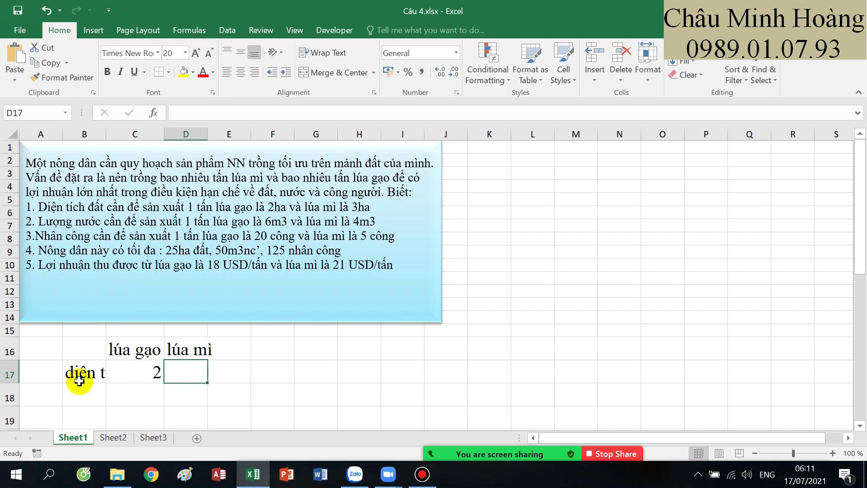
type("3")
double_click(107, 134)
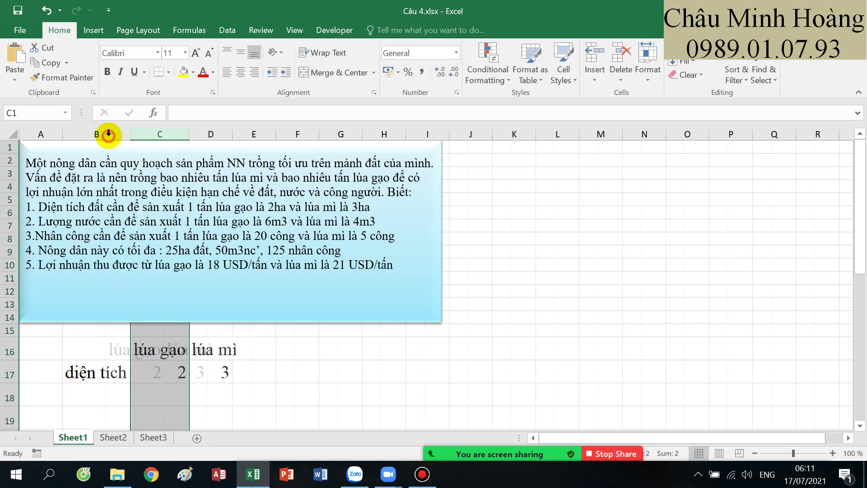
Fill row 18 from column B with "nước", 6 and 4
left_click(98, 391)
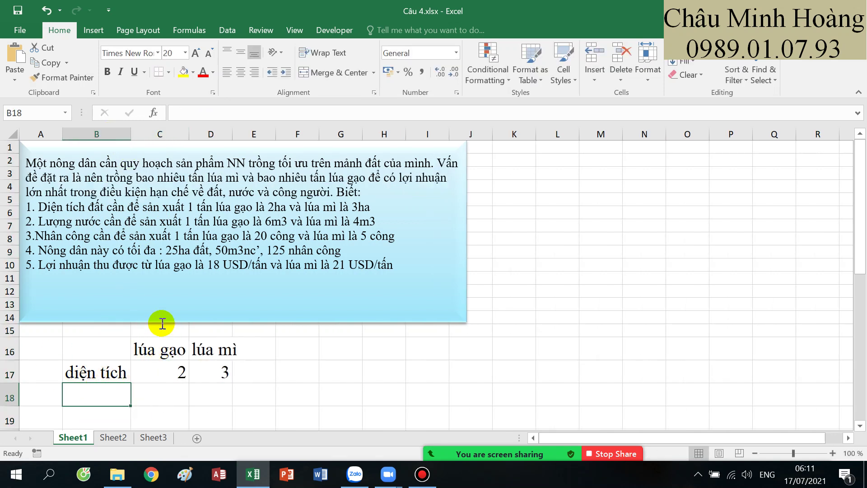
type("nươ")
key("Tab")
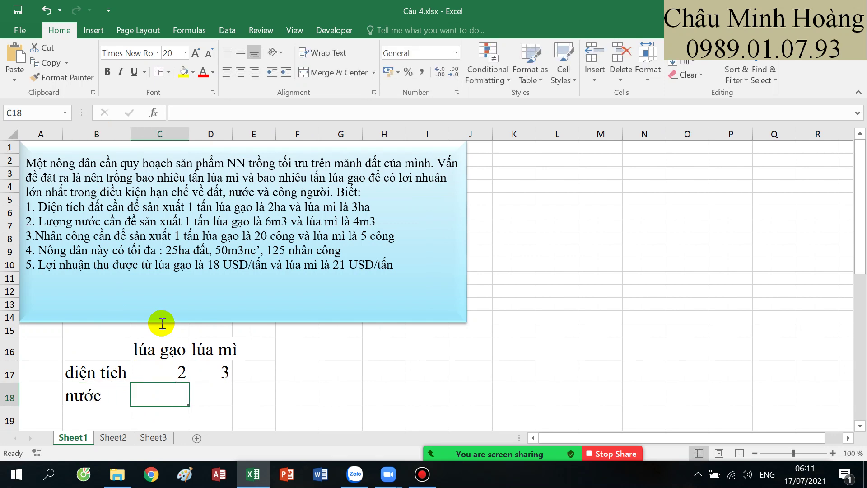
type("6")
key("Tab")
type("4")
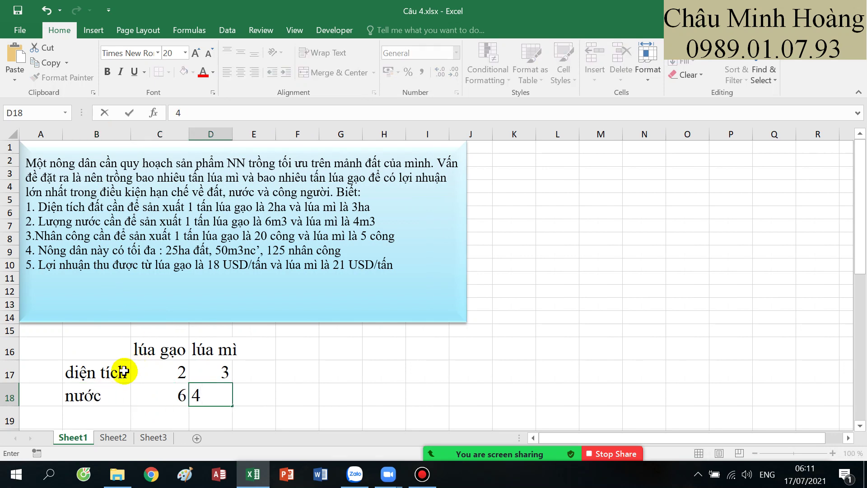
Fill row 19 from column B with "nhân công", 20 and 5
left_click(85, 413)
type("nhân công")
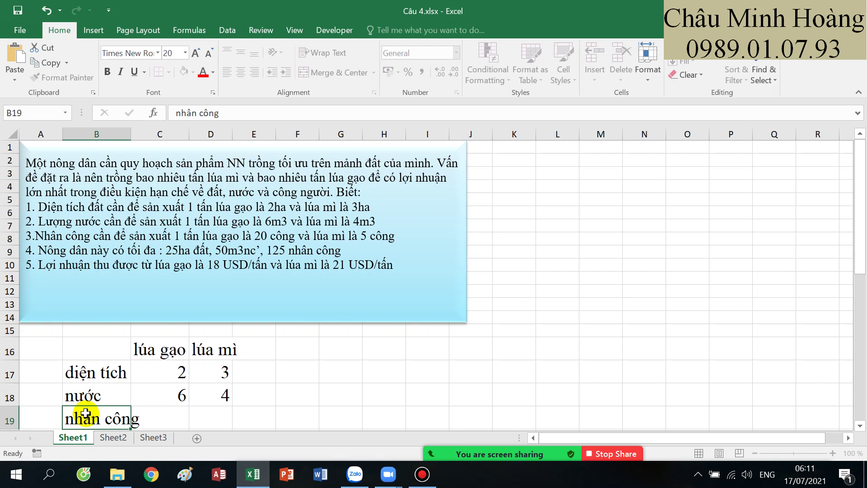
key("Tab")
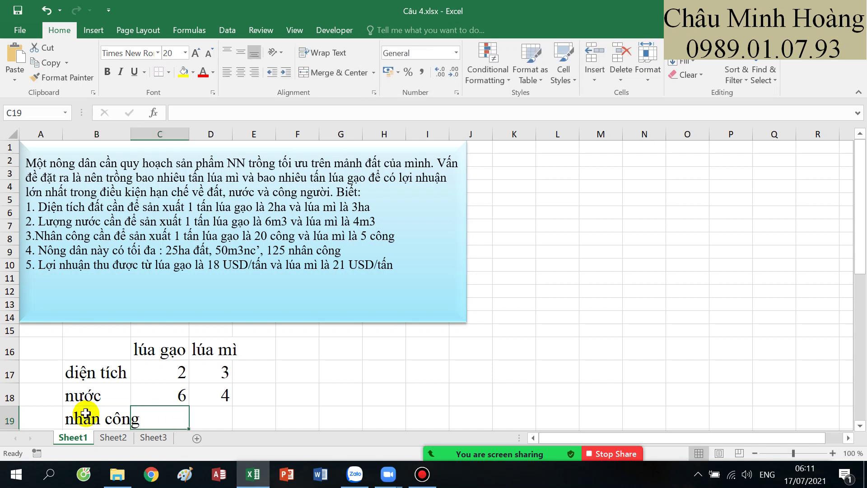
type("20")
key("Tab")
type("5")
scroll(129, 385, "down", 1)
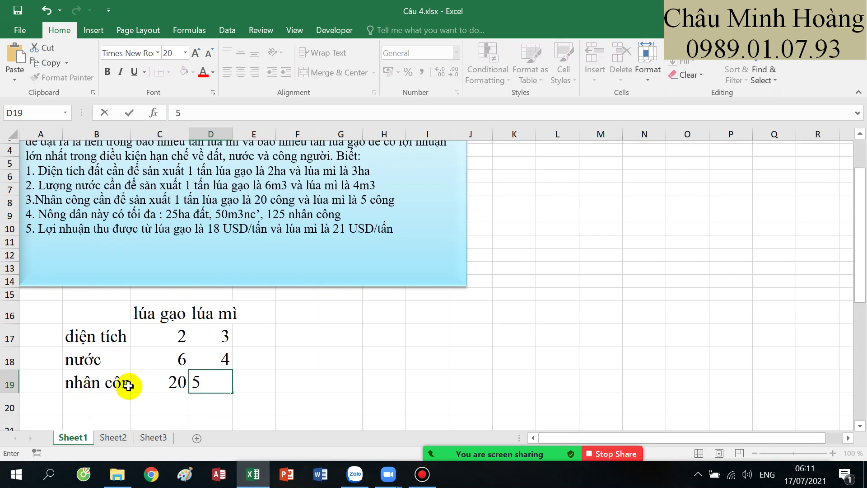
Fill row 20 from column B with "lợi nhuận", 18 and 21
left_click(140, 400)
left_click(118, 397)
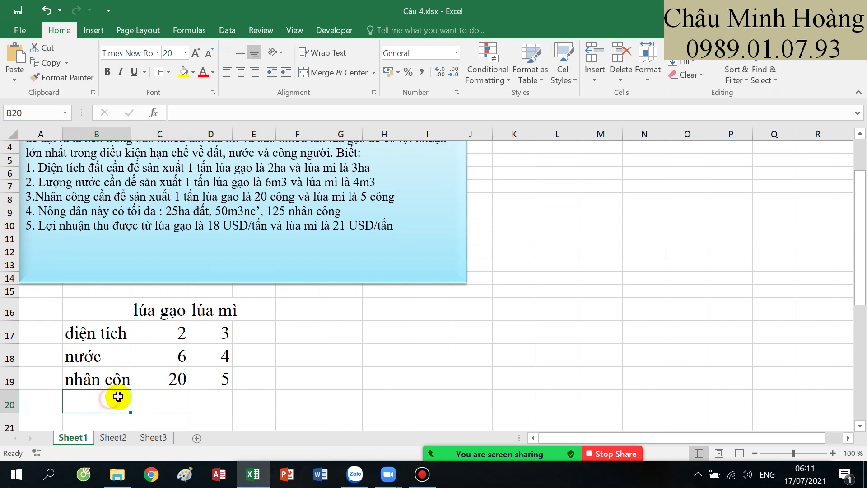
type("lợi nh")
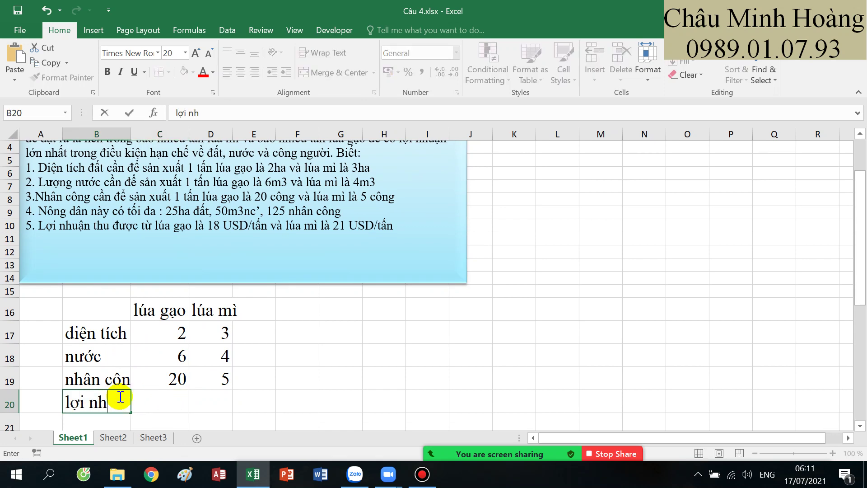
type("uận")
key("Tab")
type("18")
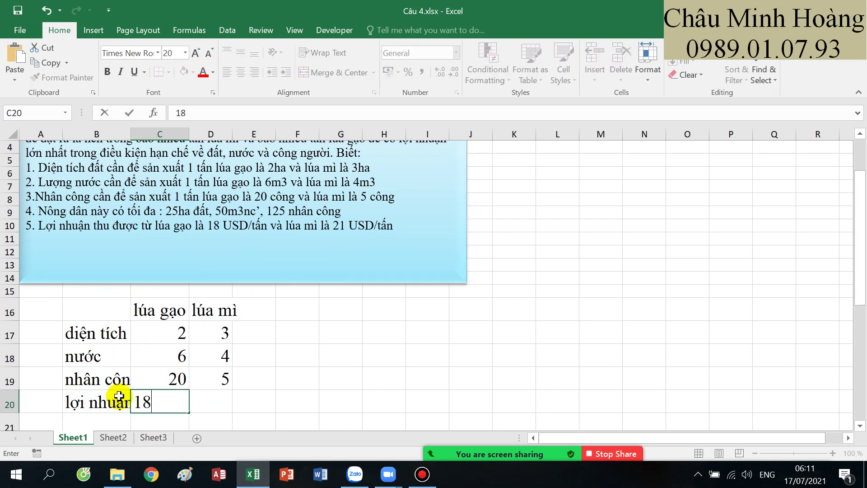
key("Tab")
type("21")
key("Tab")
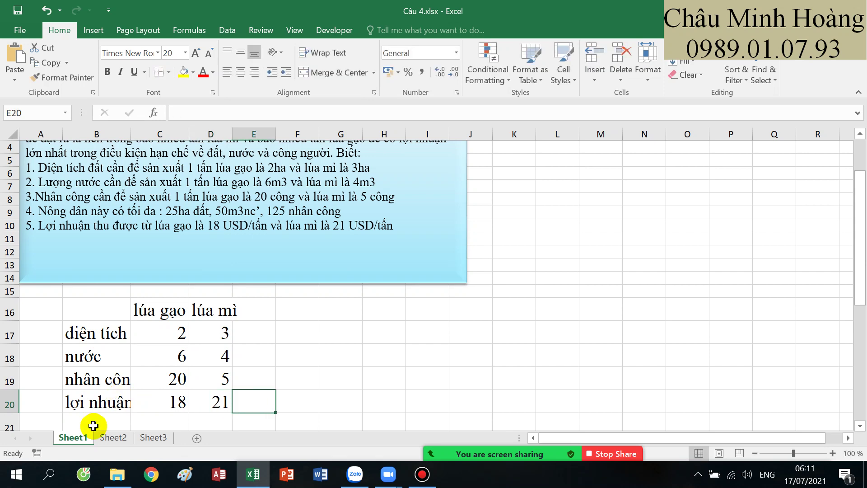
Enter the label "đất có sẵn" in G17 with the limit 25 in H17, and autofit column G
left_click(322, 333)
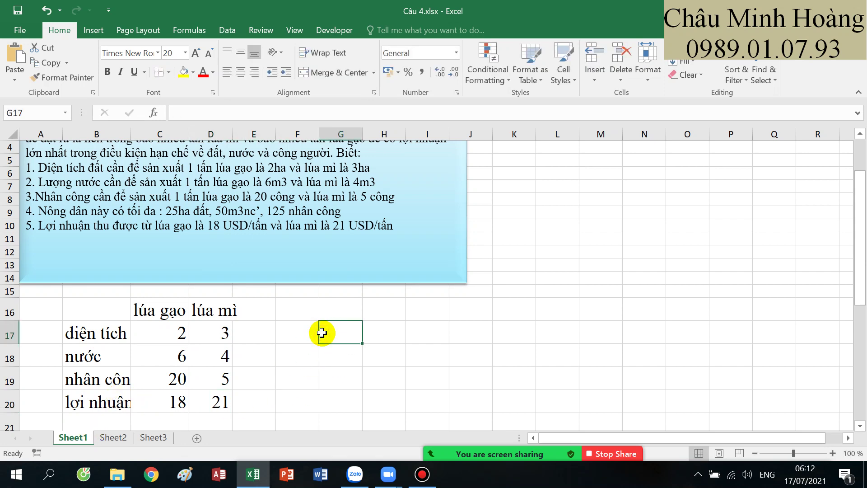
type("đất")
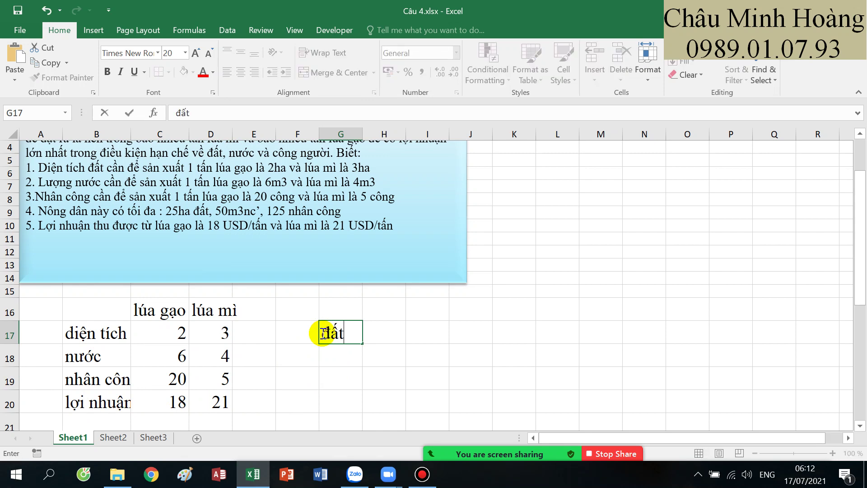
type(" có sẵn")
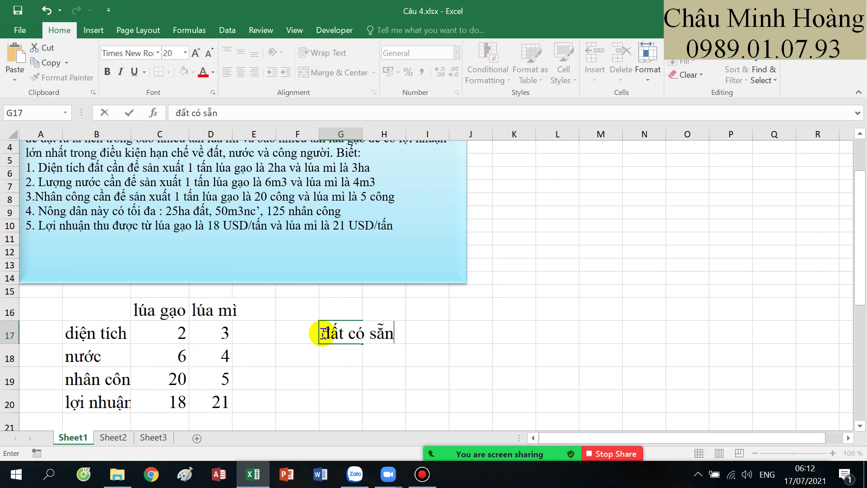
key("Tab")
type("25")
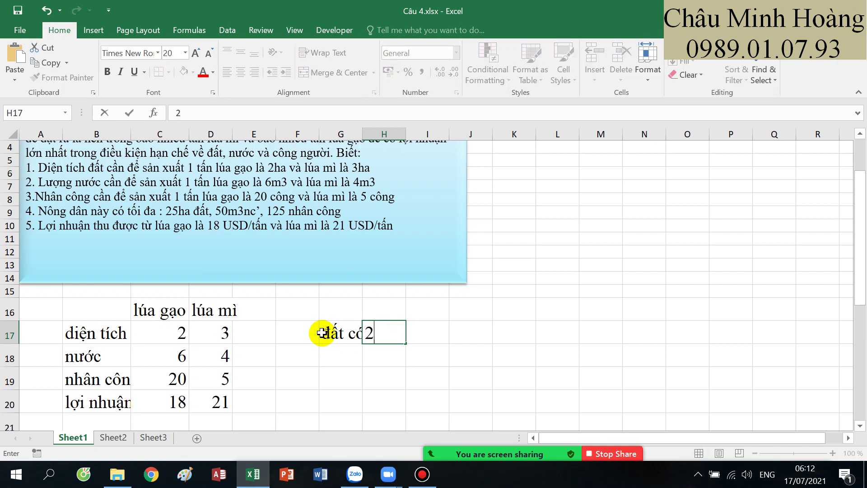
key("Return")
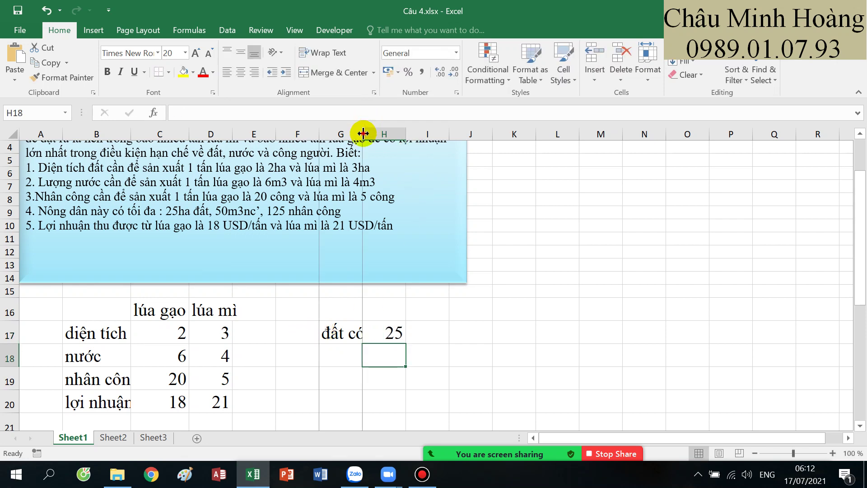
double_click(365, 125)
Enter the label "nước sẵn" in G18 with the limit 50 in H18
left_click(355, 362)
type("nuớc")
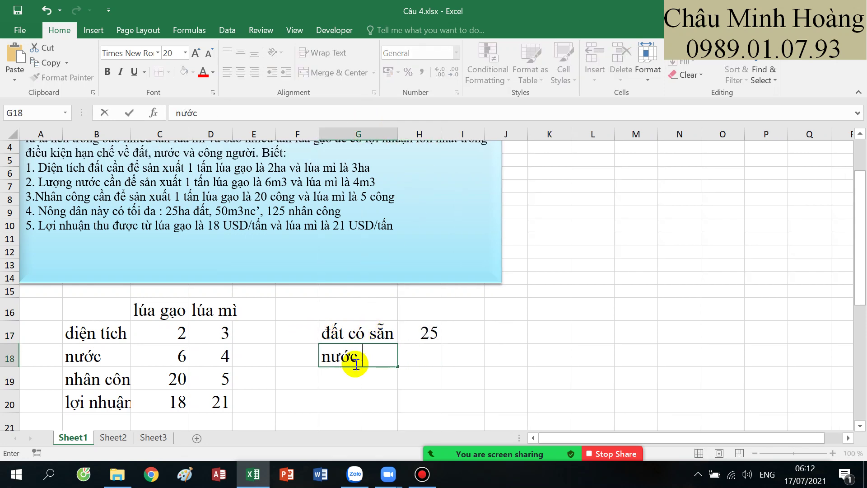
type(" sẵn")
key("Tab")
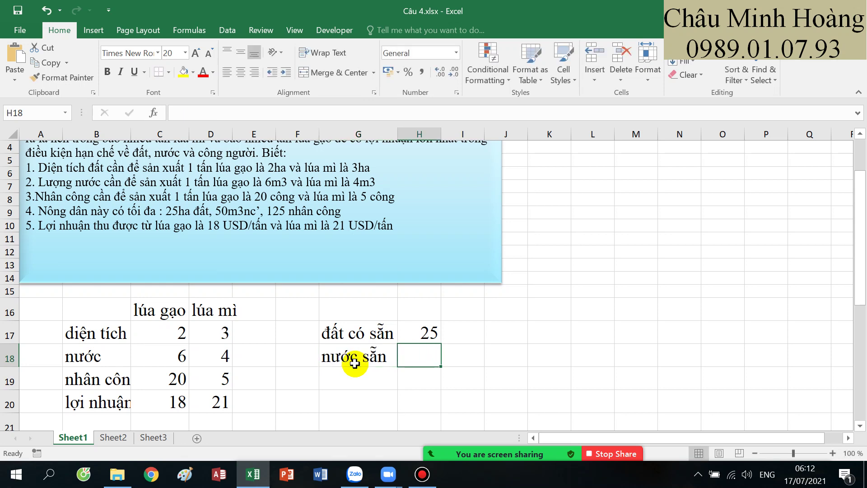
type("50")
key("Return")
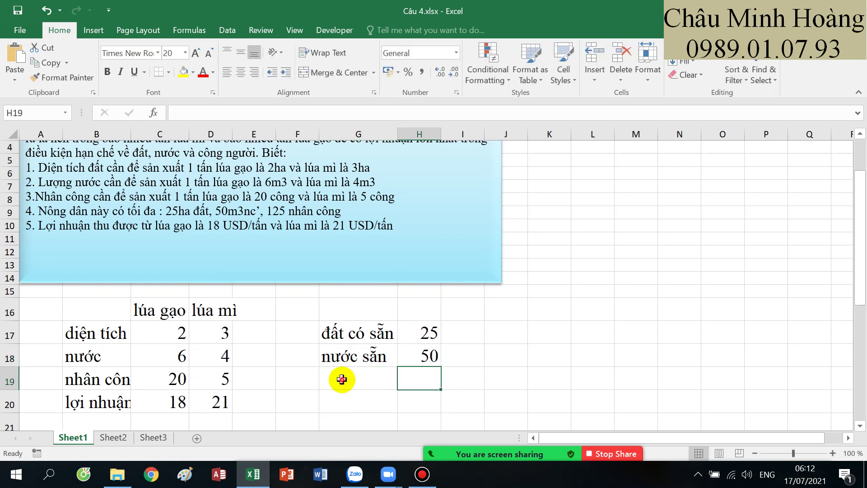
Enter the label "nhân công có" in G19 with the limit 125 in H19
left_click(344, 379)
type("nhân công có")
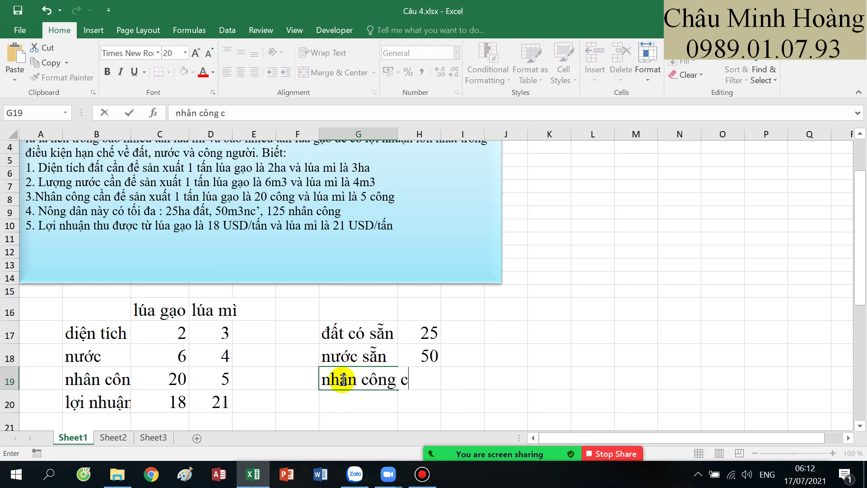
key("Tab")
type("125")
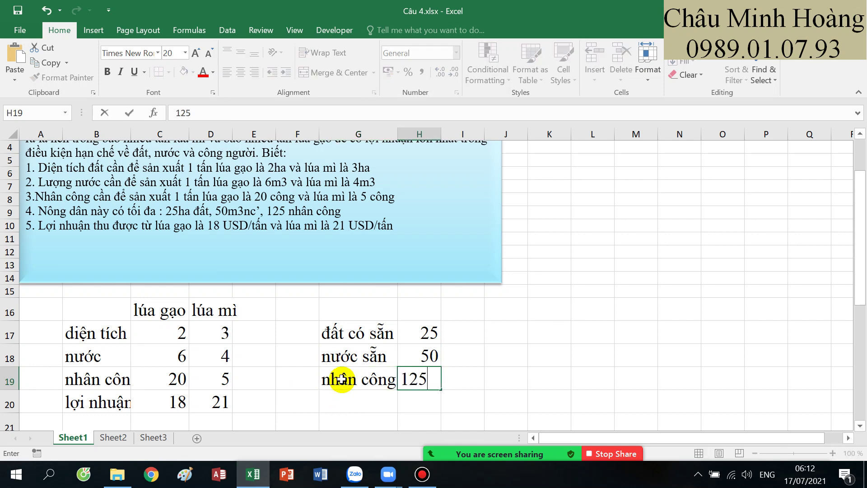
key("Return")
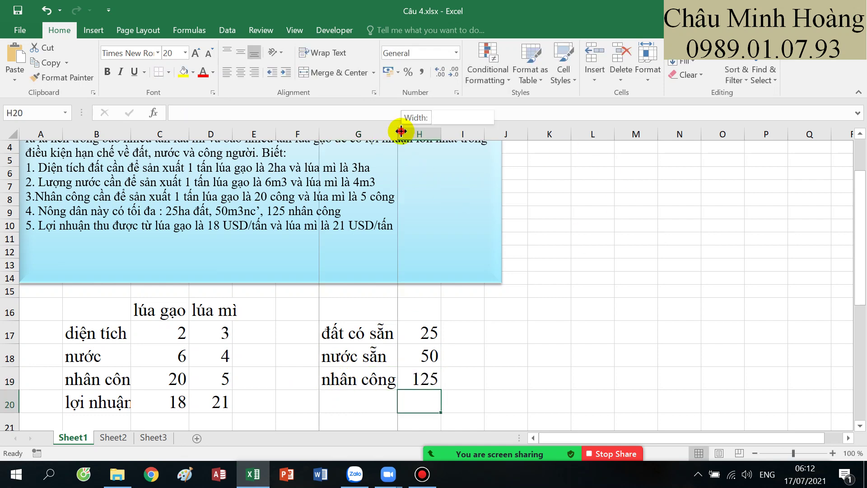
Autofit columns G and B to their labels
double_click(398, 131)
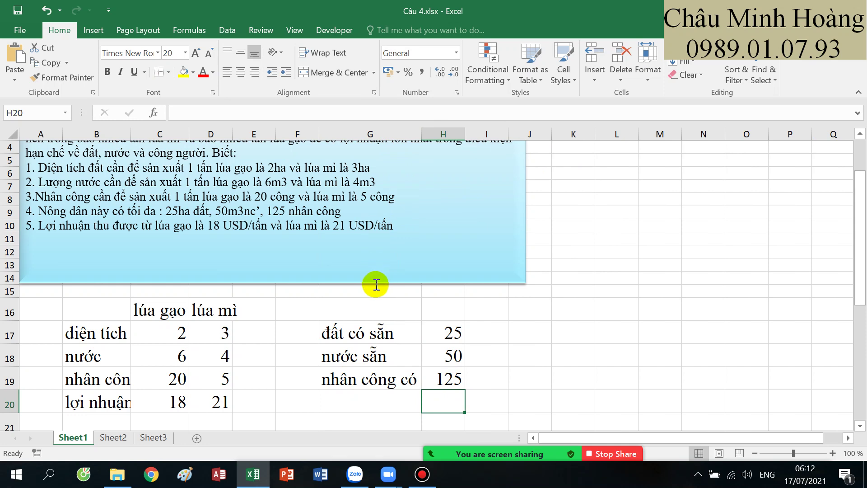
scroll(375, 274, "down", 2)
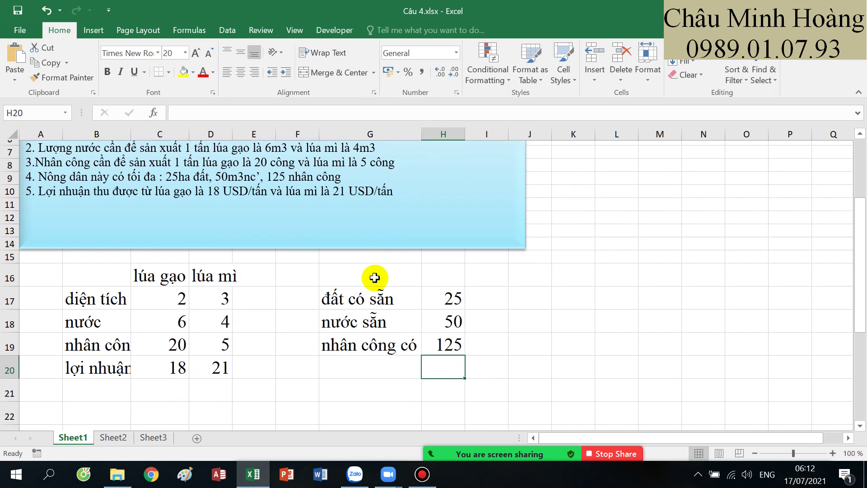
double_click(131, 134)
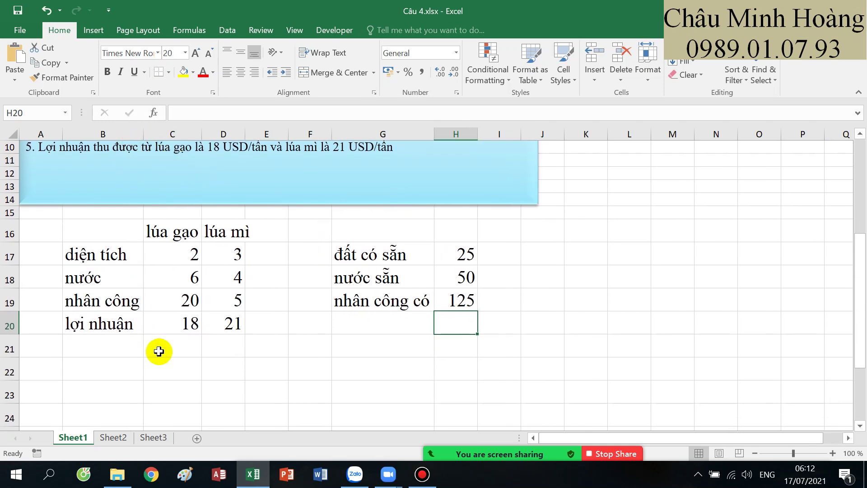
Fill row 21 from column B with "sản lượng", 1 and 1
scroll(251, 367, "up", 3)
scroll(270, 330, "up", 1)
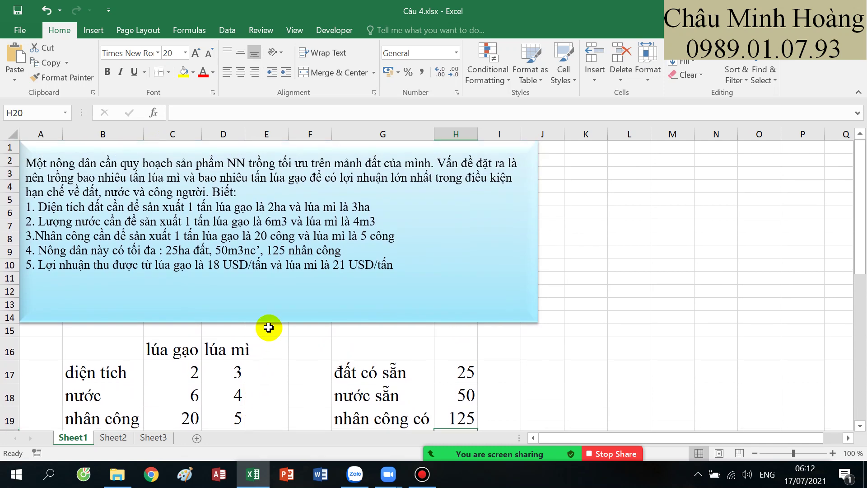
scroll(269, 328, "down", 2)
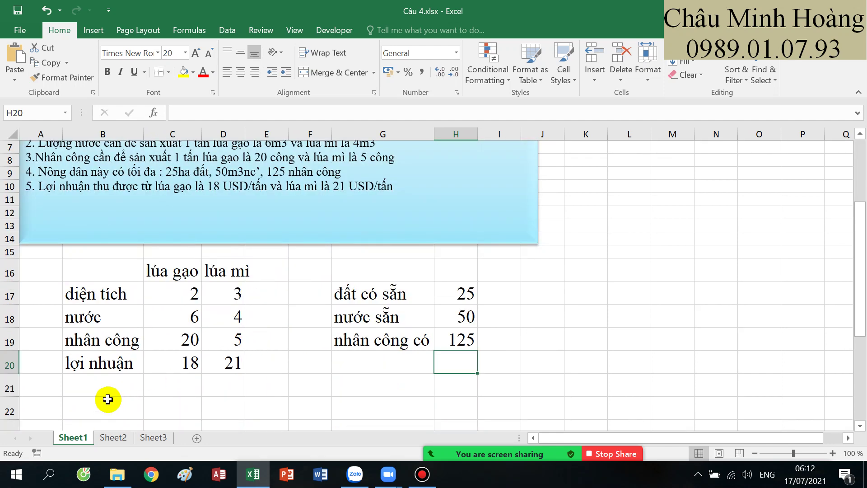
left_click(111, 387)
type("sản")
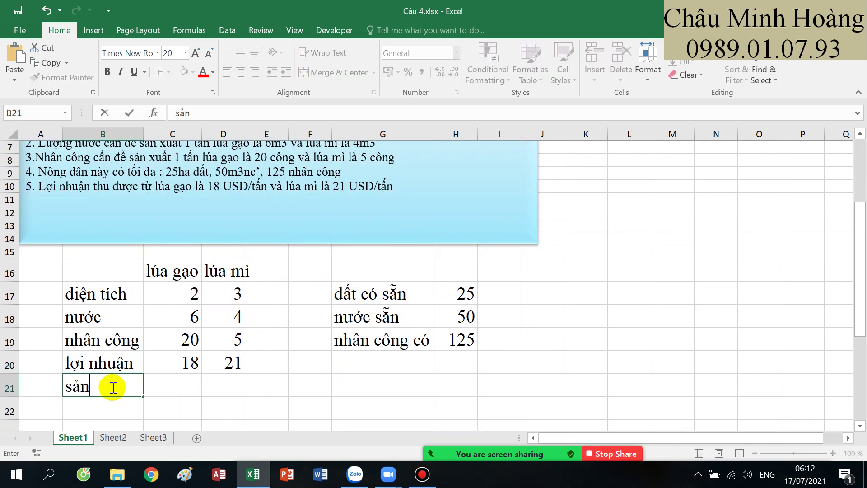
type(" lượng")
key("Tab")
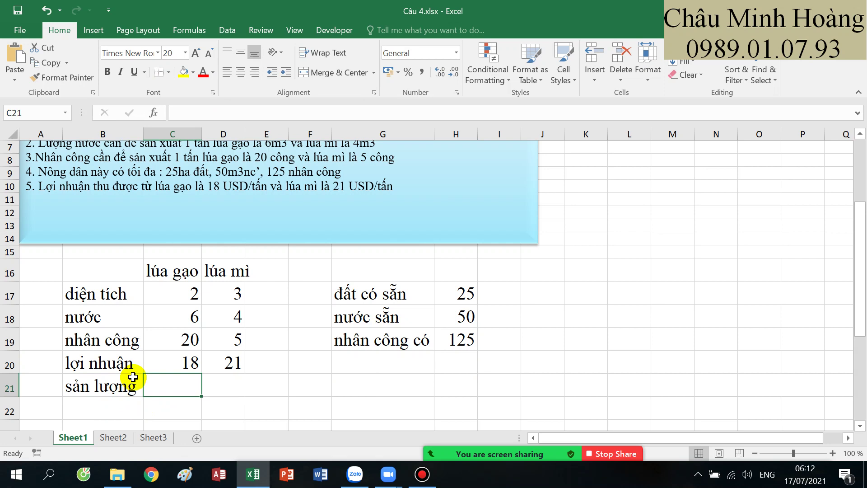
type("1")
key("Tab")
type("1")
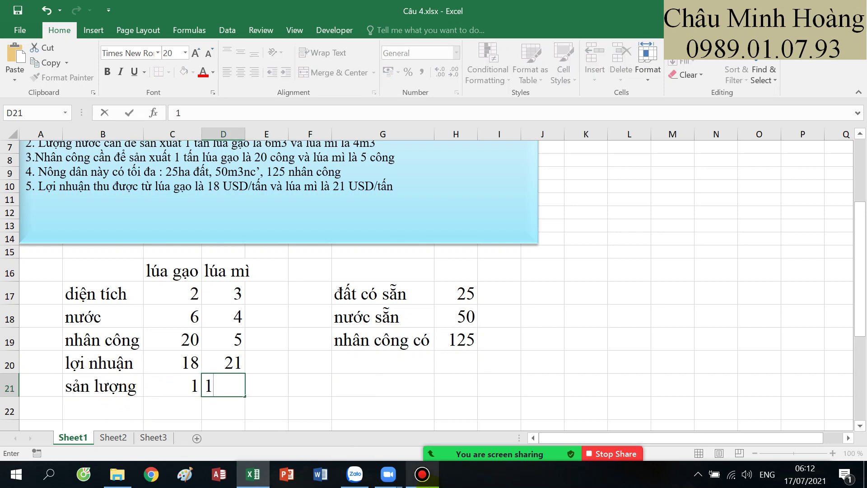
left_click(422, 474)
left_click(422, 475)
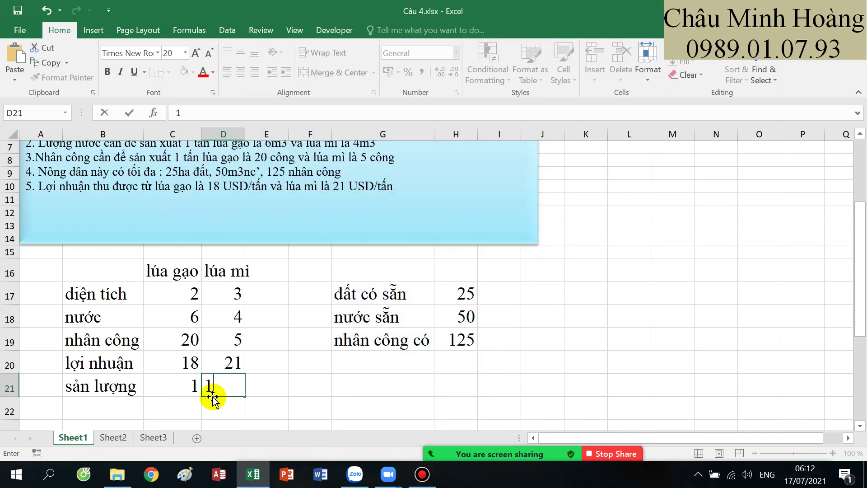
left_click(180, 403)
left_click(301, 400)
Enter the label "tổng lợi nhuận" in G20
left_click(369, 367)
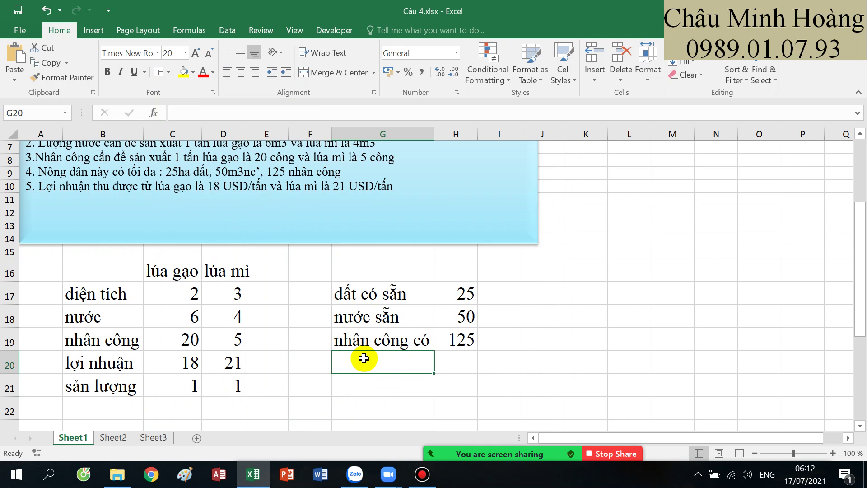
type("to")
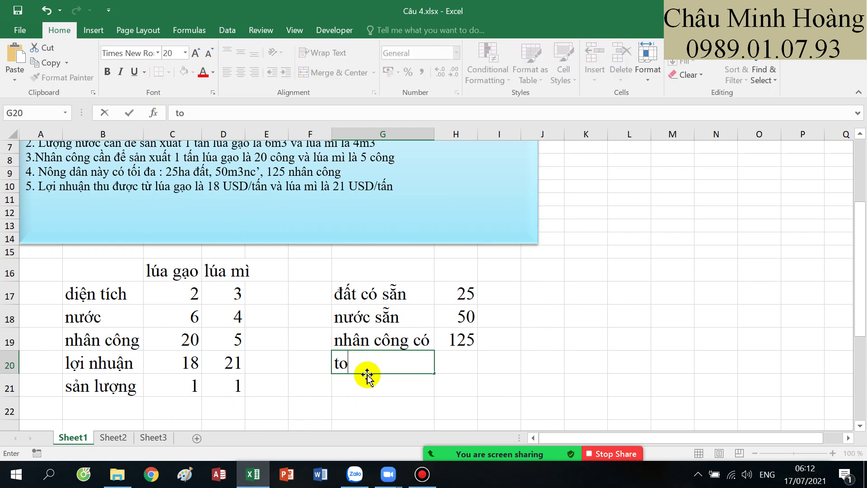
type("ng lo")
type("i nhuận")
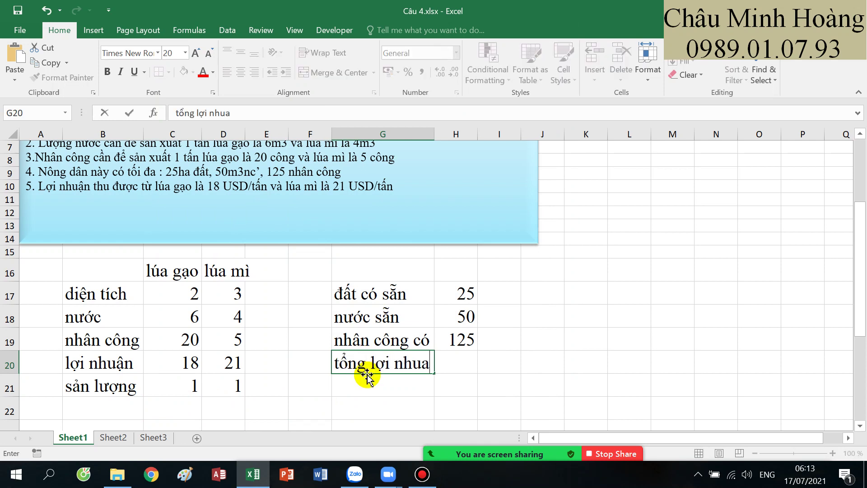
key("Tab")
Enter the array formula =SUM($C$21:$D$21*($C$20:$D$20)) in H20 to calculate the total profit
type("=sum(")
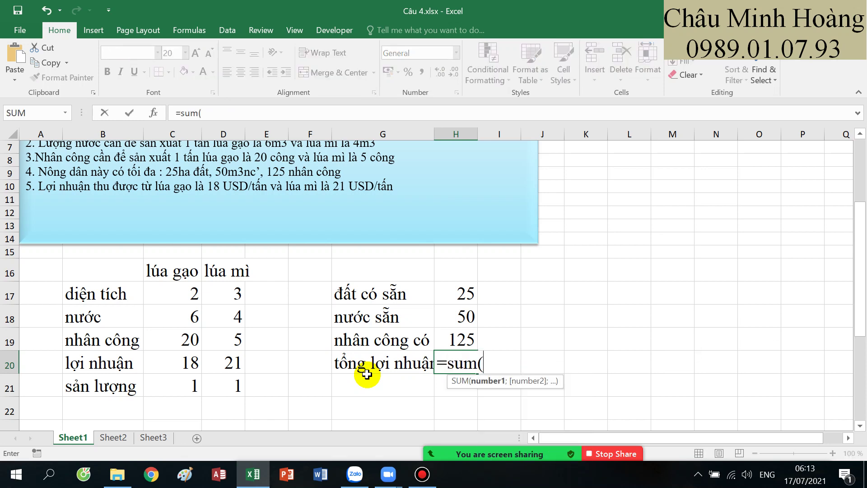
left_click(172, 387)
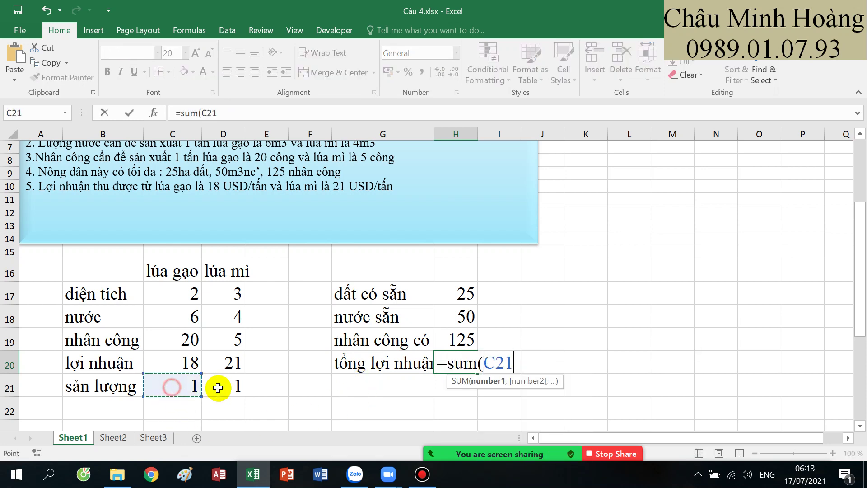
left_click_drag(218, 388, 226, 387)
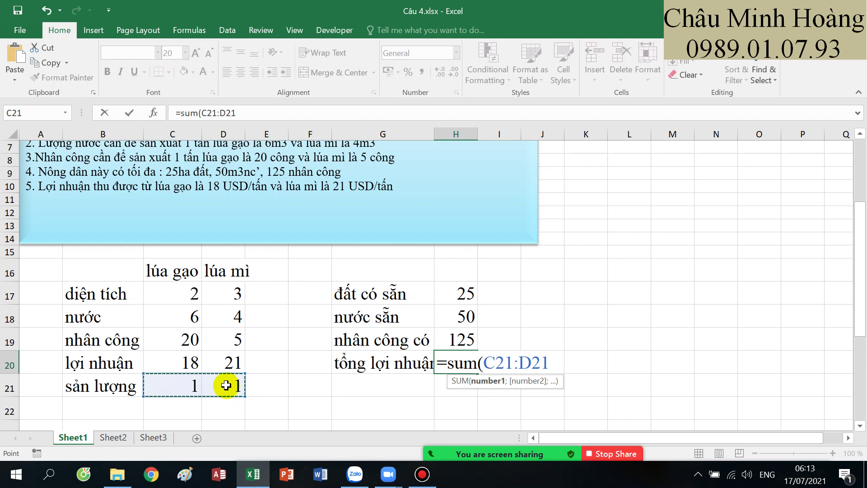
key("F4")
type("*(")
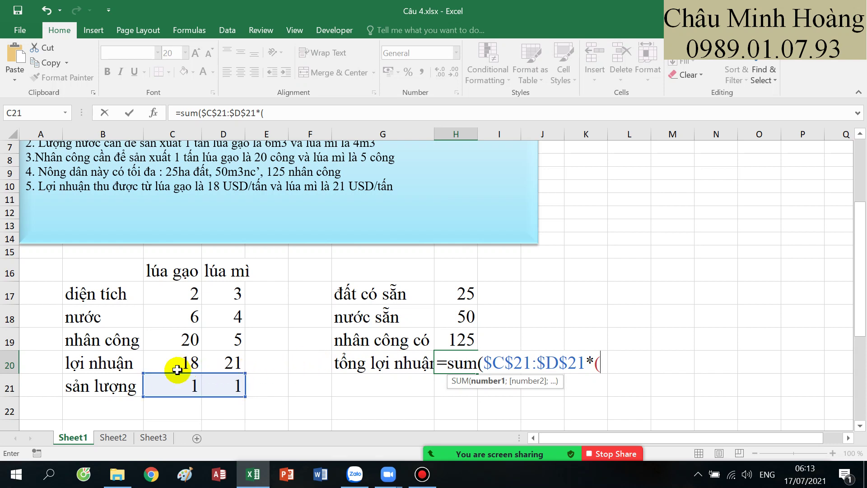
left_click_drag(177, 370, 221, 365)
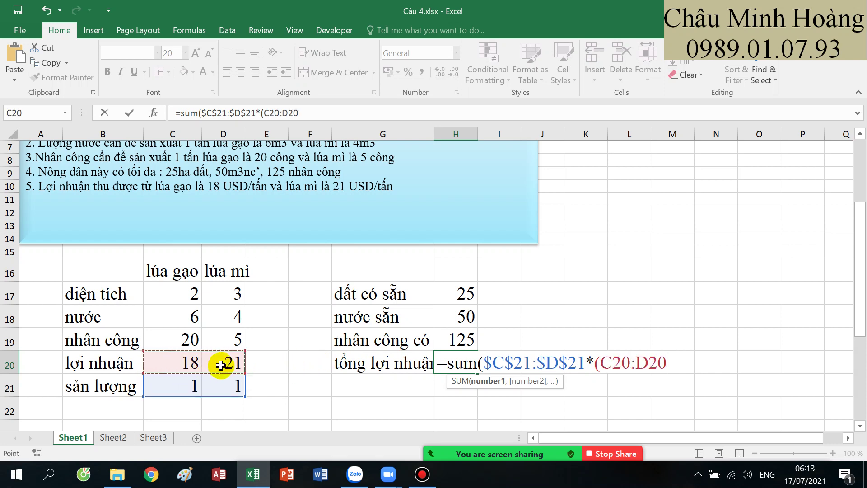
key("F4")
type(")")
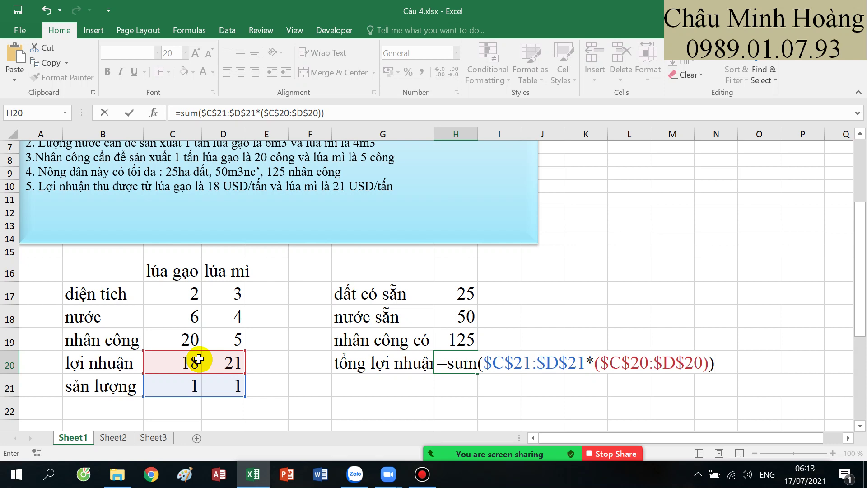
key("ctrl+shift+Return")
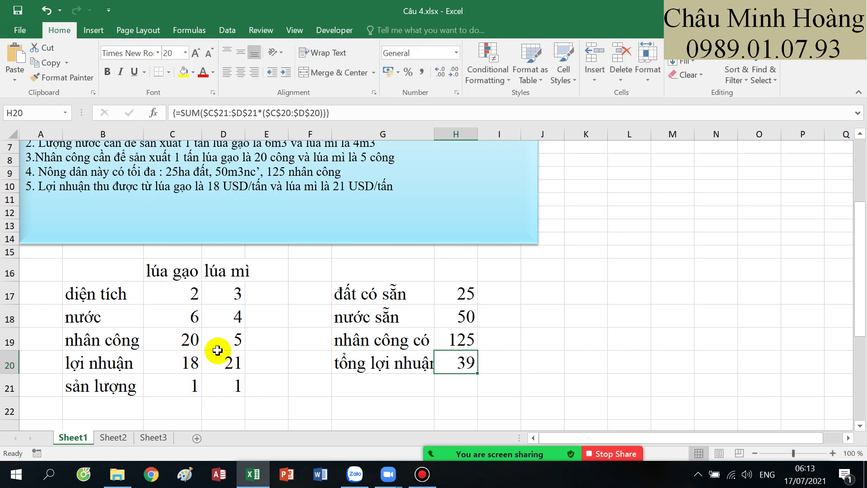
Autofit column G so it fits the "tổng lợi nhuận" label
left_click_drag(186, 383, 245, 383)
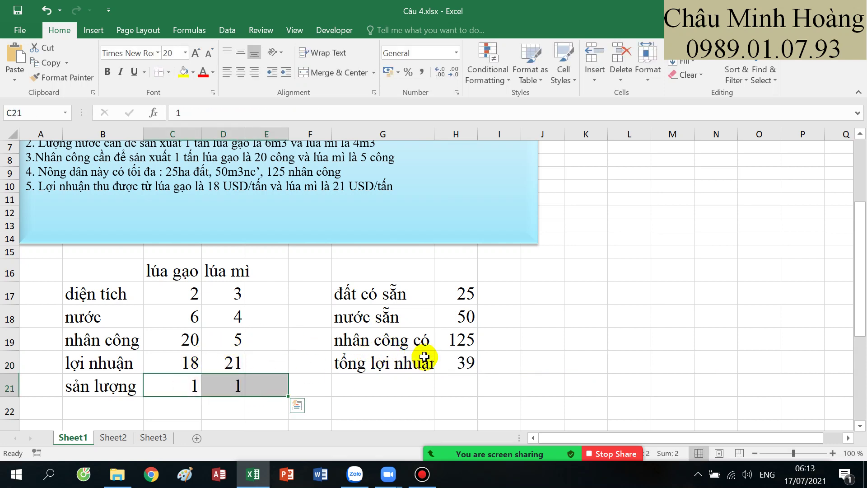
left_click(167, 387)
left_click_drag(191, 387, 225, 386)
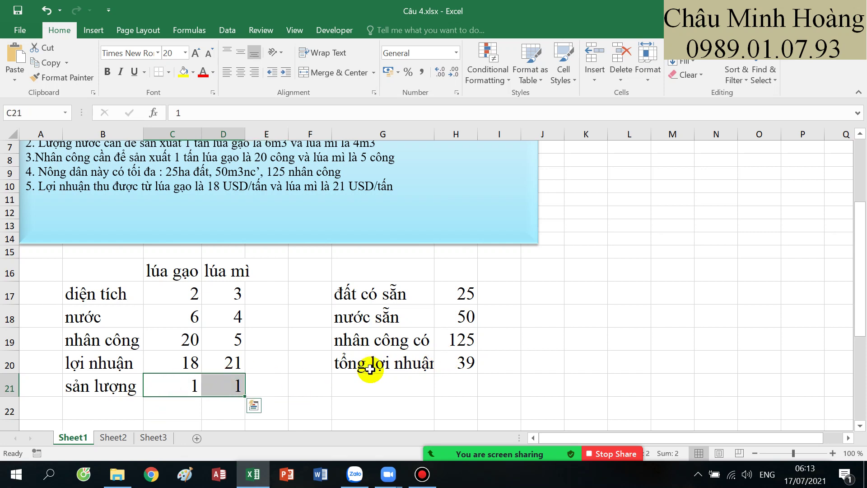
left_click(451, 359)
left_click(442, 135)
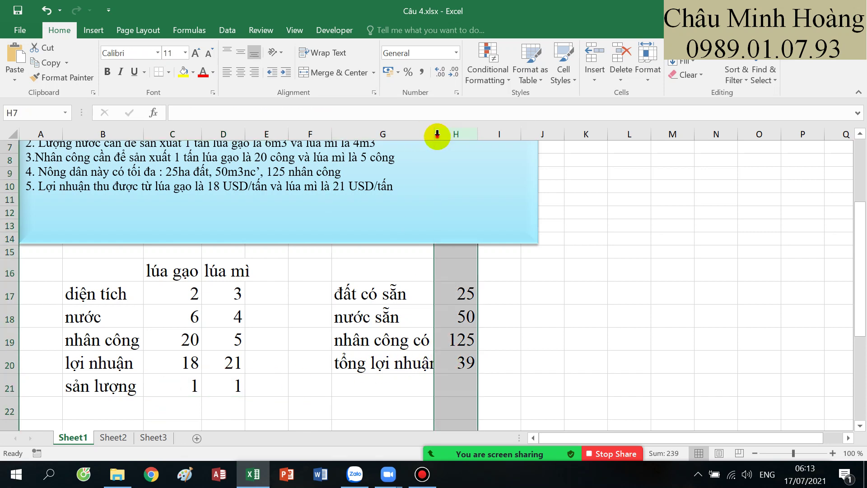
double_click(435, 134)
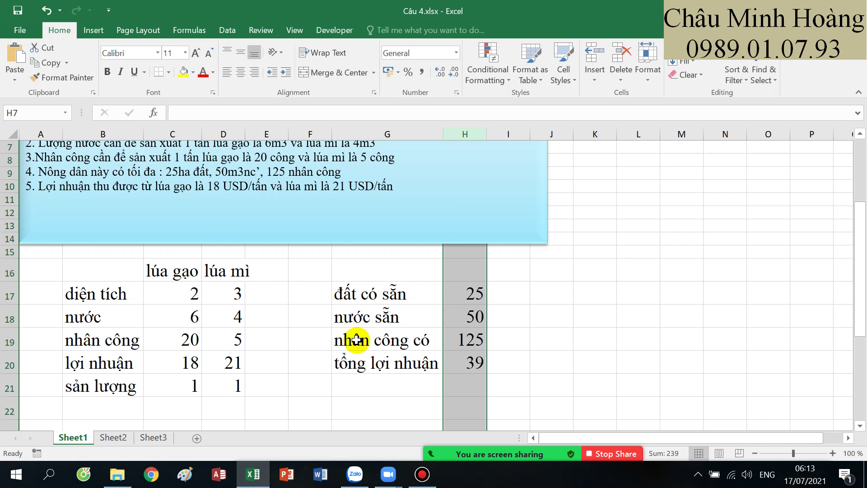
scroll(316, 348, "down", 2)
left_click(52, 350)
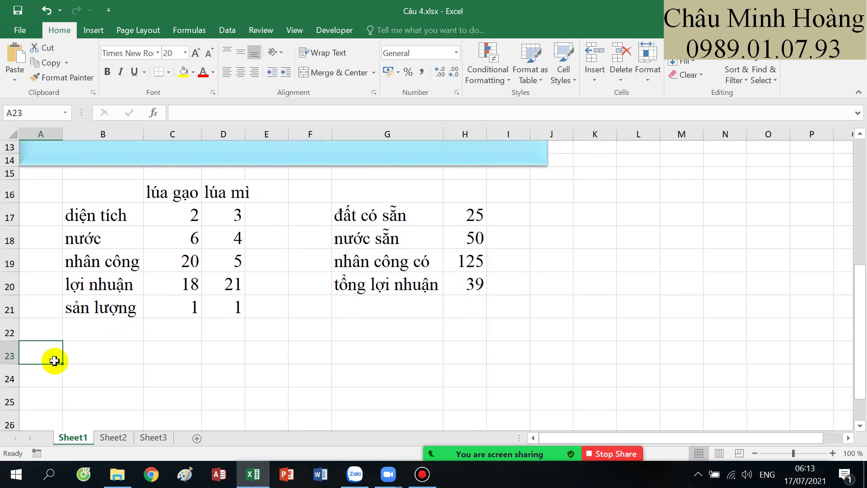
type("điều")
key("BackSpace")
key("BackSpace")
type("ều kiện 1 : sản")
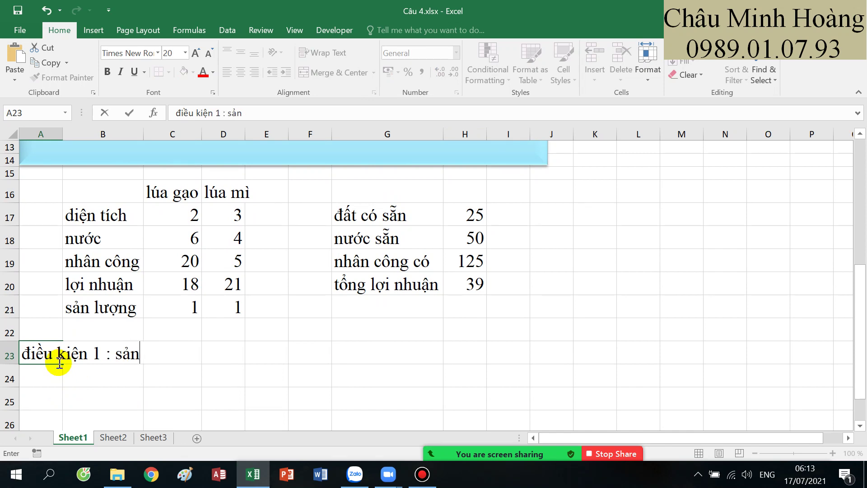
type(" lươn")
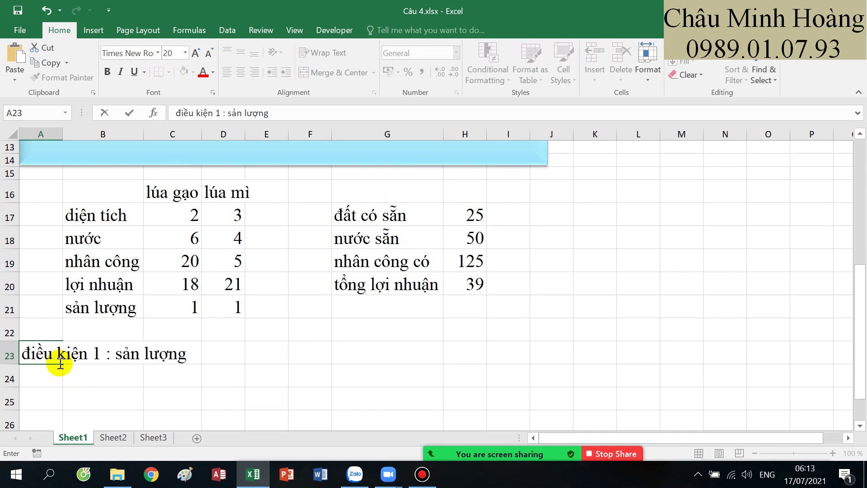
key("Escape")
Change the label in B21 to "số tấn trồng"
left_click(104, 310)
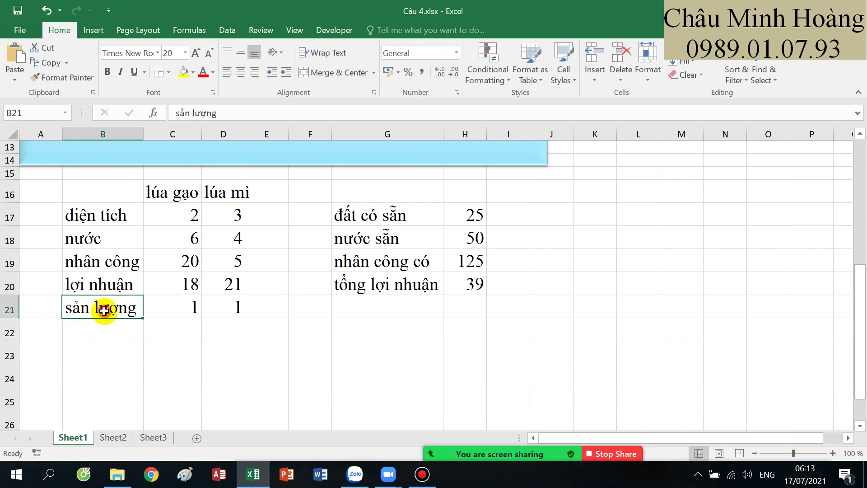
type("số tấn")
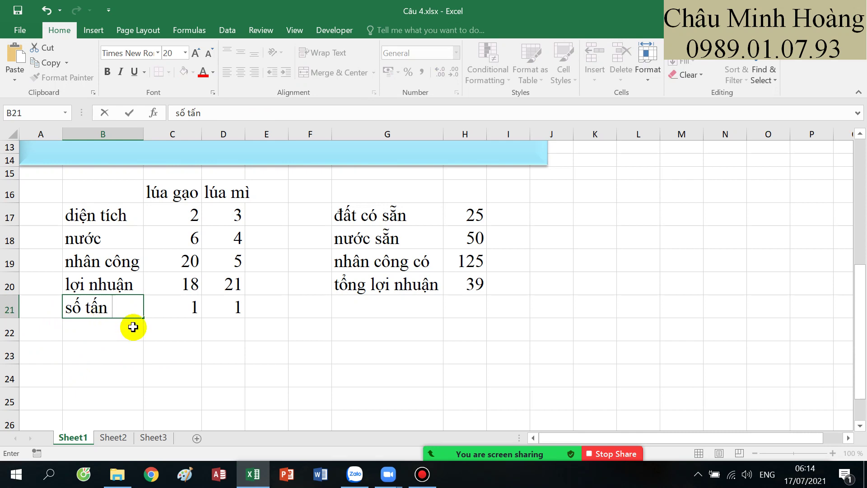
scroll(133, 326, "up", 4)
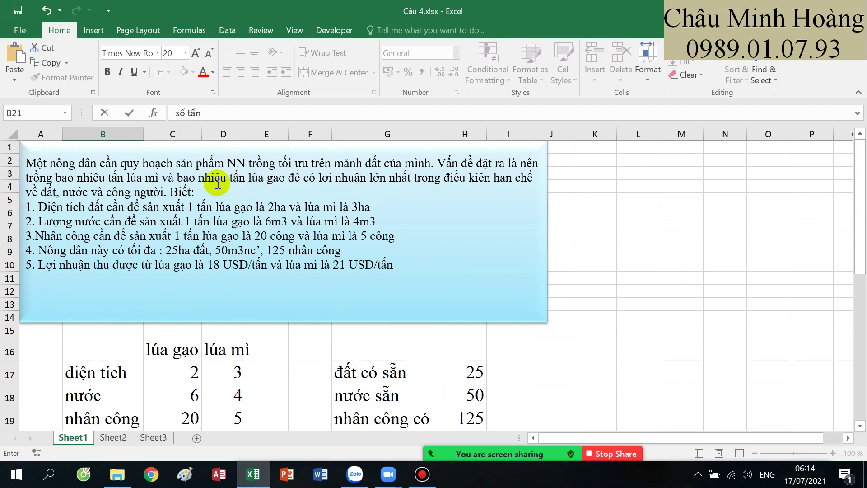
scroll(271, 208, "down", 4)
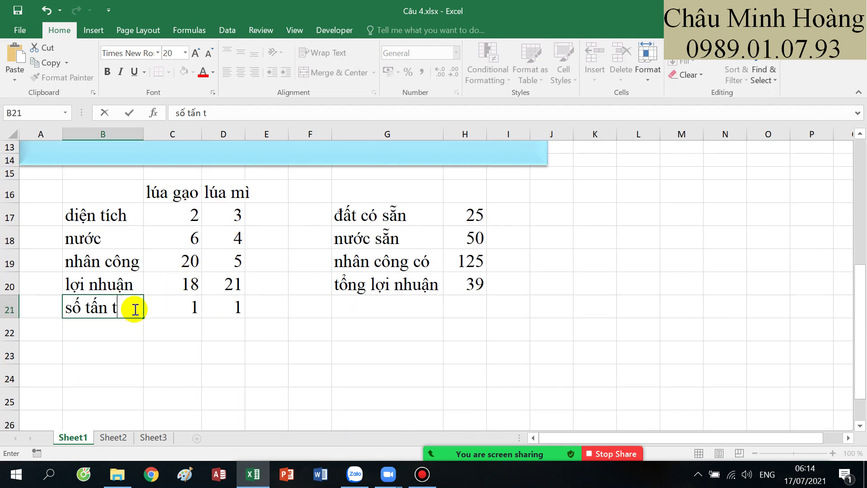
type("rồng")
Enter the first condition "đk 1 : số tấn lúa trồng nguyên dương" in A23
left_click(56, 348)
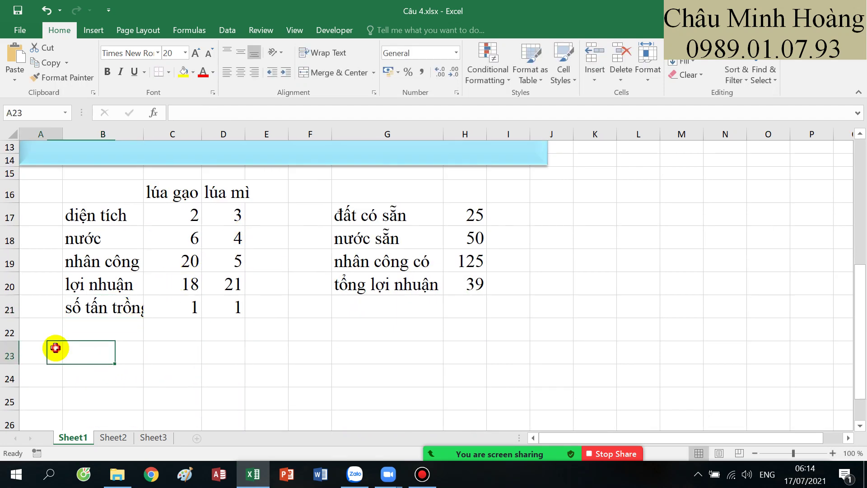
type("đk 1 :")
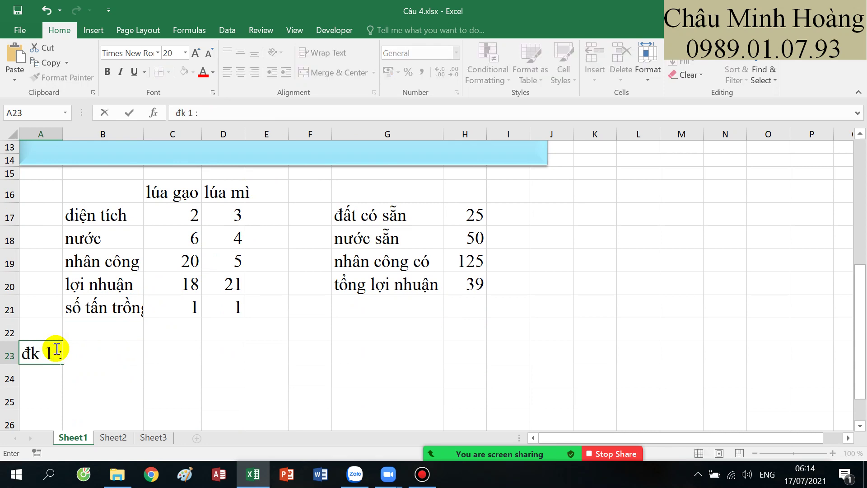
type(" số tâ")
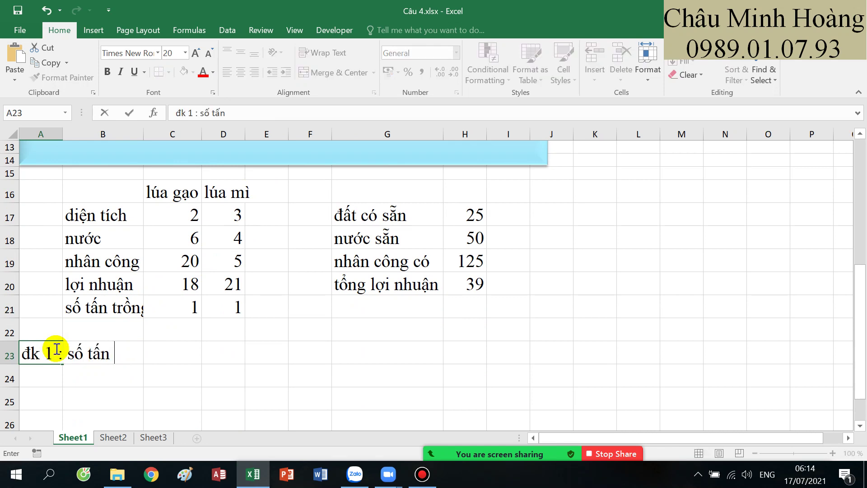
type("n ;")
key("BackSpace")
type("lua trồng ")
type("n")
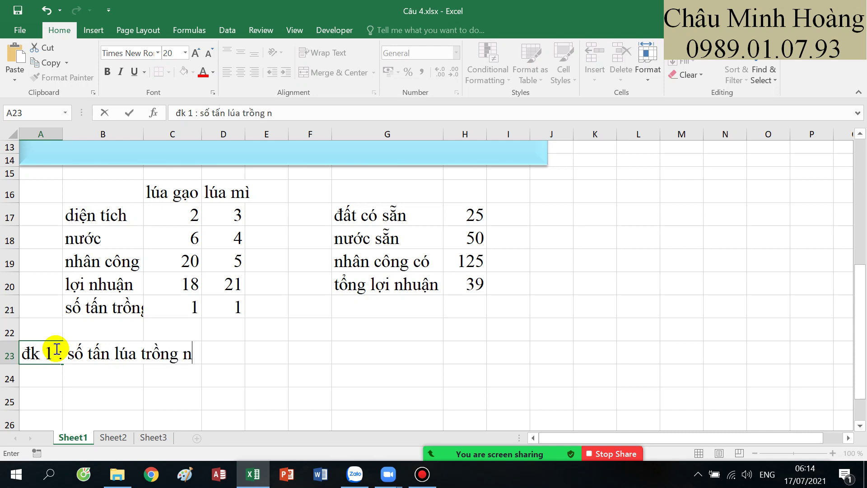
type("guyên dương")
key("Return")
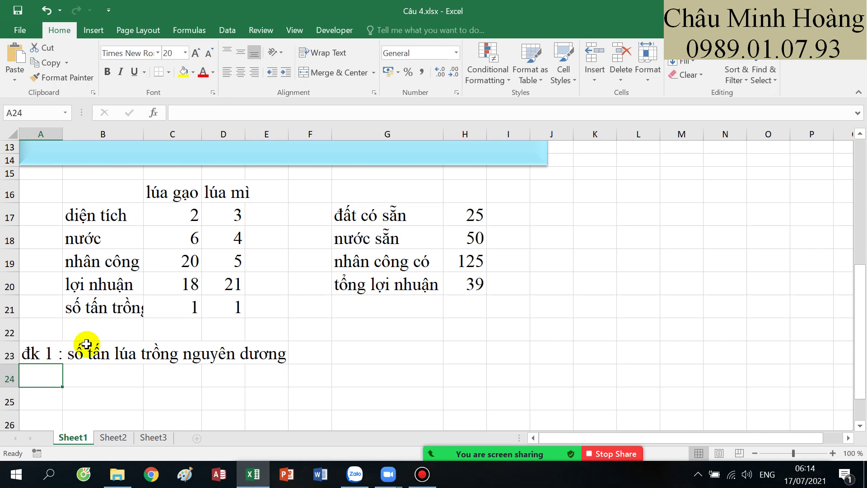
Examine how the land needed per ton in row 17 pairs with the planted tons in row 21 for both crops
left_click_drag(110, 217, 211, 215)
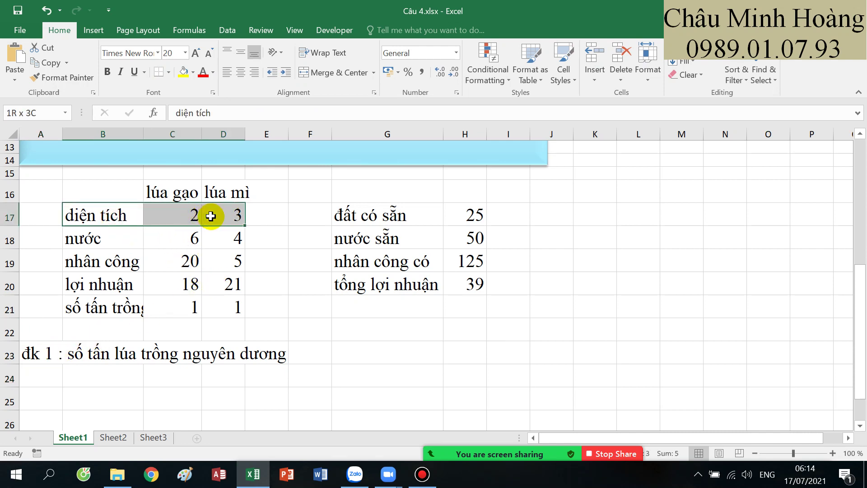
left_click_drag(211, 216, 210, 216)
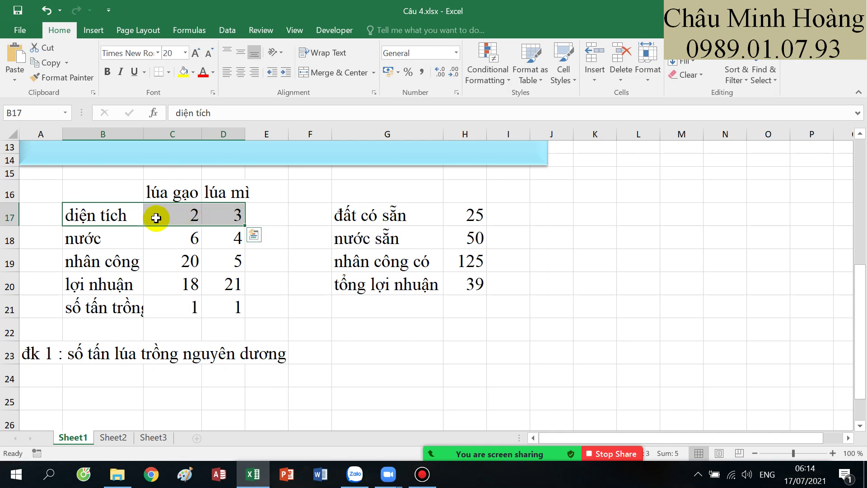
left_click_drag(155, 215, 221, 219)
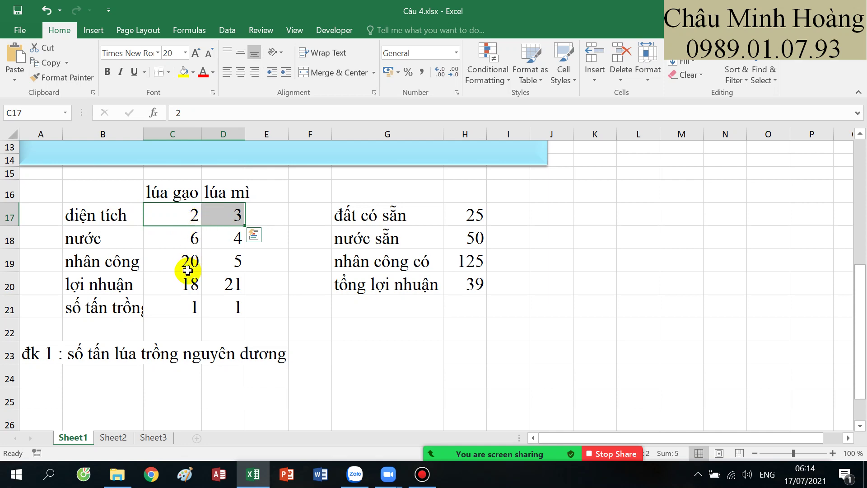
left_click(187, 308)
left_click(180, 218)
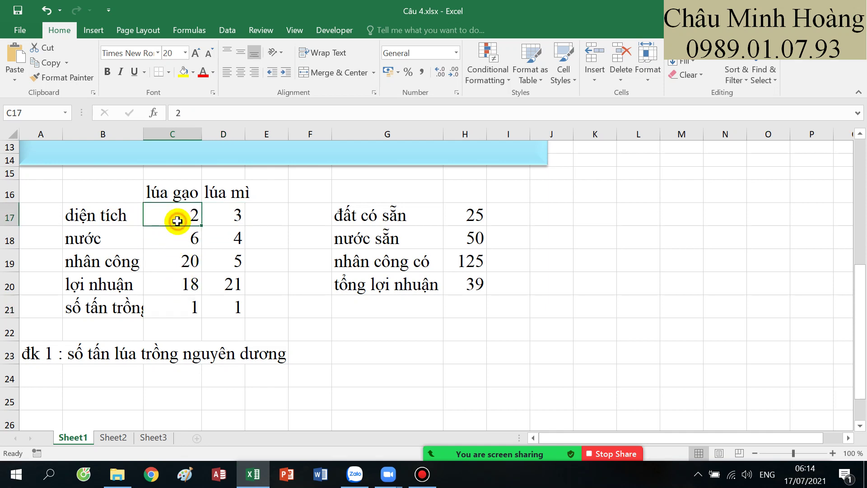
left_click(228, 307)
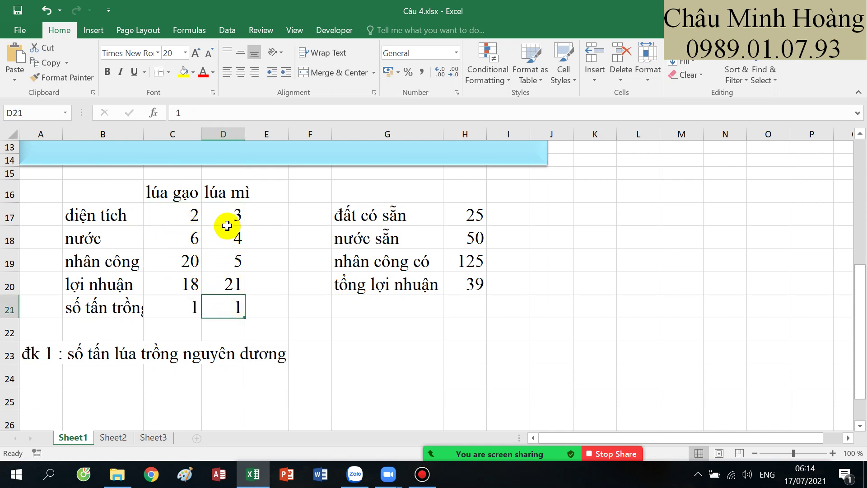
left_click_drag(234, 217, 177, 215)
key("ctrl+v")
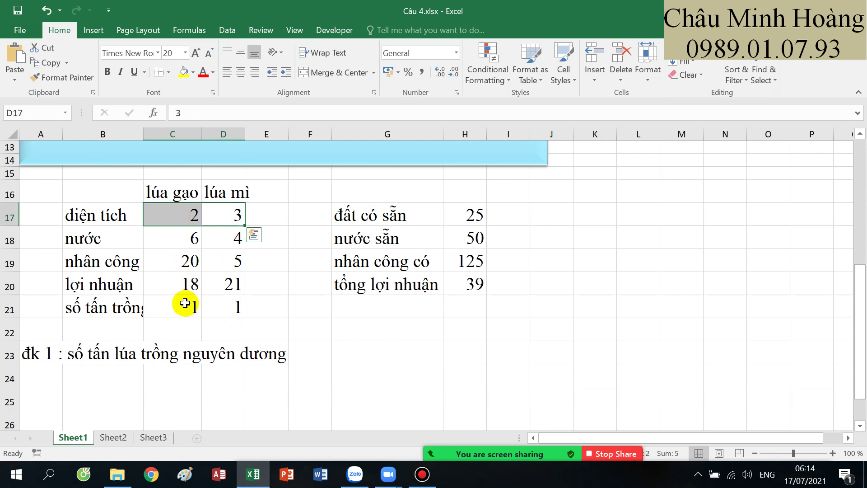
left_click_drag(184, 303, 229, 305)
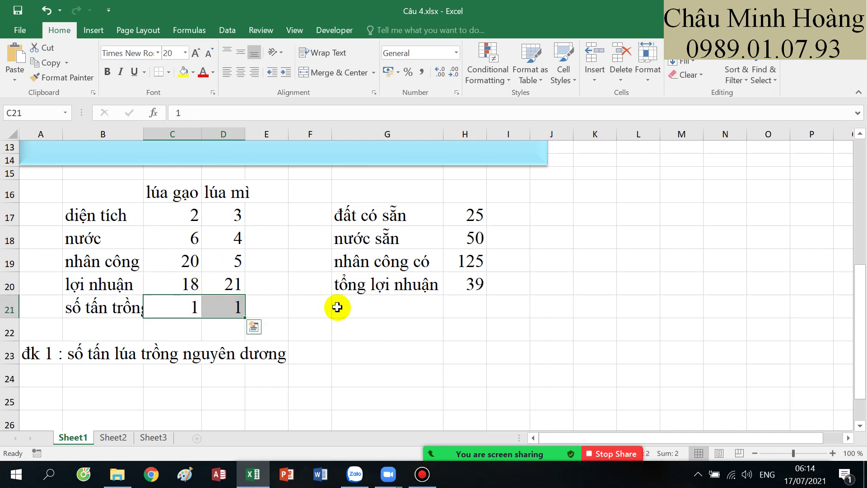
Enter the label "tổng diện tích sd" in I17 and autofit column I to it
left_click(508, 215)
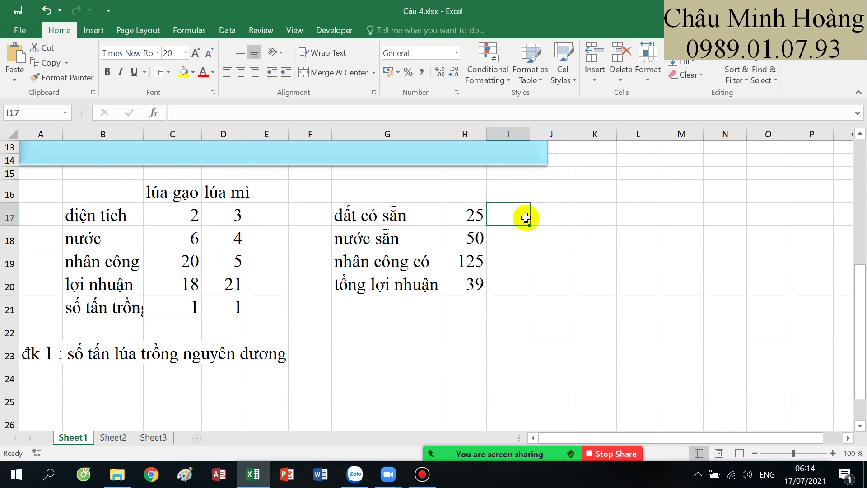
type("tổng dien")
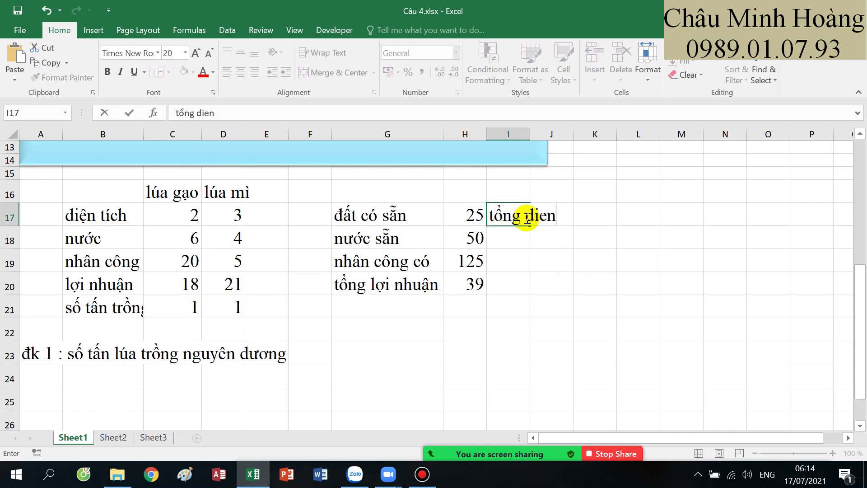
key("BackSpace")
key("BackSpace")
type("ện tích sd")
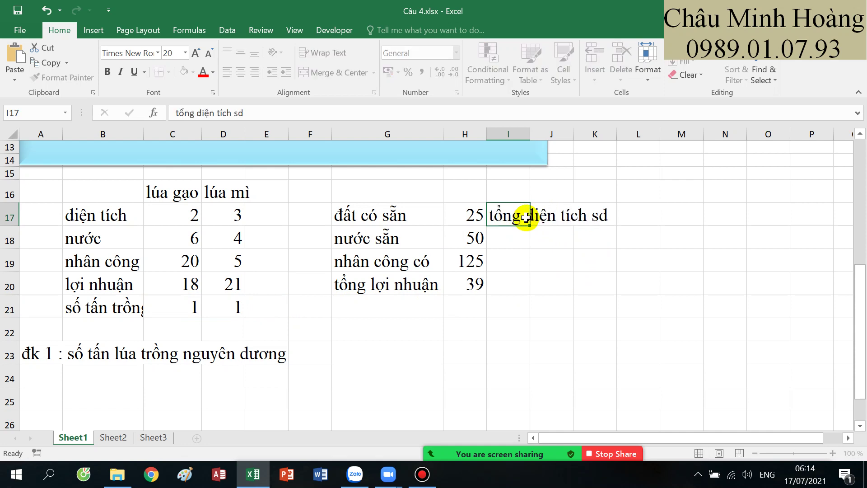
key("Return")
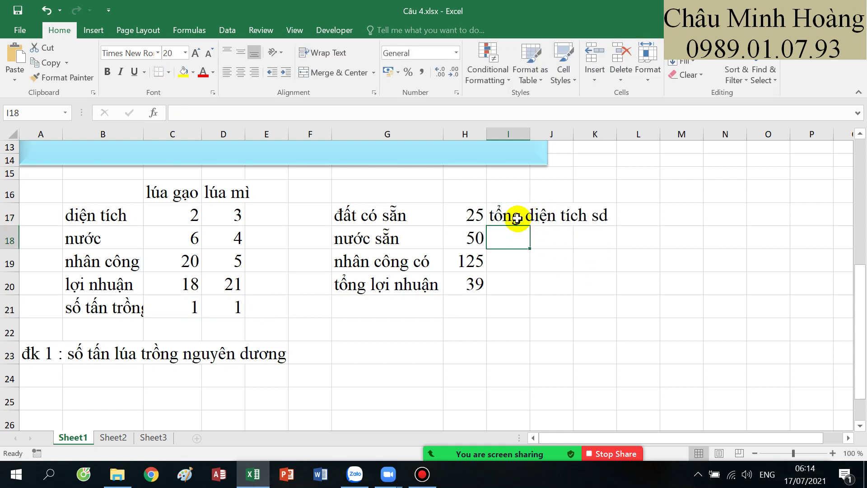
double_click(530, 129)
Enter the array formula =SUM($C$21:$D$21*($C$17:$D$17)) in J17 to calculate the total land used
left_click(632, 215)
type("=sum(")
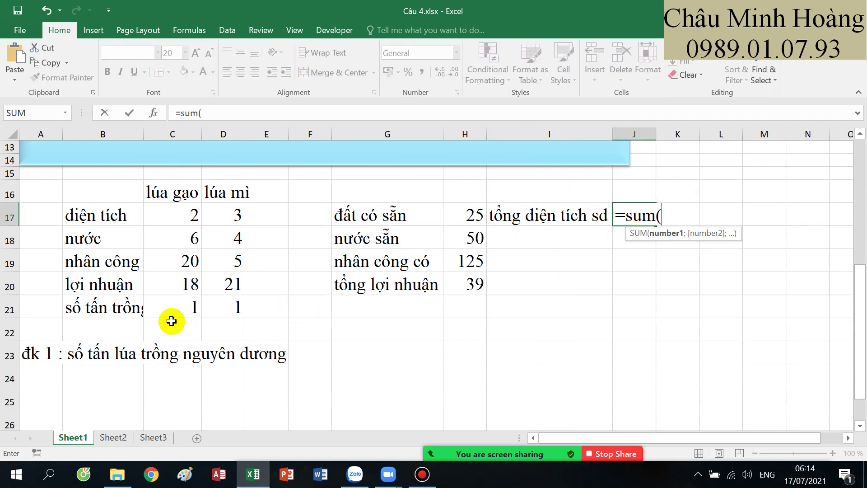
left_click_drag(175, 307, 219, 310)
key("F4")
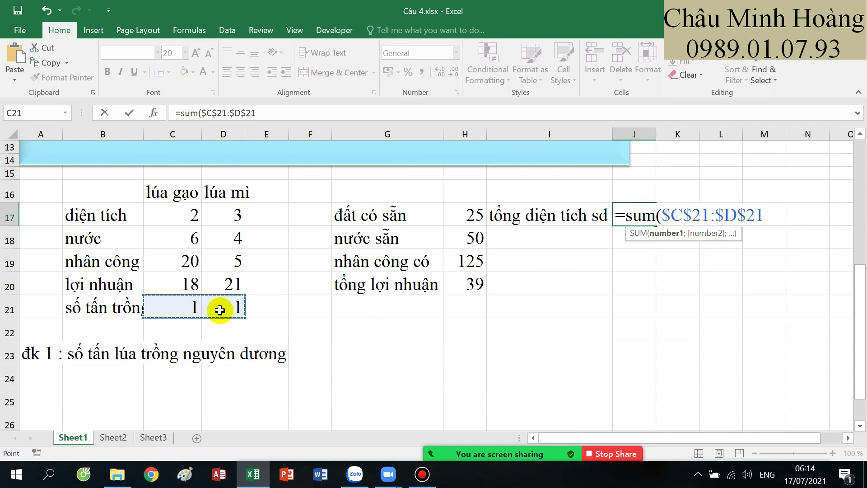
type("*(")
left_click_drag(177, 217, 242, 217)
key("F4")
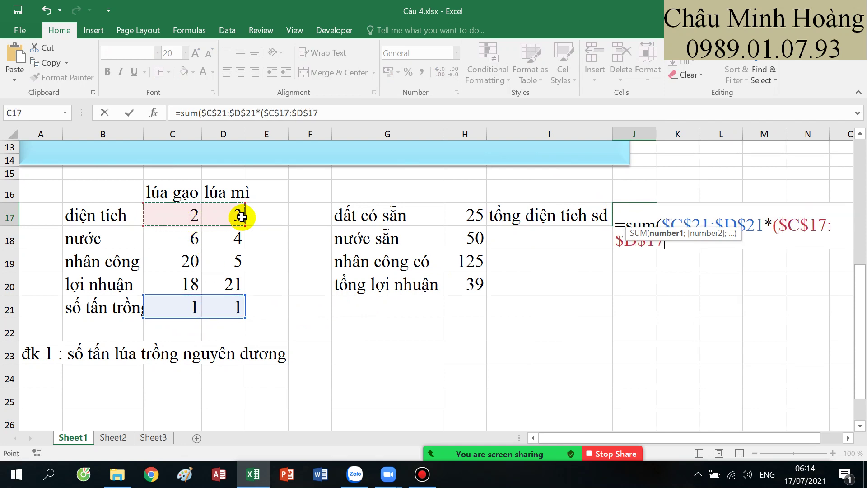
type(")")
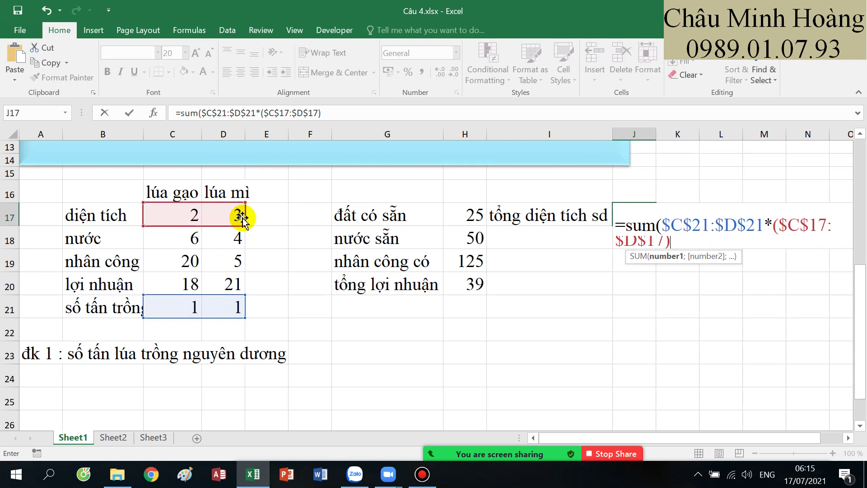
type(")")
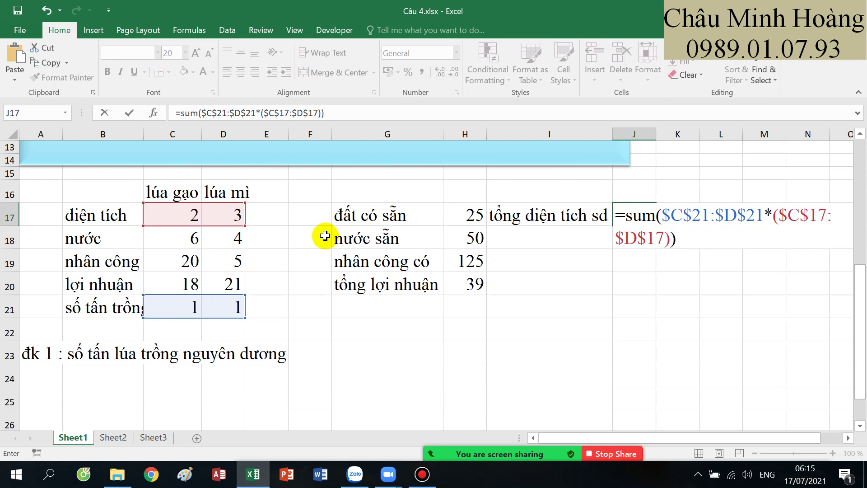
key("ctrl+shift+Return")
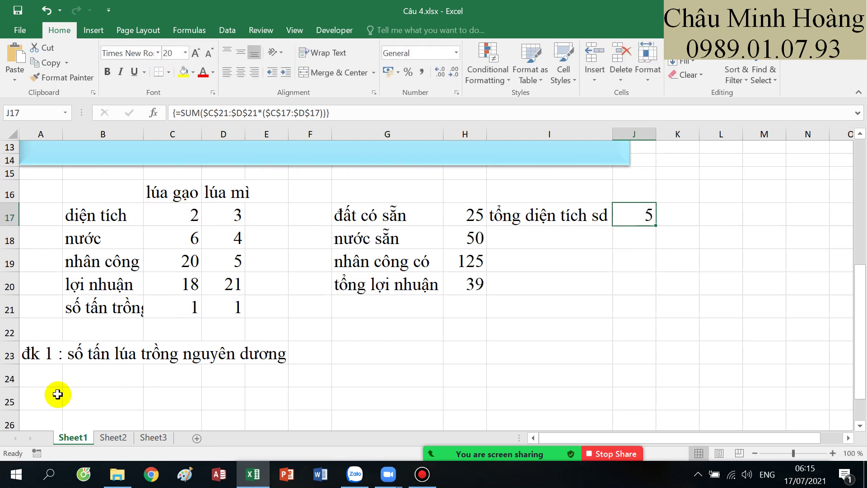
Enter the second condition "đk 2 : tổng diện tích sử dụng <= diện tích có" in A24
left_click(41, 384)
type("đk 2")
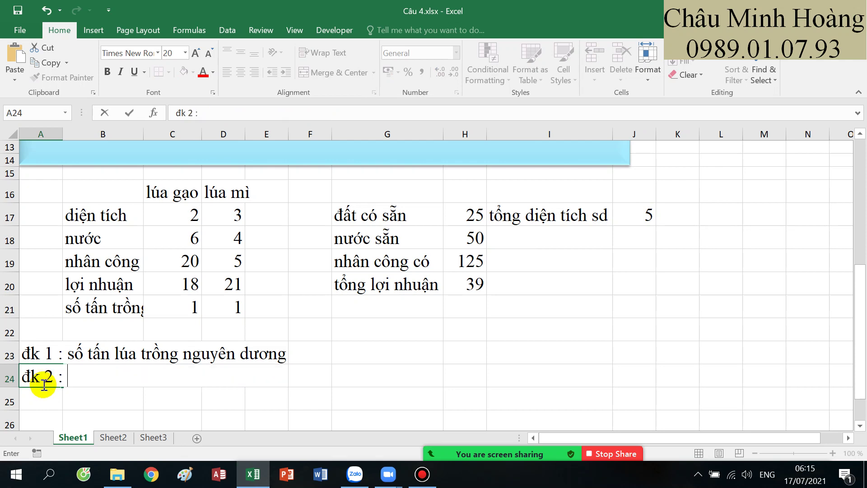
type(" : tổng diện t")
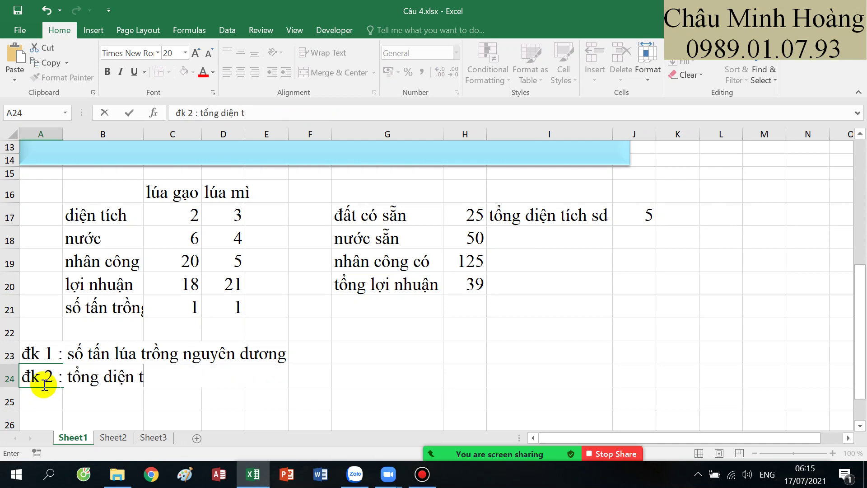
type("ích sưử do")
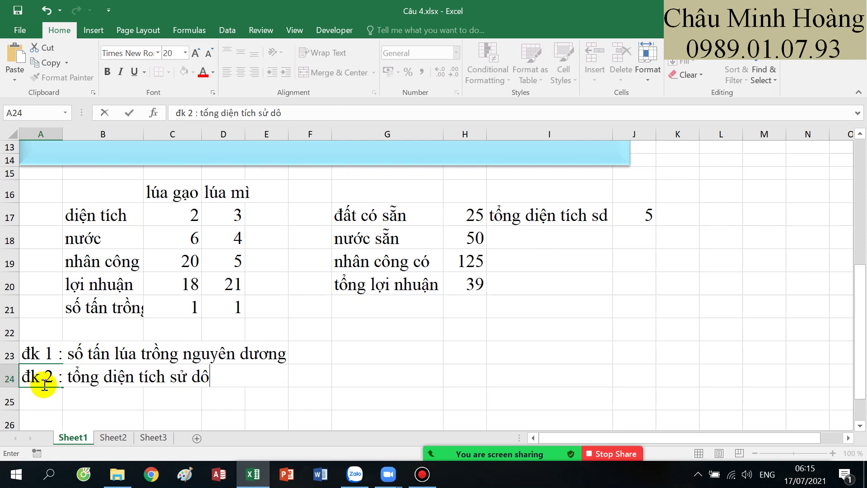
type("ung")
key("BackSpace")
key("BackSpace")
key("BackSpace")
type("ụng <= diện t")
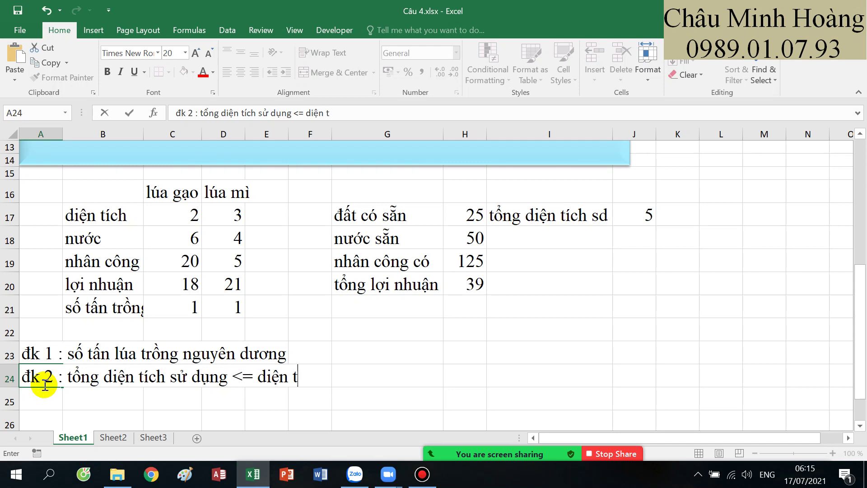
type("ich có")
key("Return")
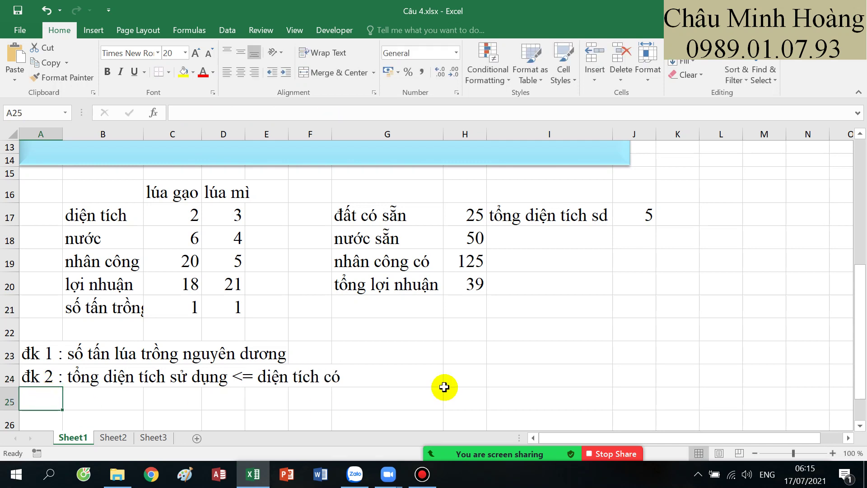
Enter the label "tổng nước sử dụng" in I18 and autofit column I to it
left_click_drag(366, 252, 474, 232)
left_click(497, 235)
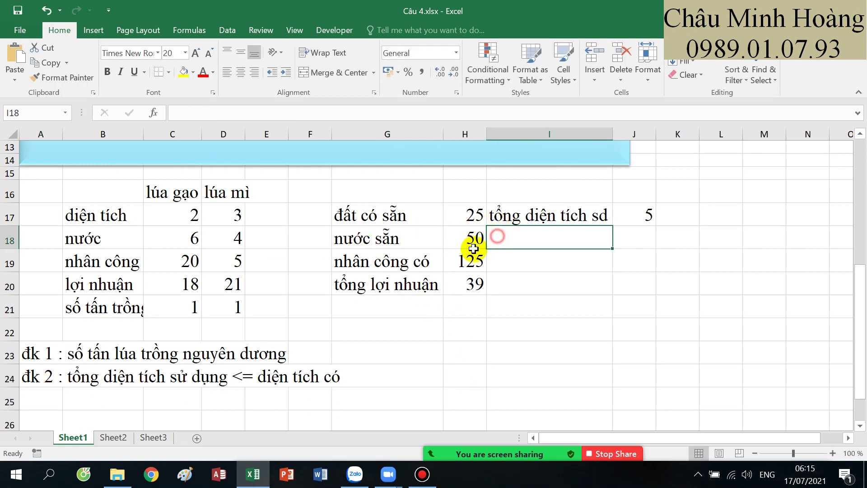
left_click_drag(91, 240, 217, 240)
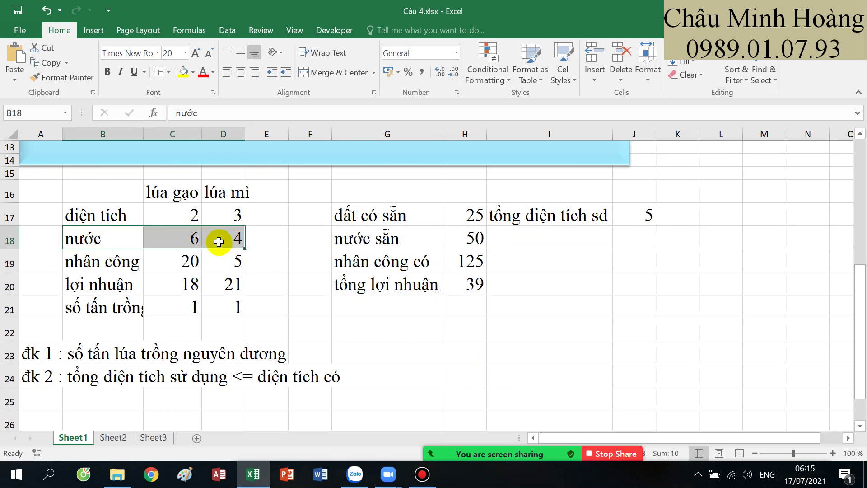
left_click(552, 232)
type("nu")
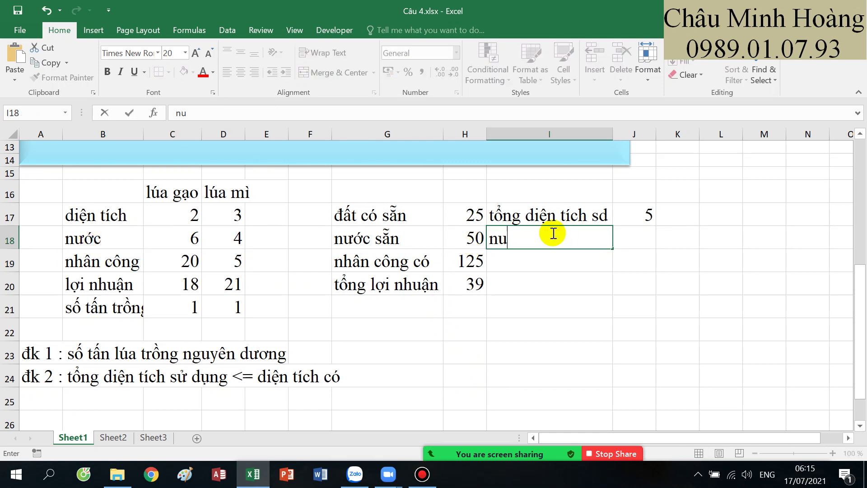
key("BackSpace")
key("BackSpace")
type("tổng ")
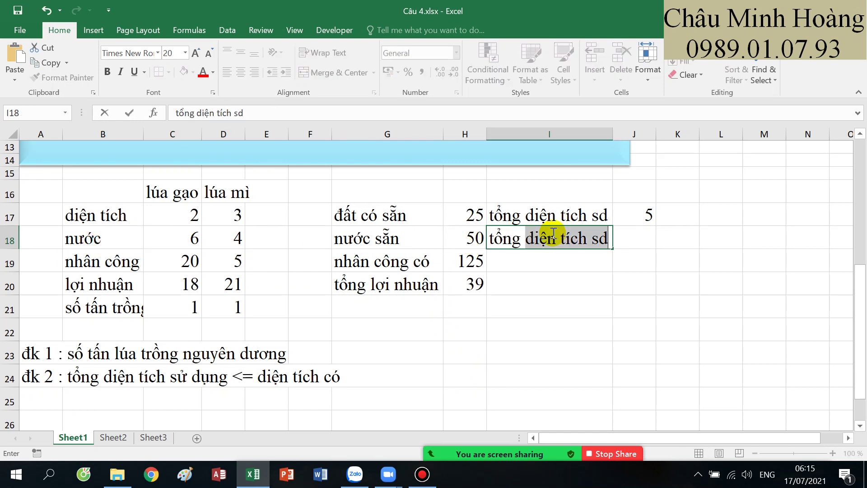
type("nứơc")
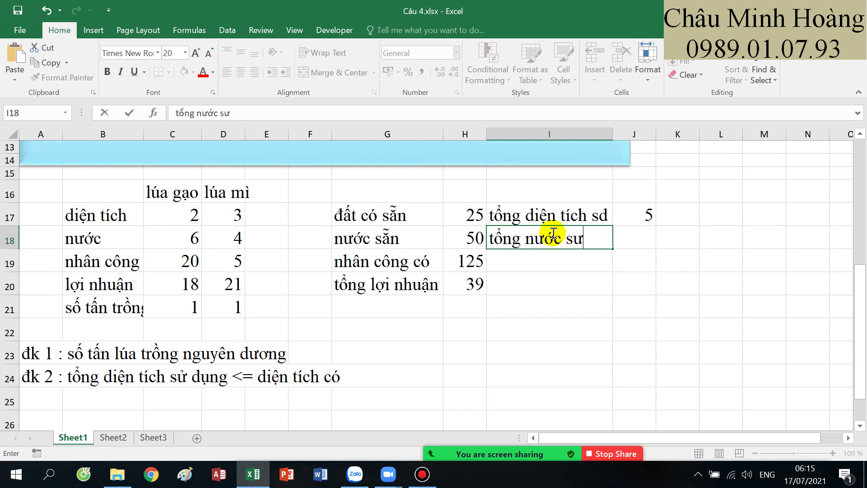
type(" sử dụng")
key("Tab")
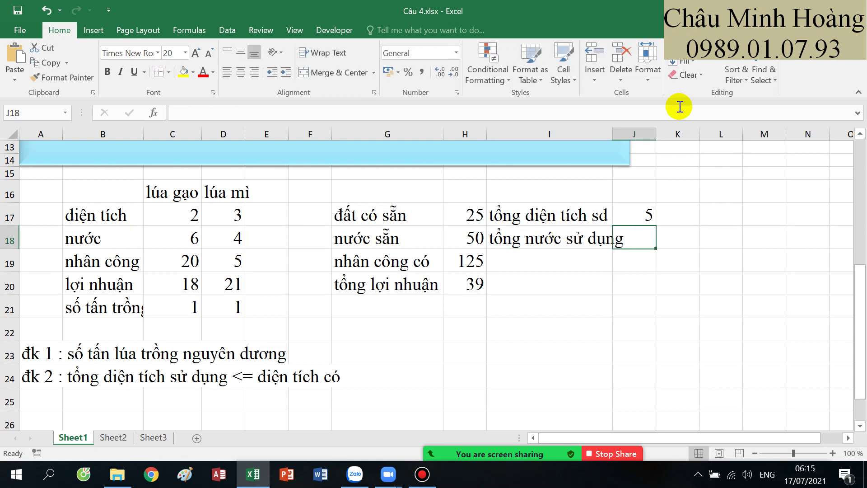
double_click(608, 137)
Enter the array formula =SUM($C$21:$D$21*($C$18:$D$18)) in J18 to calculate the total water used
type("=")
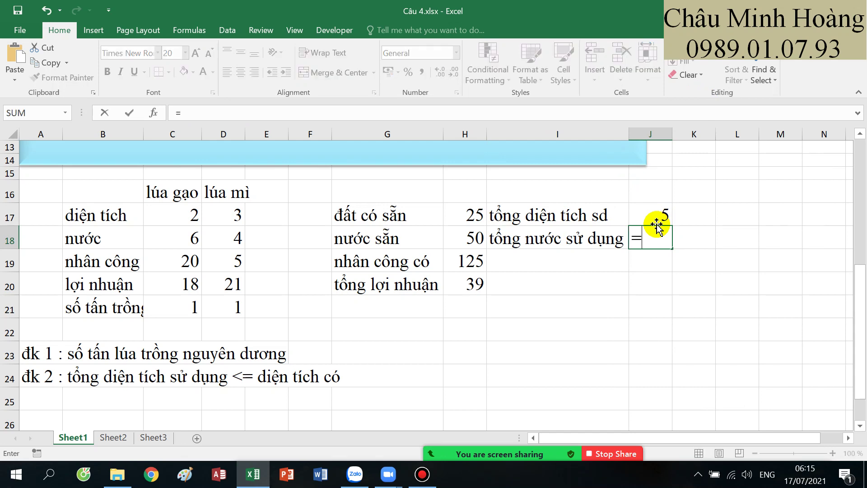
type("sum(")
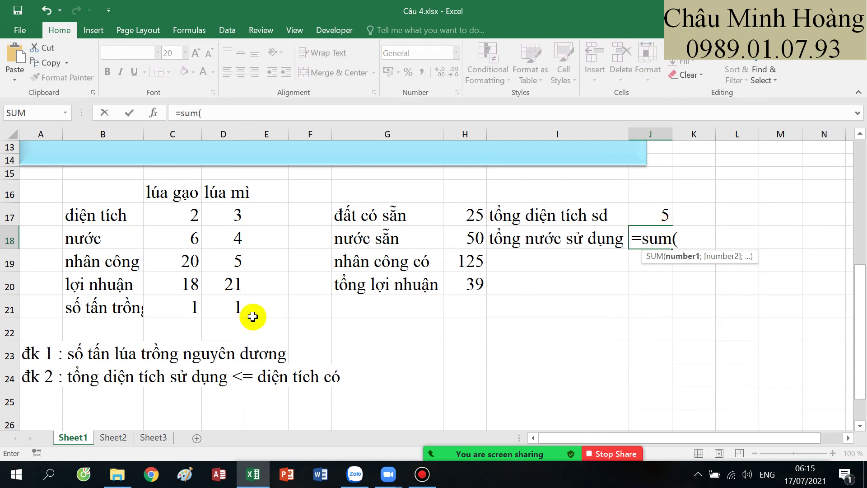
left_click_drag(170, 310, 215, 309)
key("F4")
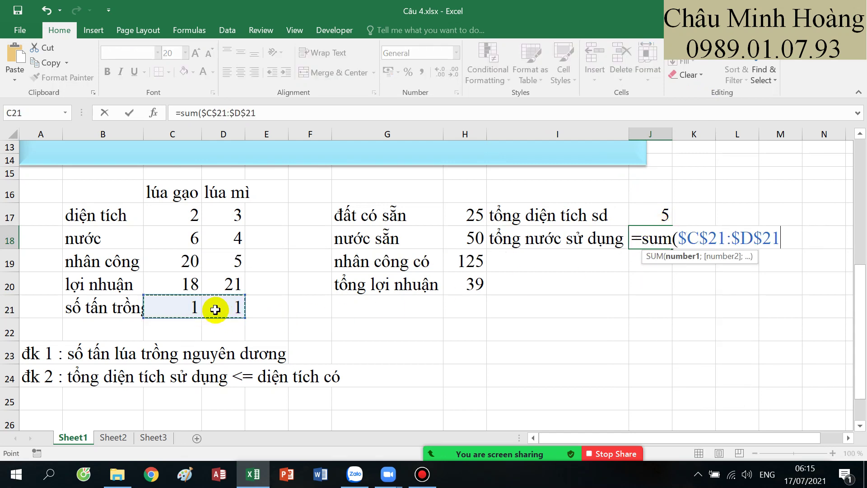
type("*(")
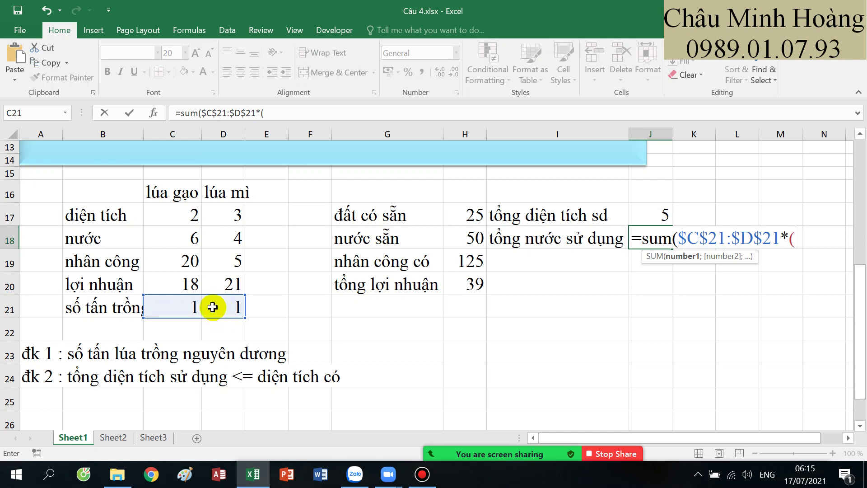
left_click_drag(176, 245, 227, 239)
key("F4")
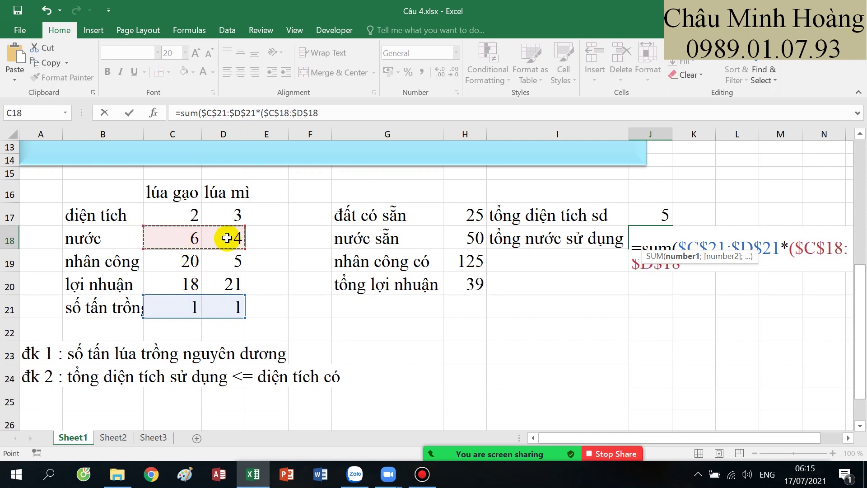
type("))")
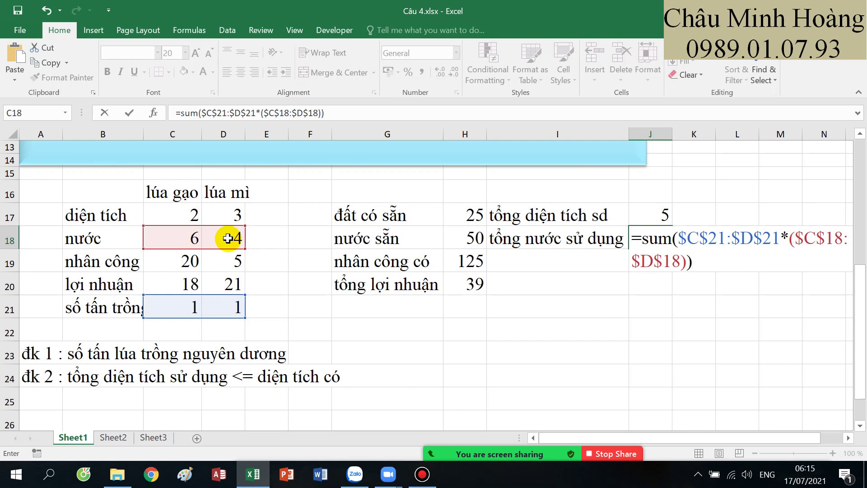
key("ctrl+Return")
Enter the third condition "đk 3 : tổng nước sử dụng <= nước có" in A25
left_click(36, 399)
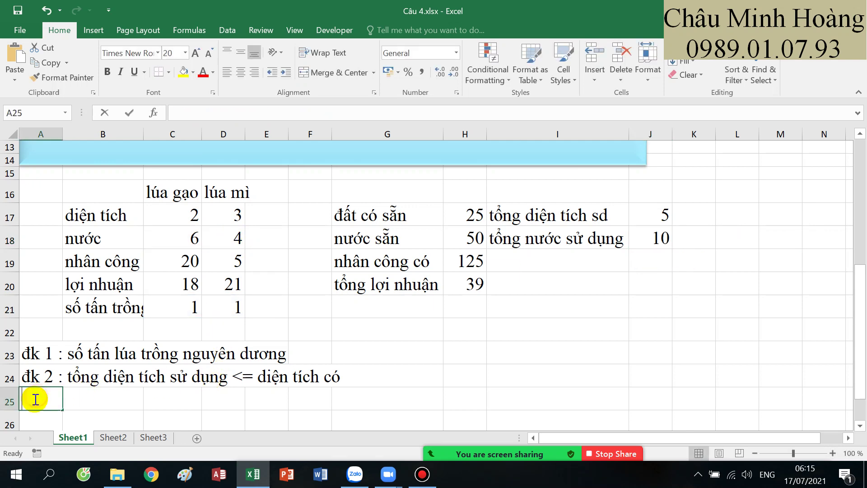
type("đk 3 :")
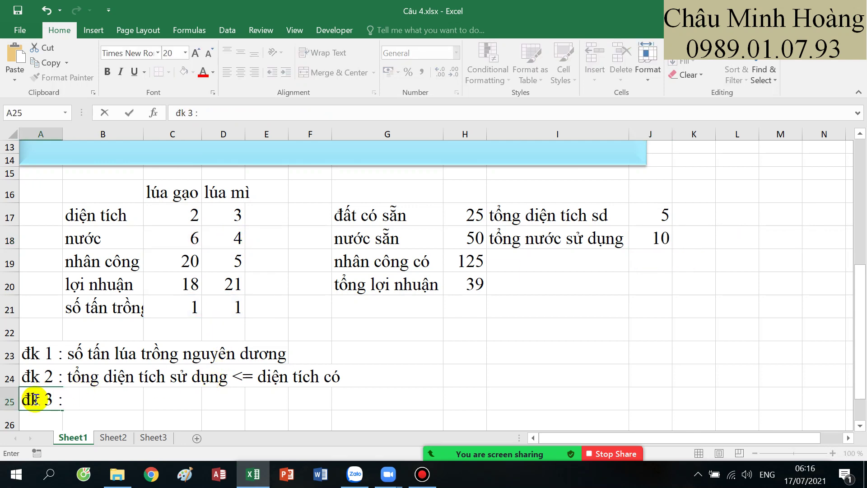
type(" toổng n")
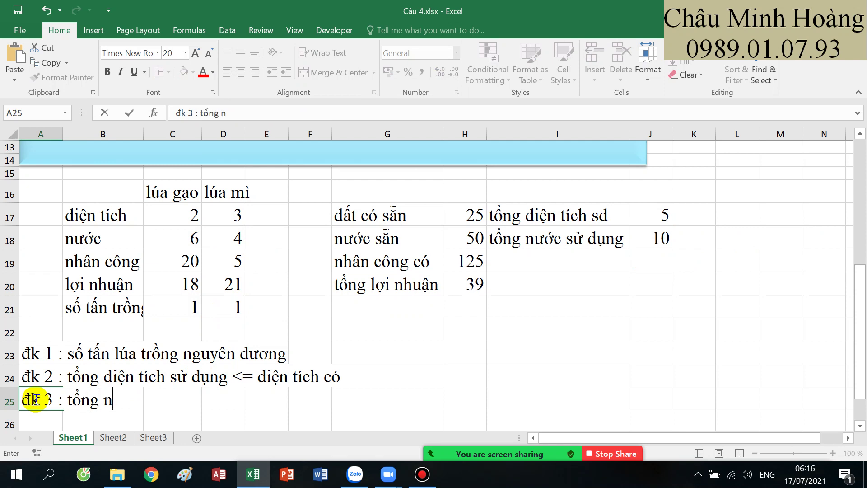
type("ước su")
type(" dụng <=")
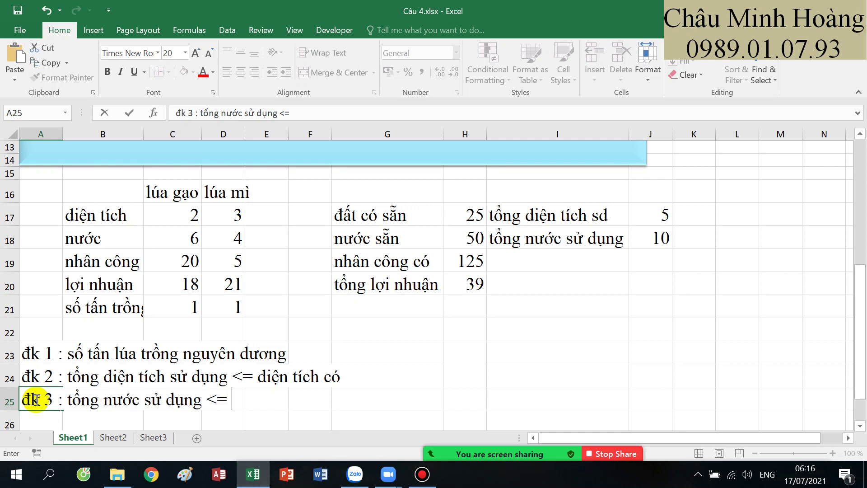
type(" nước ")
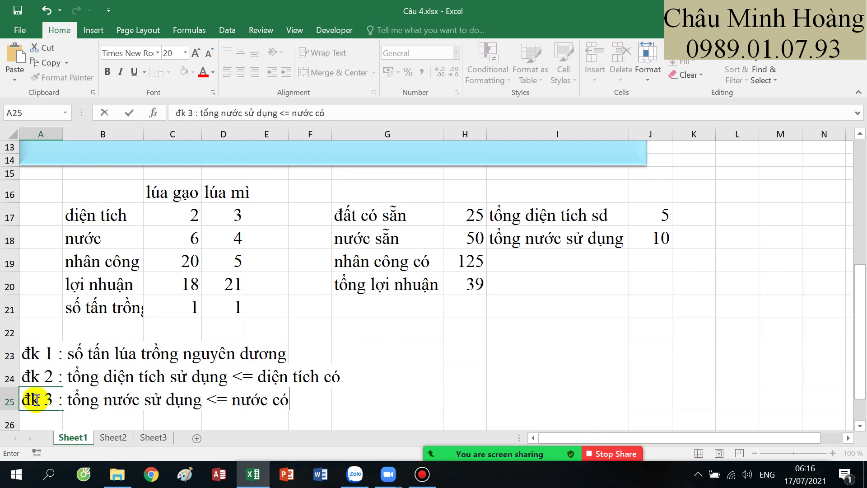
type("có")
key("Return")
Enter the label "tổng nhân công sd" in I19, beside the available labour
left_click_drag(108, 249, 229, 243)
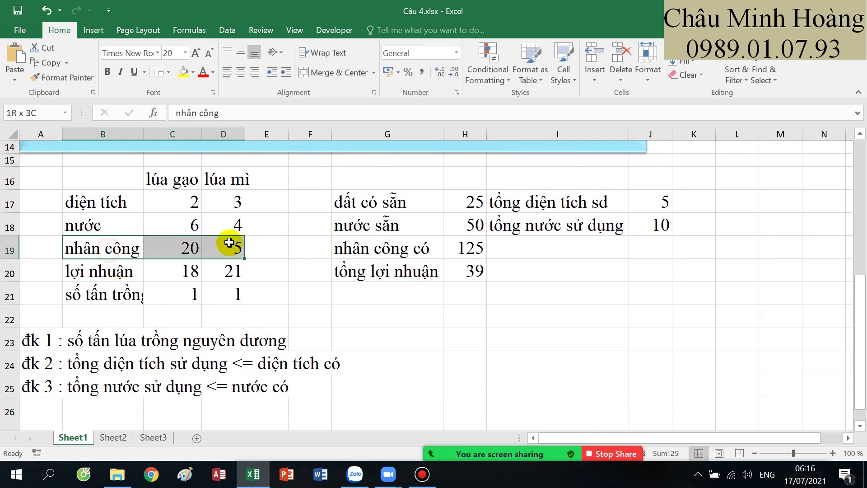
left_click_drag(419, 251, 476, 249)
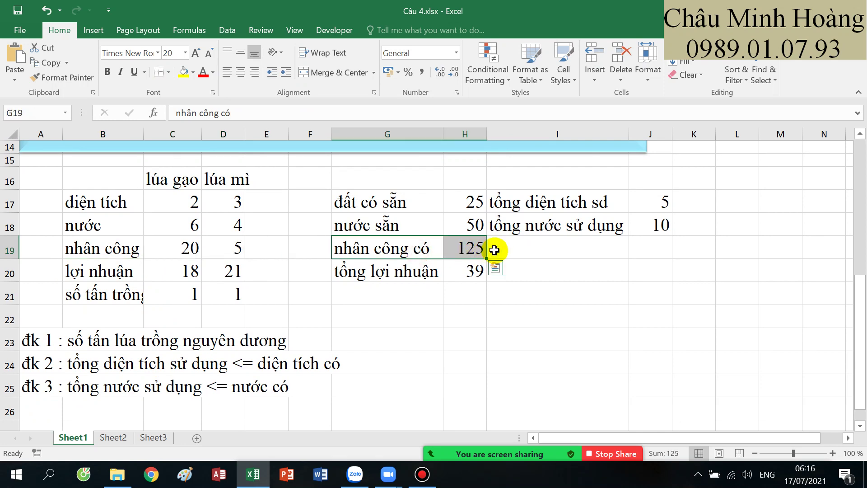
left_click(512, 249)
type("tổng nhâ")
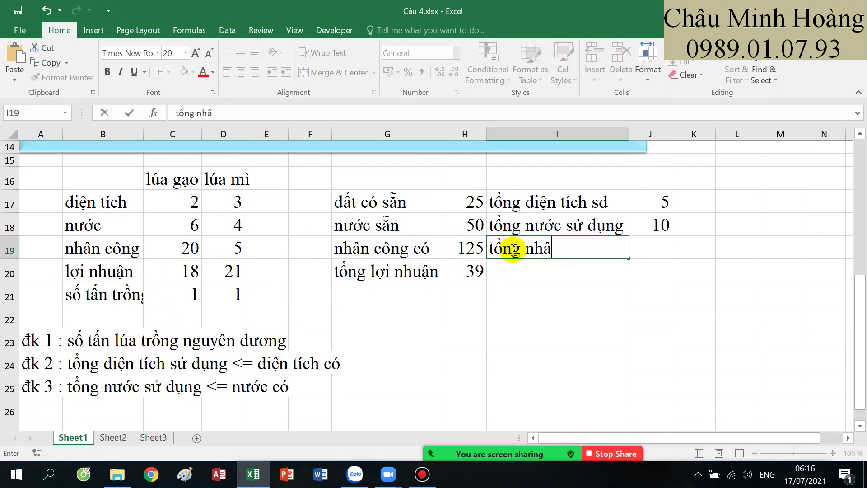
type("n cong")
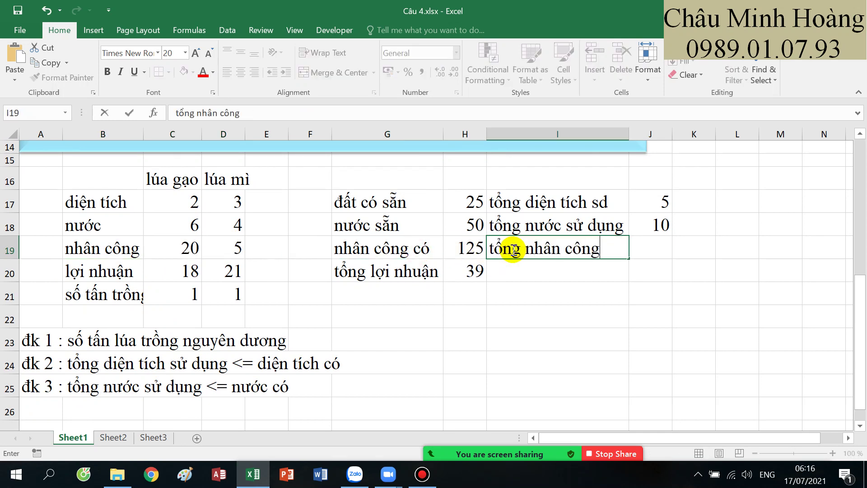
type(" sd")
key("Tab")
Enter the array formula =SUM($C$21:$D$21*($C$19:$D$19)) in J19 to calculate the total labour used
type("=sum9")
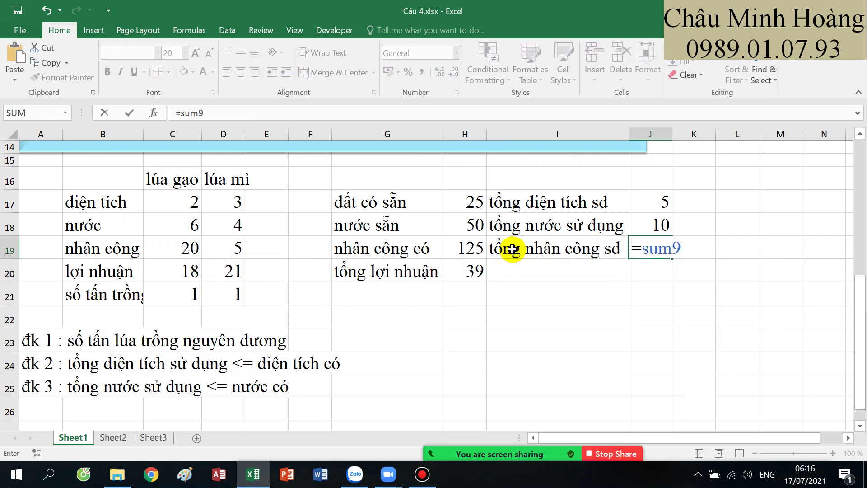
key("BackSpace")
type("(")
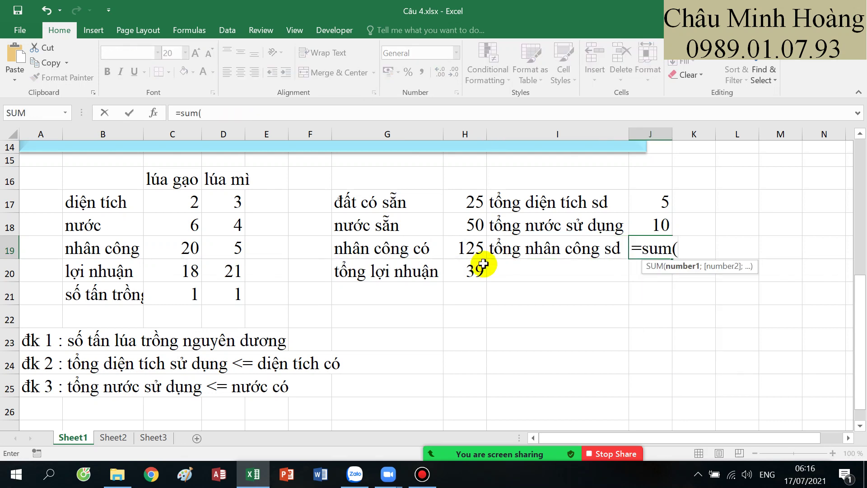
left_click_drag(174, 294, 219, 294)
key("F4")
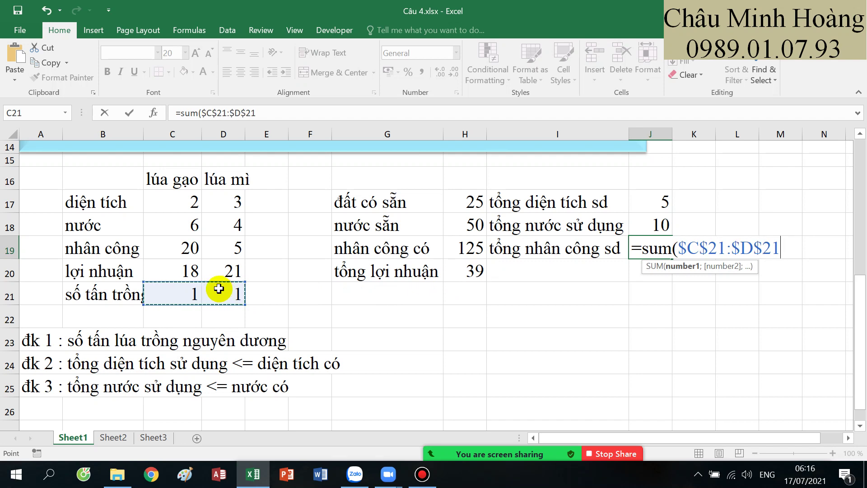
type("*(")
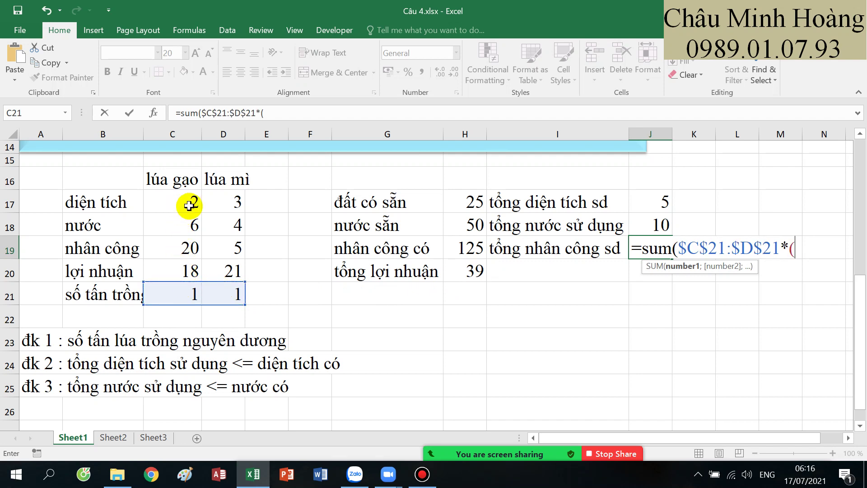
left_click_drag(175, 252, 223, 248)
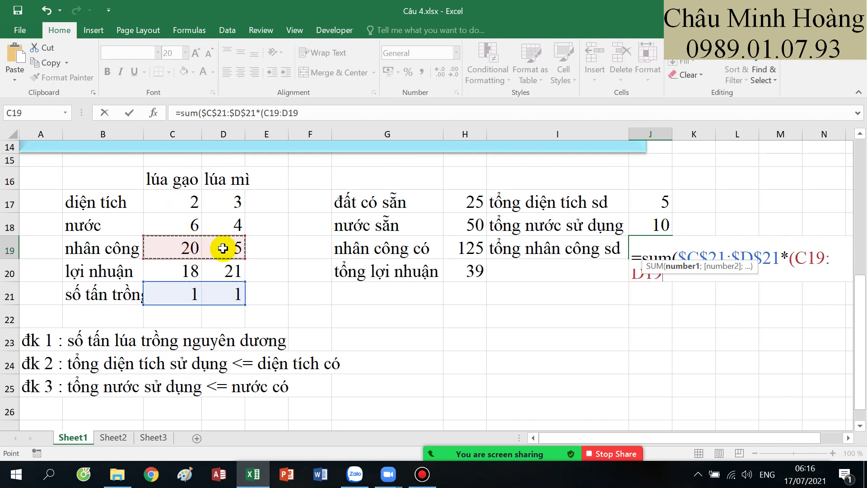
key("F4")
type("))")
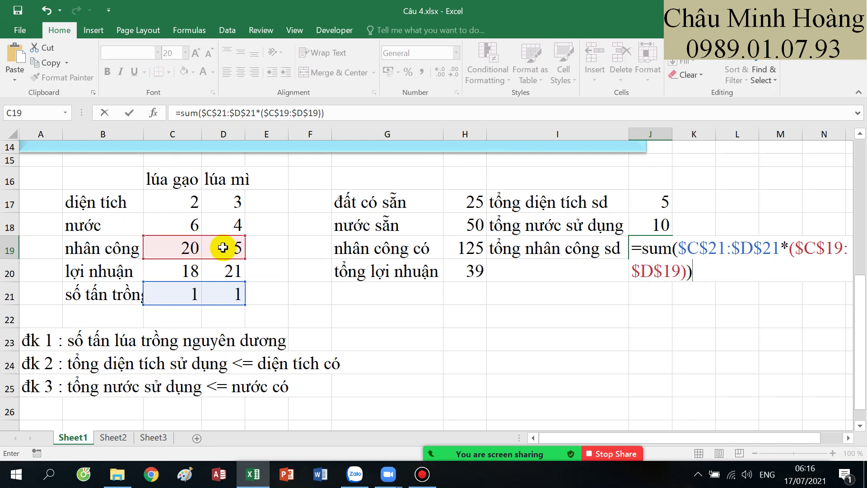
key("ctrl+shift+Return")
Enter the fourth condition "đk 4: tổng nhân công sử dụng <= nhân công có" in A26
left_click(35, 410)
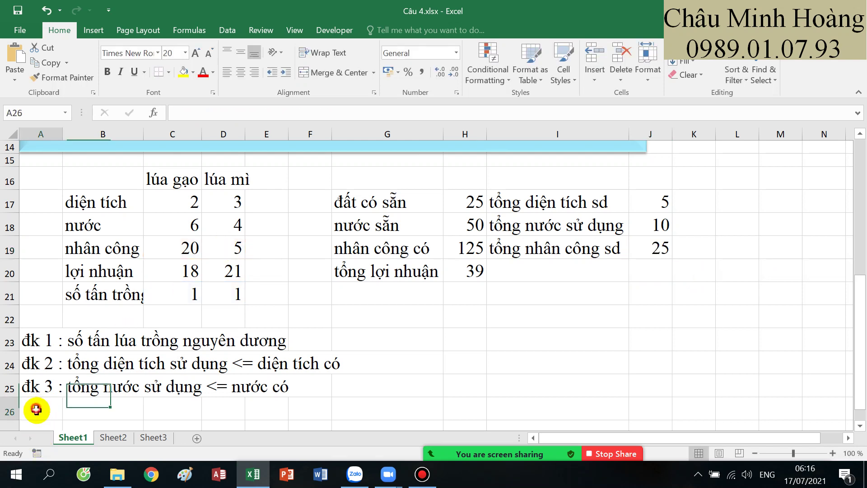
type("đk")
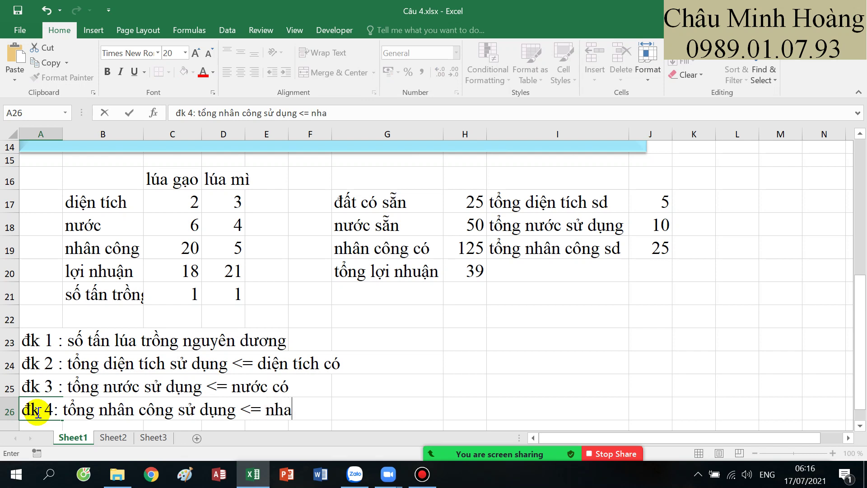
key("Return")
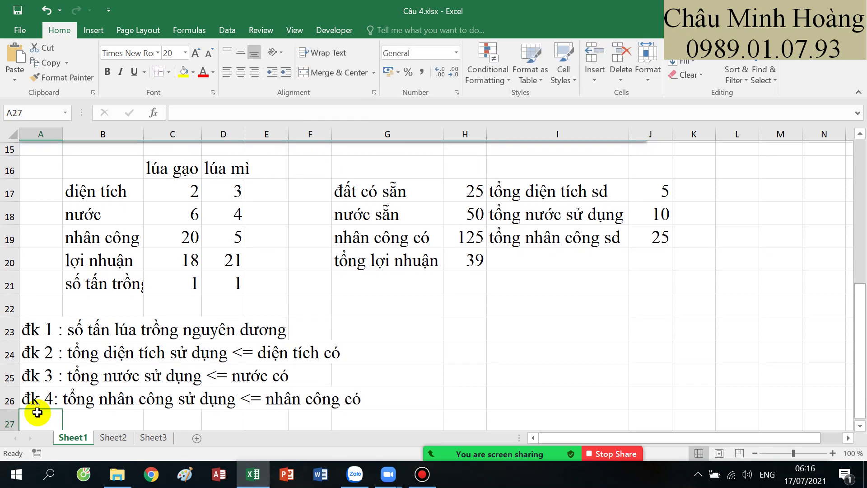
Autofit column B to the "số tấn trồng" label and review the planted tons and the available resources in G17:H19
left_click_drag(107, 263, 217, 267)
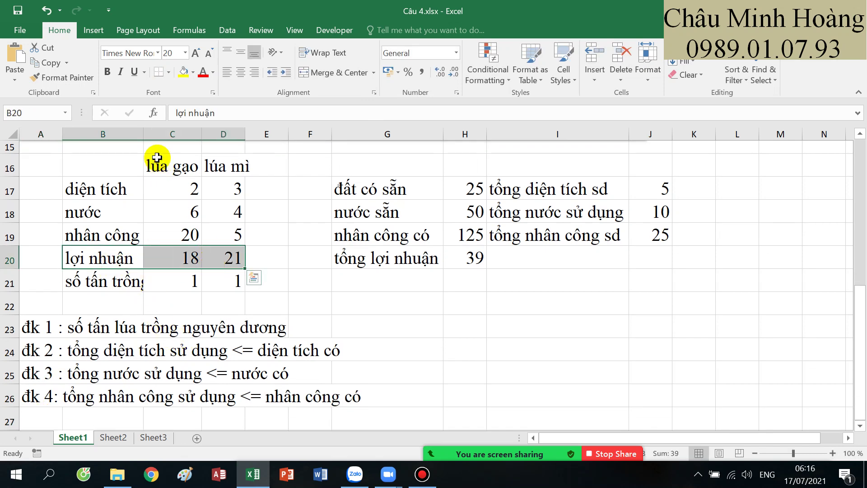
double_click(143, 134)
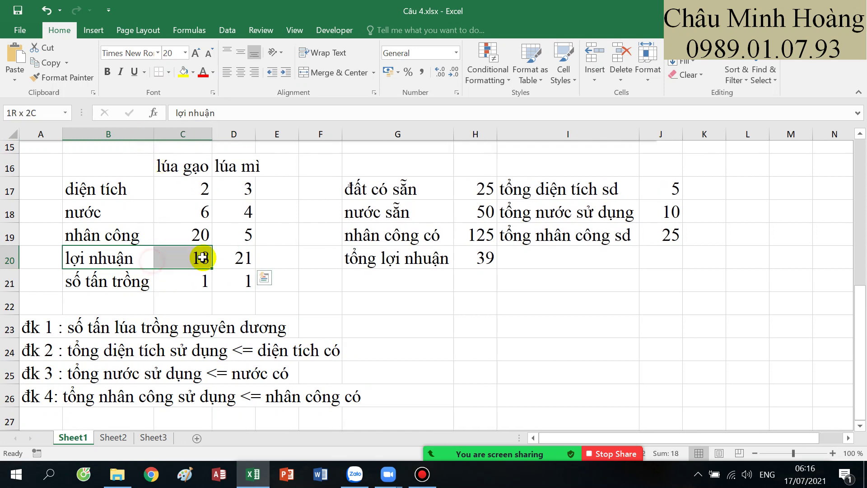
left_click_drag(149, 281, 241, 281)
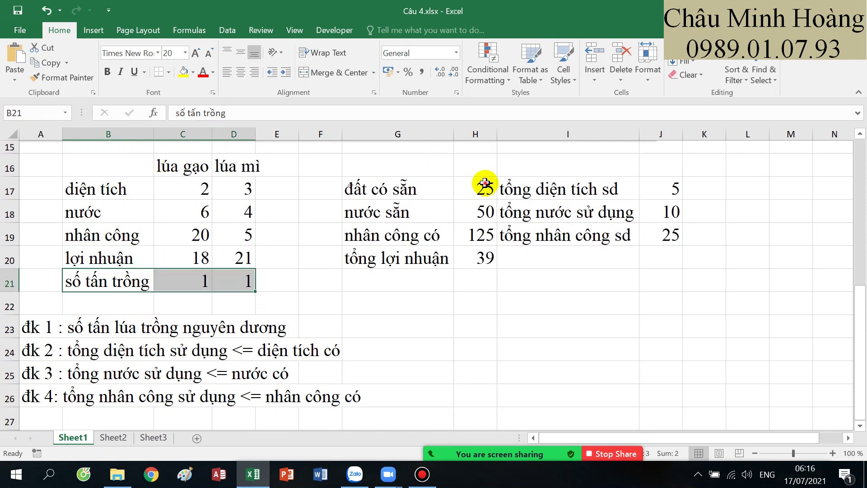
left_click_drag(486, 189, 484, 231)
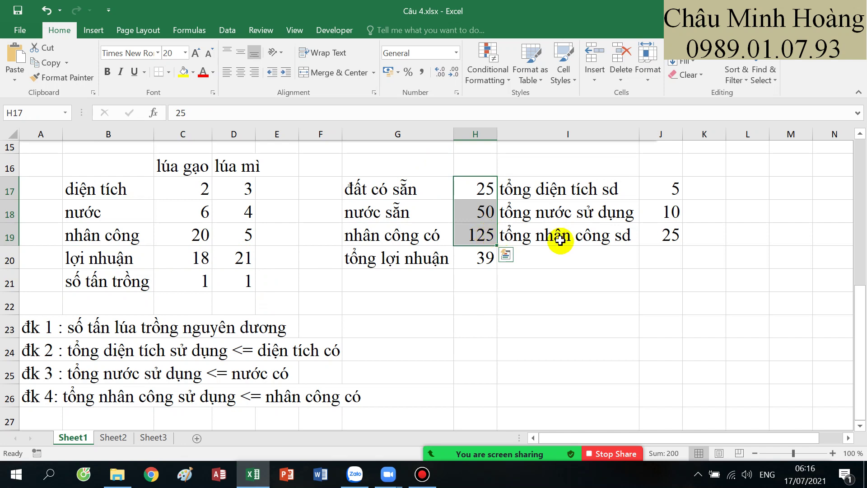
left_click_drag(427, 190, 491, 241)
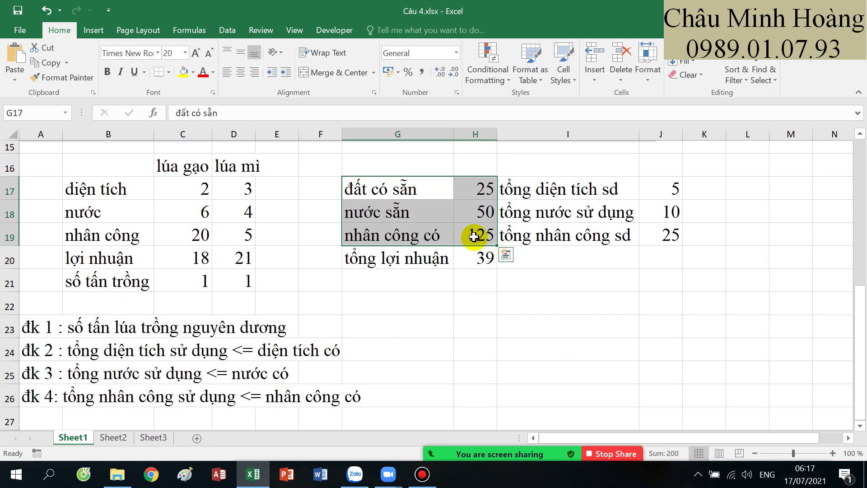
Compare the usage totals in I17:J19 with the available resources and profit in G17:H20, and inspect the labour formula in J19
left_click_drag(591, 184, 670, 234)
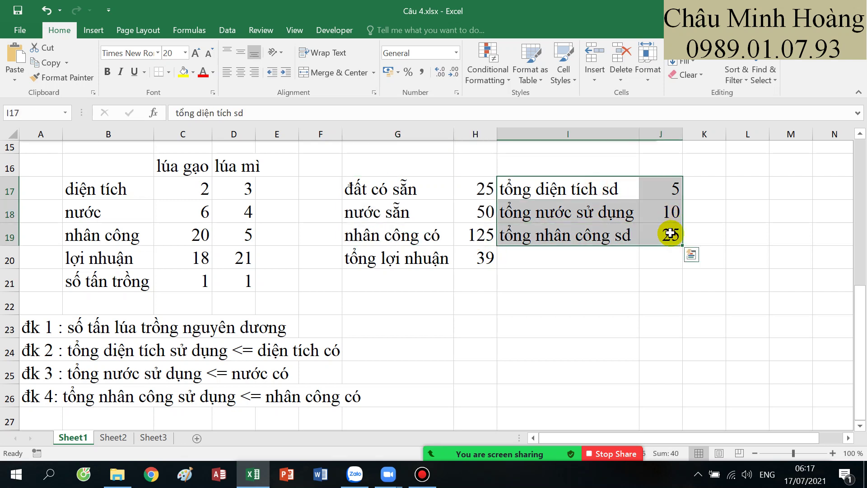
left_click_drag(568, 197, 656, 229)
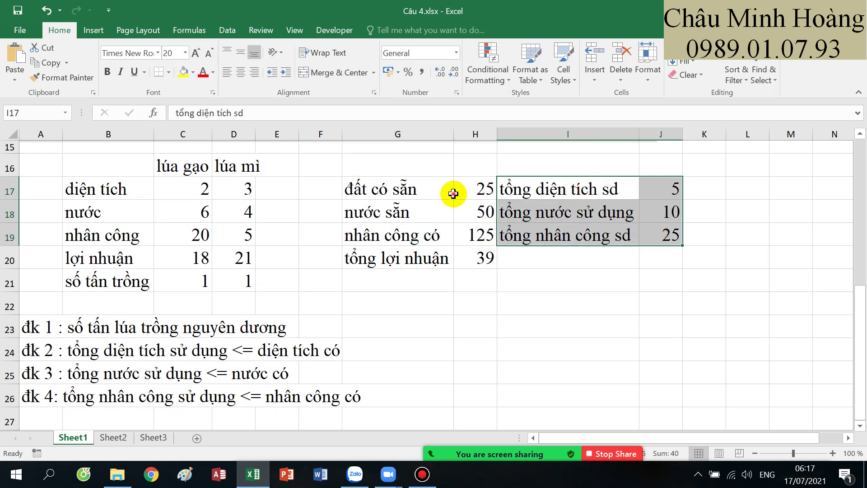
left_click_drag(453, 193, 470, 249)
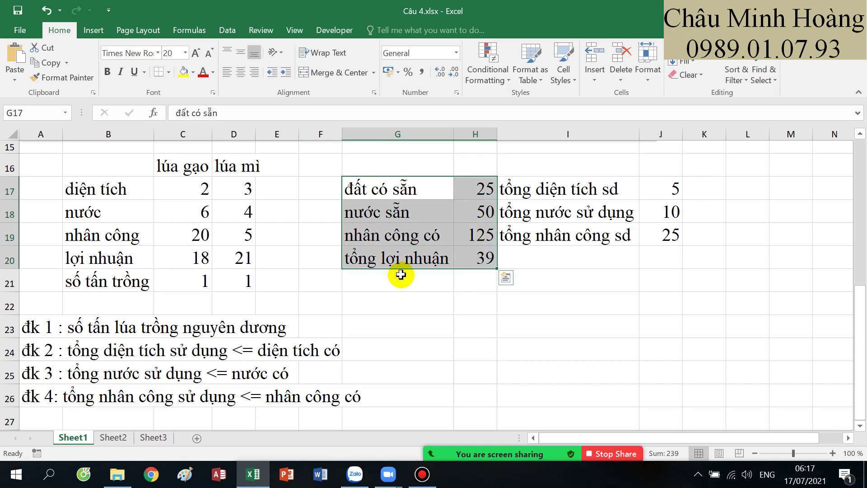
double_click(662, 234)
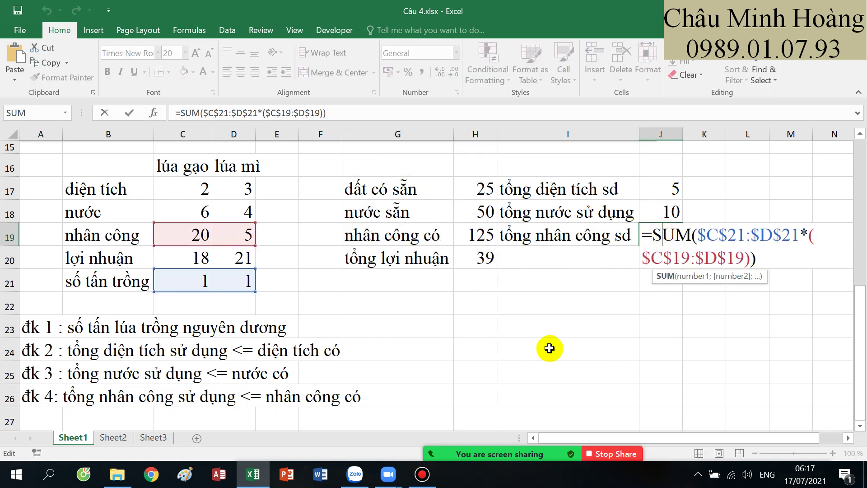
left_click(425, 474)
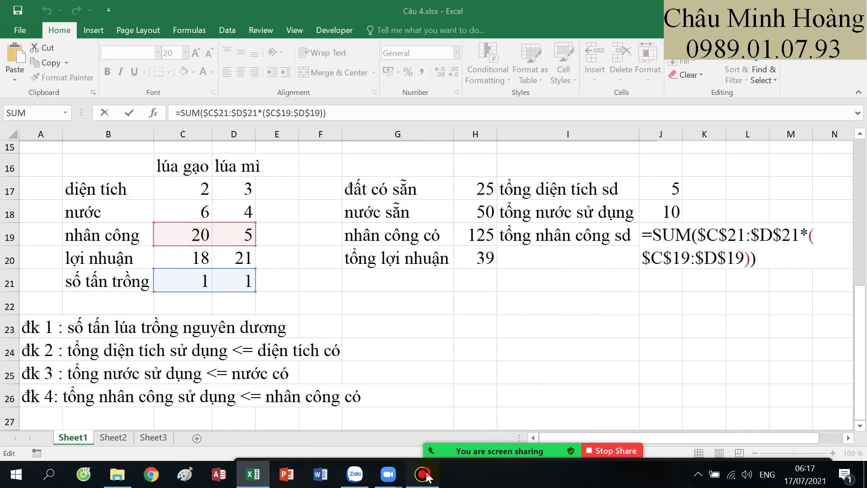
left_click(497, 42)
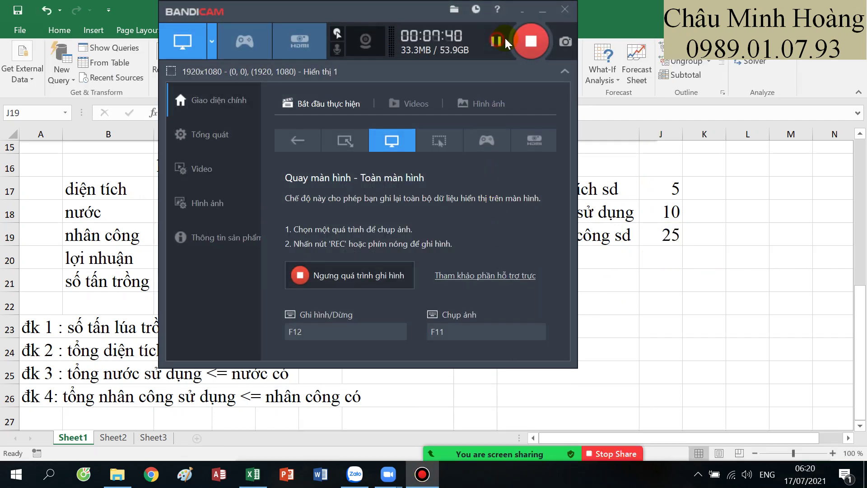
left_click(543, 16)
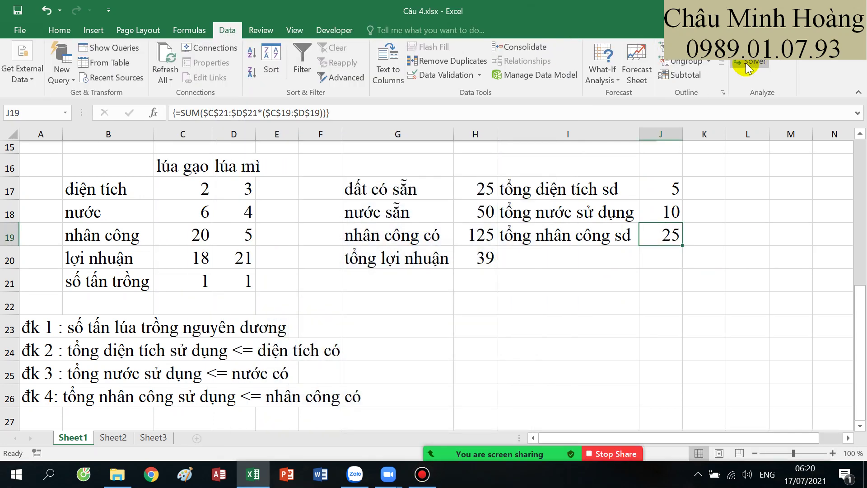
Set up Solver to maximise the total profit in $H$20 by changing the planted tons in $C$21:$D$21
left_click(746, 63)
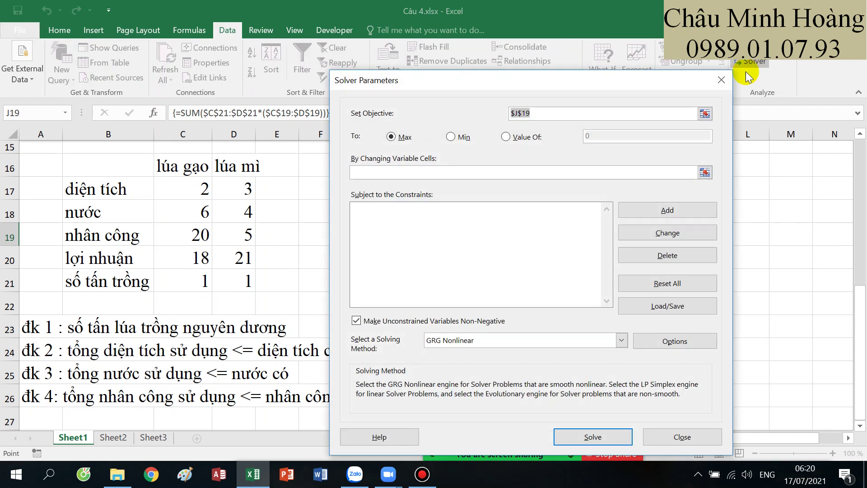
left_click(479, 84)
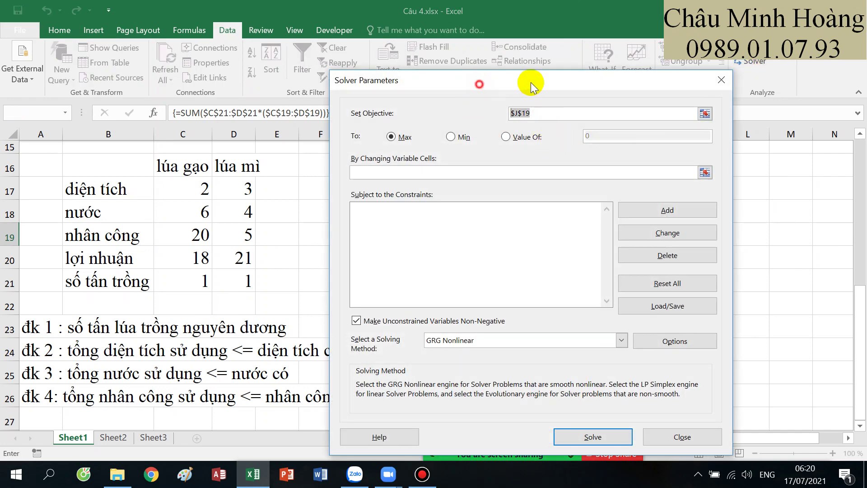
left_click_drag(531, 86, 583, 134)
left_click(486, 258)
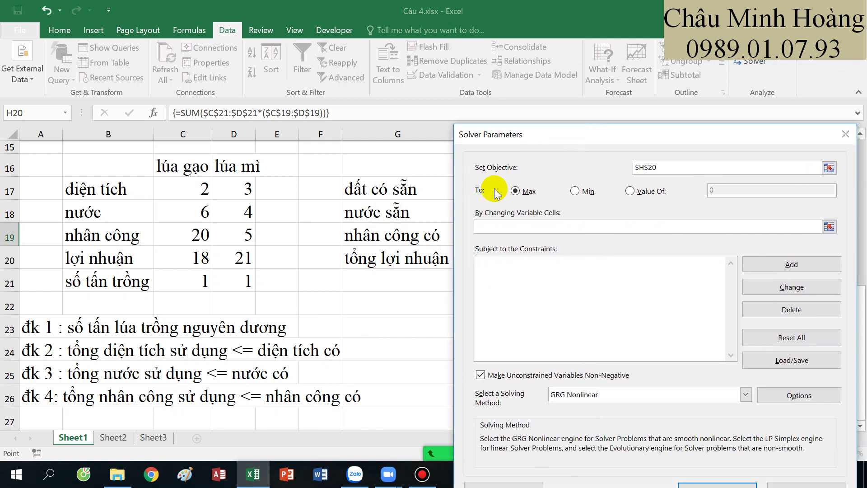
left_click(581, 228)
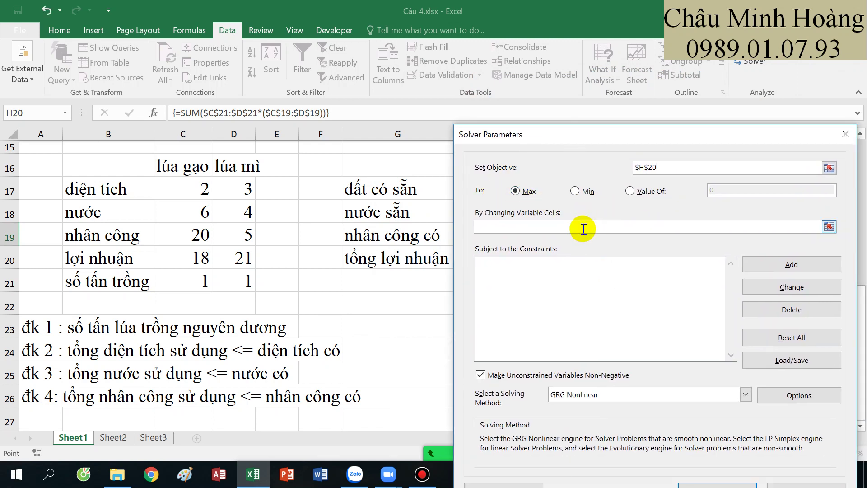
left_click_drag(194, 284, 231, 283)
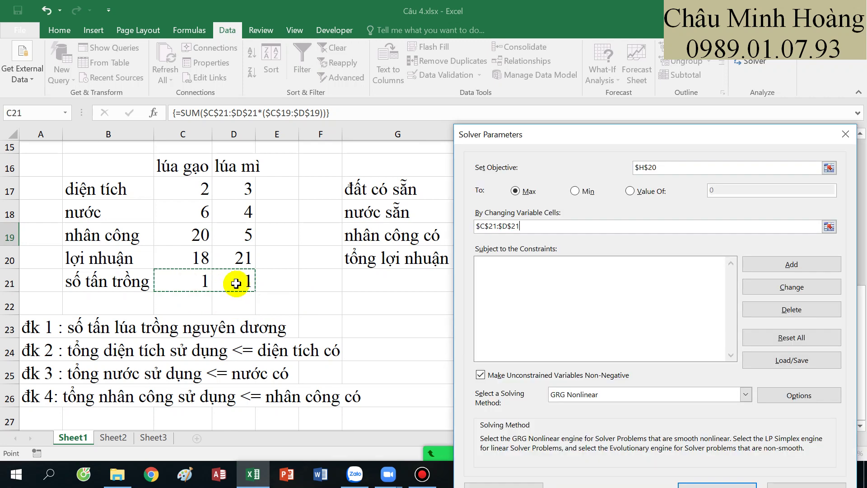
Add a Solver constraint that the planted tons in $C$21:$D$21 must be integers (int)
left_click(797, 257)
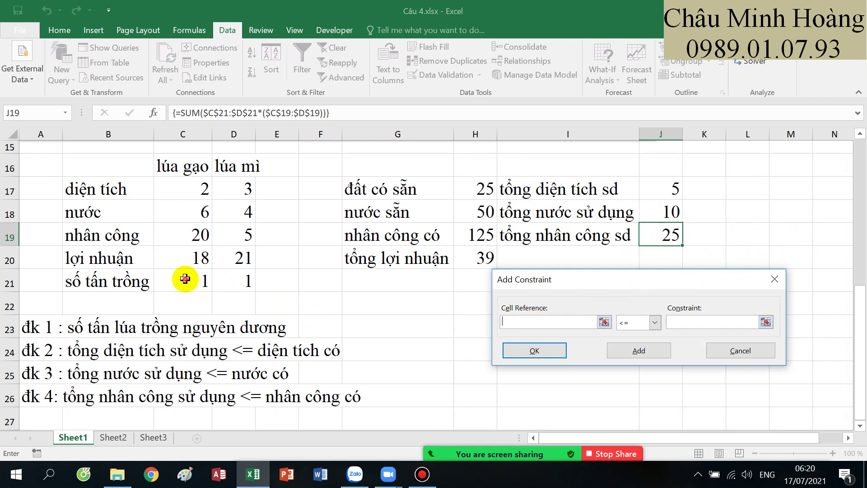
left_click_drag(183, 280, 233, 281)
left_click(637, 323)
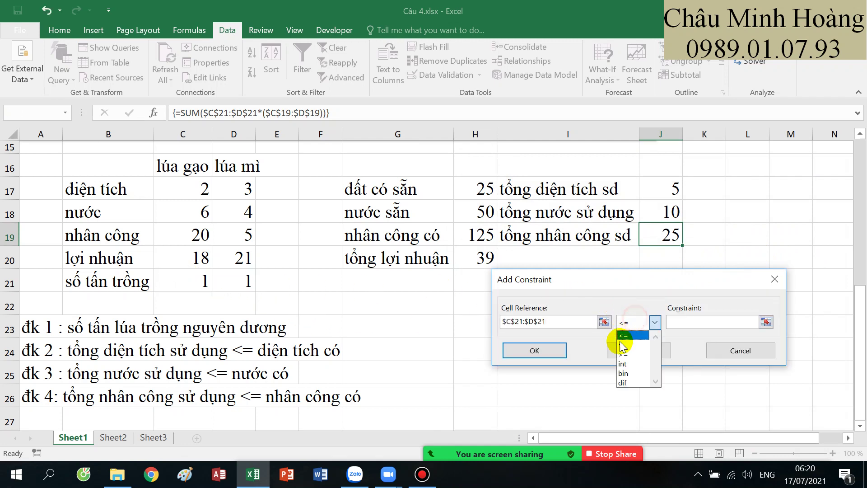
left_click(627, 362)
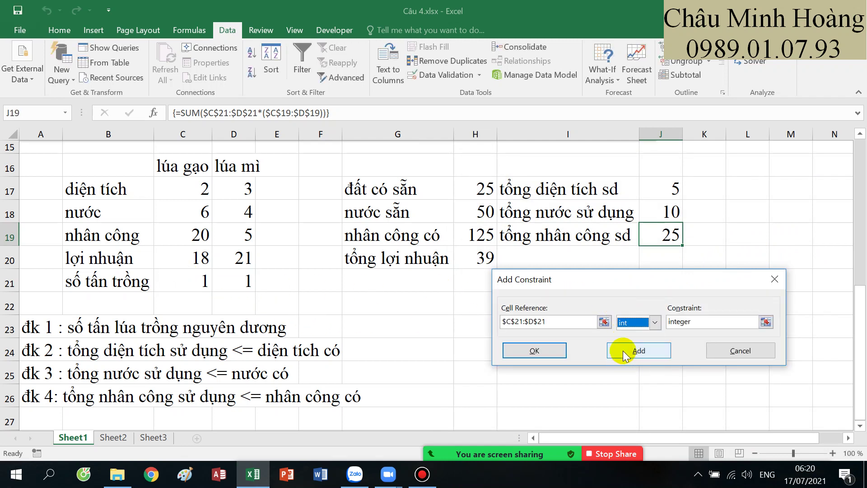
left_click(626, 353)
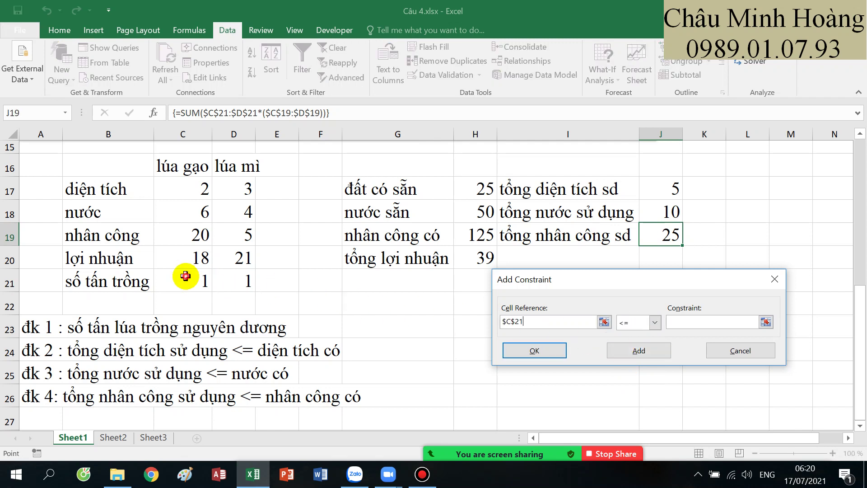
Add a Solver constraint that the planted tons in $C$21:$D$21 must be >= 1
left_click_drag(185, 276, 242, 281)
left_click(645, 323)
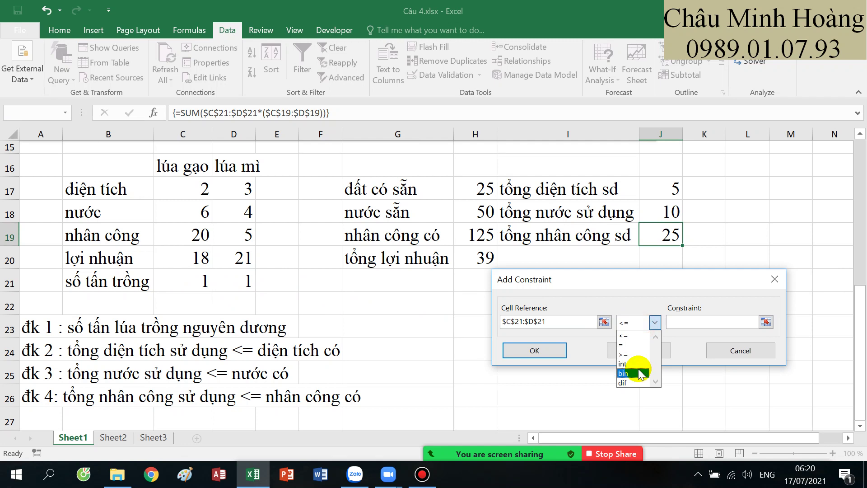
left_click(632, 354)
type("1")
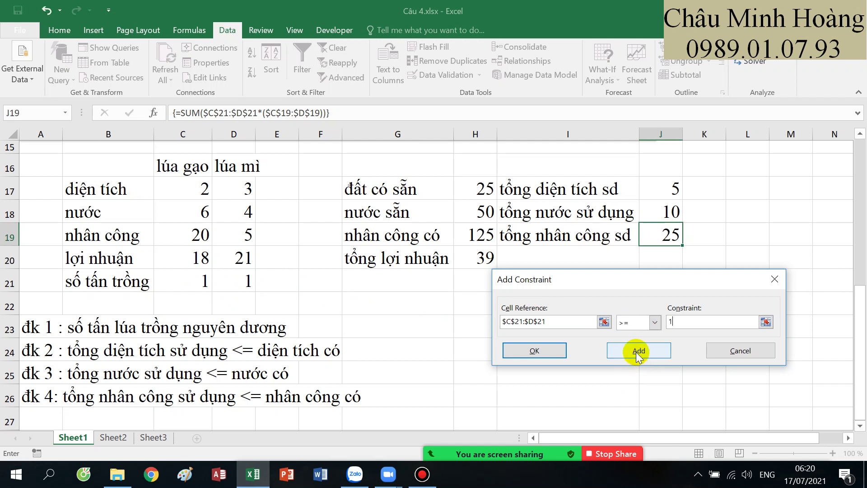
left_click(639, 350)
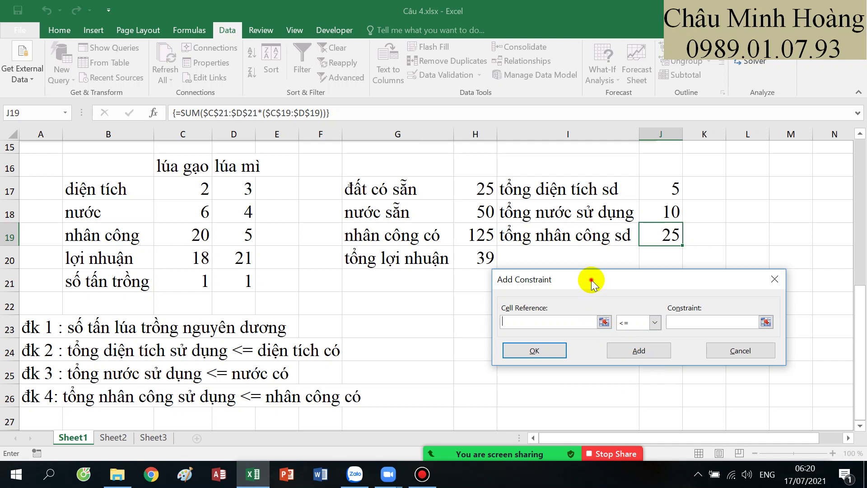
Add the constraint $J$17:$J$19 <= $H$17:$H$19 for used versus available resources and return to the Solver parameters
left_click_drag(590, 277, 608, 288)
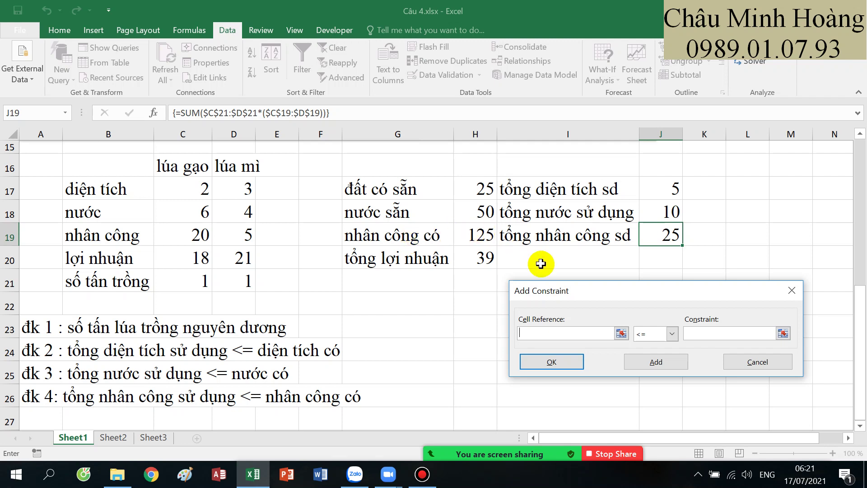
left_click_drag(656, 190, 662, 235)
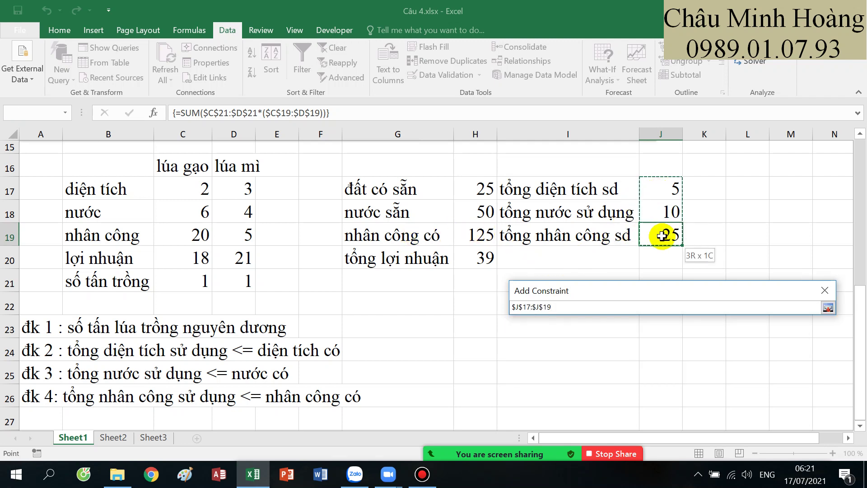
left_click(698, 333)
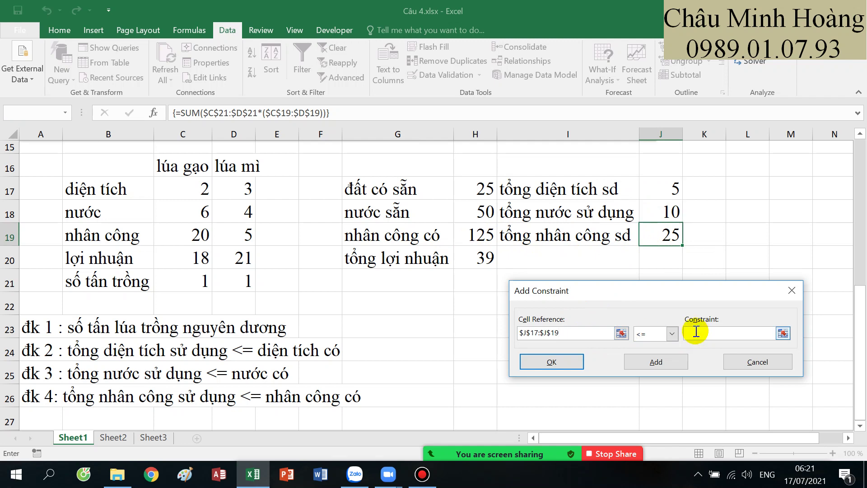
left_click_drag(487, 187, 488, 232)
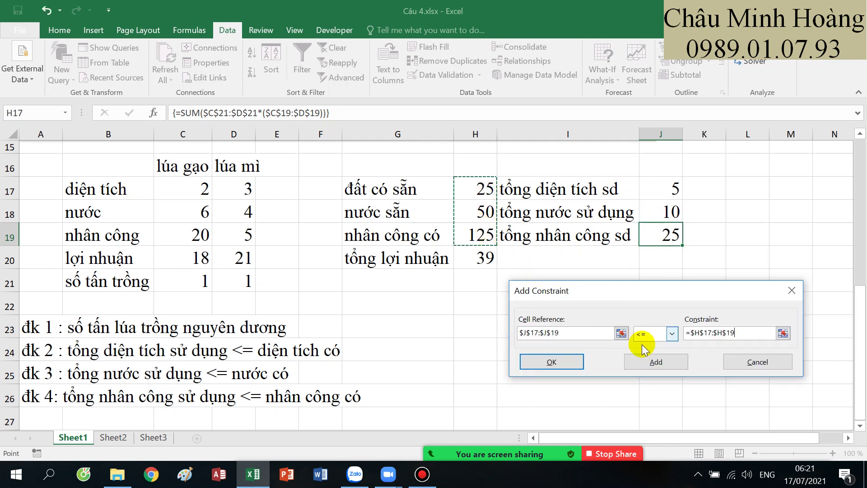
left_click(658, 362)
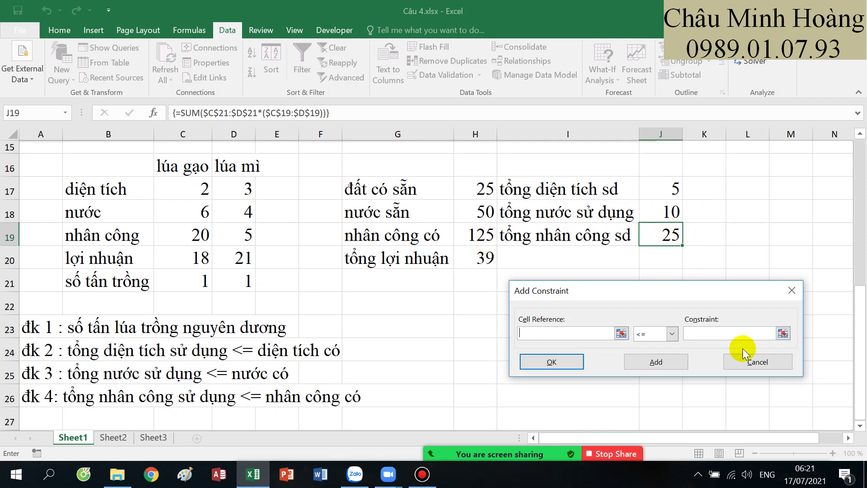
left_click(754, 363)
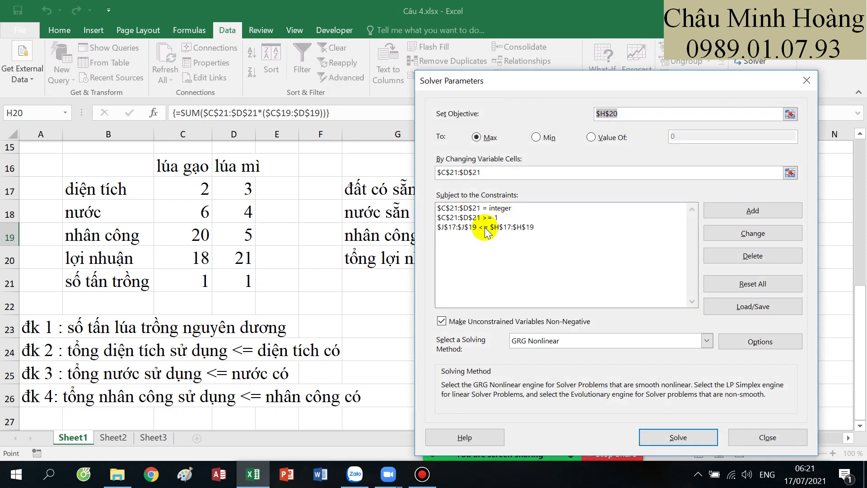
Check the objective and constraints against the sheet, solve the model with GRG Nonlinear, and keep the Solver solution
left_click_drag(544, 82, 569, 291)
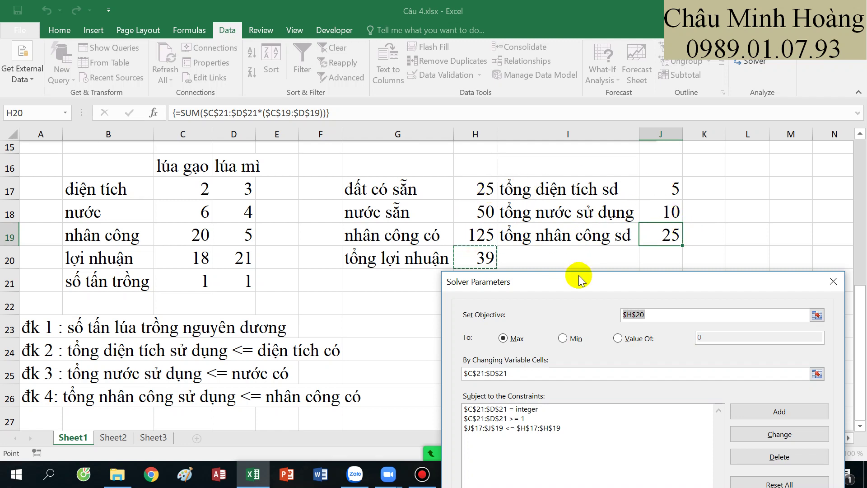
left_click_drag(579, 277, 488, 7)
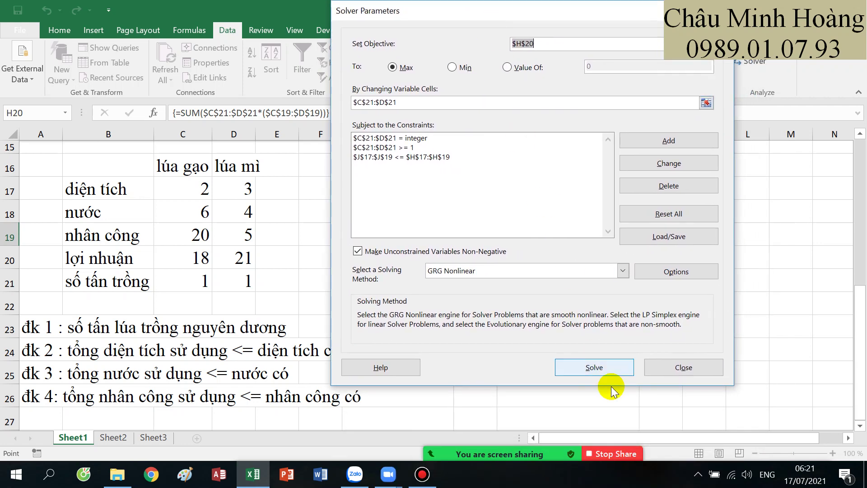
left_click(594, 368)
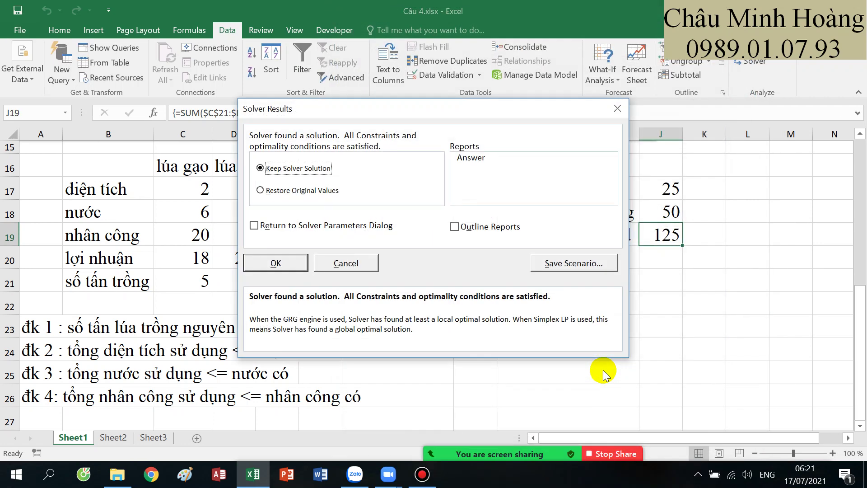
left_click(265, 264)
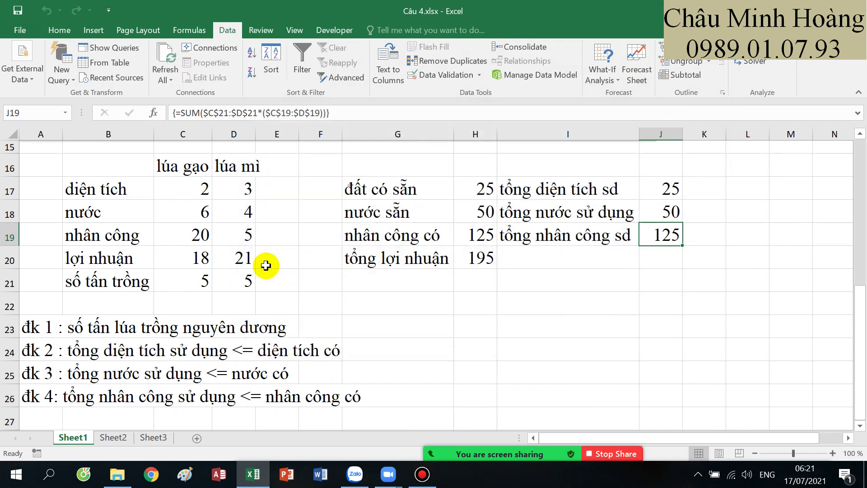
Enter the conclusion heading "kết luận" in G22, below the total profit
left_click(402, 299)
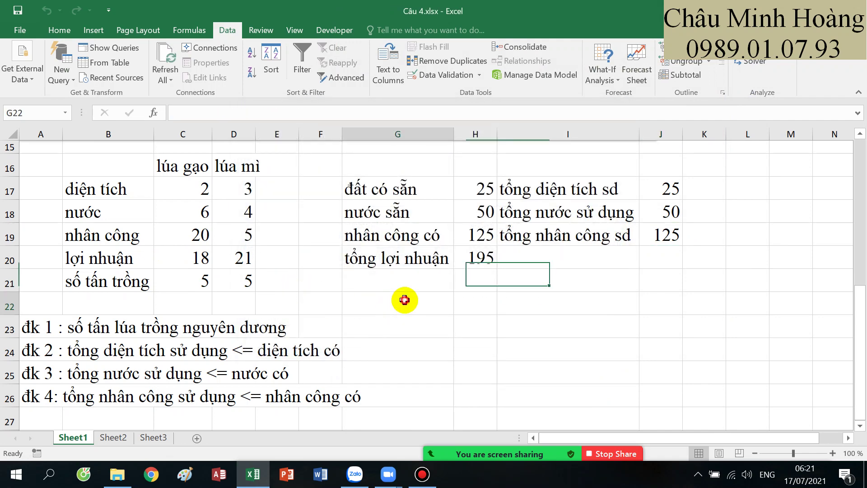
type("kê")
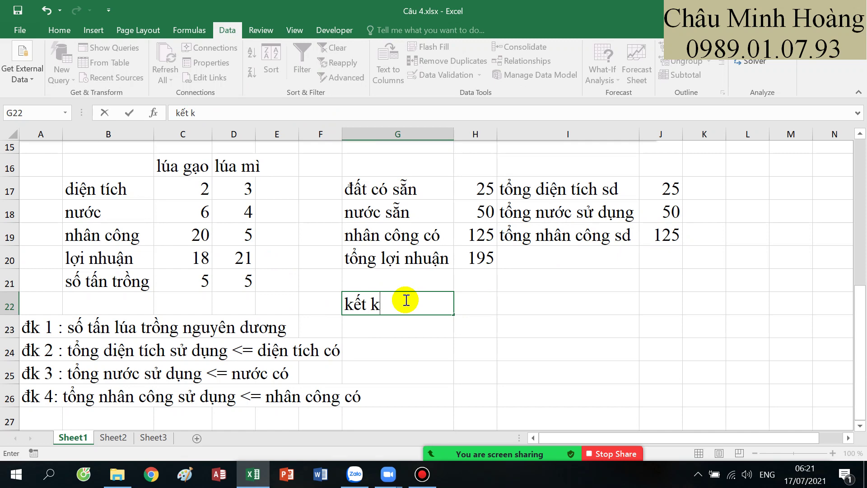
key("Return")
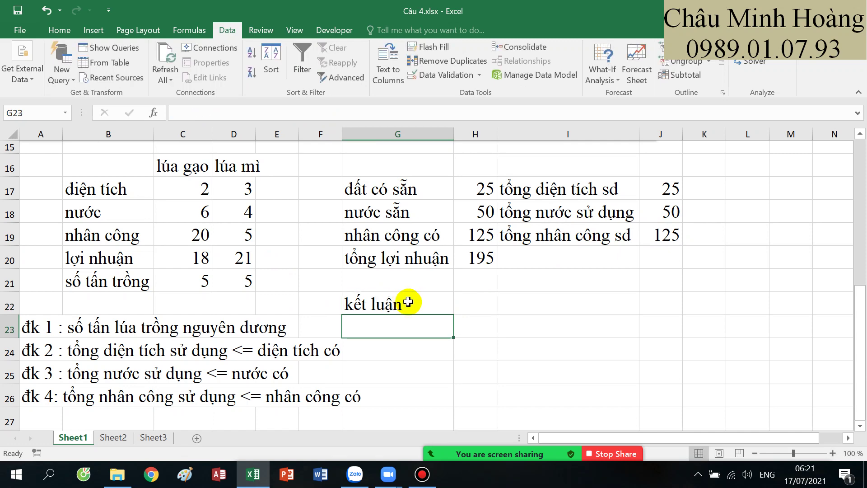
left_click(422, 474)
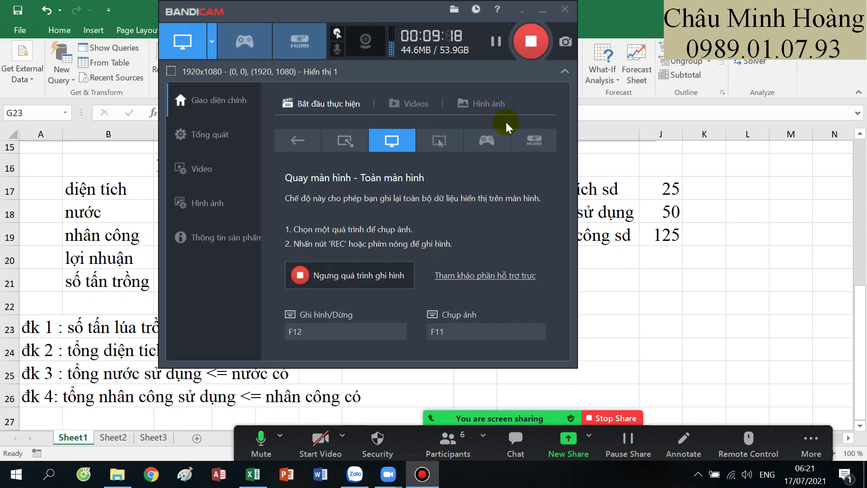
left_click(499, 41)
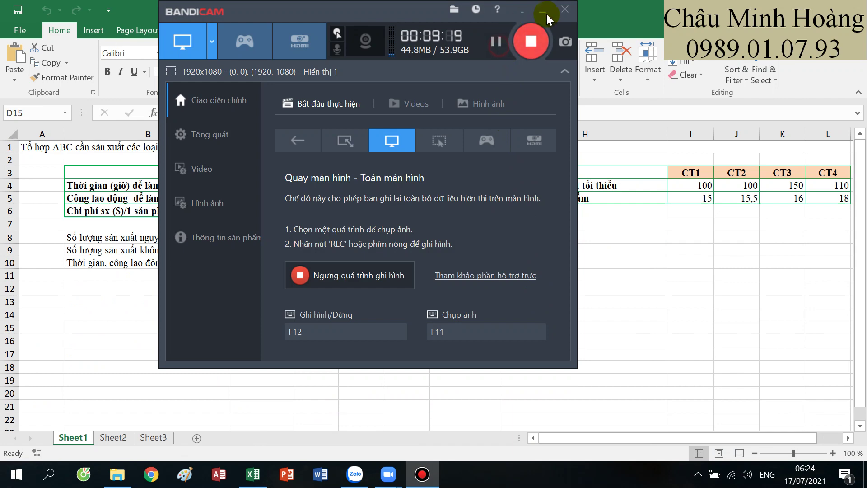
left_click(544, 14)
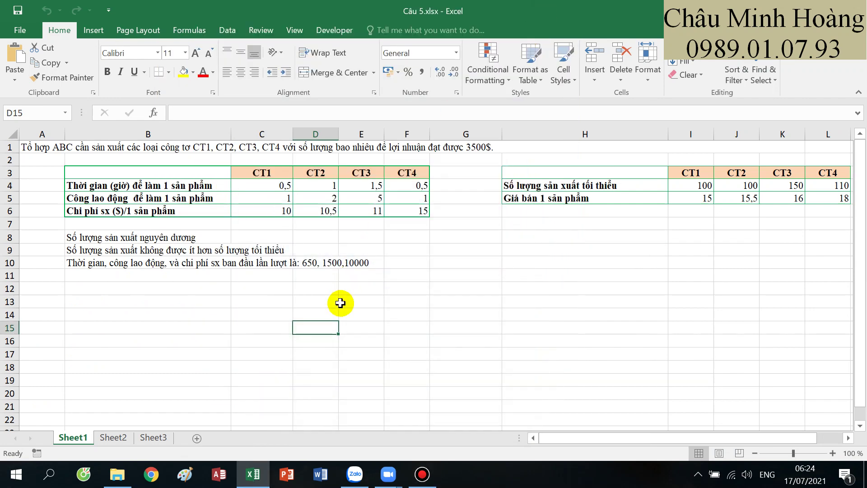
Switch to the Zoom meeting and start sharing the screen with the Câu 5 workbook in view
mouse_move(392, 473)
left_click(429, 456)
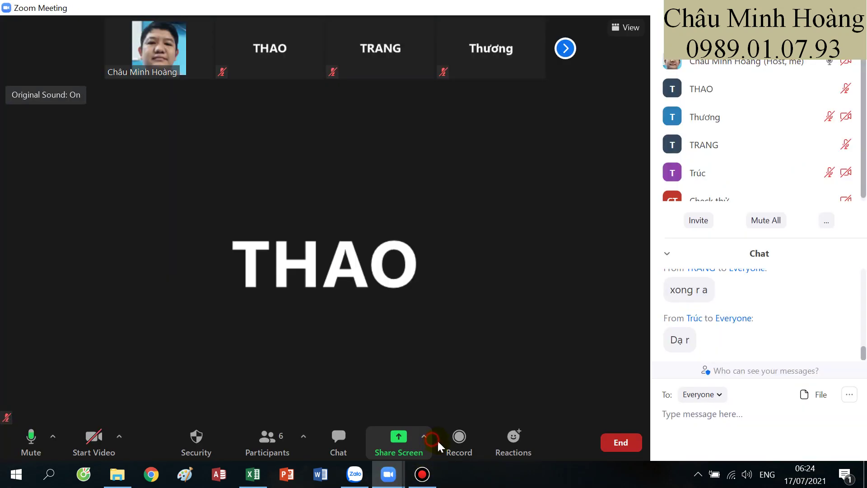
left_click(399, 443)
left_click(186, 253)
left_click(186, 253)
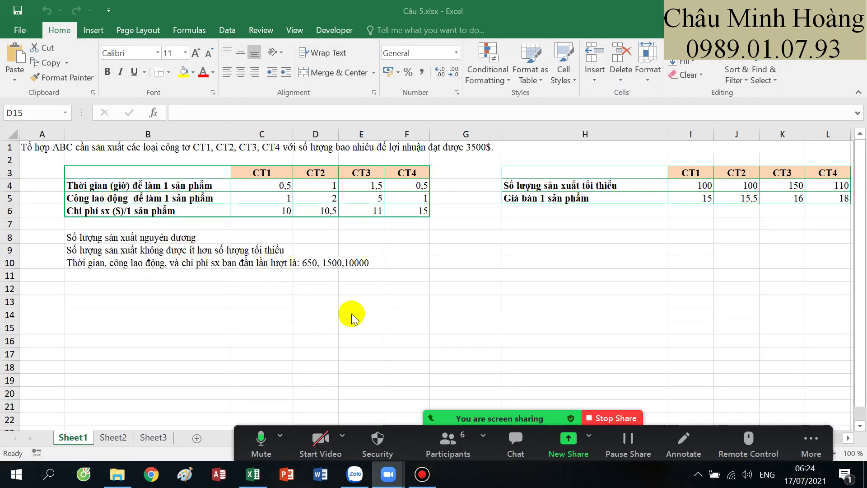
Examine the Câu 5 problem statement, the resource and cost table, the minimum quantities and selling prices, and the production conditions
left_click_drag(124, 263, 520, 173)
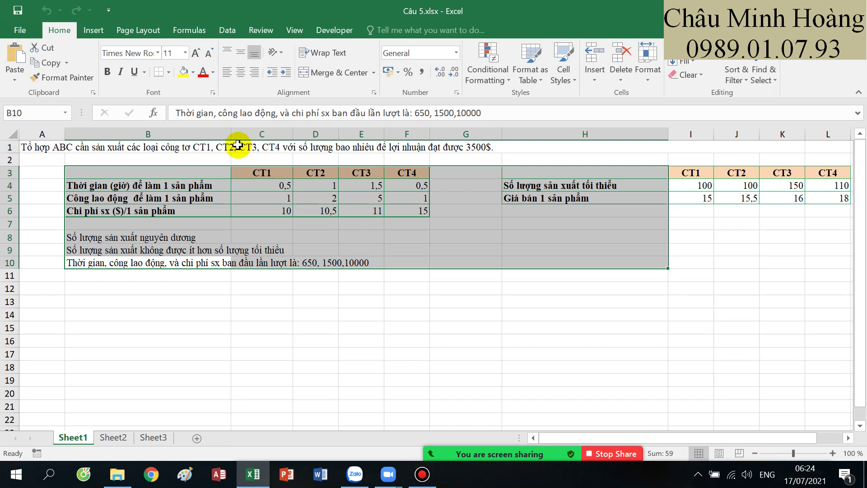
left_click(253, 147)
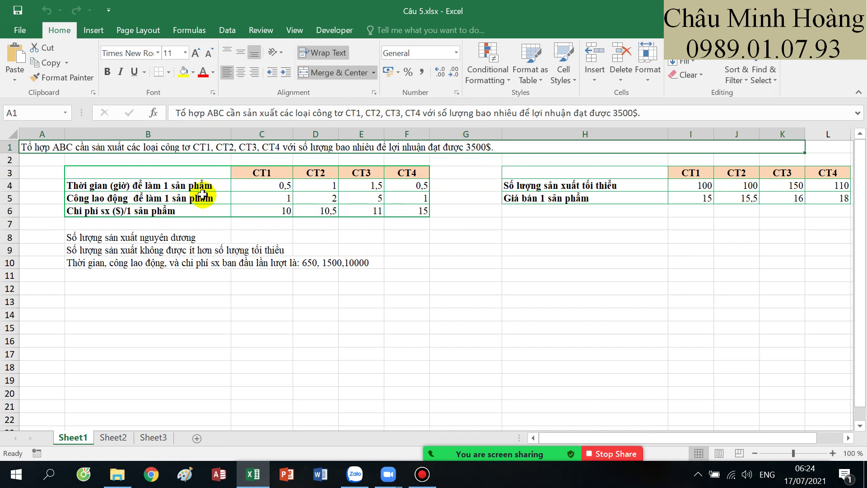
left_click_drag(206, 186, 401, 184)
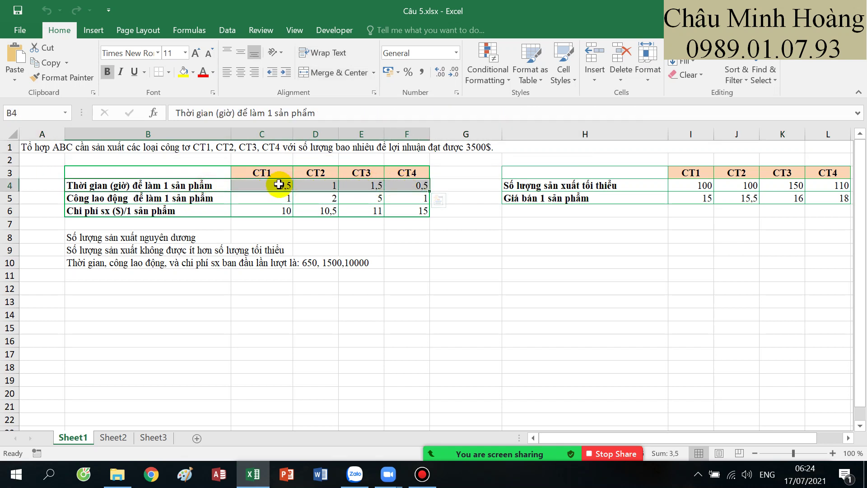
left_click_drag(222, 197, 409, 198)
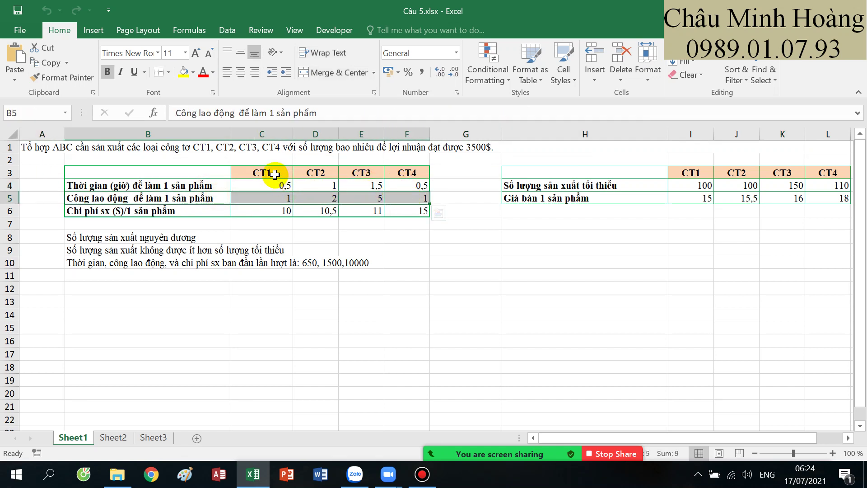
left_click_drag(226, 211, 382, 209)
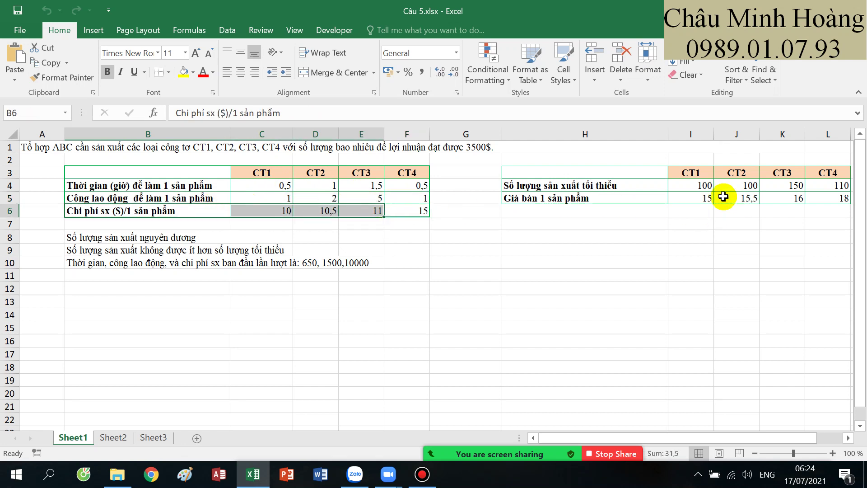
left_click_drag(698, 185, 831, 195)
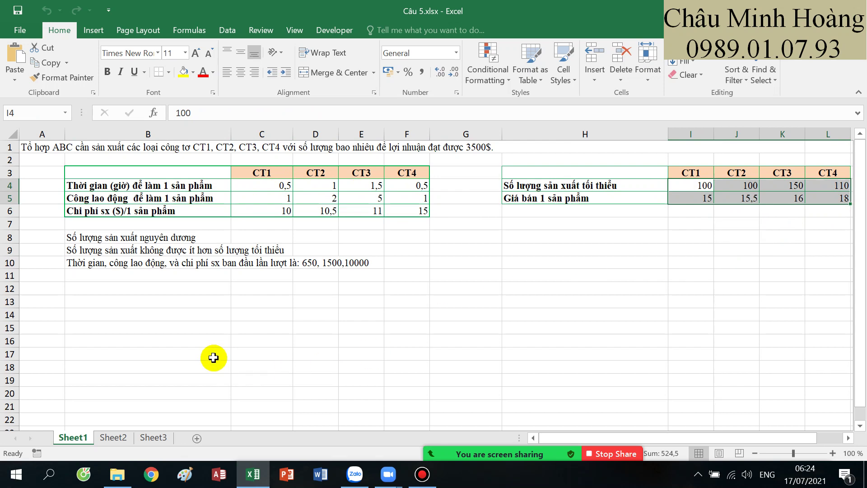
left_click_drag(79, 237, 418, 264)
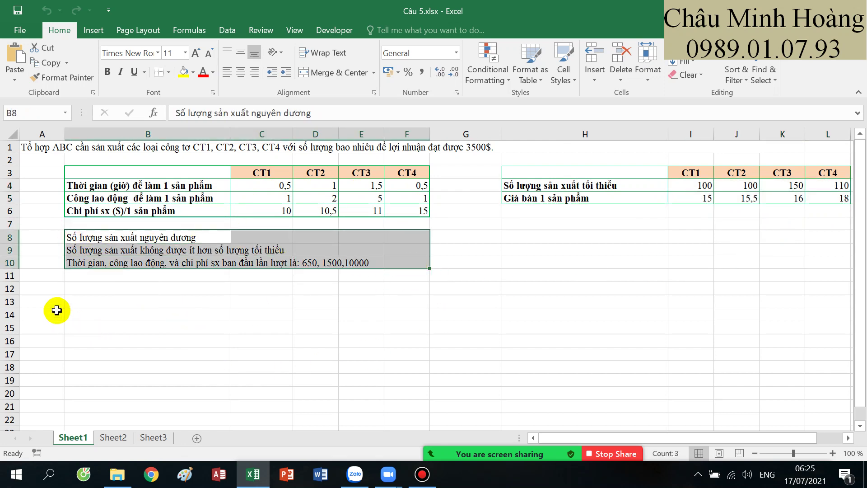
left_click_drag(58, 285, 485, 311)
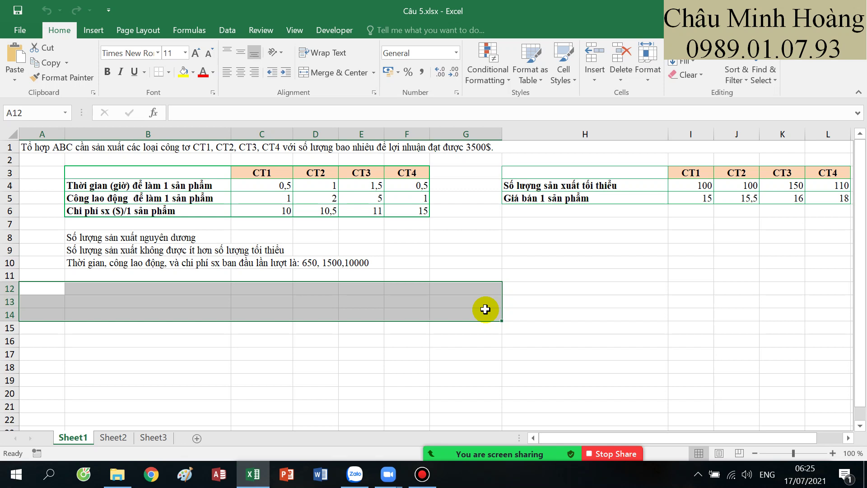
Set the font size of B7:F7 to 22 and label the production quantity row "slsx" in B7
left_click_drag(107, 224, 390, 223)
left_click(185, 53)
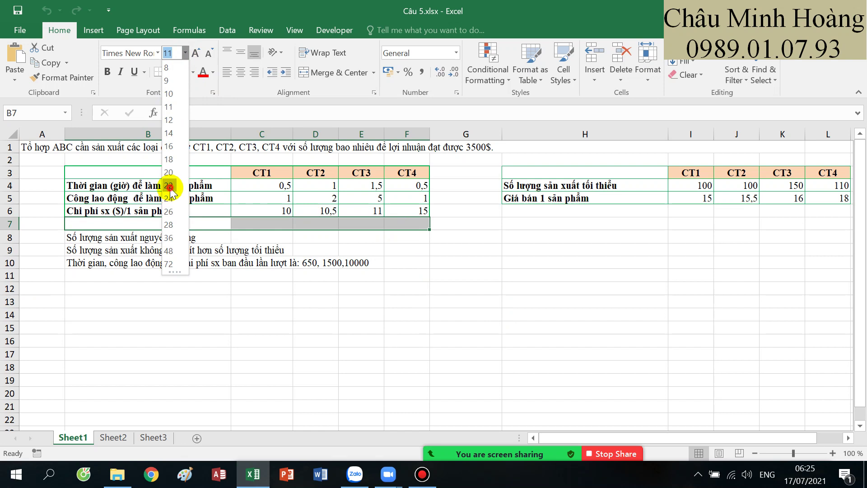
left_click(169, 186)
left_click(159, 235)
type("slsx")
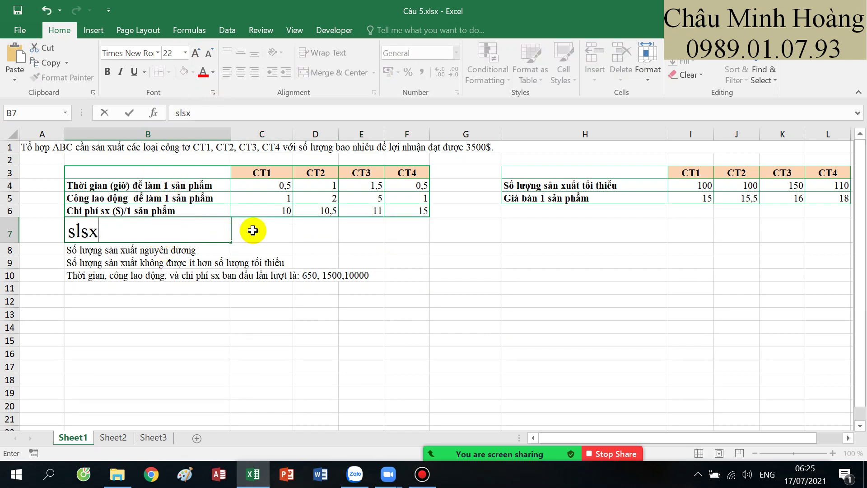
Enter a starting production quantity of 1 for each of CT1 to CT4 in C7:F7
left_click(253, 230)
type("1")
left_click(319, 229)
type("1")
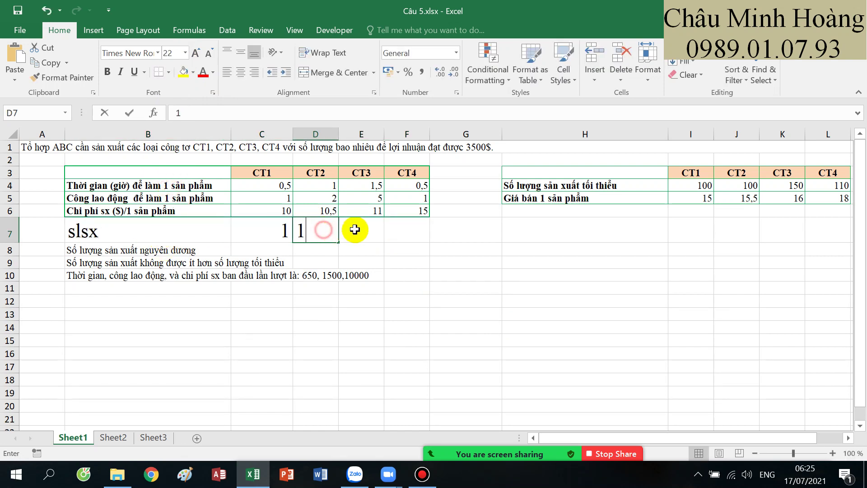
left_click(358, 230)
type("1")
left_click(391, 231)
type("1")
left_click(467, 249)
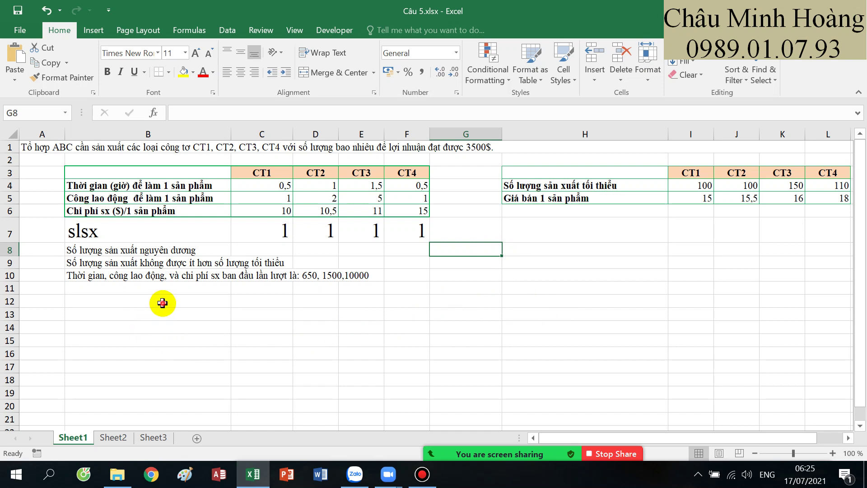
Format the empty range B12:F16 in Times New Roman at size 20
left_click_drag(212, 301, 418, 356)
left_click(153, 54)
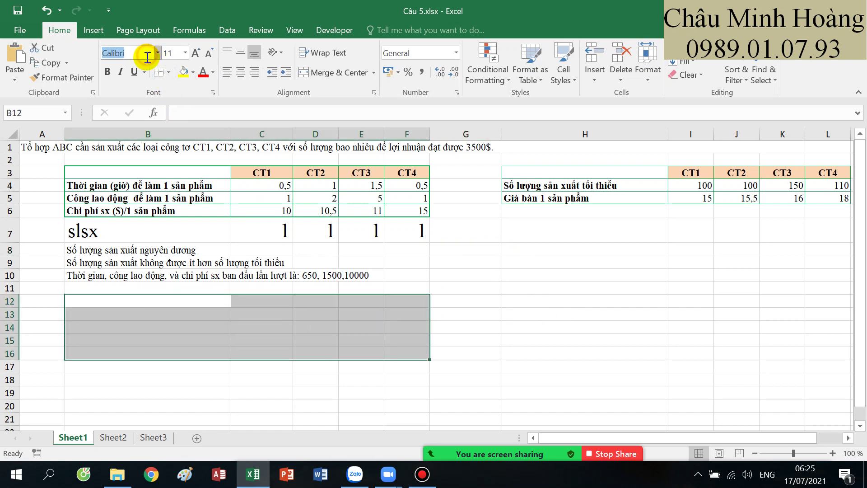
type("Times New Roman")
key("Return")
left_click(169, 54)
type("20")
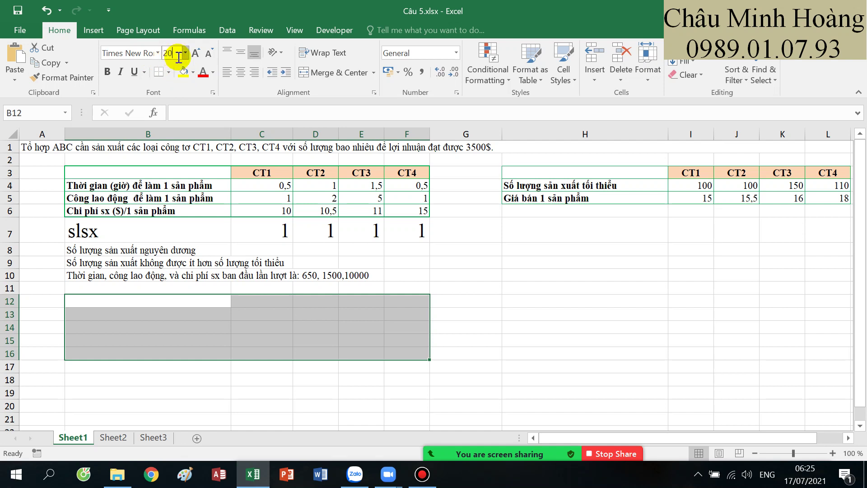
key("Return")
Enter the label "lợi nhuận tổng" in B12 and review the selling prices per product
left_click(175, 309)
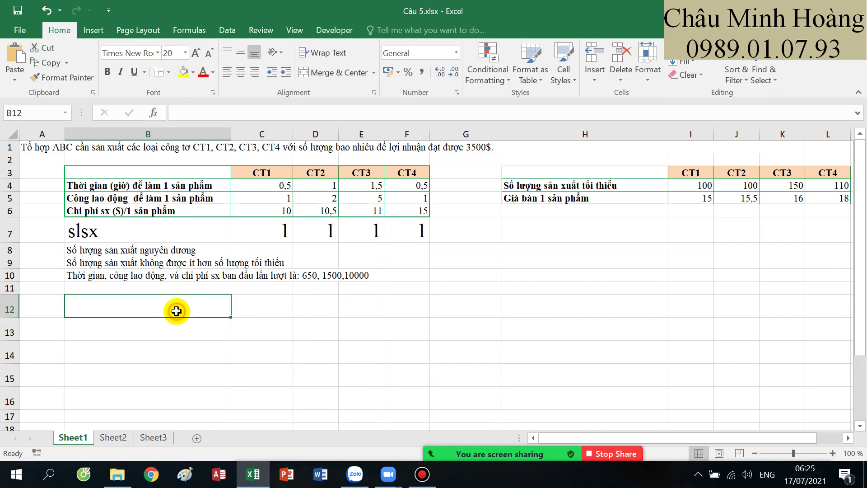
type("lo")
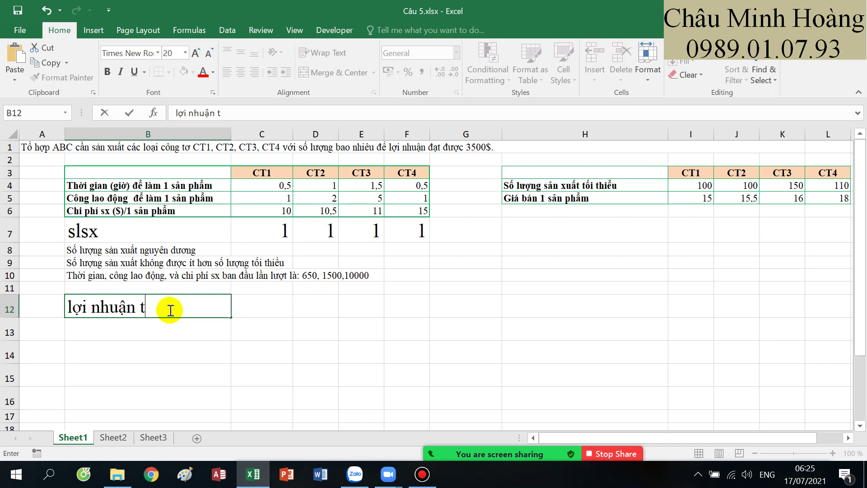
key("Tab")
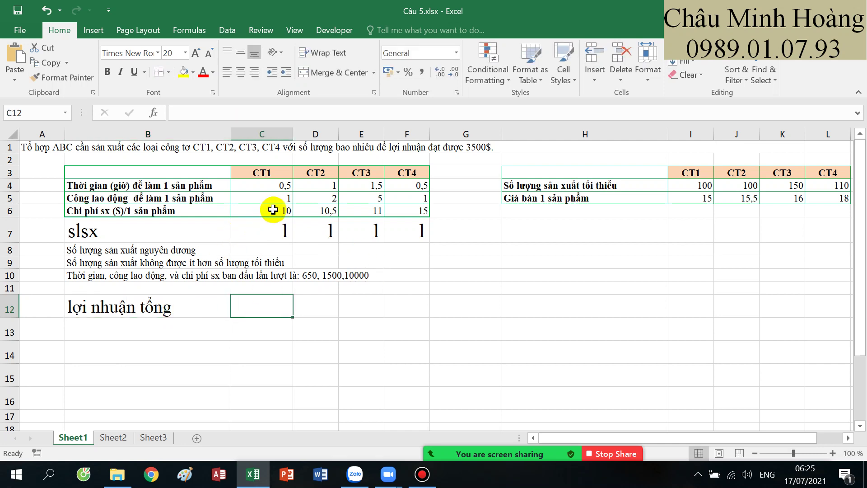
left_click_drag(691, 199, 622, 198)
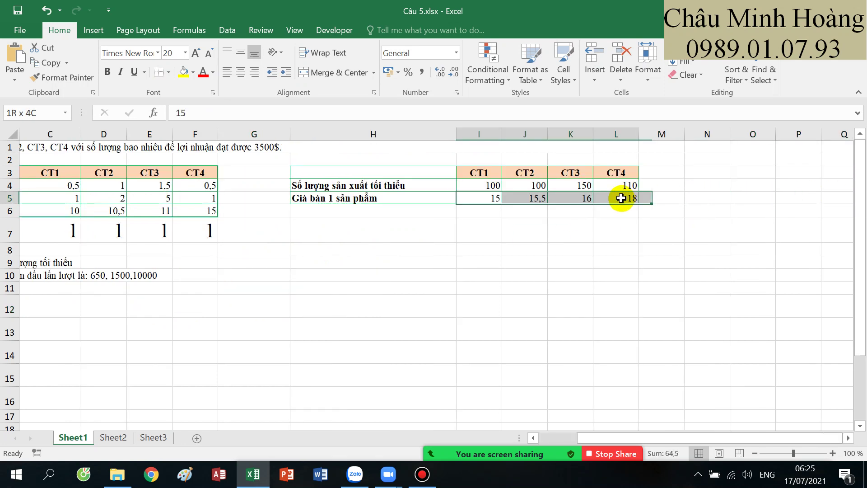
left_click_drag(582, 301, 86, 359)
Enter the labels "tổng doanh thu", "tổng chi phí" and "lợi nhuận tổng" in B12, B13 and B14
left_click(148, 307)
type("tô")
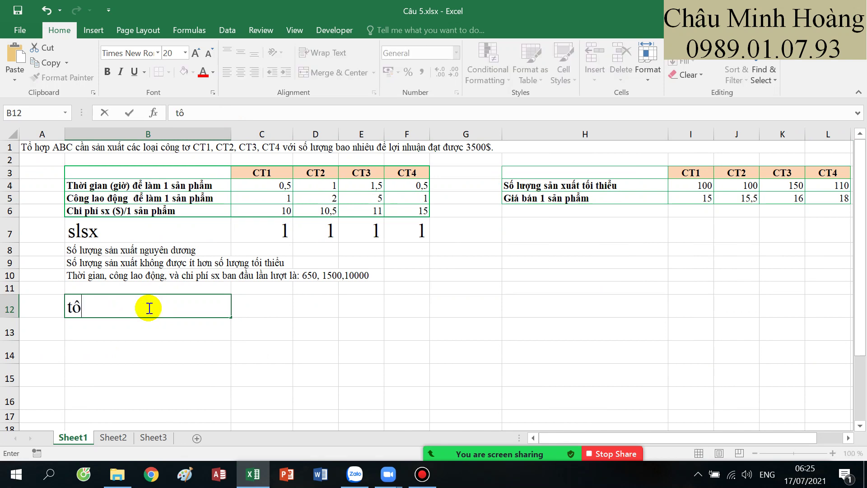
type("ng doanh thu")
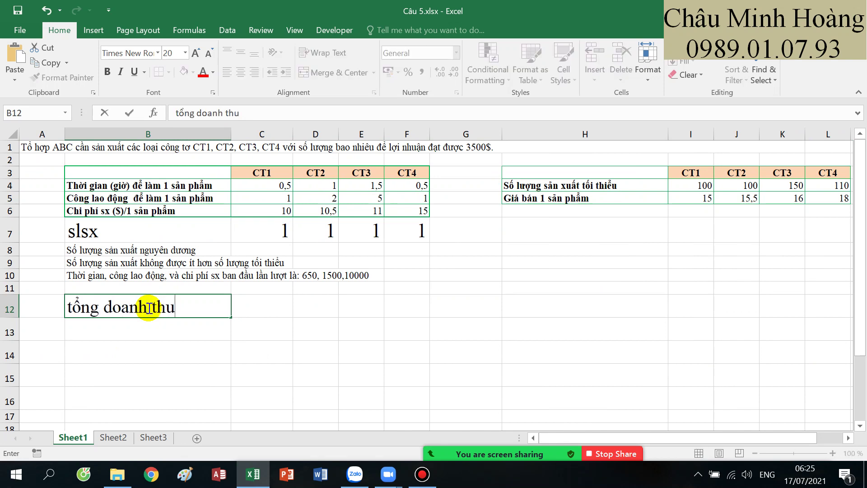
key("Return")
type("tổng chi phí")
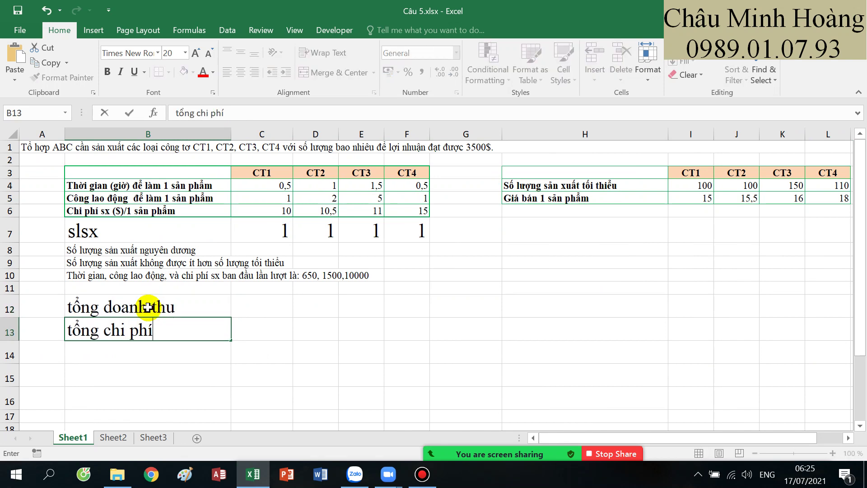
key("Return")
type("lợi")
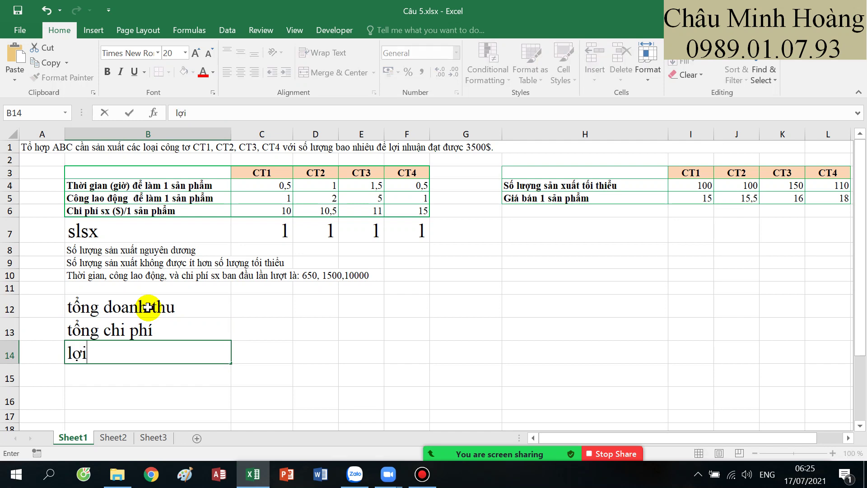
type(" nhunậ")
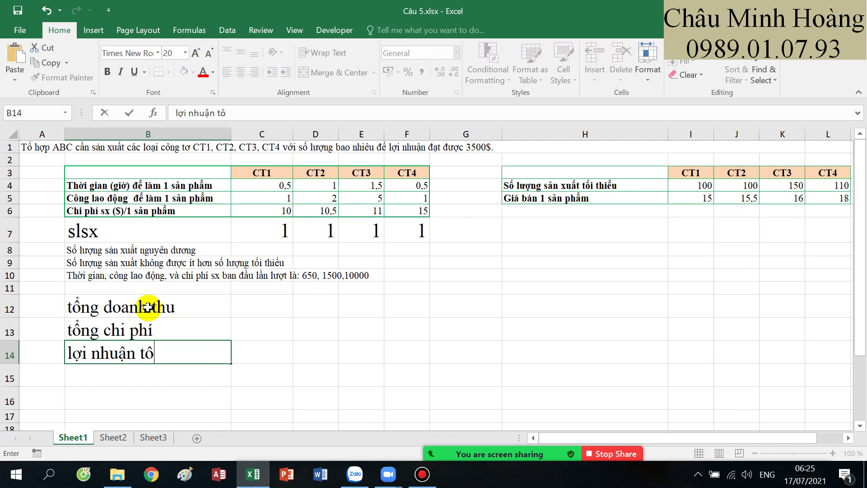
key("Return")
Calculate total revenue in C12 with the array formula =SUM($C$7:$F$7*($I$5:$L$5))
left_click(264, 301)
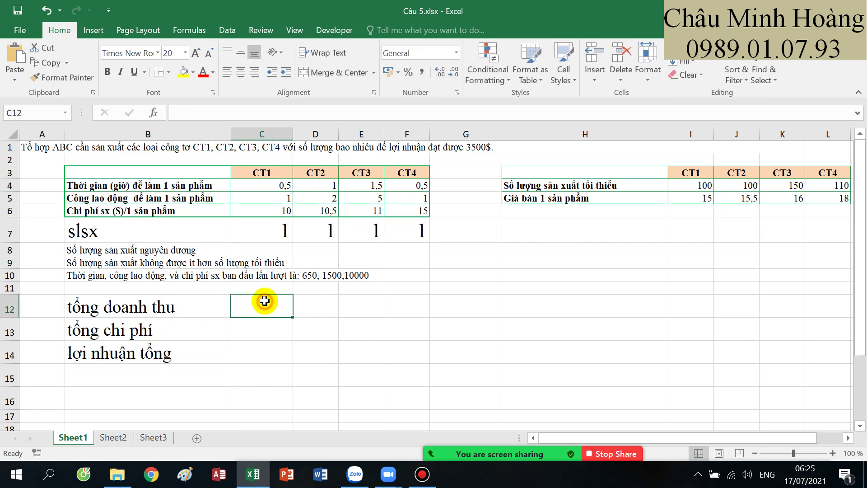
type("=sum(")
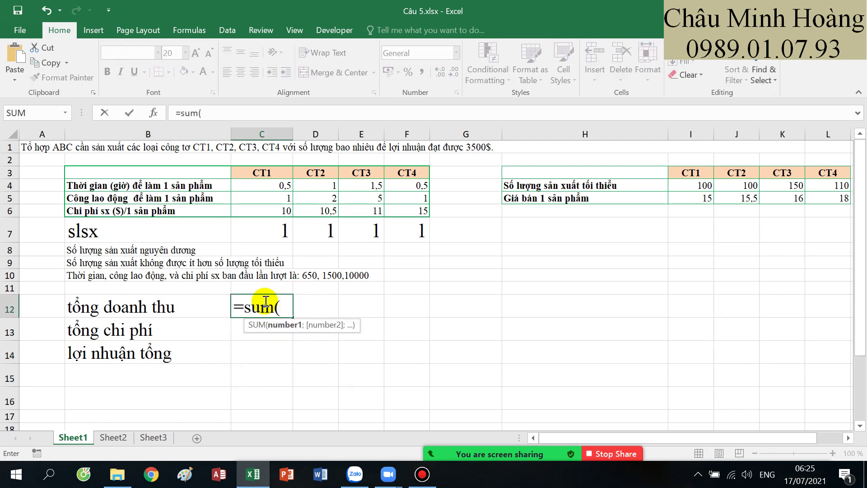
left_click_drag(271, 228, 396, 234)
key("F4")
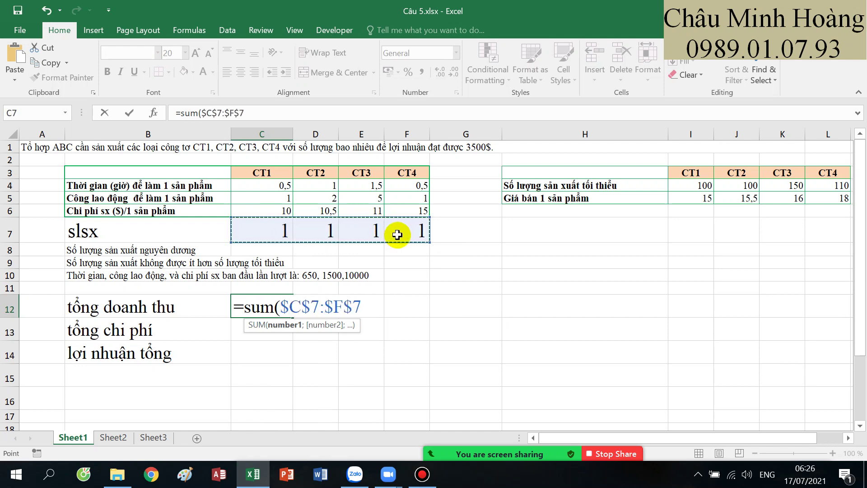
type("*")
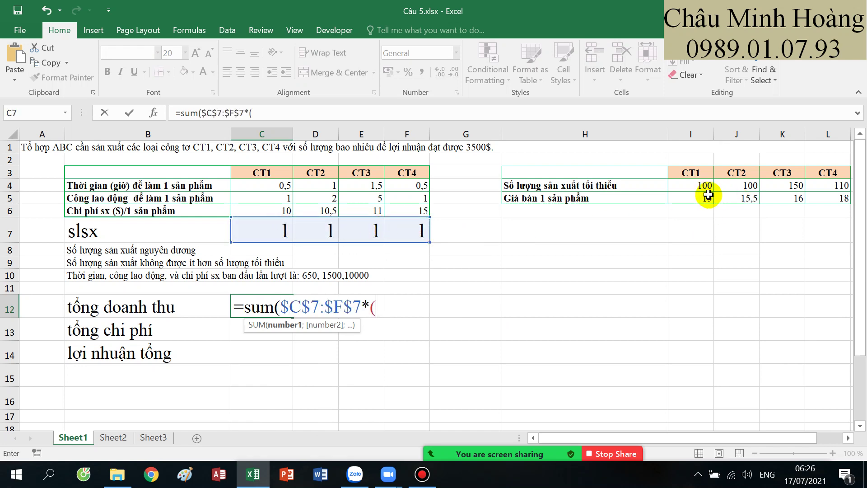
left_click_drag(693, 197, 830, 199)
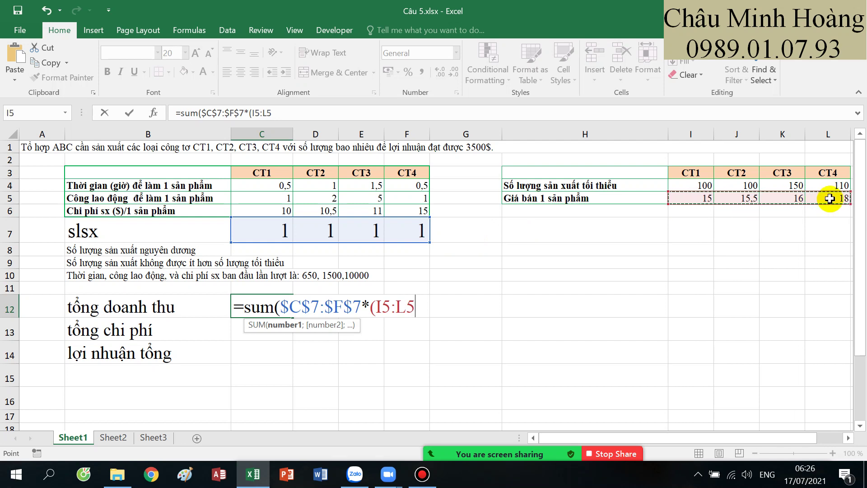
key("F4")
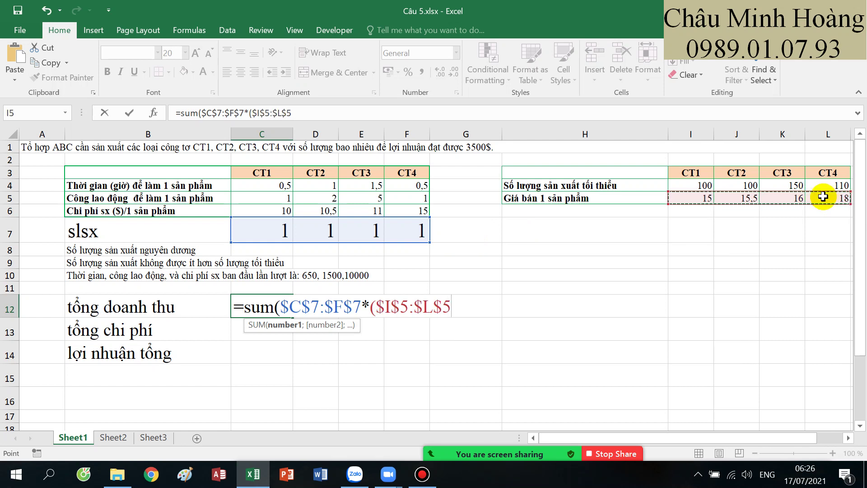
type("))")
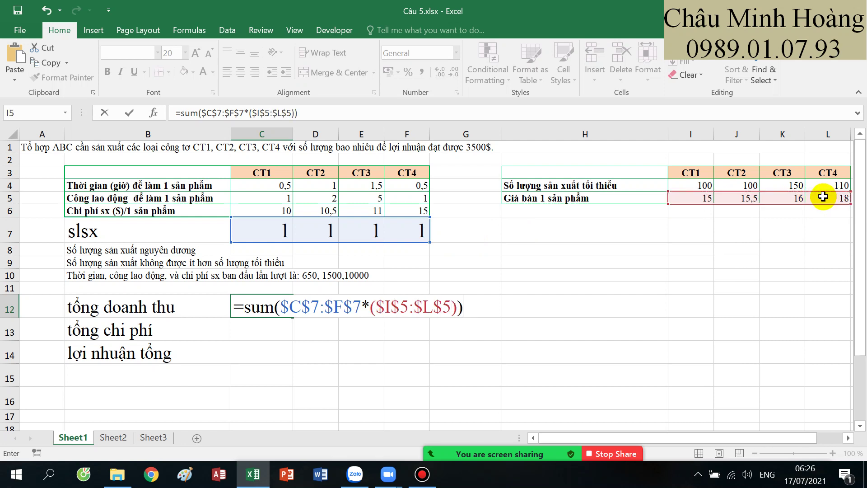
key("ctrl+Return")
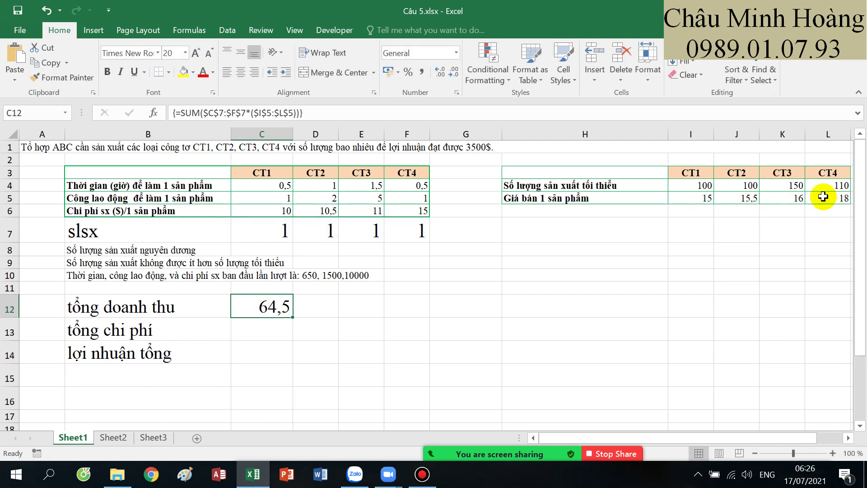
Calculate total cost in C13 with the array formula =SUM($C$7:$F$7*($C$6:$F$6))
left_click(263, 334)
type("=sum(")
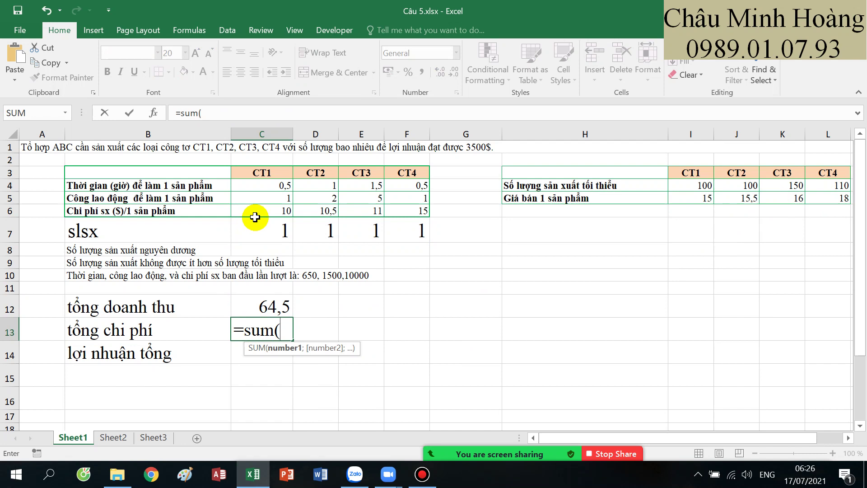
left_click_drag(267, 228, 399, 227)
key("F4")
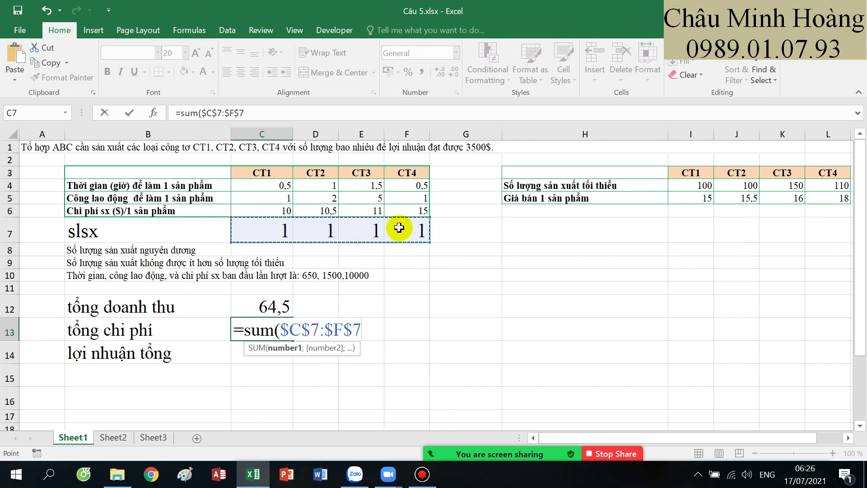
type("*(")
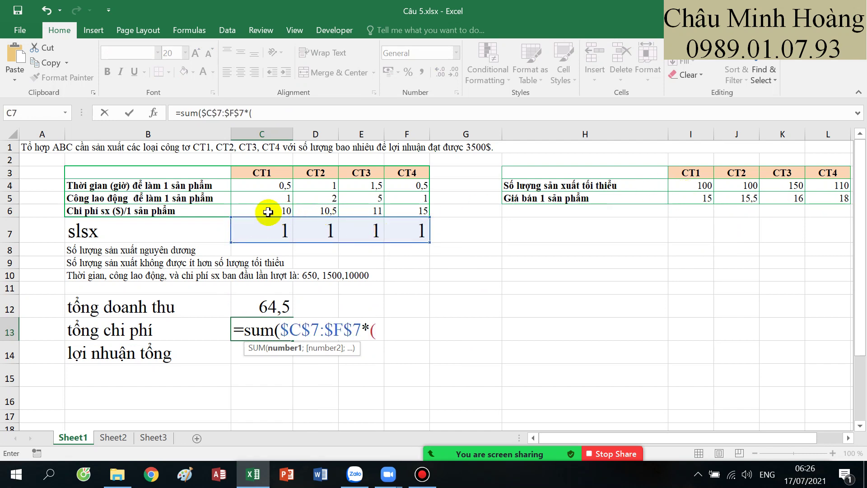
left_click_drag(269, 211, 411, 209)
key("F4")
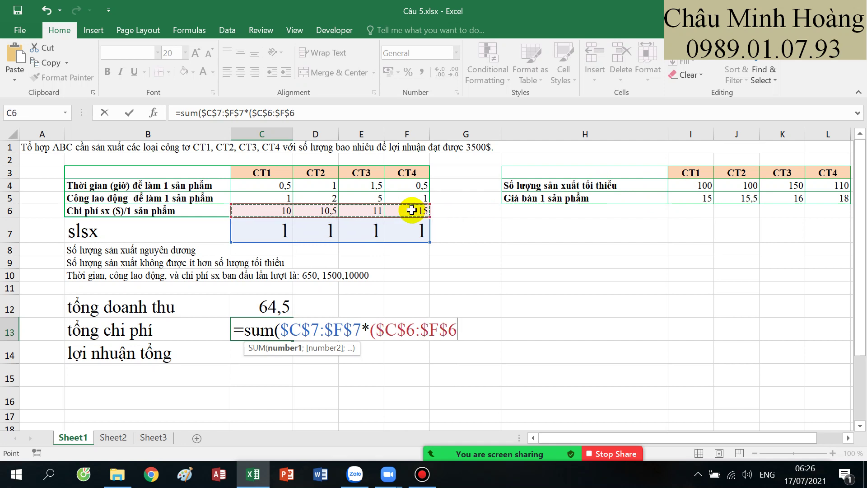
type("))")
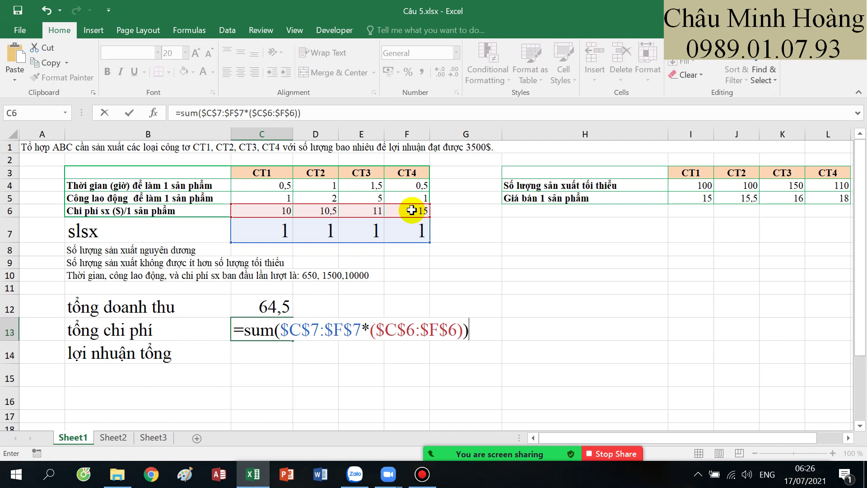
key("ctrl+Return")
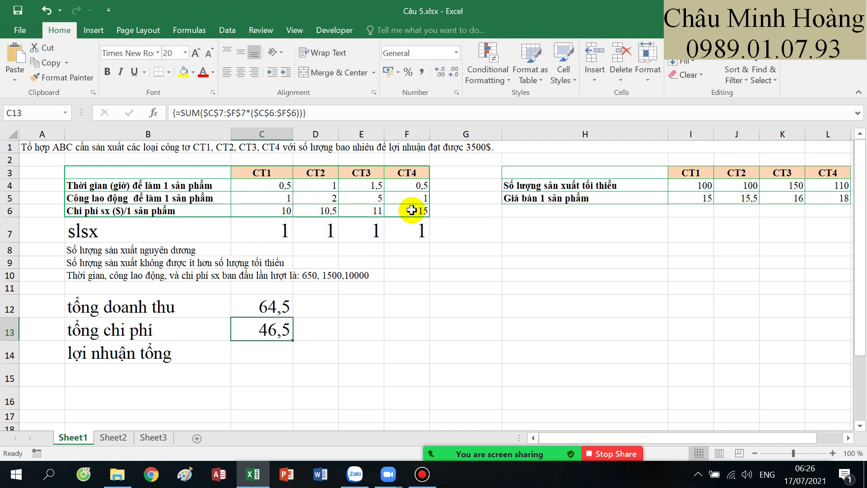
Calculate total profit in C14 with the formula =C12-C13
left_click(278, 350)
type("=")
left_click(271, 307)
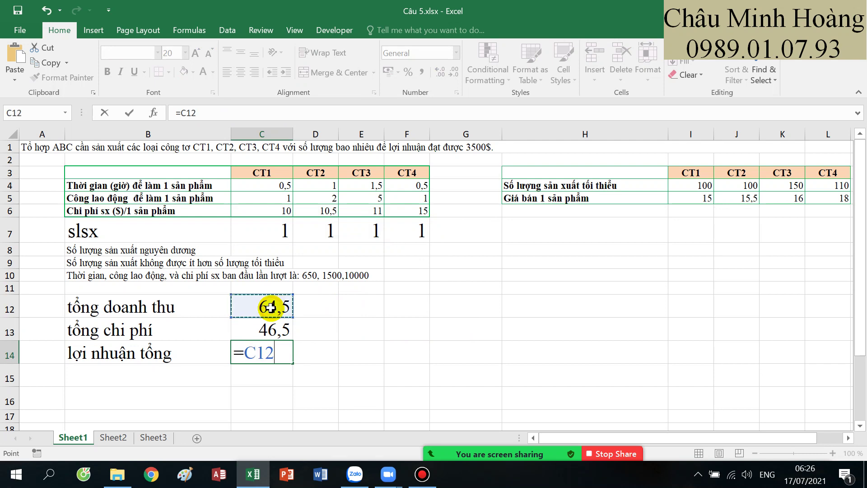
type("-")
left_click(265, 326)
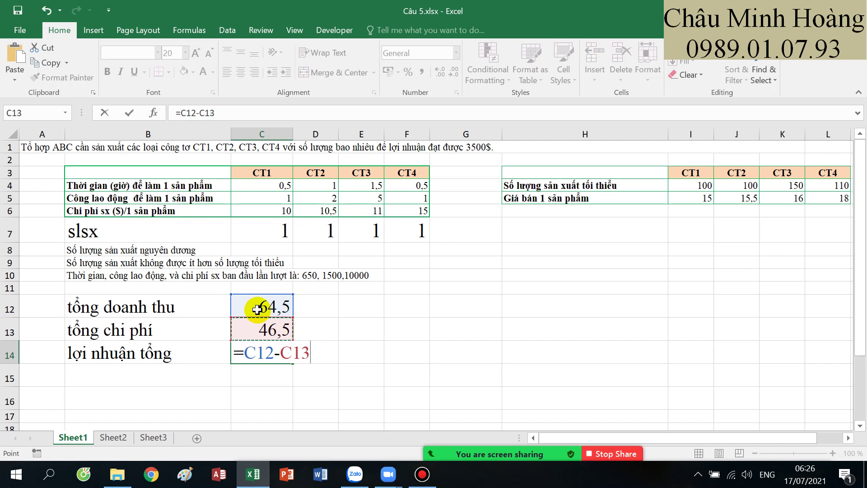
key("Return")
left_click(246, 352)
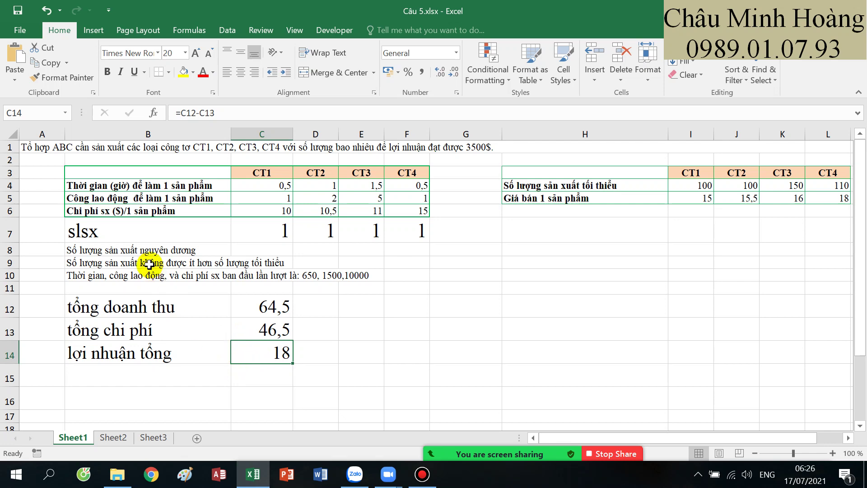
Review the production conditions in rows 8 to 10 and enter the label "tổng thời gian sử dụng" in B15
left_click_drag(135, 250, 378, 278)
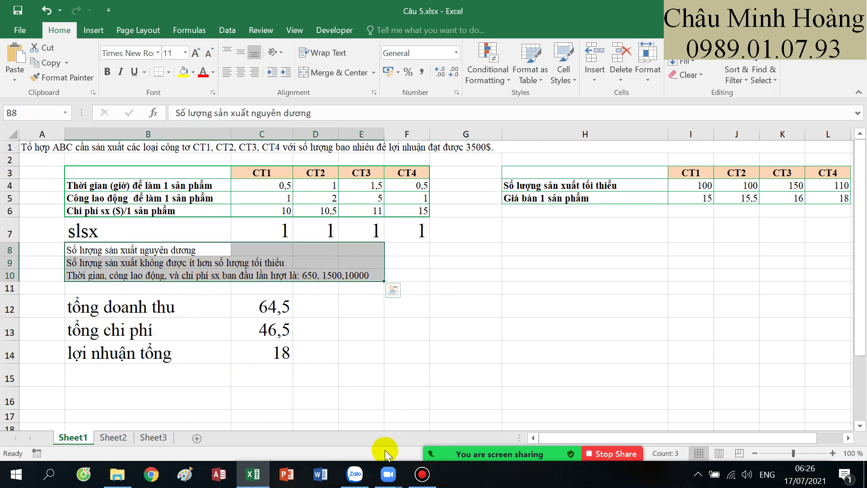
left_click(422, 474)
left_click(422, 474)
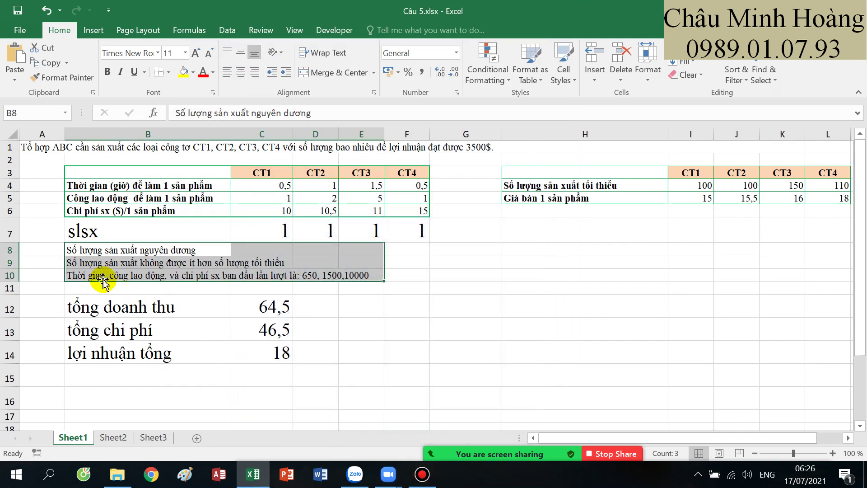
left_click_drag(90, 277, 366, 272)
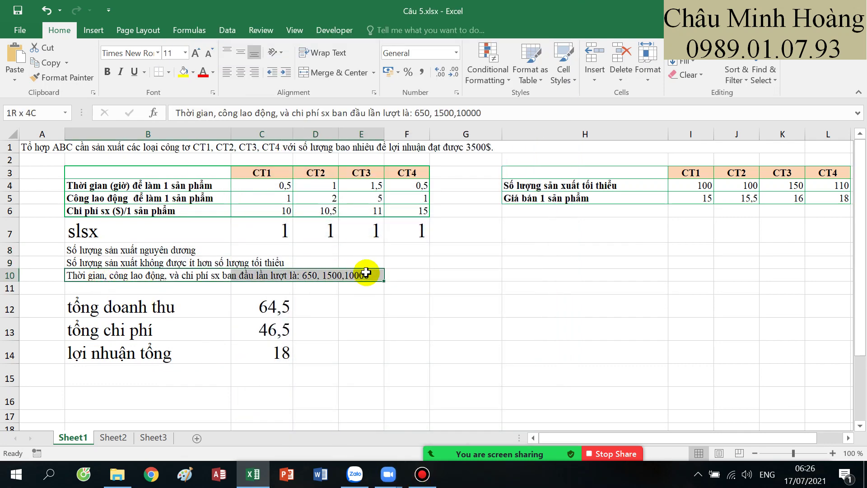
left_click(193, 376)
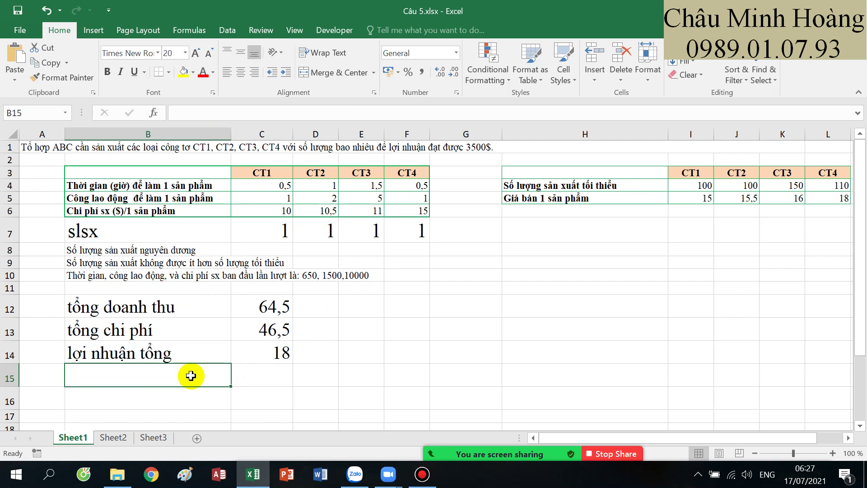
type("tôn")
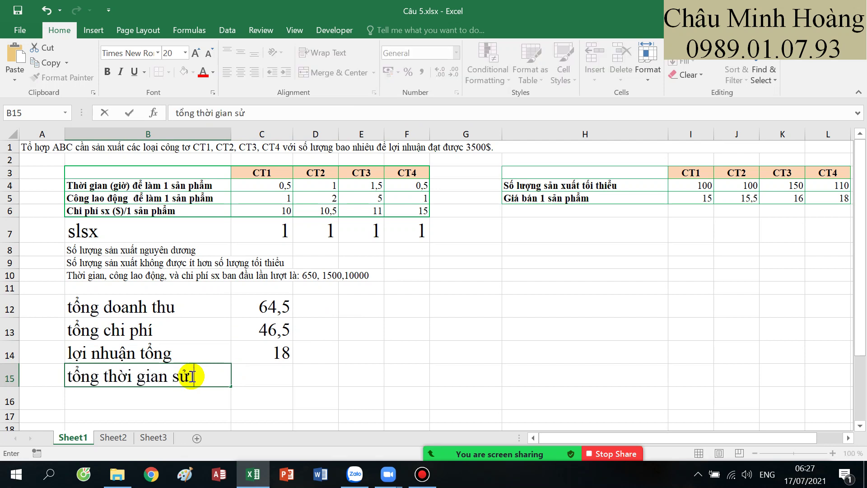
type("g thời gian sử dungj")
key("Return")
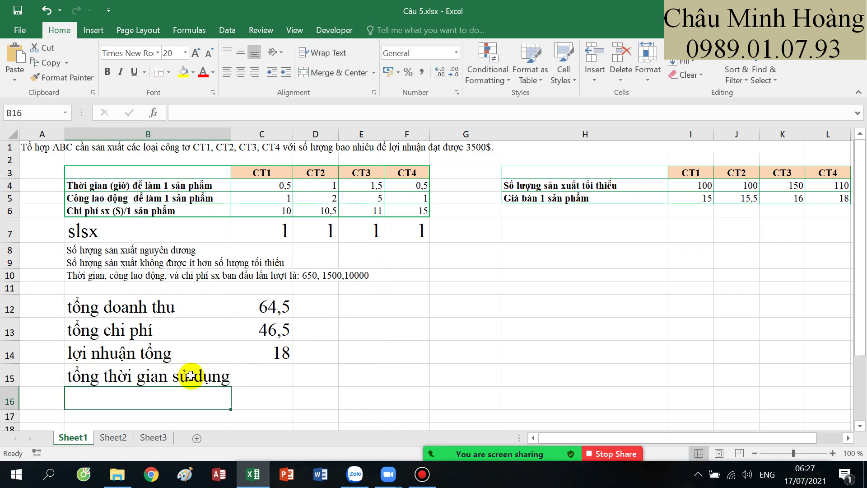
Enter the label "tổng công lao động sd" in B16, leaving C16 empty
type("to")
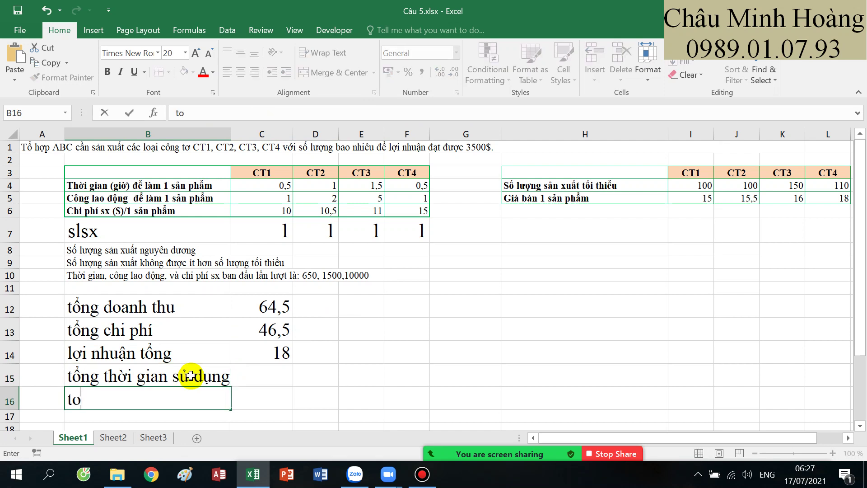
type("ng công la")
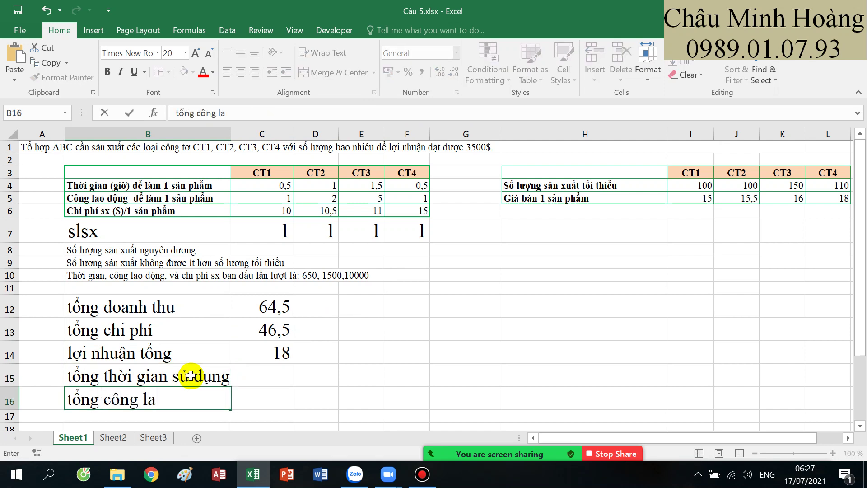
type("o động ")
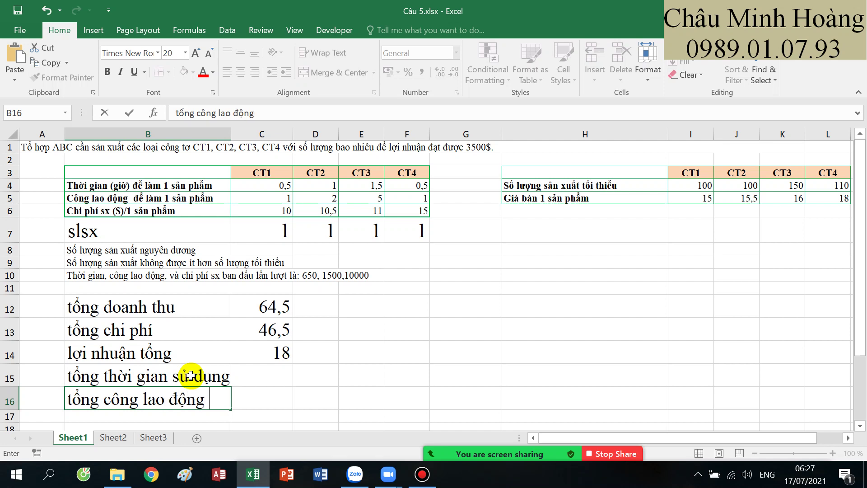
type("sd")
key("Tab")
type("=")
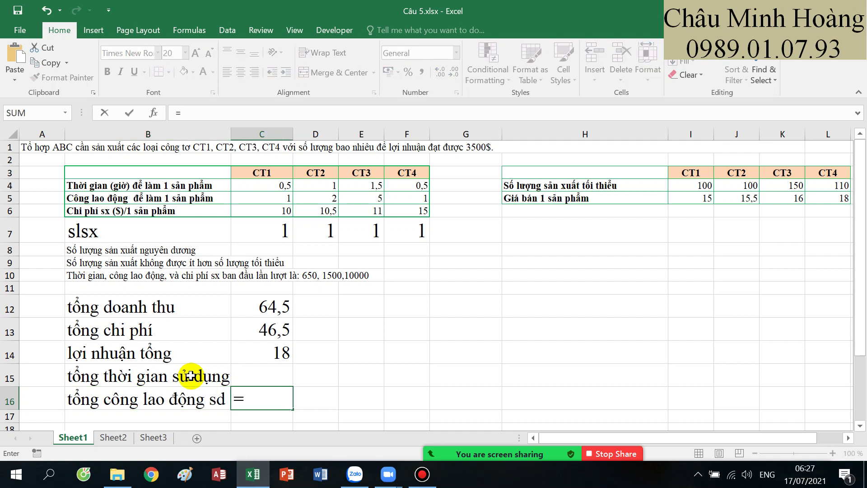
key("Escape")
Calculate total time used in C15 with the array formula =SUM($C$7:$F$7*($C$4:$F$4))
left_click(267, 371)
type("=su")
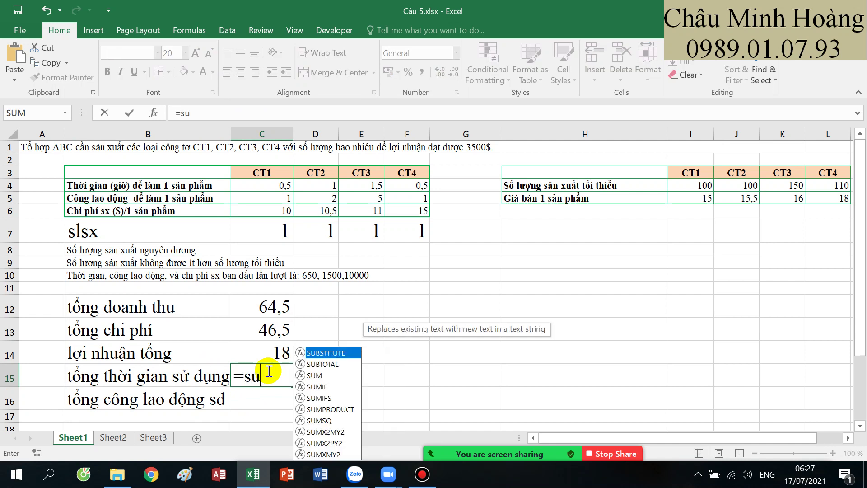
type("m(")
left_click_drag(277, 233, 410, 229)
key("F4")
type("*")
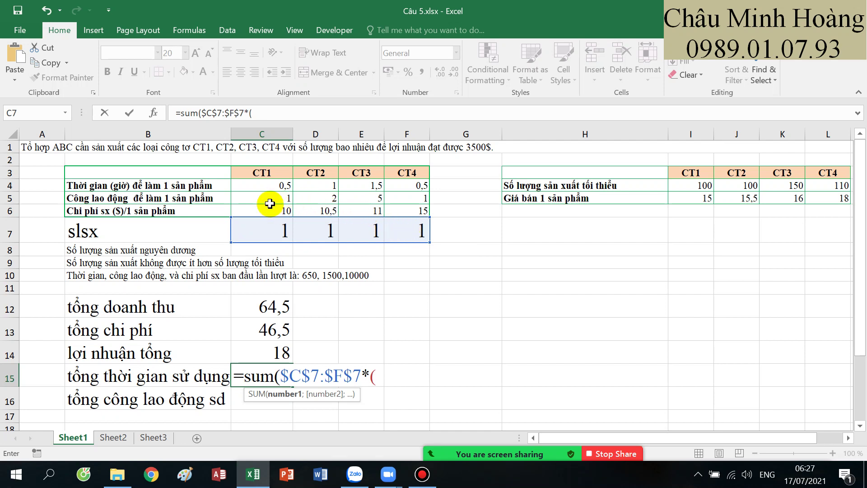
type("(")
left_click_drag(275, 186, 400, 182)
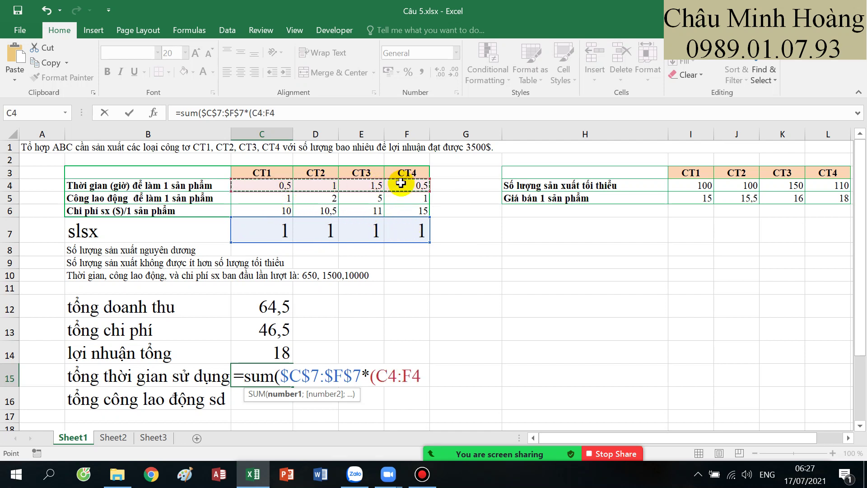
key("F4")
type("))")
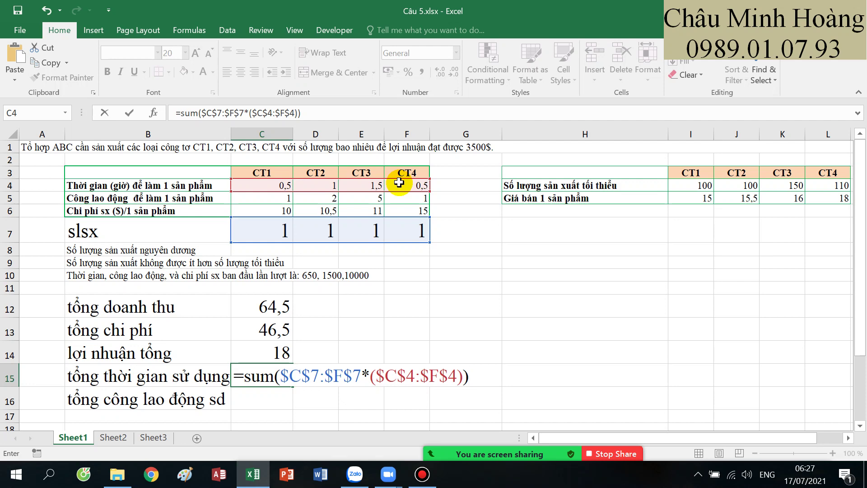
key("ctrl+shift+Return")
Calculate total labour used in C16 with the array formula =SUM($C$7:$F$7*($C$5:$F$5))
left_click(248, 400)
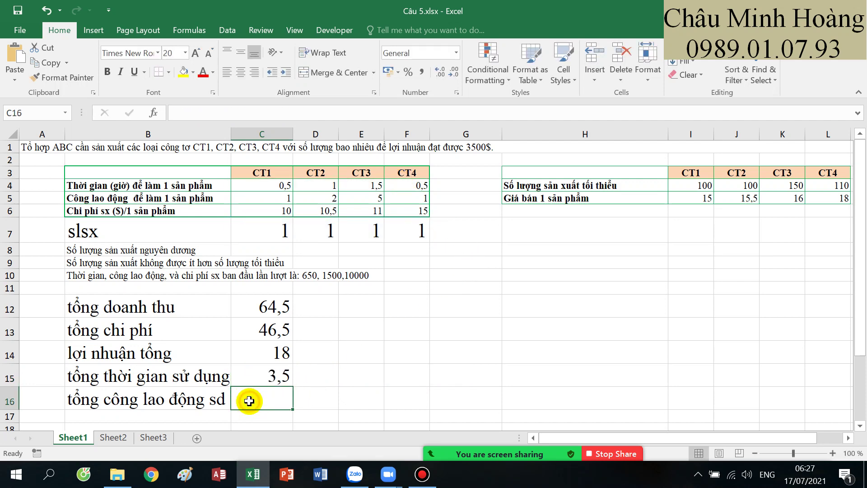
type("=sum(")
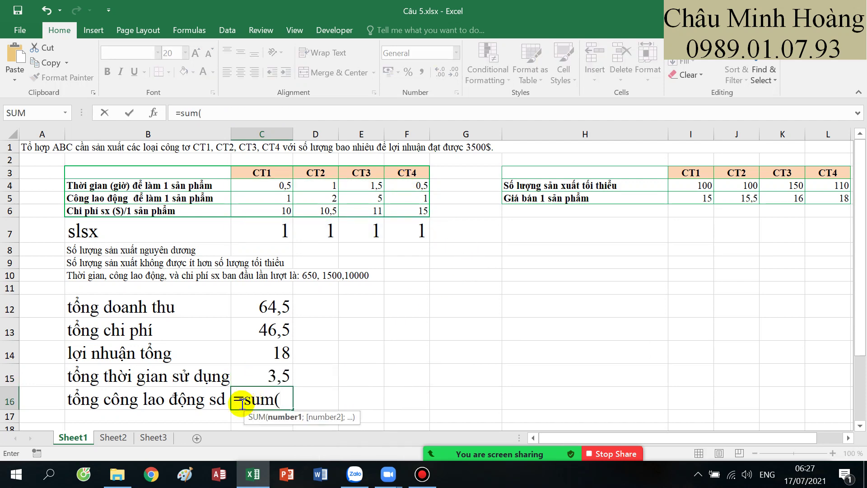
left_click_drag(273, 231, 393, 232)
key("F4")
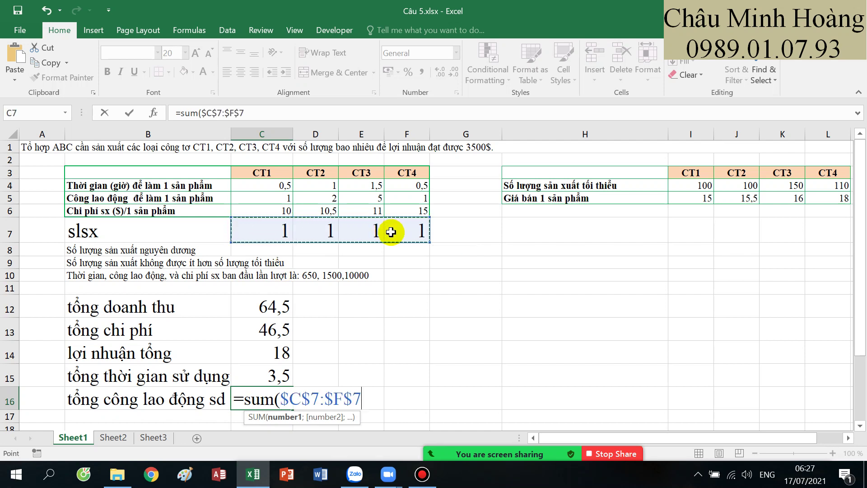
type("*(")
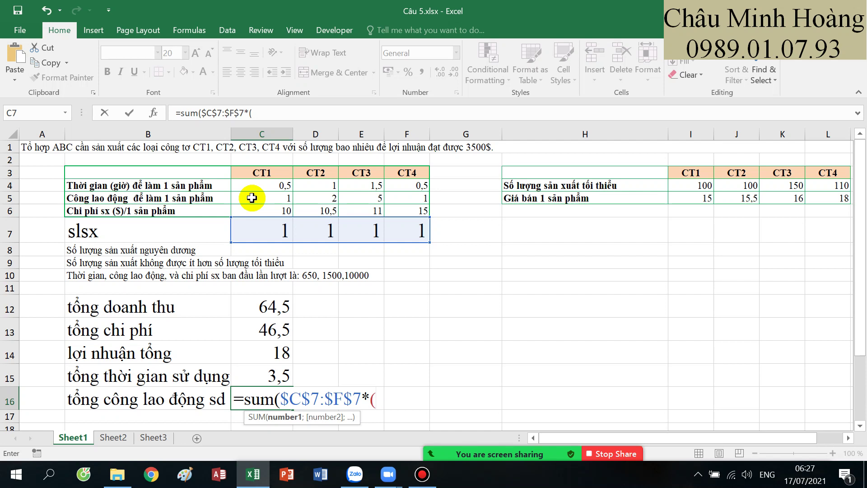
left_click_drag(252, 198, 399, 200)
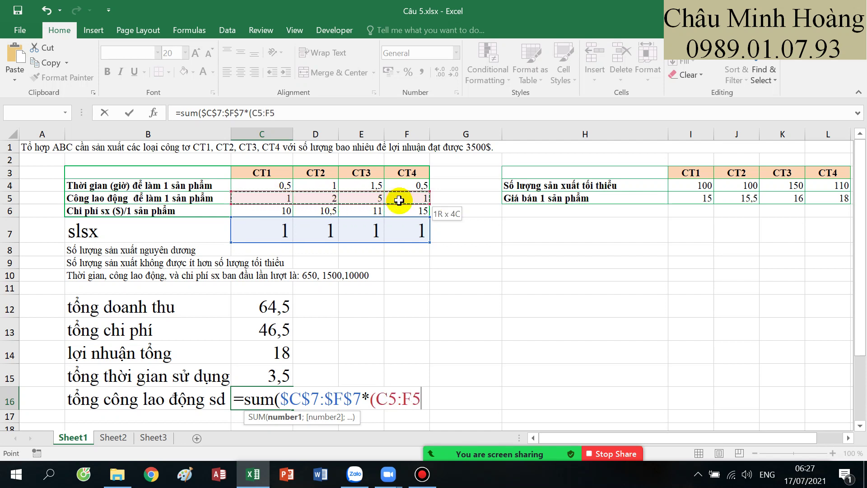
key("F4")
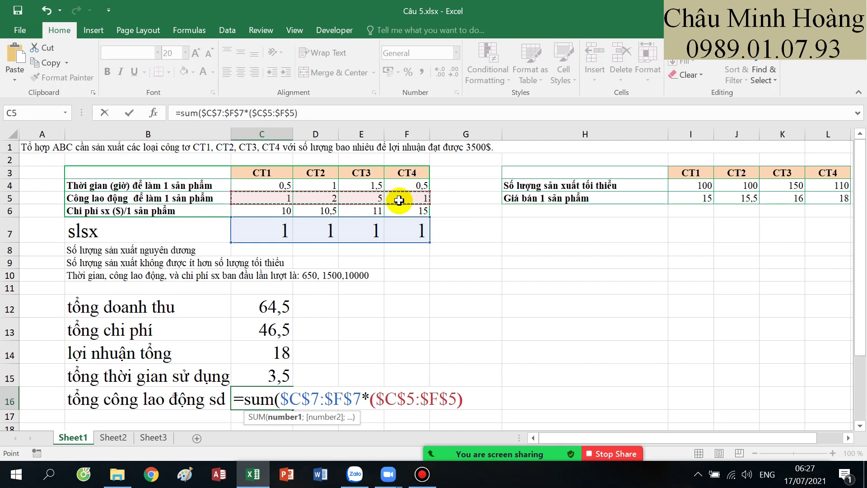
type("))")
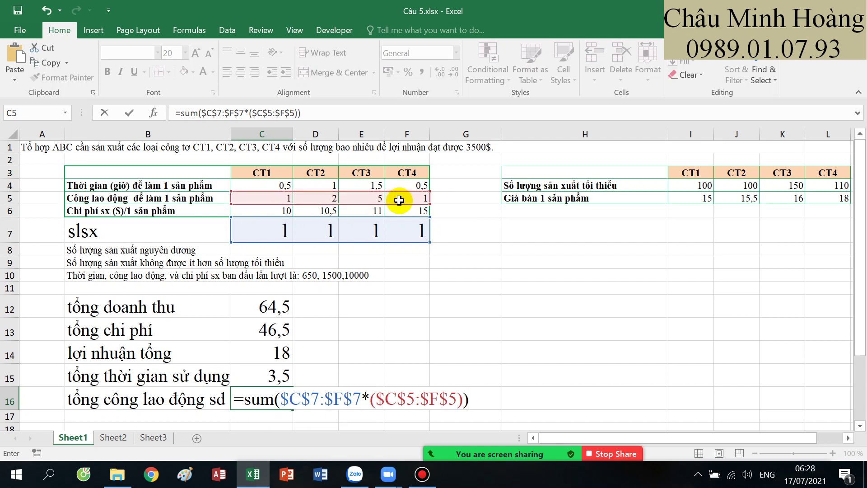
key("ctrl+shift+Return")
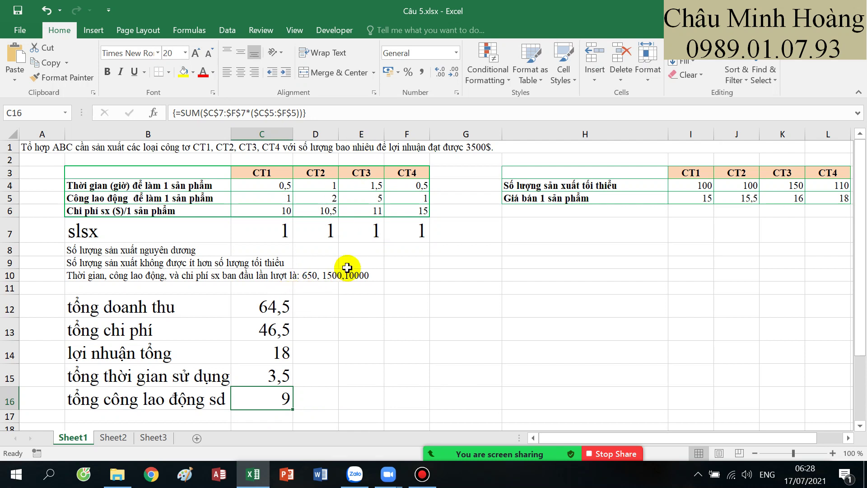
Look over the totals in C12:C16, then open Solver and set the objective to the total profit cell C14
left_click(250, 326)
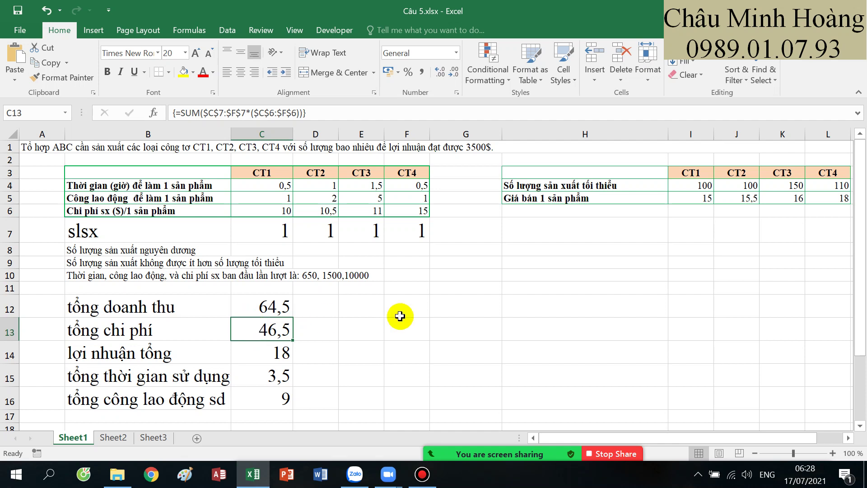
left_click_drag(282, 307, 263, 399)
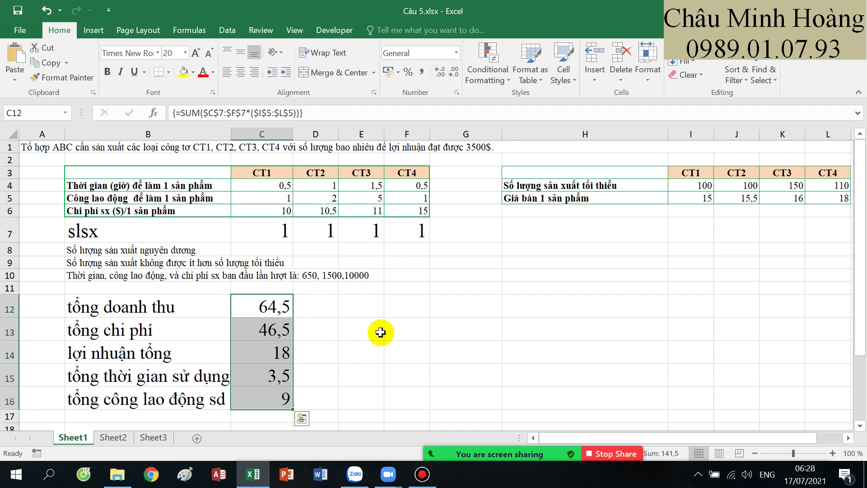
left_click(226, 31)
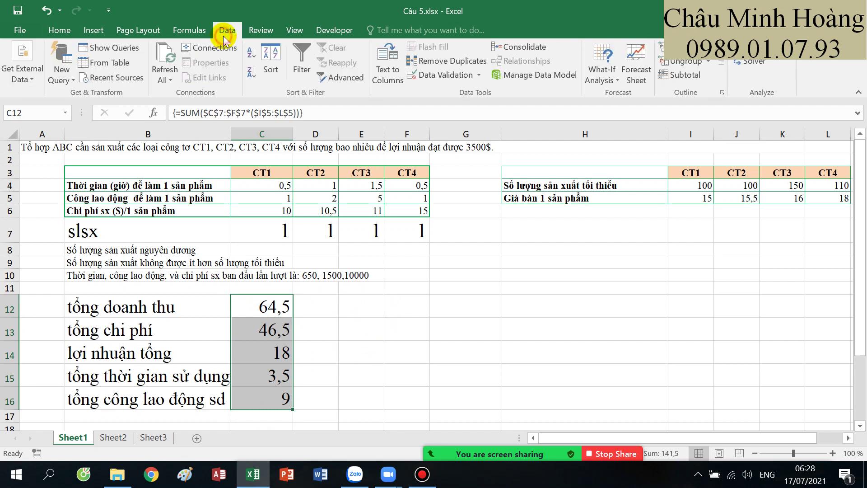
left_click(747, 65)
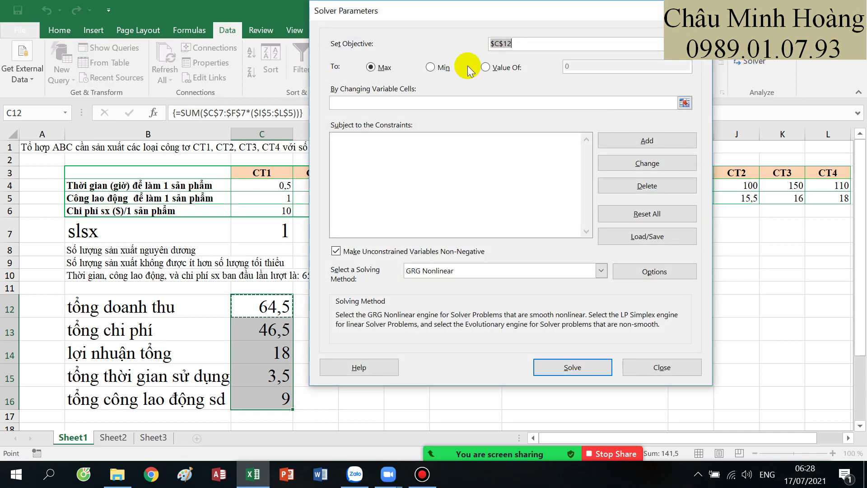
left_click(522, 45)
left_click_drag(450, 14, 547, 241)
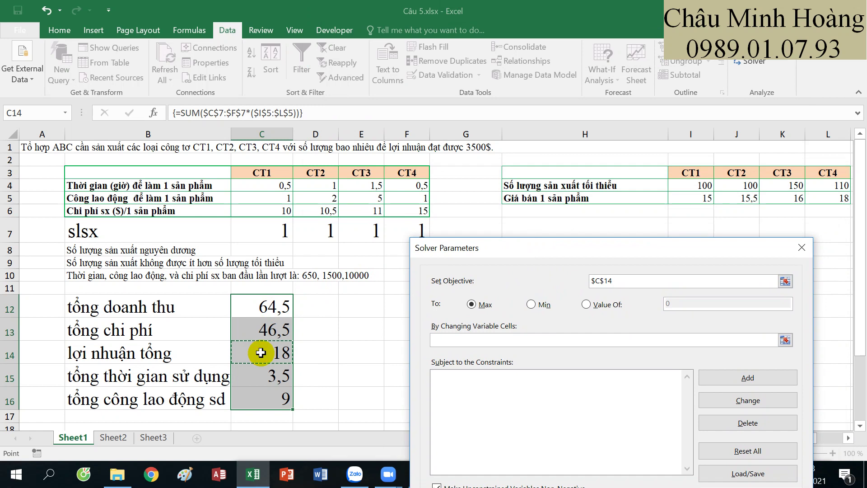
Set the Solver target to a value of 3500 with the quantities in C7:F7 as the changing variable cells
left_click(605, 305)
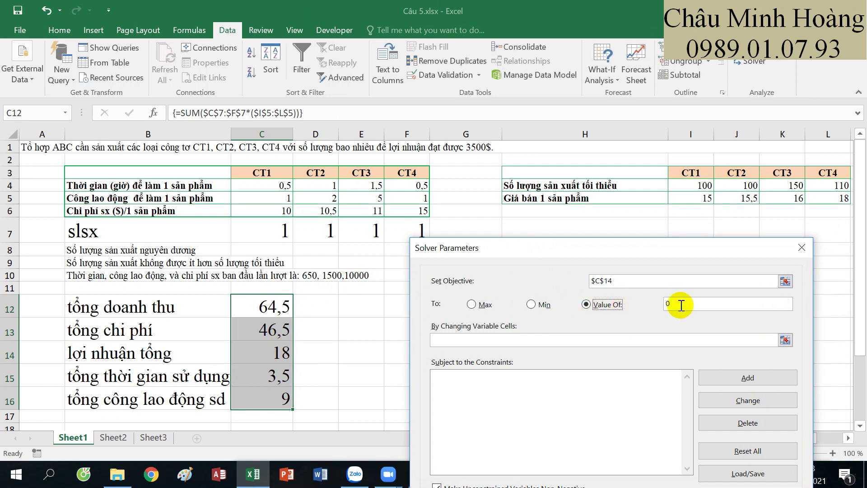
double_click(667, 304)
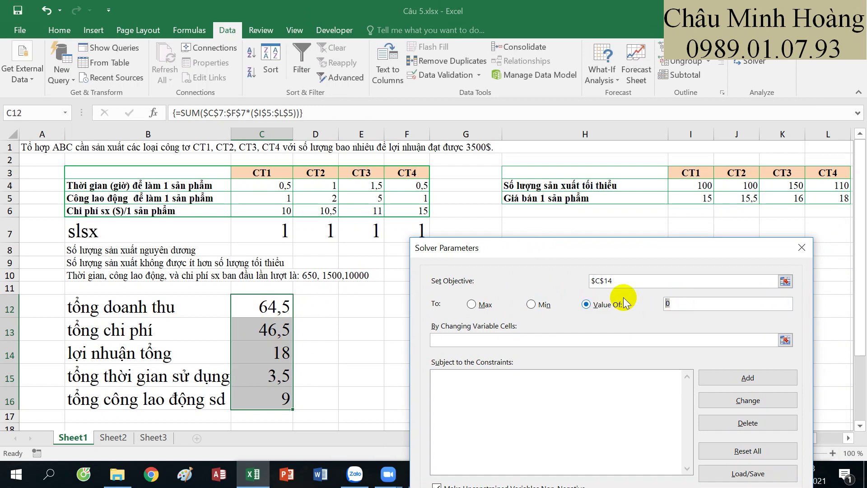
type("3500")
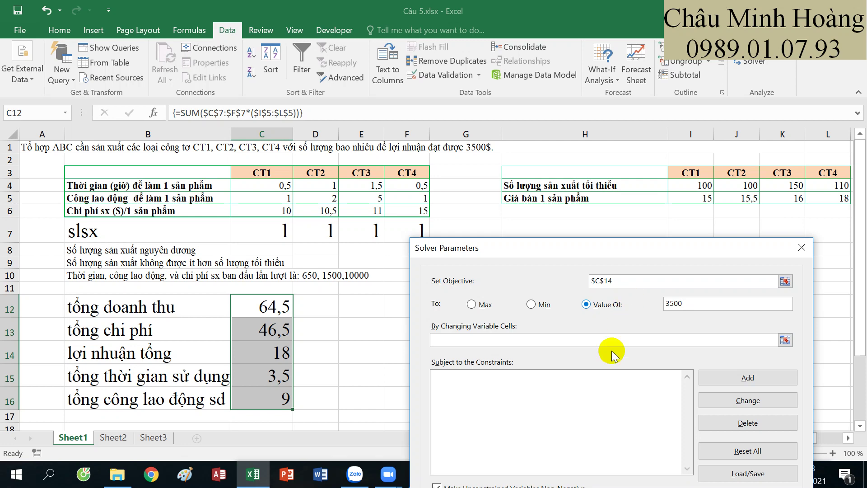
left_click(478, 339)
left_click_drag(281, 232, 397, 232)
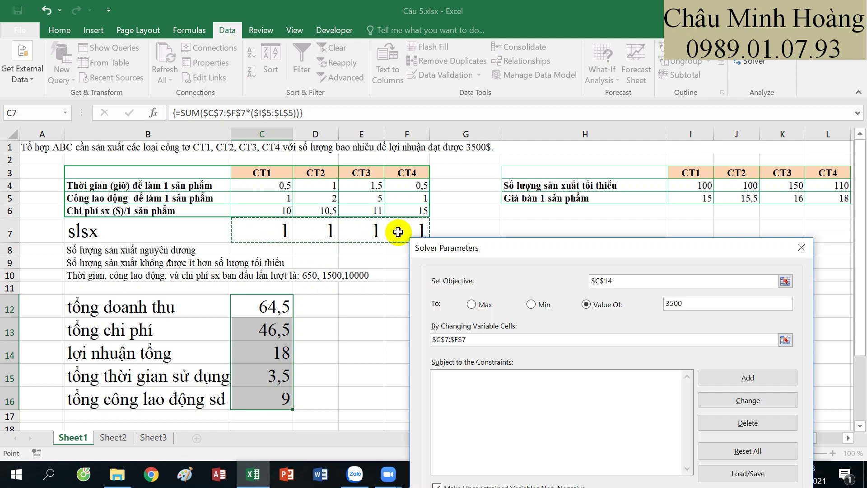
Add a Solver constraint requiring the production quantities C7:F7 to be integers
left_click(746, 378)
left_click_drag(521, 373, 518, 243)
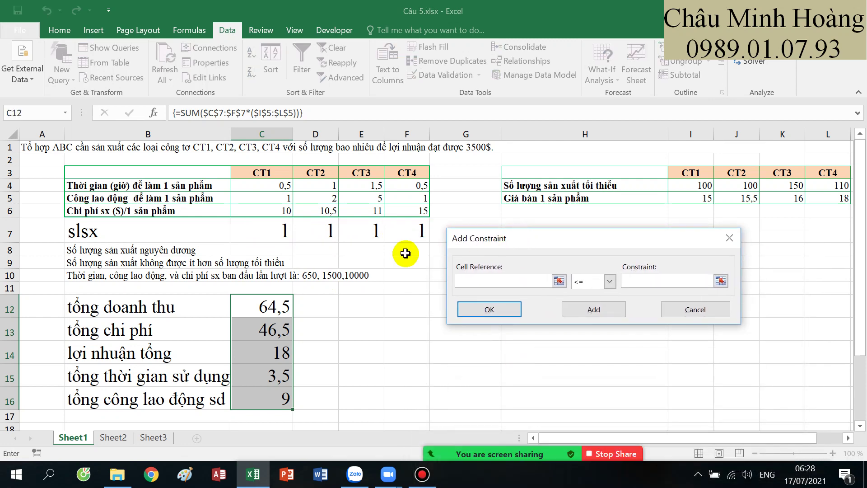
left_click_drag(264, 231, 397, 228)
left_click(587, 281)
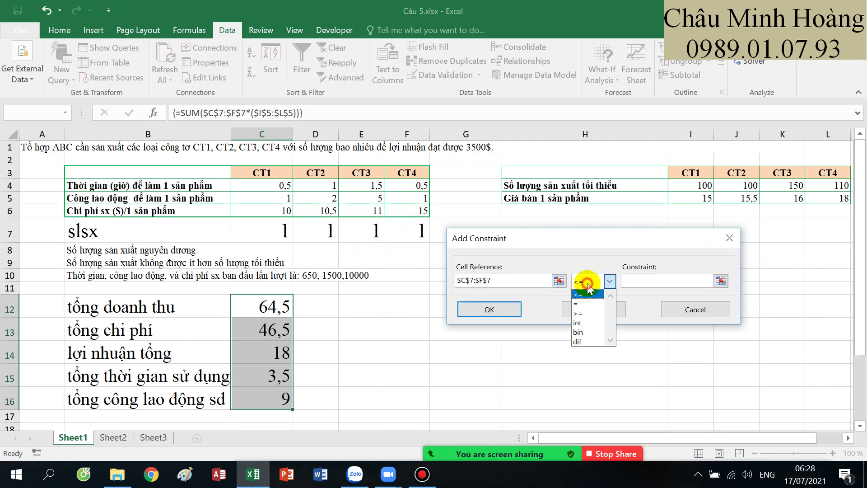
left_click(583, 323)
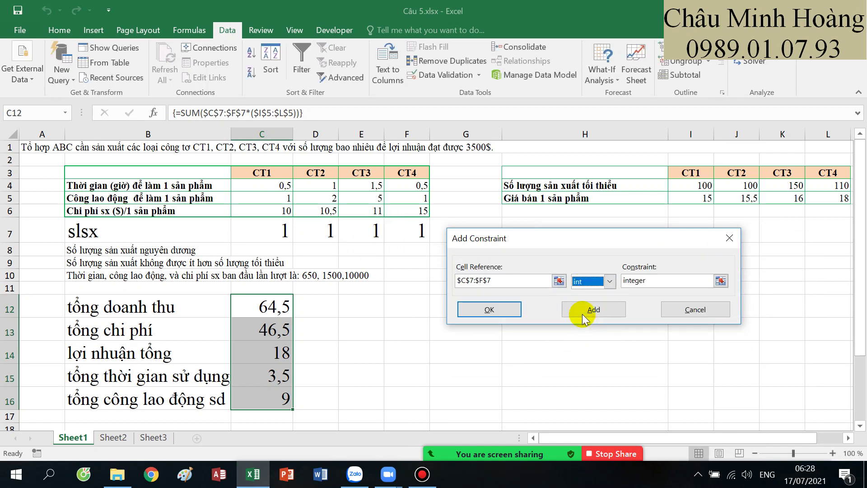
left_click(587, 309)
Add a Solver constraint requiring the production quantities C7:F7 to be >= 1
left_click_drag(284, 237, 411, 229)
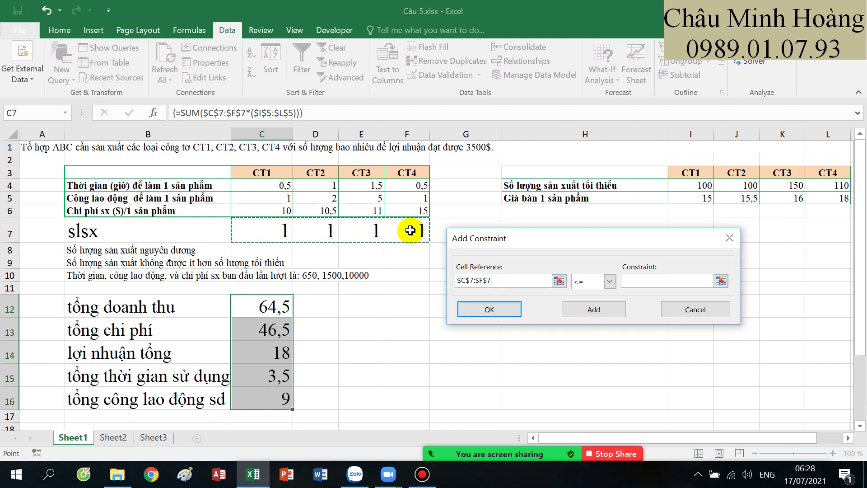
left_click(610, 281)
left_click(588, 308)
type("1")
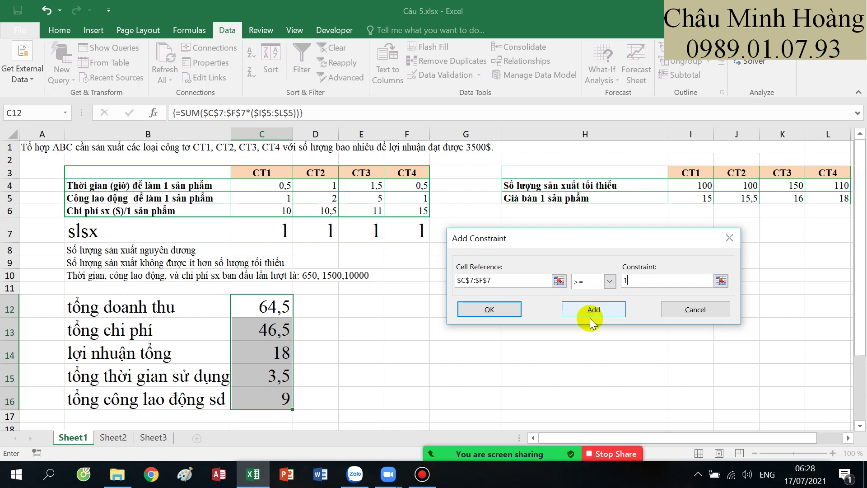
left_click(589, 316)
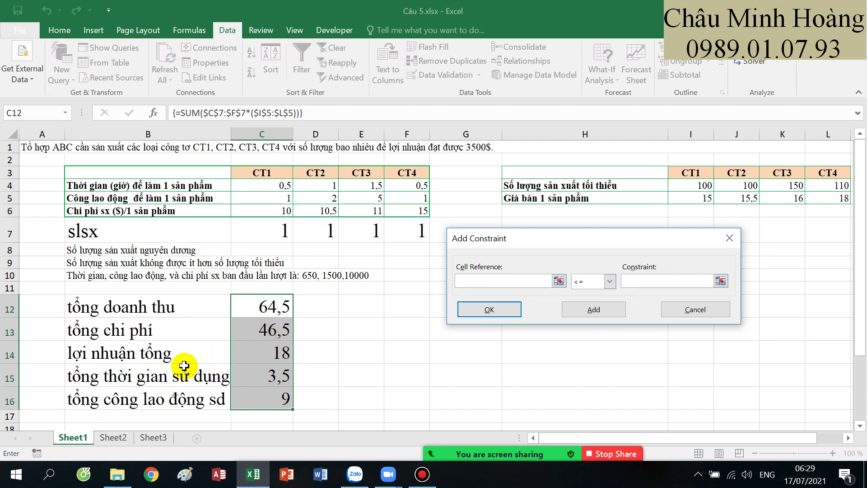
Add a Solver constraint limiting the total time used in C15 to <= 650
left_click(266, 376)
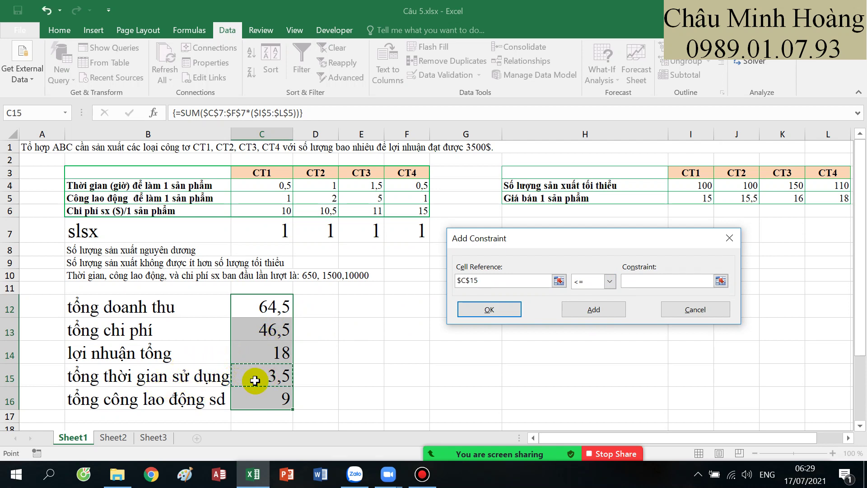
left_click(633, 281)
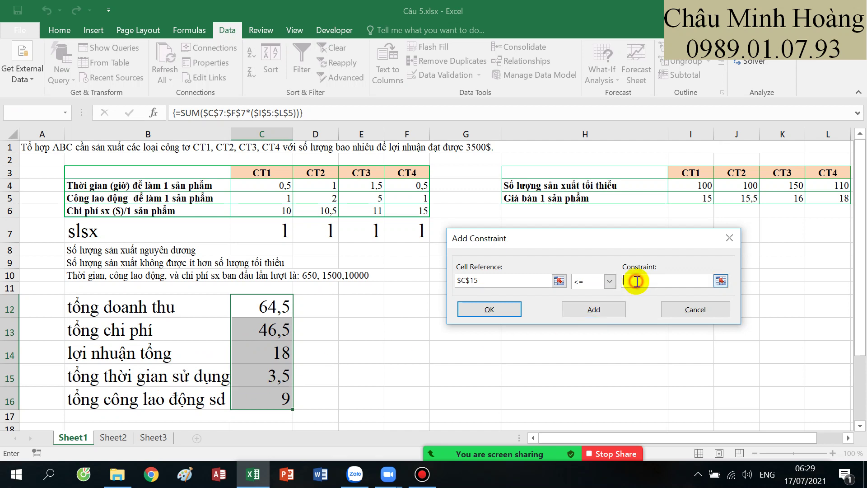
type("650")
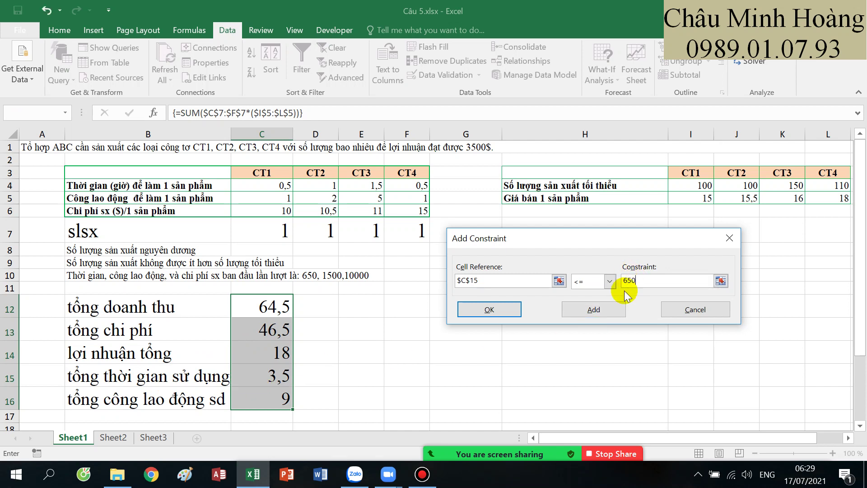
left_click(589, 310)
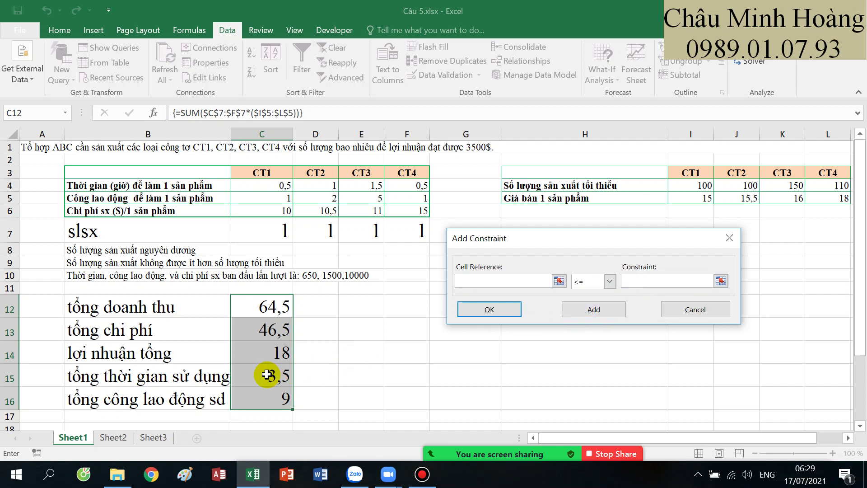
Add a Solver constraint limiting the total labour used in C16 to <= 1500
left_click(266, 399)
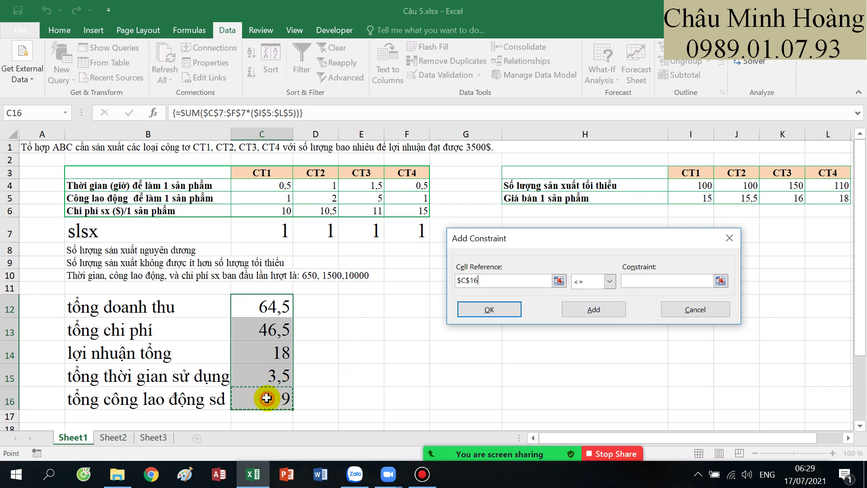
left_click(645, 281)
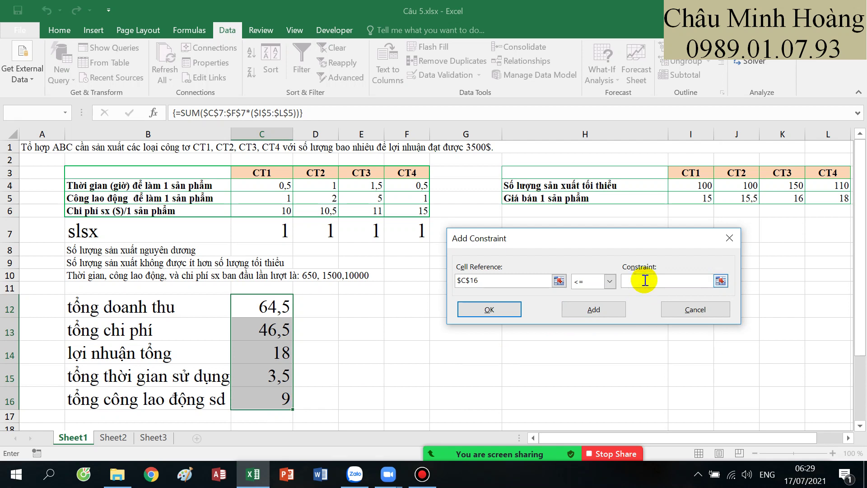
type("1500")
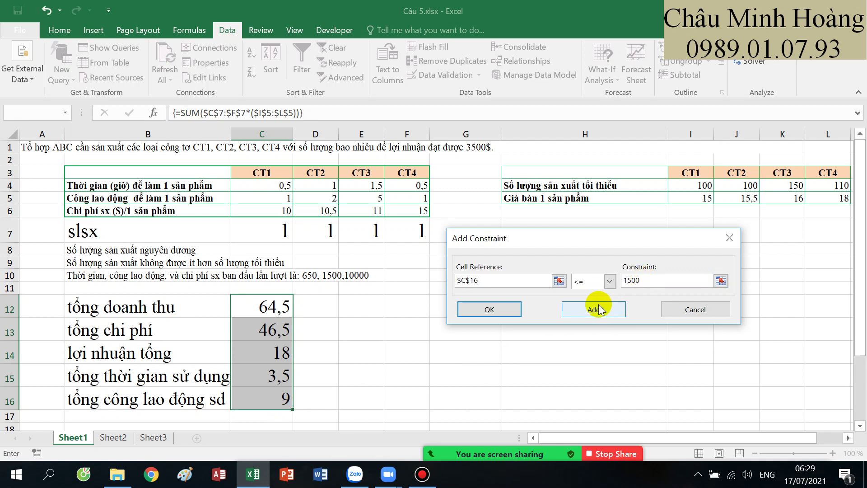
left_click(598, 309)
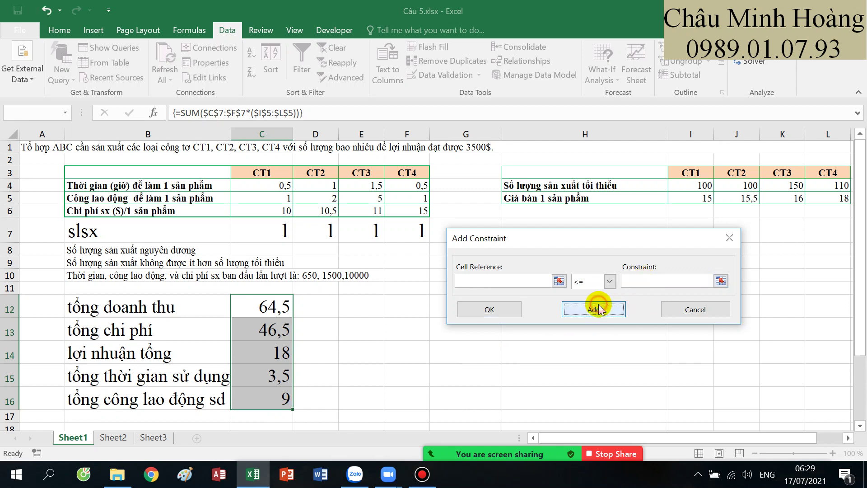
Add the constraint limiting total cost in C13 to <= 10000 and return to the Solver parameters
left_click(279, 332)
left_click(642, 280)
type("1")
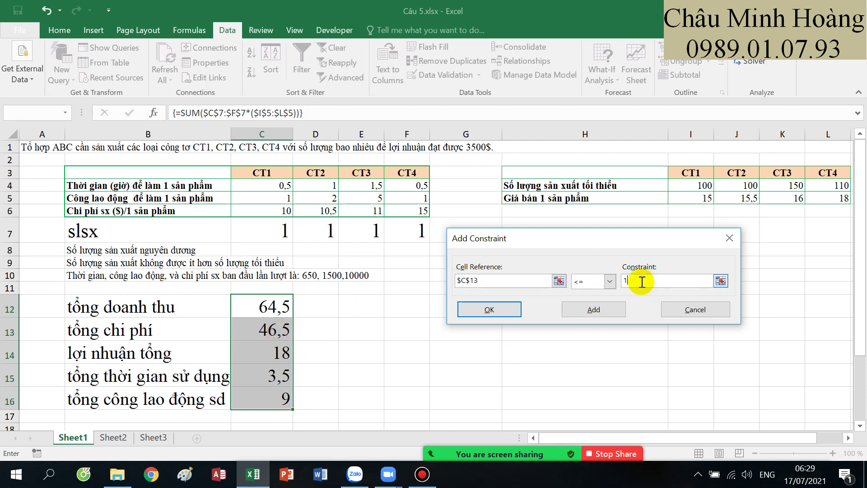
type("0000")
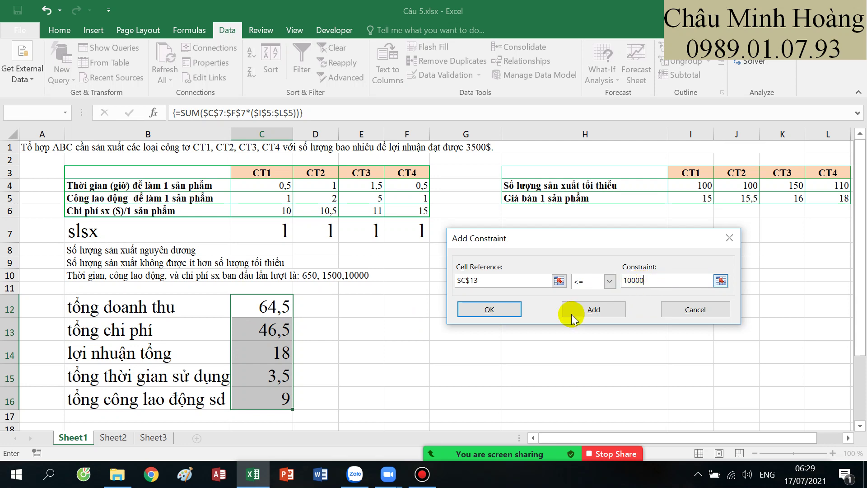
left_click(492, 310)
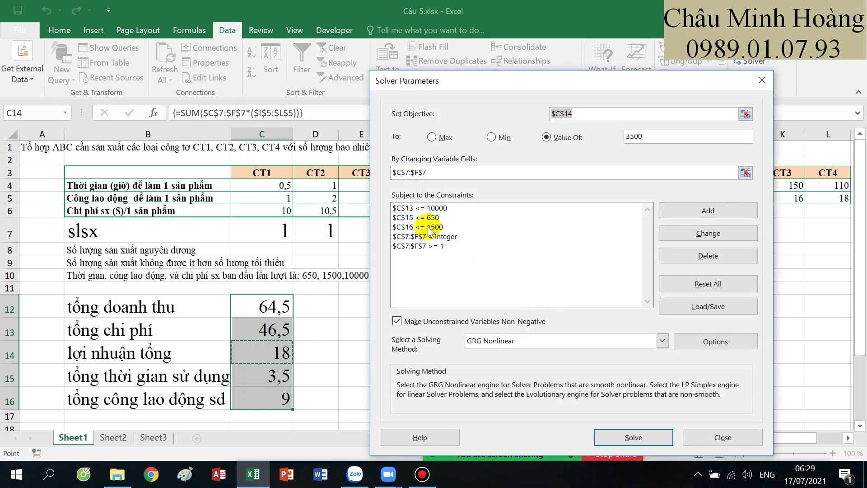
Check the labour and time constraints in the list, solve the model and keep the Solver solution
left_click(437, 227)
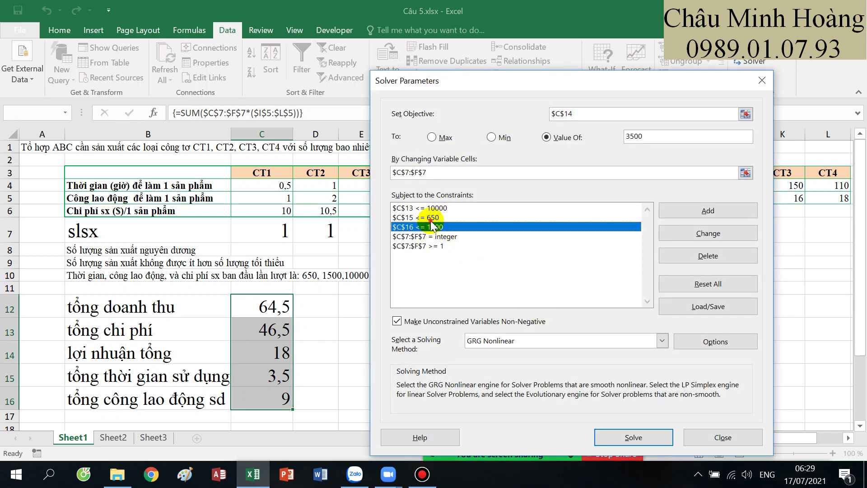
left_click(431, 218)
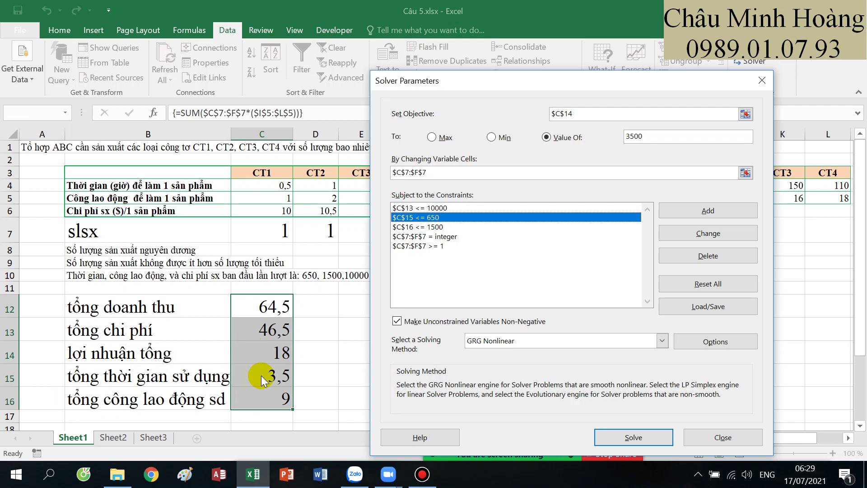
left_click(623, 437)
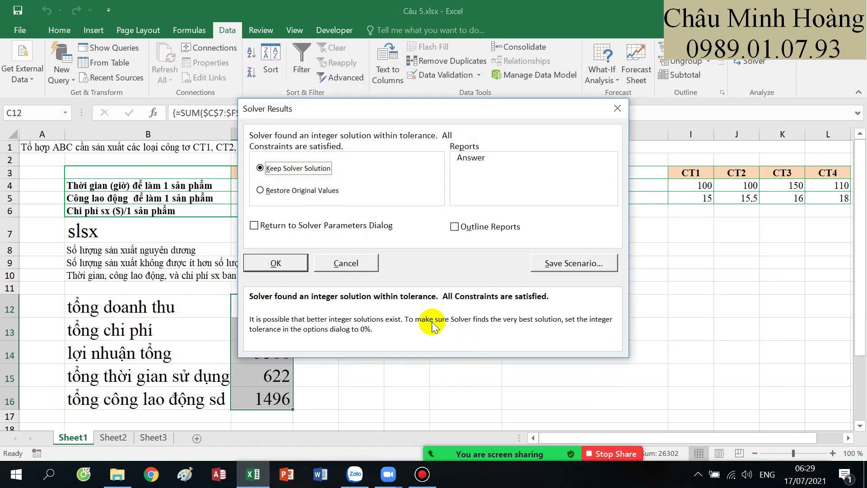
left_click(271, 263)
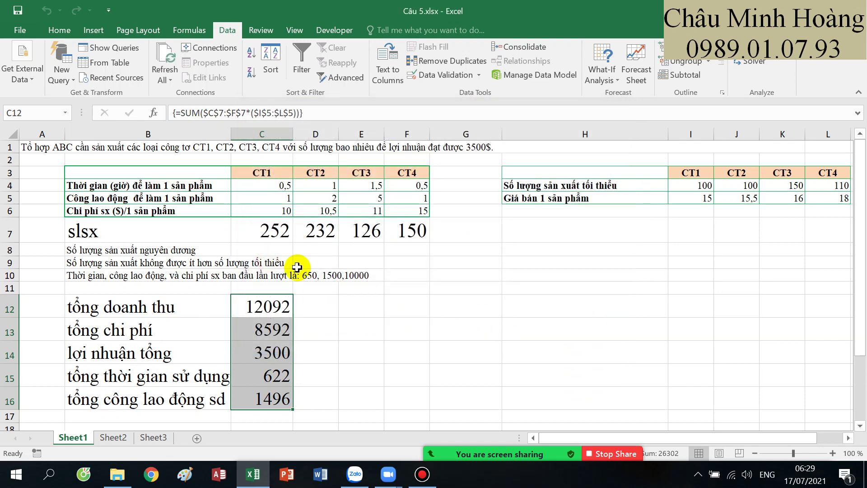
Add a Solver constraint requiring the production quantities C7:F7 to be >= the minimum quantities in I4:L4
left_click(744, 61)
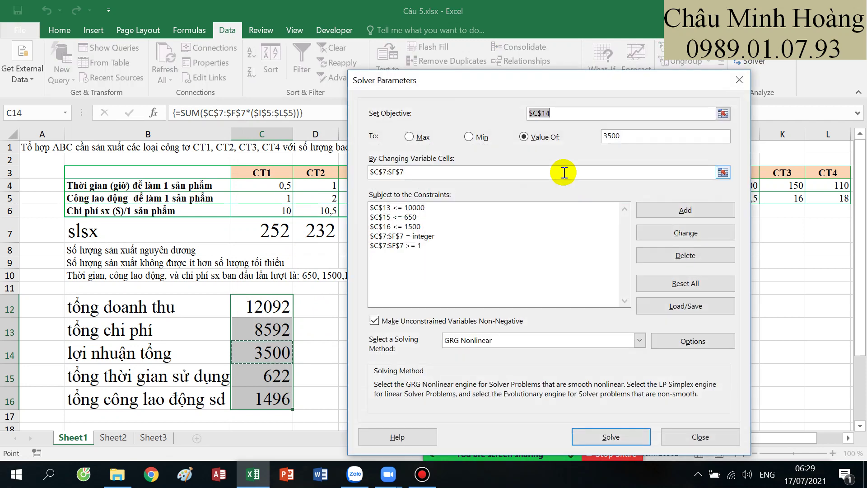
left_click(668, 211)
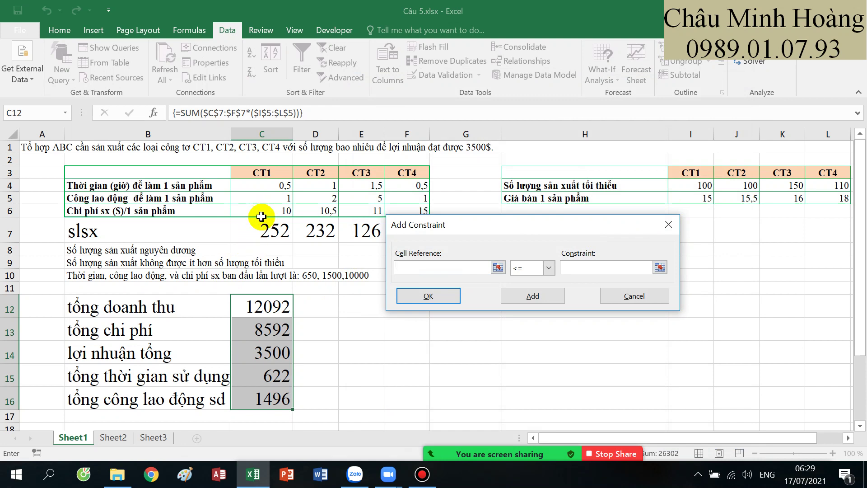
left_click_drag(253, 234, 389, 222)
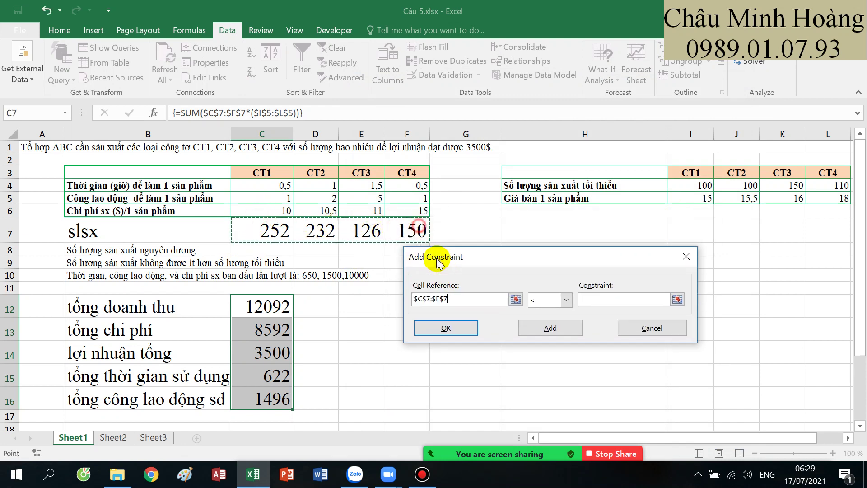
left_click(567, 302)
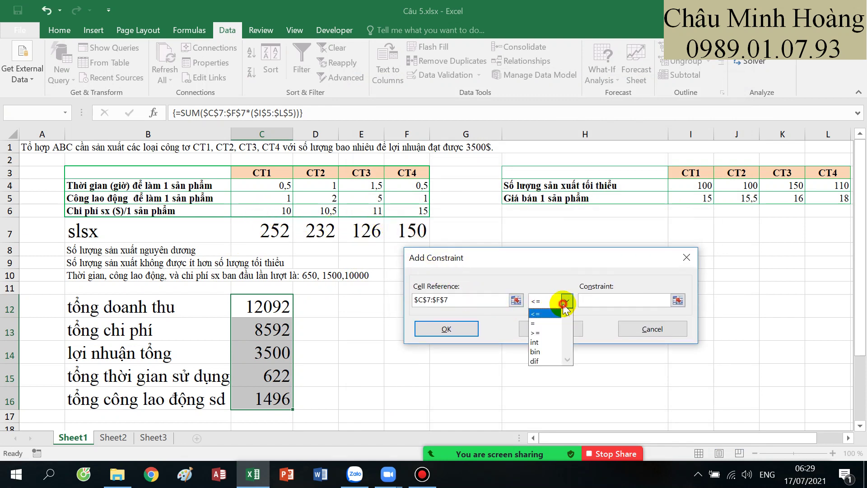
left_click(544, 332)
left_click_drag(688, 190, 632, 185)
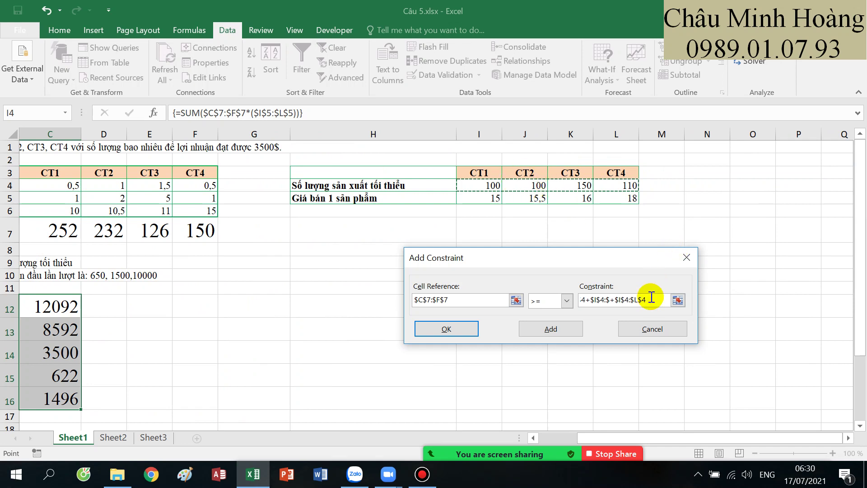
left_click_drag(649, 299, 558, 299)
key("BackSpace")
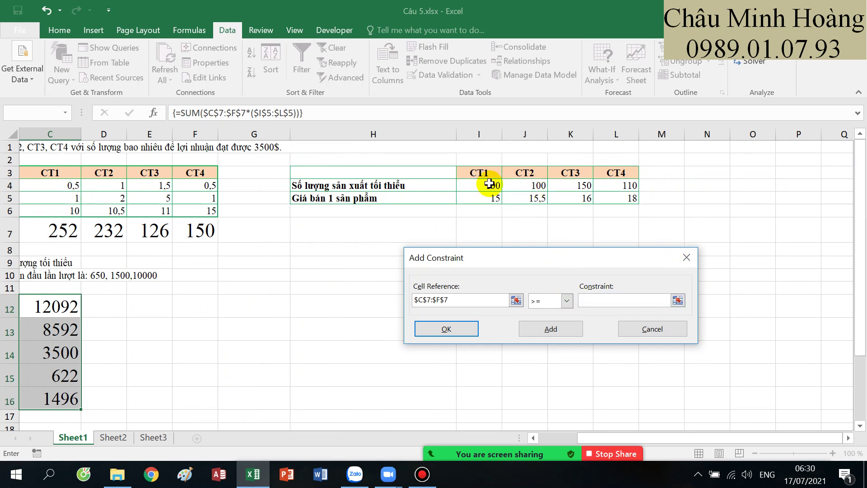
left_click_drag(493, 183, 623, 186)
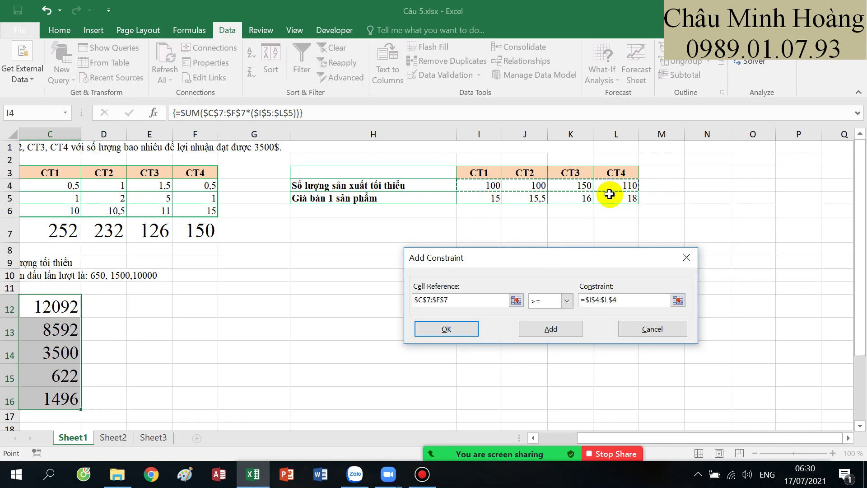
left_click(448, 329)
Solve the model, keep the Solver solution and inspect the total revenue formula in C12
left_click(586, 427)
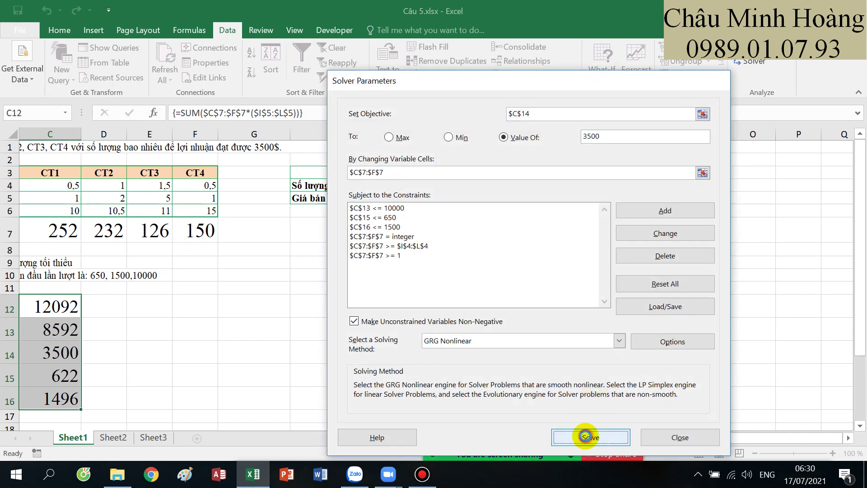
left_click(276, 264)
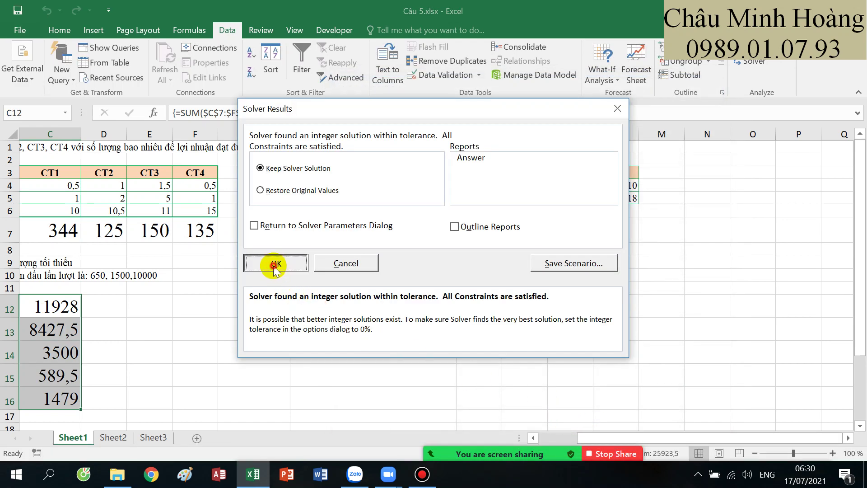
left_click(339, 285)
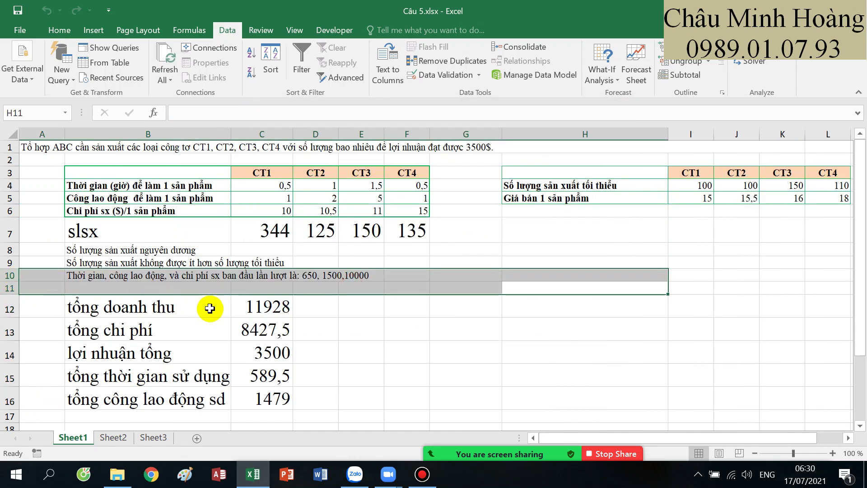
double_click(277, 301)
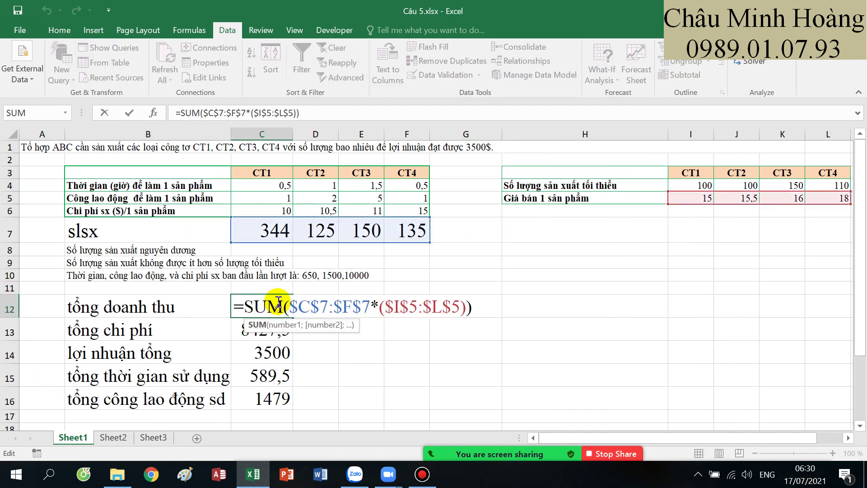
left_click(423, 474)
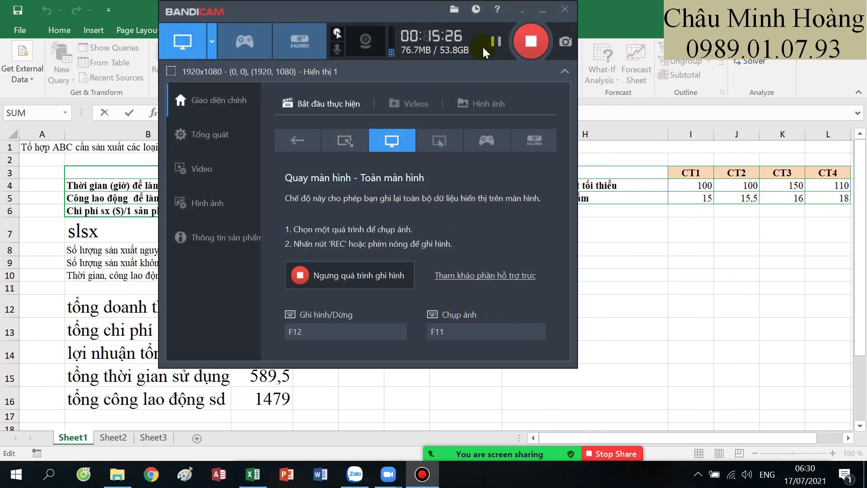
left_click(496, 41)
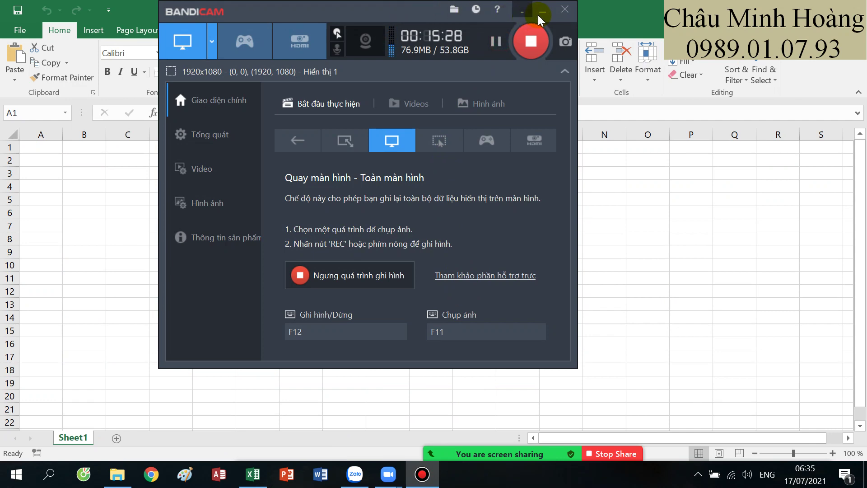
left_click(538, 15)
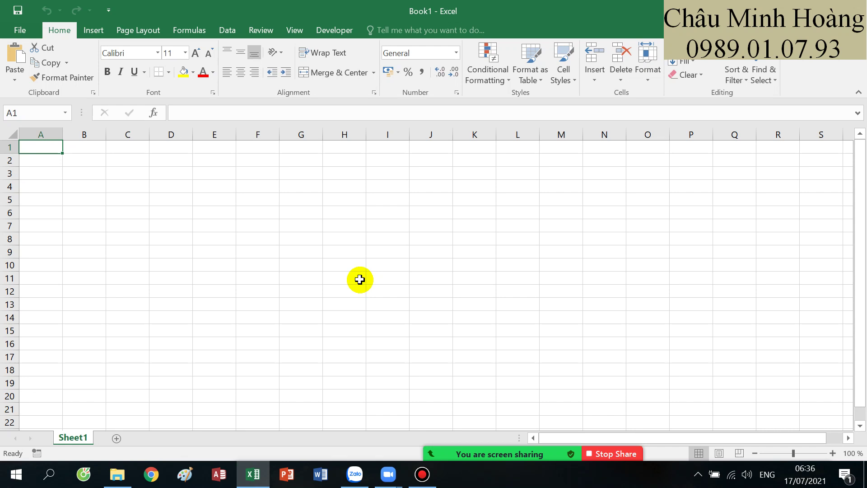
left_click(422, 474)
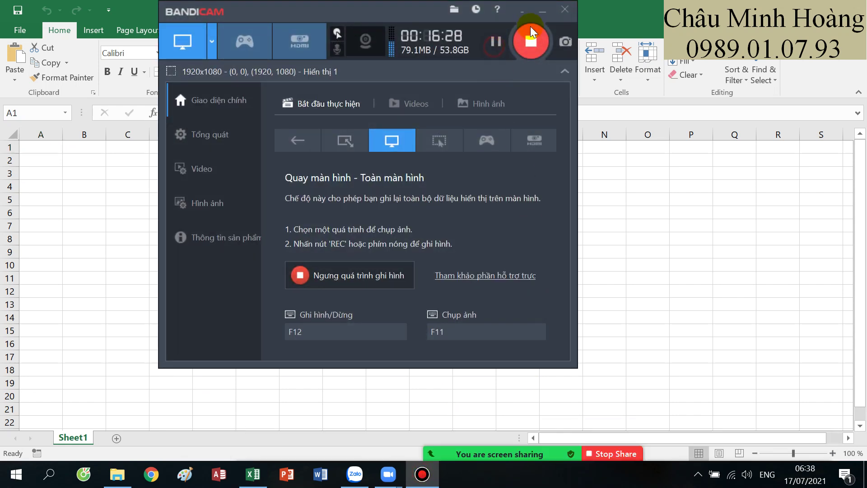
left_click(531, 41)
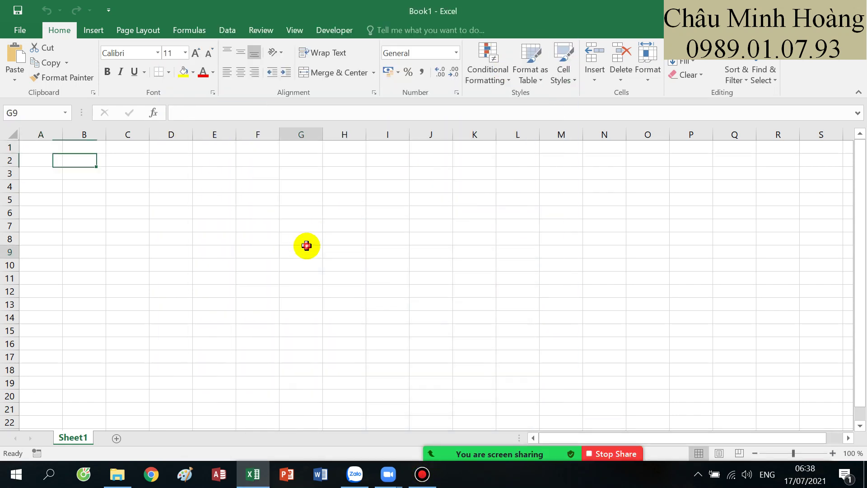
Enter the text "tin hoc" in cell H8 of the blank workbook and select that cell
left_click(352, 242)
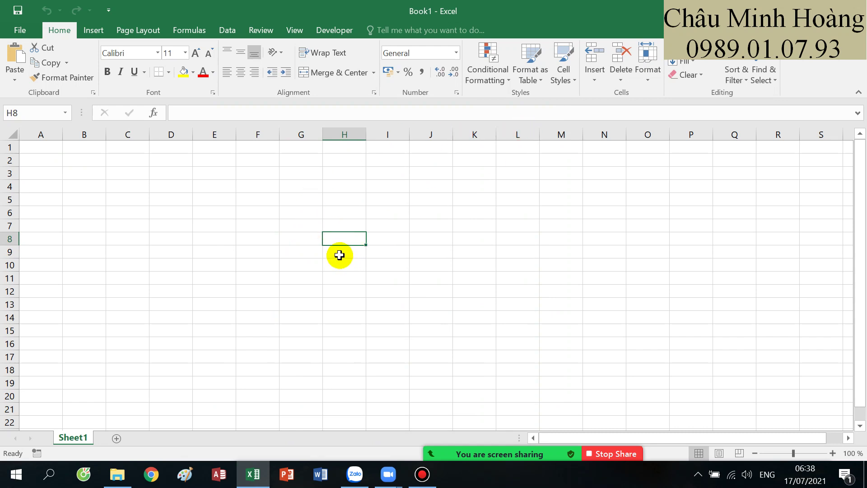
type("tin hoc")
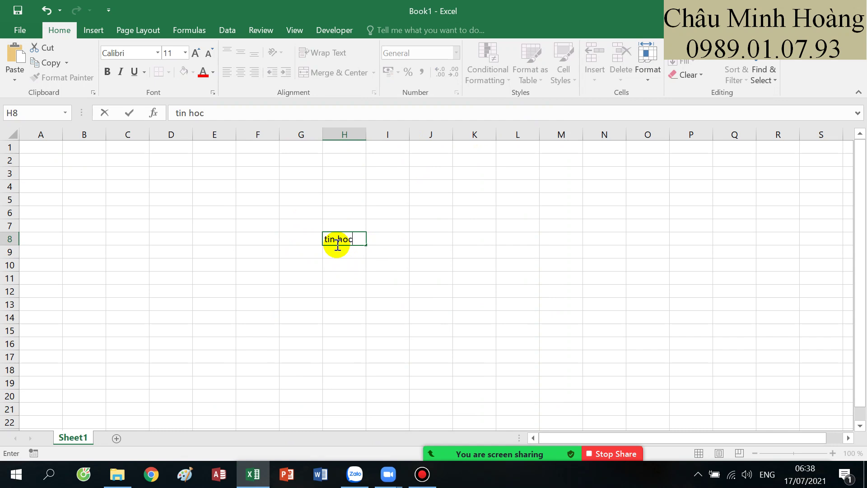
key("Return")
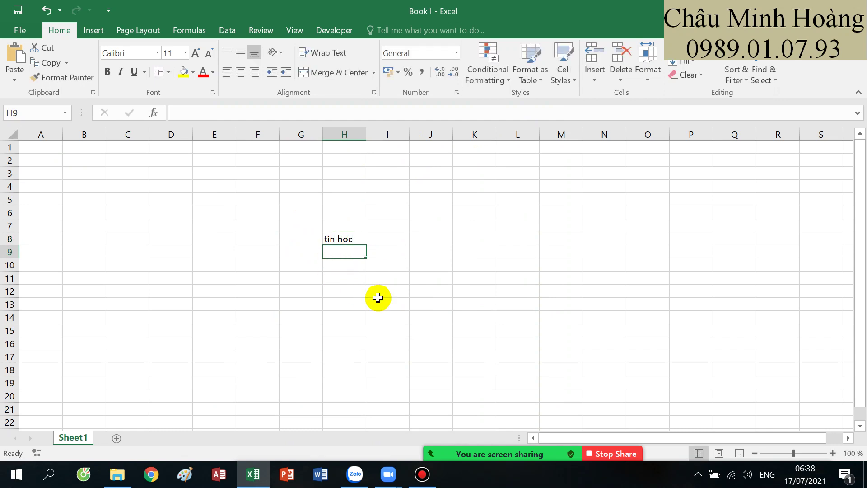
left_click(353, 239)
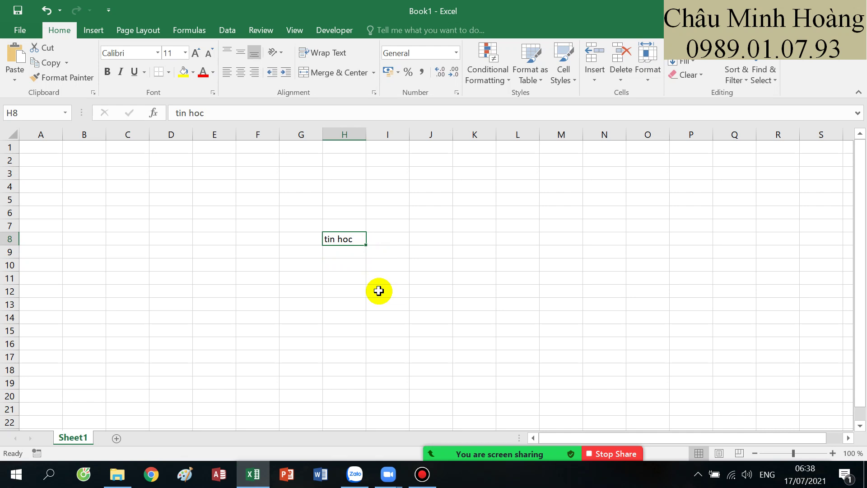
double_click(357, 239)
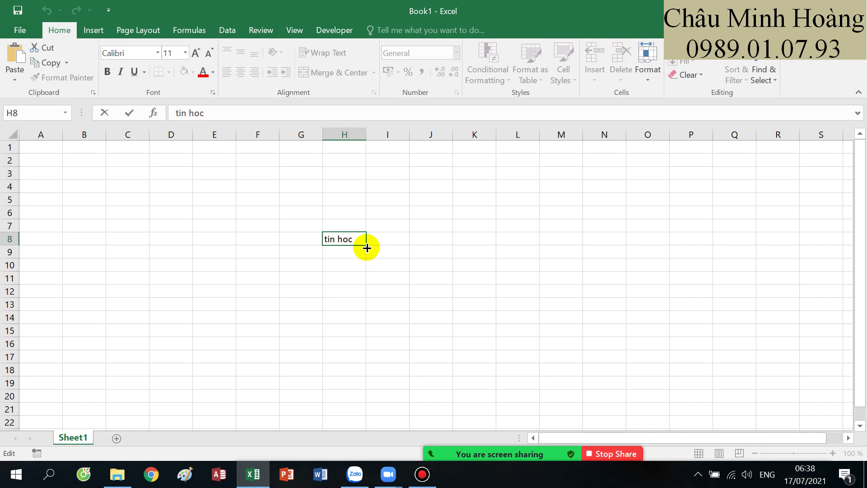
left_click(392, 267)
left_click(357, 239)
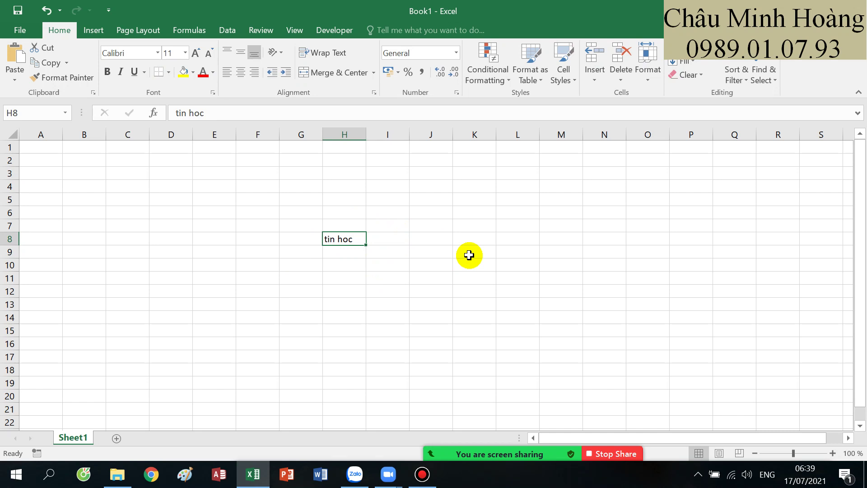
Set up a new macro recording named dinh_dang with the shortcut Ctrl+Shift+A
left_click(324, 31)
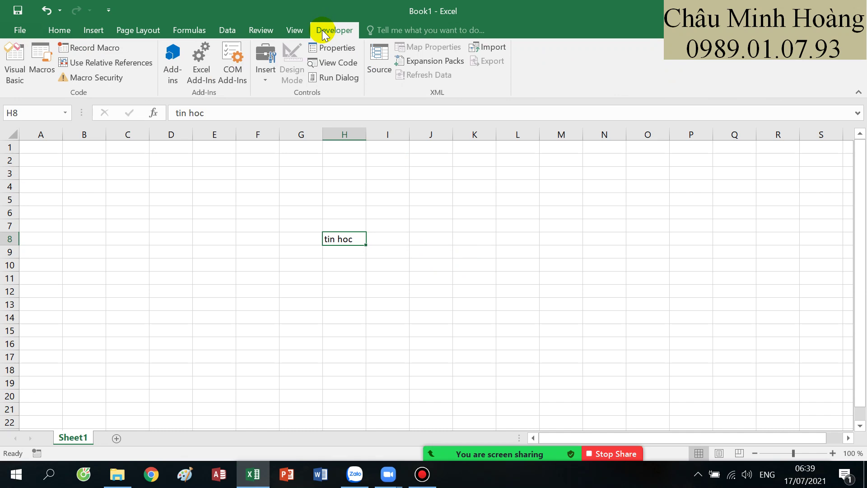
left_click(108, 51)
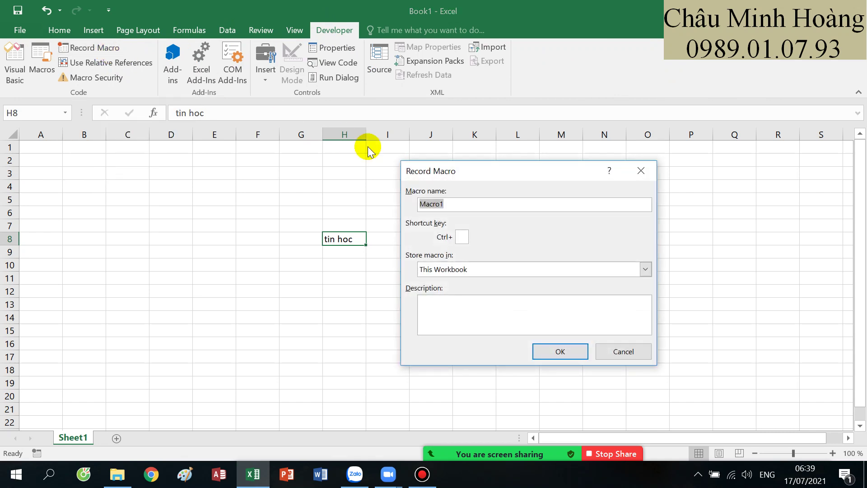
left_click_drag(445, 172, 467, 145)
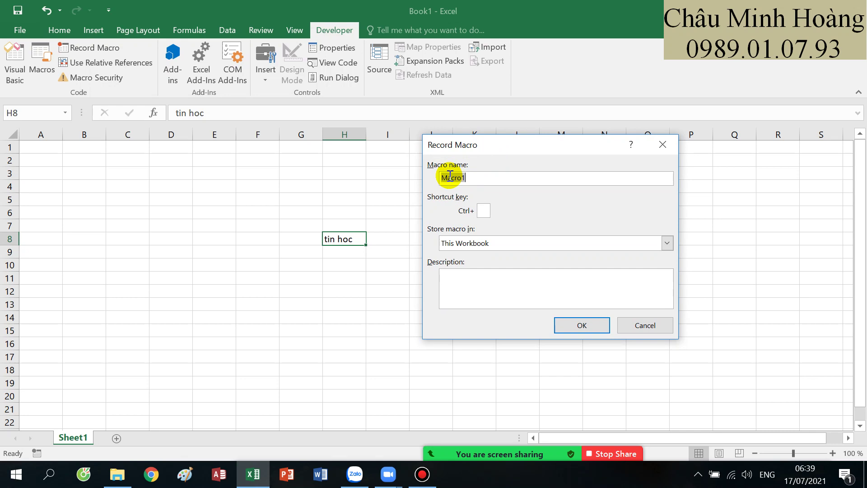
type("dinh_dang")
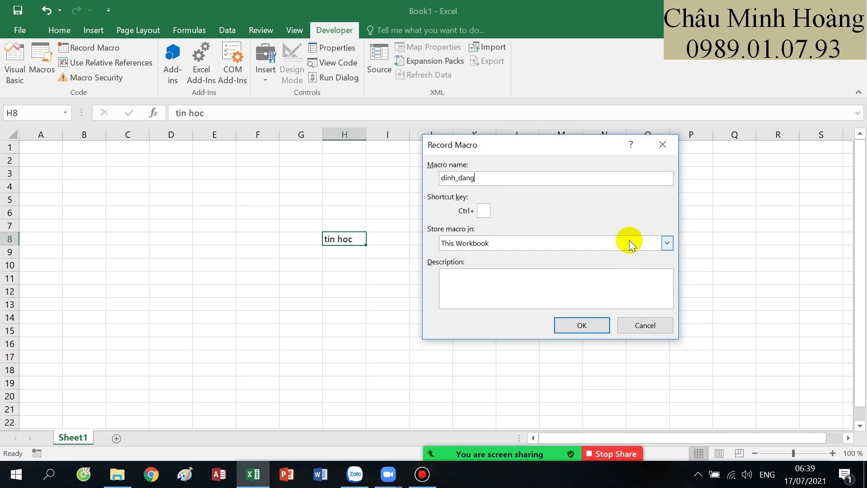
left_click(486, 209)
left_click(481, 211)
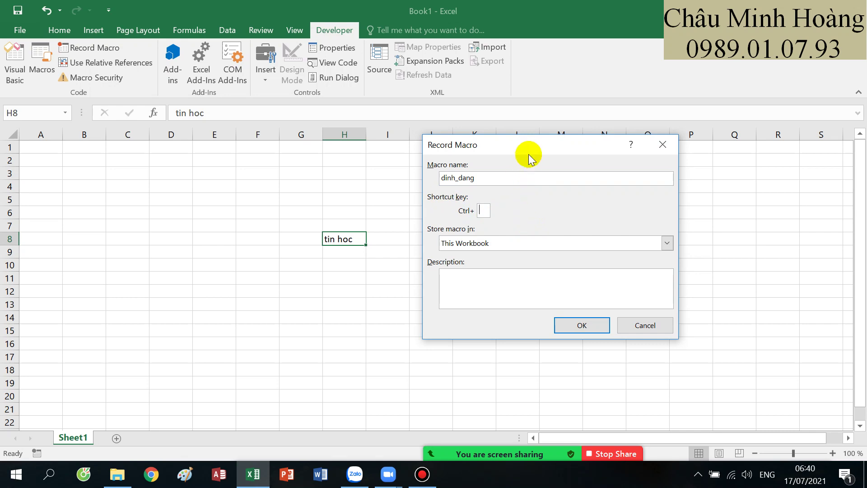
left_click_drag(529, 153, 586, 160)
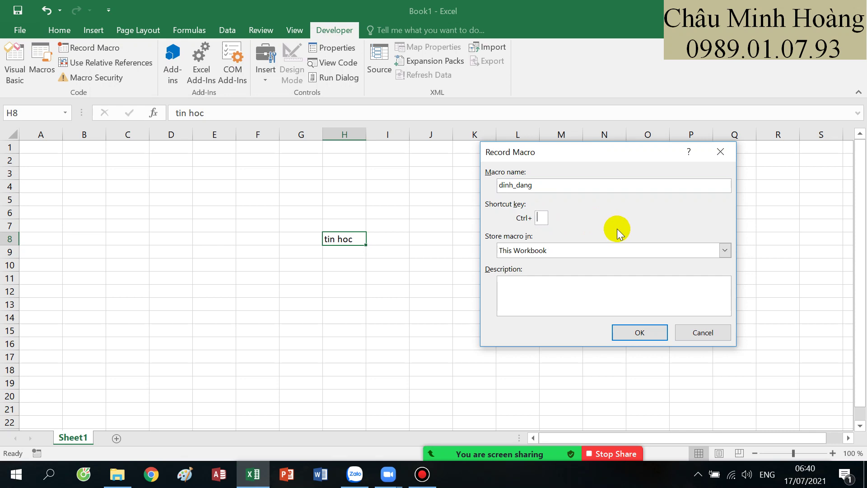
type("A")
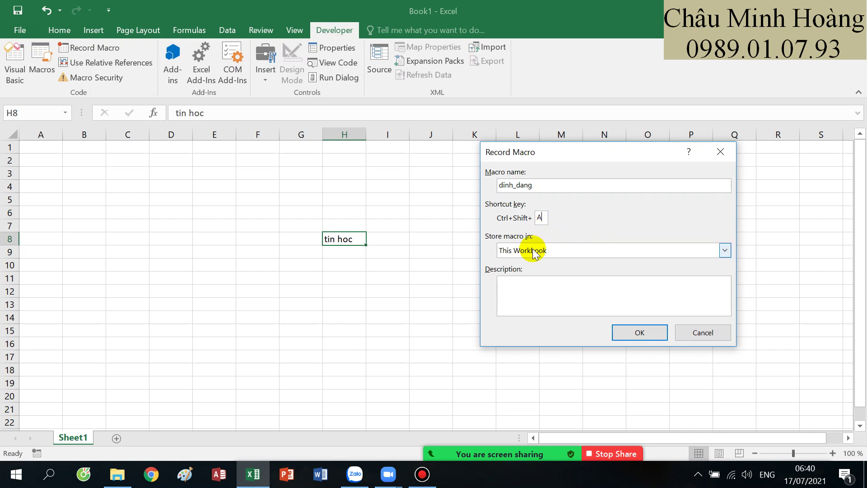
Store the macro in This Workbook and enter the description "in nghieng , in dam"
left_click(557, 250)
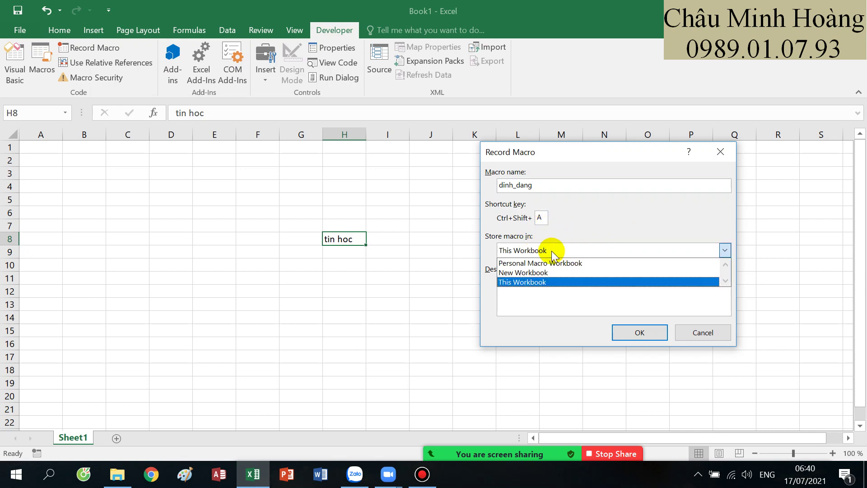
left_click(549, 283)
left_click(550, 283)
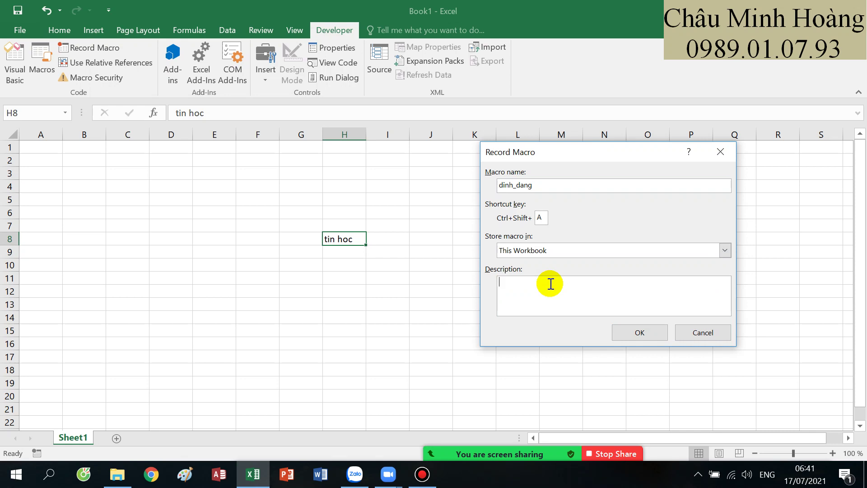
type("in nghien g , in dam")
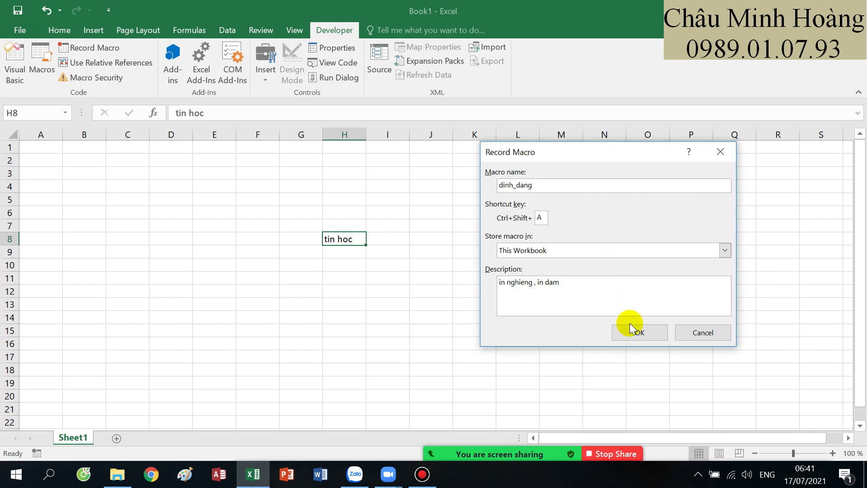
left_click(425, 478)
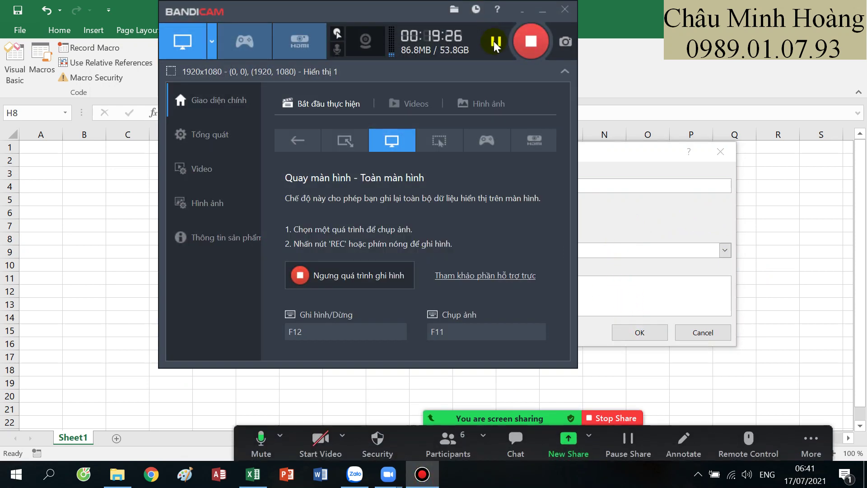
left_click(542, 13)
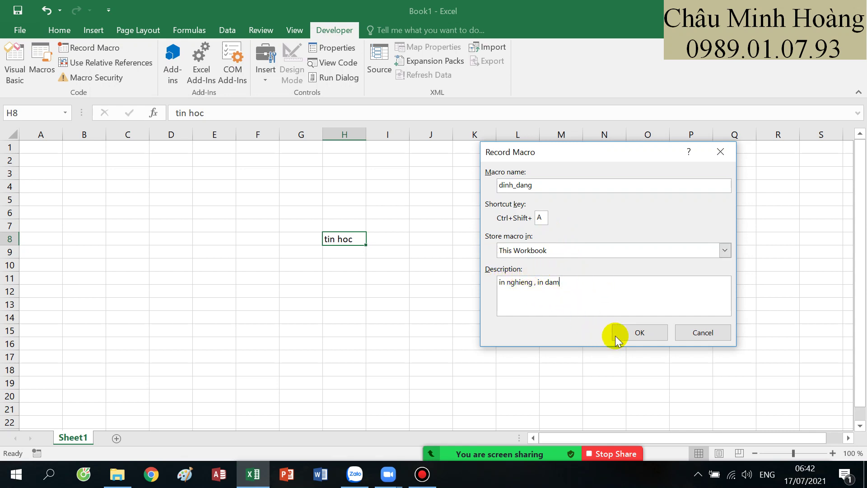
Confirm the macro settings and start recording dinh_dang
left_click(627, 334)
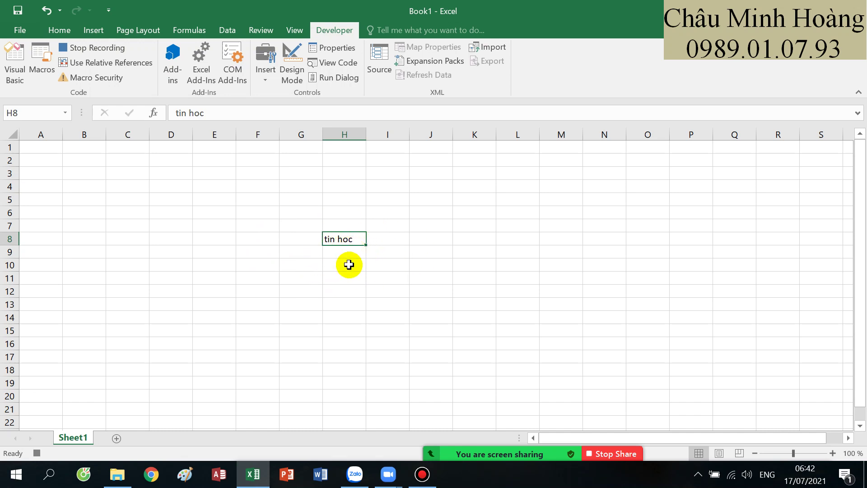
Set the font of cell H8 to Times New Roman at size 30
left_click(59, 33)
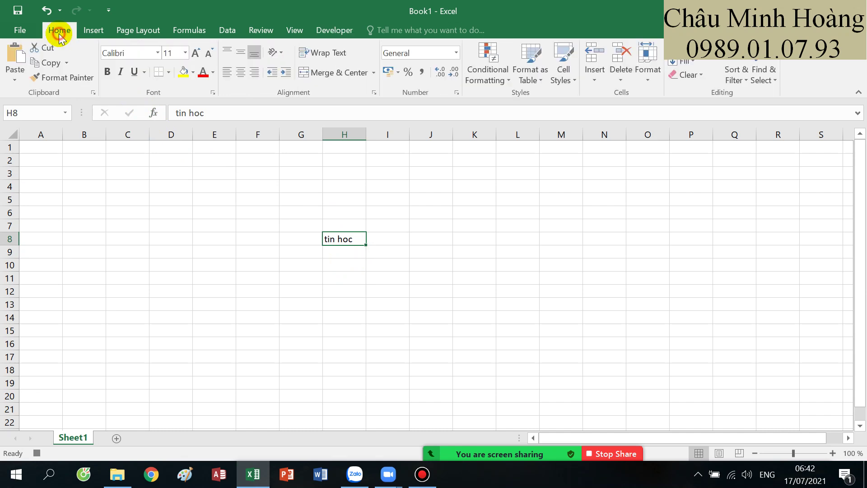
left_click(120, 54)
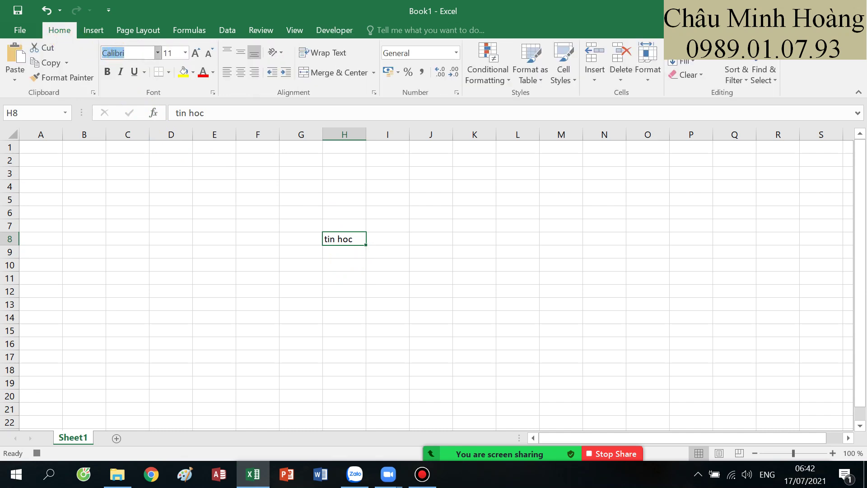
type("Times New Ro")
left_click(174, 54)
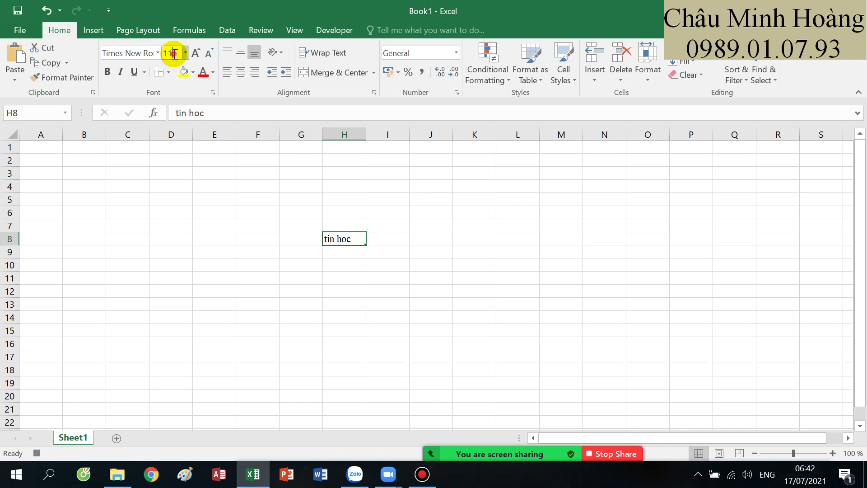
type("30")
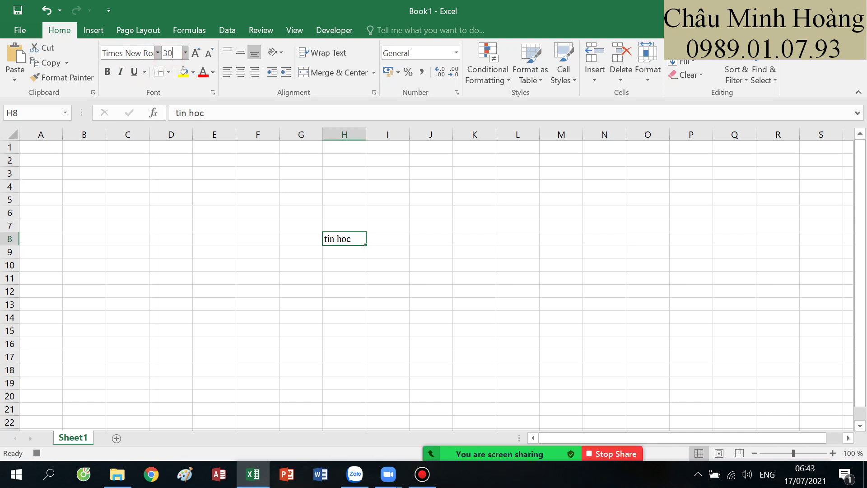
Make the text in cell H8 bold and italic with a double underline
left_click(108, 72)
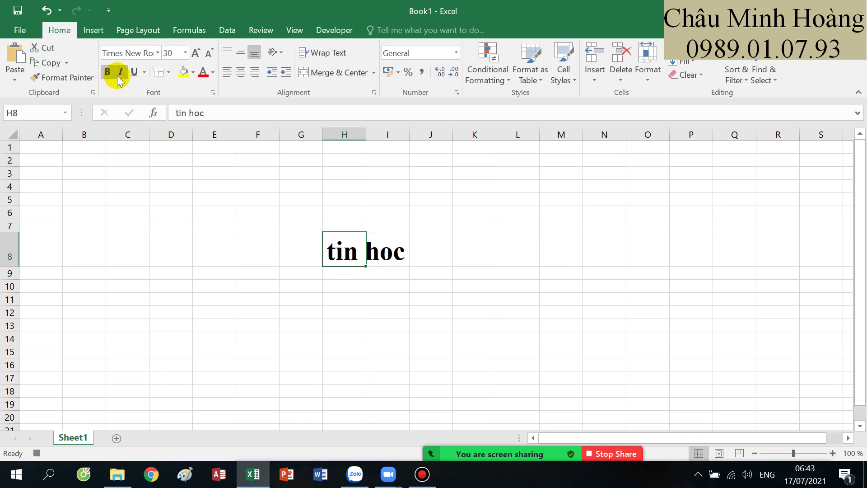
left_click(120, 73)
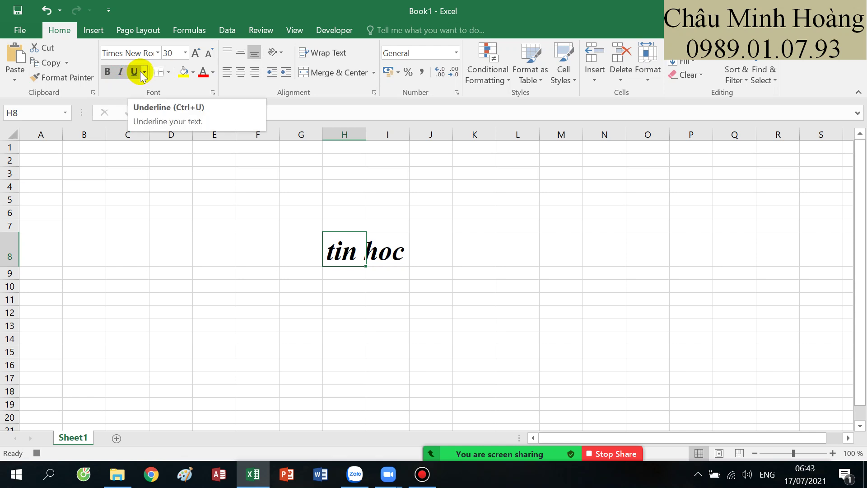
left_click(144, 71)
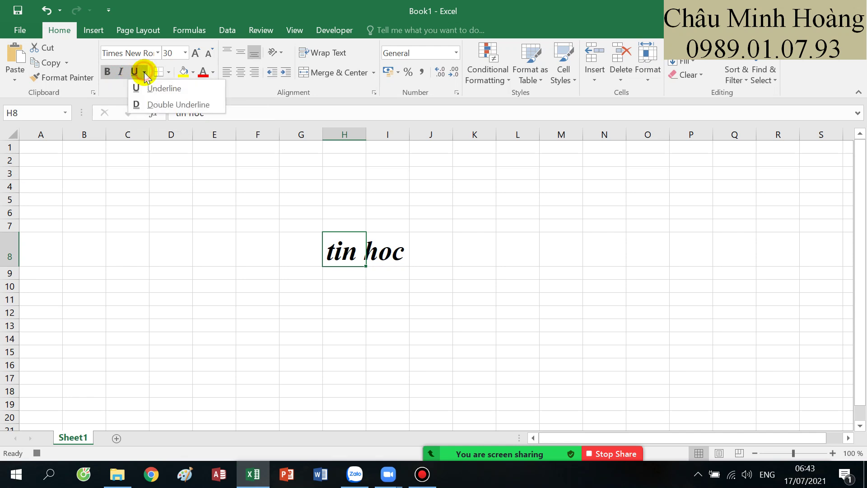
left_click(153, 104)
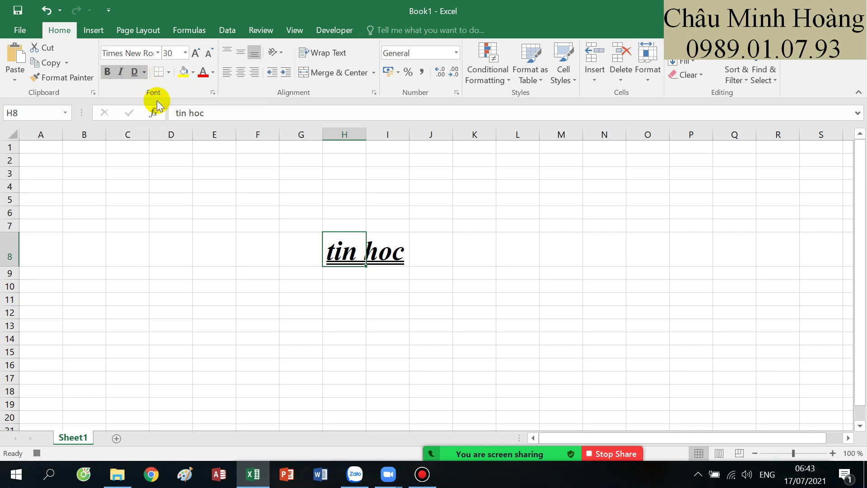
Format cell H8 with all borders, a yellow fill and red text
left_click(168, 73)
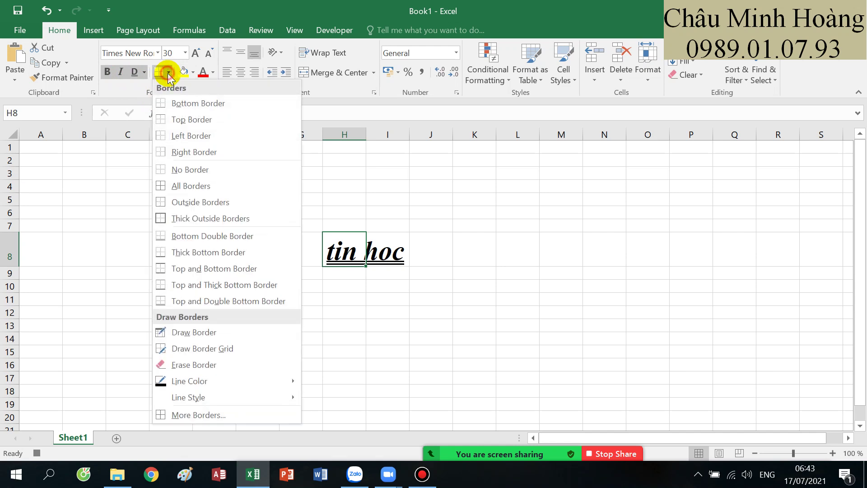
left_click(193, 185)
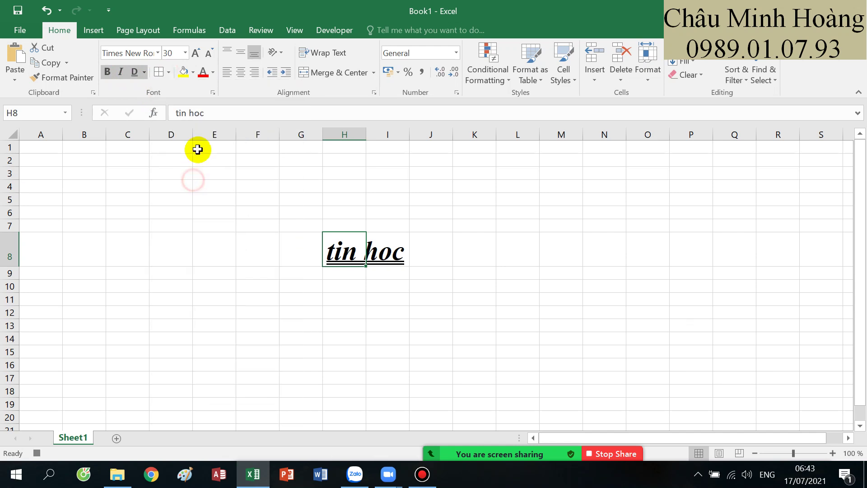
left_click(184, 73)
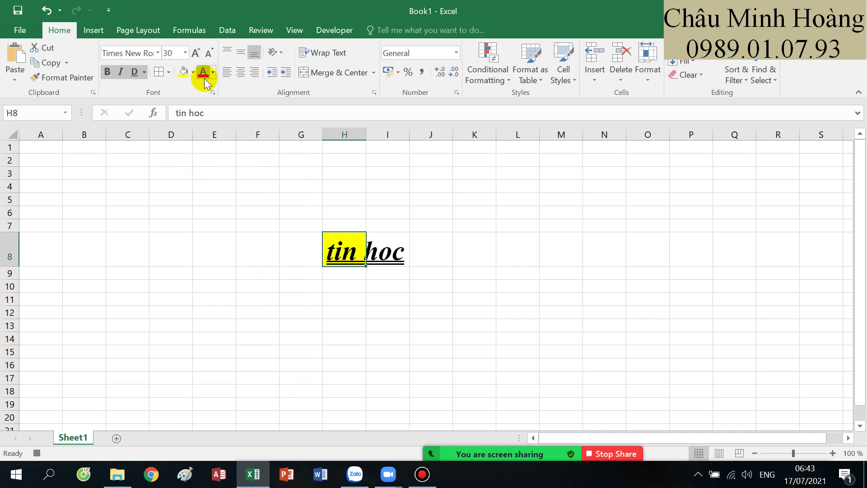
left_click(203, 73)
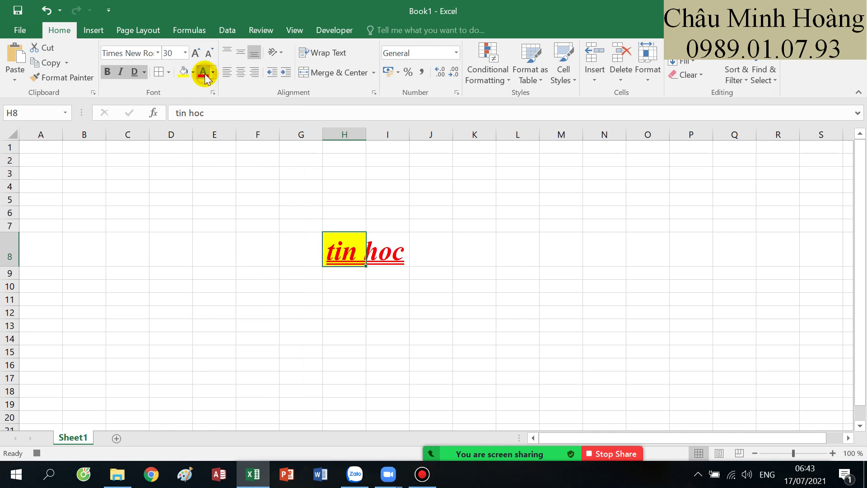
Center the text in cell H8 horizontally and autofit the width of column H to it
left_click(241, 73)
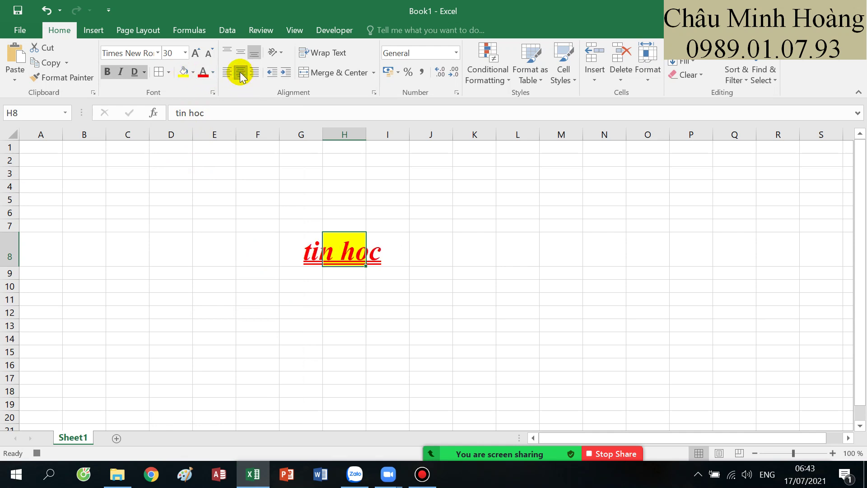
double_click(366, 134)
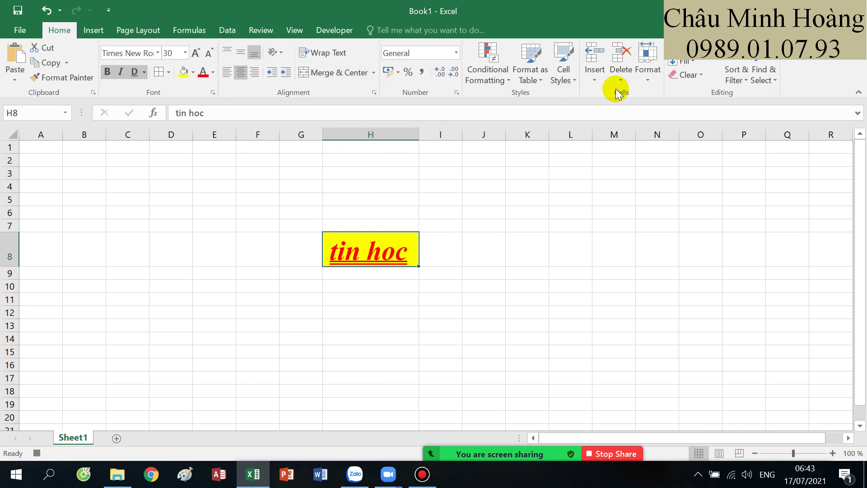
Angle the text in cell H8 counterclockwise and stop the macro recording
left_click(280, 53)
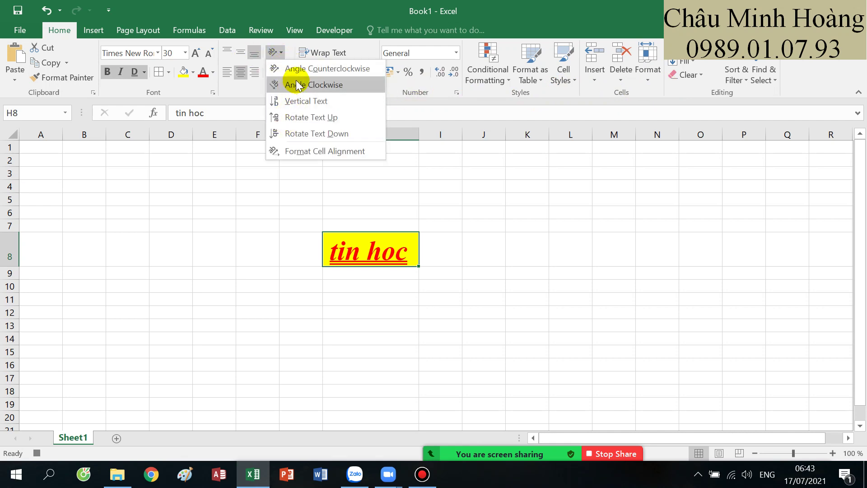
left_click(306, 69)
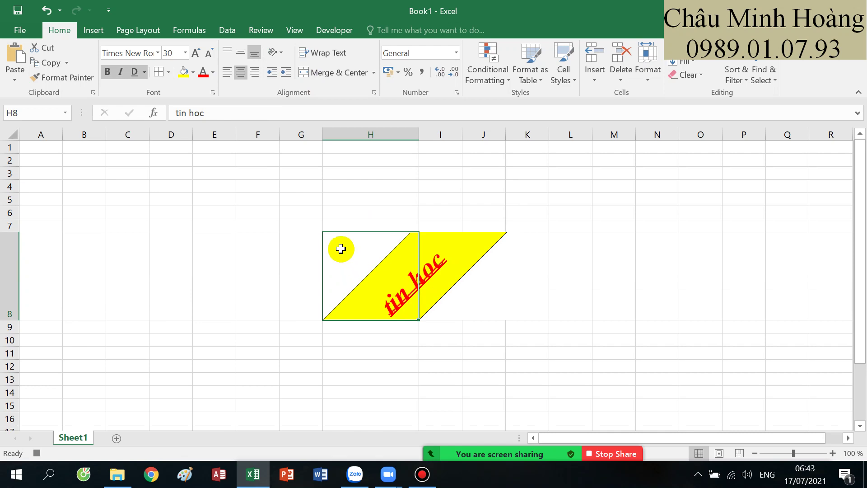
left_click(338, 32)
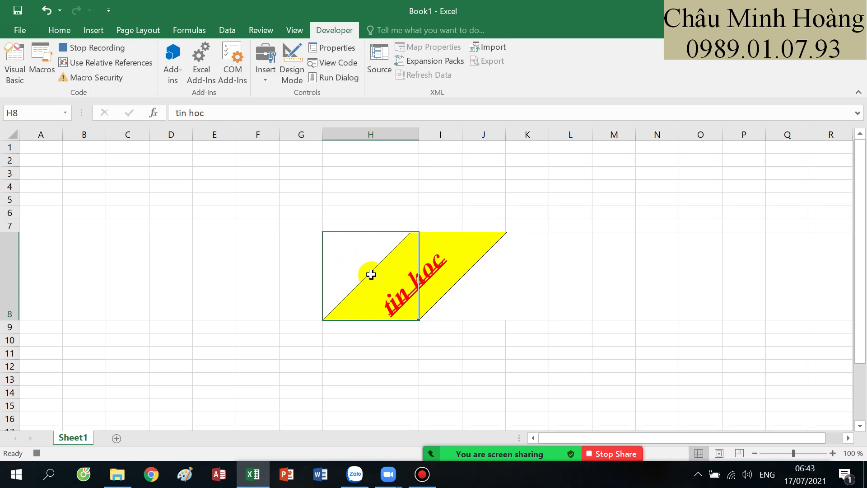
left_click(96, 48)
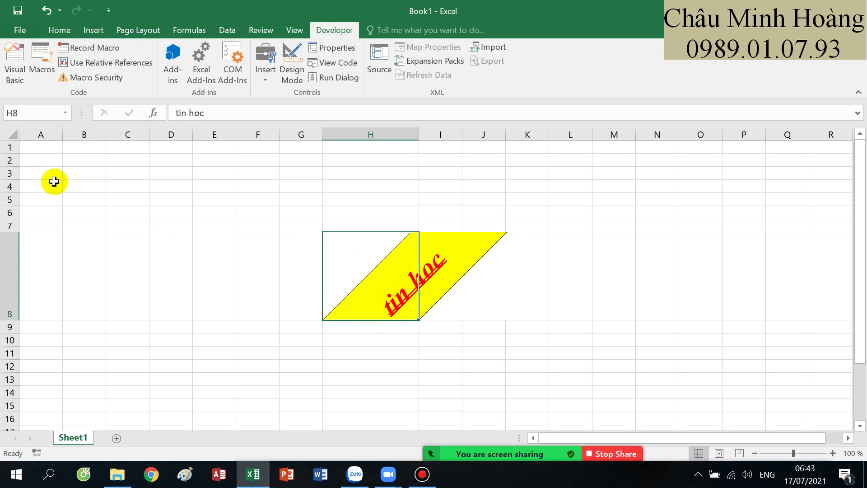
Enter DRGH in cell D7 and run the recorded formatting macro on that cell
left_click(156, 225)
type("hfấ")
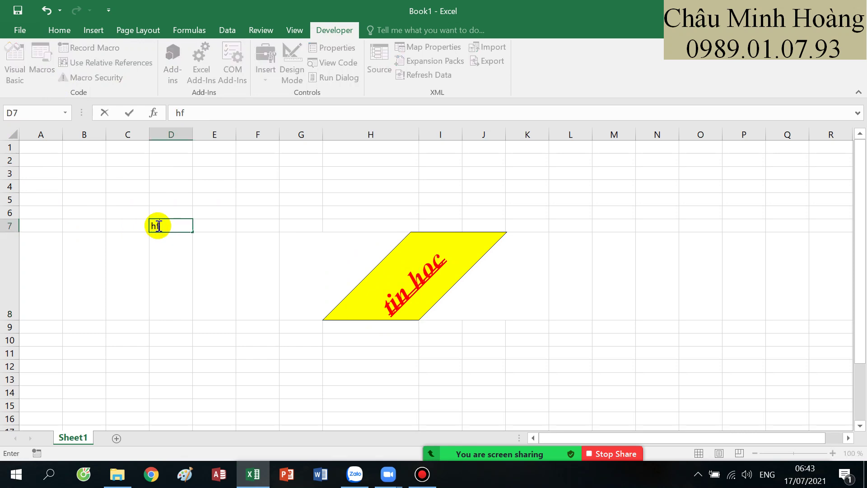
left_click(173, 221)
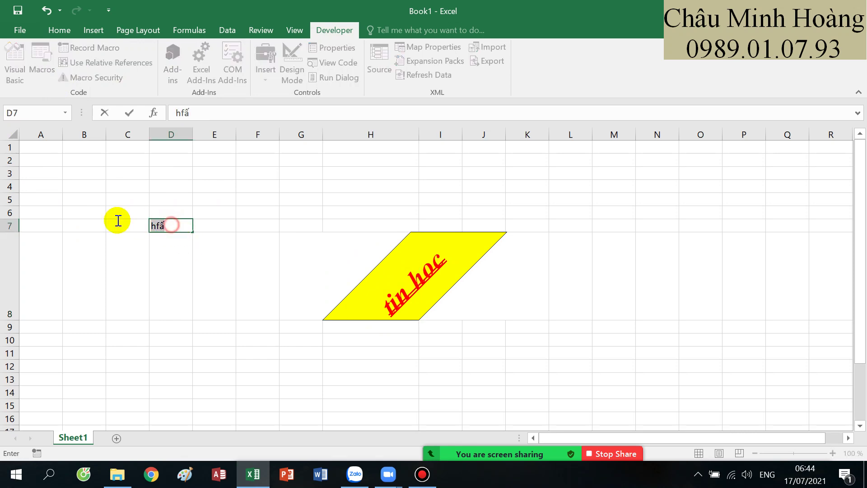
key("BackSpace")
key("BackSpace")
key("BackSpace")
type("DDFF")
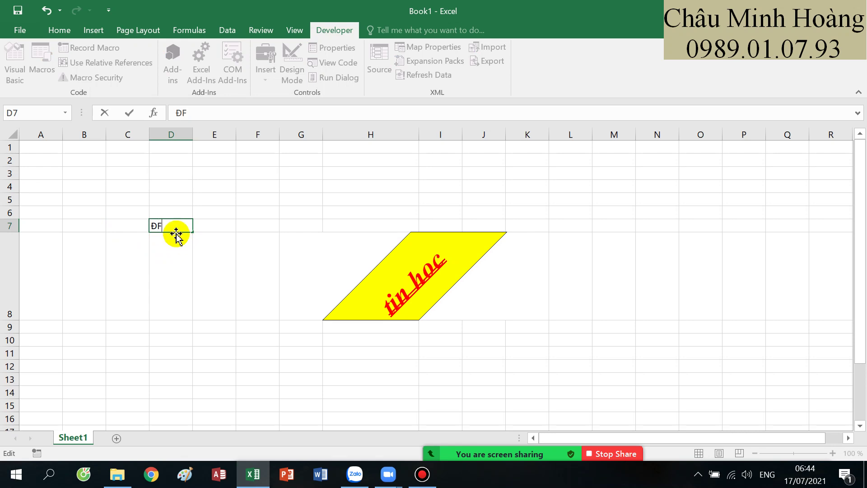
left_click_drag(166, 226, 136, 223)
type("DRGH")
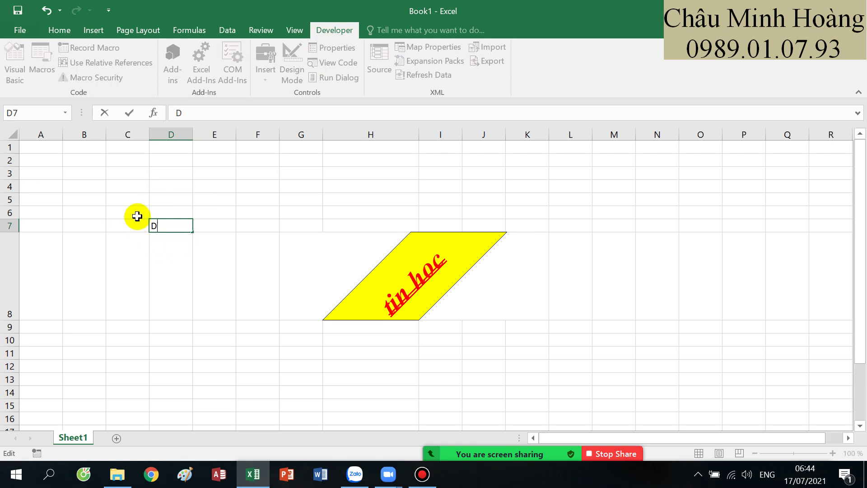
left_click(171, 223)
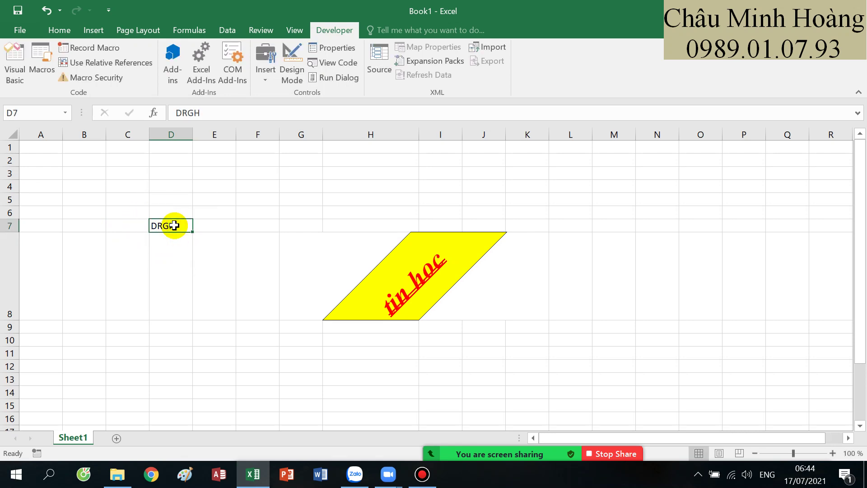
key("ctrl+q")
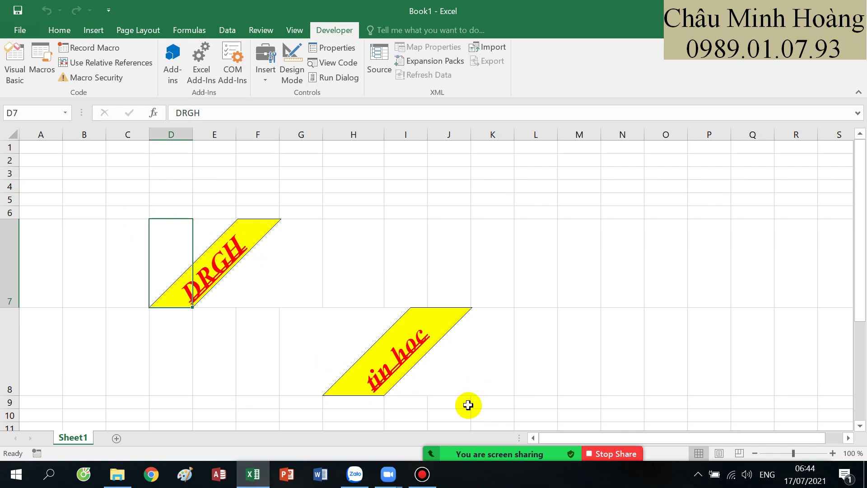
left_click(425, 478)
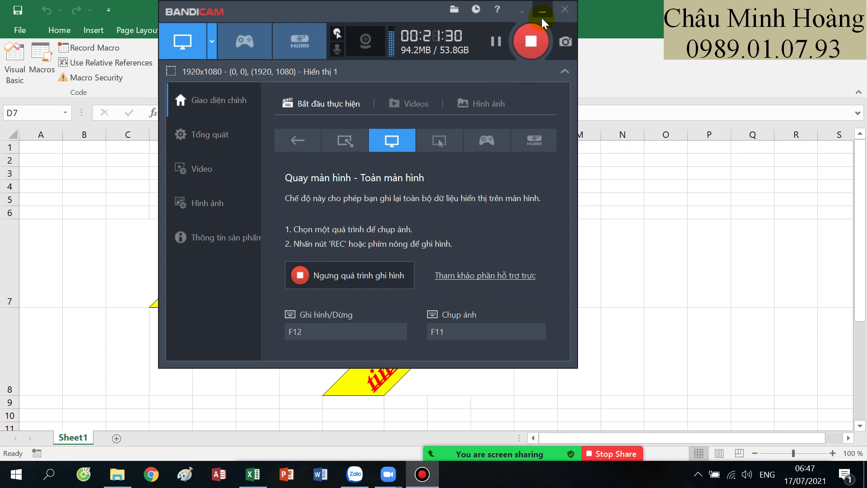
left_click(542, 17)
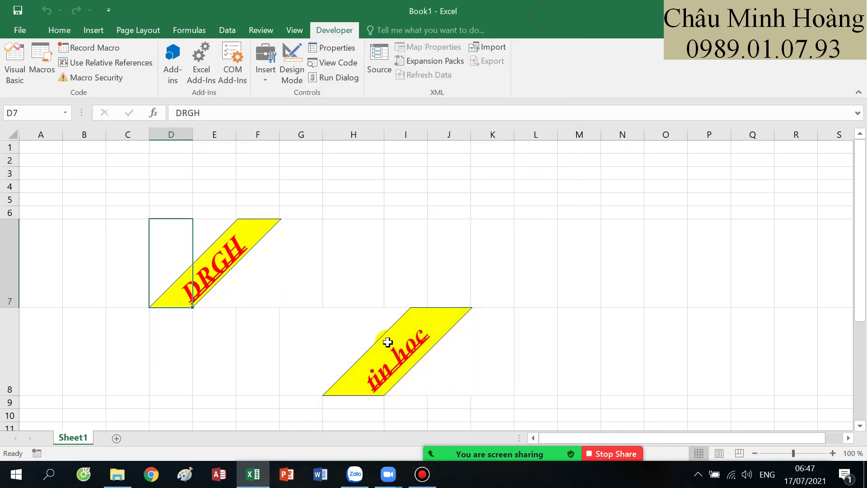
left_click(374, 325)
left_click(333, 276)
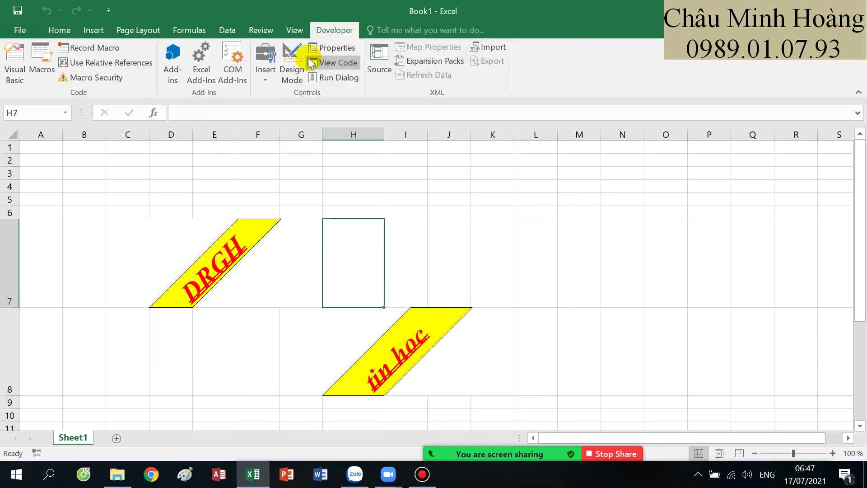
left_click(288, 66)
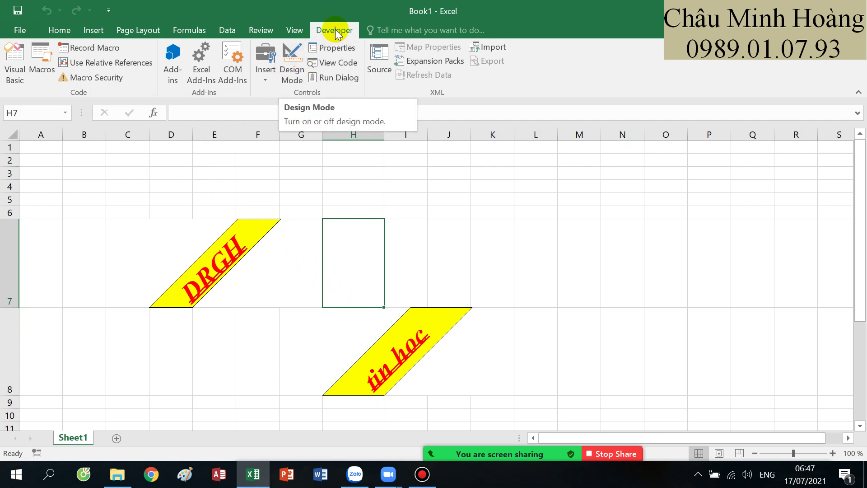
Open the Visual Basic editor with only the Project Explorer shown, widened enough to read the full project names
left_click(9, 83)
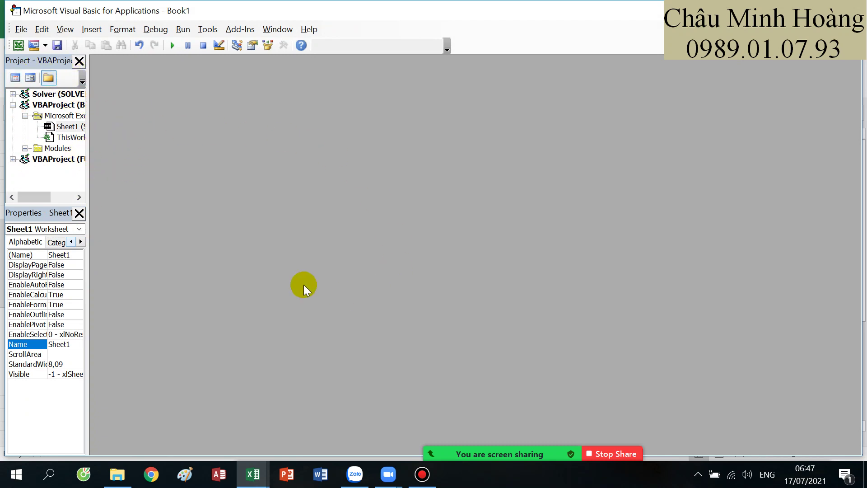
left_click(79, 62)
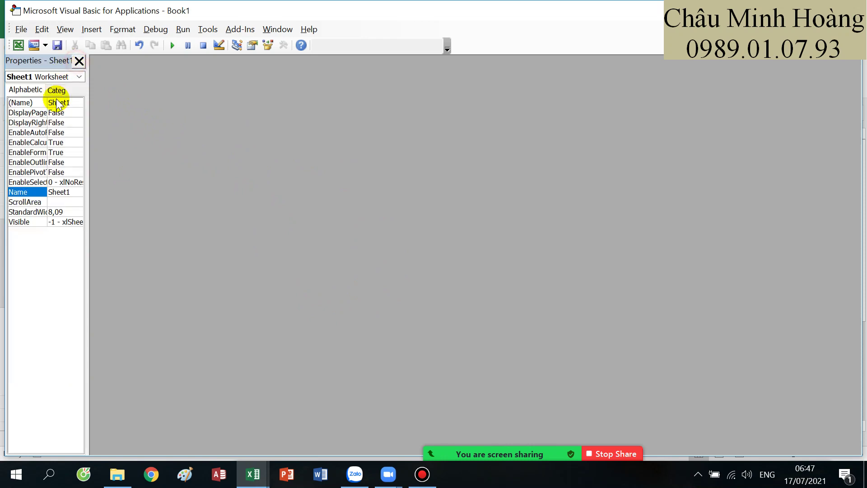
left_click(79, 61)
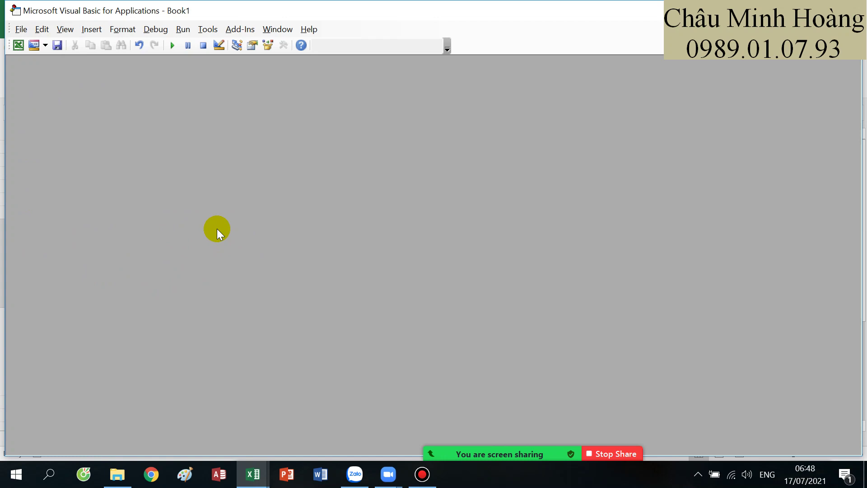
key("ctrl+r")
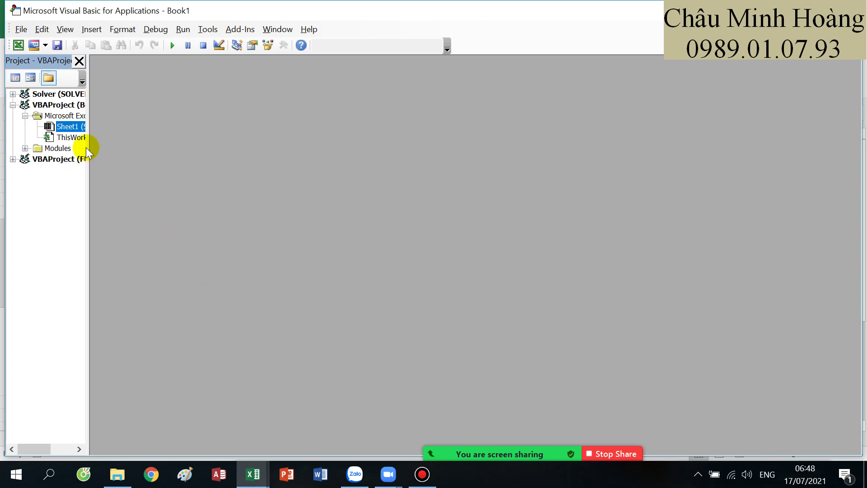
left_click_drag(88, 149, 148, 153)
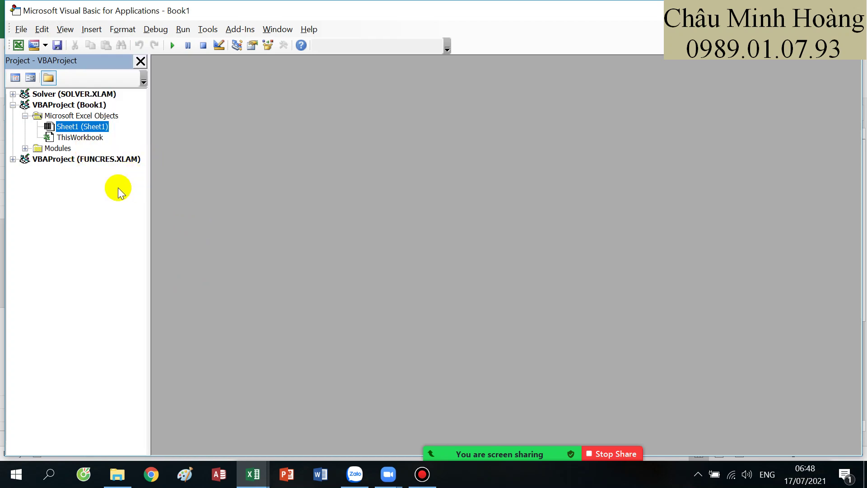
Expand the Modules folder of Book1's project and open Module1's code in a maximized window
left_click(59, 148)
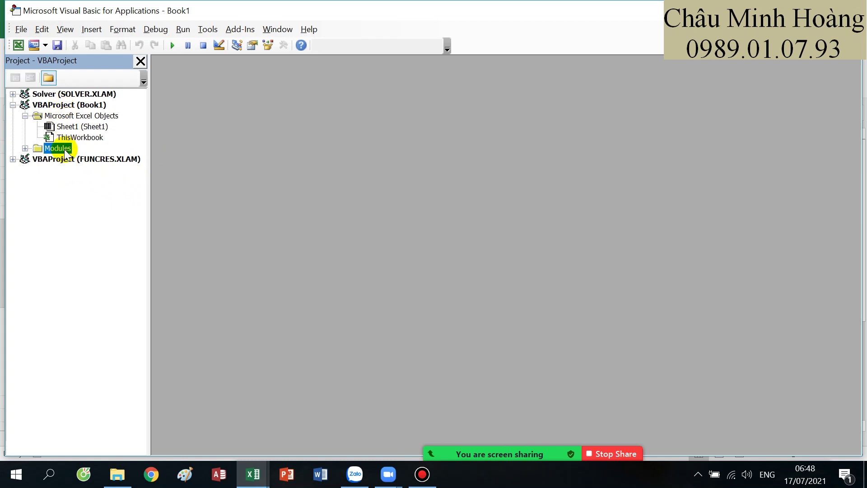
double_click(66, 150)
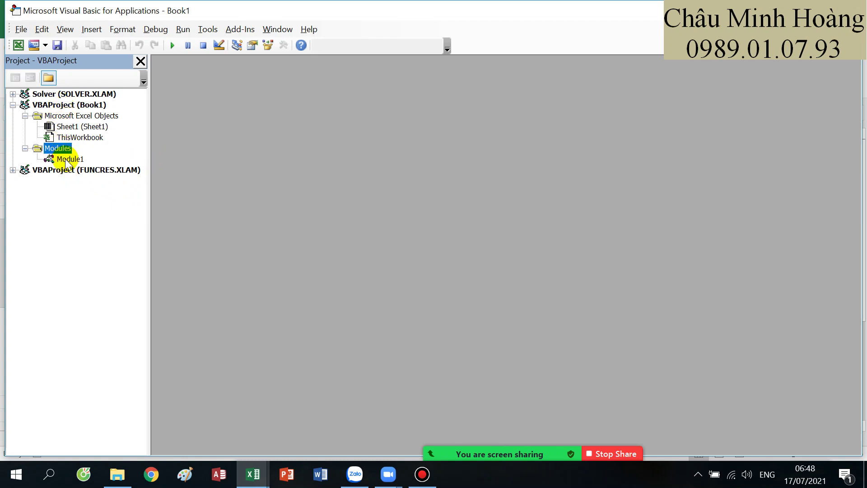
double_click(66, 161)
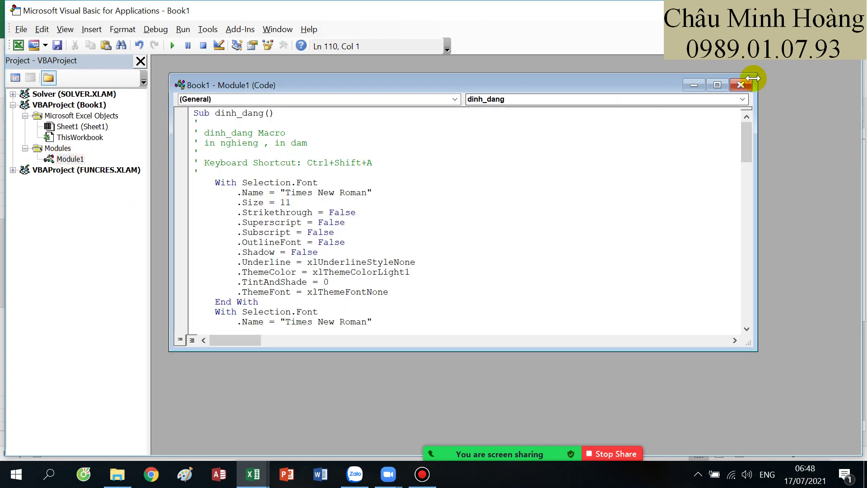
left_click(719, 85)
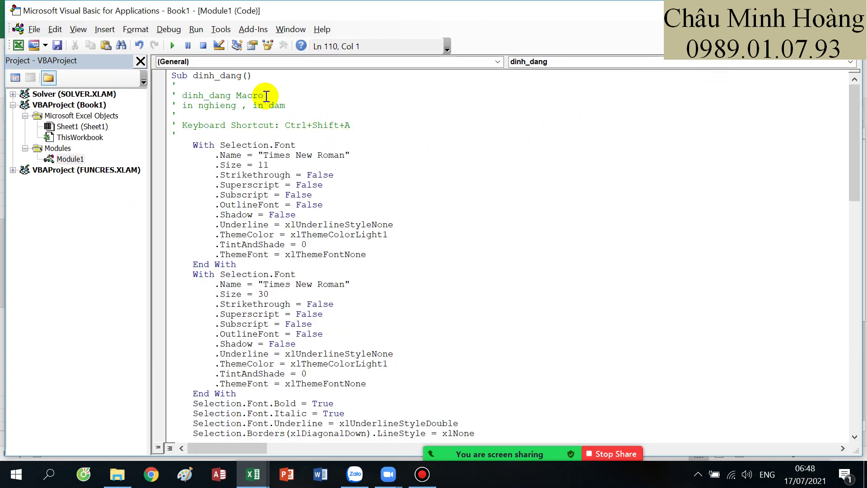
Examine the recorded dinh_dang macro code from beginning to end, and close the code window
left_click(204, 84)
left_click_drag(220, 89, 387, 334)
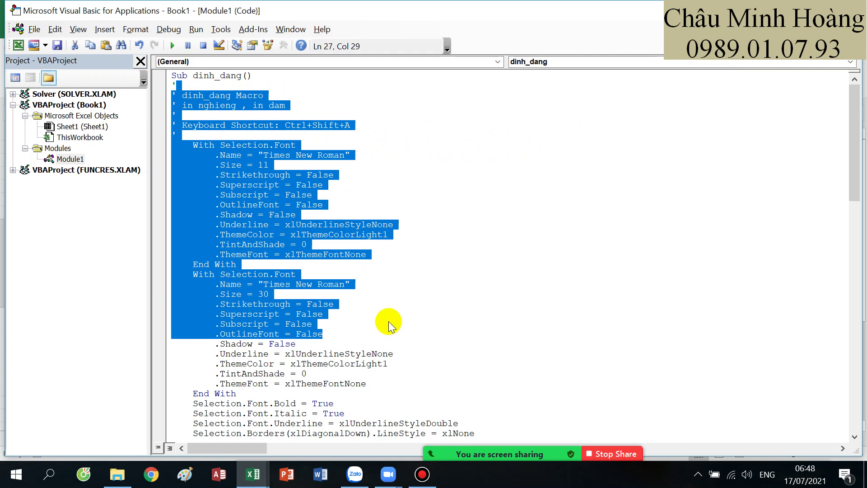
left_click(388, 294)
scroll(387, 271, "down", 19)
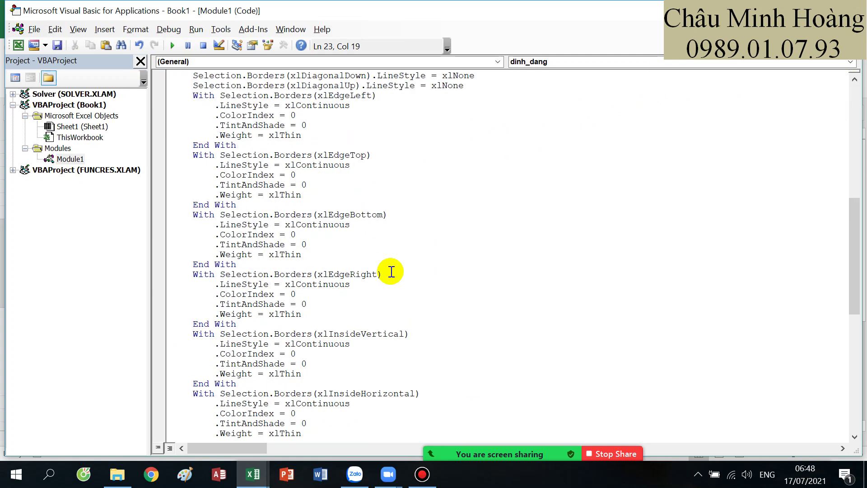
scroll(391, 272, "down", 5)
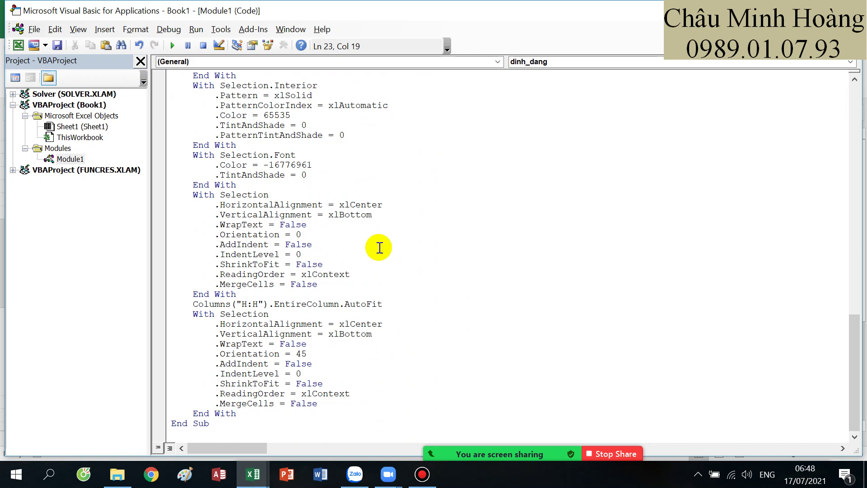
scroll(362, 210, "up", 5)
scroll(363, 210, "up", 20)
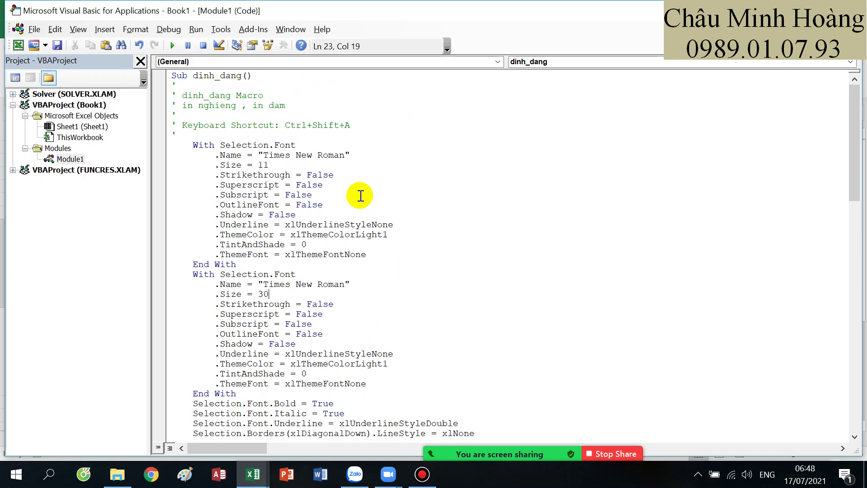
scroll(359, 195, "down", 6)
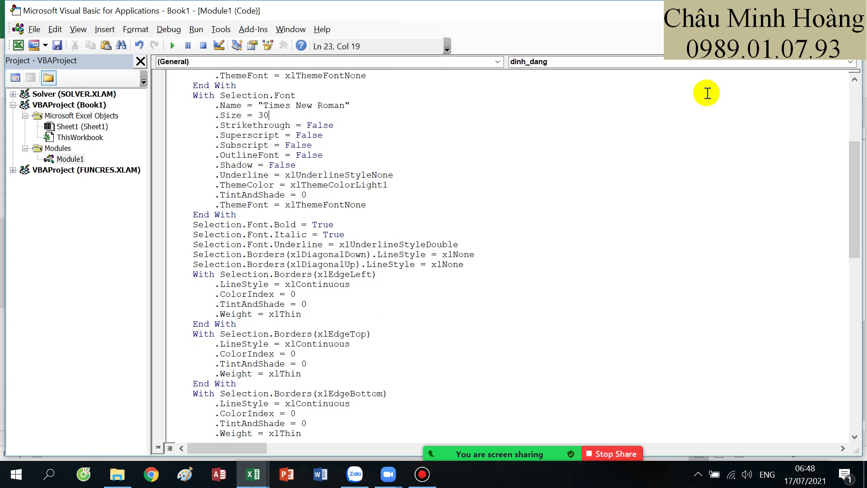
key("ctrl+F4")
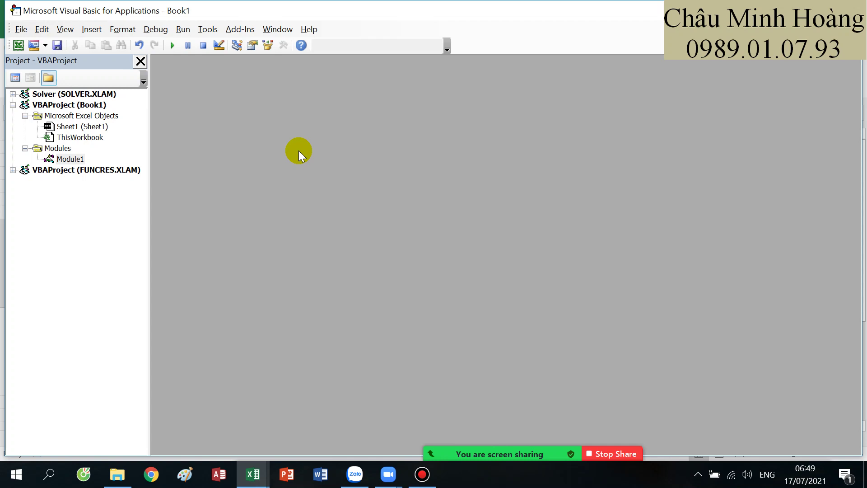
Export Module1 of Book1's project to the Documents folder as a Basic file named marco1
left_click(71, 160)
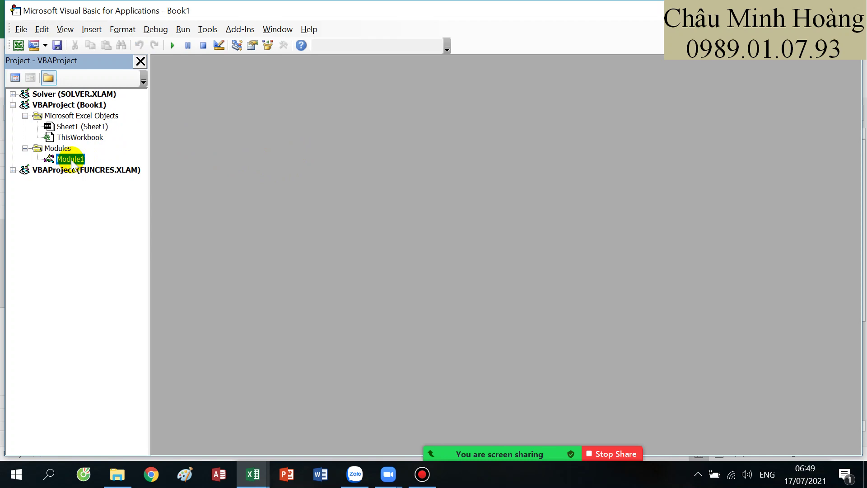
right_click(72, 165)
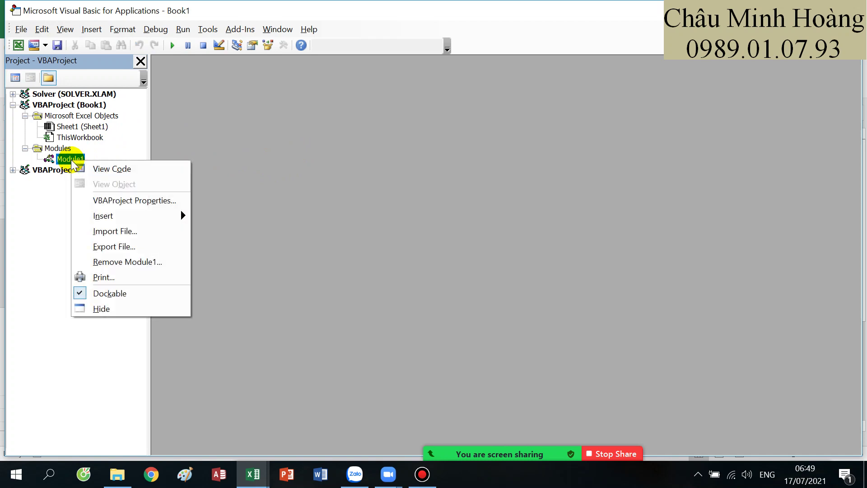
left_click(136, 247)
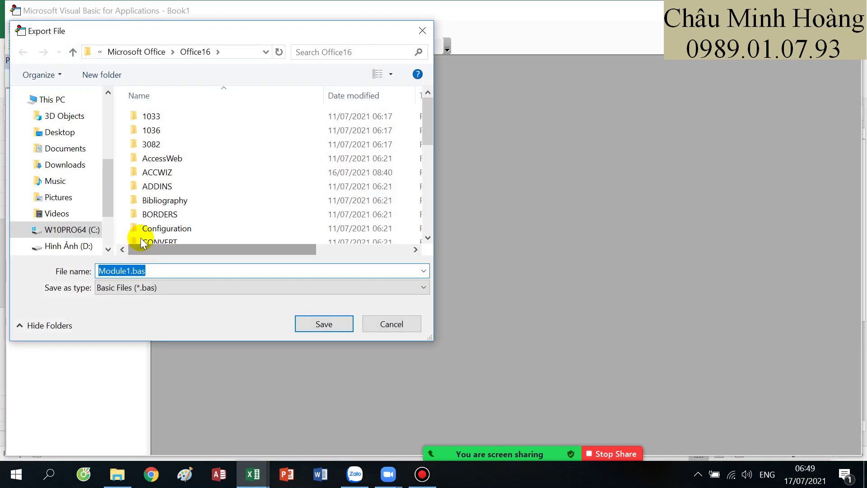
left_click(73, 166)
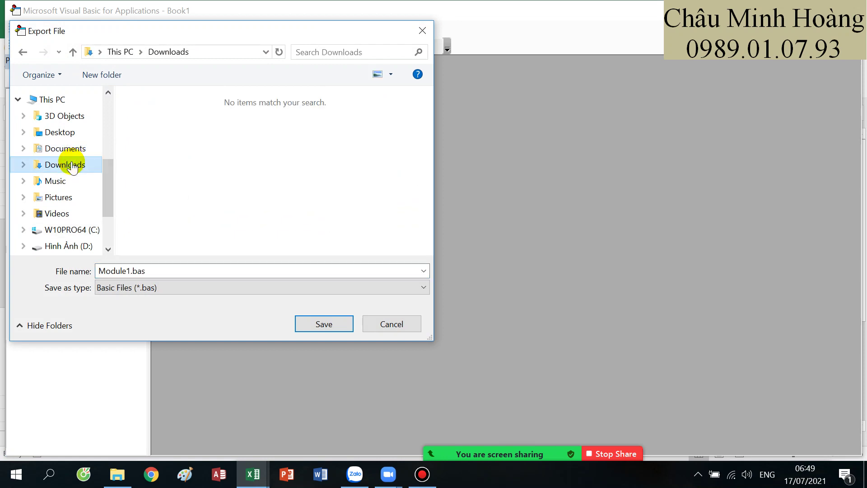
left_click(74, 153)
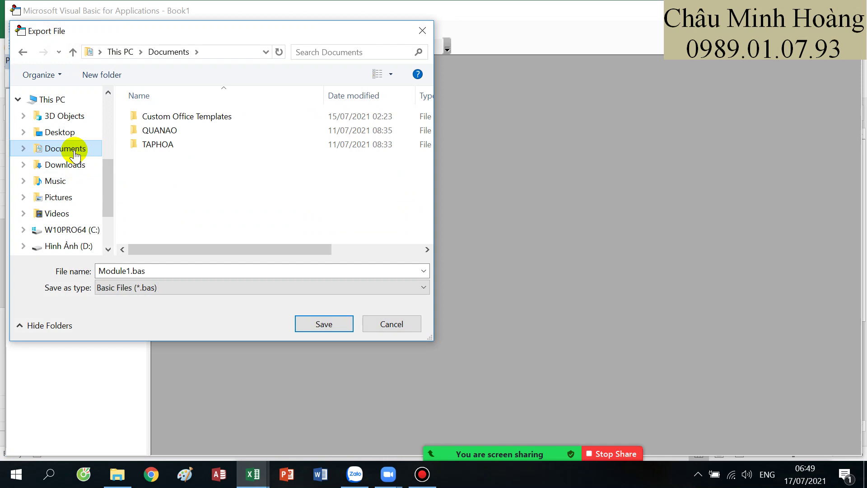
left_click_drag(167, 273, 81, 269)
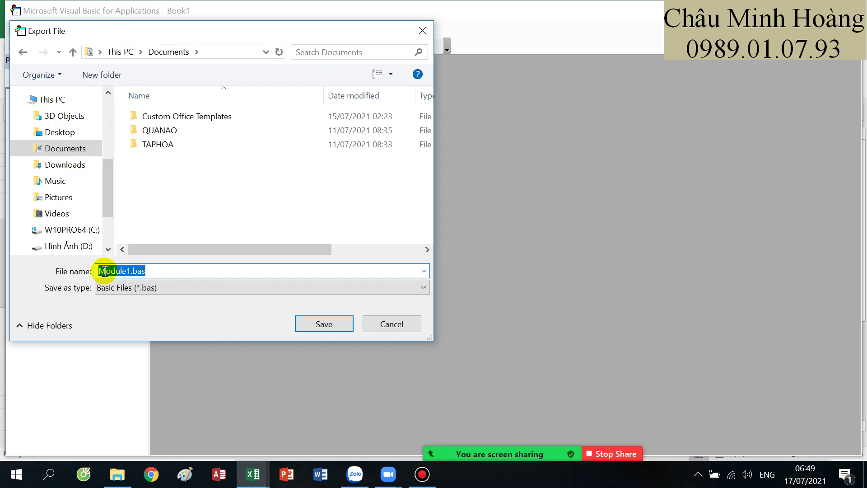
type("marco1")
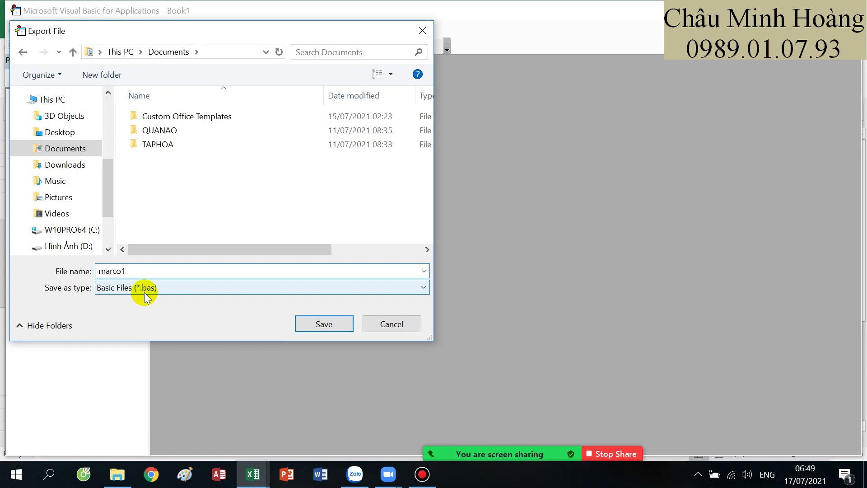
left_click(324, 324)
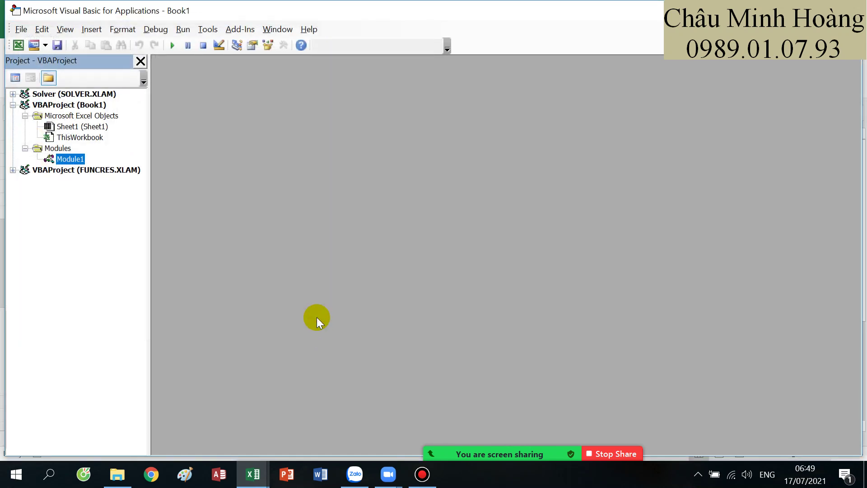
Reopen Module1's code and copy the entire dinh_dang macro
double_click(70, 159)
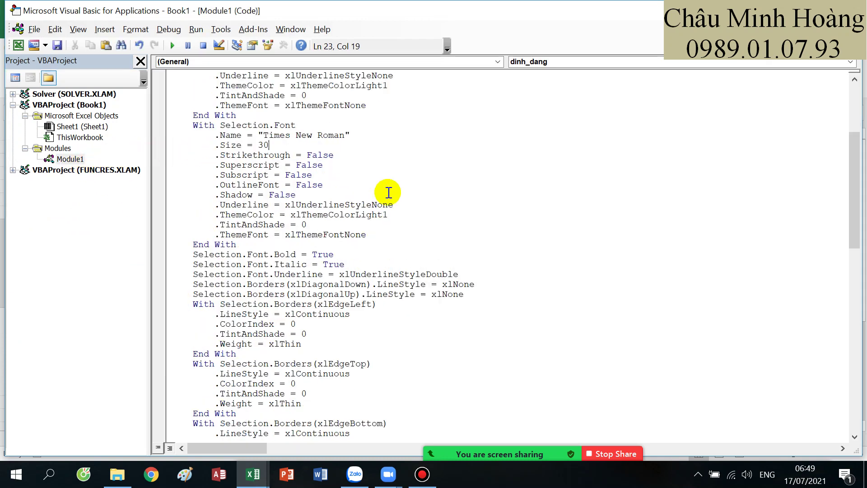
scroll(388, 192, "up", 7)
scroll(387, 188, "down", 10)
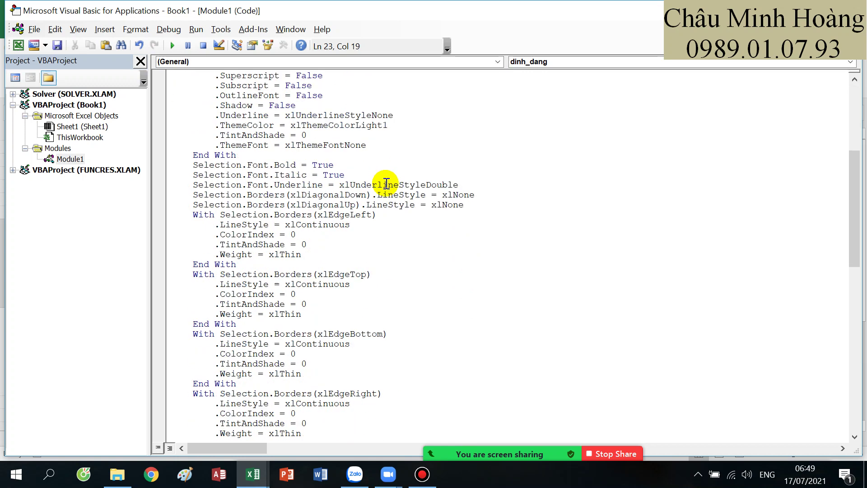
scroll(386, 183, "down", 16)
left_click(382, 179)
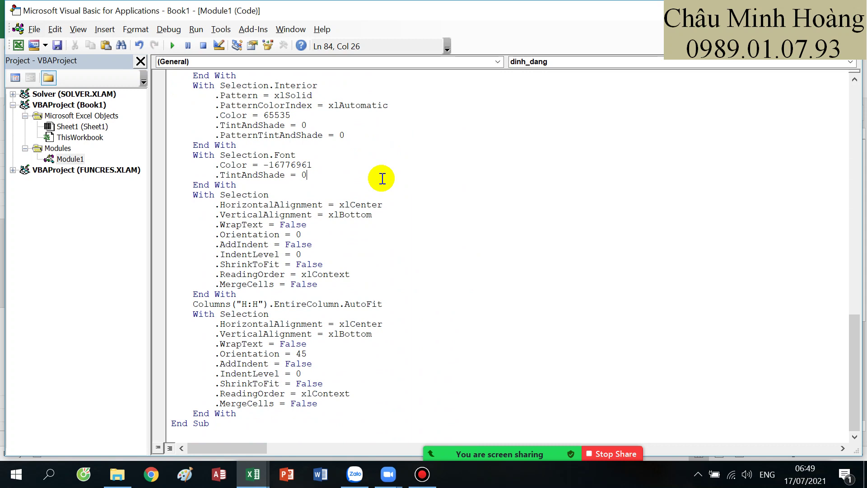
key("ctrl+a")
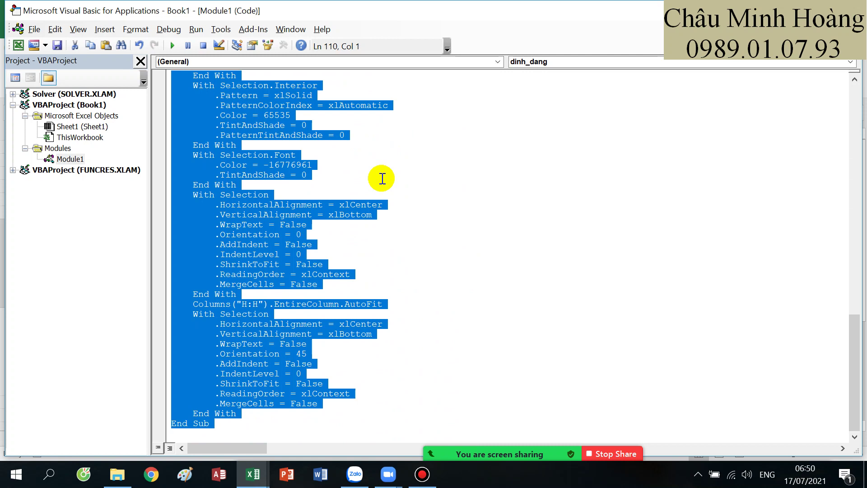
Switch to File Explorer, open the Documents folder, and share that window in the Zoom meeting
left_click(118, 481)
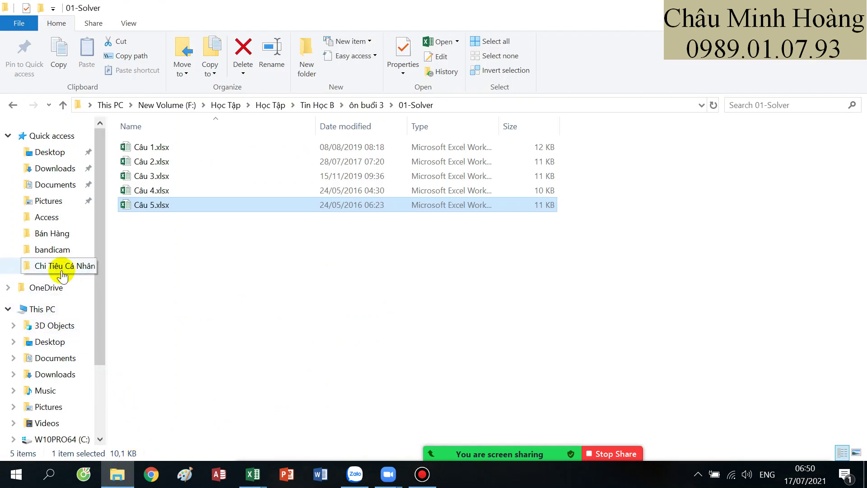
left_click(46, 185)
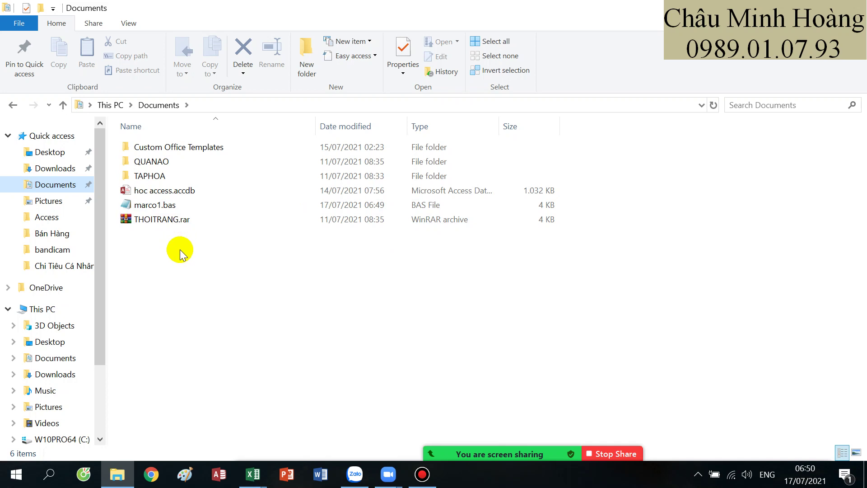
mouse_move(544, 453)
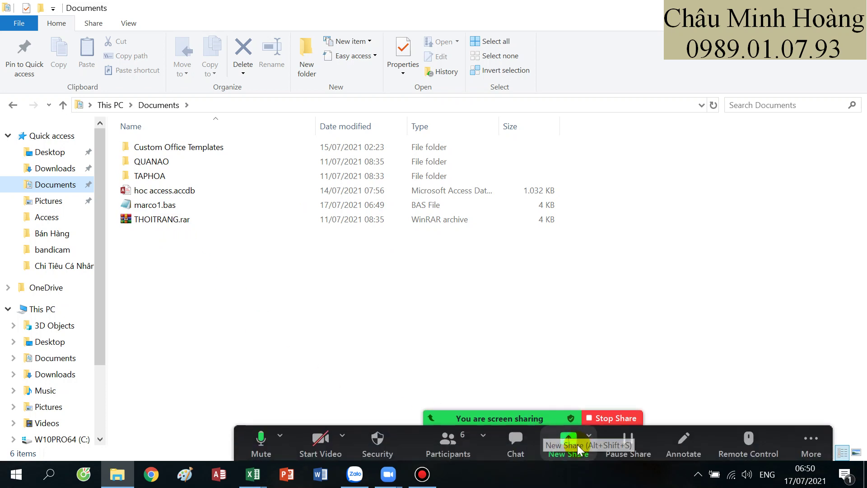
left_click(570, 444)
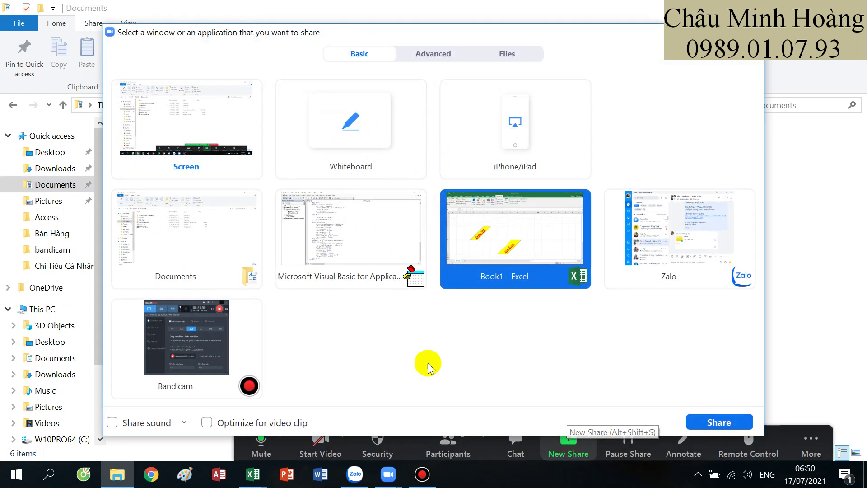
double_click(229, 244)
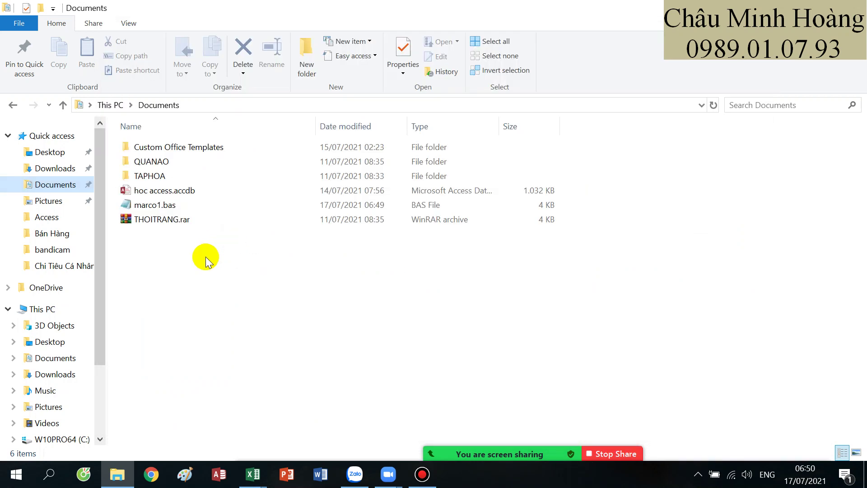
Delete the THOITRANG.rar archive and the QUANAO and TAPHOA folders from Documents
left_click(166, 219)
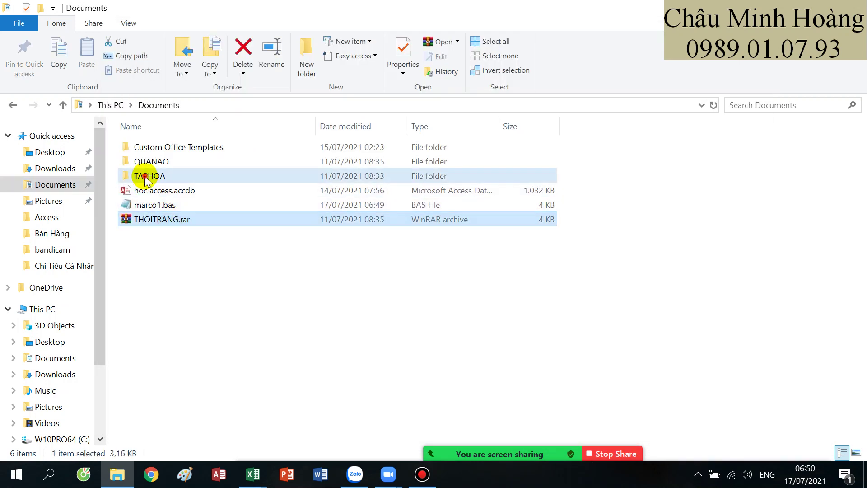
left_click(149, 163, "ctrl")
key("Delete")
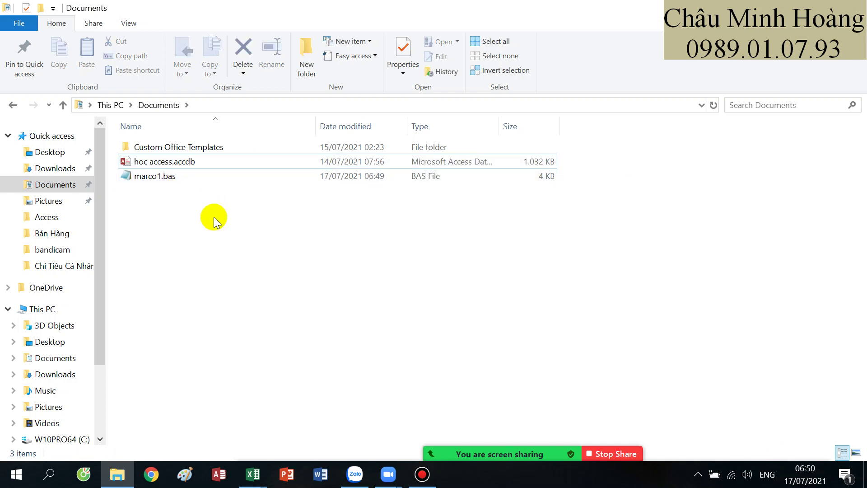
Create a new text document named vd1.txt in the Documents folder
right_click(214, 221)
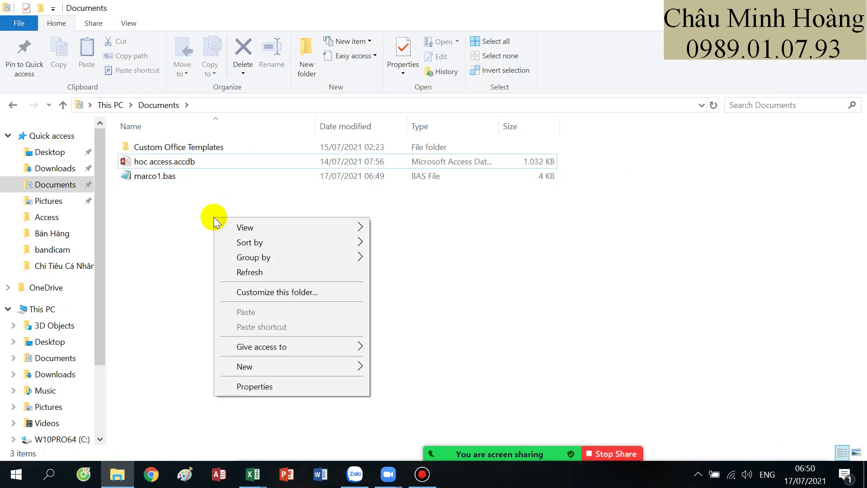
mouse_move(276, 367)
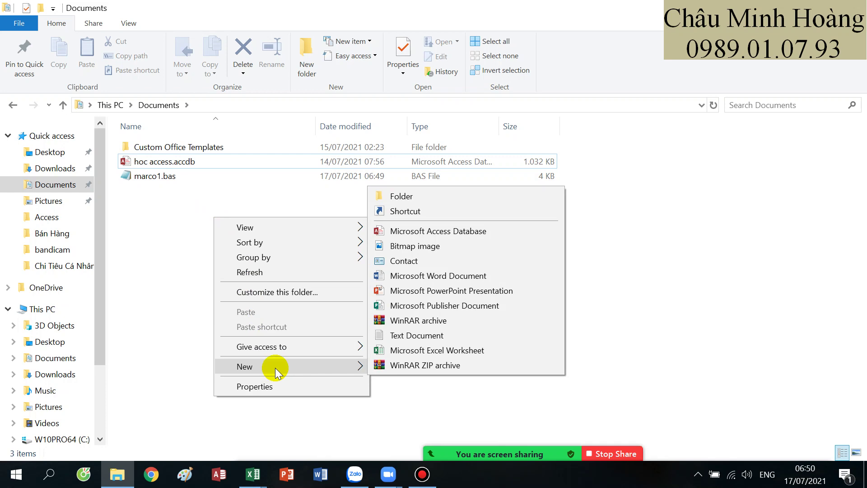
left_click(429, 338)
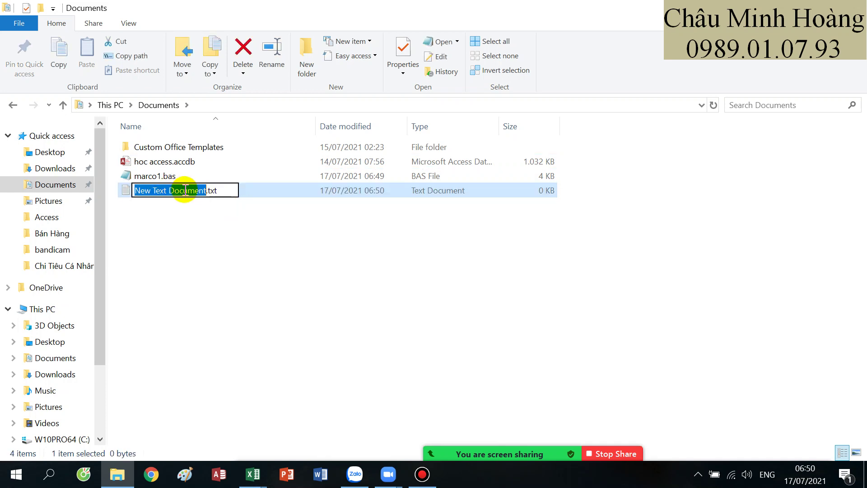
type("vd1")
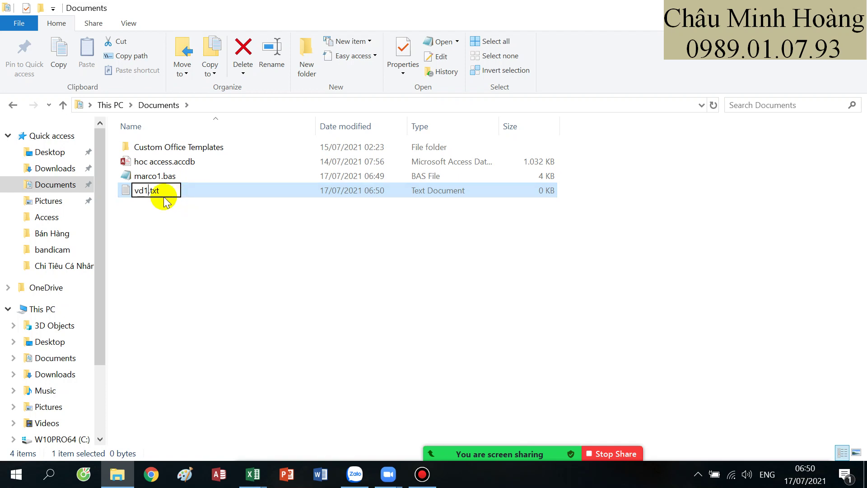
Paste the copied macro code into vd1.txt in Notepad, and close the file with its changes saved
double_click(201, 192)
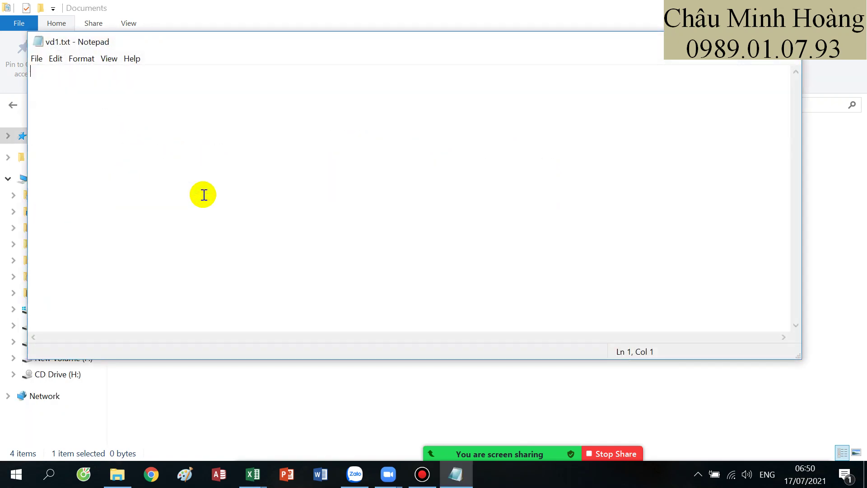
key("ctrl+v")
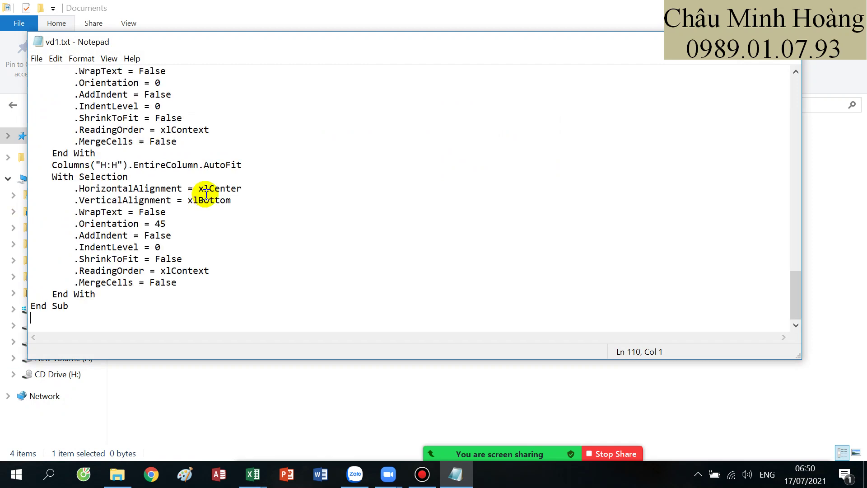
left_click(791, 41)
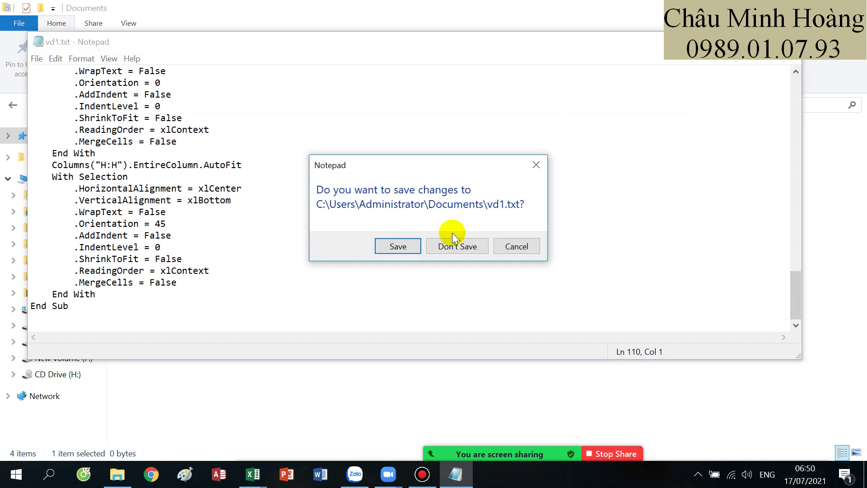
left_click(400, 246)
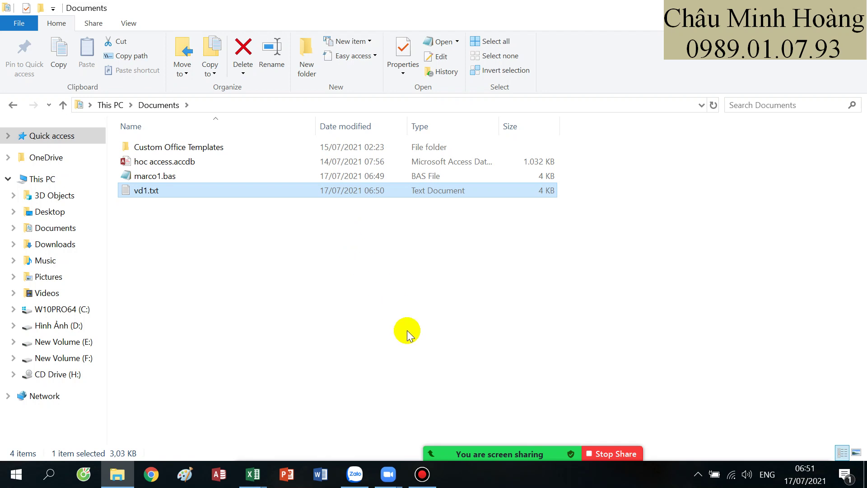
left_click(422, 475)
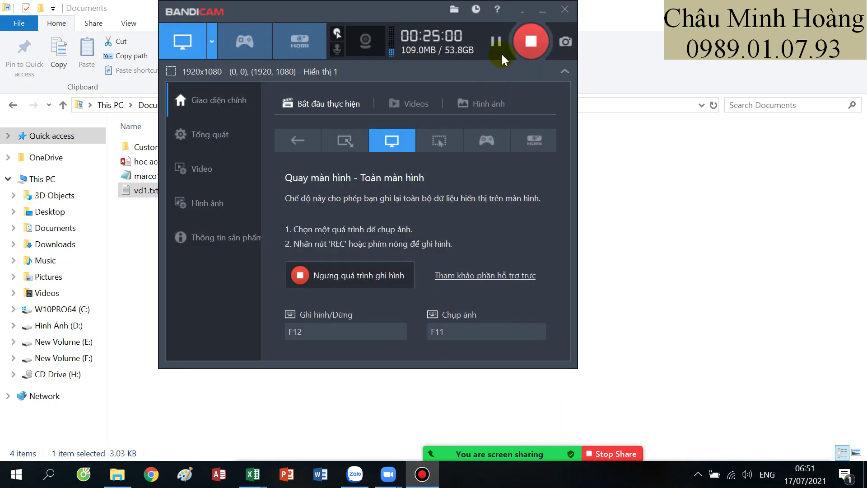
left_click(542, 15)
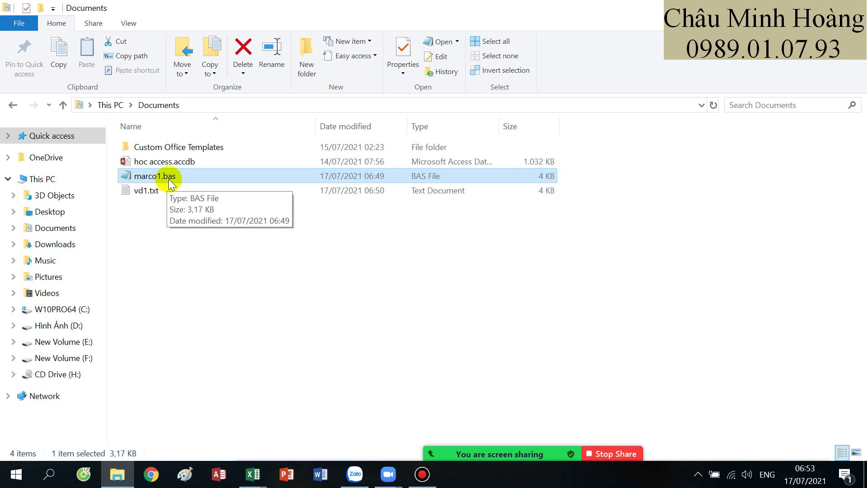
Display the Documents folder's contents as large icons and select the marco1.bas file
key("ctrl+shift+4")
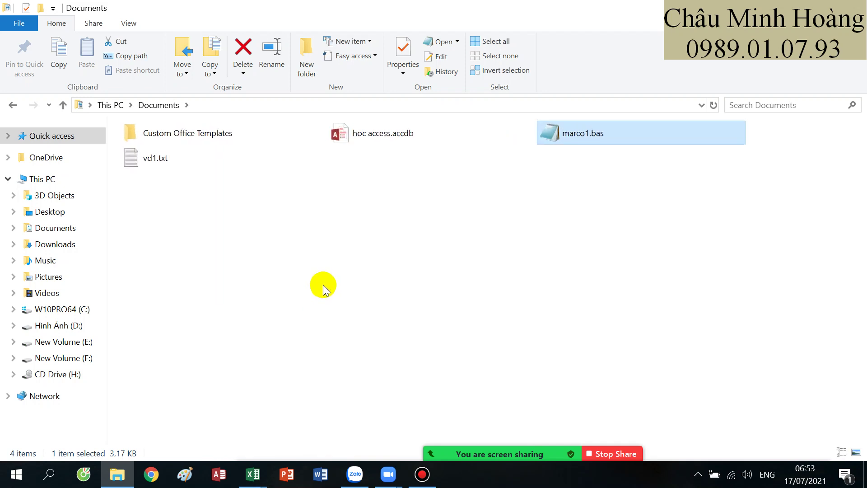
key("ctrl+shift+2")
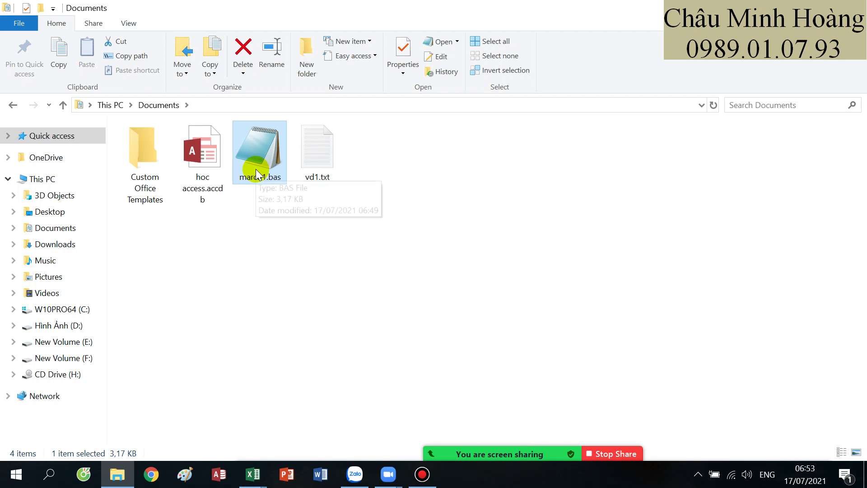
right_click(454, 220)
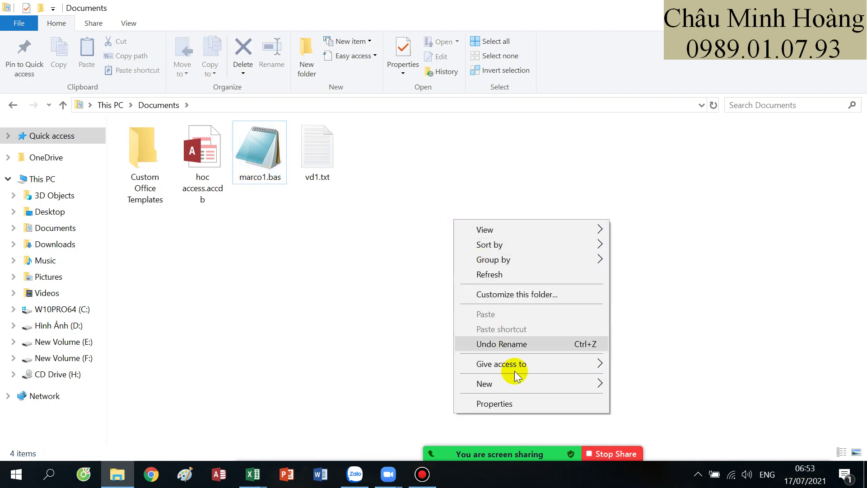
mouse_move(516, 384)
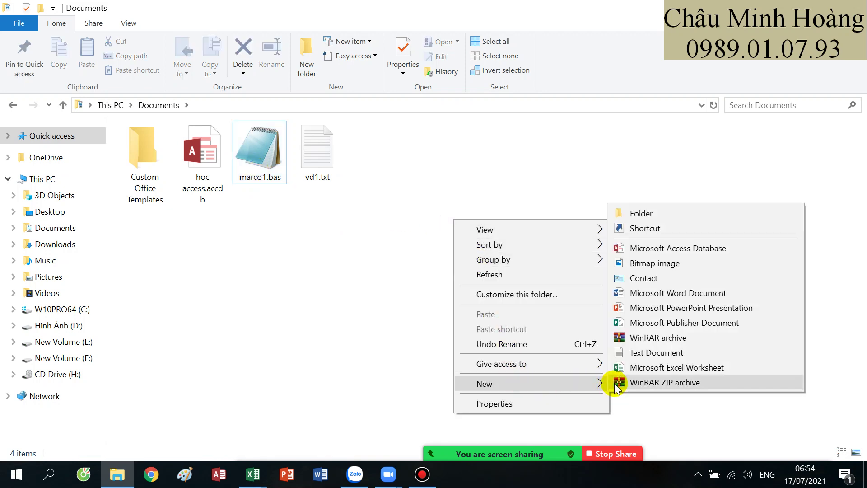
left_click(523, 184)
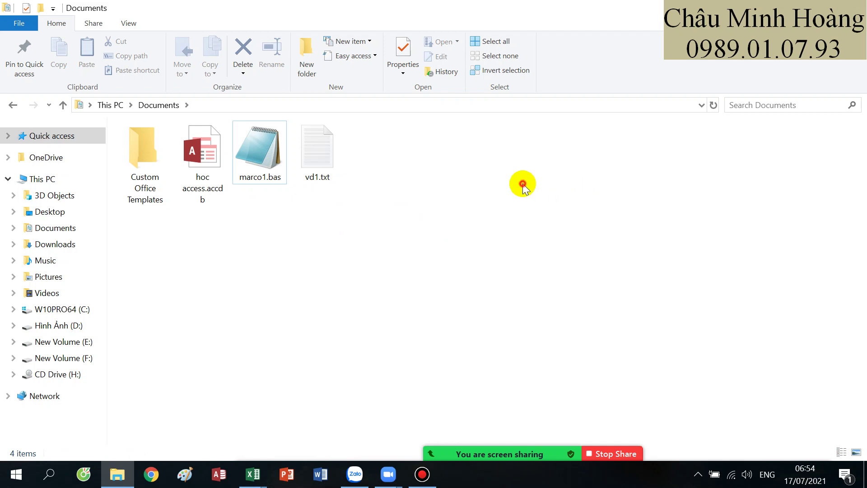
left_click(249, 172)
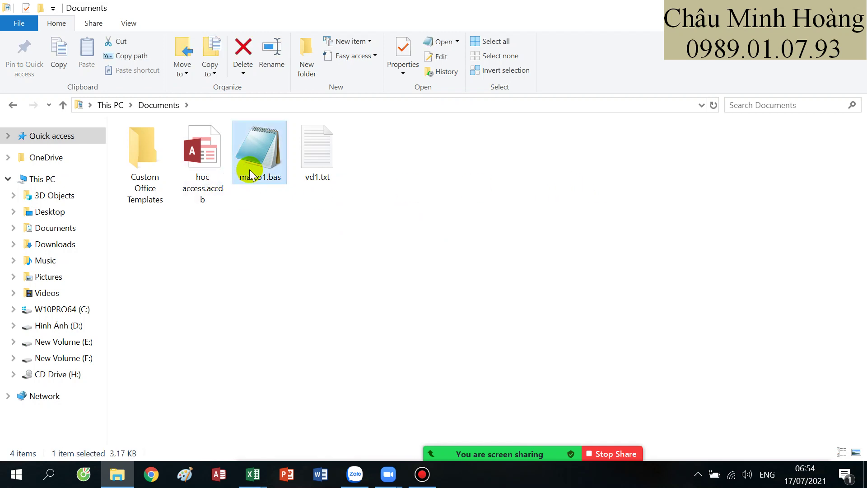
Examine the extended list of programs offered for opening marco1.bas, and dismiss it without choosing one
right_click(256, 164)
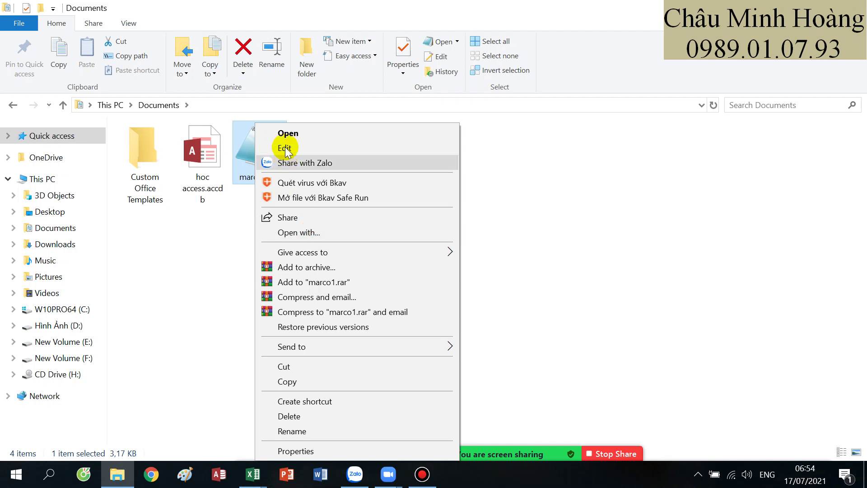
left_click(300, 239)
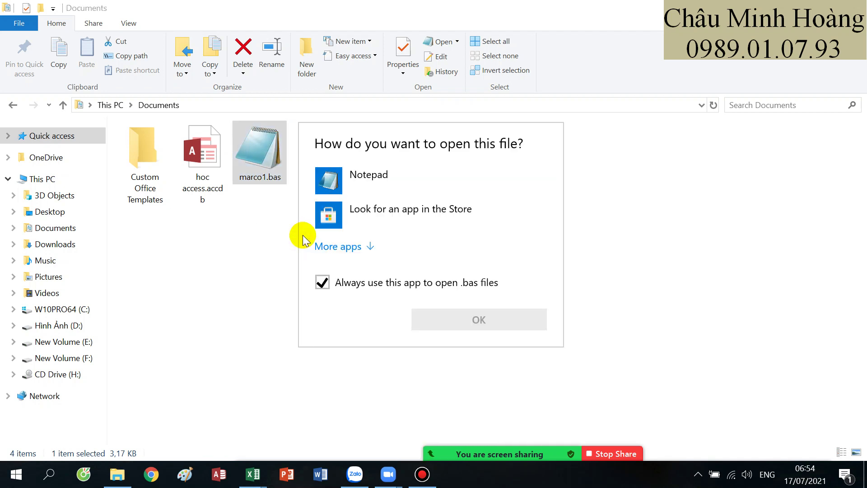
left_click(449, 132)
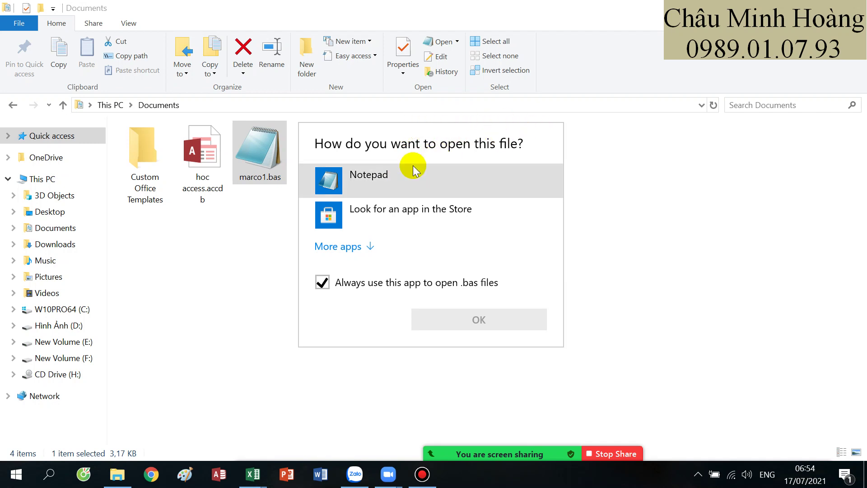
left_click(355, 248)
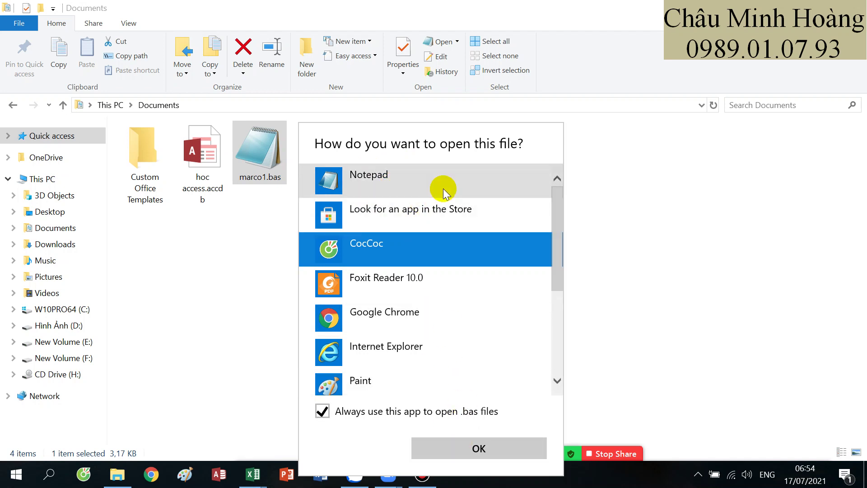
left_click(402, 135)
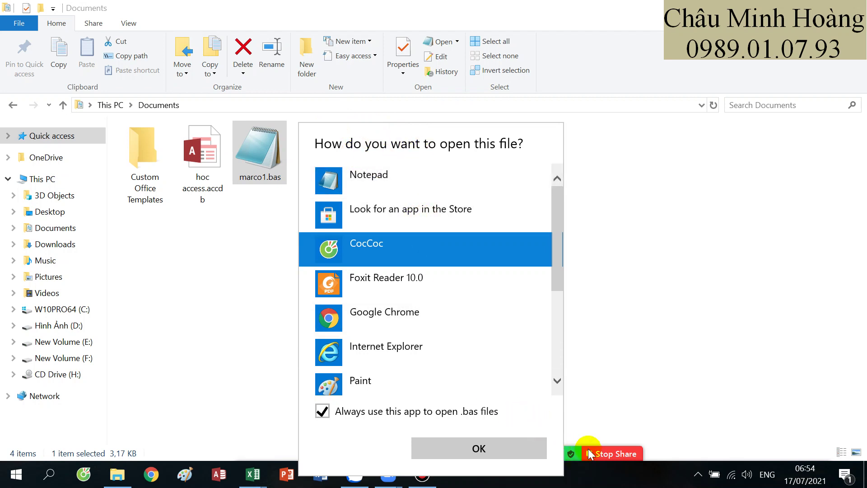
left_click(616, 406)
Start a new screen share of the Documents window in the Zoom meeting
mouse_move(593, 437)
left_click(569, 448)
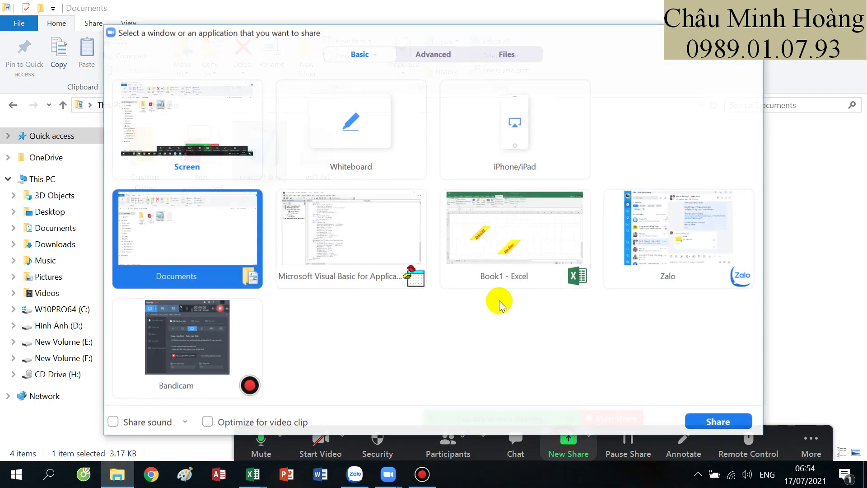
double_click(216, 236)
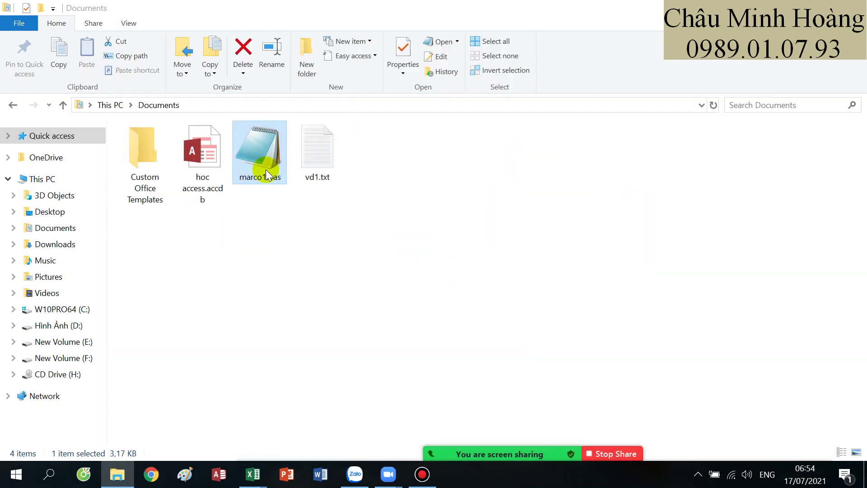
Show the additional programs for opening marco1.bas again, leaving the file's default program unchosen
right_click(265, 151)
left_click(345, 232)
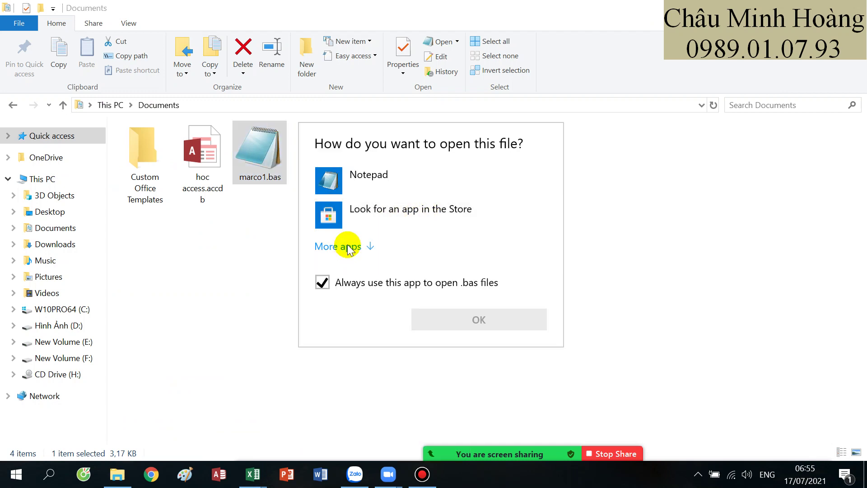
left_click(348, 247)
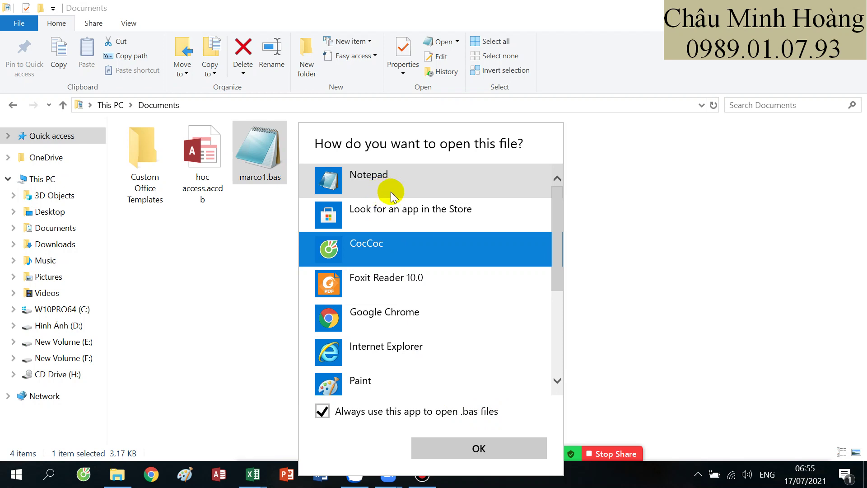
key("Escape")
left_click(422, 474)
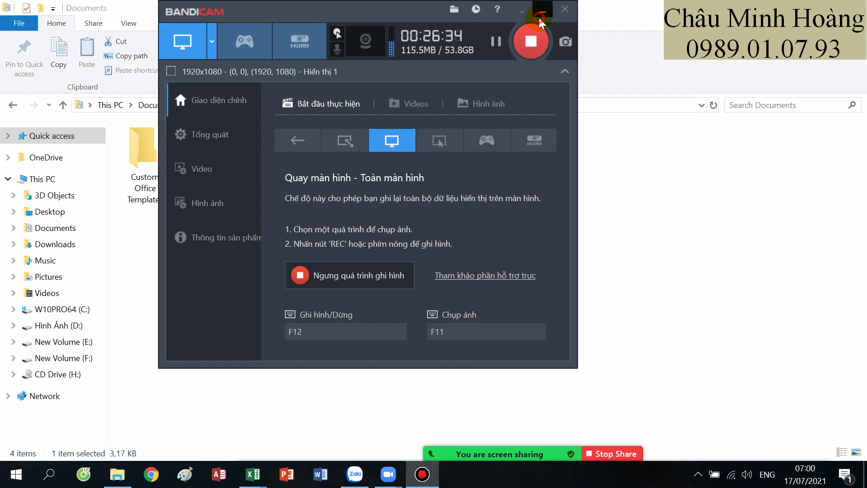
left_click(539, 15)
Switch to the Book1 workbook in Excel, view the Module1 code in the Visual Basic editor, and return to the worksheet
mouse_move(260, 480)
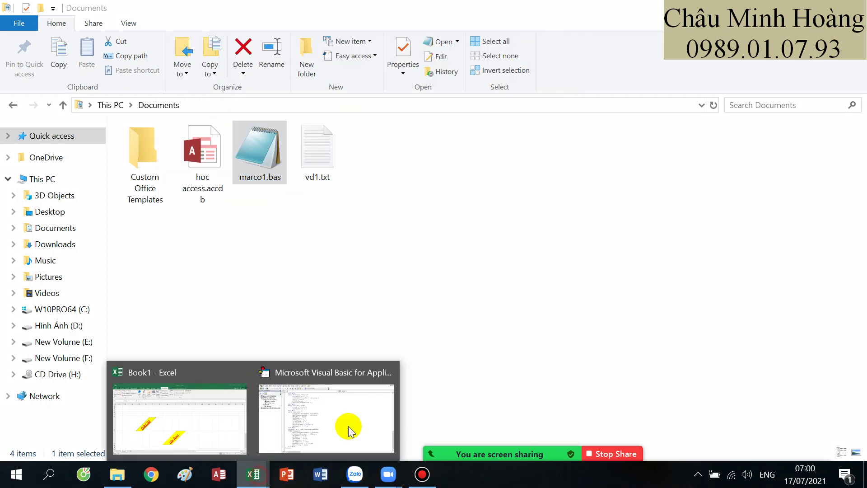
left_click(202, 397)
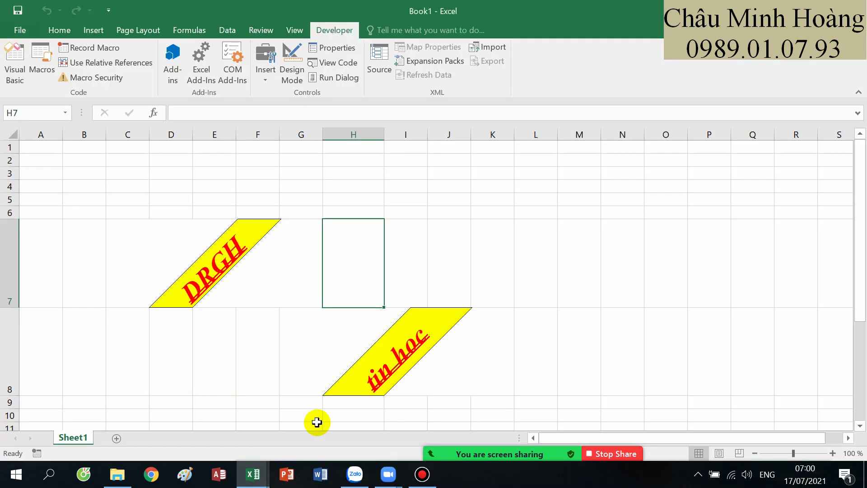
mouse_move(254, 473)
left_click(314, 425)
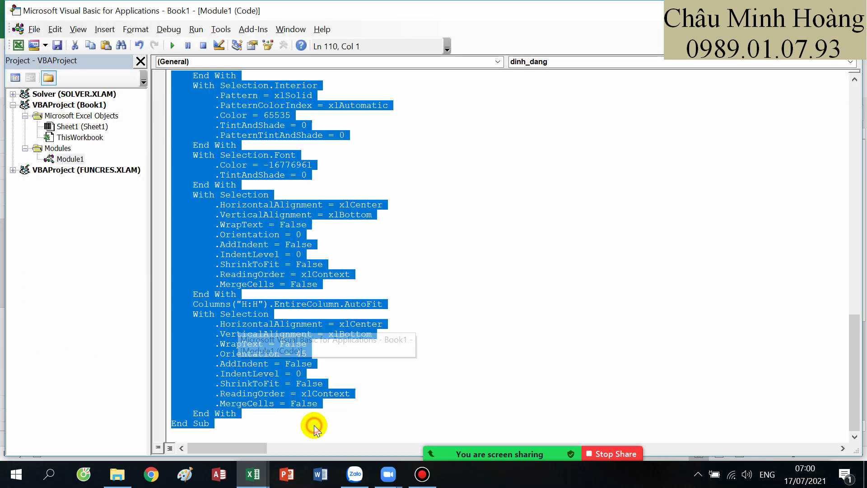
key("alt+F11")
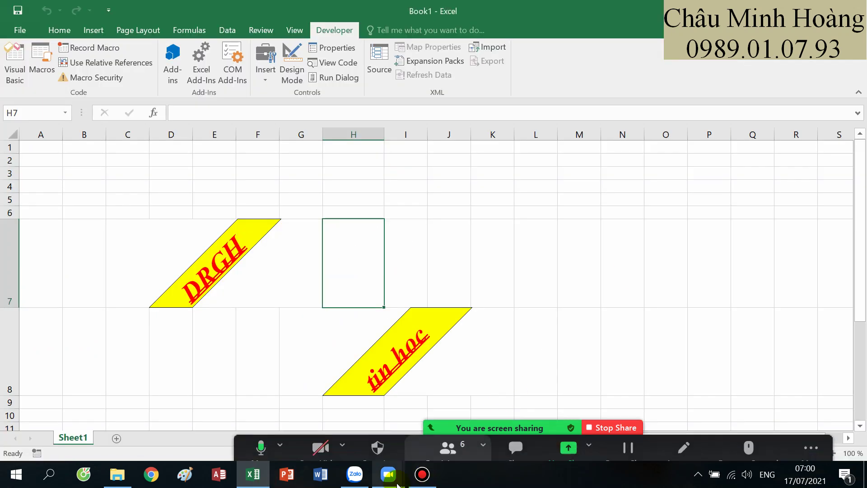
Switch the Zoom screen share to the Book1 Excel window
mouse_move(388, 475)
left_click(440, 400)
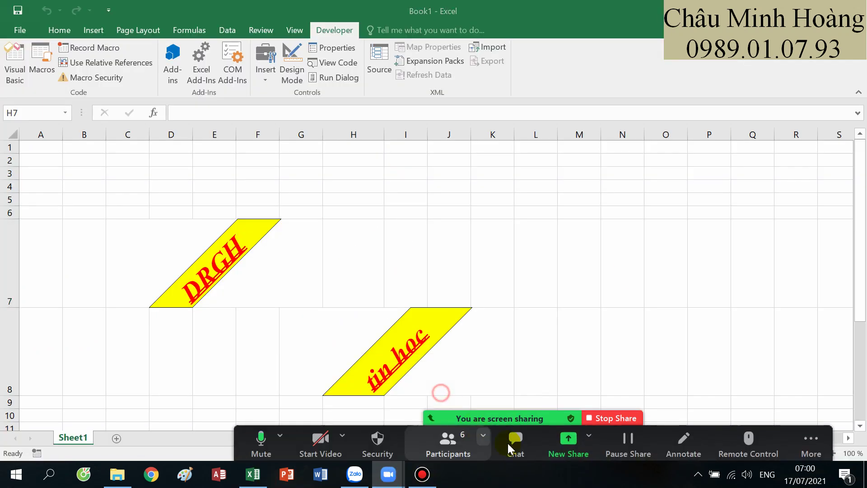
left_click(568, 442)
double_click(195, 242)
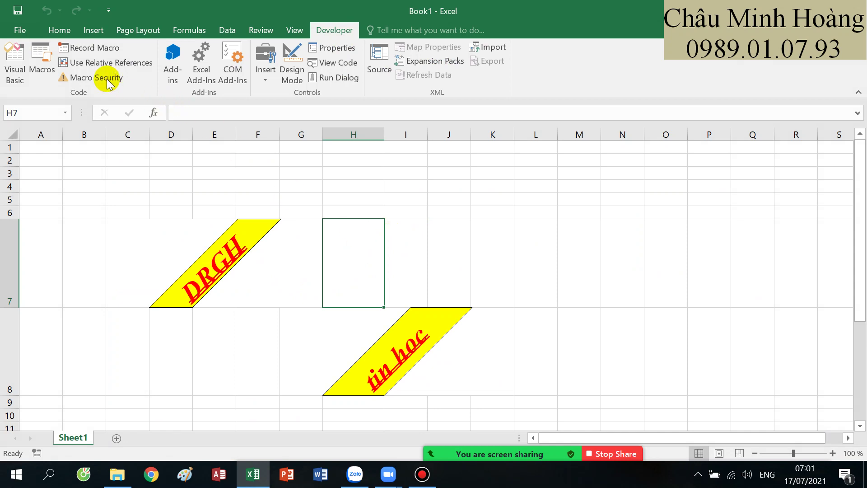
View the workbook's Info page and the macro code in the Visual Basic editor, and return to the worksheet
left_click(59, 31)
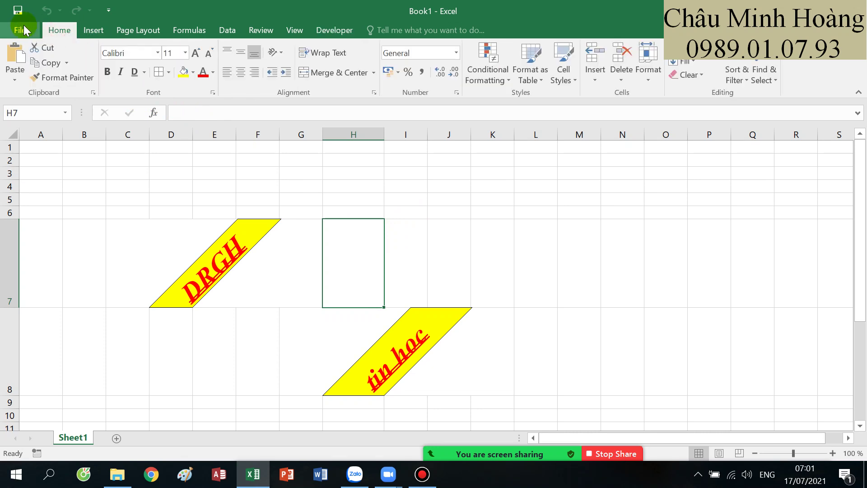
left_click(22, 29)
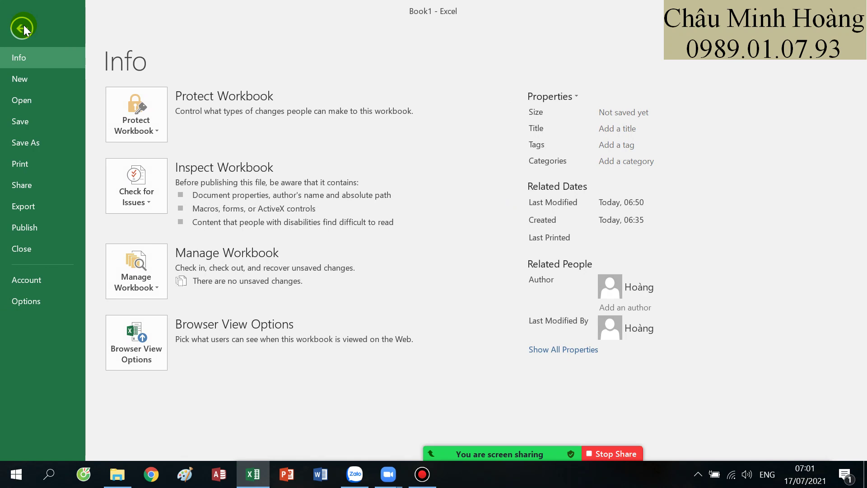
left_click(23, 28)
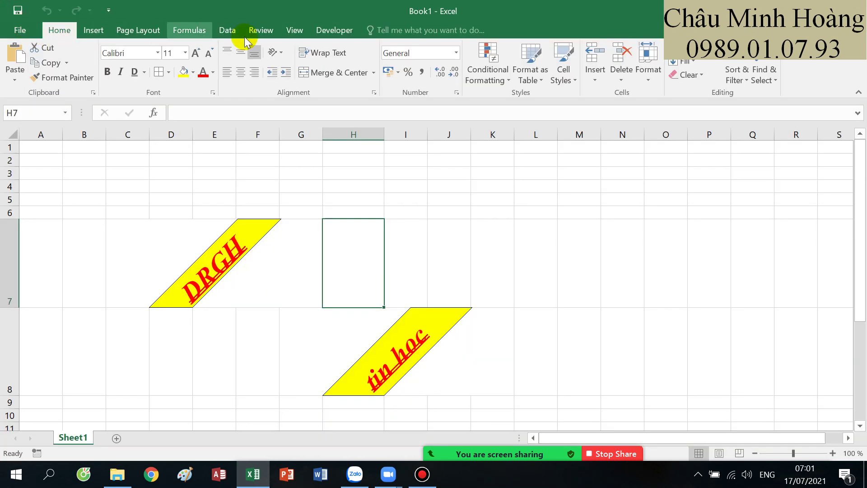
left_click(333, 31)
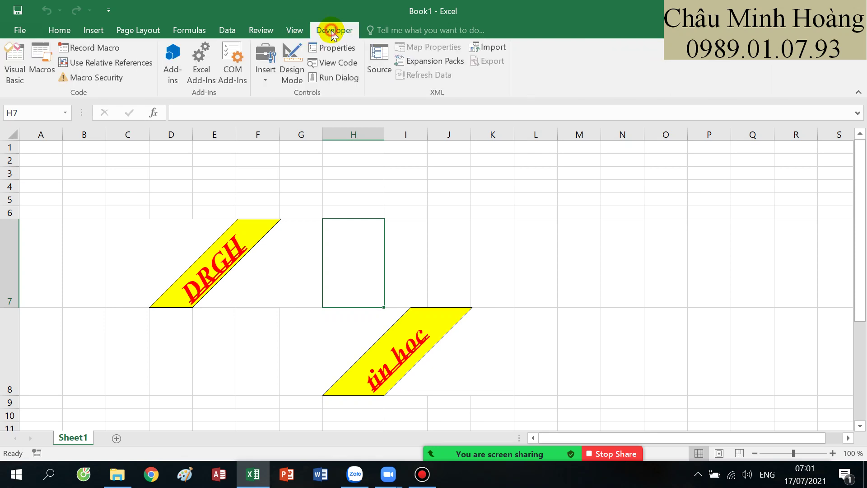
left_click(14, 63)
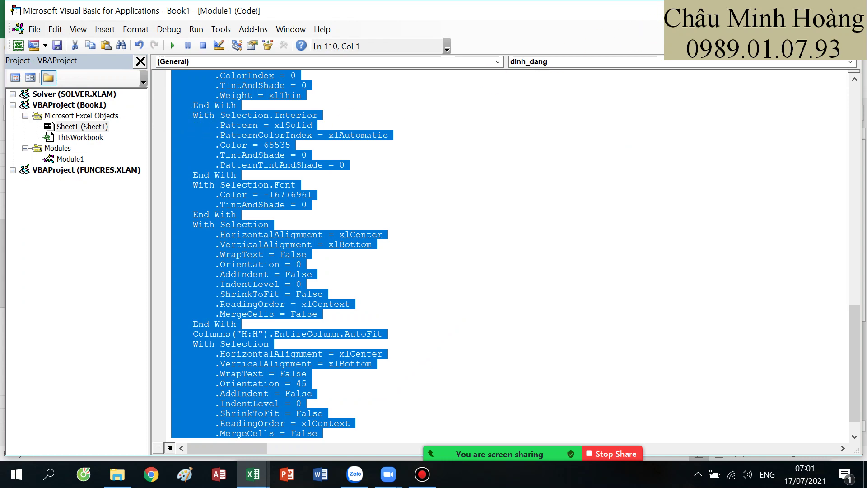
key("alt+F11")
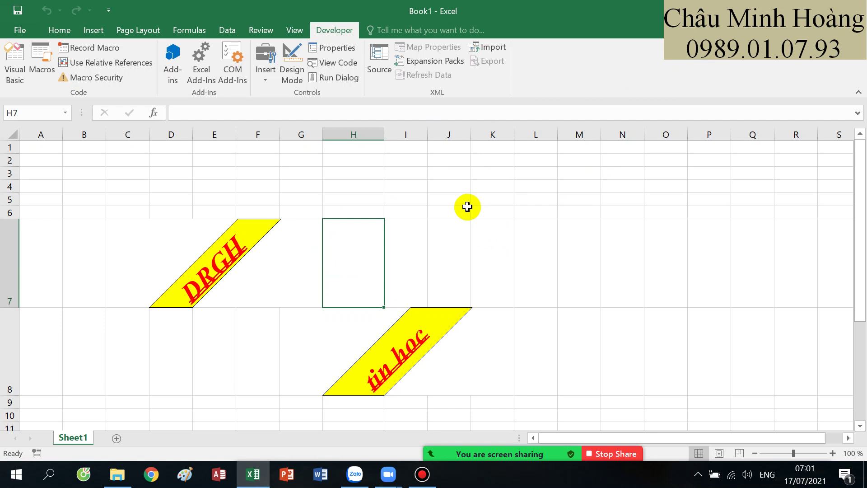
left_click(428, 481)
left_click(428, 481)
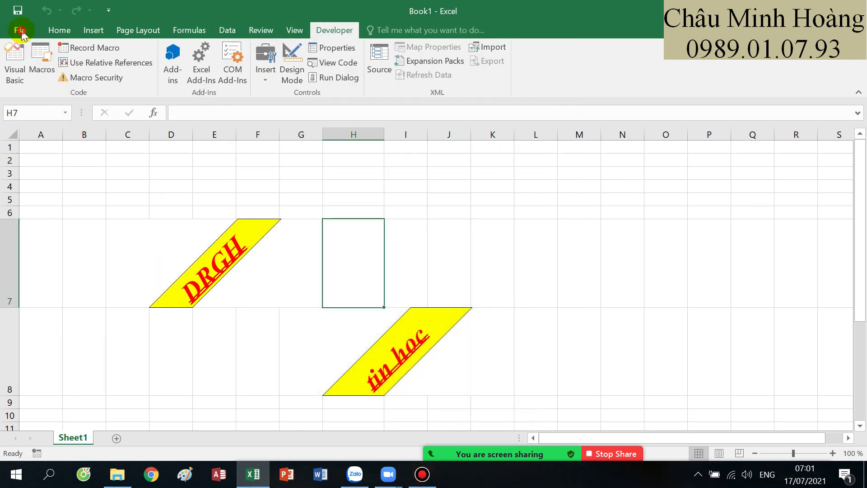
Save the workbook in Documents as the Excel Macro-Enabled Workbook Book1.xlsm, and close it
left_click(20, 30)
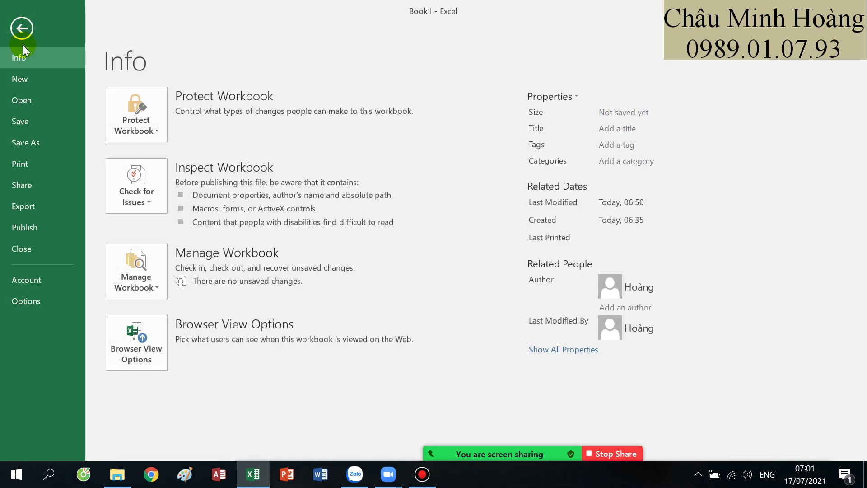
left_click(36, 148)
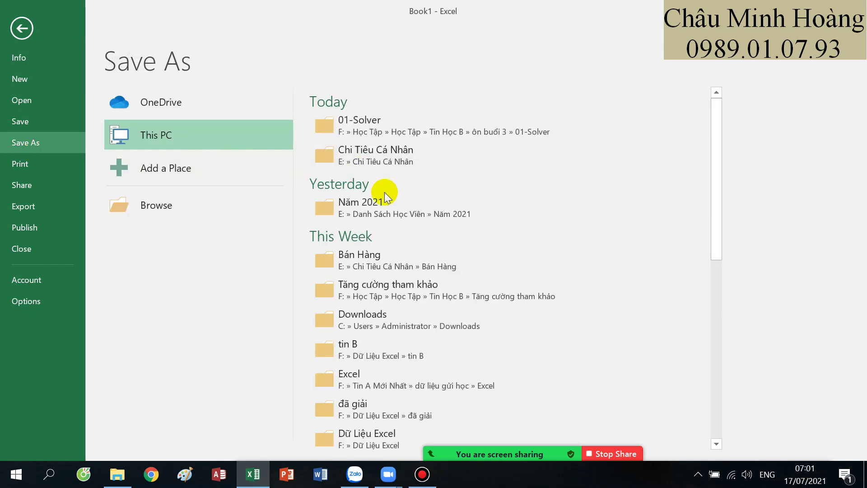
left_click(168, 200)
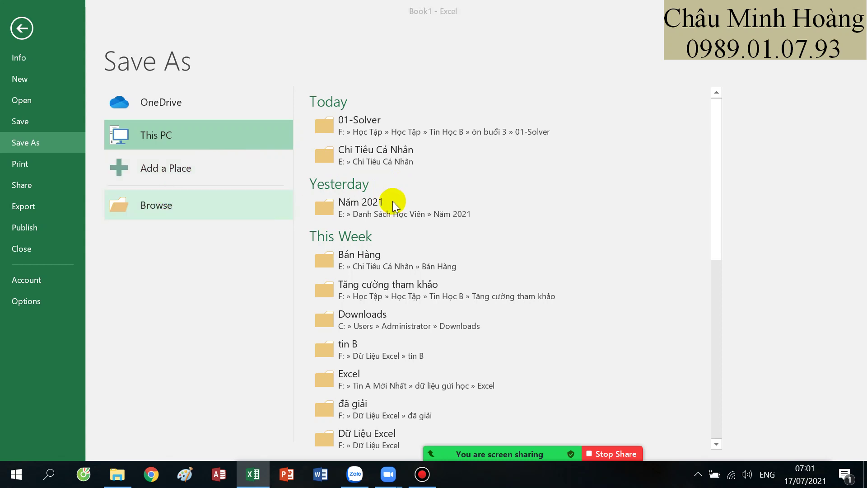
left_click(213, 156)
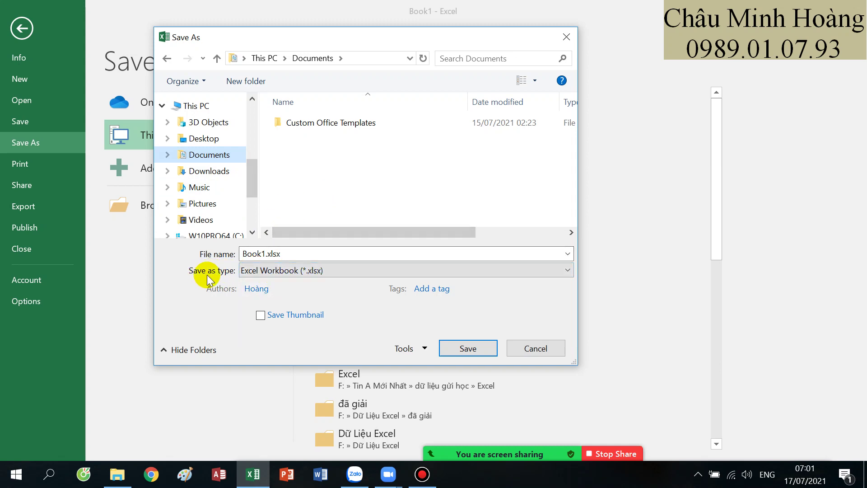
left_click(307, 272)
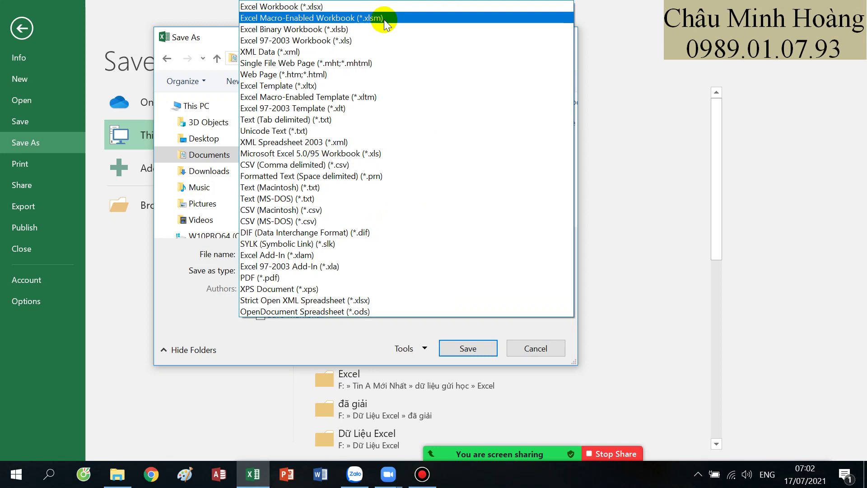
left_click(384, 20)
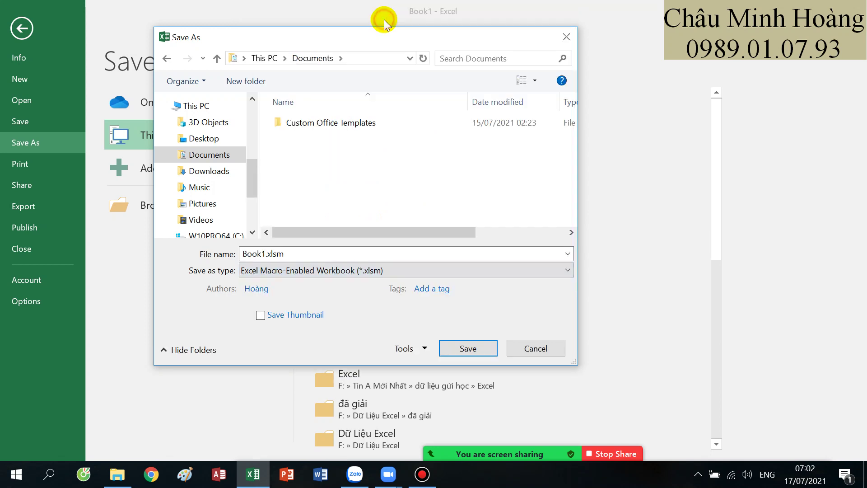
left_click(465, 350)
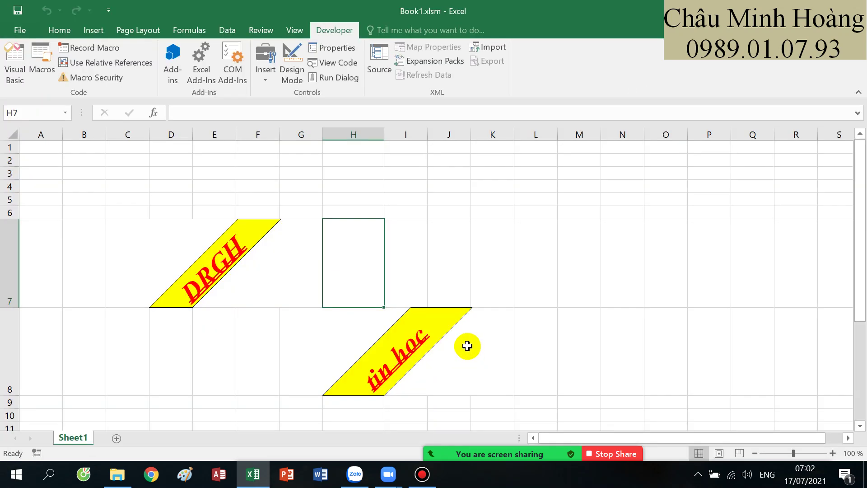
left_click(856, 6)
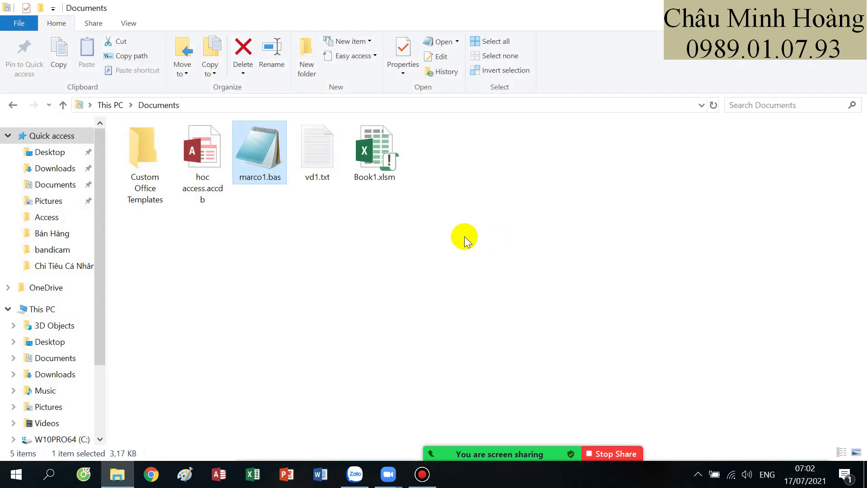
Share the Documents window in the Zoom meeting, and open Book1.xlsm from that folder
left_click(539, 275)
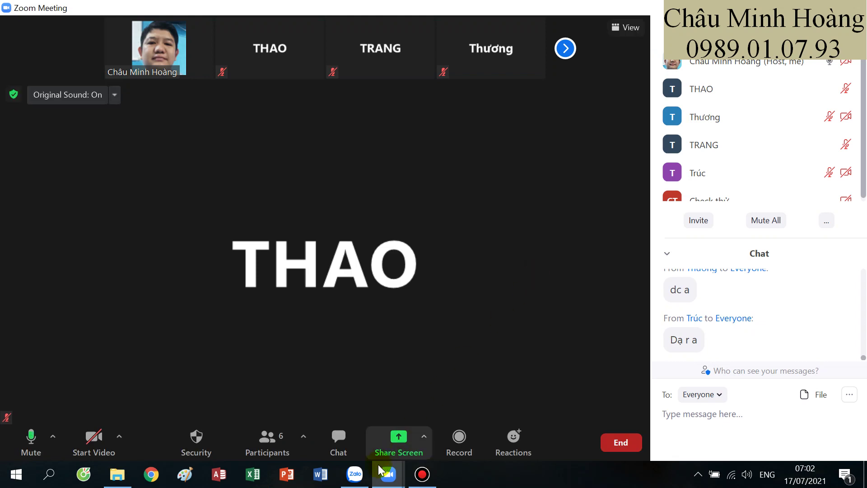
left_click(446, 433)
left_click(411, 441)
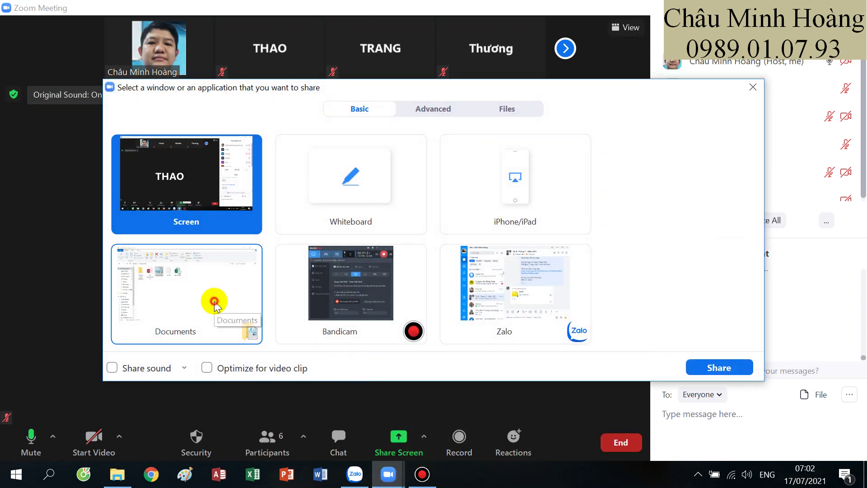
double_click(213, 300)
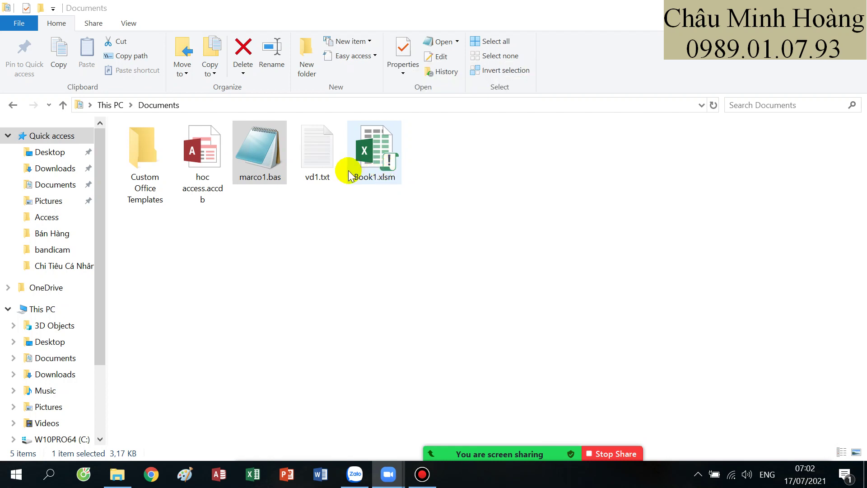
double_click(373, 172)
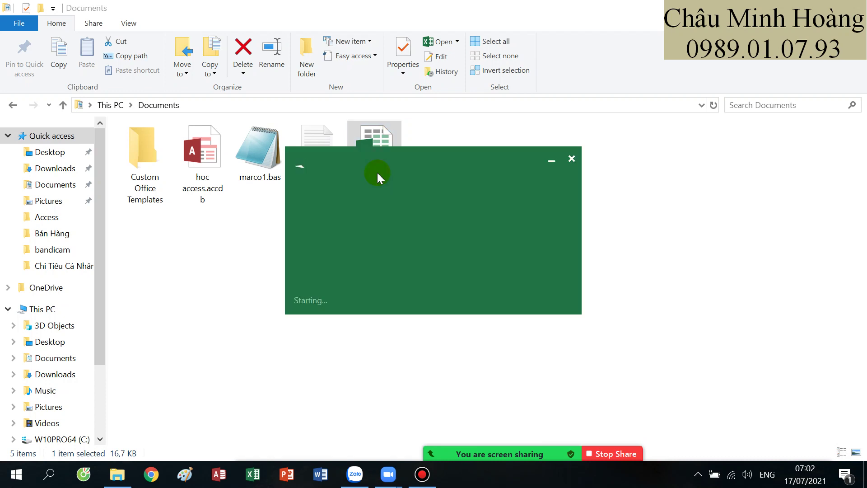
left_click(421, 476)
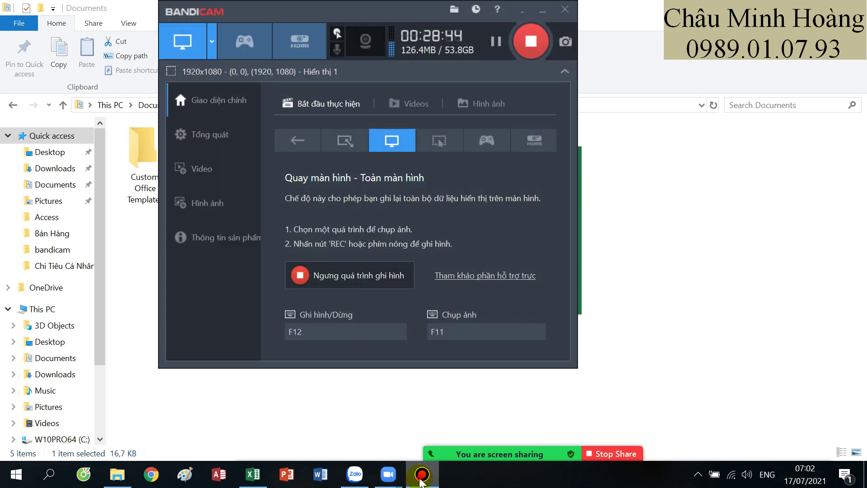
left_click(421, 476)
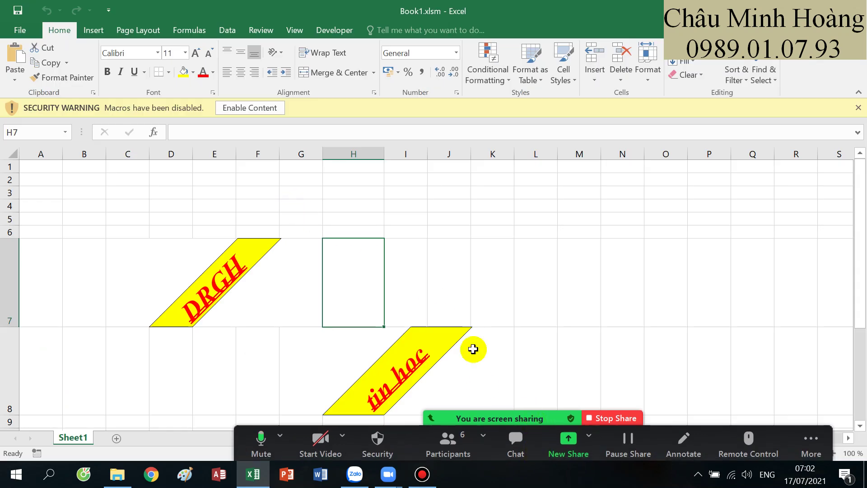
Switch the Zoom screen share to the Book1.xlsm Excel window, and enable the workbook's macro content
left_click(568, 443)
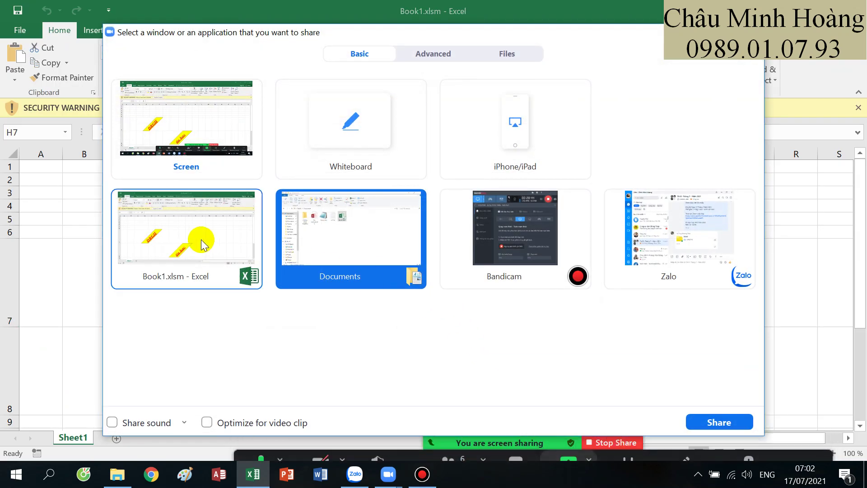
double_click(202, 245)
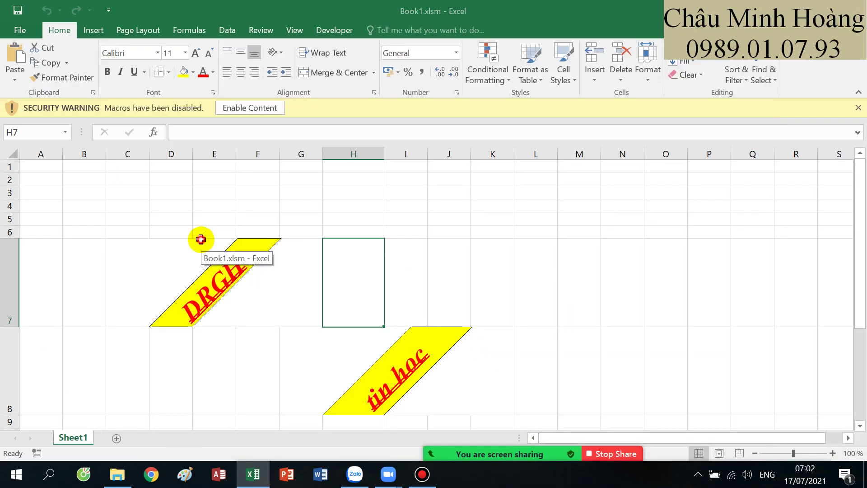
left_click(244, 113)
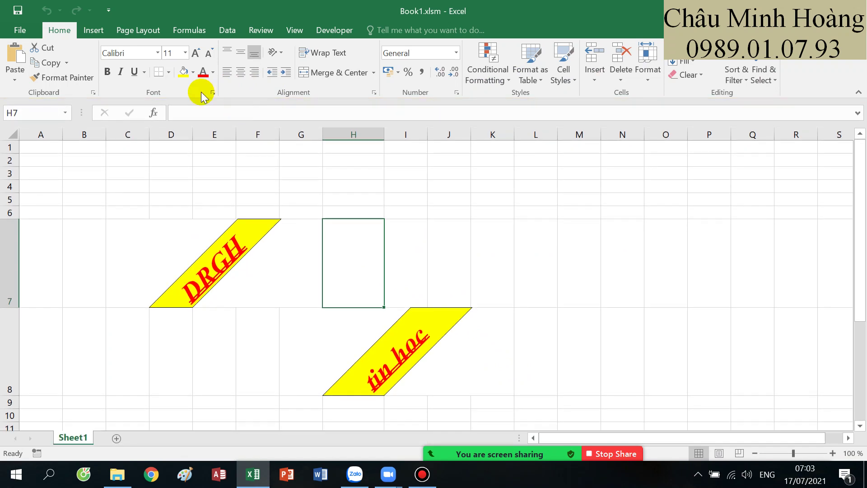
Open the Save As dialog for Book1.xlsm in Documents to examine its file name and macro-enabled file type
left_click(22, 31)
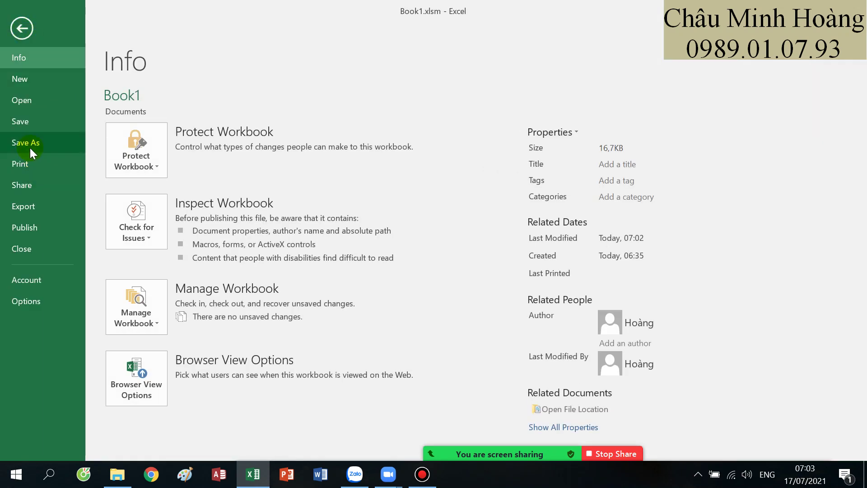
left_click(30, 147)
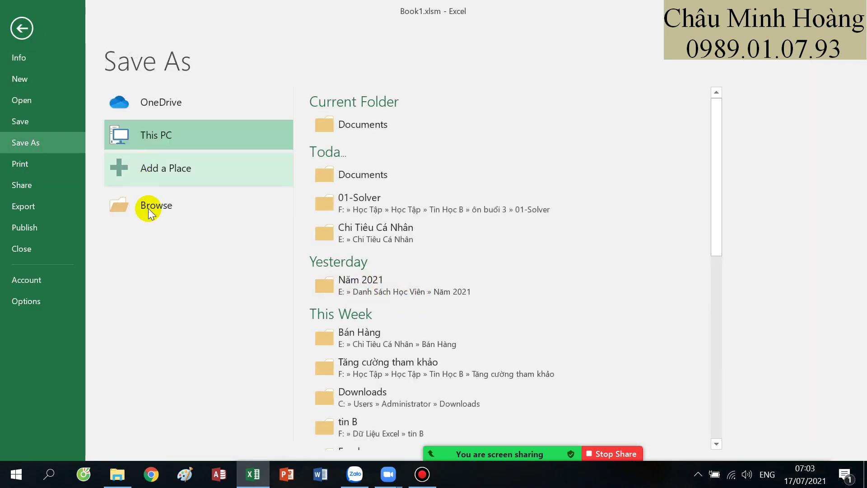
left_click(225, 215)
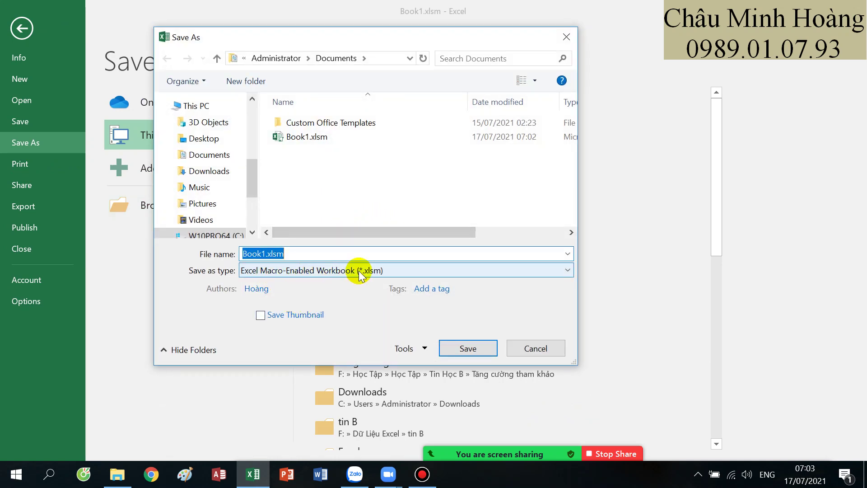
left_click(423, 473)
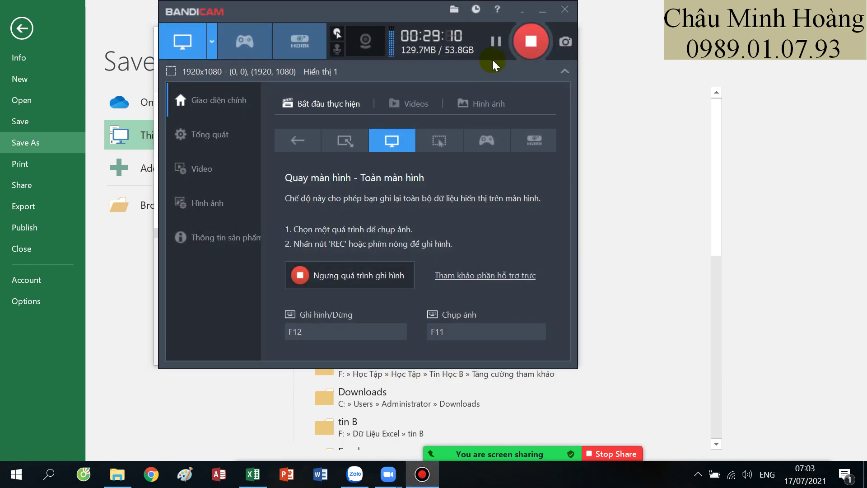
left_click(496, 41)
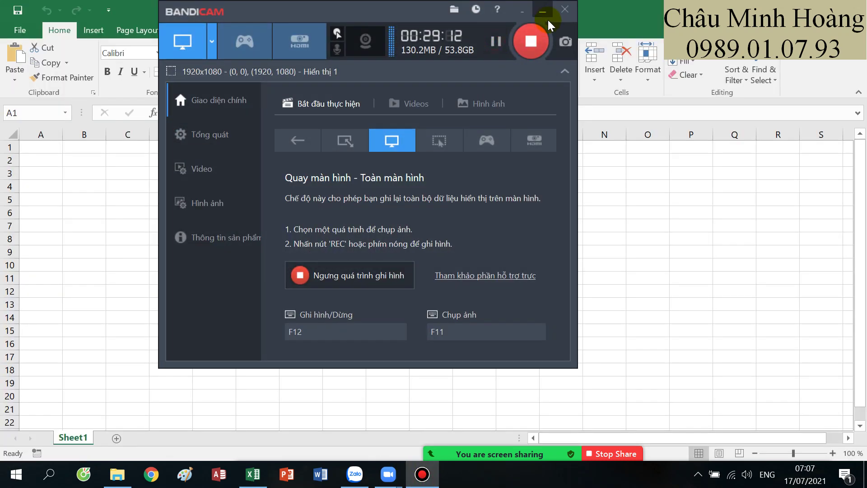
left_click(547, 18)
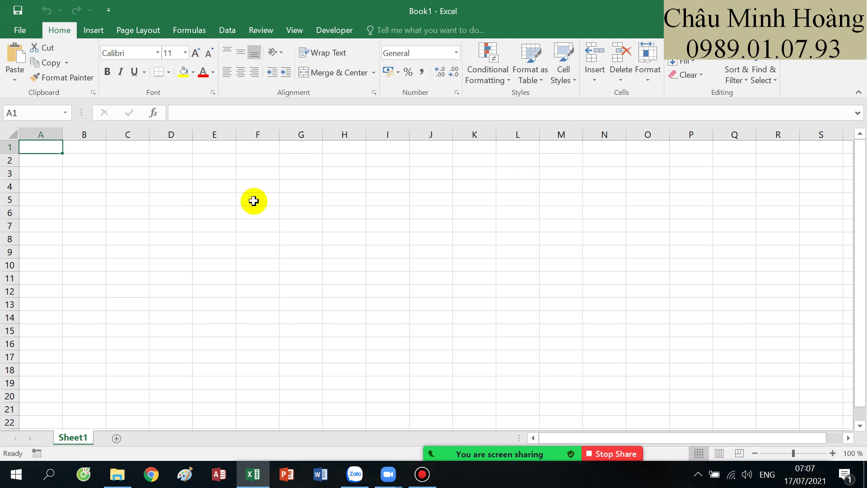
Start recording a macro named trangin in This Workbook, with the shortcut Ctrl+Shift+Q and the description "danh vo"
left_click(325, 36)
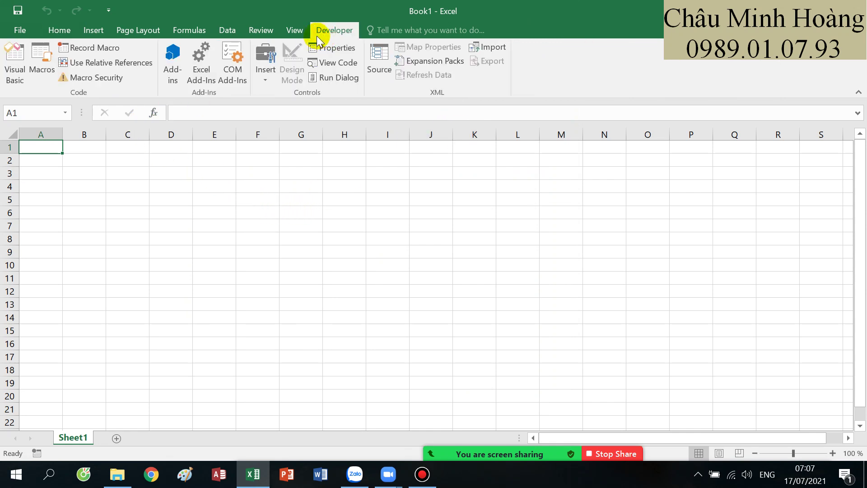
left_click(80, 50)
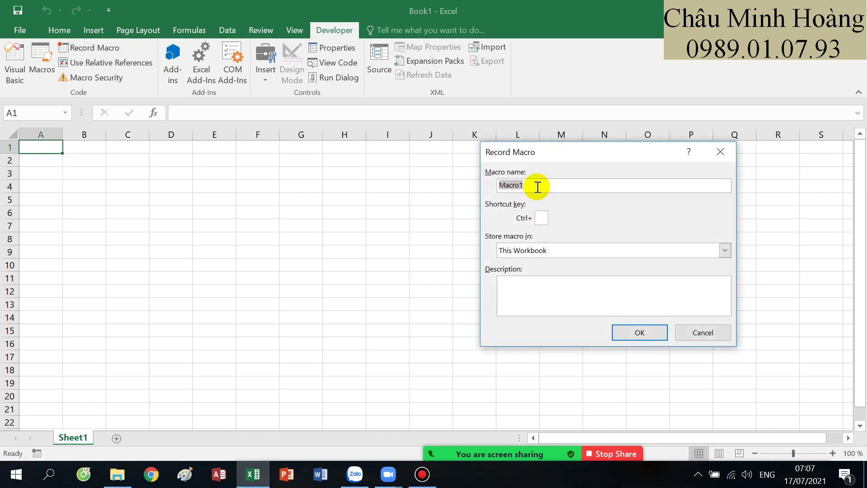
type("trangin")
left_click(542, 220)
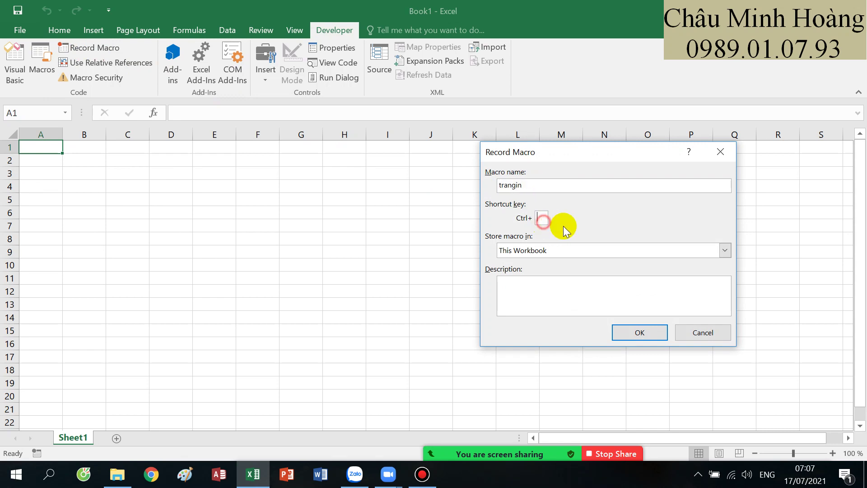
type("Q")
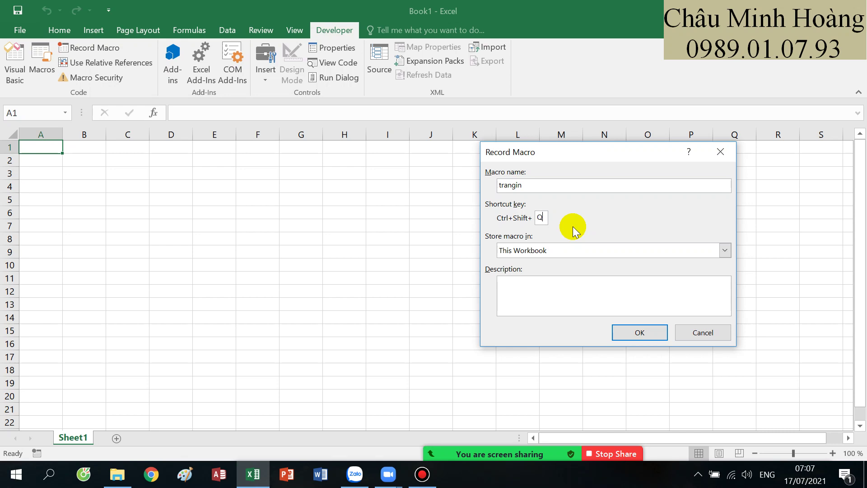
left_click(535, 280)
type("danh vo")
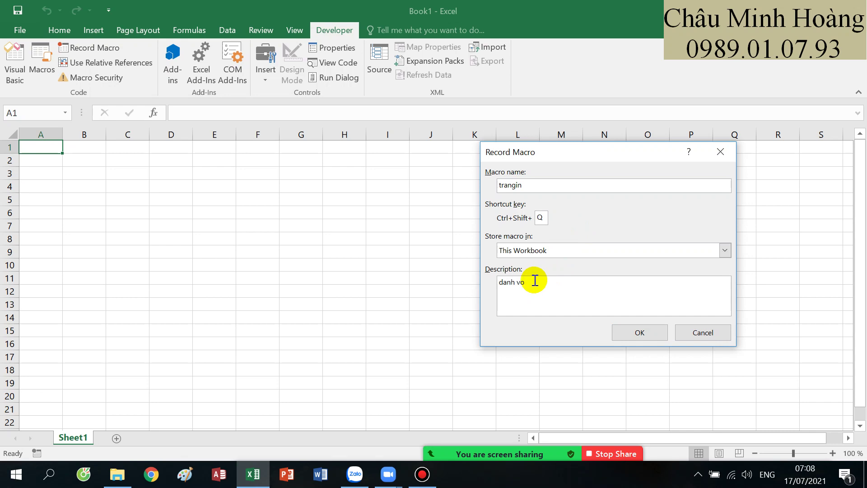
left_click(627, 330)
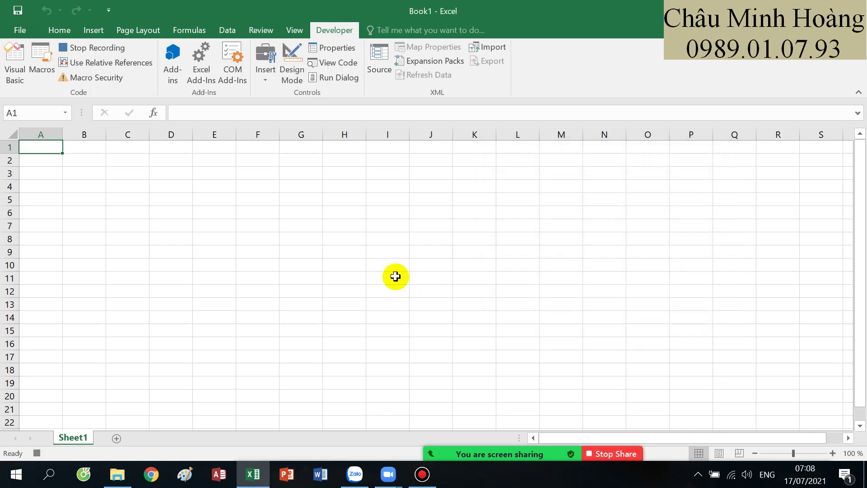
left_click(422, 475)
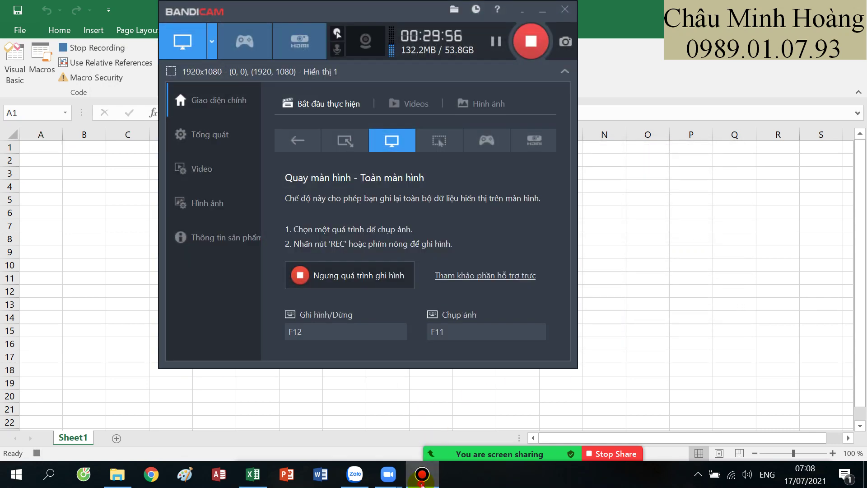
left_click(422, 474)
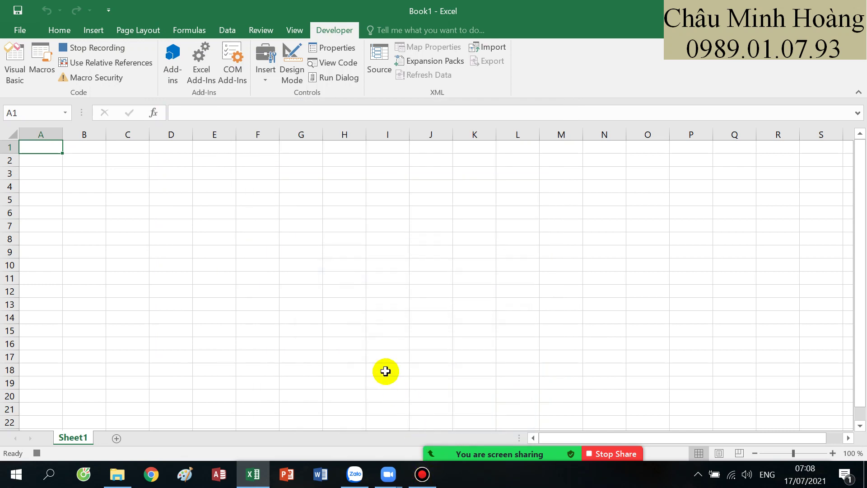
Insert a header and footer area on Sheet1, and go through the left, centre and right header sections
left_click(95, 30)
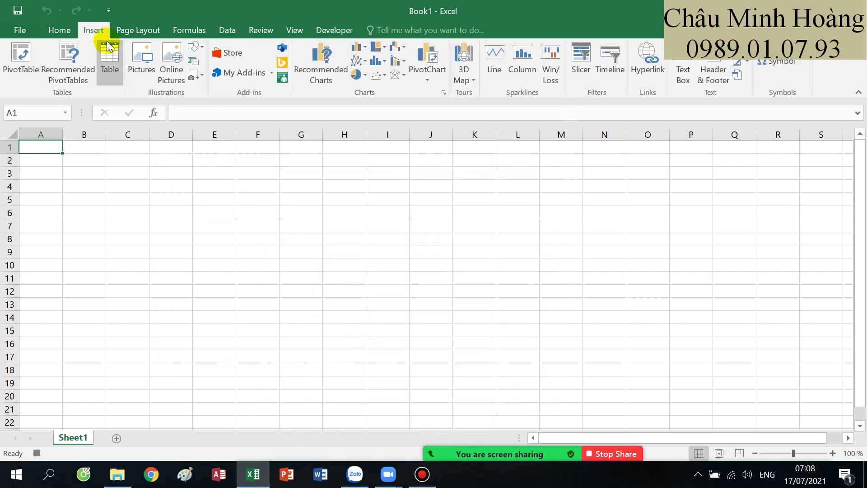
left_click(714, 83)
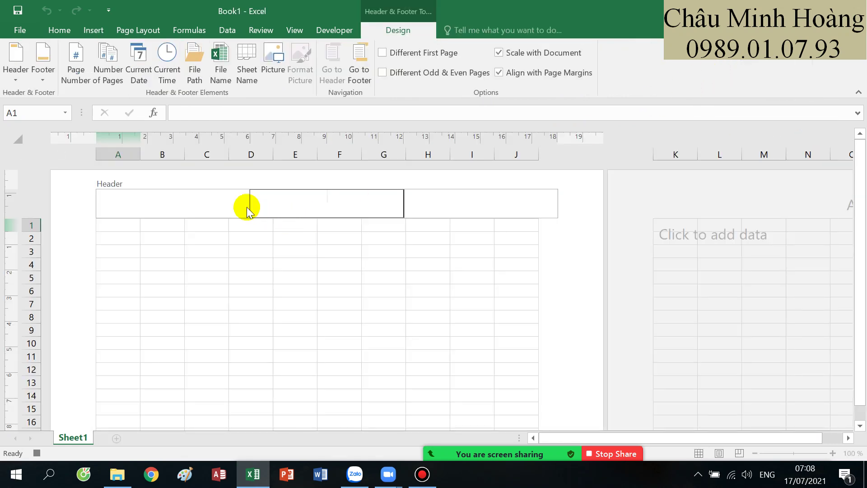
left_click(182, 204)
left_click(292, 204)
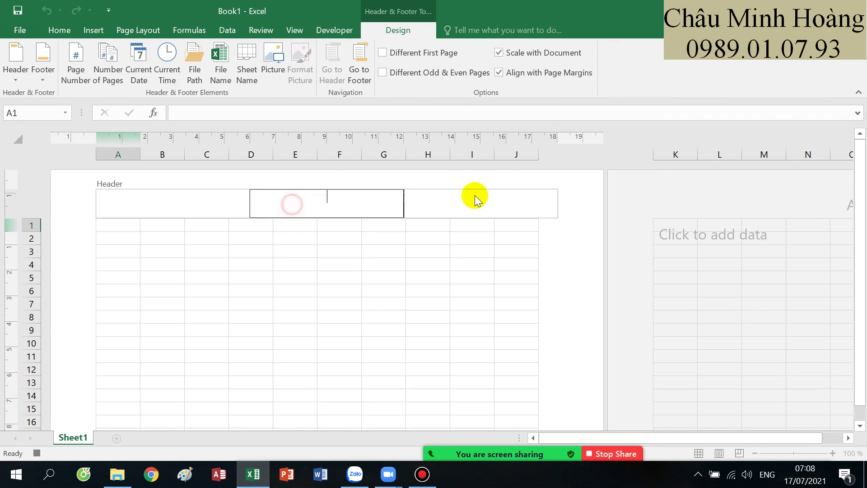
left_click(475, 195)
left_click(435, 303)
Go through the left, centre and right footer sections of the first page, and return to its header
scroll(251, 333, "down", 13)
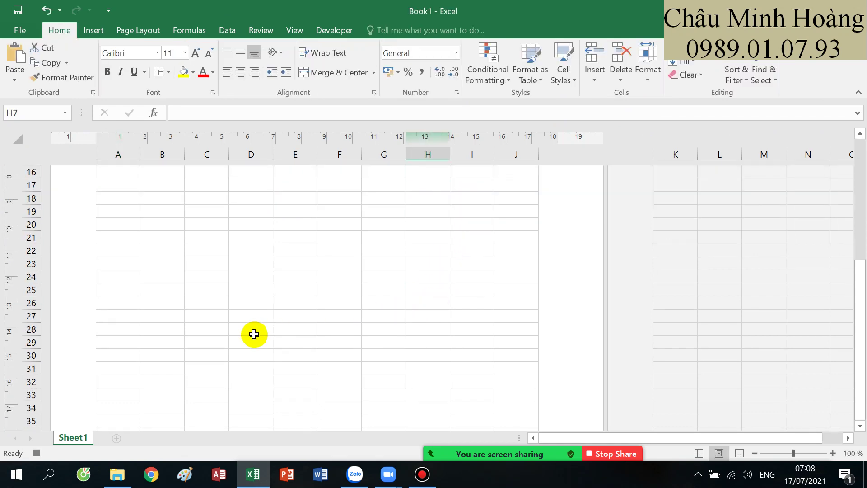
left_click(140, 299)
left_click(301, 289)
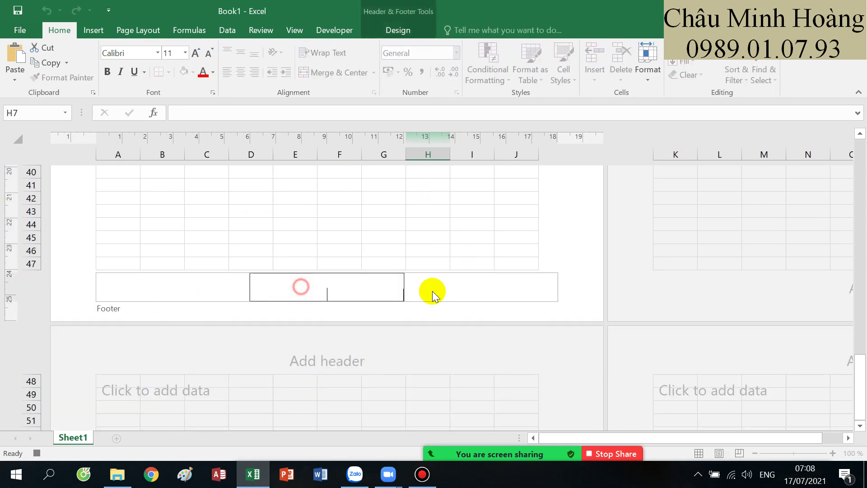
left_click(436, 289)
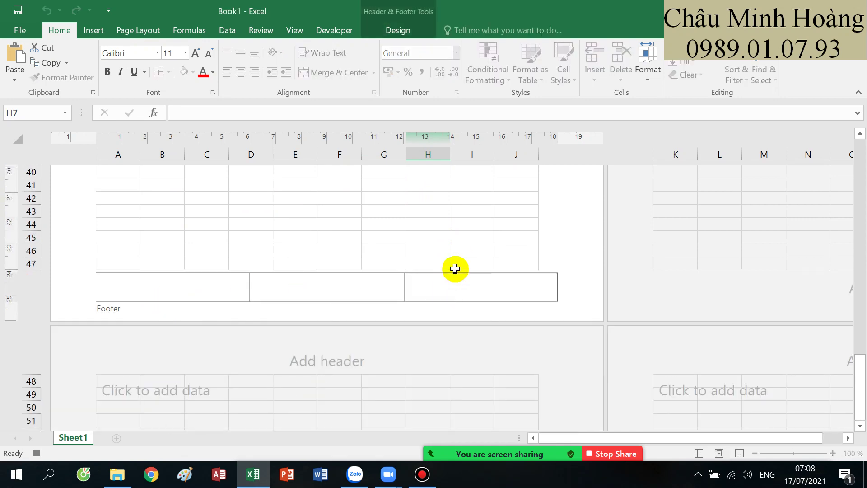
left_click(457, 247)
scroll(458, 247, "up", 8)
scroll(457, 247, "up", 6)
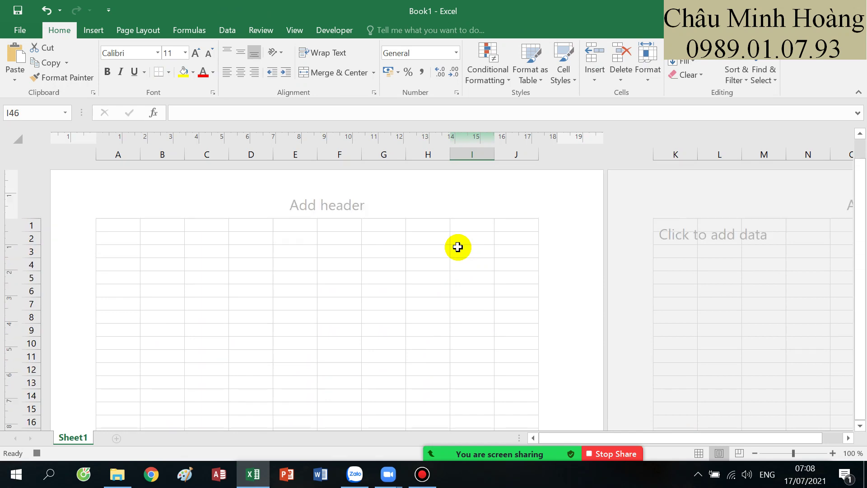
Enter "tin hoc" in the centre header section of the first page
left_click(355, 204)
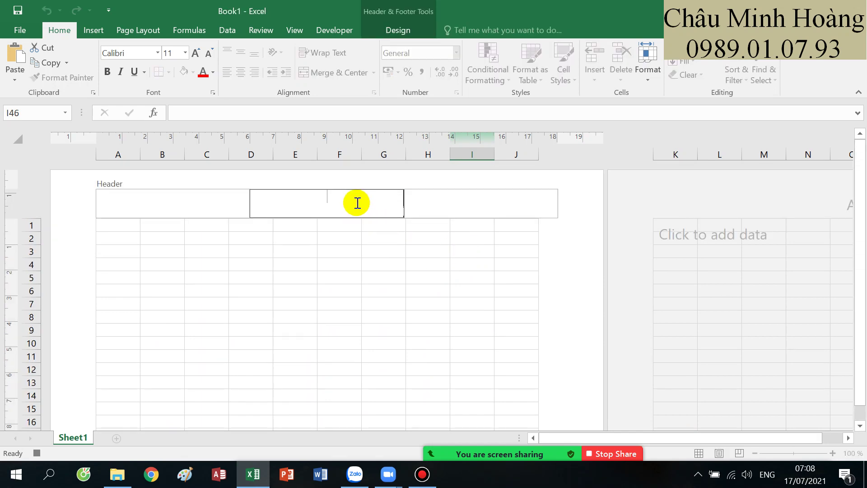
type("tin hoc")
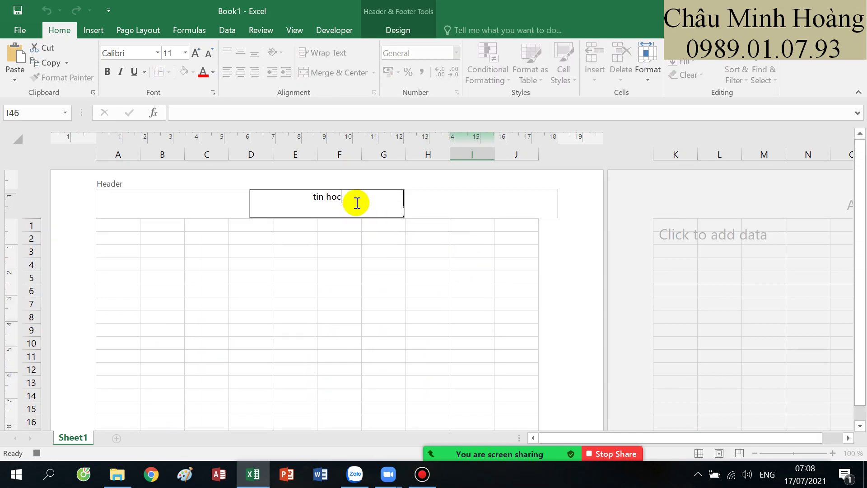
left_click(377, 289)
Enter "nong lam" in the centre footer section of the first page
scroll(370, 299, "down", 6)
scroll(370, 300, "down", 5)
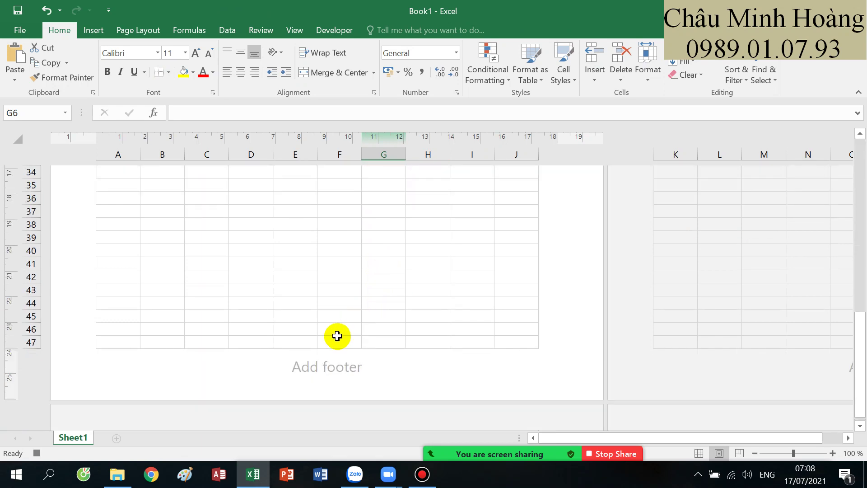
left_click(319, 362)
type("nong lam")
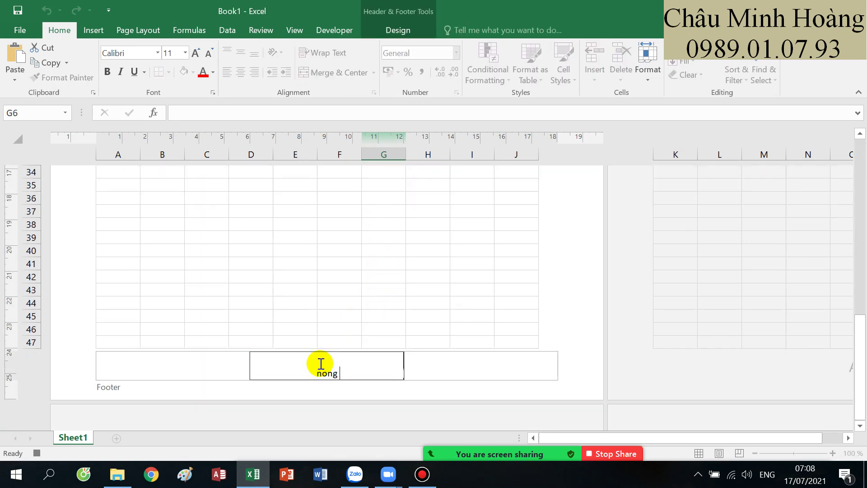
left_click(473, 315)
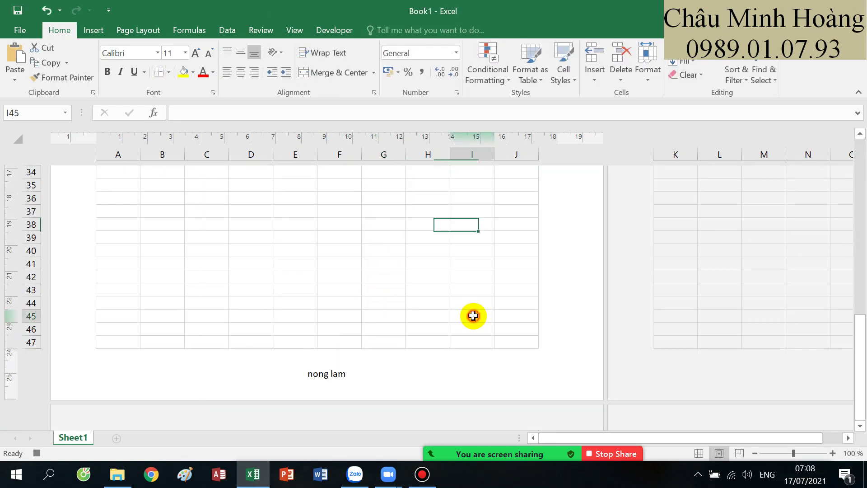
Insert the page number field in the right footer section, and activate the left footer section
left_click(475, 366)
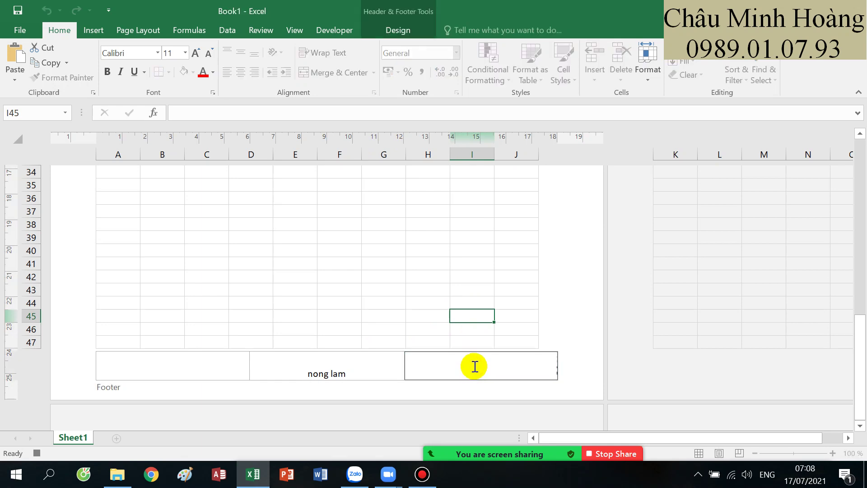
left_click(391, 31)
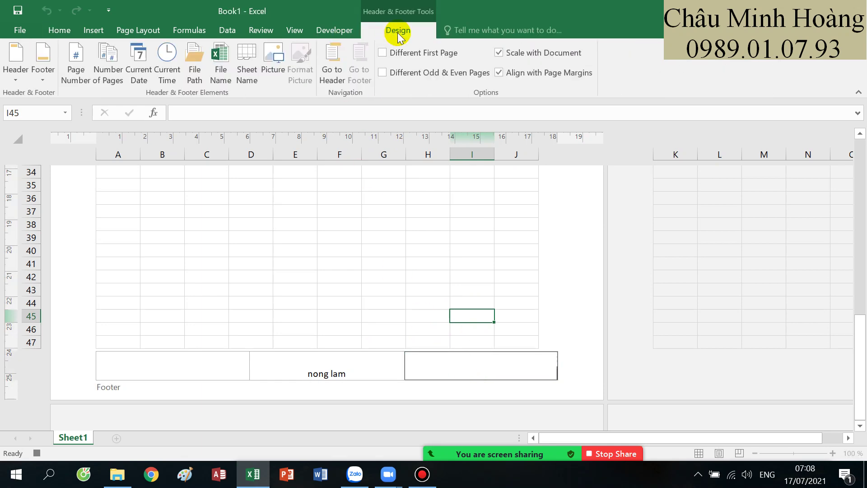
left_click(70, 78)
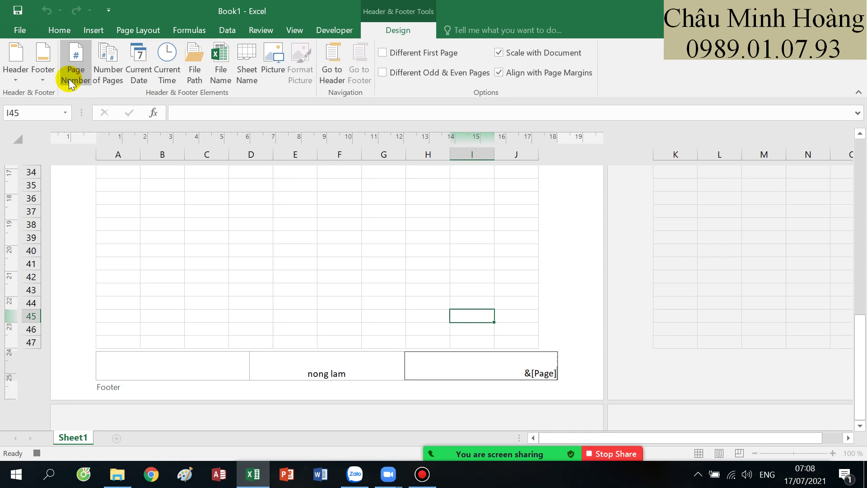
left_click(122, 375)
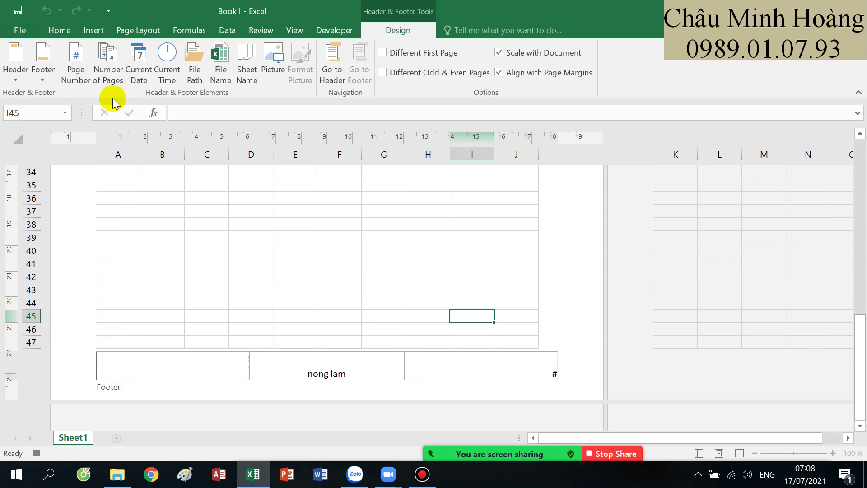
Insert the current date field in the left footer section of the first page, and stop recording the macro
left_click(141, 80)
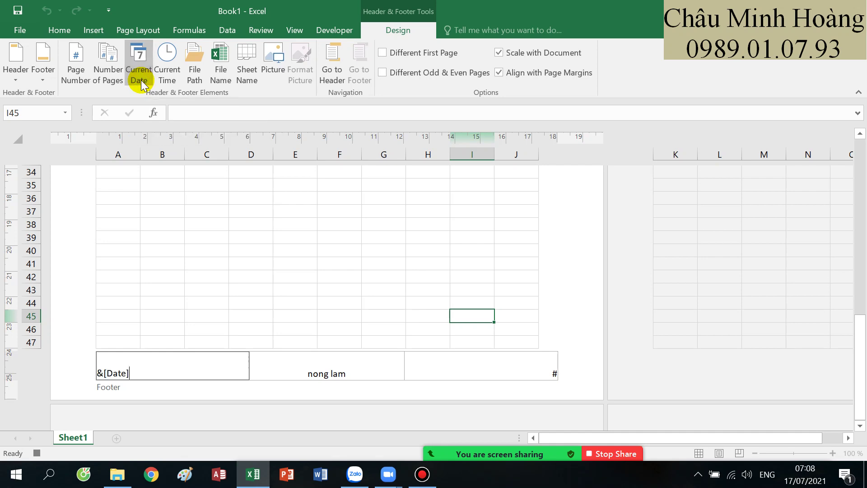
left_click(344, 302)
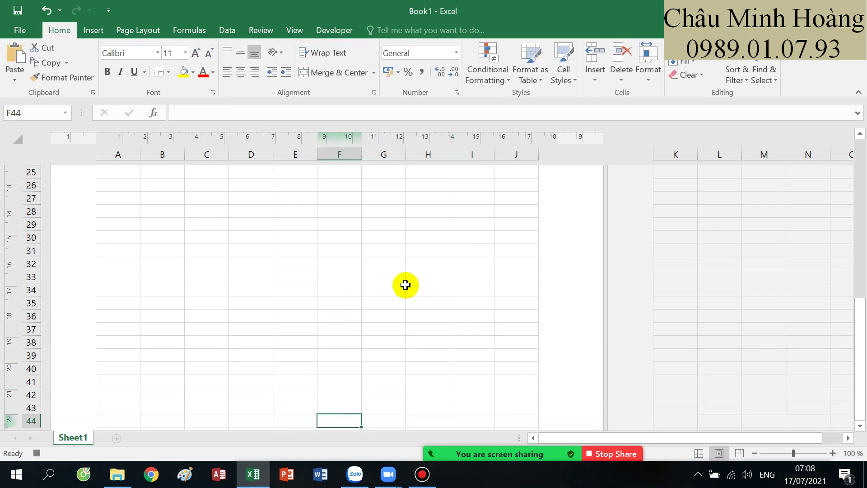
scroll(398, 274, "up", 5)
scroll(397, 274, "up", 3)
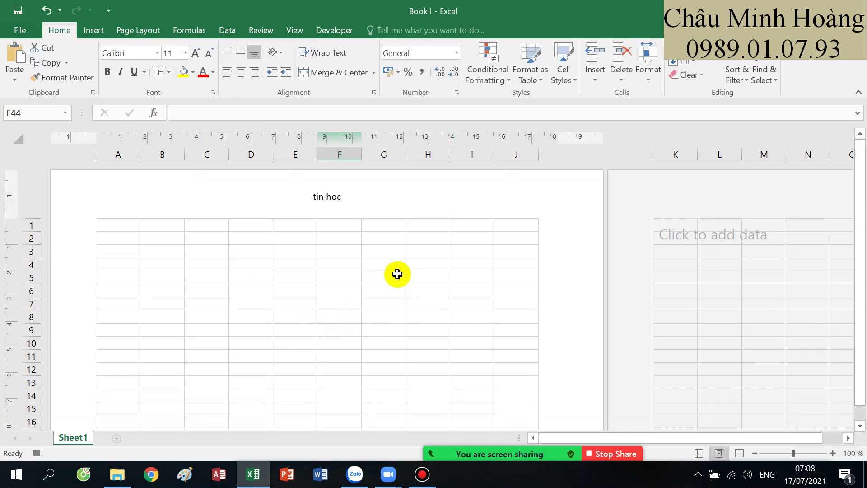
left_click(335, 27)
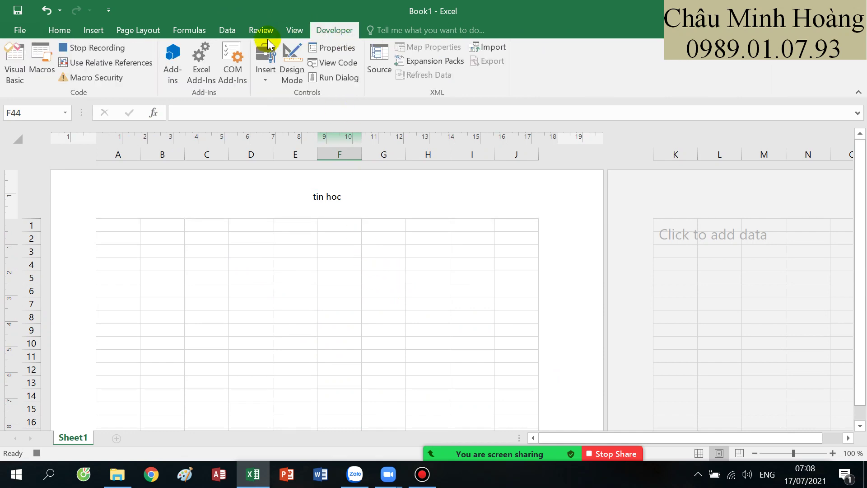
left_click(117, 56)
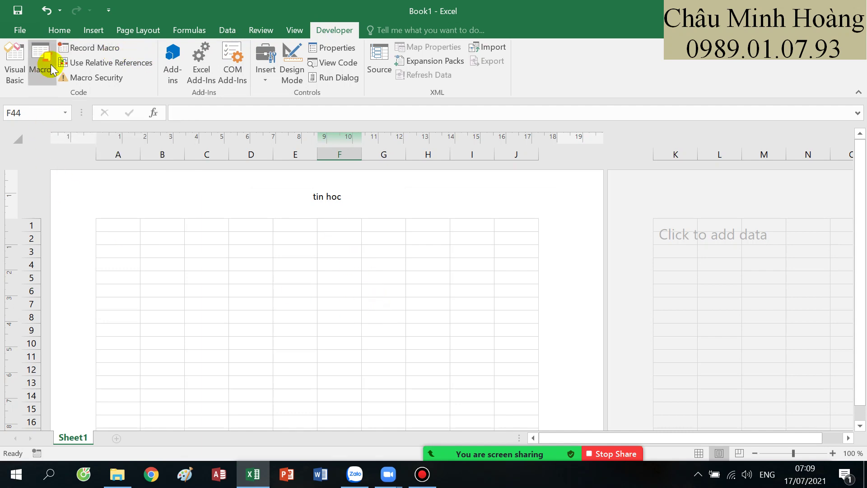
Open Module1 of Book1 in the Visual Basic editor, review the recorded trangin code, and return to the worksheet
left_click(20, 72)
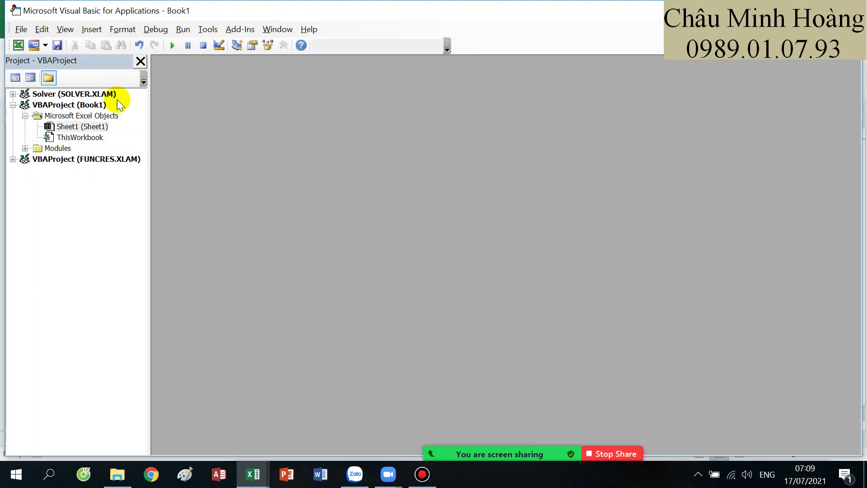
double_click(57, 149)
double_click(72, 161)
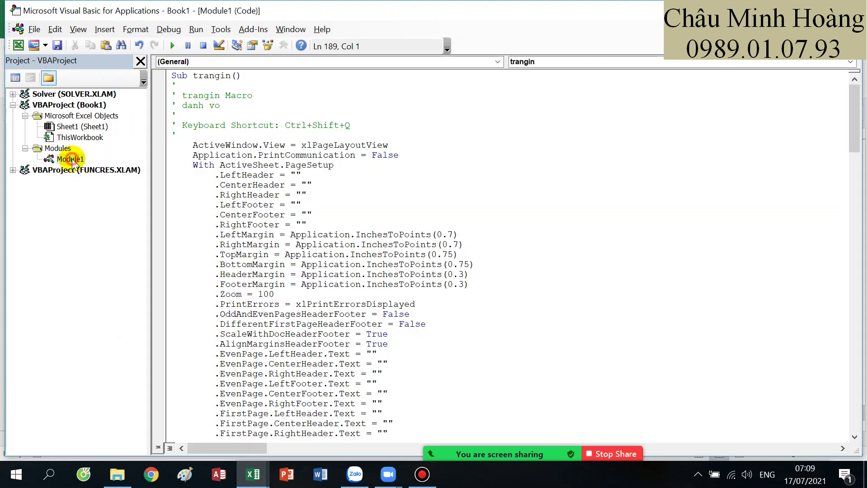
scroll(316, 191, "down", 8)
scroll(319, 191, "down", 20)
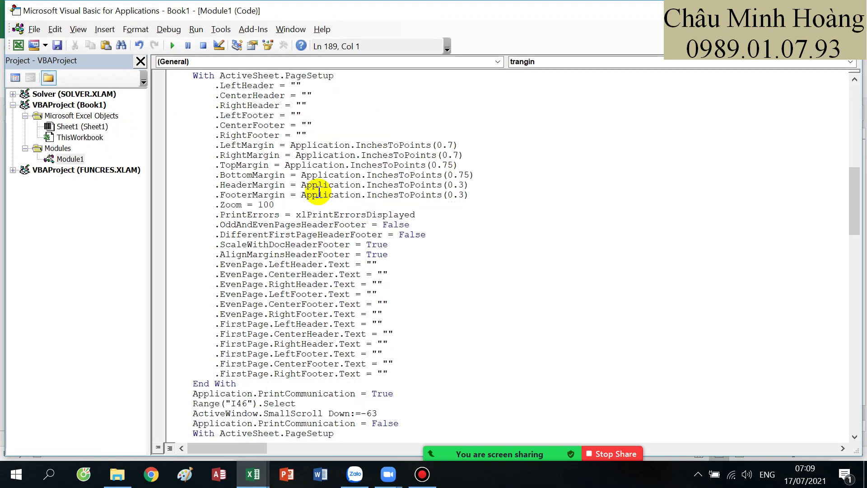
scroll(302, 185, "up", 20)
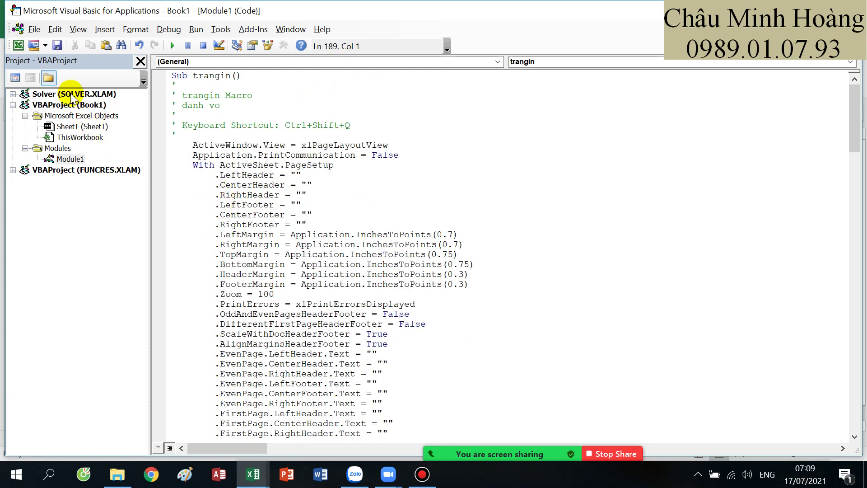
key("alt+F11")
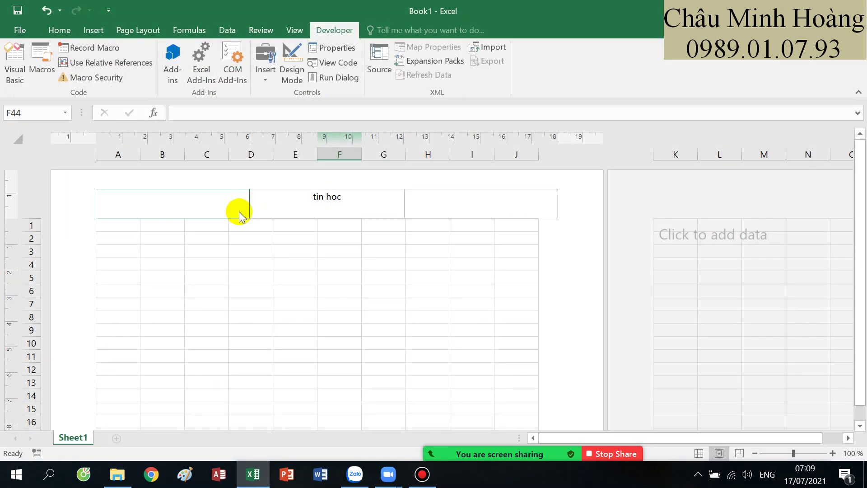
Select cell F3 and switch the worksheet from Page Layout to Normal view
left_click(339, 265)
left_click(340, 254)
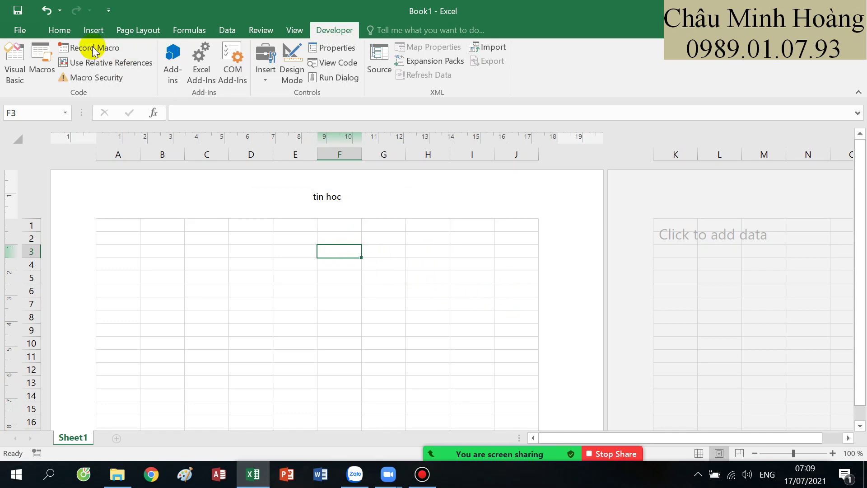
left_click(59, 29)
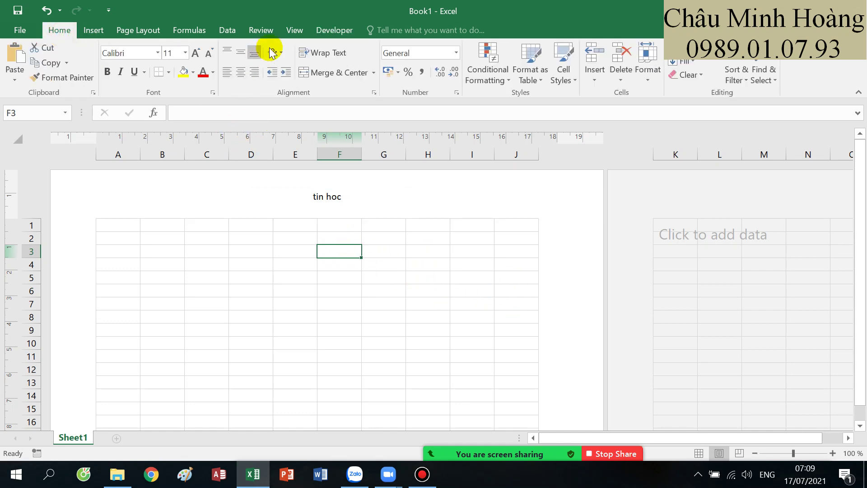
left_click(294, 30)
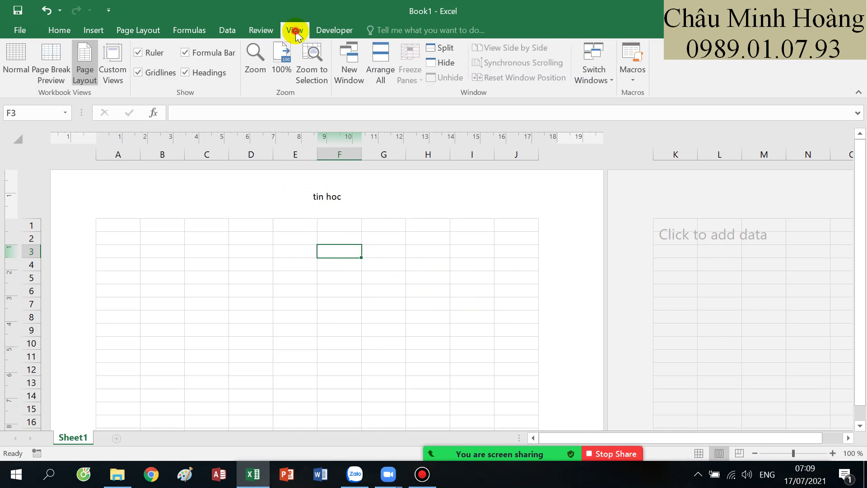
left_click(21, 72)
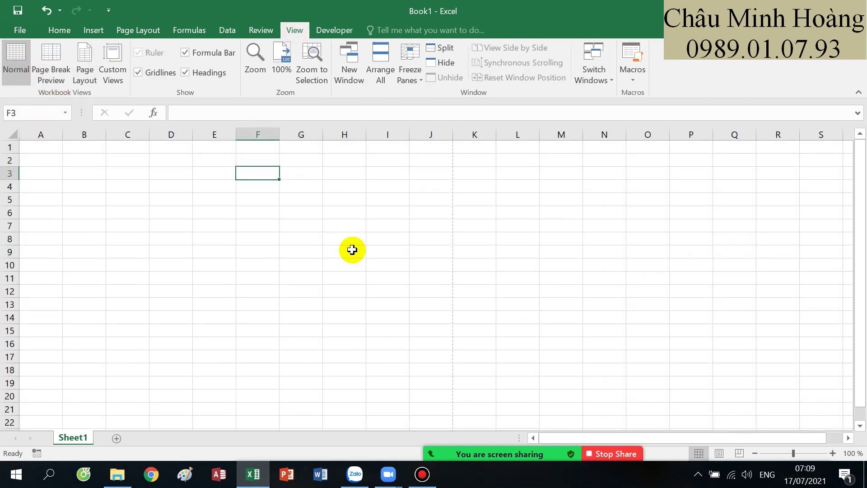
Run the trangin macro on the sheet, and check the footer and header of the first page
key("alt+w")
key("p")
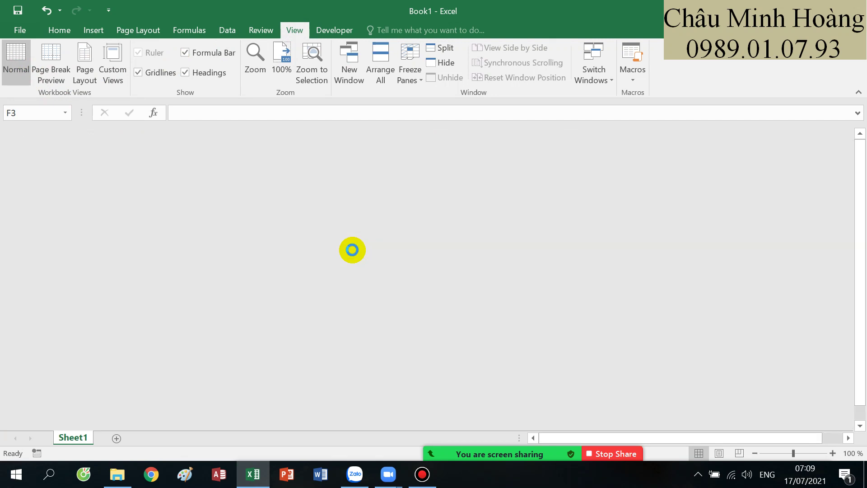
scroll(411, 285, "down", 6)
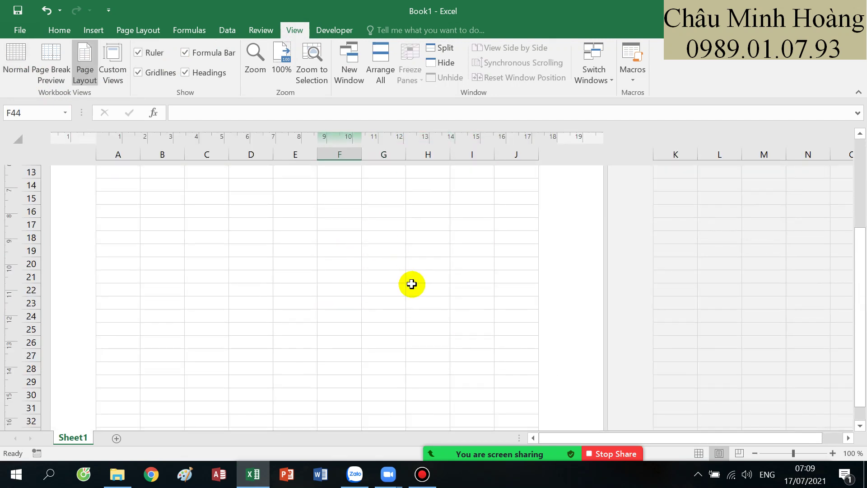
left_click(412, 286)
scroll(414, 287, "down", 7)
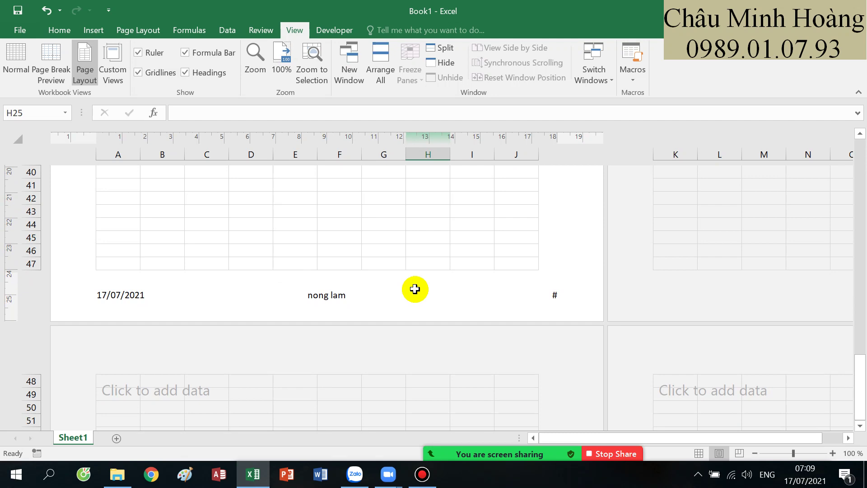
scroll(415, 289, "up", 12)
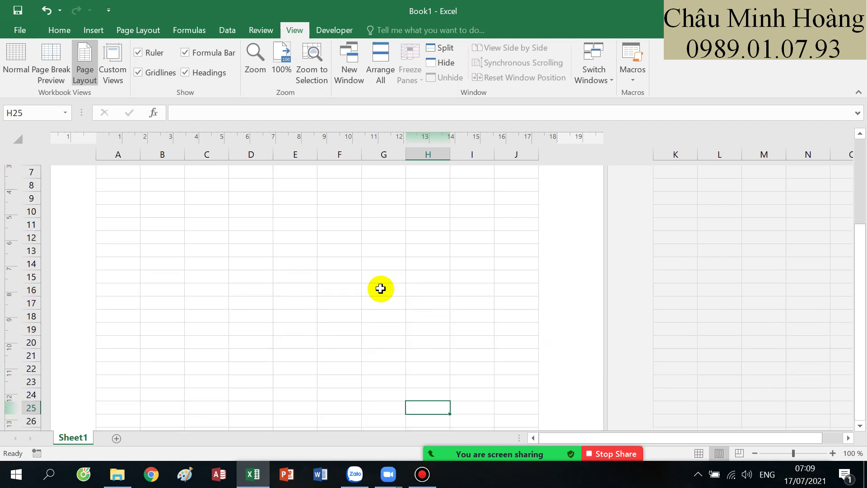
left_click(357, 293)
left_click(422, 475)
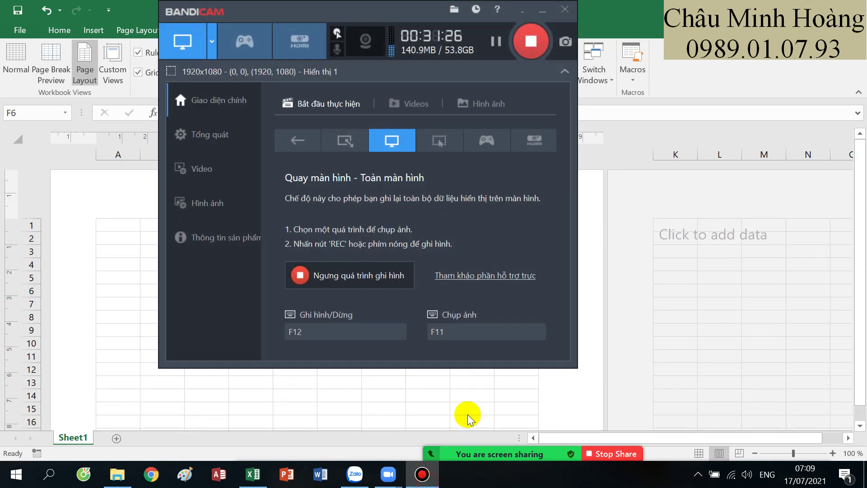
left_click(495, 41)
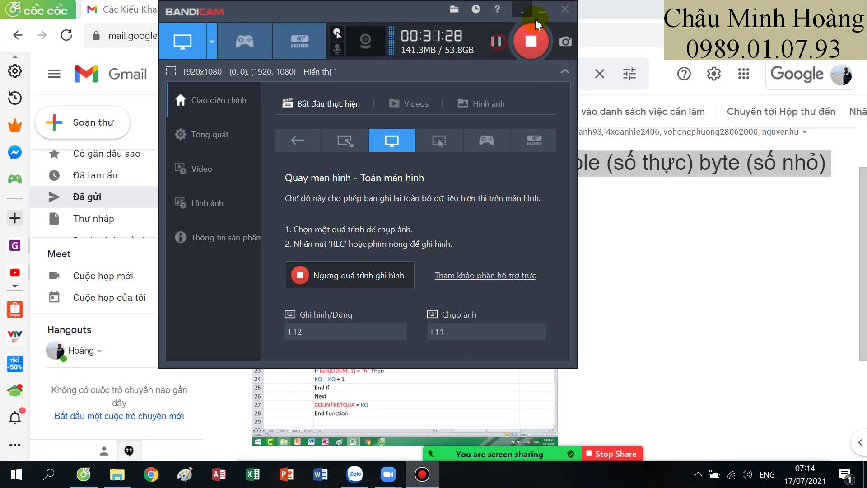
left_click(542, 10)
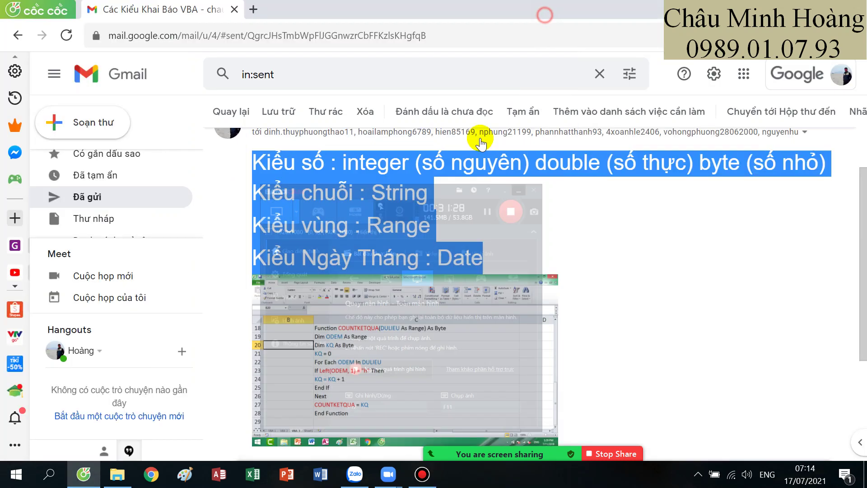
Enlarge the e-mail's embedded image and examine the COUNTKETQUA function code in it
left_click(472, 220)
scroll(478, 239, "down", 3)
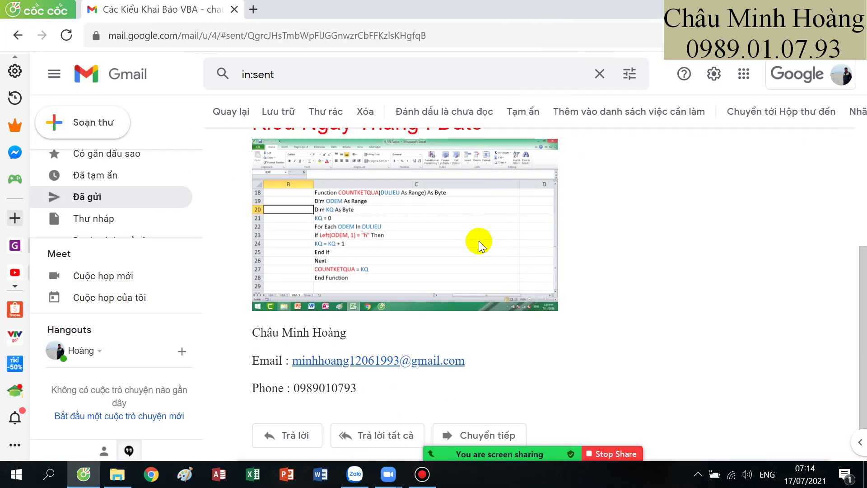
scroll(481, 271, "up", 2)
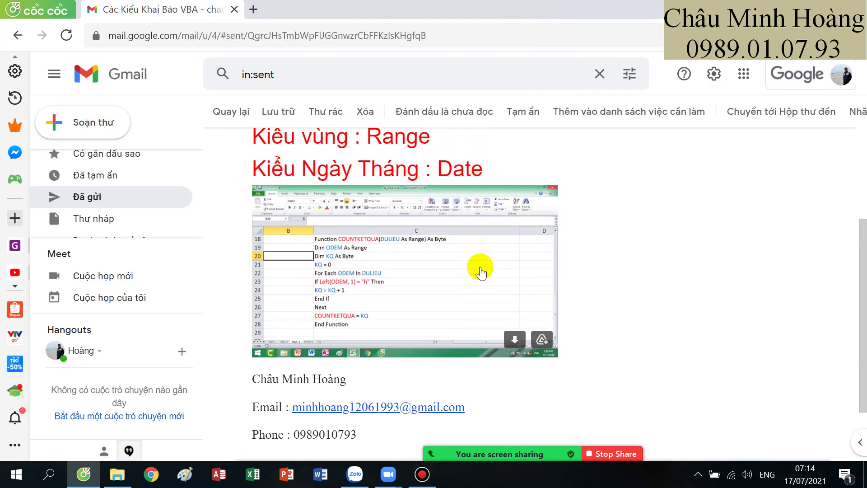
left_click(377, 276)
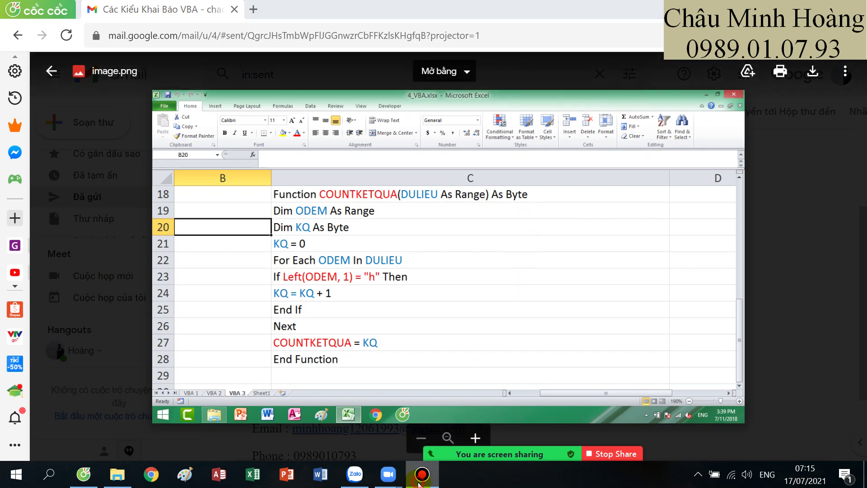
left_click(420, 481)
left_click(420, 480)
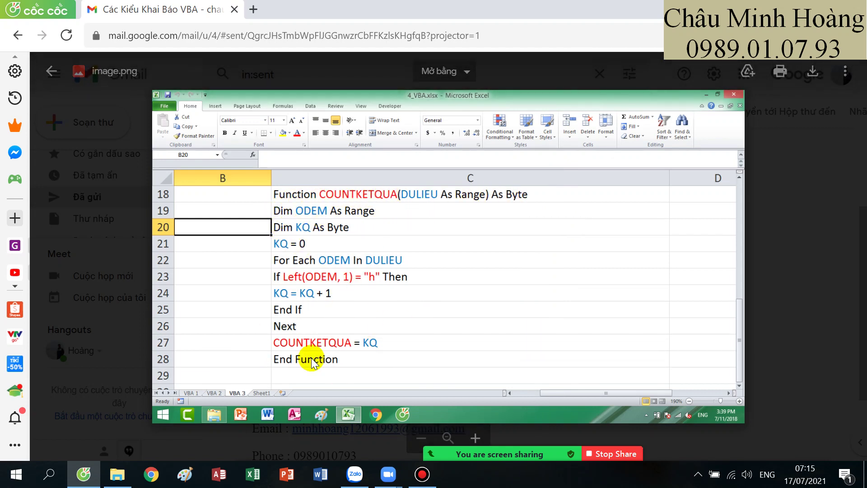
Close the enlarged image and highlight the list of VBA data types in the e-mail, from numeric types to Date
key("Escape")
scroll(348, 251, "up", 3)
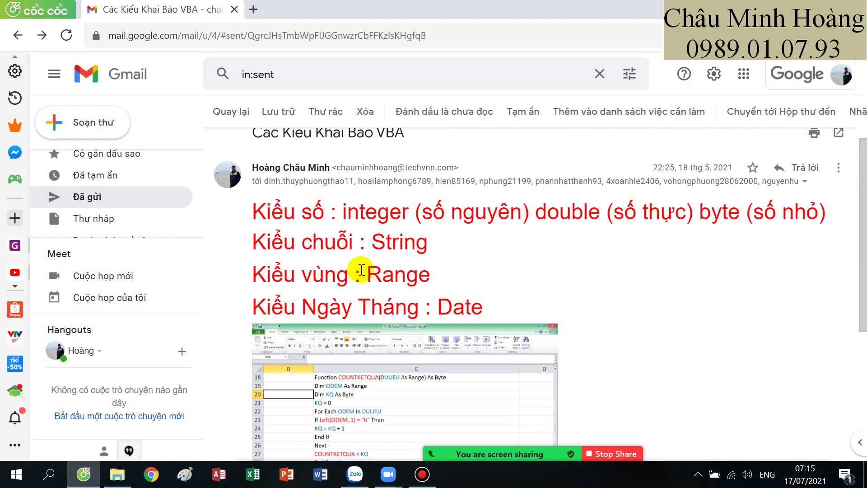
left_click_drag(254, 228, 470, 322)
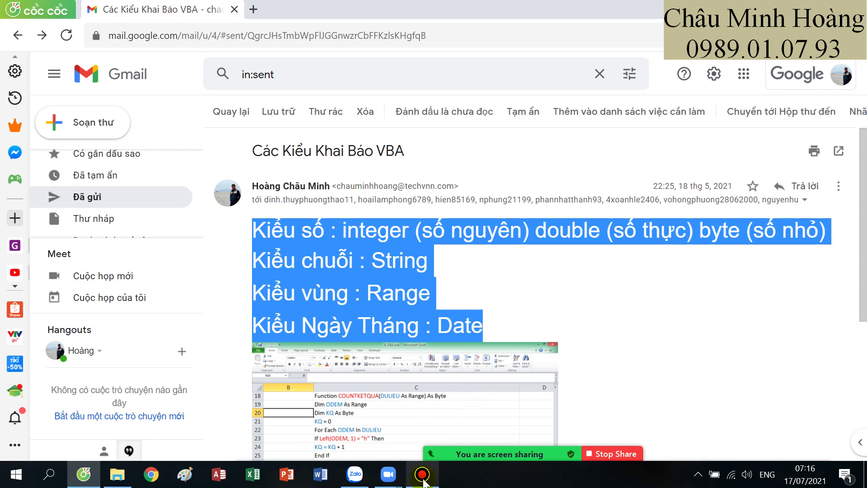
left_click(422, 474)
left_click(498, 42)
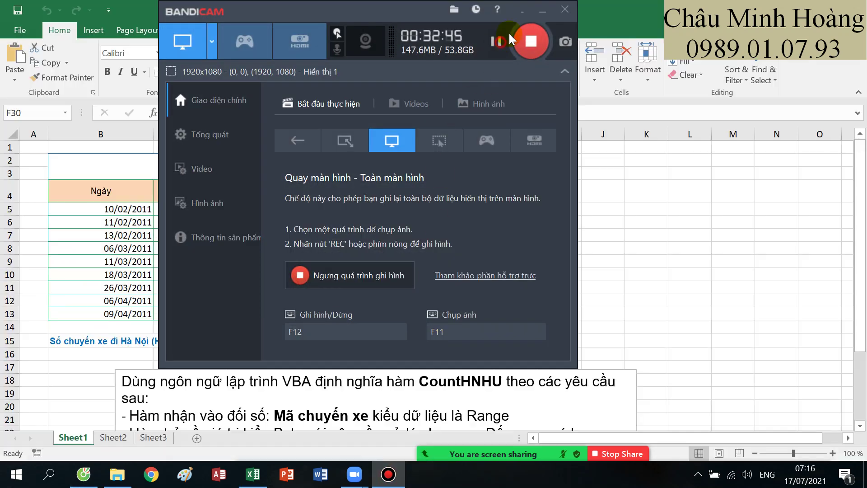
Start a new Zoom share of the Excel window with Câu 1.xlsx, and select cell I8 in its Sheet1
mouse_move(511, 453)
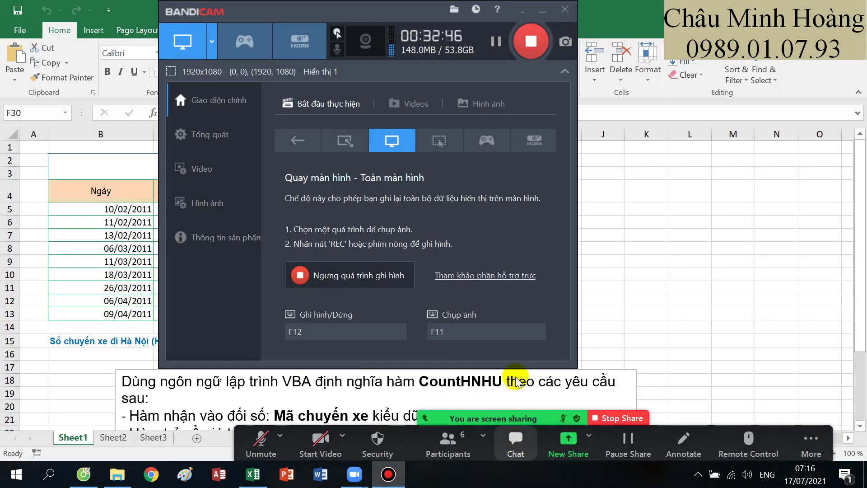
left_click(569, 441)
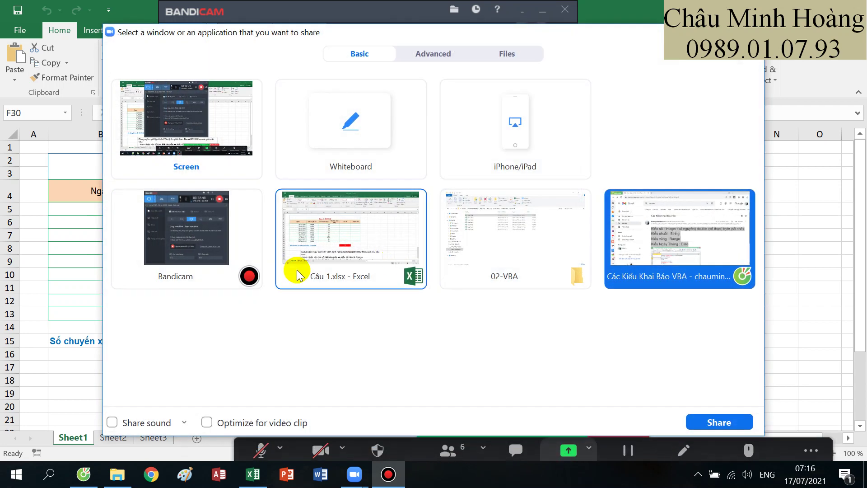
double_click(321, 250)
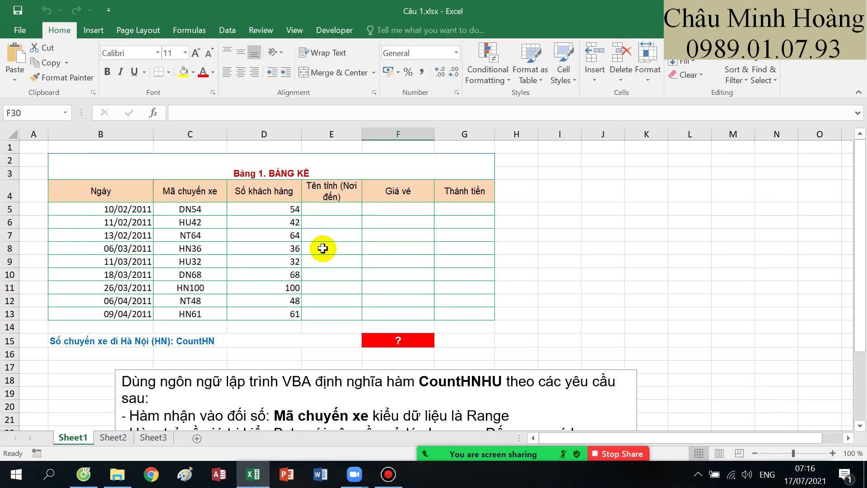
left_click(559, 249)
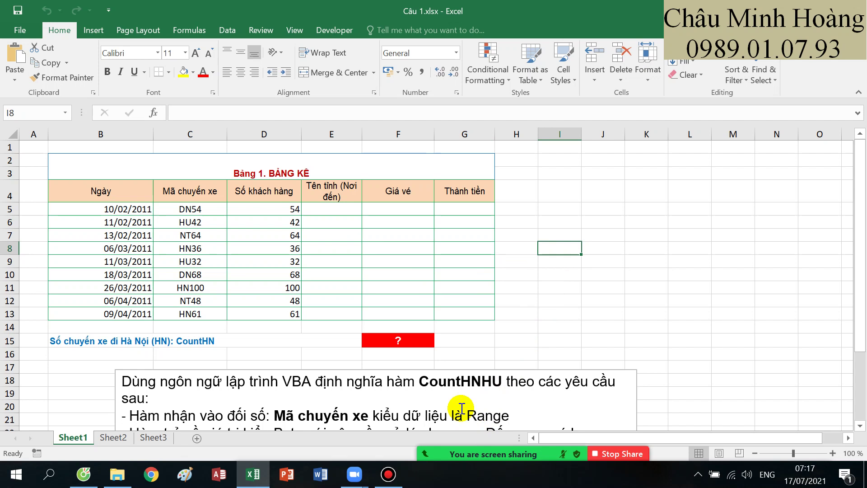
left_click(388, 475)
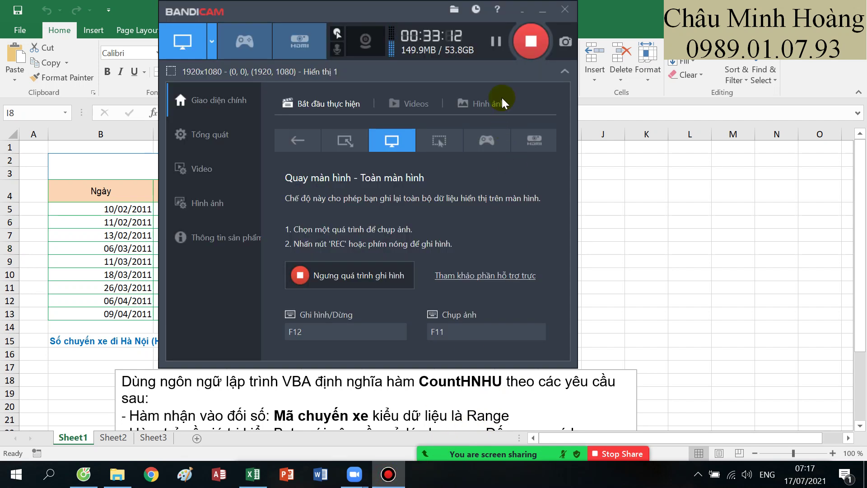
left_click(497, 42)
left_click_drag(398, 9, 520, 83)
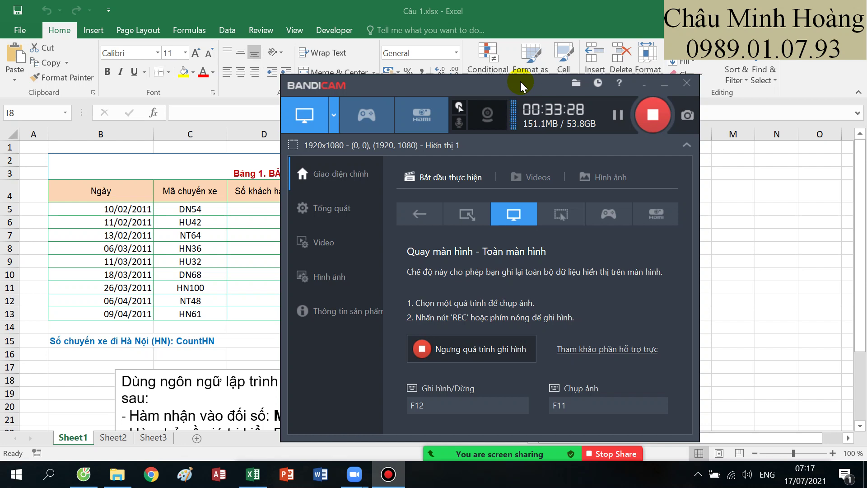
left_click_drag(523, 95, 551, 123)
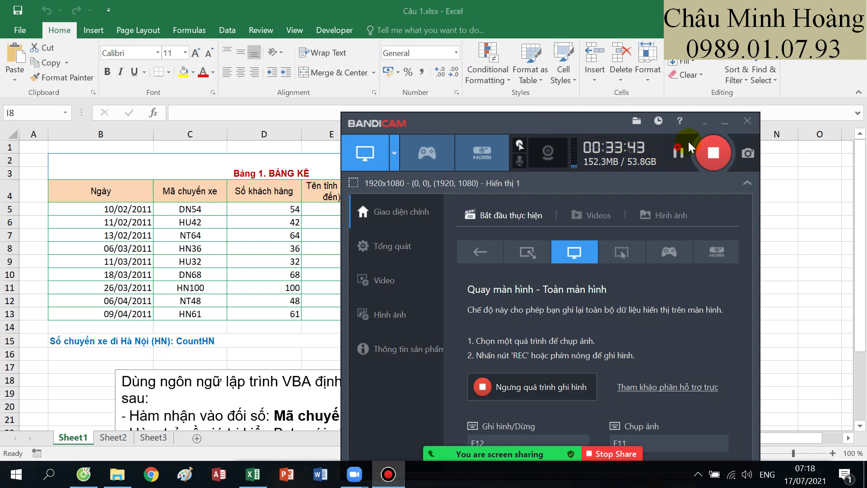
Minimise the Bandicam window and read the CountHNHU function requirements in the text box below the table
left_click(725, 121)
left_click(567, 186)
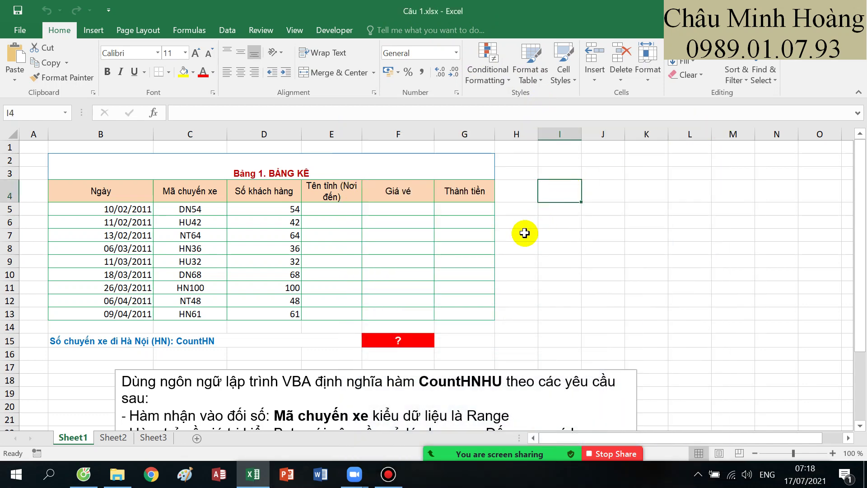
scroll(519, 235, "down", 3)
left_click_drag(307, 306, 494, 325)
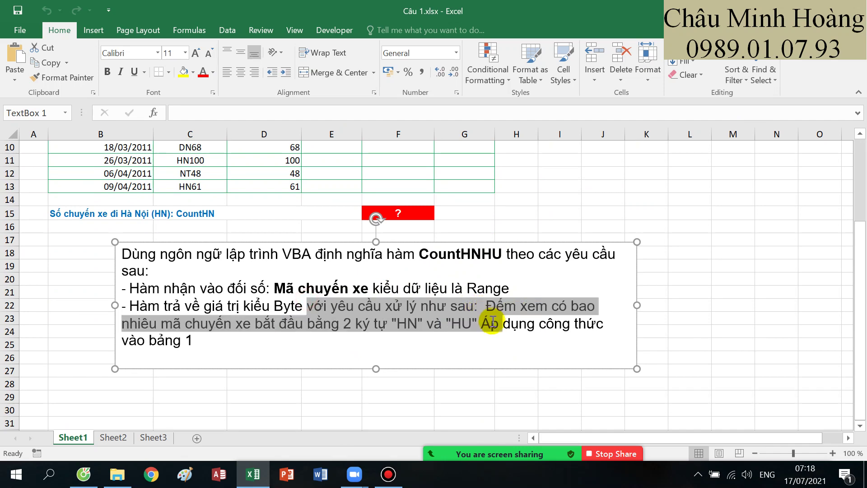
left_click(529, 234)
scroll(526, 233, "up", 3)
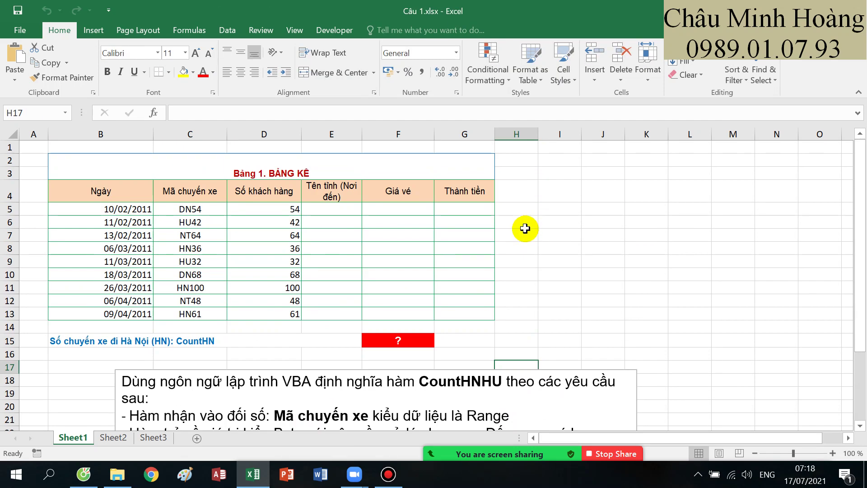
Open the Visual Basic Editor, and close and redisplay its Project Explorer
left_click(334, 30)
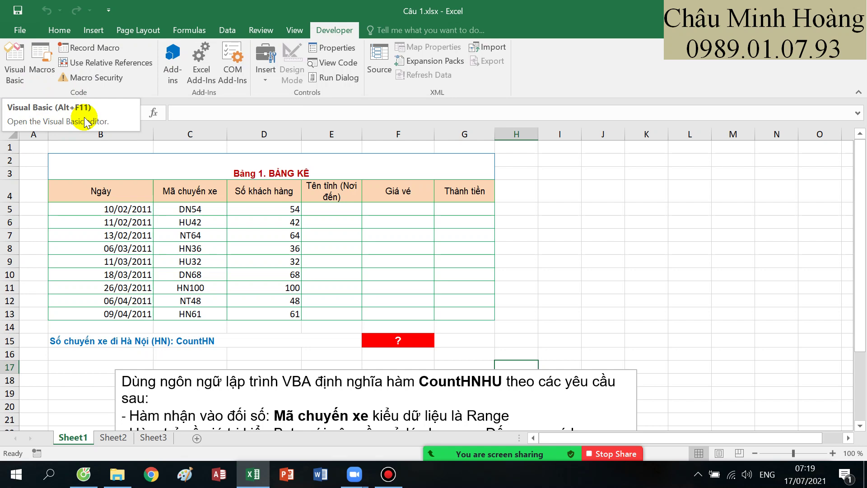
left_click(15, 80)
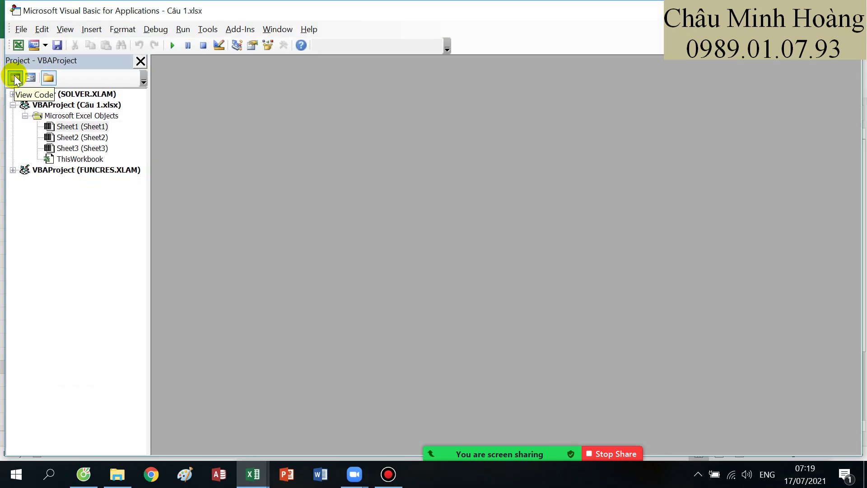
left_click(387, 472)
left_click(387, 472)
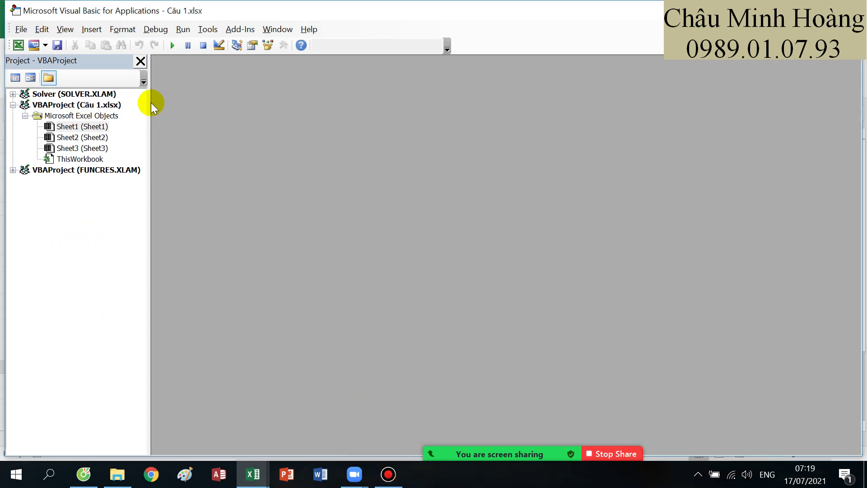
left_click(141, 61)
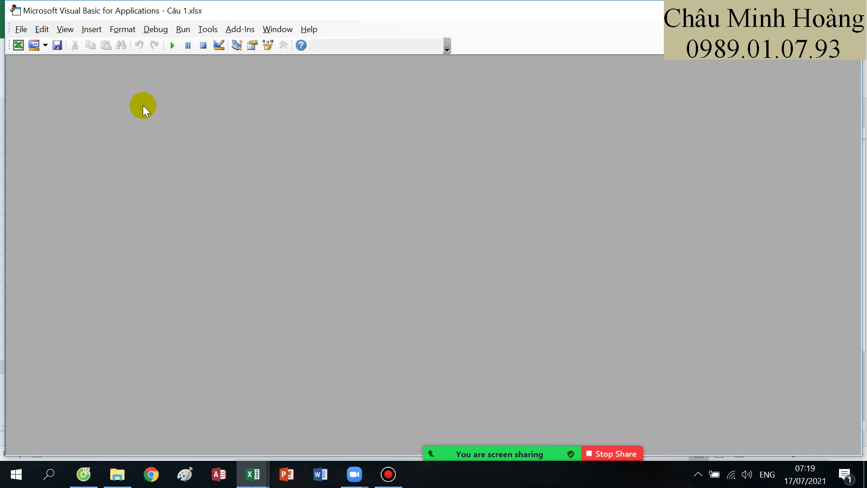
key("ctrl+r")
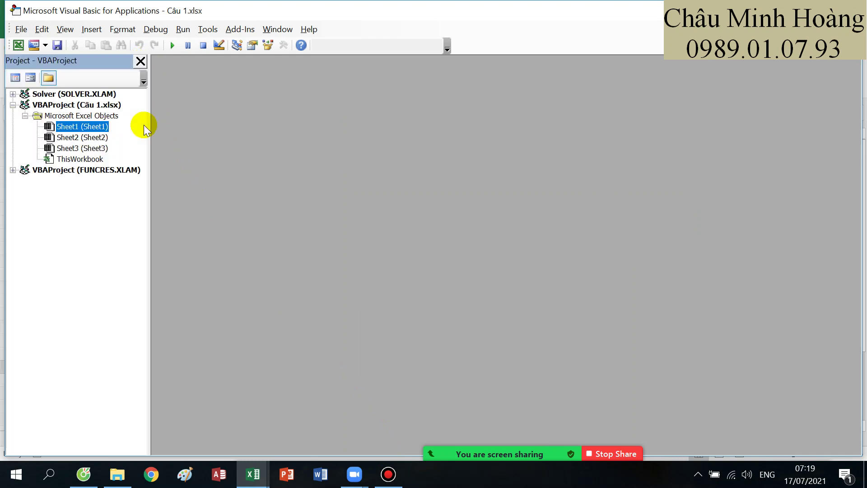
Insert a new module into VBAProject (Câu 1.xlsx)
left_click(57, 106)
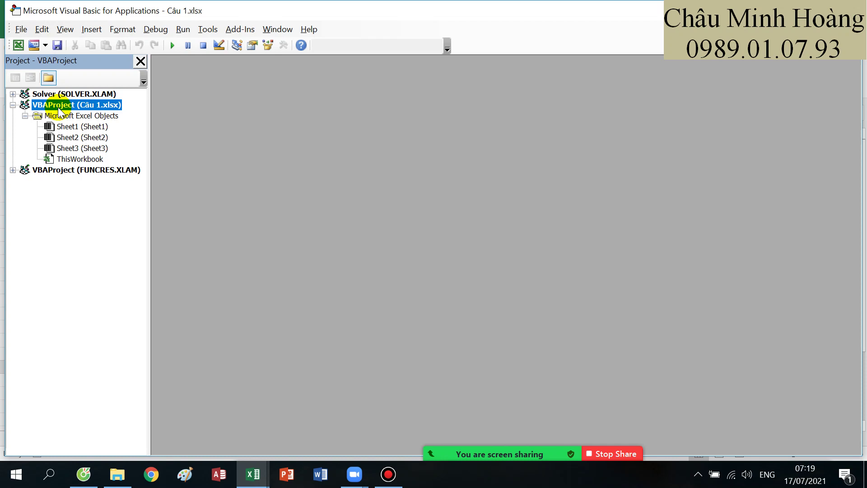
right_click(59, 112)
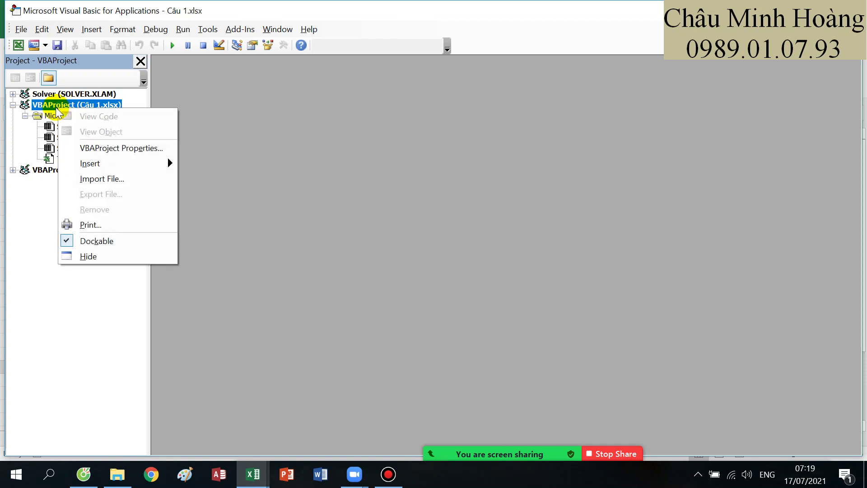
mouse_move(114, 163)
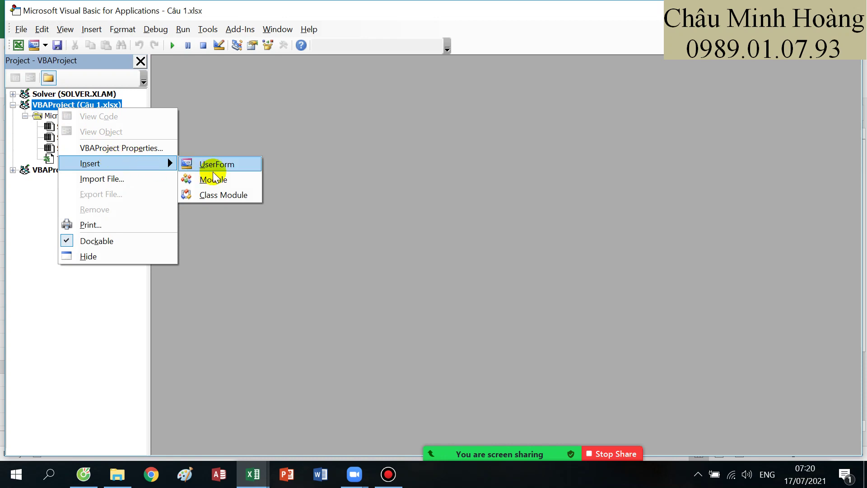
left_click(226, 179)
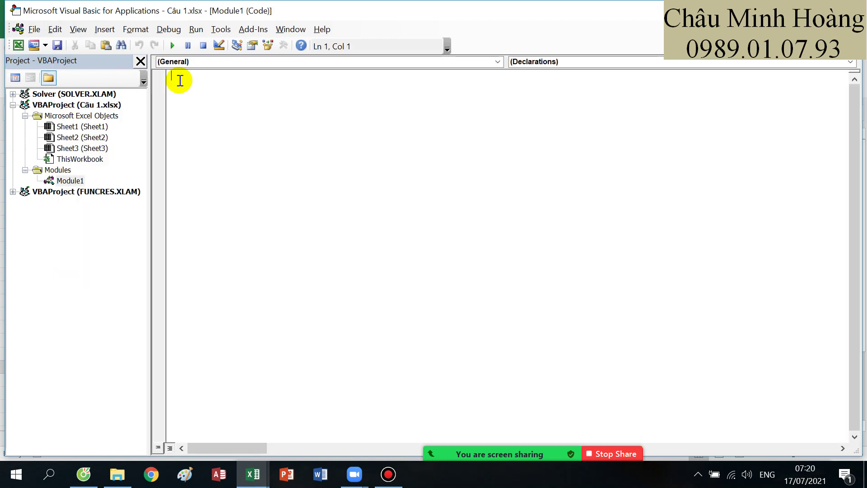
Begin declaring the function countHNHU with the parameter machuyenxe, checking the required name in the Câu 1.xlsx worksheet
type("function")
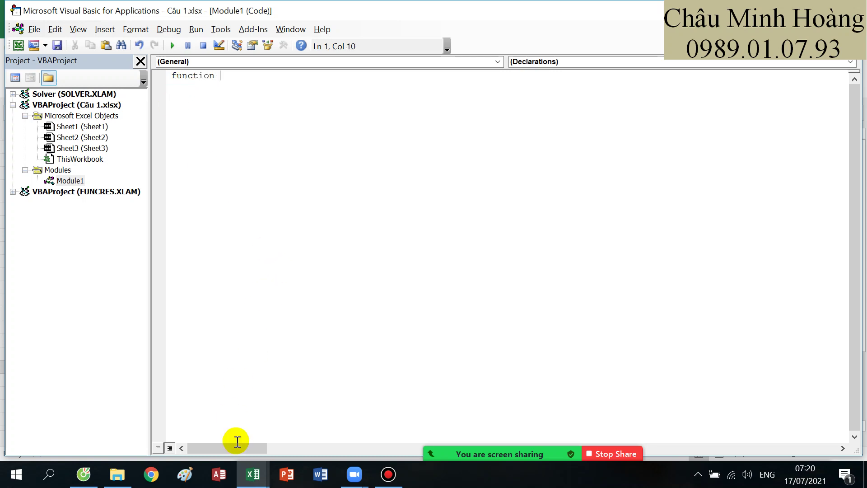
left_click(253, 475)
left_click(228, 425)
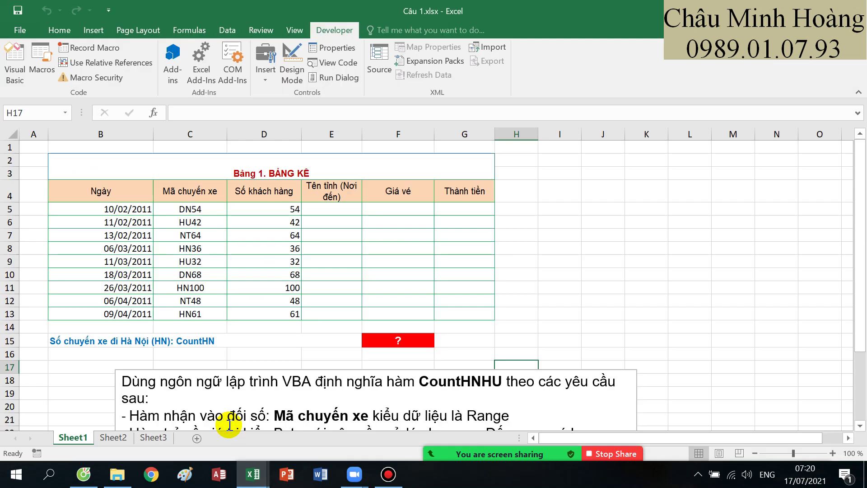
left_click(253, 474)
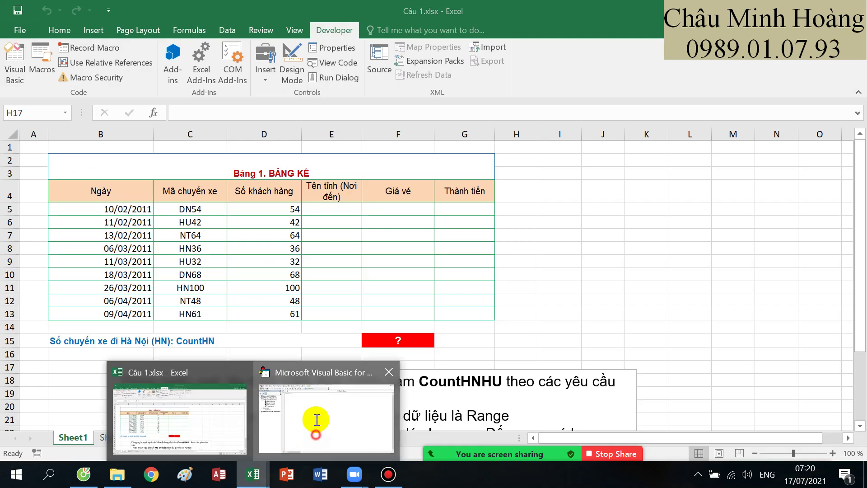
left_click(316, 418)
type("con")
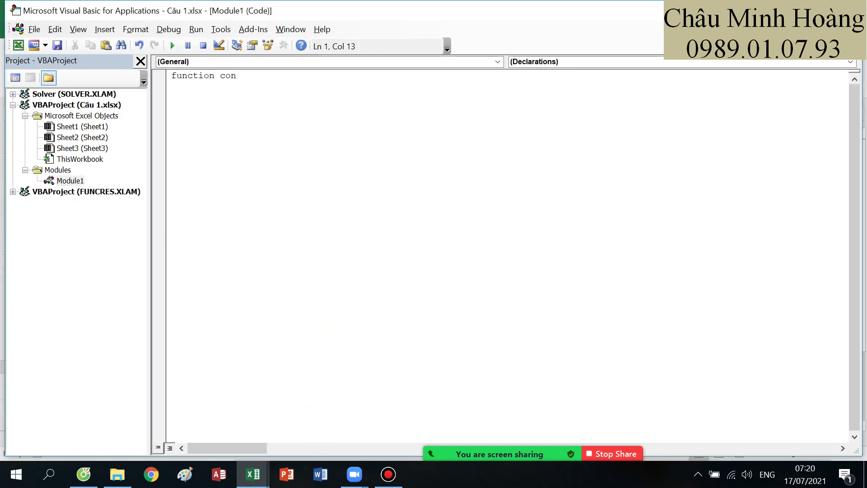
key("BackSpace")
type("untHNHU ( machuyenxe")
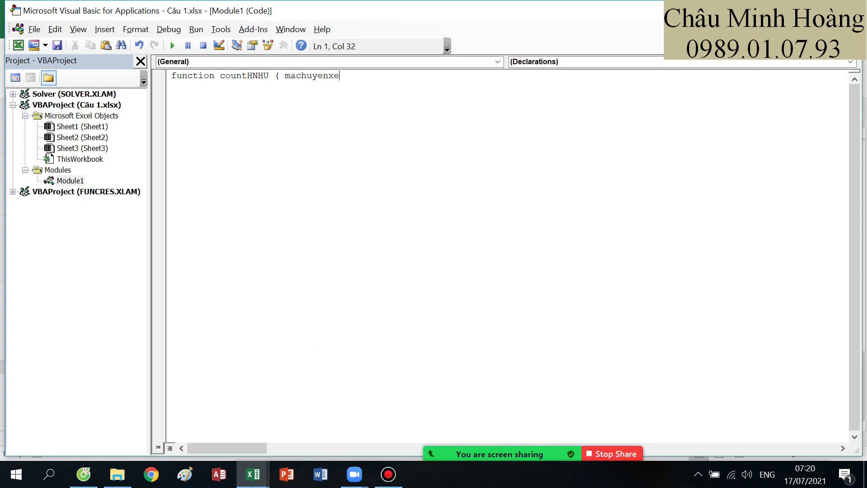
Complete the function header with machuyenxe as Range and a return type of Byte
type(" asd")
key("BackSpace")
type("b")
key("BackSpace")
key("BackSpace")
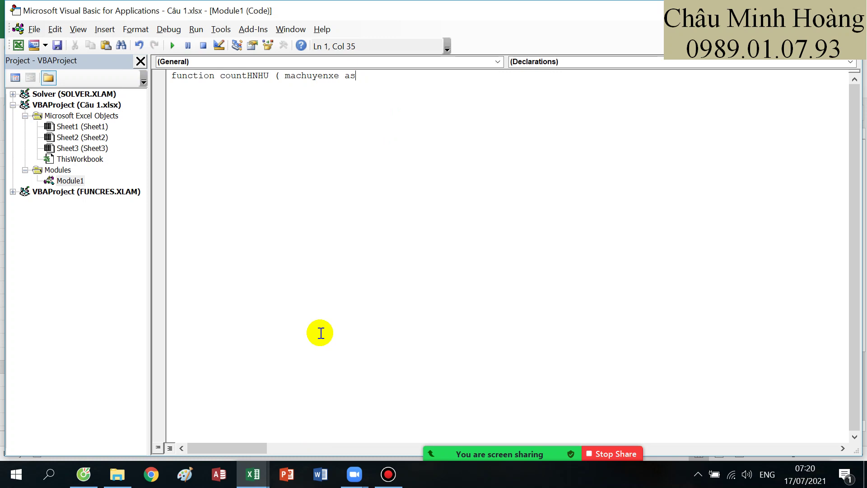
type("range) as byte")
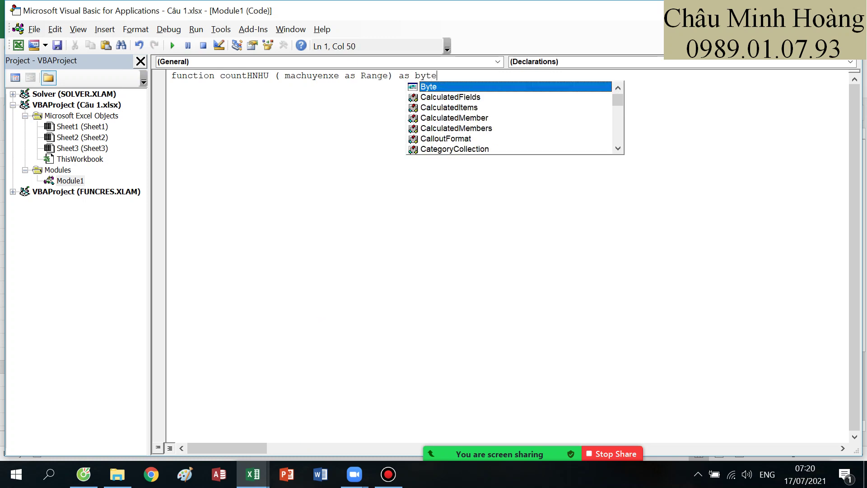
key("Return")
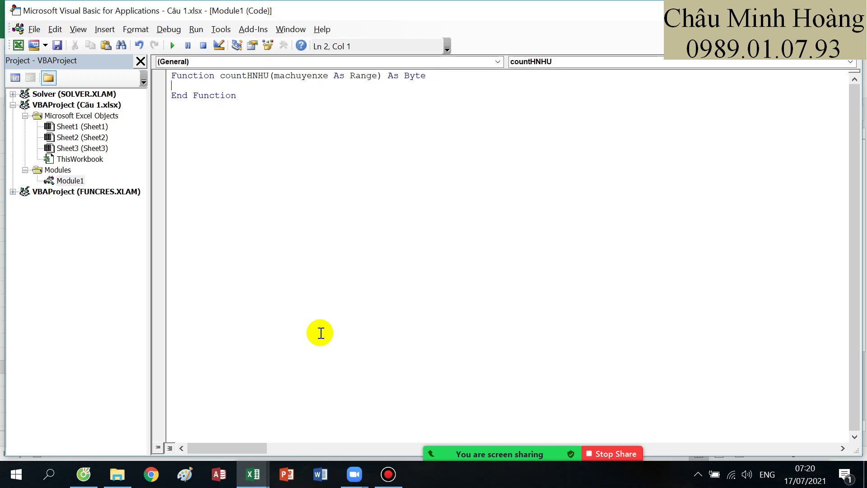
Declare the variables odem as Range and kq as Byte inside the function
type("dim odem as")
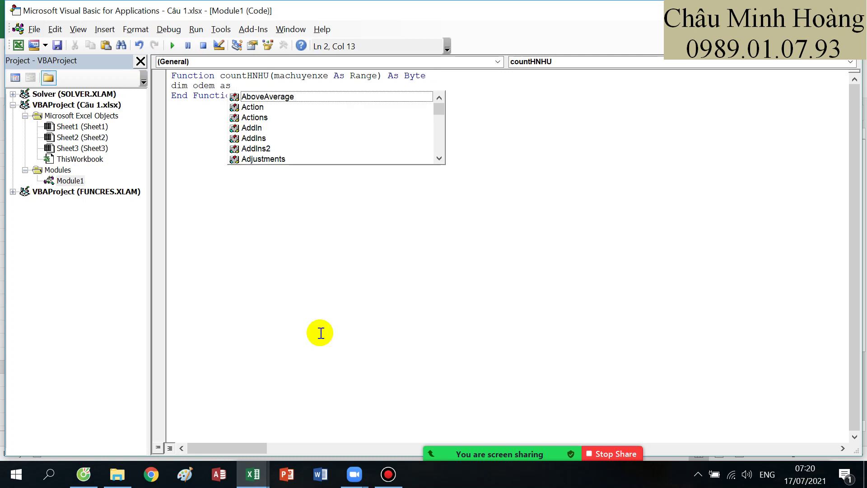
type(" range")
key("Return")
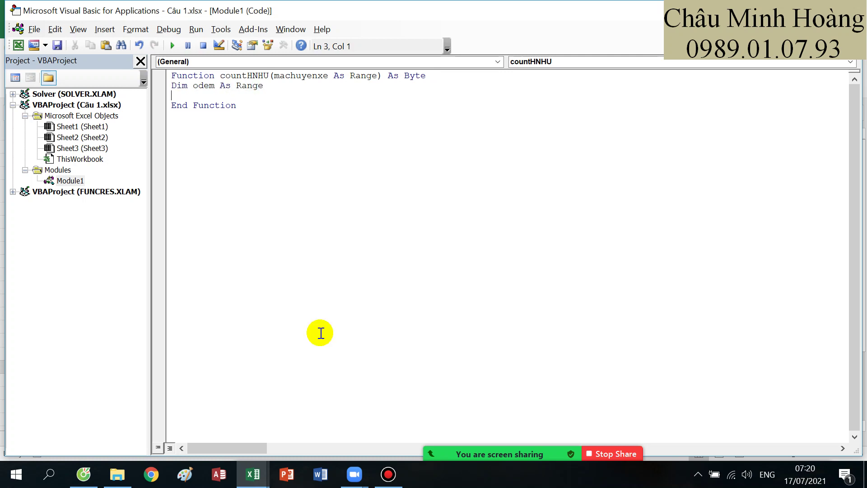
type("dim kq ")
type("asd")
key("BackSpace")
type("byte")
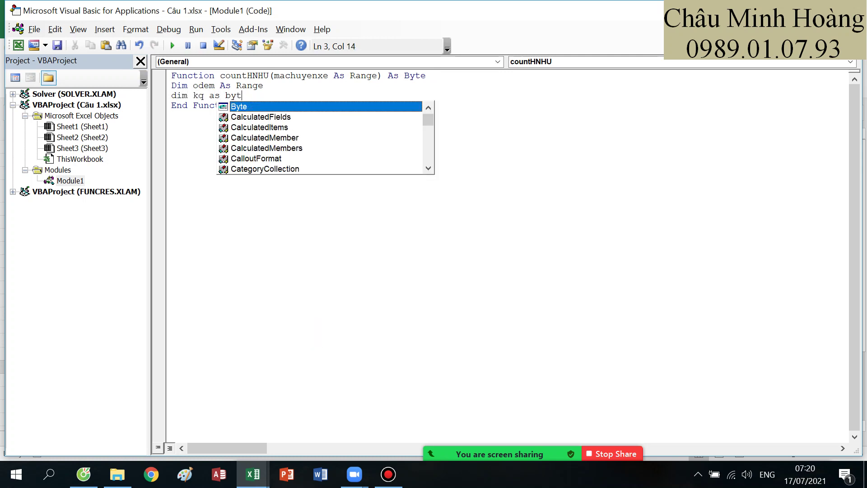
key("Return")
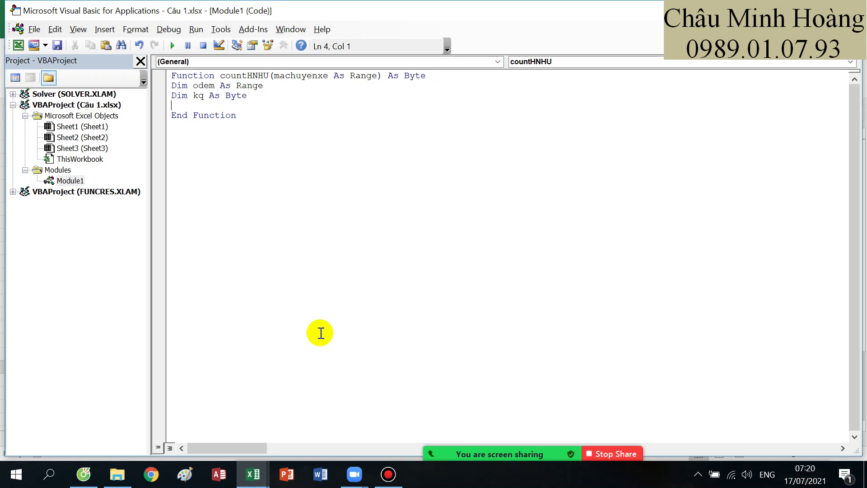
Initialise kq to 0 and start the loop For Each odem In machuyenxe
type("kq = 0")
key("Return")
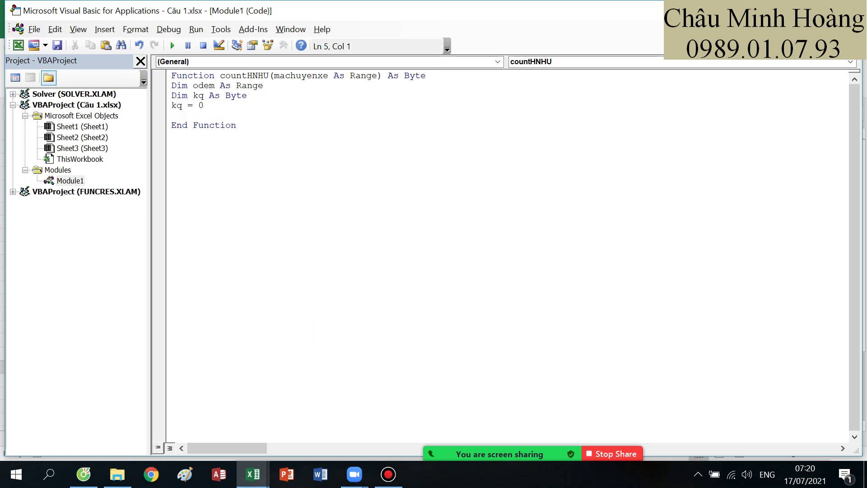
type("for each odem in mach")
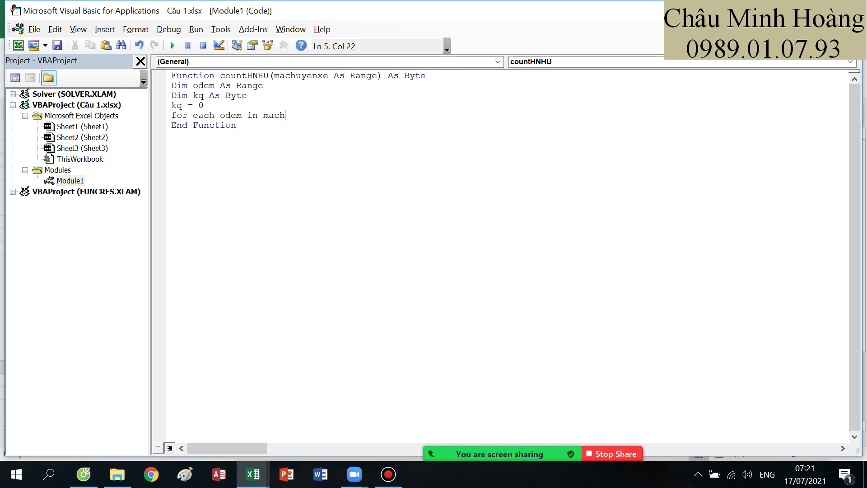
type("uyenxe")
key("Return")
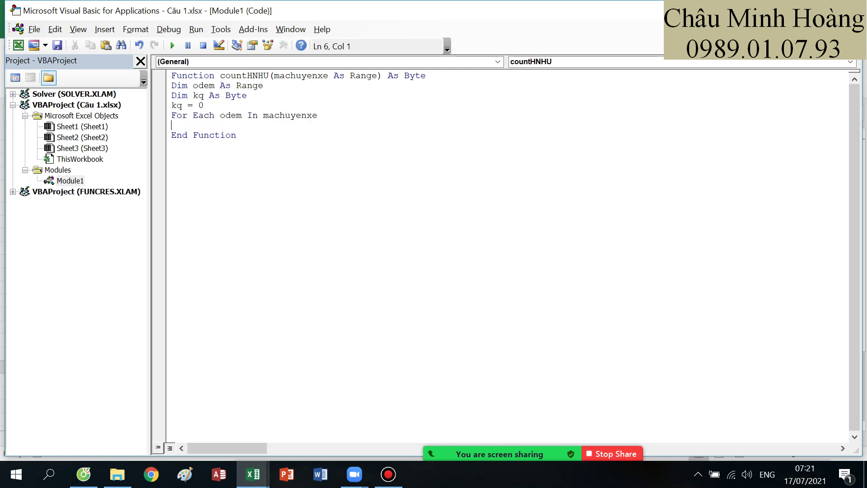
Add the condition If Left(odem, 2) = "HN" Or Left(odem, 2) = "HU" Then inside the loop, consulting the worksheet's trip codes
type("if")
mouse_move(255, 472)
left_click(229, 430)
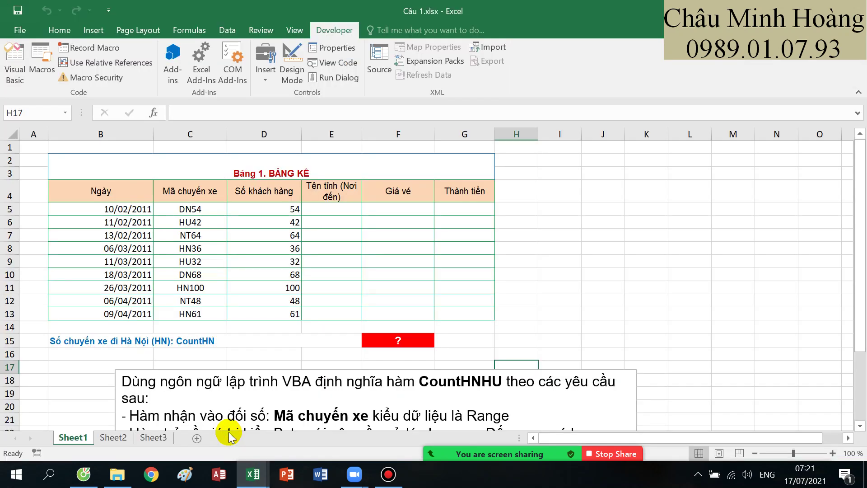
left_click(348, 417)
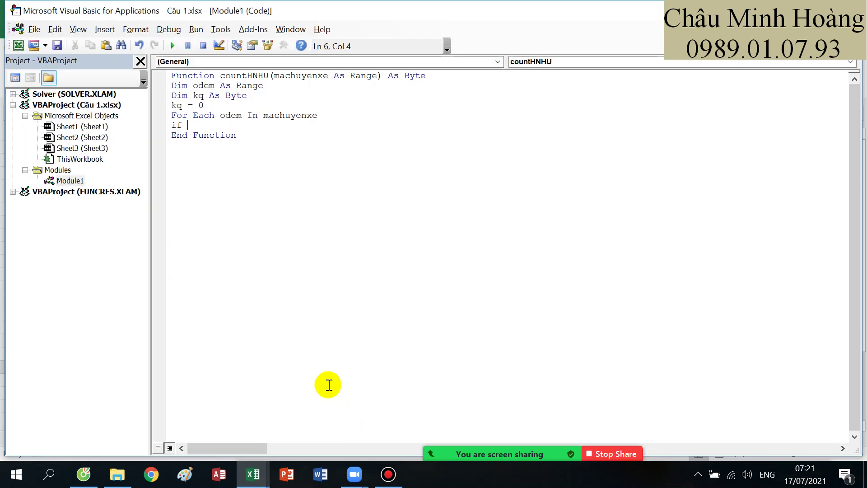
type("left(odem")
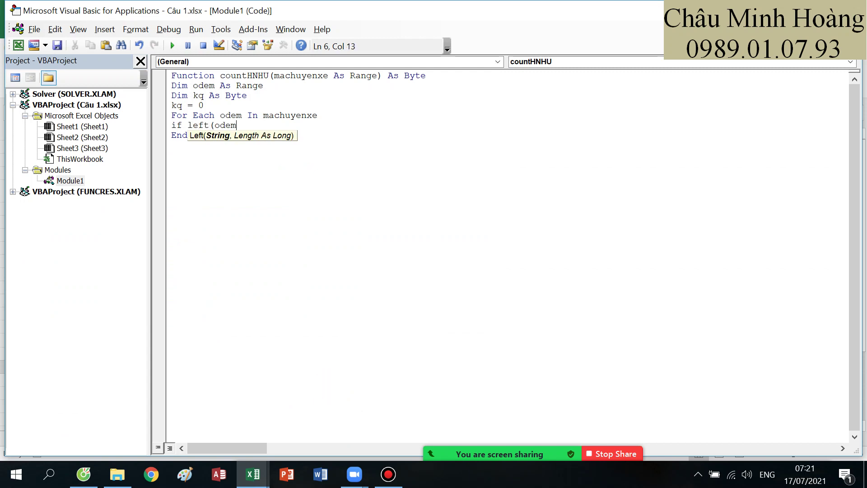
type(",2)=\"HU")
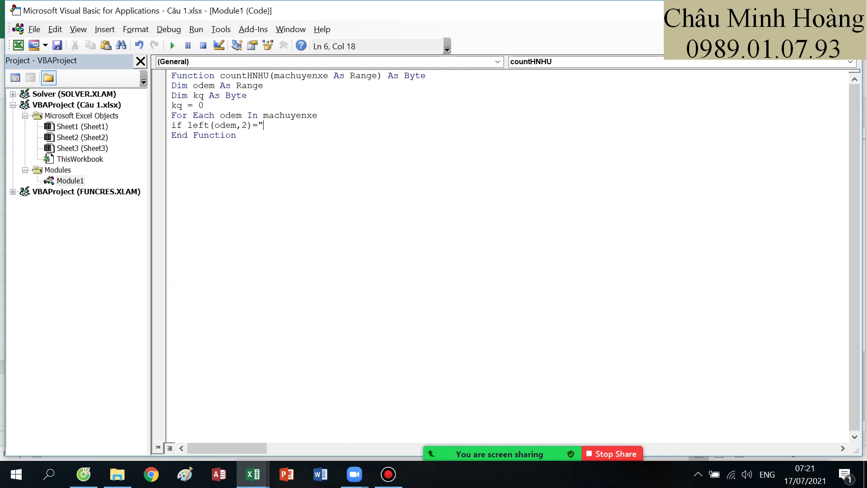
key("BackSpace")
type("N\" orr")
key("BackSpace")
type("left(odem,2")
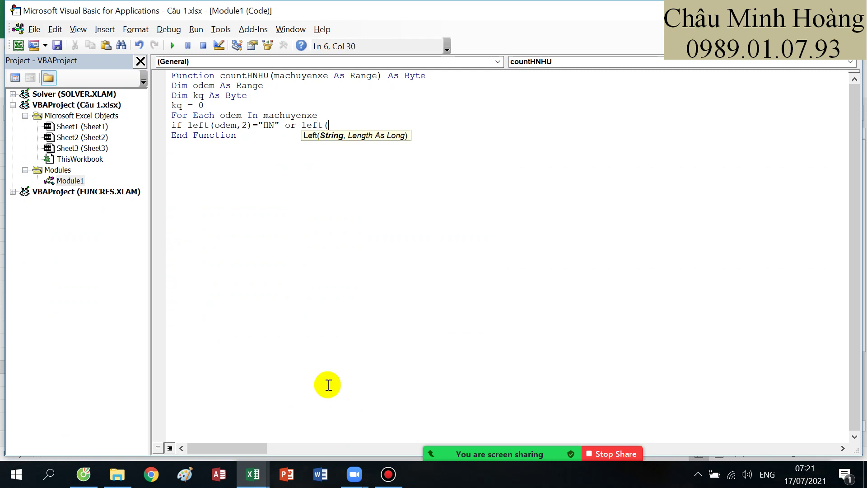
type(")=\"HU")
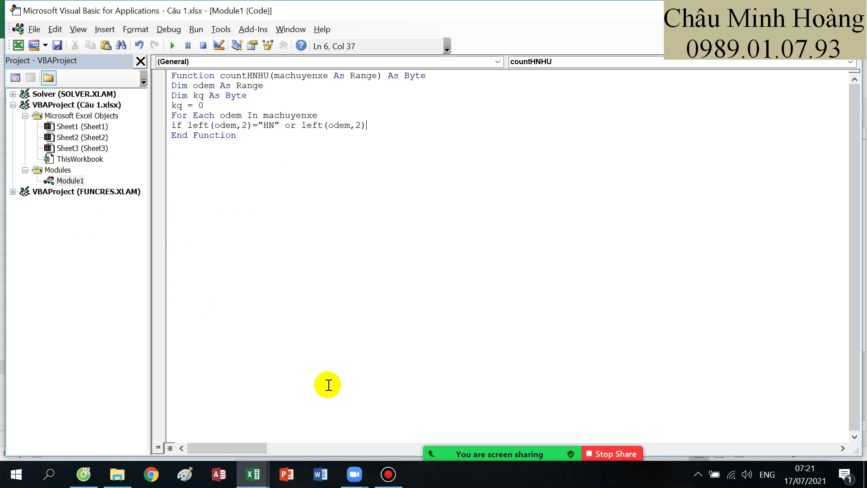
type("\" then")
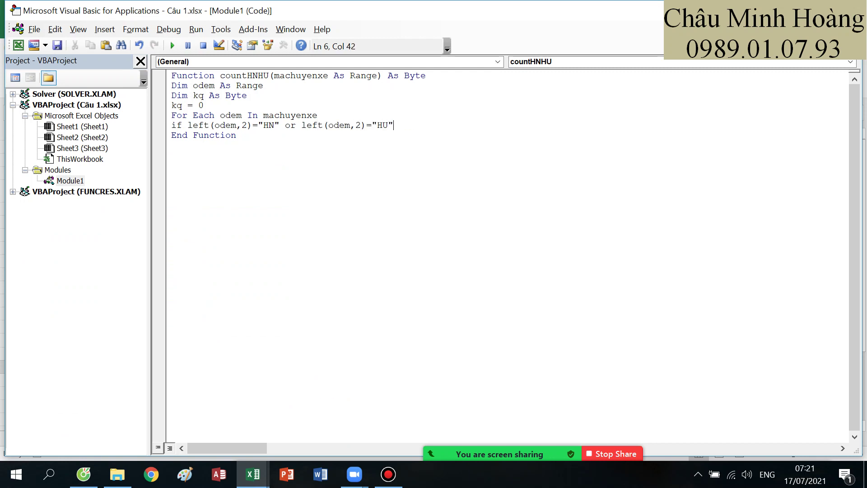
key("Return")
Add the counter statement kq = kq + 1 beneath the If condition
type("kq = kq ")
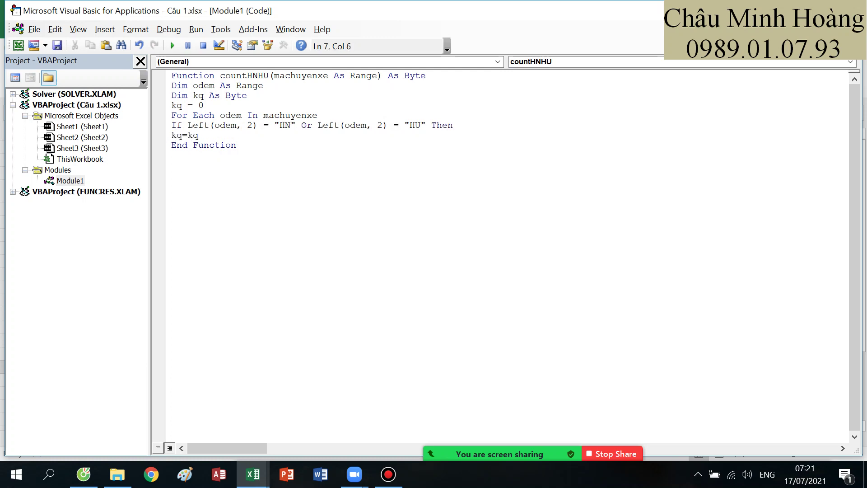
type("= 1")
key("Return")
left_click(220, 135)
key("BackSpace")
type("+")
key("Down")
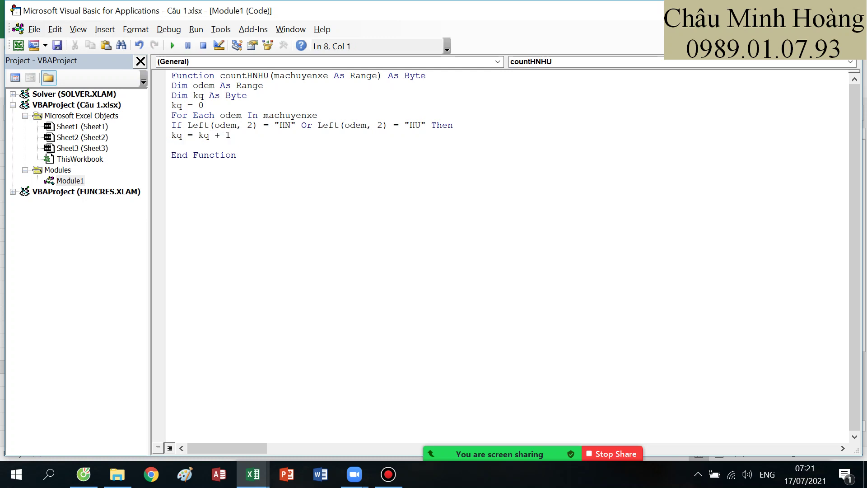
Add the closing lines Next and End If, and return the count with countHNHU = kq
type("next")
key("Return")
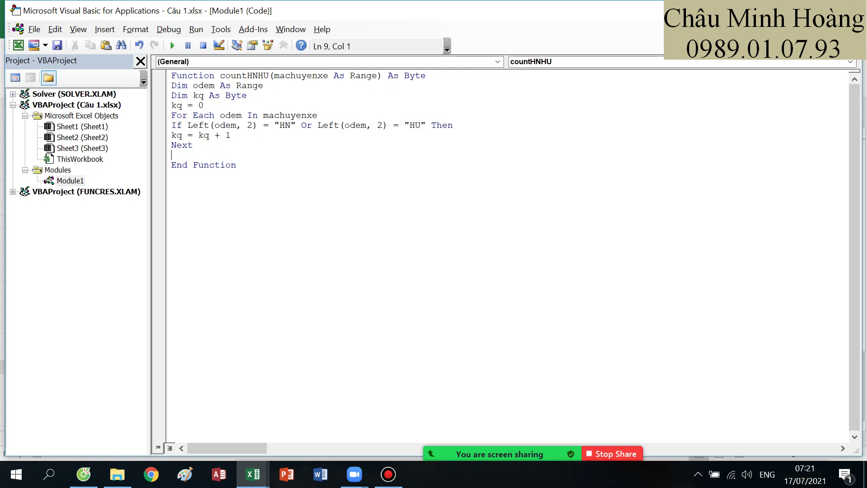
type("end If")
key("Return")
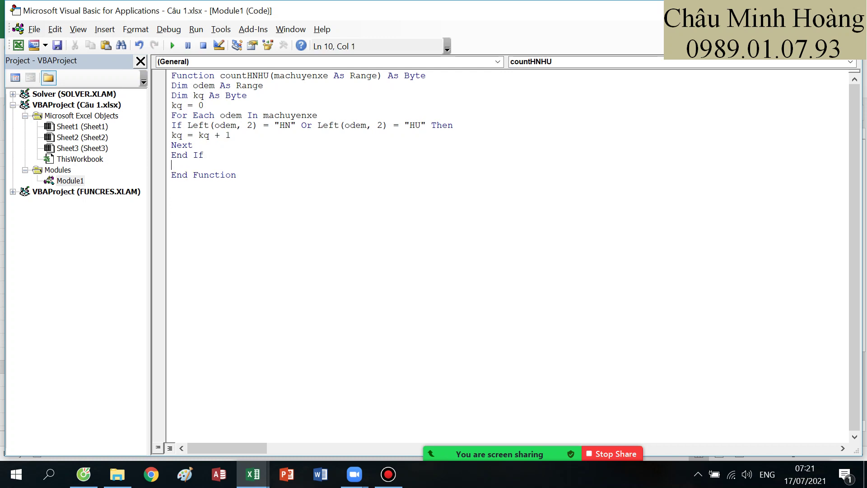
type("countHNHU ")
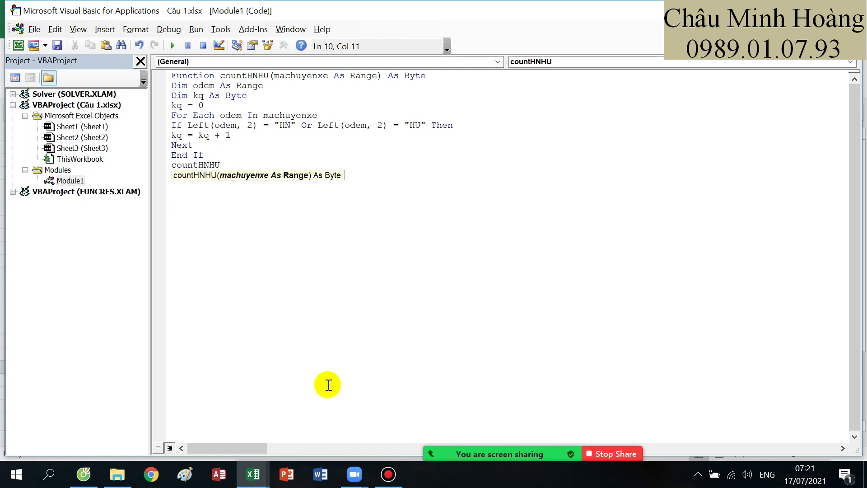
type("= kq")
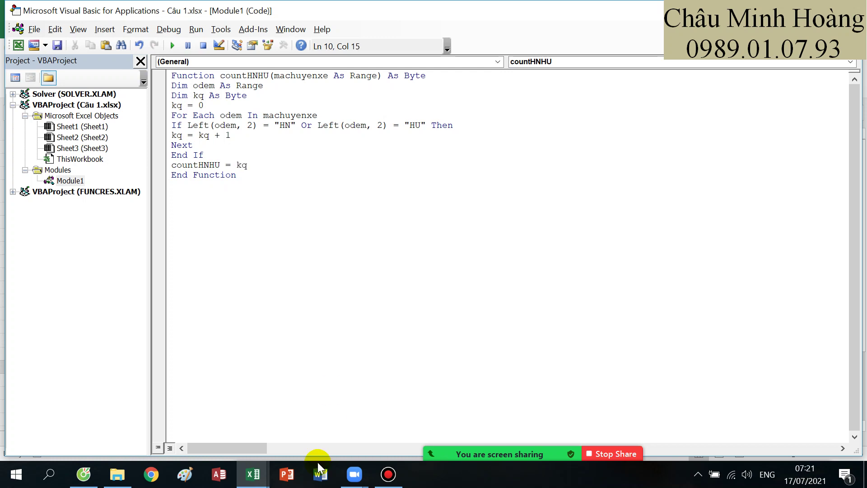
Review the countHNHU function line by line, from its header down to End Function
left_click(268, 194)
left_click(225, 77)
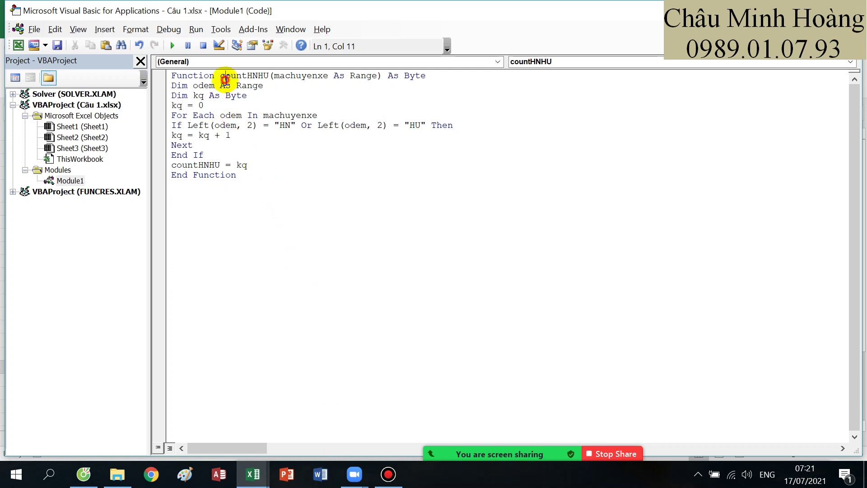
left_click(225, 96)
left_click(215, 97)
left_click(210, 114)
left_click(214, 125)
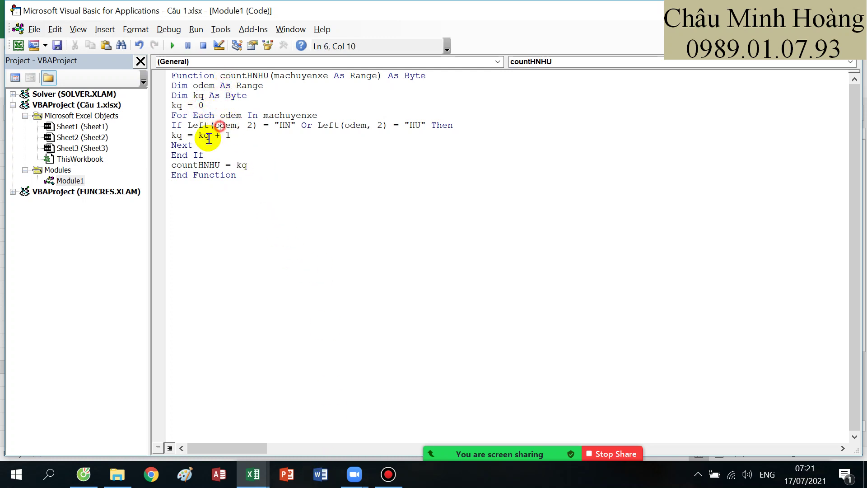
left_click(204, 135)
left_click(193, 145)
left_click(199, 155)
left_click(212, 164)
left_click(219, 175)
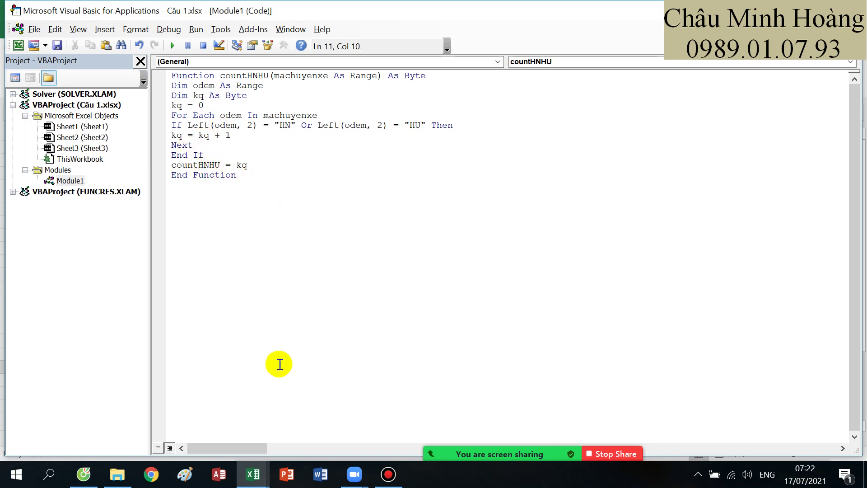
Test the function on Sheet1 by entering =countHNHU(C5:C13) in cell I6, dismissing any message that interrupts it
left_click(251, 474)
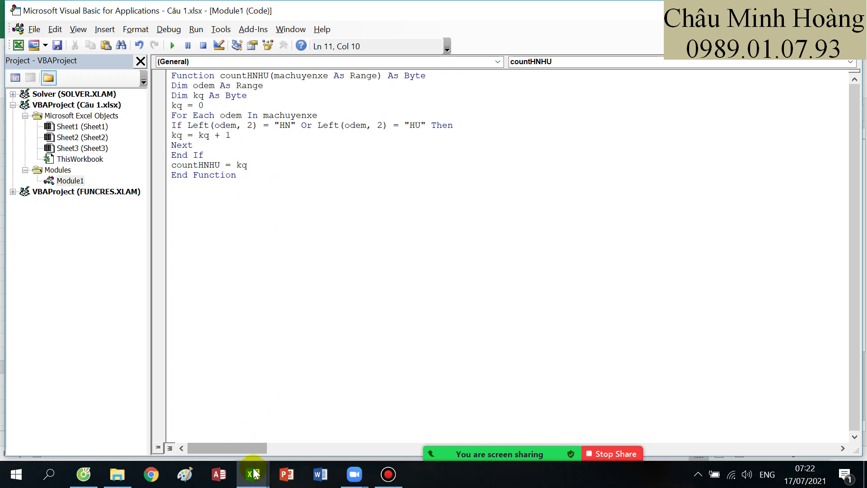
left_click(188, 434)
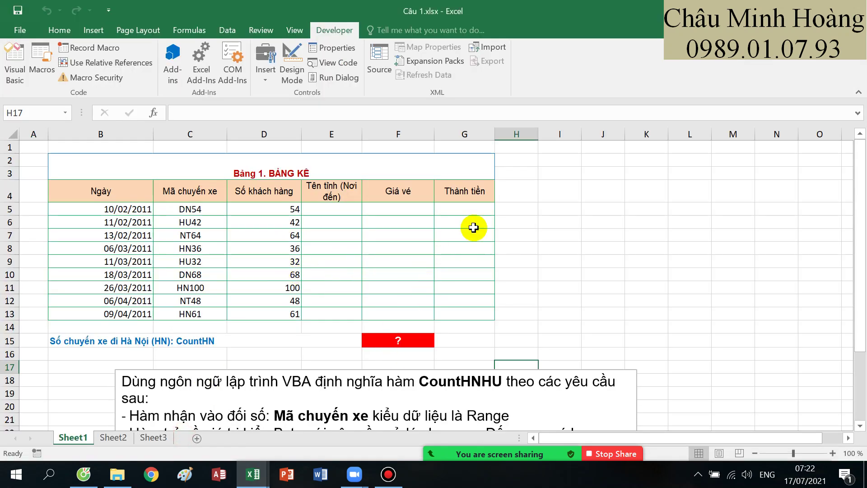
left_click(545, 218)
type("=coun")
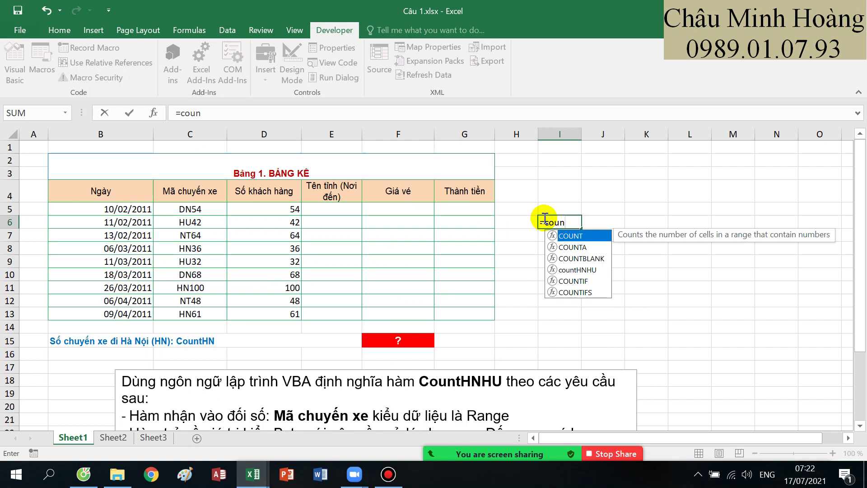
left_click(584, 270)
double_click(584, 271)
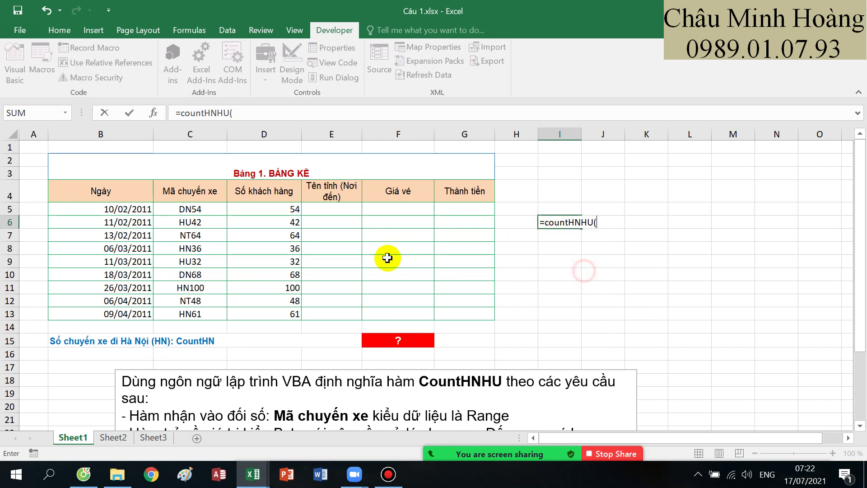
left_click_drag(192, 210, 193, 309)
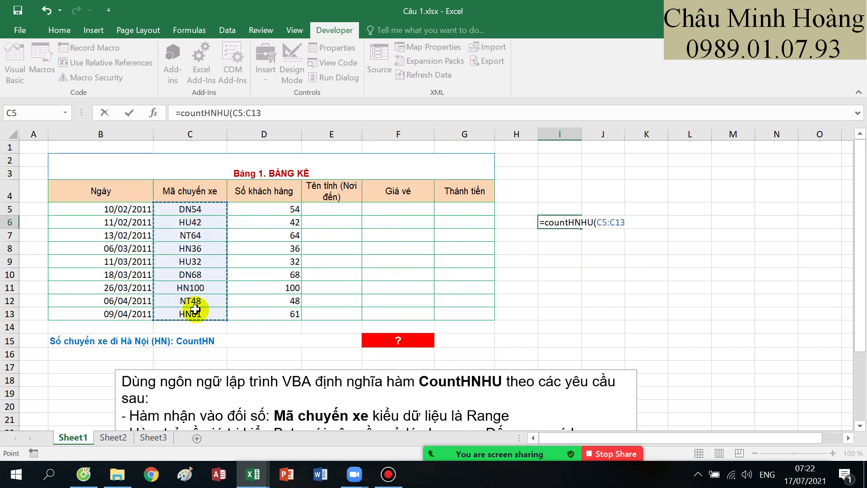
key("Return")
left_click(421, 292)
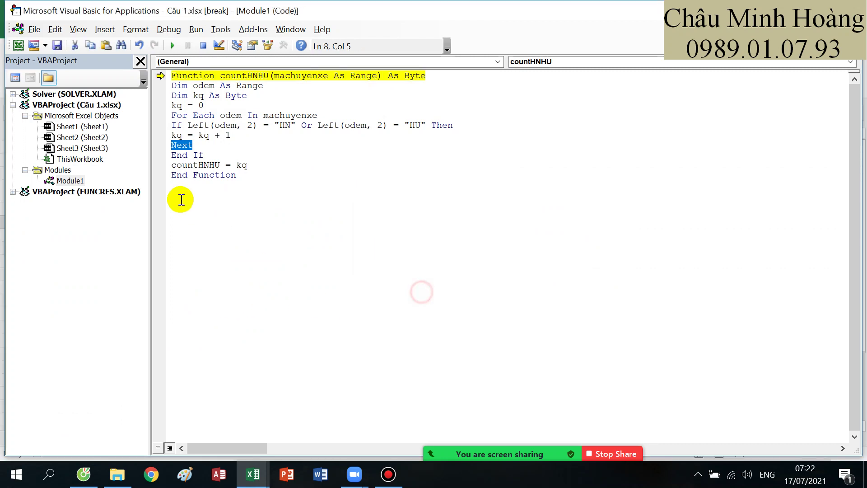
Move the Next statement below End If and reset the halted code
left_click(198, 145)
left_click_drag(197, 146, 171, 145)
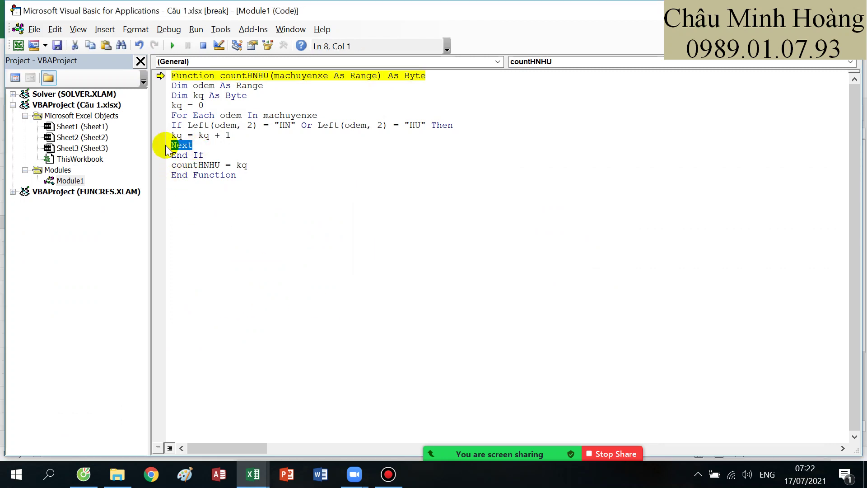
key("BackSpace")
key("BackSpace")
left_click(208, 145)
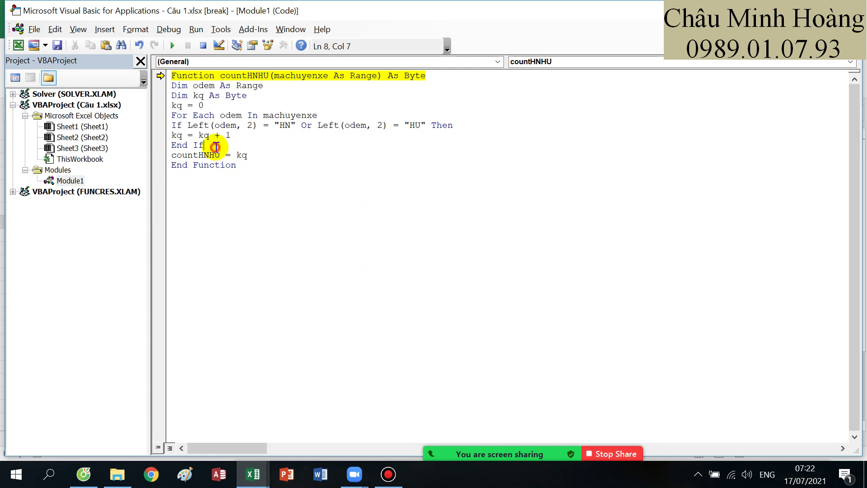
key("Return")
type("nexxt")
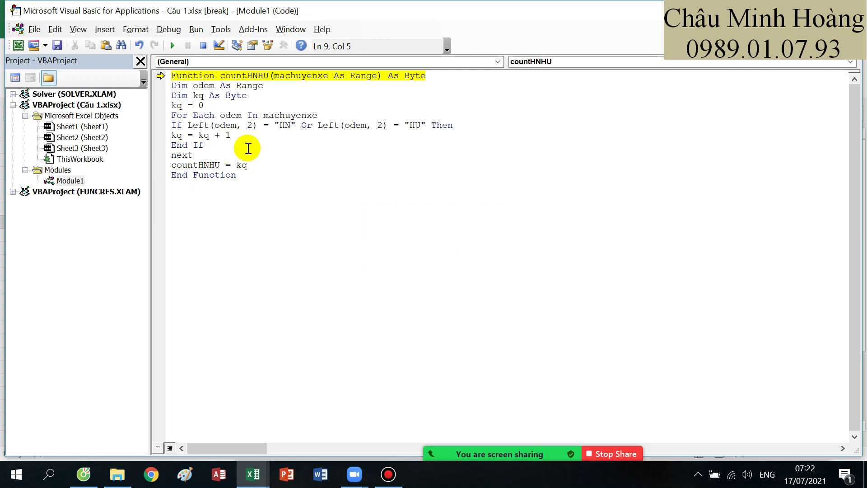
left_click(272, 168)
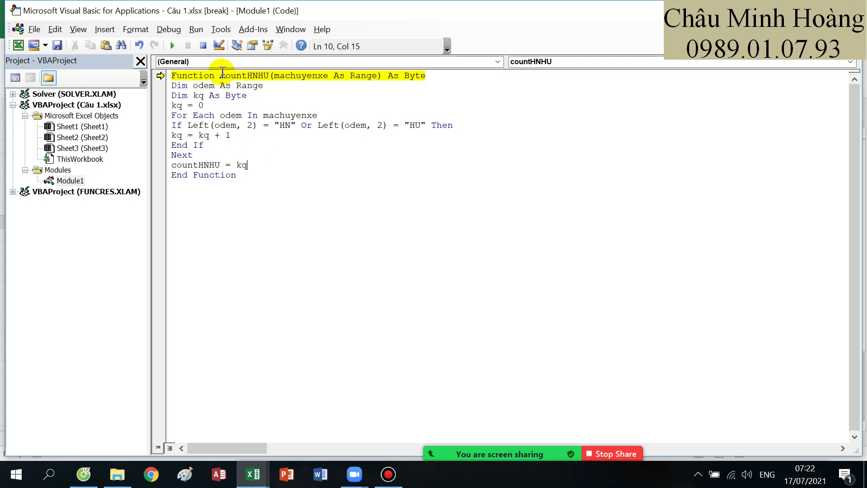
left_click(202, 47)
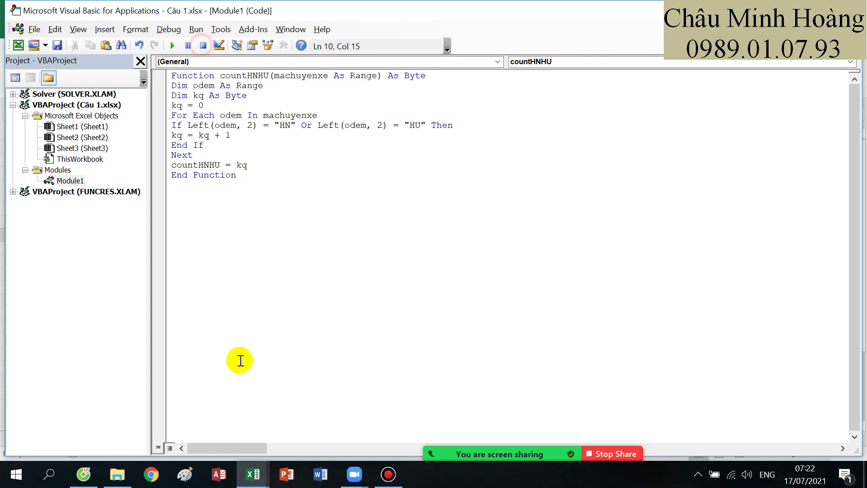
Return to Sheet1 and recalculate the countHNHU formula in cell I6
mouse_move(251, 473)
left_click(200, 423)
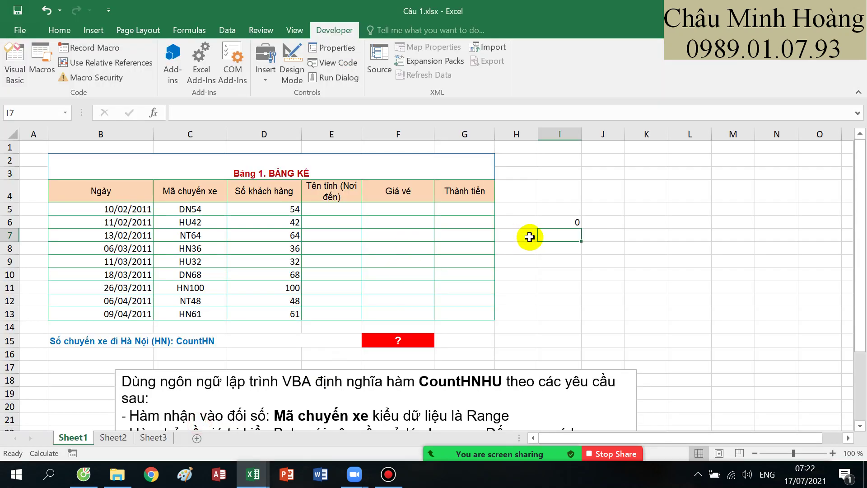
left_click(565, 221)
Go back to the VBA code and highlight the whole countHNHU function for review
mouse_move(262, 478)
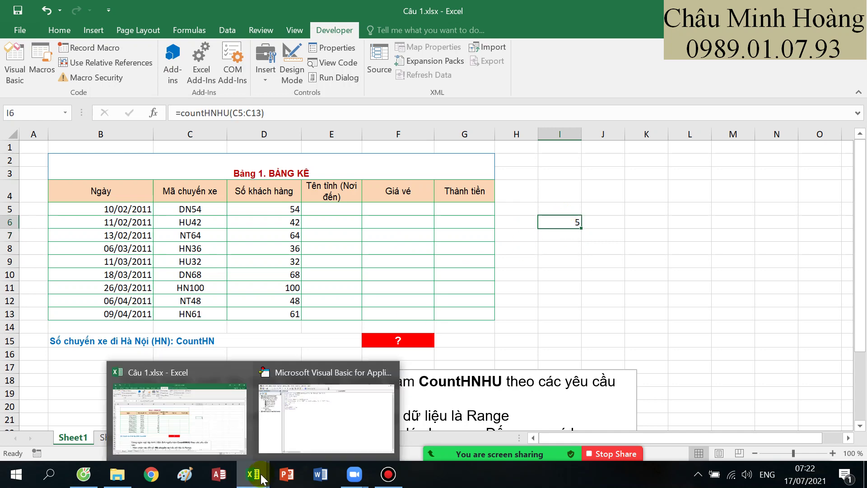
left_click(285, 415)
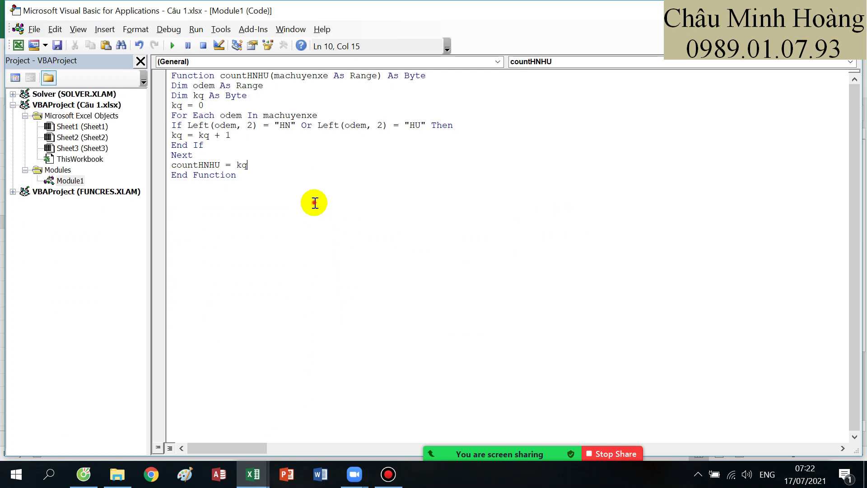
left_click_drag(292, 187, 175, 81)
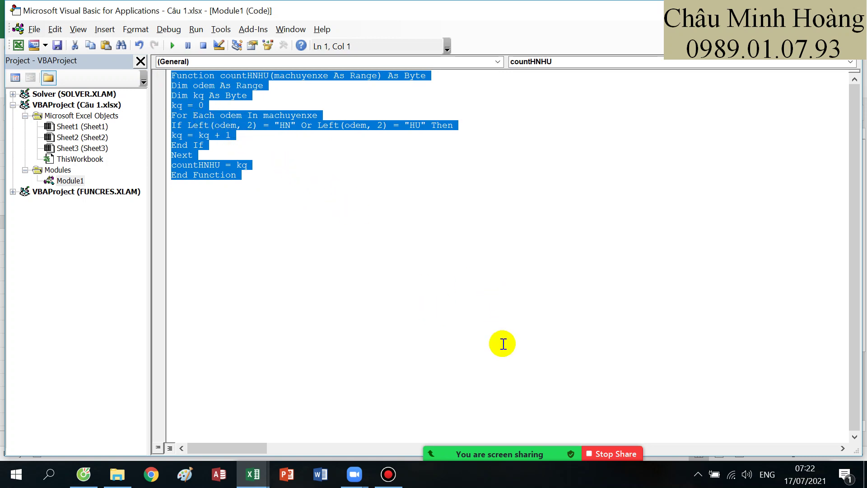
left_click_drag(271, 180, 166, 73)
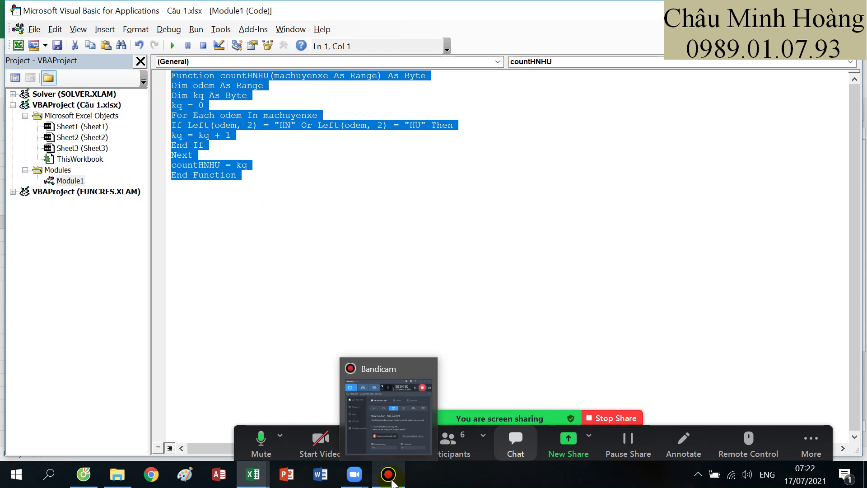
left_click(388, 475)
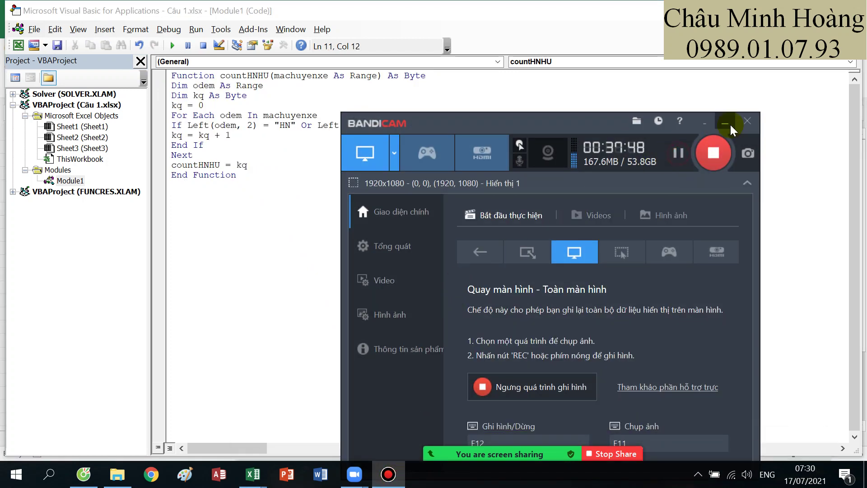
left_click(725, 122)
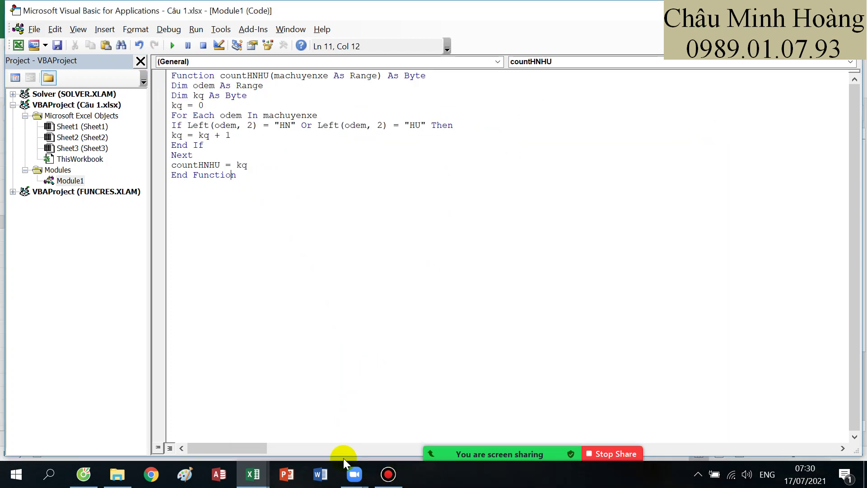
Switch to the Câu 1.xlsx worksheet and enlarge the font of cell I6 to 18
mouse_move(262, 481)
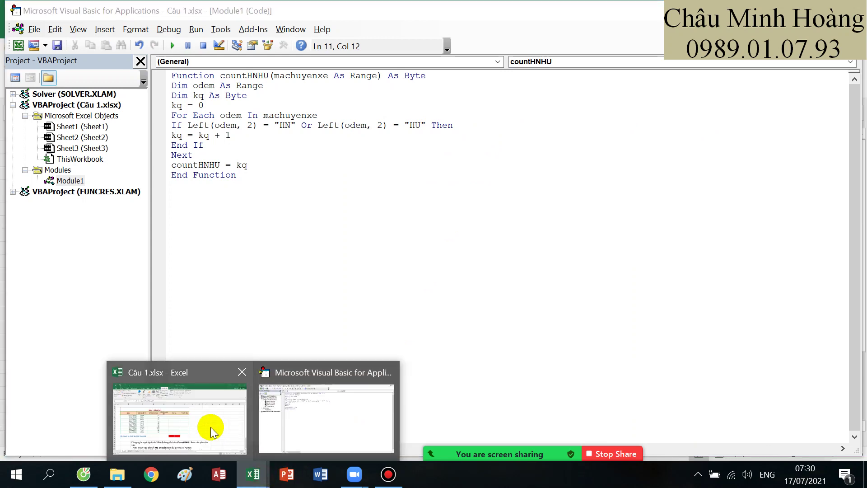
left_click(210, 427)
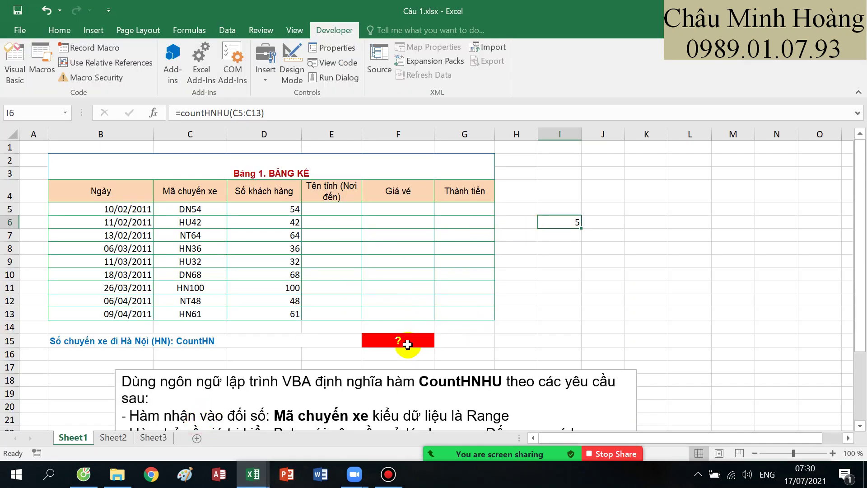
left_click(93, 30)
left_click(60, 29)
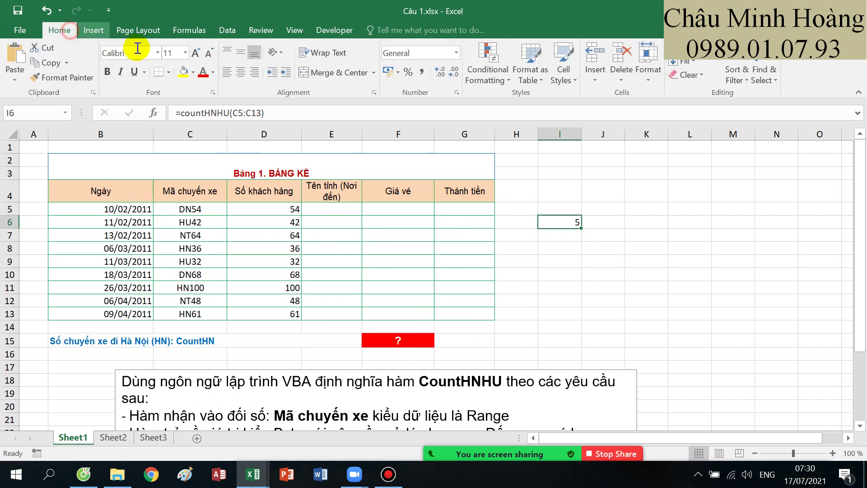
left_click(195, 53)
left_click(195, 53)
left_click(195, 53)
left_click(196, 52)
Re-enter the formula =countHNHU(C5:C13) in cell I6 over the trip code column
key("F2")
type("=coun")
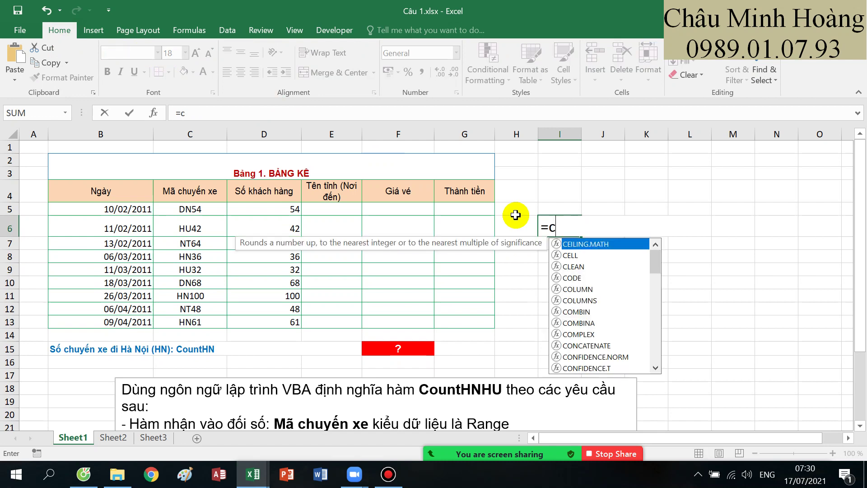
double_click(582, 278)
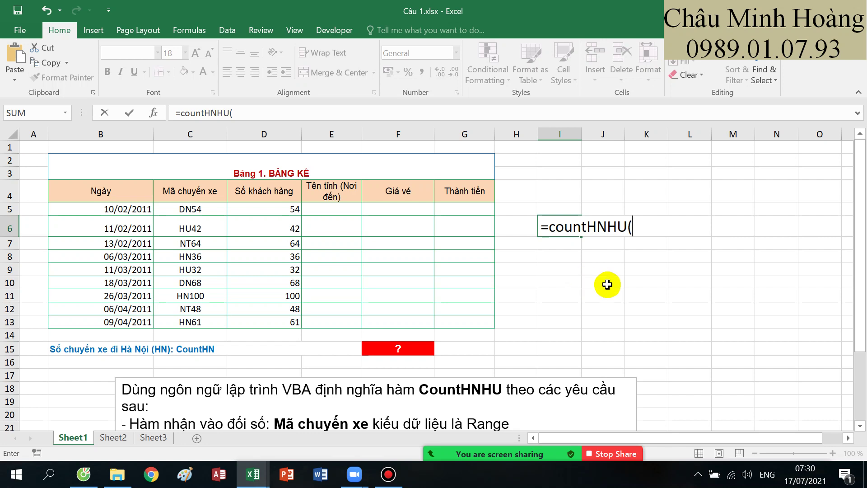
left_click_drag(195, 209, 183, 315)
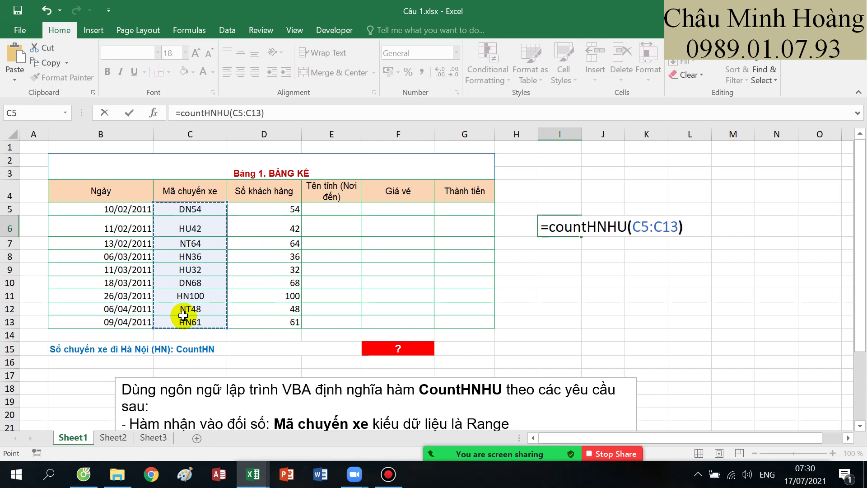
key("Return")
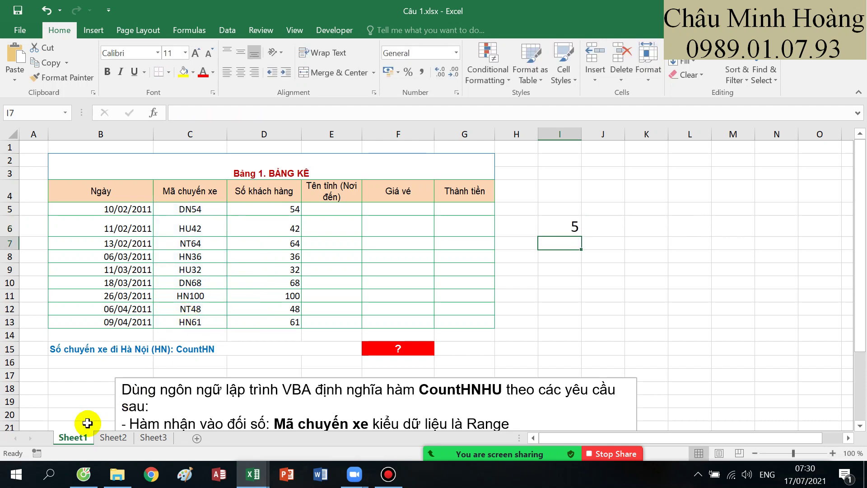
Switch back to the VBA code and highlight the countHNHU function from its first Dim line through End Function
mouse_move(254, 472)
left_click(318, 405)
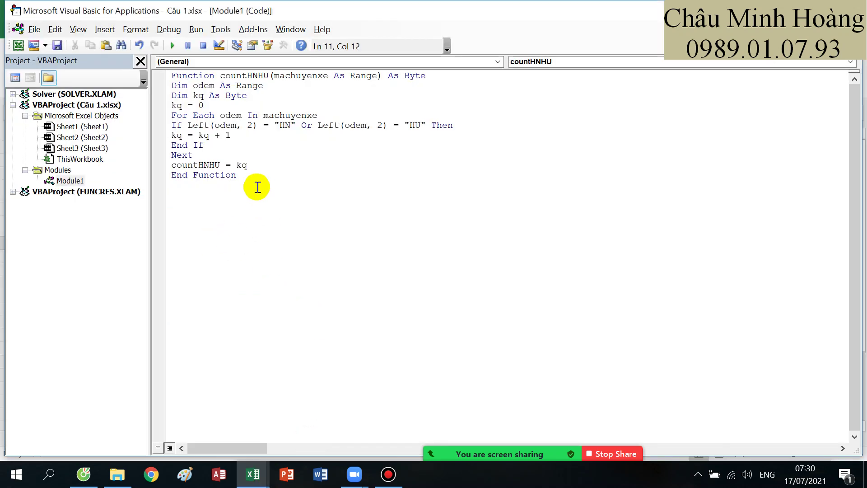
left_click_drag(252, 187, 168, 85)
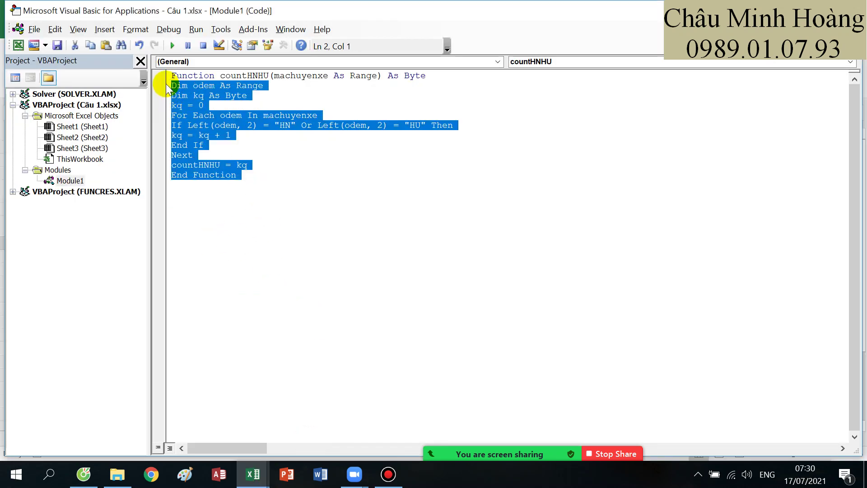
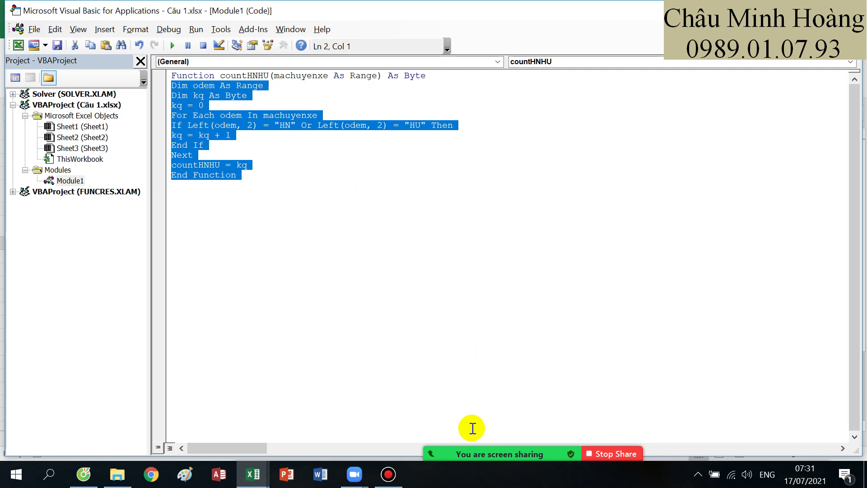
left_click(389, 474)
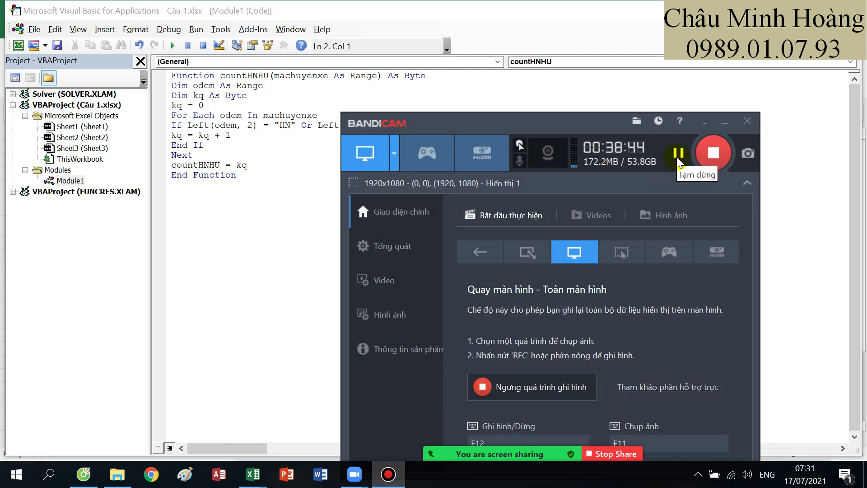
key("alt+F11")
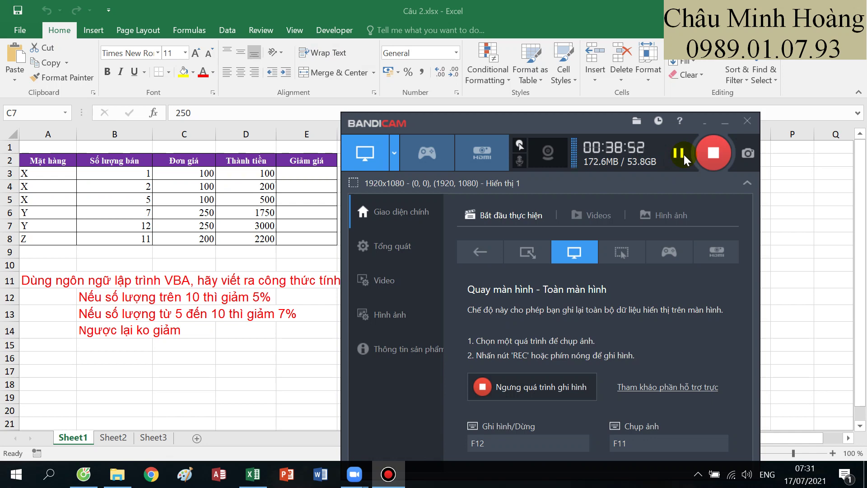
left_click(725, 122)
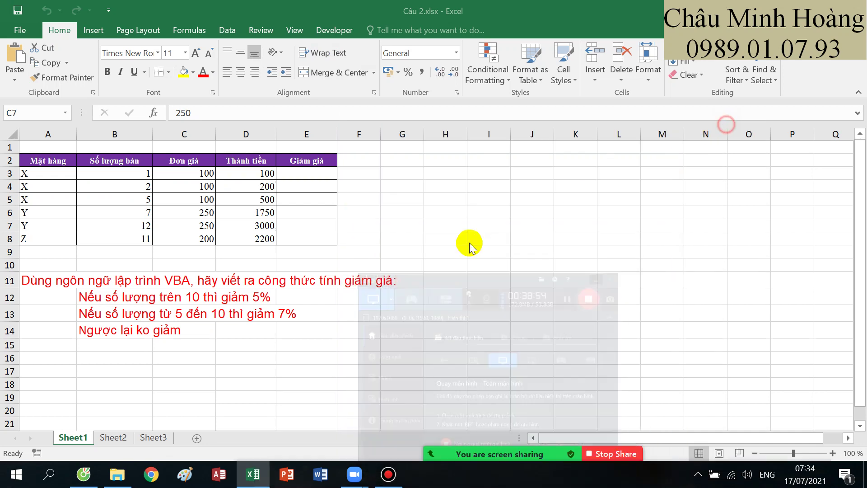
Highlight the discount rules in A12:F14 of Câu 2.xlsx and open the Visual Basic editor
left_click(154, 327)
left_click_drag(67, 296, 345, 334)
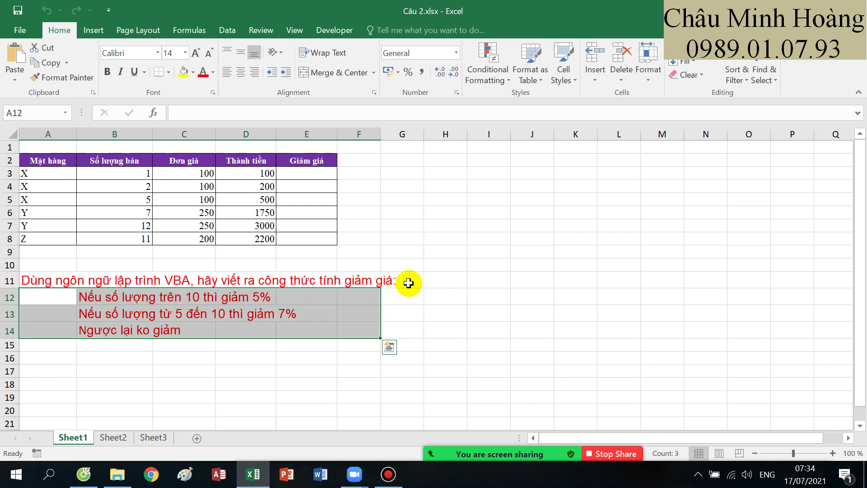
left_click(349, 30)
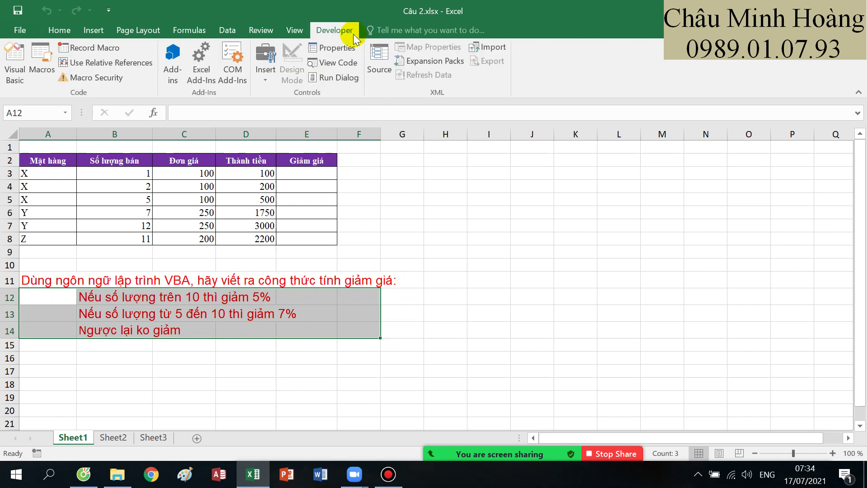
left_click(13, 79)
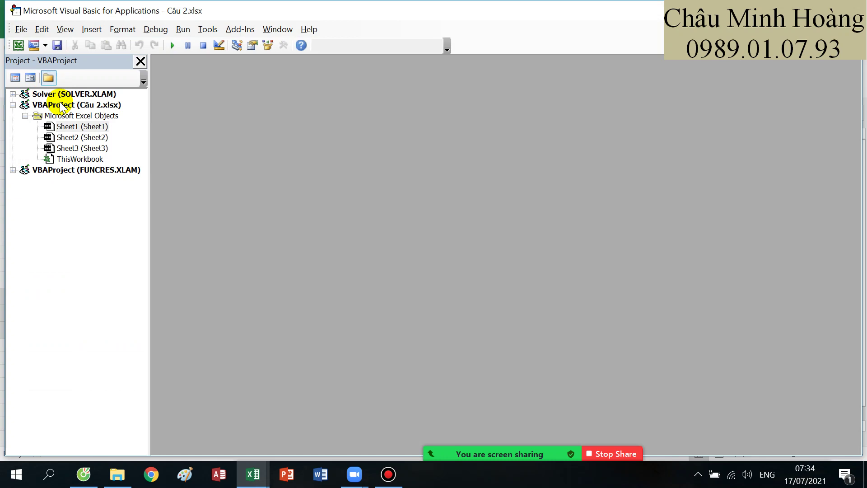
Insert a new standard module into the VBA project of Câu 2.xlsx
left_click(68, 105)
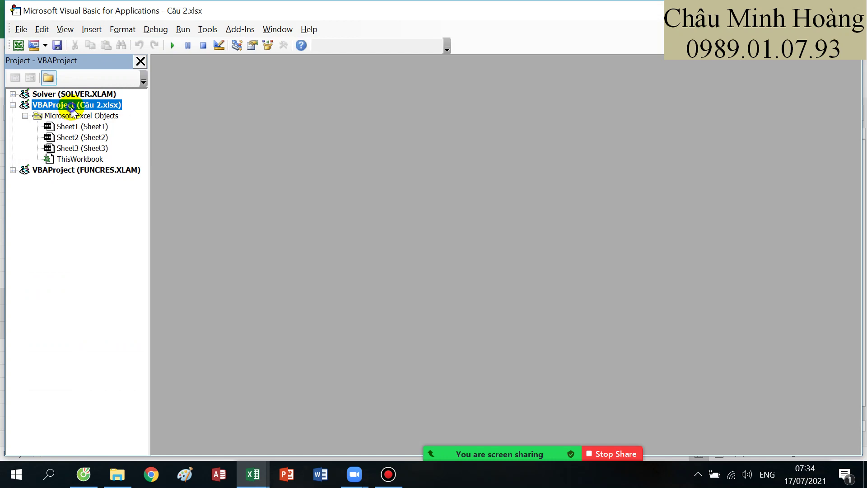
right_click(72, 110)
mouse_move(118, 163)
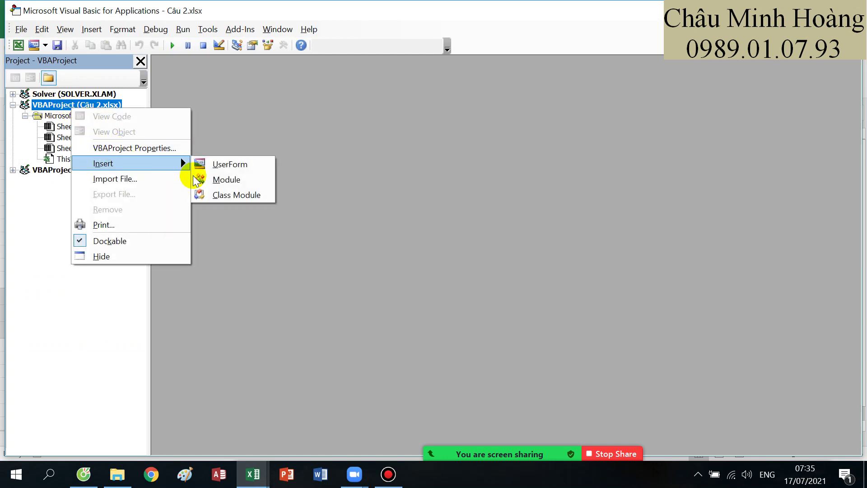
left_click(198, 180)
Begin declaring a function named giamgia in the module, checking the discount rules on the worksheet for its argument
type("function")
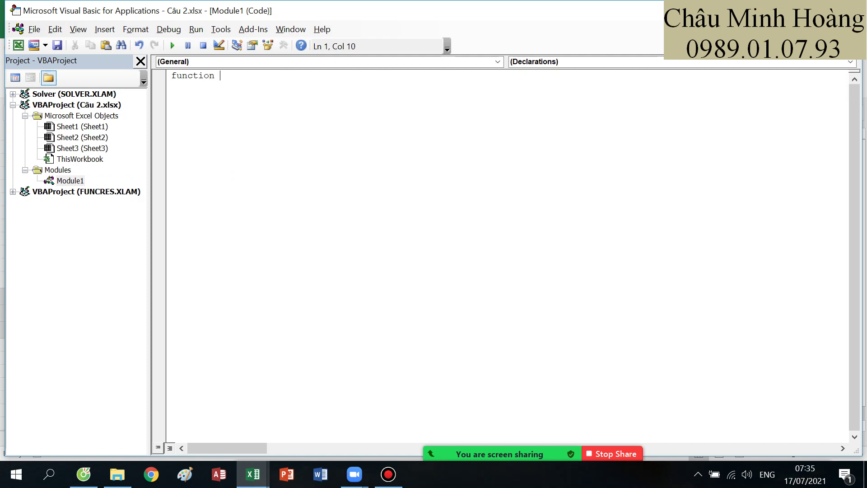
type(" giamgia (")
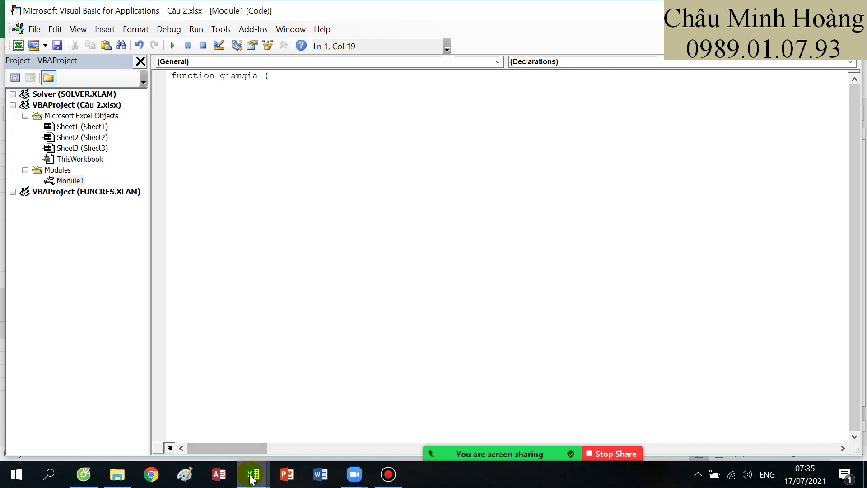
mouse_move(253, 474)
left_click(188, 420)
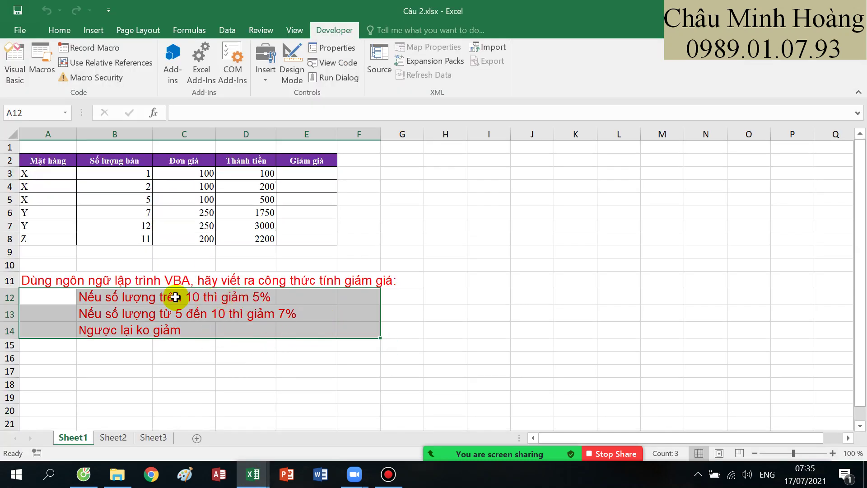
left_click(253, 476)
left_click(305, 425)
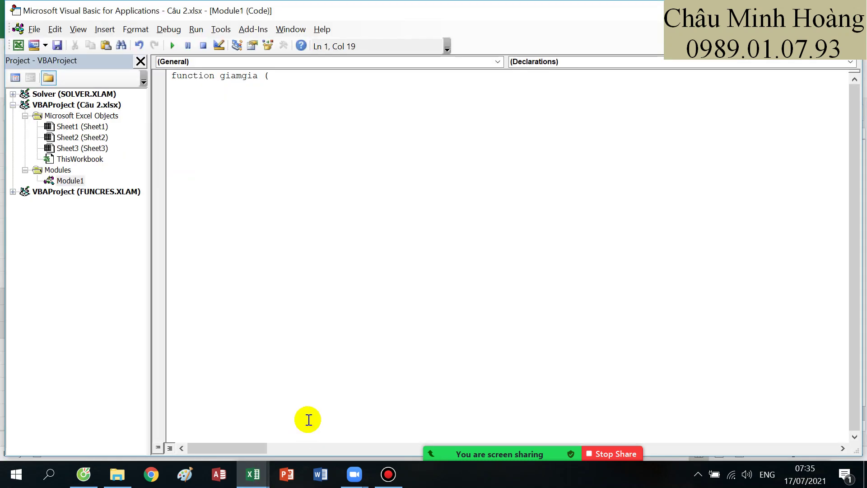
Complete the giamgia declaration with the parameter soluong As Double and the return type Double
type("soluong ass")
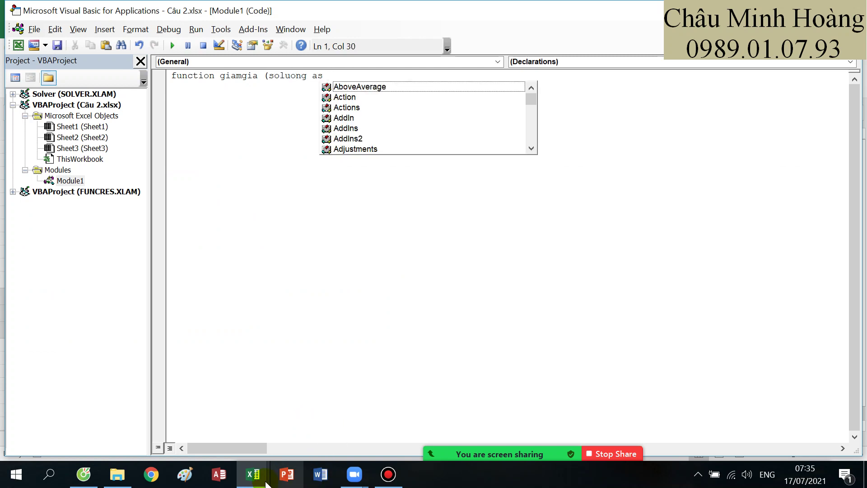
left_click(208, 434)
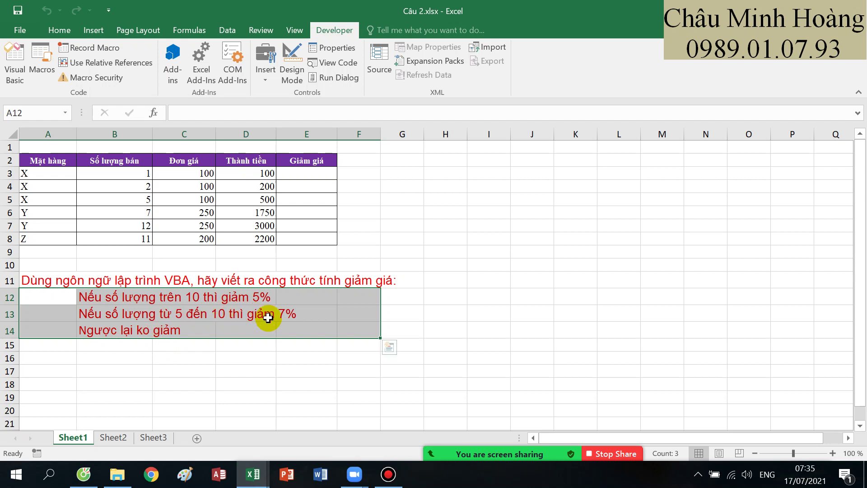
left_click(253, 474)
left_click(281, 439)
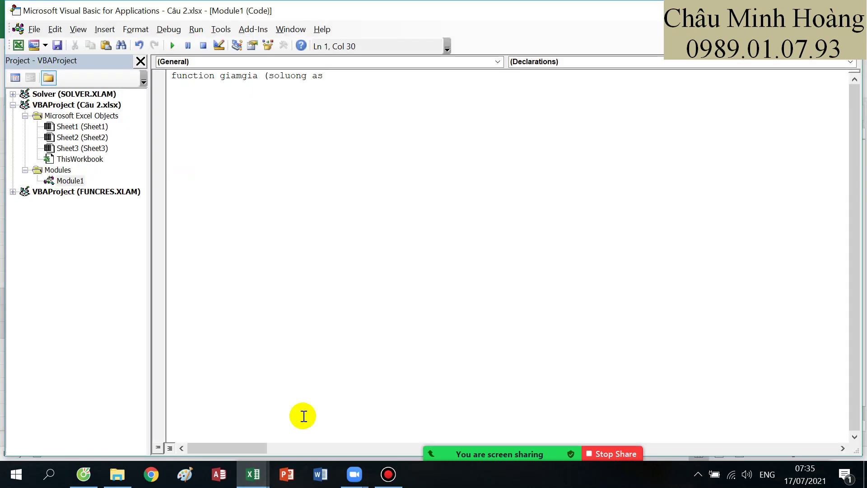
type("double) ass")
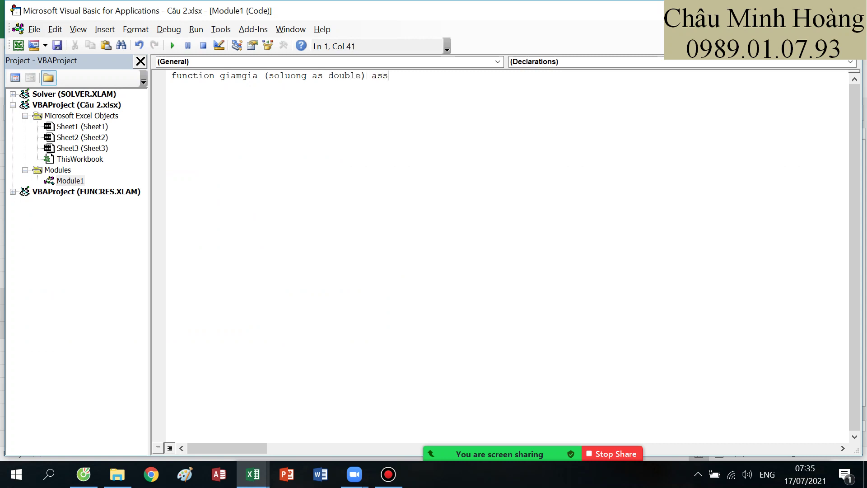
key("BackSpace")
type("doub")
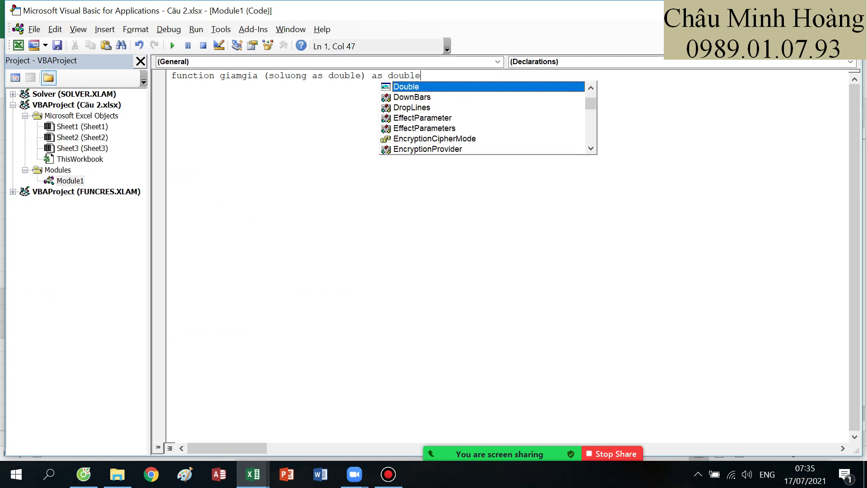
type("le")
key("Return")
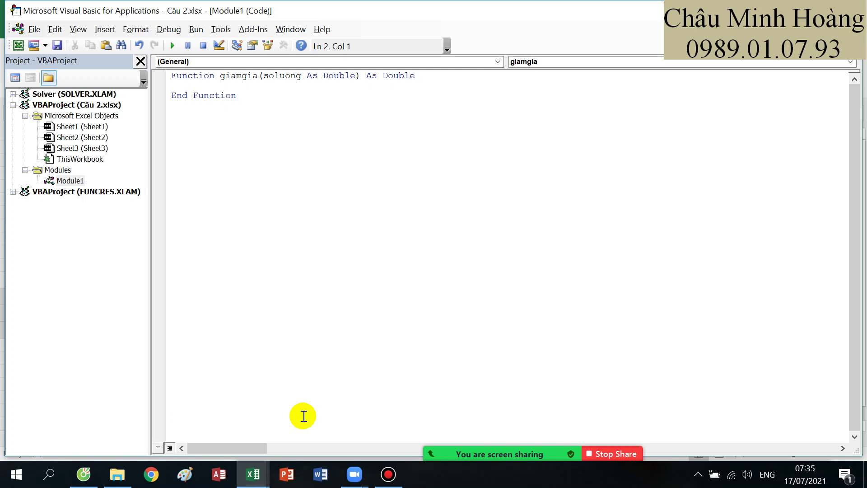
Add the condition If soluong > 10 Then to giamgia, consulting the discount rules on the worksheet
type("iff")
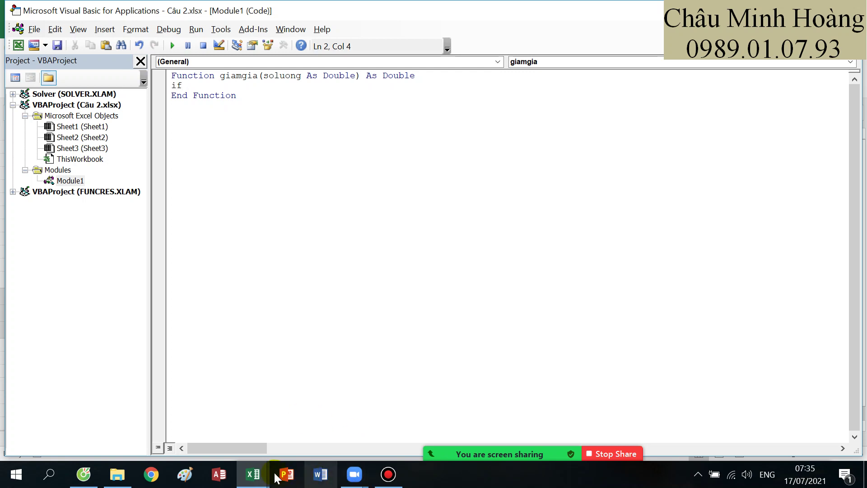
mouse_move(253, 474)
left_click(216, 444)
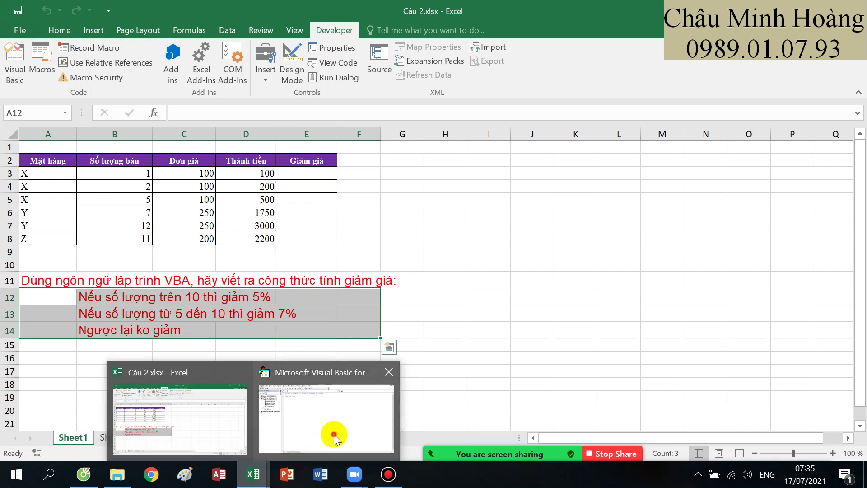
left_click(333, 437)
type("soluong > 10")
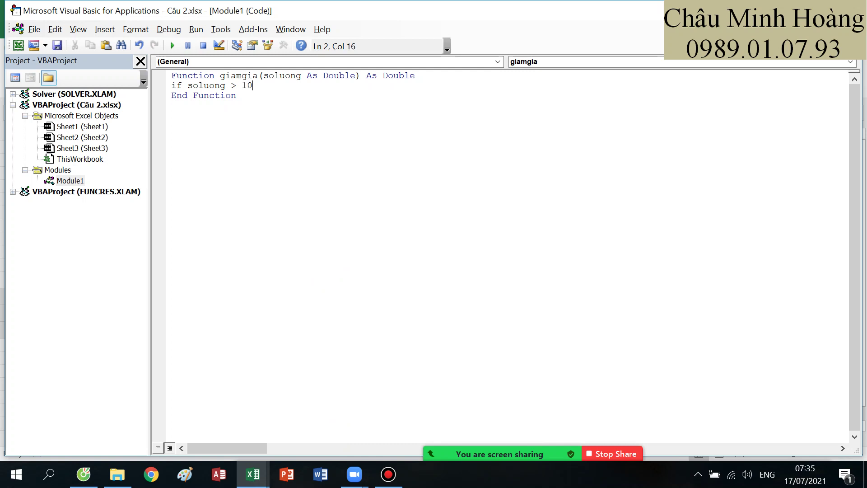
type(" then")
key("Return")
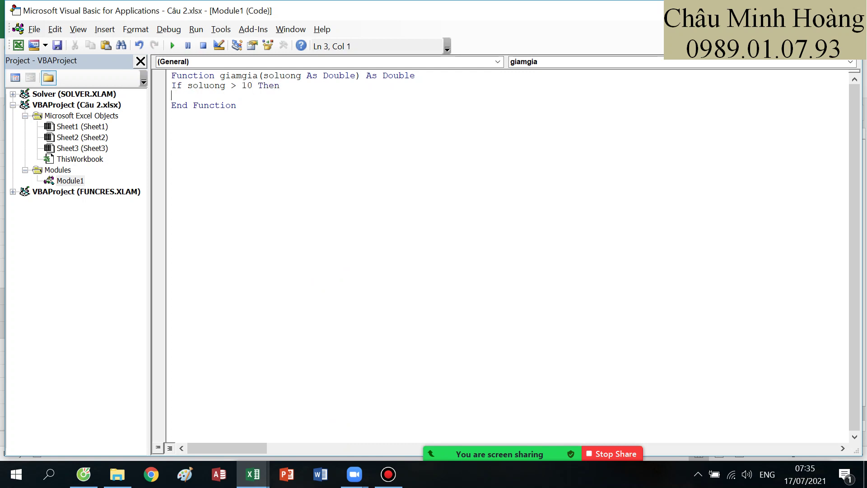
Assign giamgia = 0.05 under the soluong > 10 condition, checking the discount rate on the worksheet
type("=")
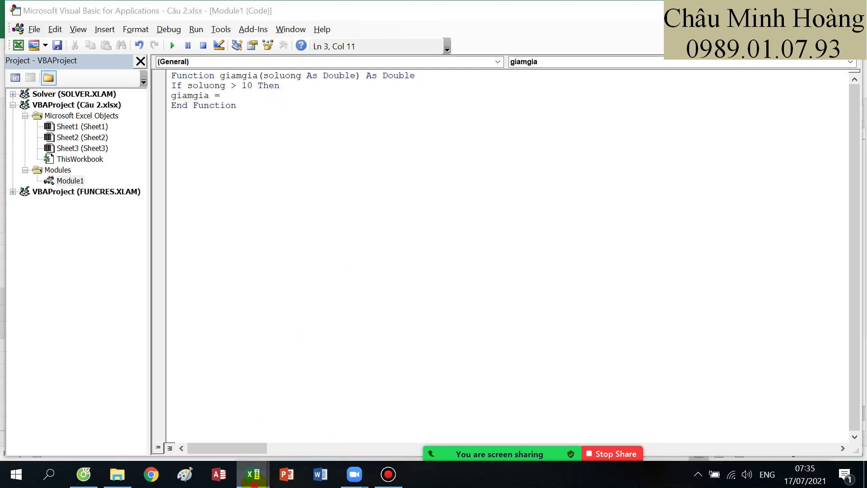
mouse_move(252, 474)
left_click(216, 440)
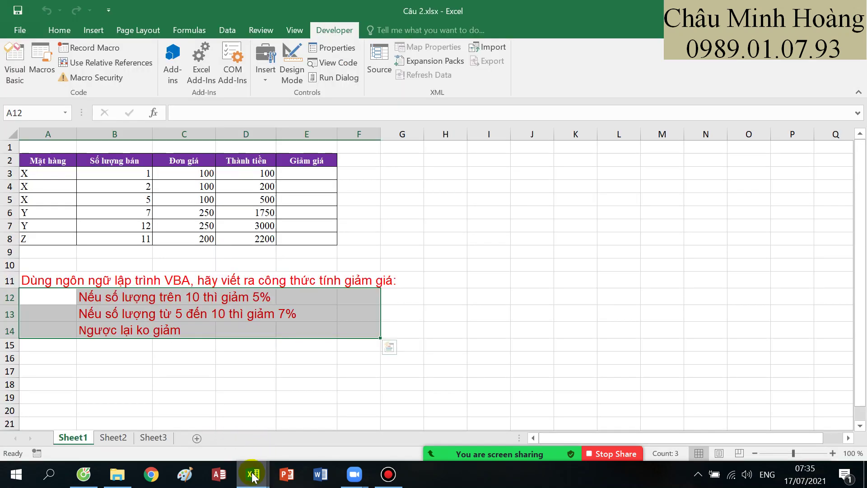
left_click(313, 429)
type("0")
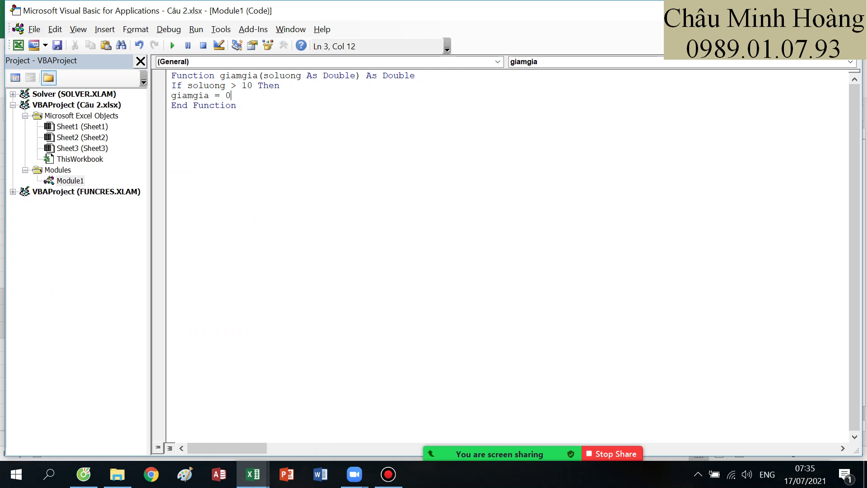
type(".05")
key("Return")
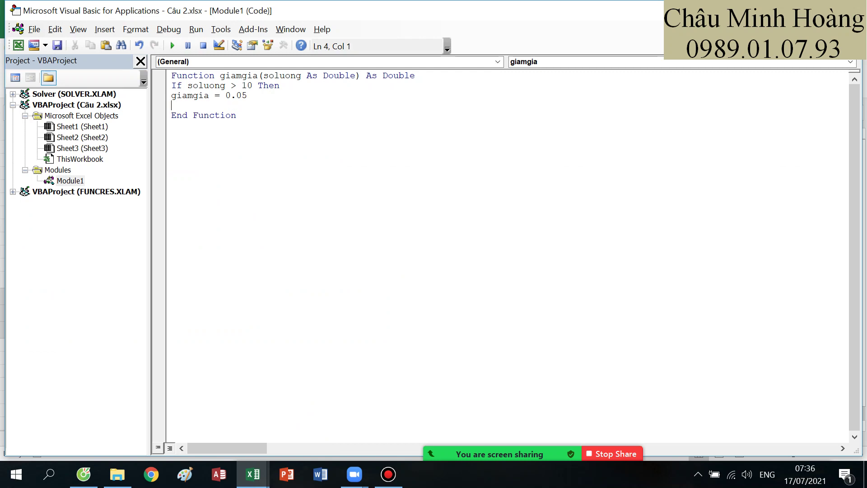
Add the branch ElseIf soluong >= 5 And soluong <= 10 Then to the giamgia function
type("elseif soluong >=5 and ")
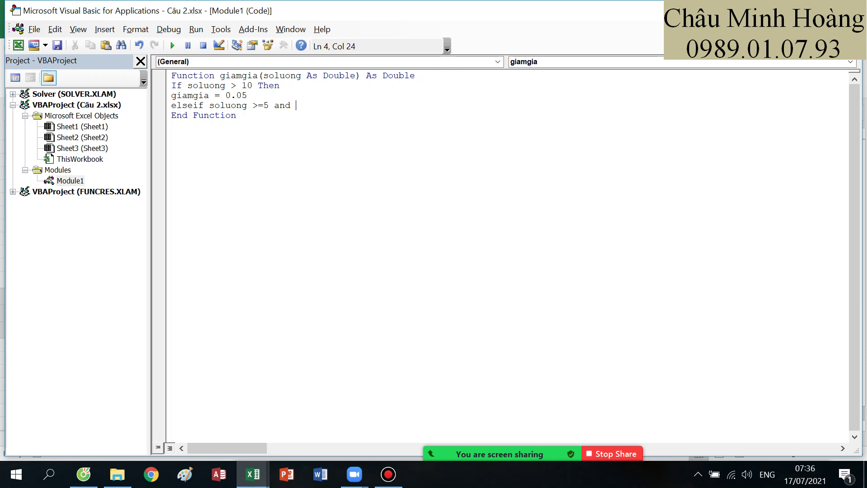
type("soluong <=10 then")
key("Return")
Assign giamgia = 0.07 in the ElseIf branch, checking the matching discount rate on the worksheet
type("giamgia")
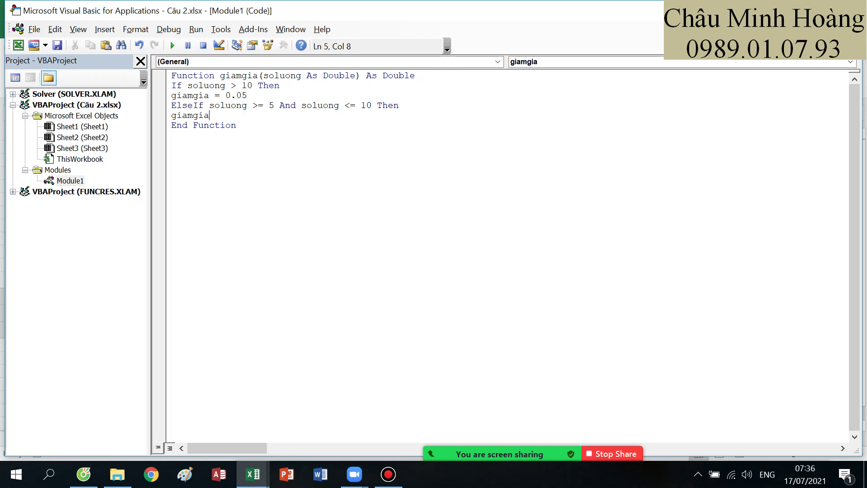
type(" =")
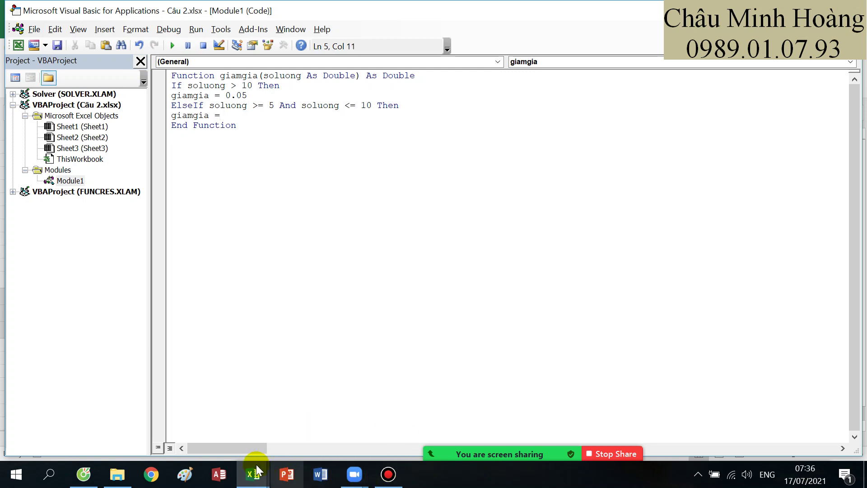
mouse_move(257, 469)
left_click(210, 435)
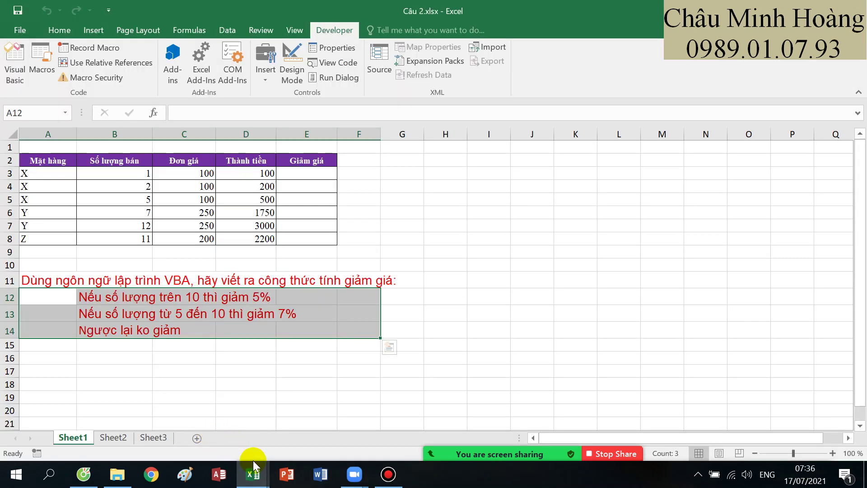
left_click(340, 414)
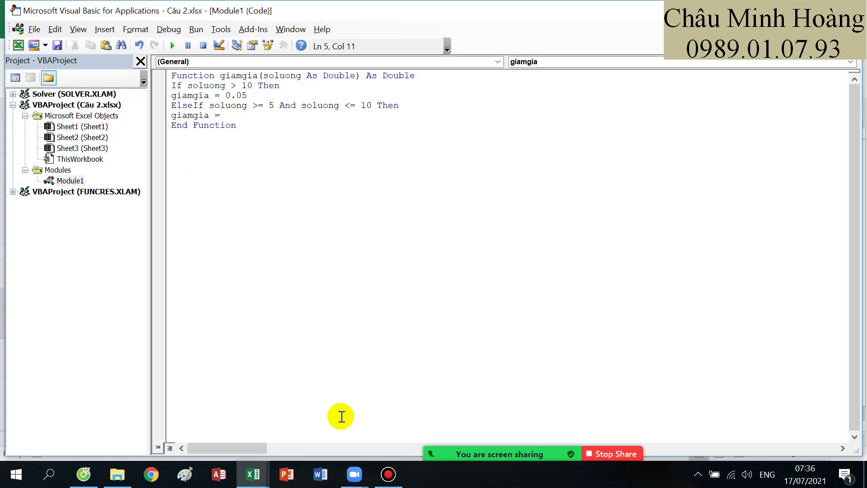
type("0.07")
key("Return")
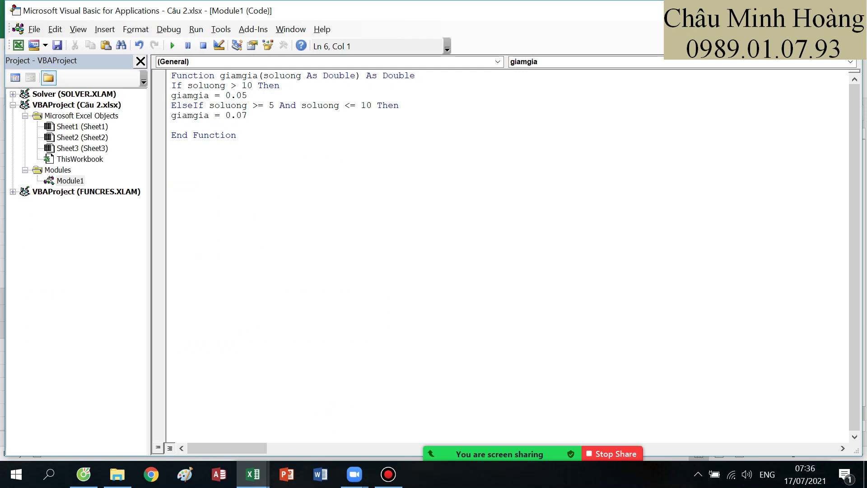
Add an Else branch assigning giamgia = 0 and close the conditional block with End If
type("else")
key("Return")
type("giamg")
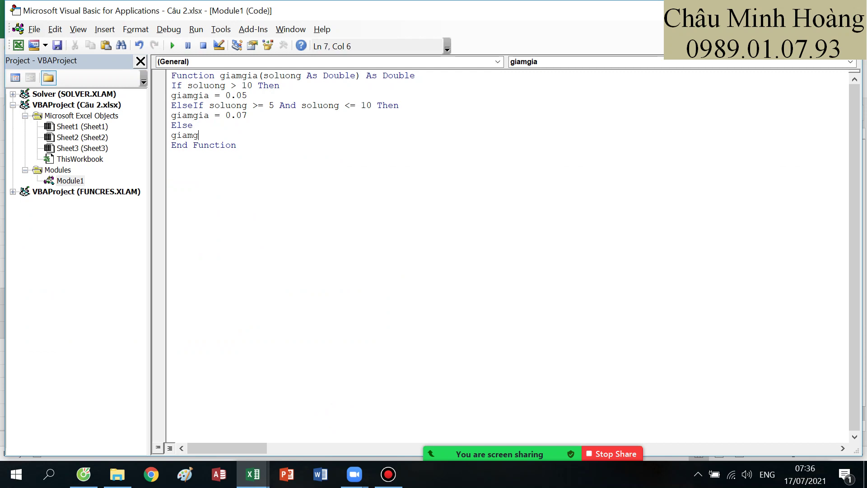
type("ia = 0")
key("Return")
type("end iff")
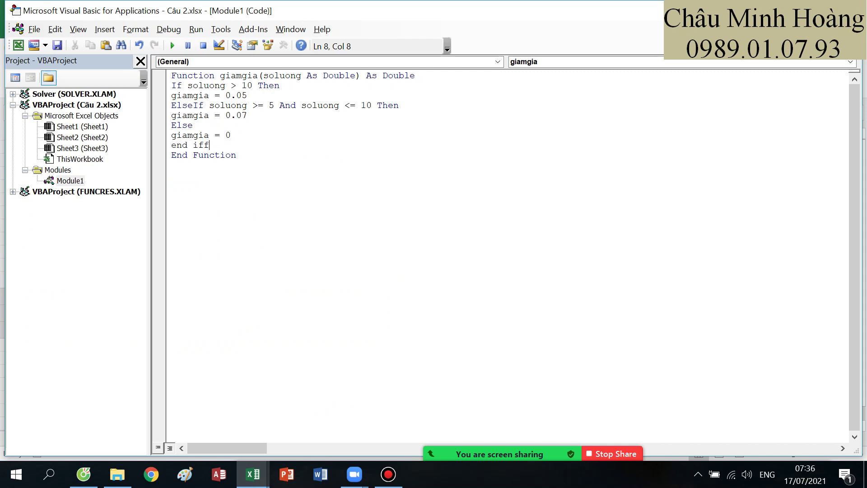
key("BackSpace")
left_click(265, 160)
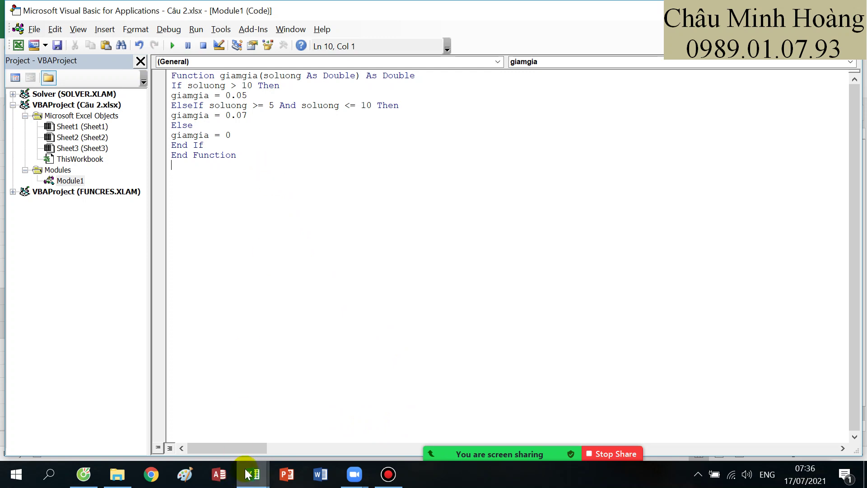
Enter =giamgia(B3) in cell E3 of the Câu 2.xlsx worksheet and fill it down through E8
mouse_move(253, 474)
left_click(185, 408)
left_click(307, 177)
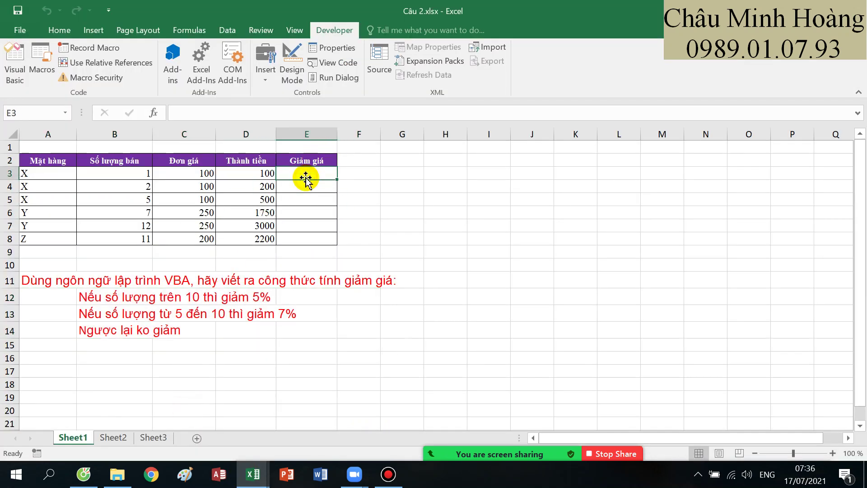
type("=giamgia(")
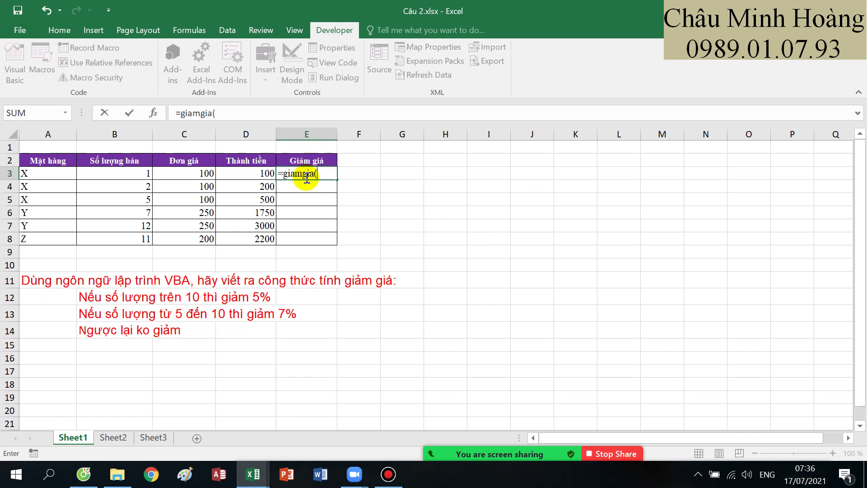
left_click(144, 174)
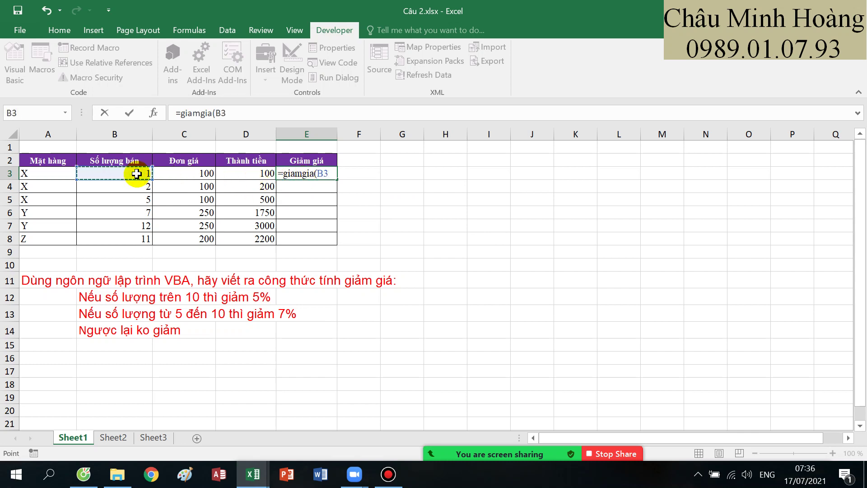
type(")")
key("Return")
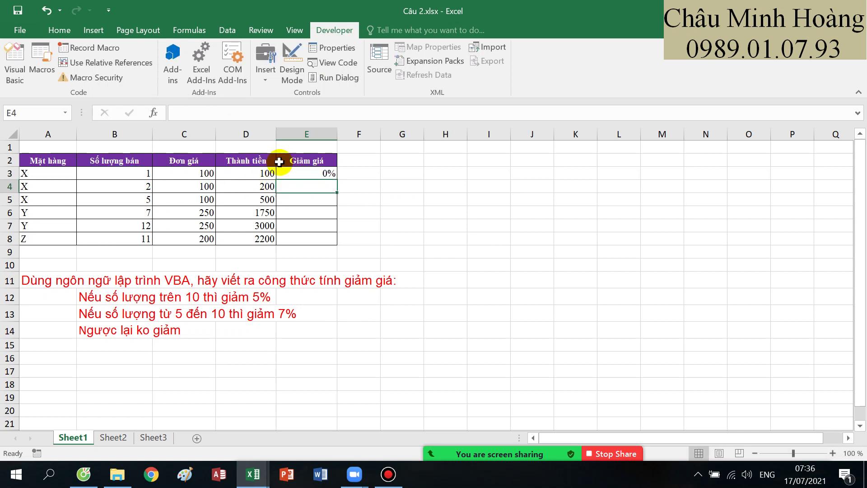
left_click(333, 174)
left_click_drag(336, 178, 337, 242)
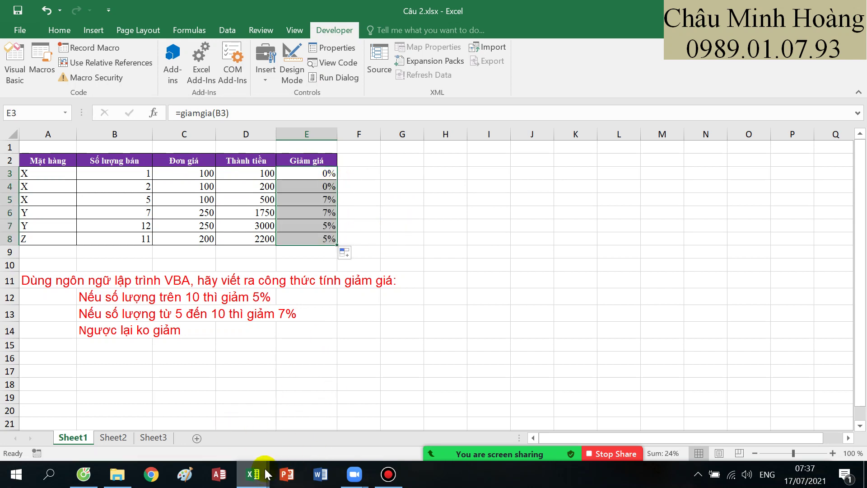
Examine the giamgia declaration in the code: its name, the soluong As Double argument and the Double return type
mouse_move(253, 472)
left_click(305, 443)
left_click_drag(262, 171, 193, 74)
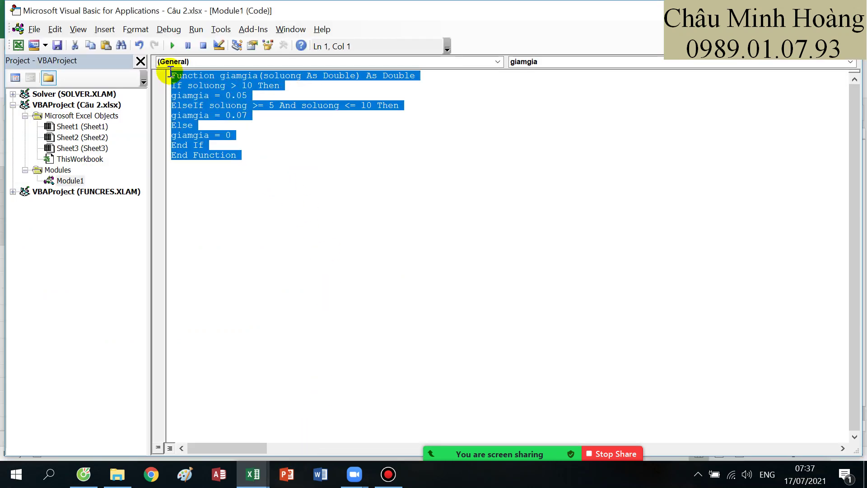
left_click(195, 75)
double_click(195, 75)
double_click(231, 75)
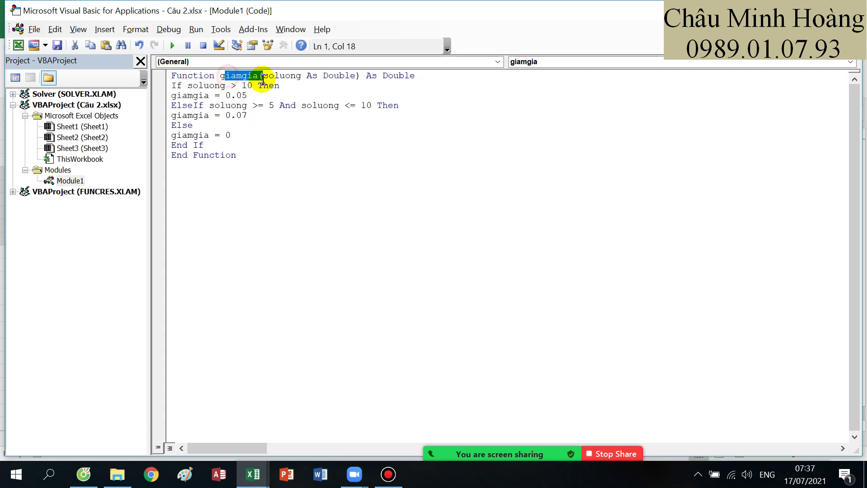
left_click(270, 75)
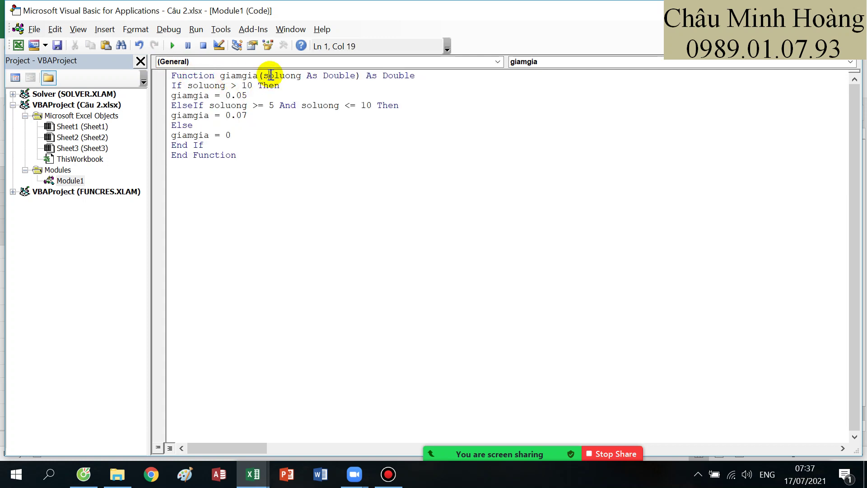
left_click_drag(265, 75, 355, 73)
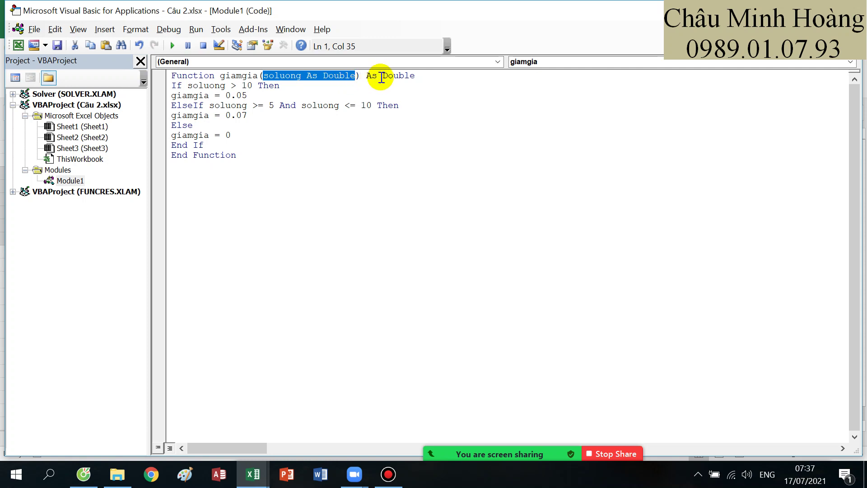
left_click_drag(424, 78, 360, 74)
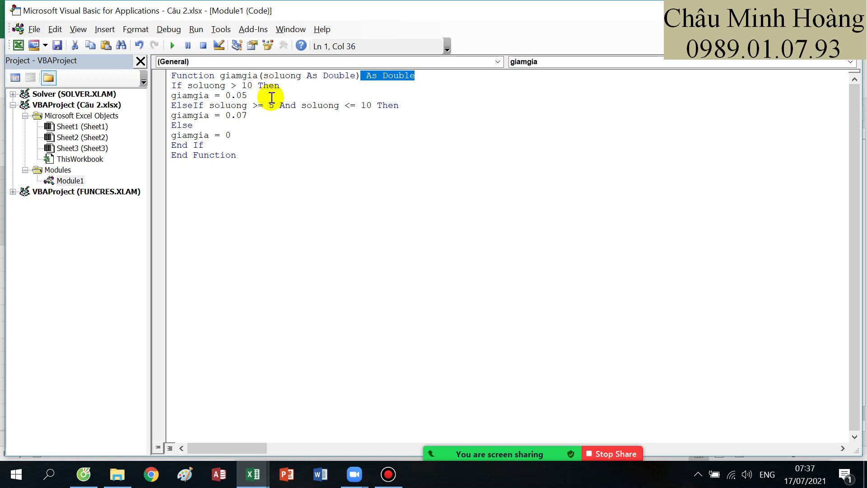
Review the If, ElseIf and Else branches of giamgia with their assigned rates, through End If and End Function
left_click_drag(190, 88, 285, 84)
left_click_drag(204, 95, 256, 96)
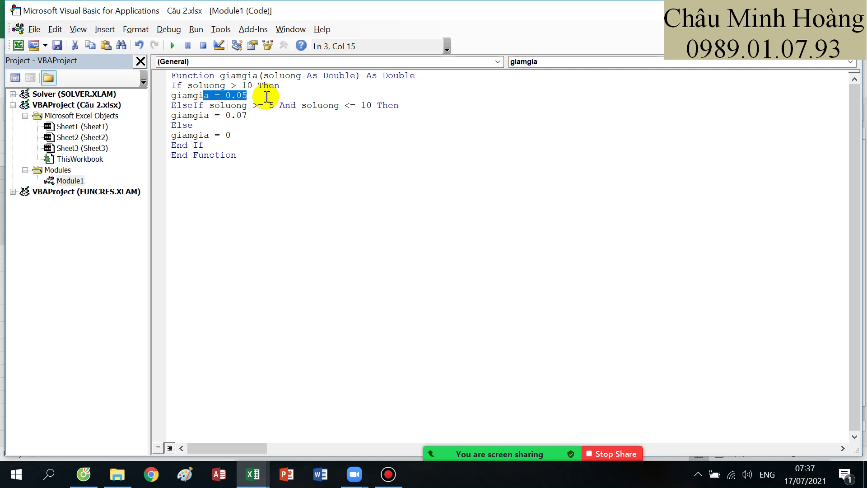
left_click(267, 96)
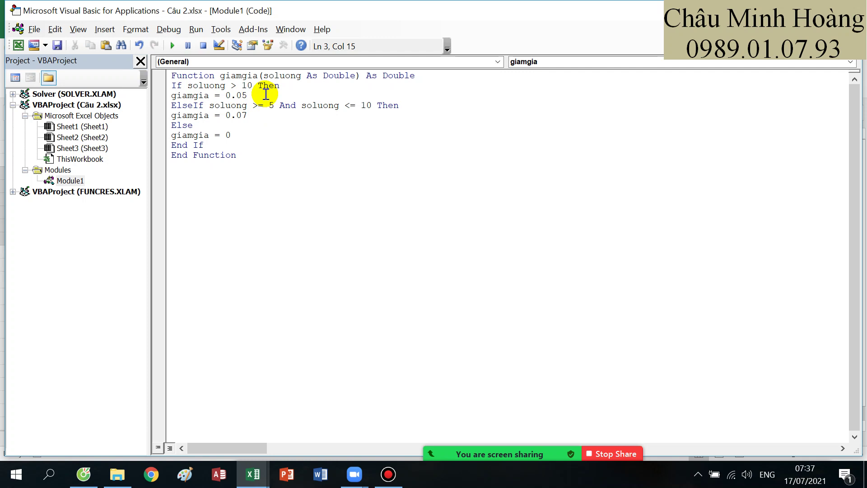
left_click_drag(177, 106, 206, 105)
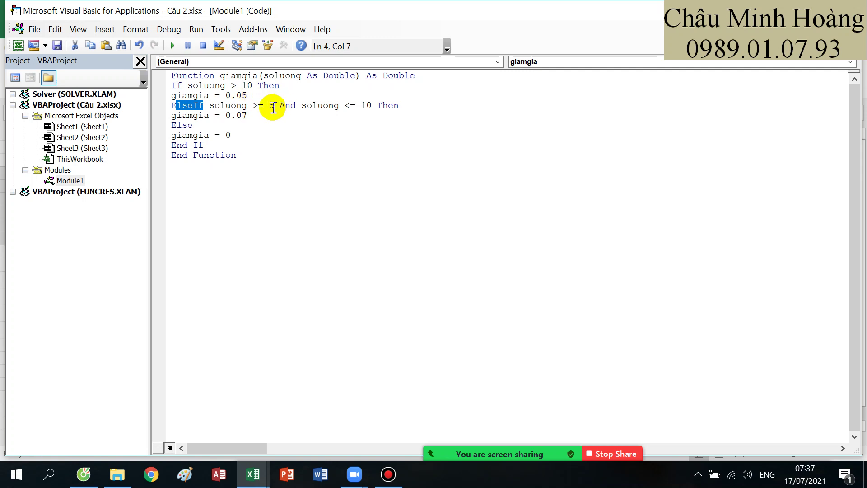
left_click_drag(279, 106, 296, 100)
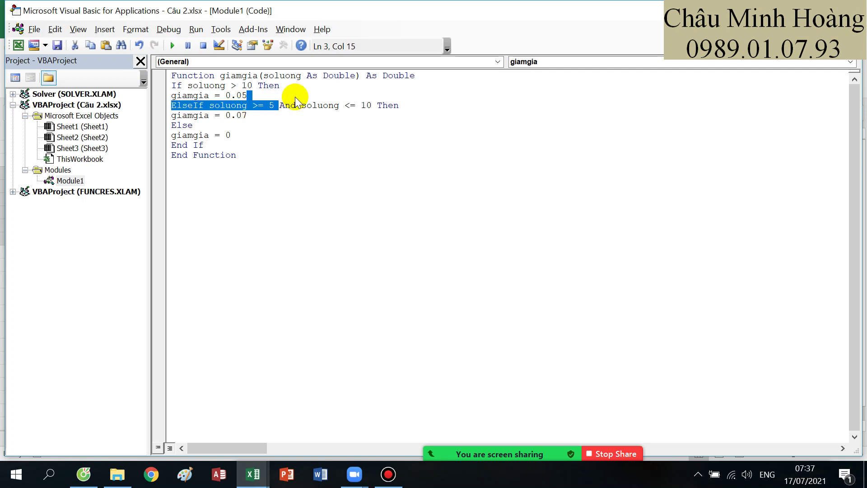
left_click(323, 106)
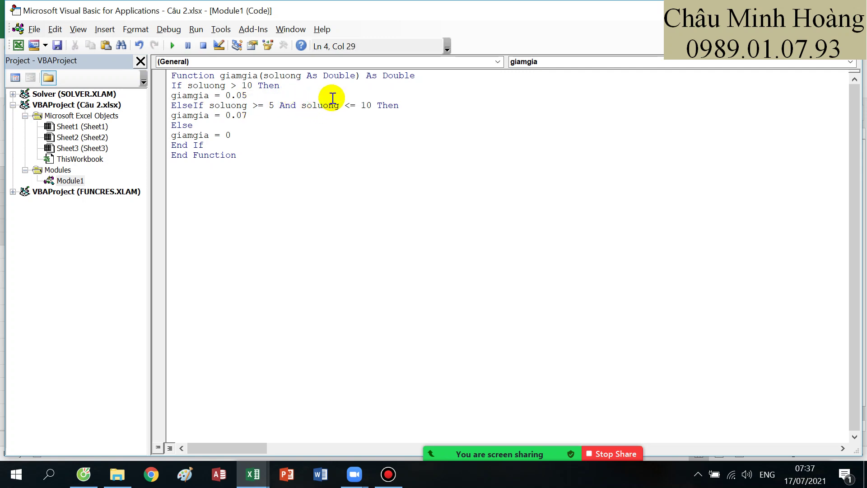
left_click_drag(193, 115, 370, 107)
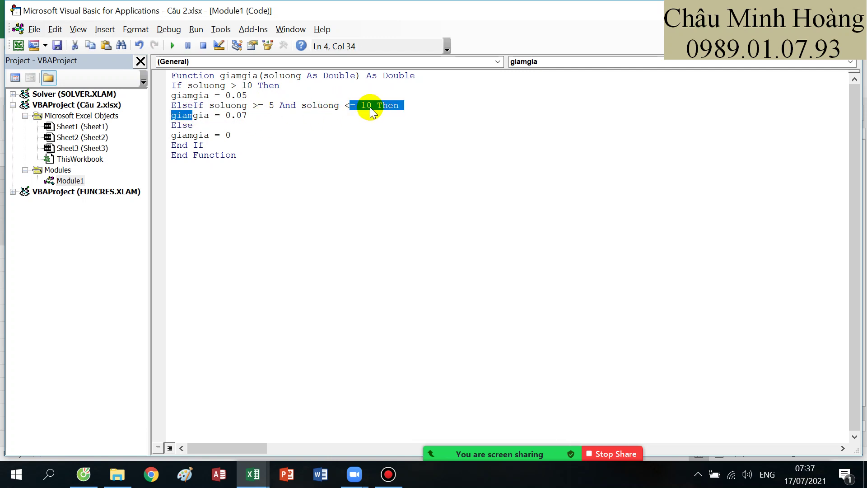
left_click(371, 105)
double_click(395, 105)
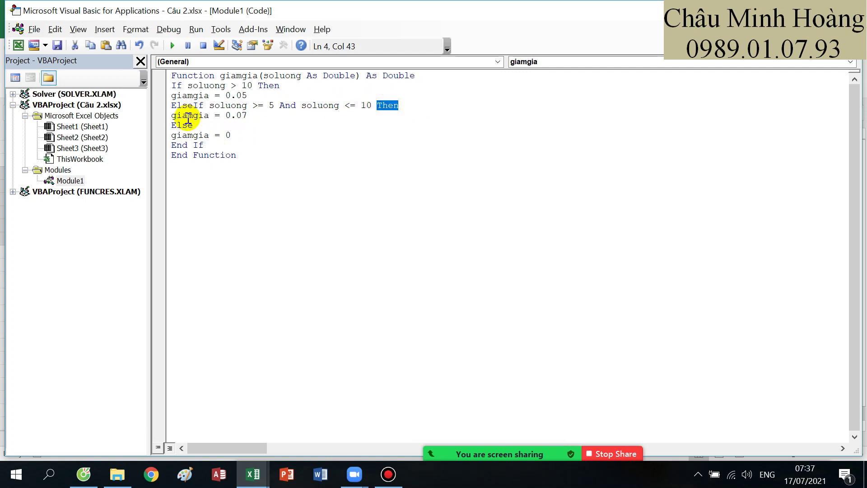
left_click_drag(187, 116, 261, 116)
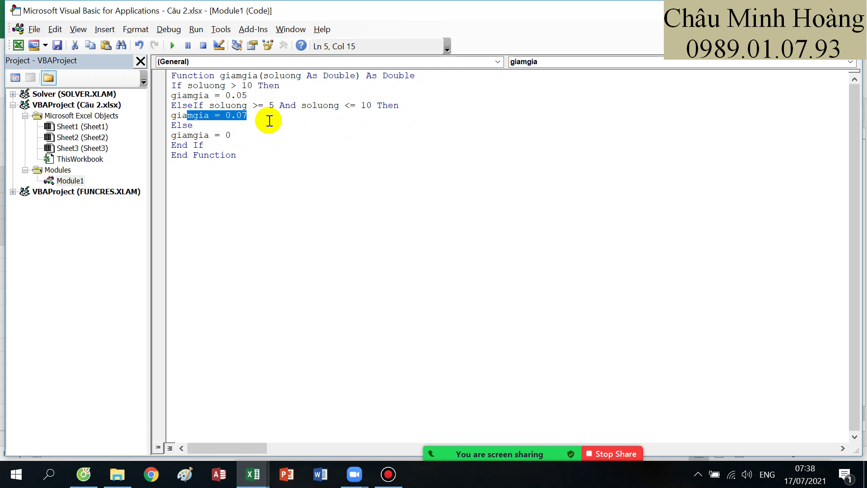
double_click(192, 127)
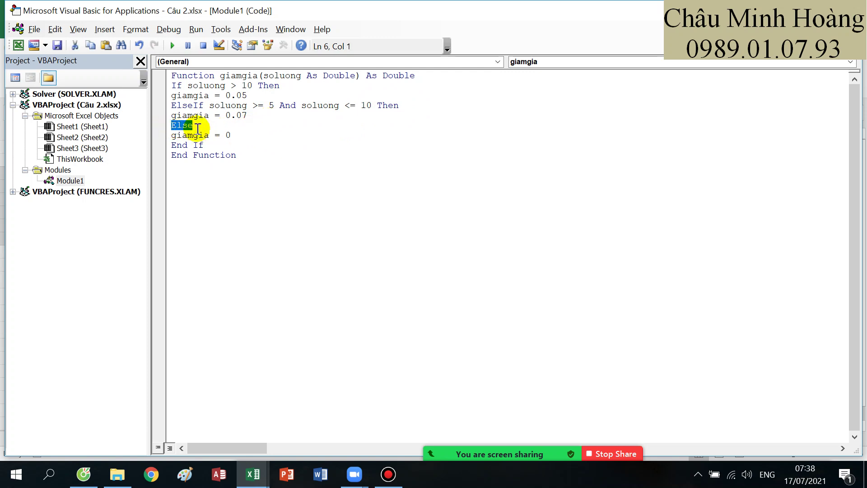
left_click(228, 135)
left_click_drag(228, 136, 171, 136)
left_click(208, 146)
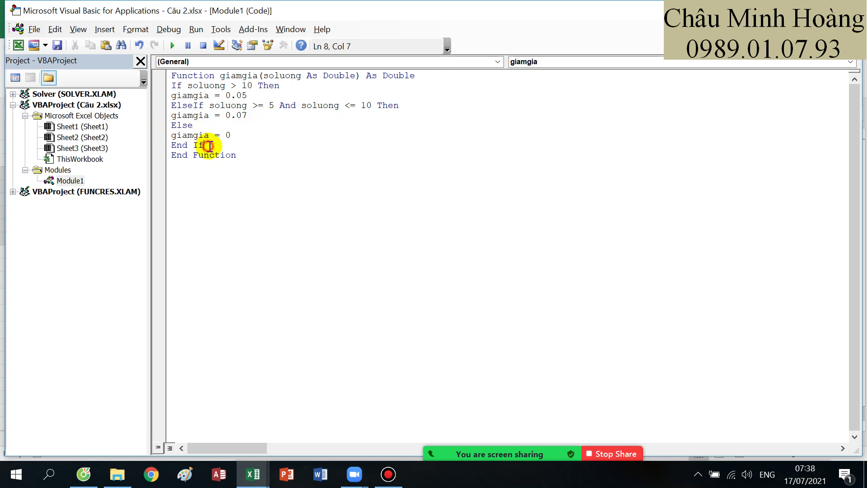
left_click(241, 153)
left_click(389, 475)
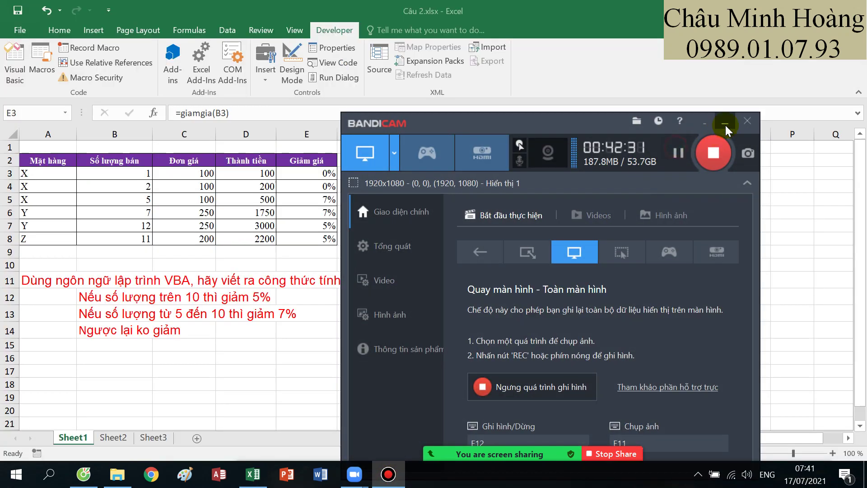
left_click(724, 121)
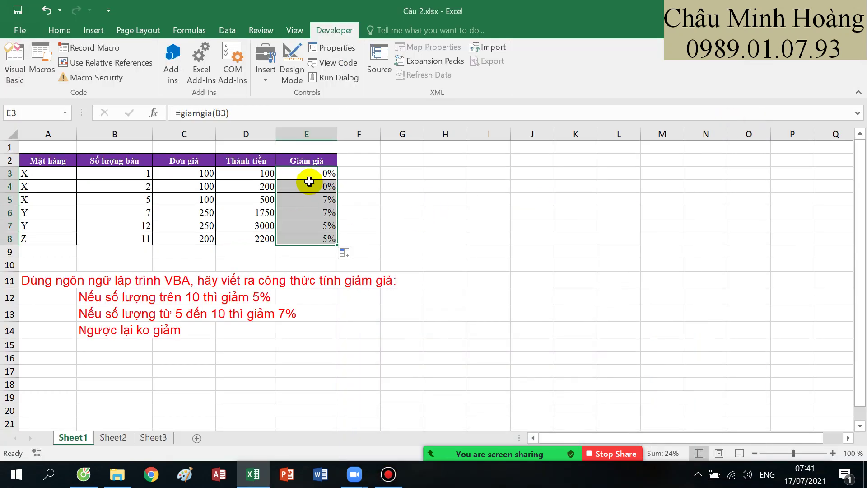
Set the font size of discount cell E3 in Câu 2.xlsx to 22
left_click(300, 174)
left_click(58, 29)
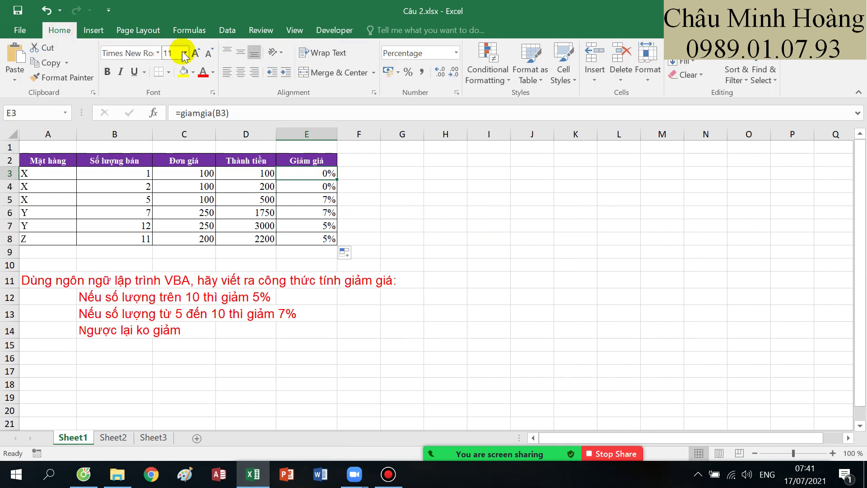
left_click(185, 54)
left_click(174, 185)
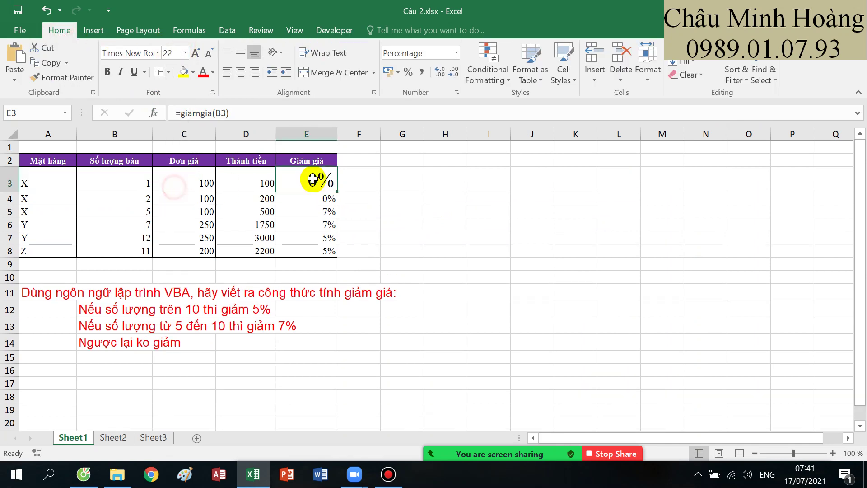
Re-enter =giamgia(B3) in cell E3 and fill the formula with its formatting down through E8
type("=")
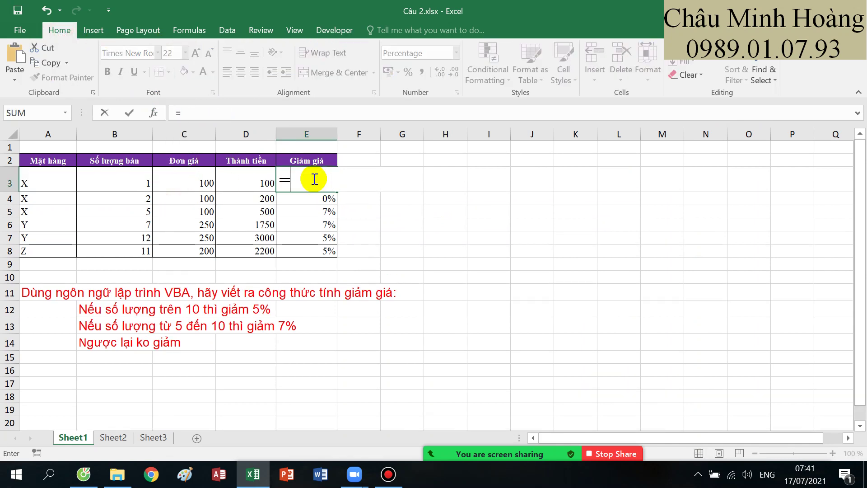
type("gia")
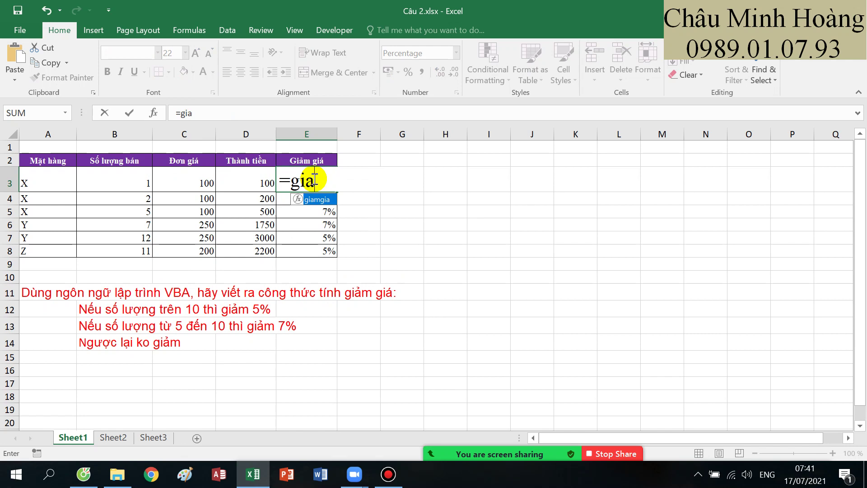
key("Tab")
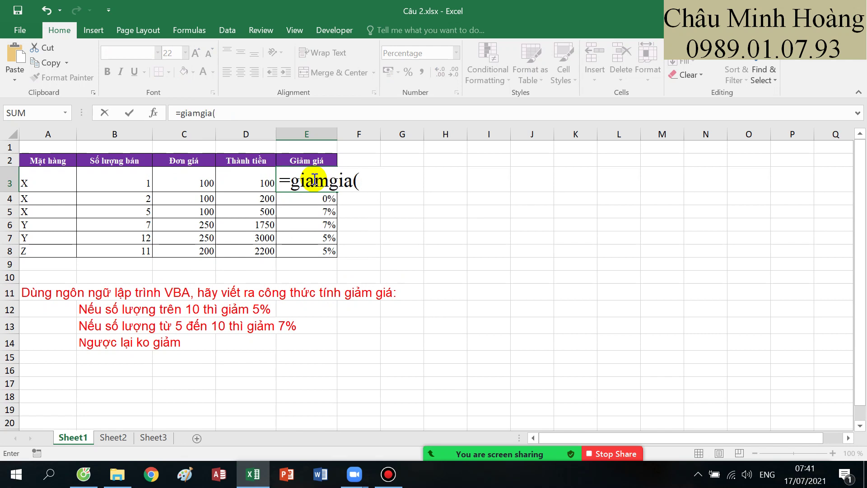
left_click(127, 183)
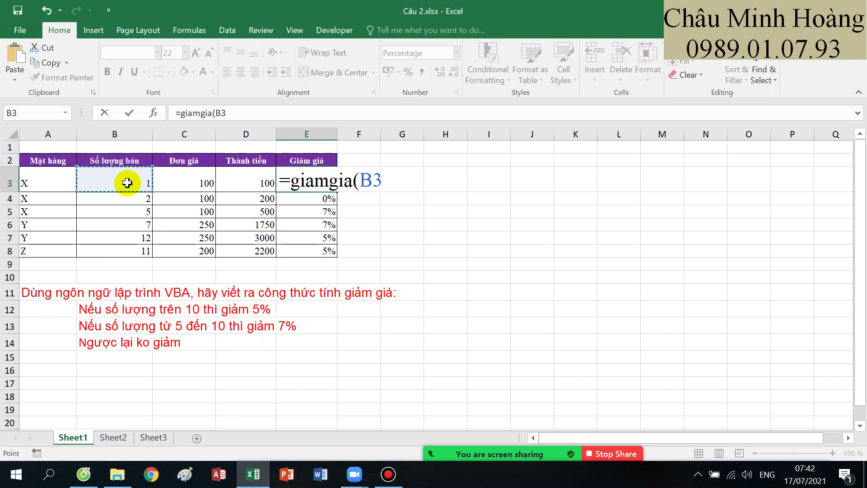
type(")")
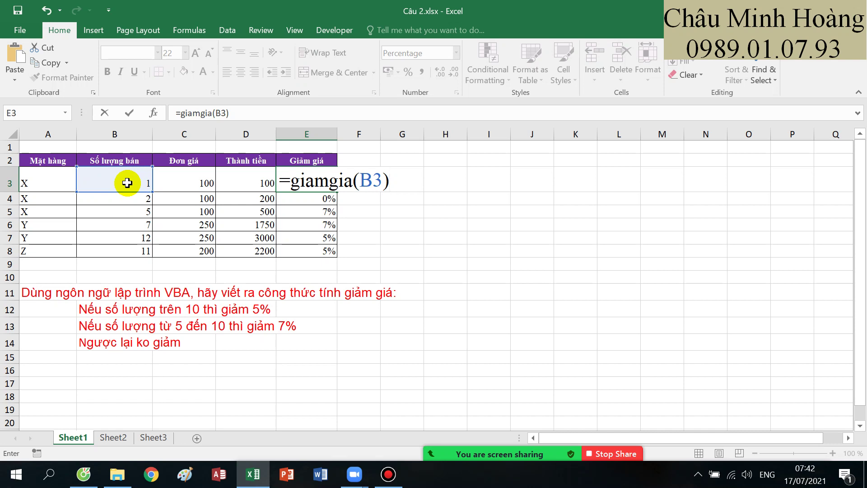
key("Return")
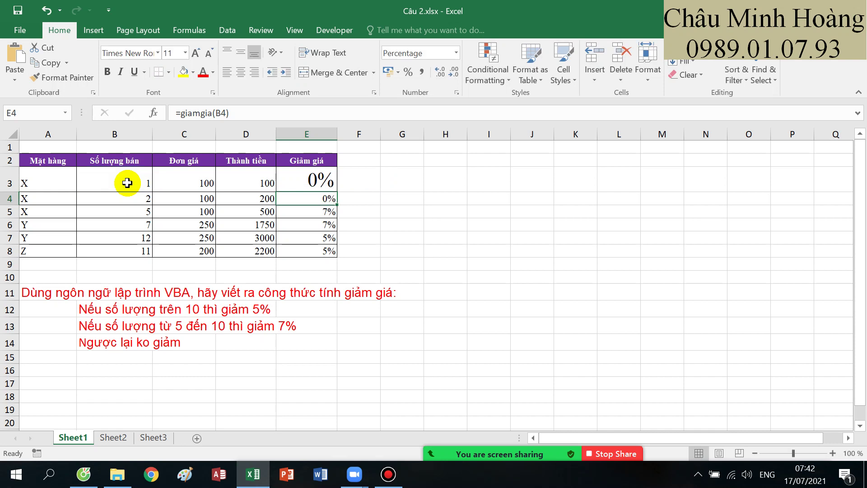
left_click(332, 182)
left_click_drag(338, 186, 332, 253)
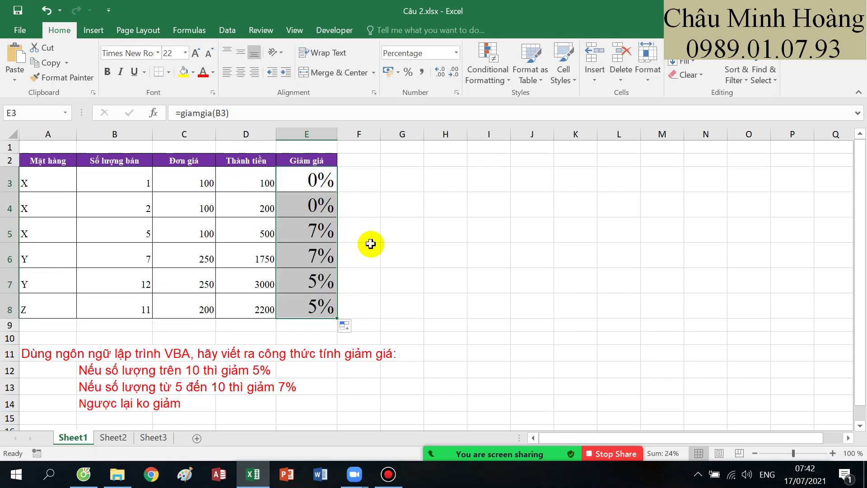
left_click(389, 473)
left_click(651, 190)
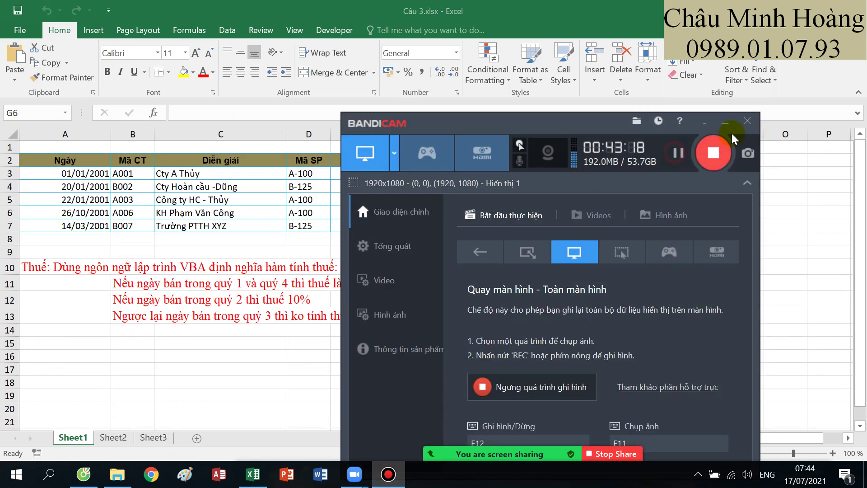
left_click(726, 126)
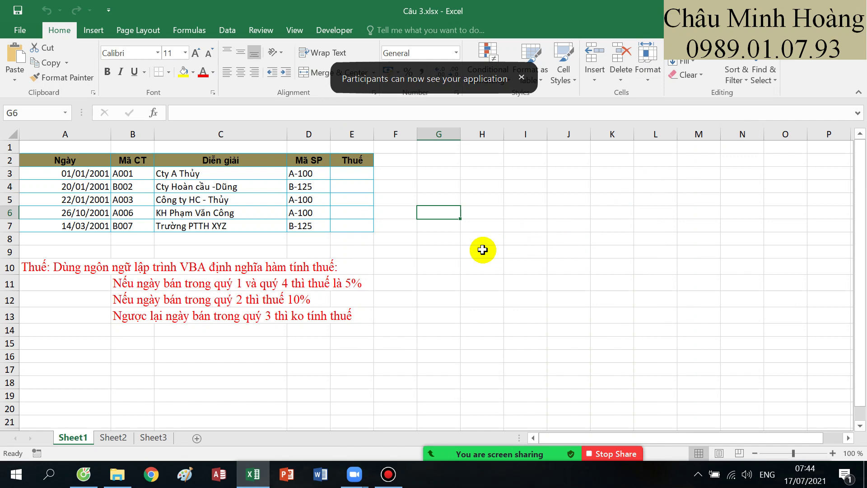
left_click(389, 475)
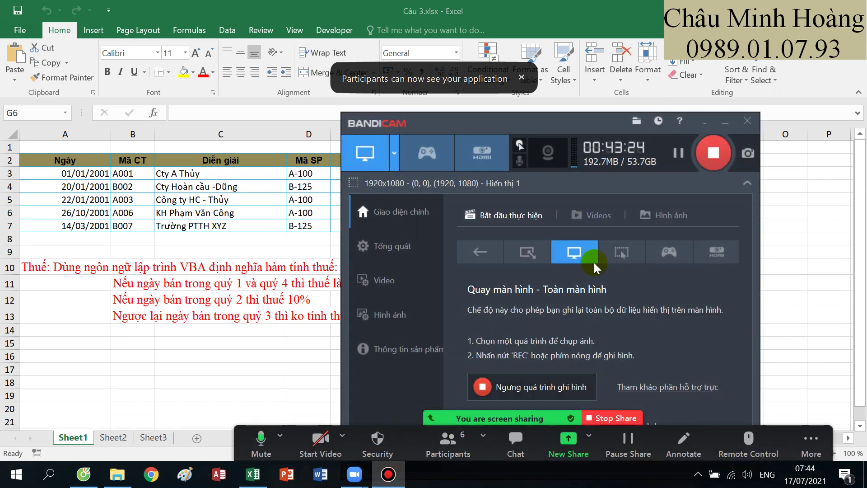
left_click(725, 122)
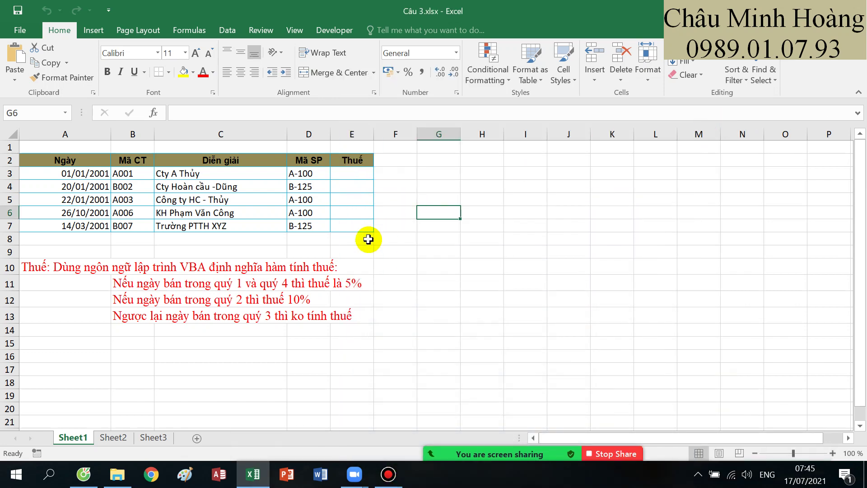
Select the tax function requirements in A10:F14 of Câu 3.xlsx to examine the rates by quarter
left_click_drag(70, 273, 379, 324)
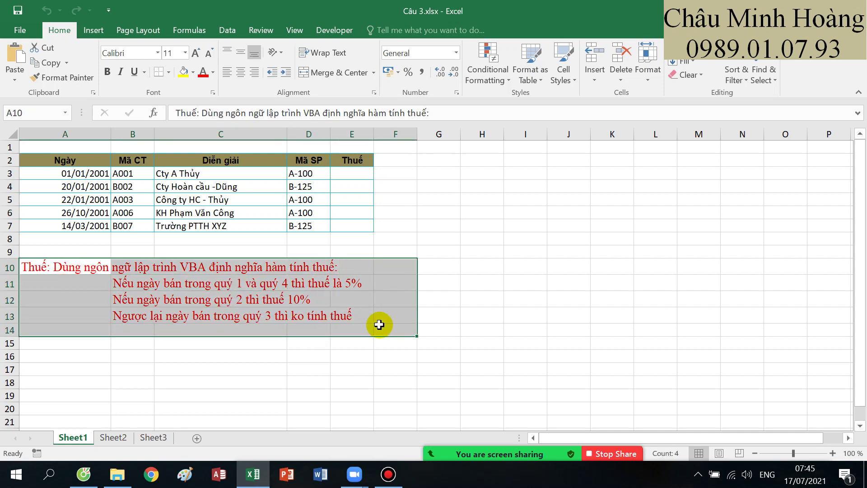
Paste the copied tax-rule notes into Sheet1 starting at cell A10
key("ctrl+v")
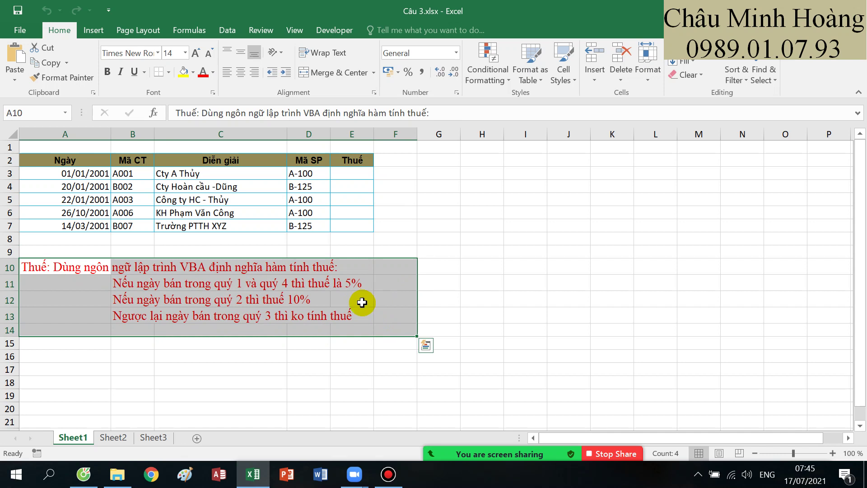
key("Escape")
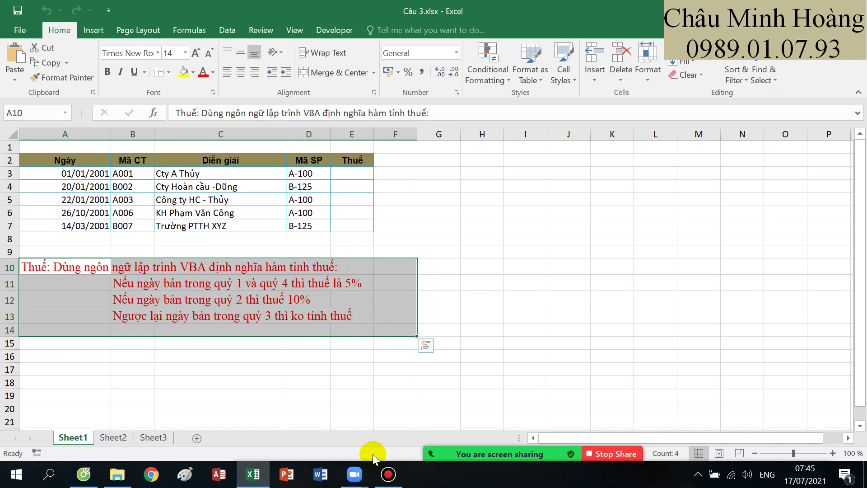
Open the Visual Basic editor and insert a new module into the Câu 3.xlsx project
left_click(335, 30)
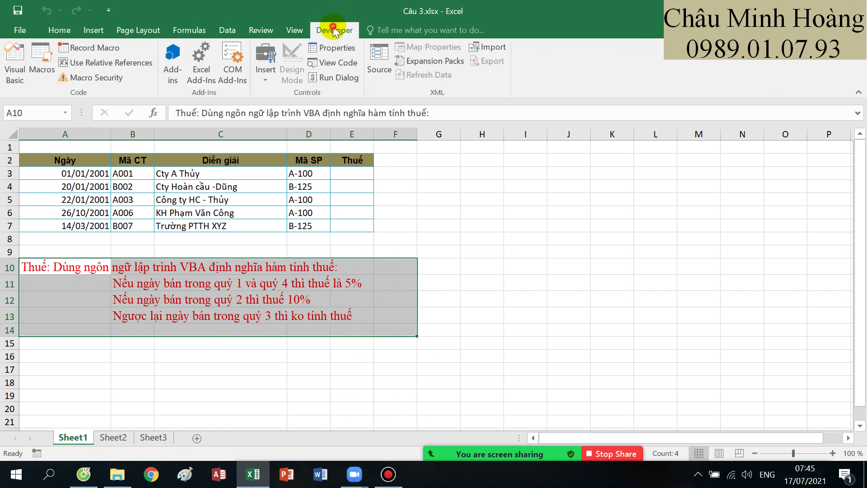
left_click(388, 474)
left_click(388, 474)
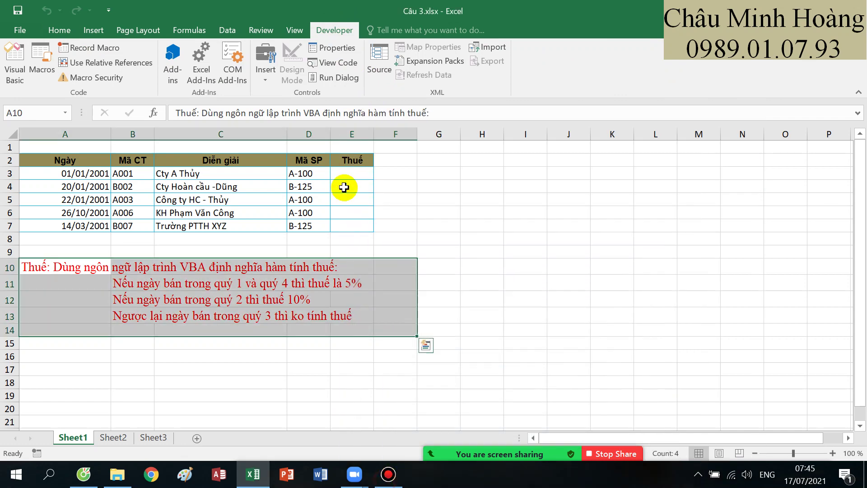
left_click(15, 68)
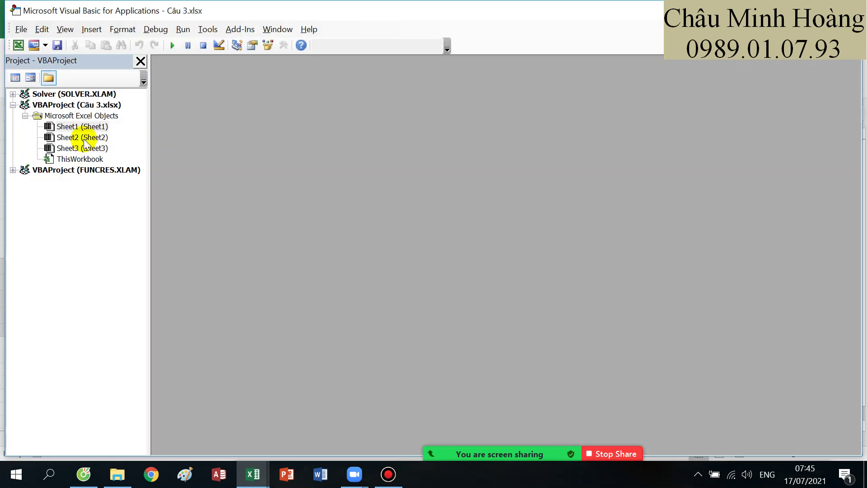
left_click(68, 105)
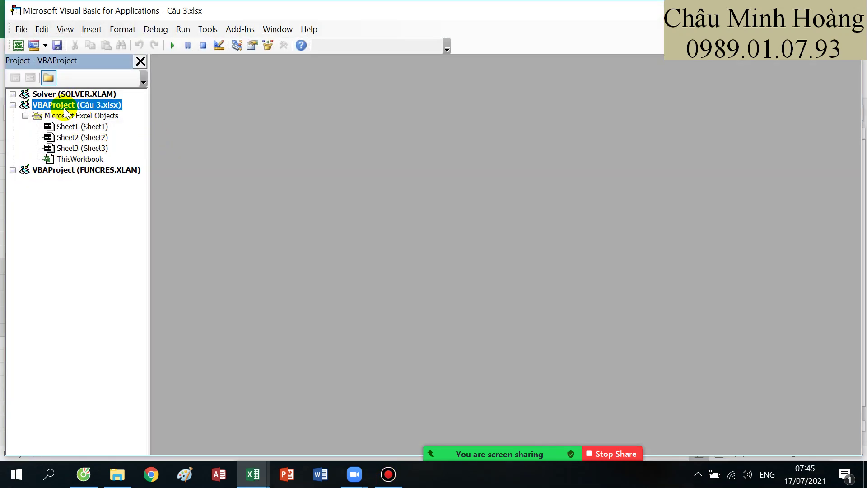
right_click(66, 112)
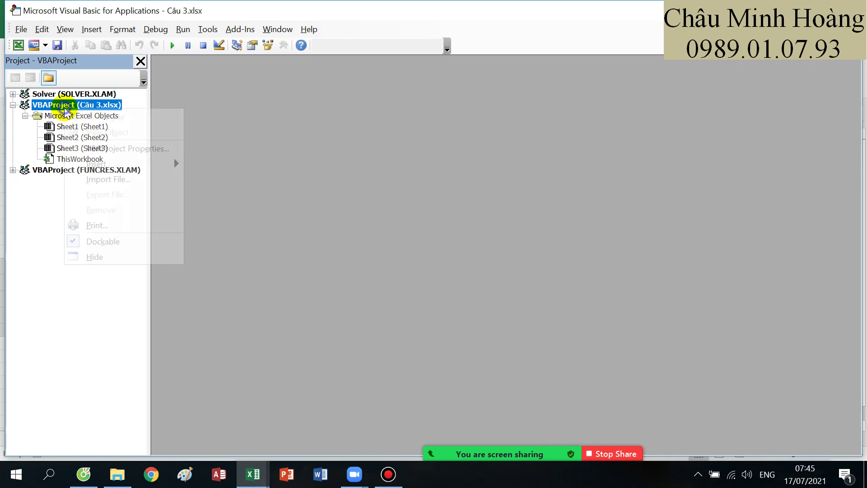
mouse_move(148, 167)
left_click(207, 180)
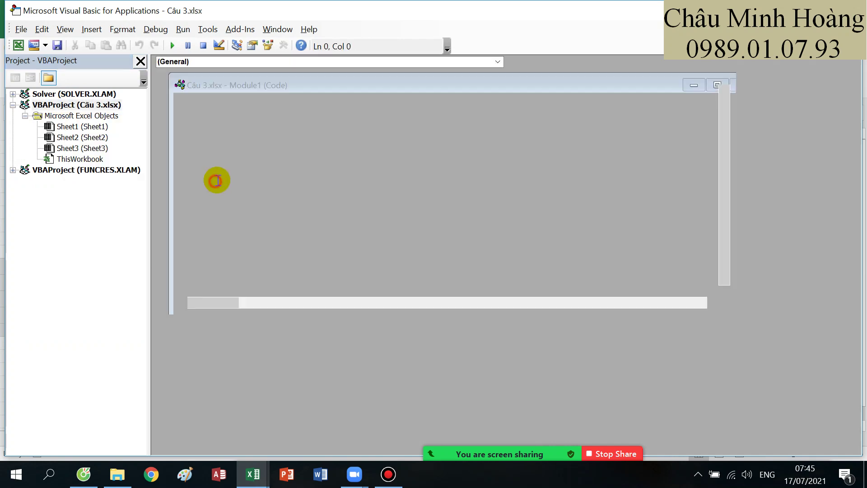
Begin a function named thue in the new module with one parameter, ngay as Date
type("functio")
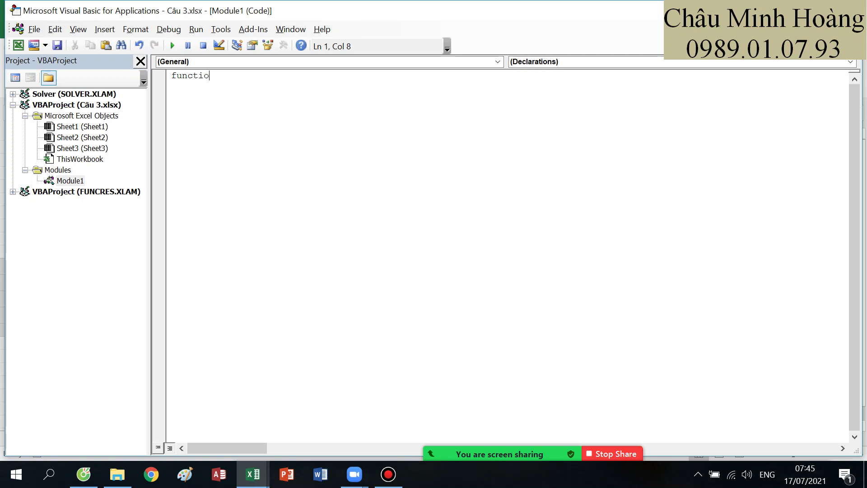
type("n thue (")
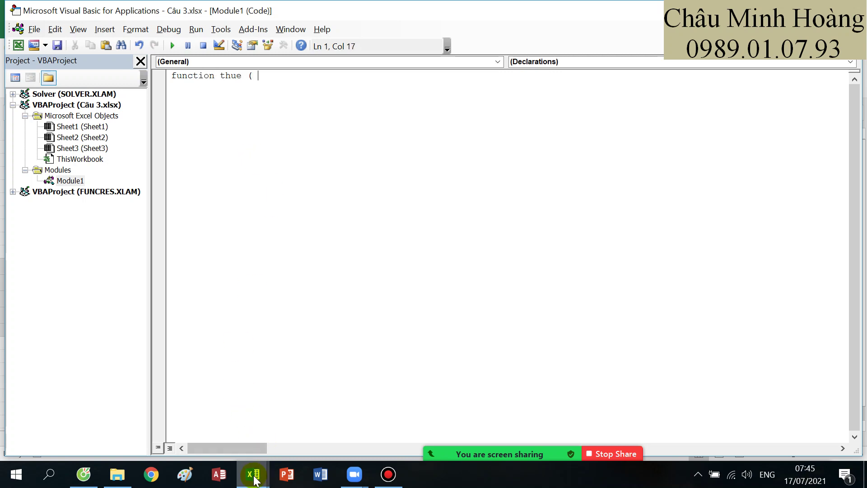
mouse_move(252, 474)
left_click(210, 430)
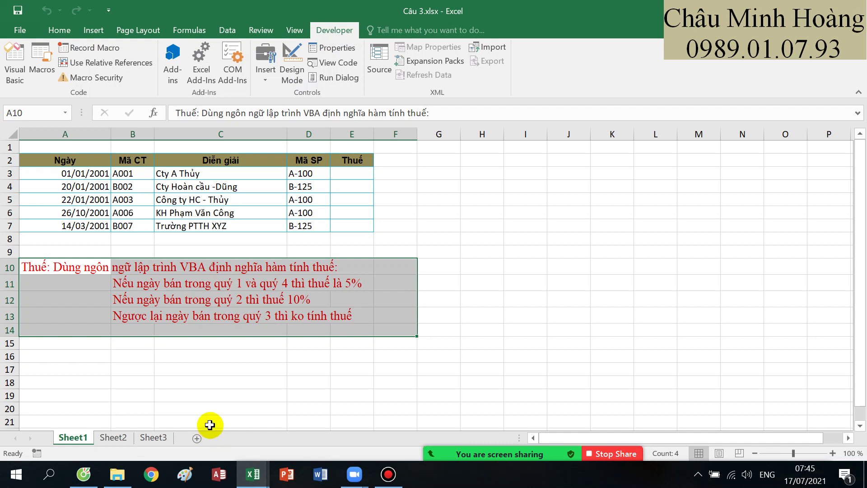
mouse_move(258, 481)
left_click(295, 431)
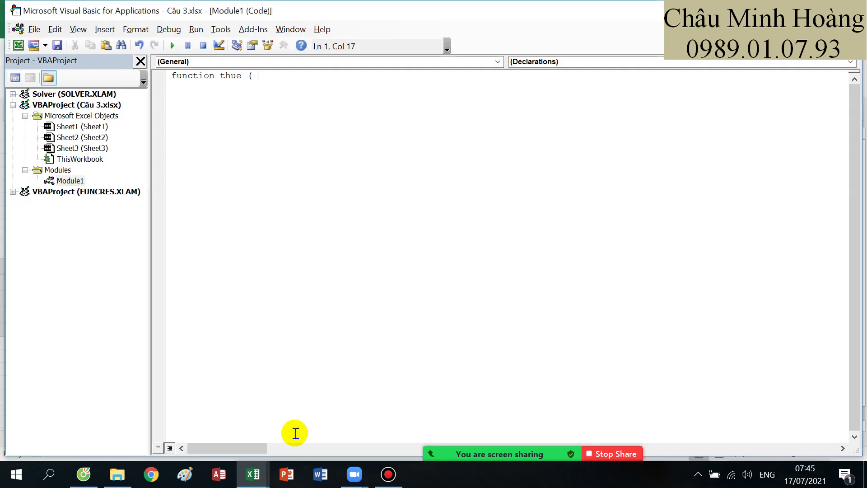
type("ngay ass")
key("BackSpace")
type("date")
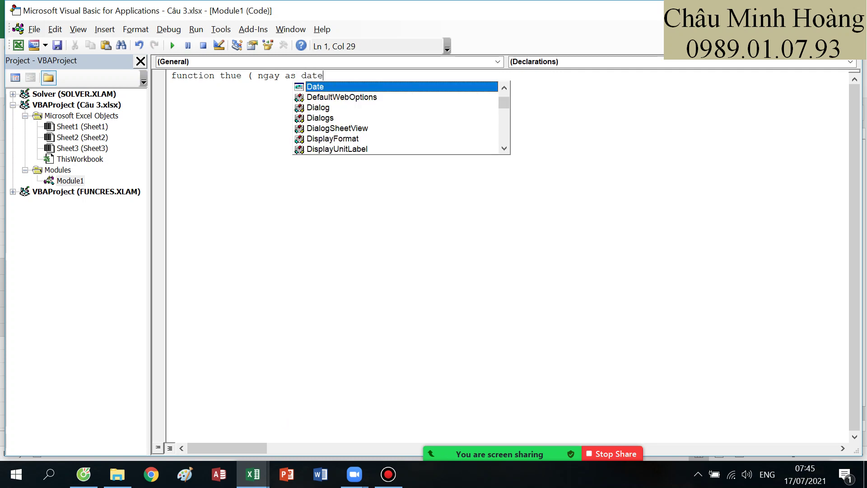
type(")")
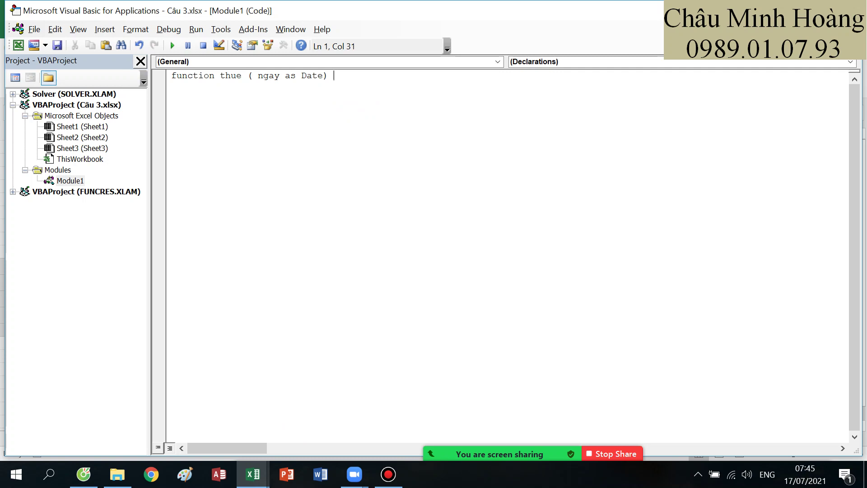
Declare the return type of thue as Double and complete the function header
mouse_move(253, 473)
left_click(221, 441)
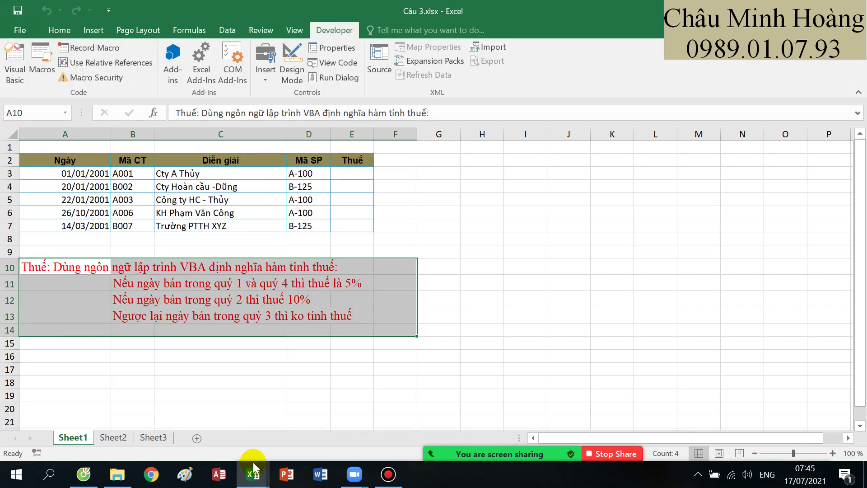
left_click(318, 429)
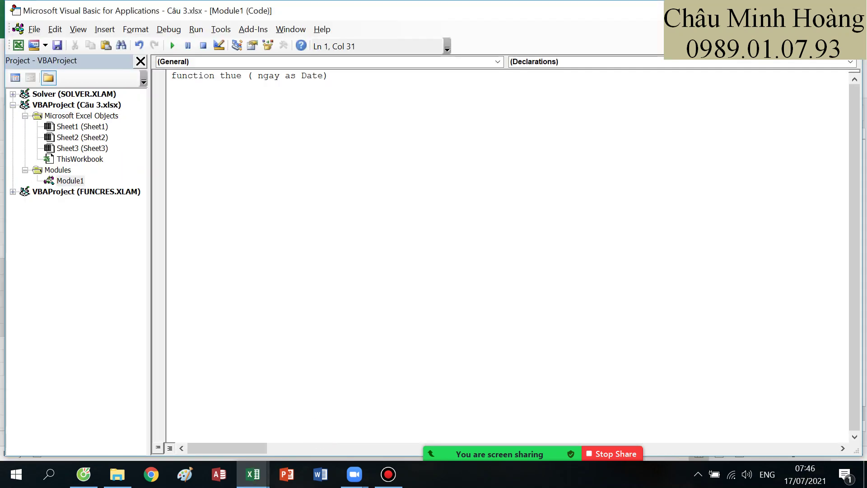
type("ass")
key("BackSpace")
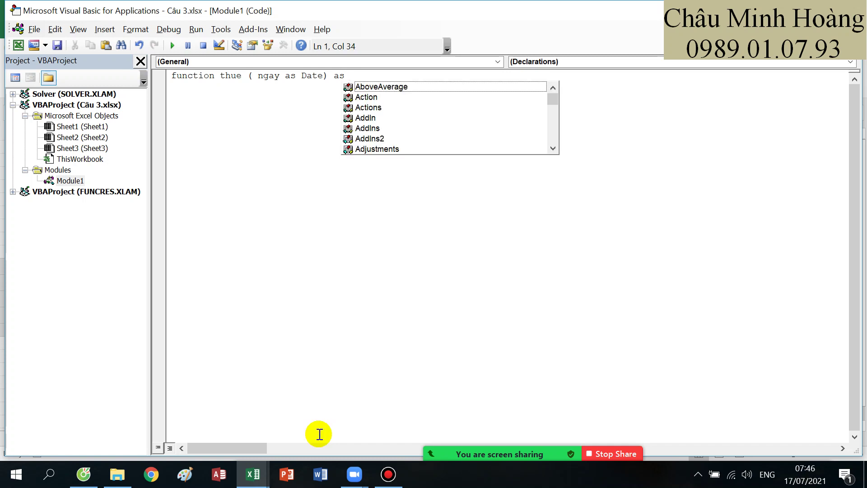
type("doub")
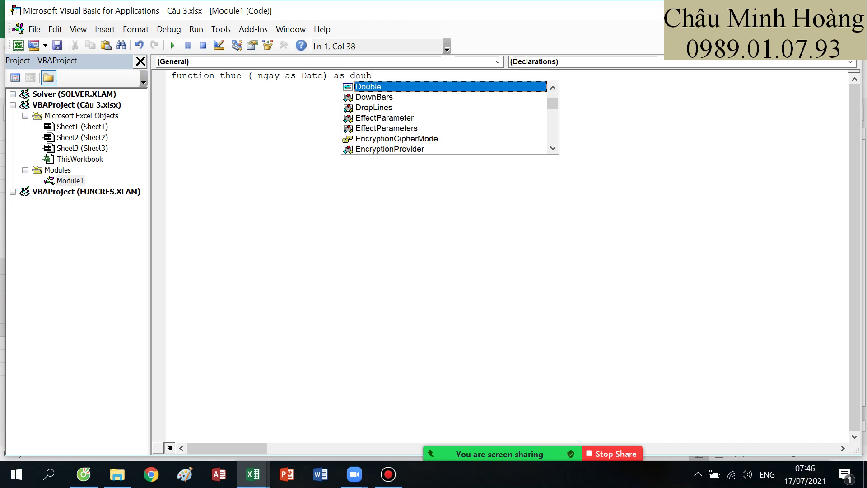
key("Tab")
key("Return")
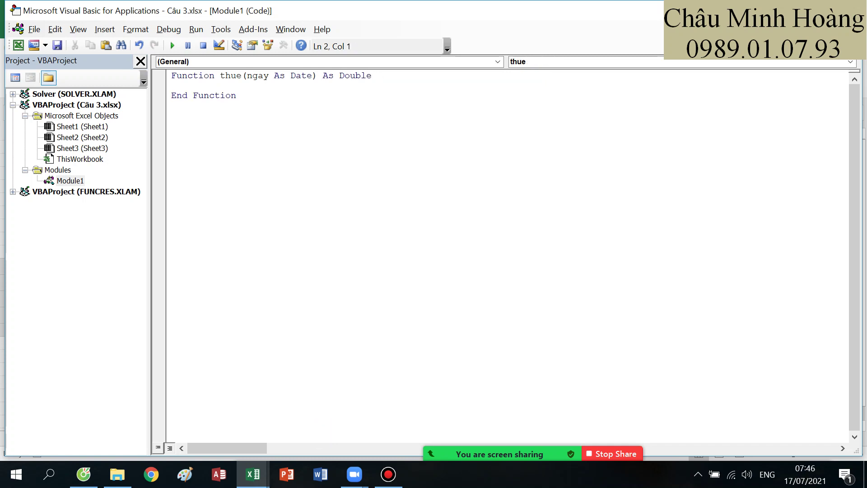
Begin an If condition in thue that compares the date's quarter, using int((month(ngay)-1)/3)+1 =
type("if int((")
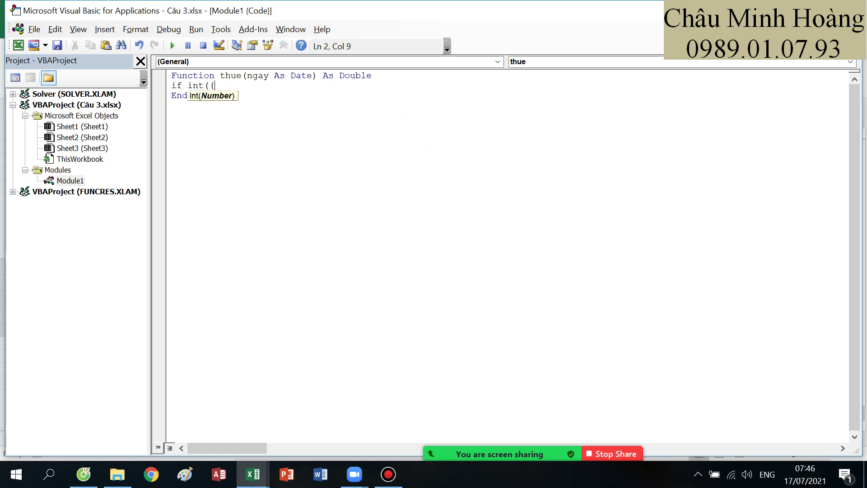
type("month(")
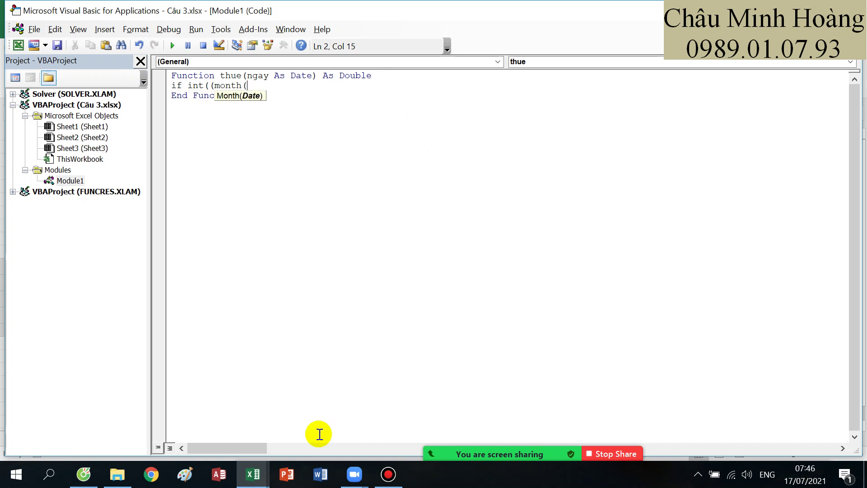
type("ngay)-1")
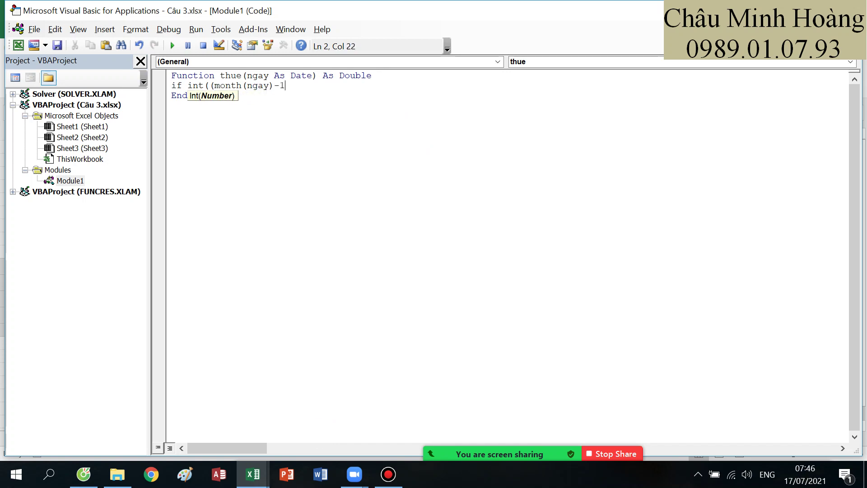
type(")/3)+1 =")
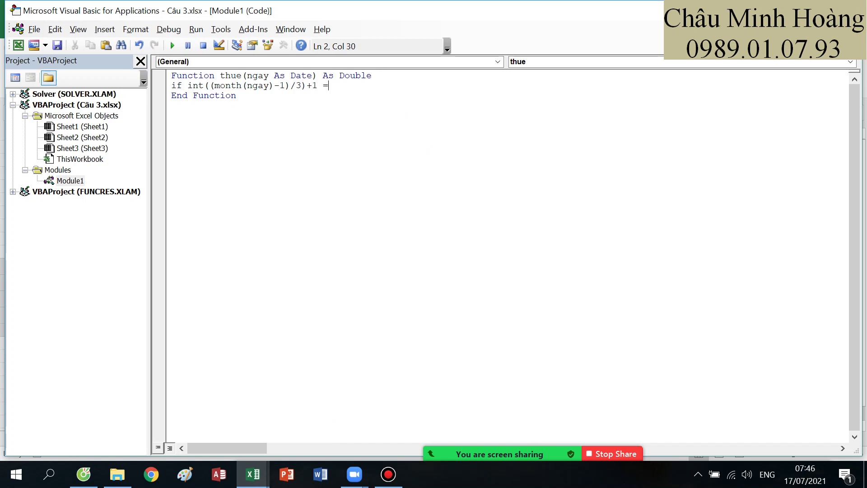
Check the worksheet's tax rules and complete the condition as 1 or int((month(ngay)-1)/3)+1 = 4 then
left_click(253, 474)
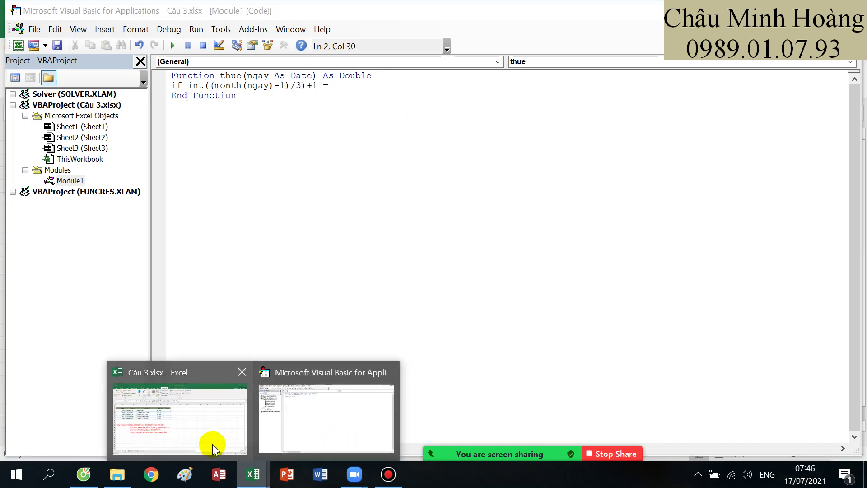
left_click(211, 440)
left_click(252, 474)
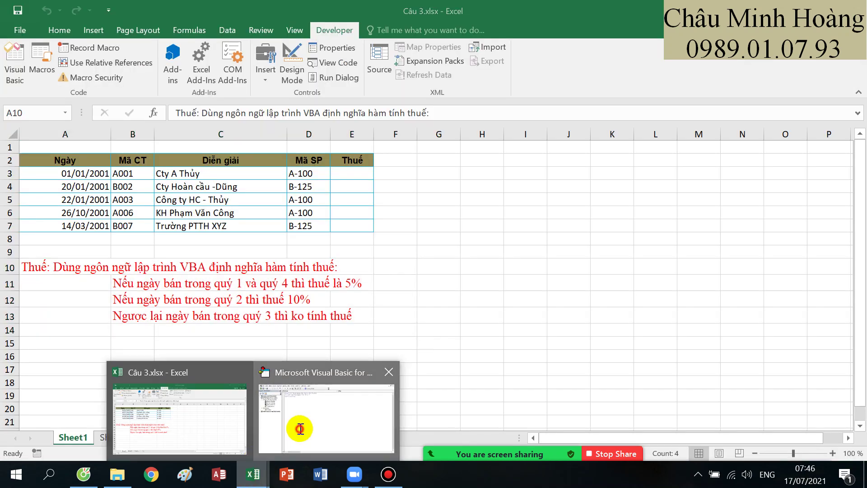
left_click(296, 422)
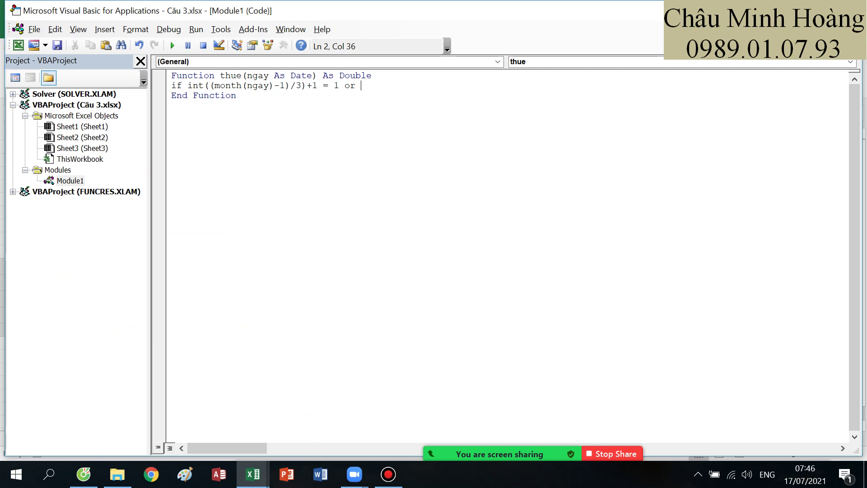
type("1 or in")
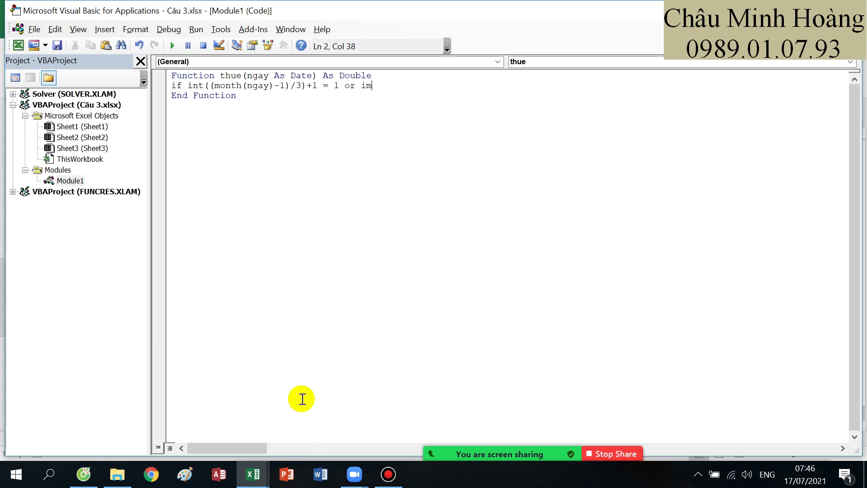
type("t(")
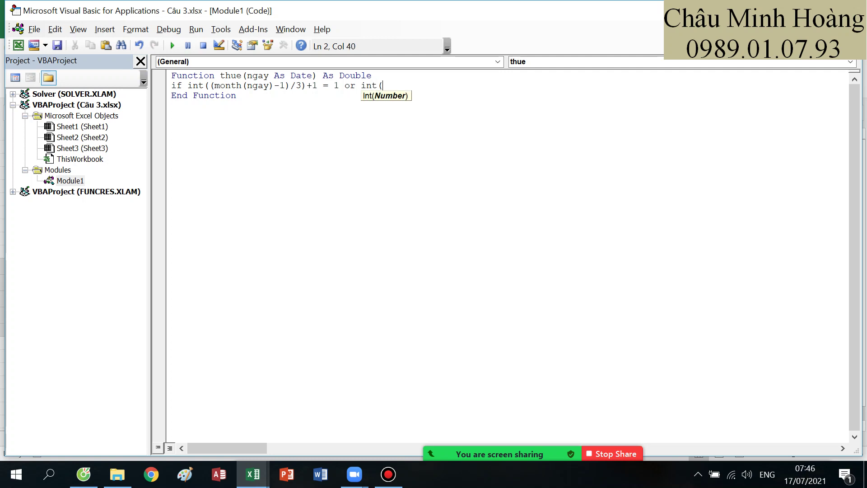
type("(month(nga")
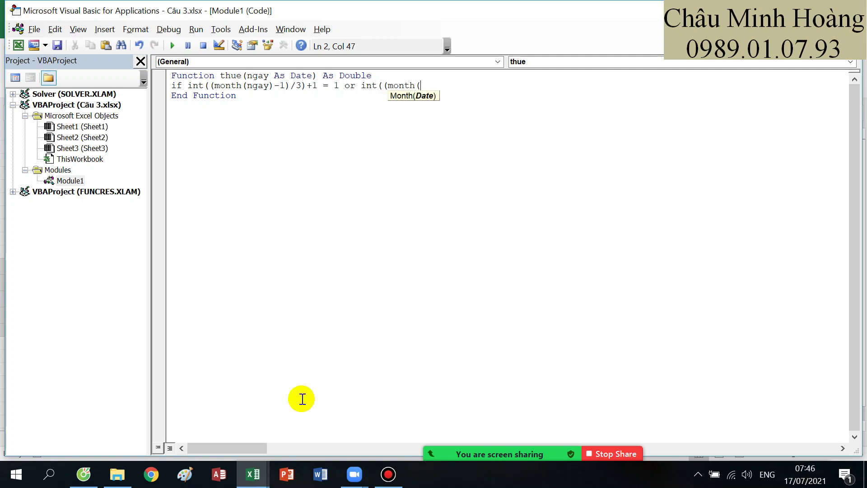
type("y)-")
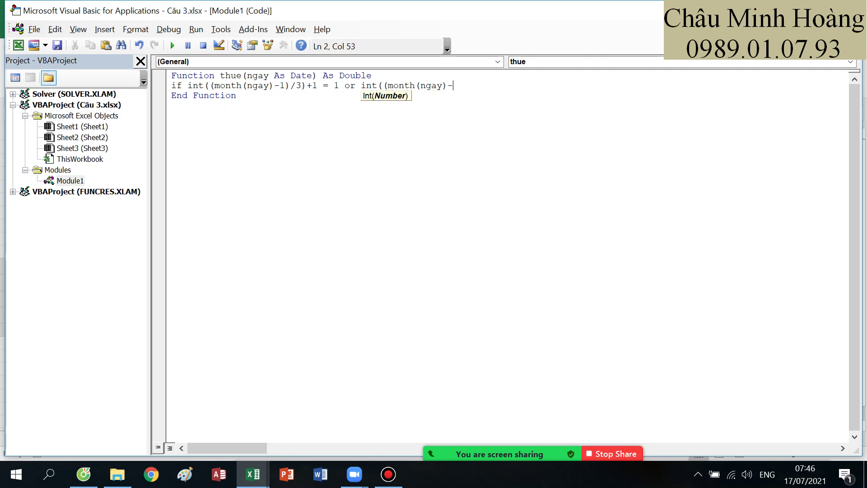
type("1)/3)+1= 4")
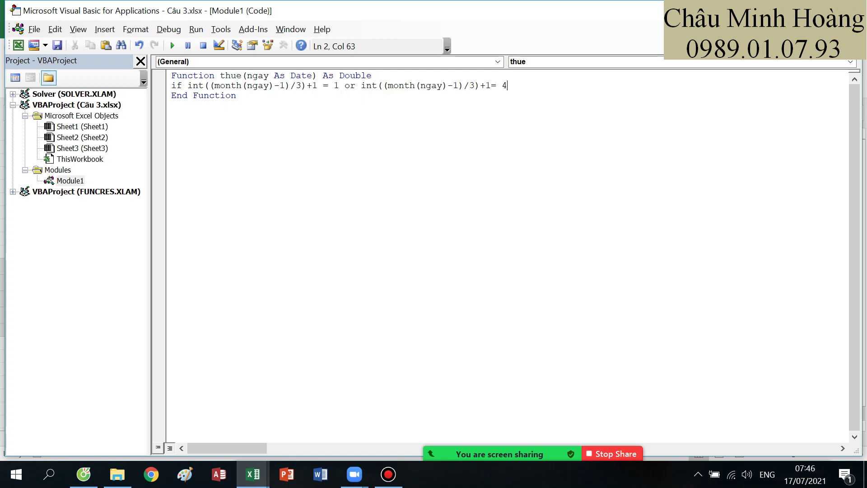
type(" then")
key("Return")
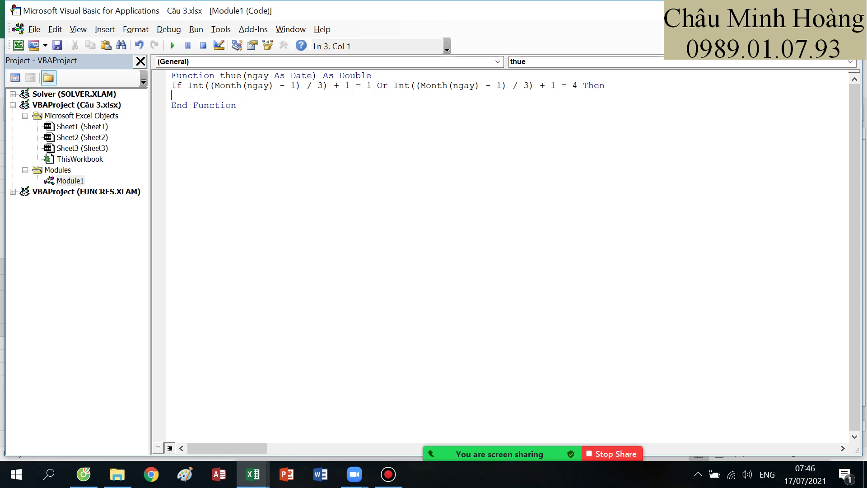
Check the worksheet's tax rules and assign thue = 0.05 for the quarter 1 or 4 condition
type("thu e =")
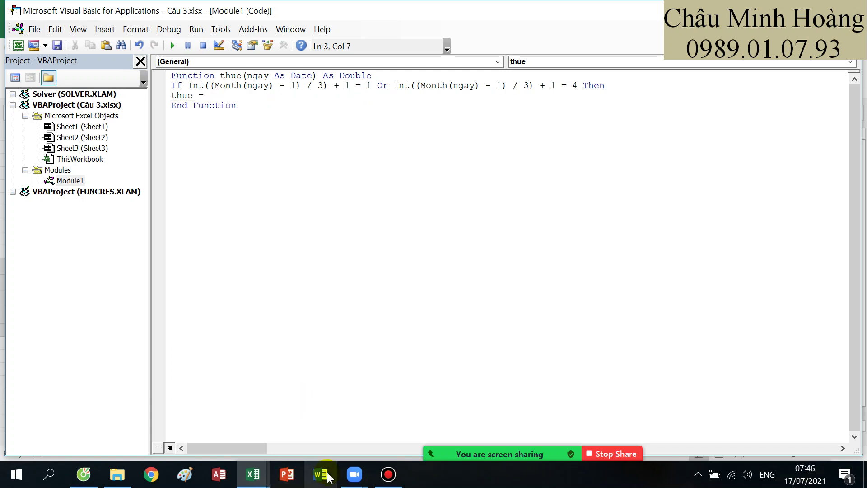
mouse_move(253, 475)
left_click(212, 415)
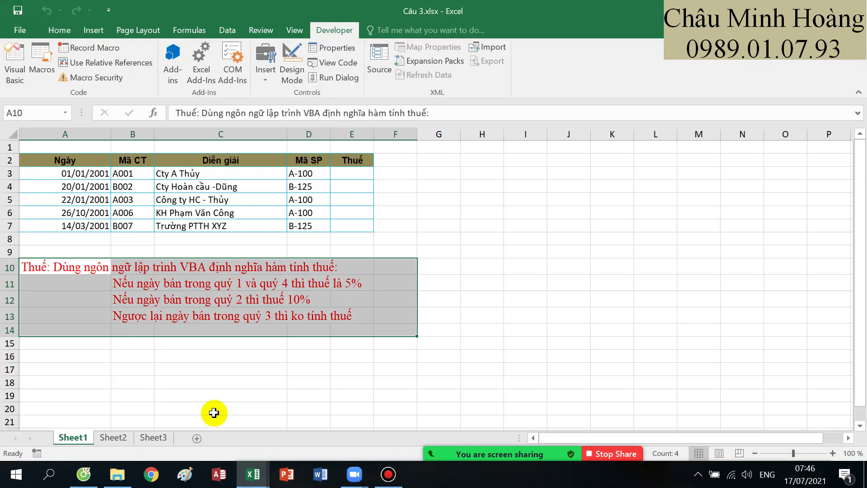
left_click(323, 427)
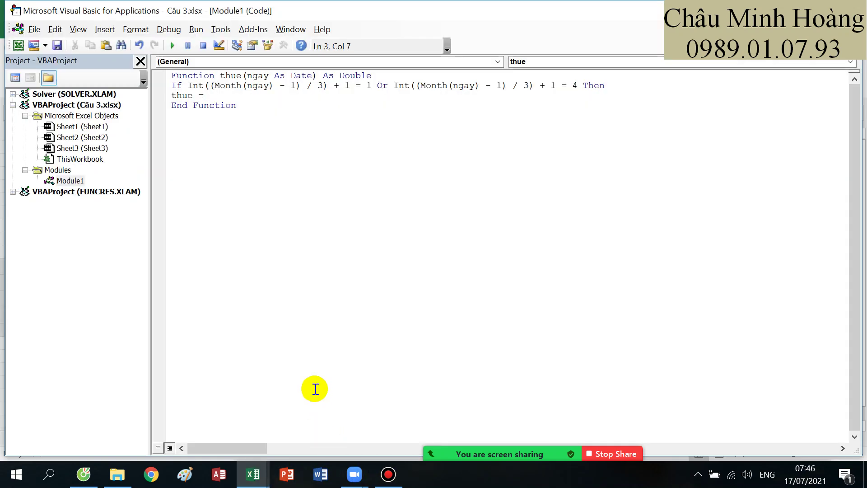
type("0.05")
key("Return")
Add the branch elseif int((month(ngay)-1)/3)+1 = 2 then to the If block
type("elseif")
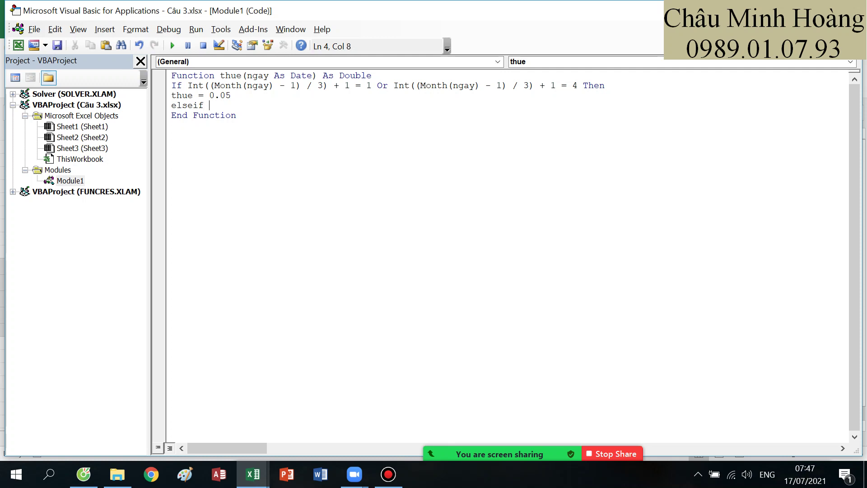
type(" int((month")
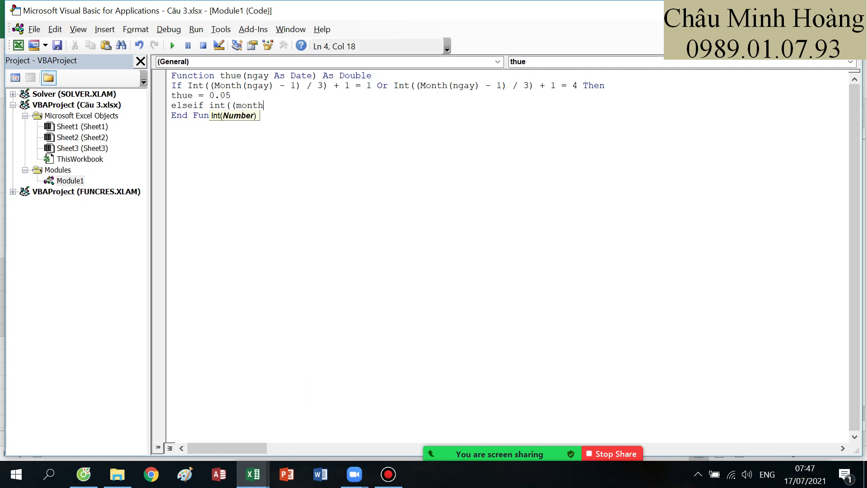
type("(")
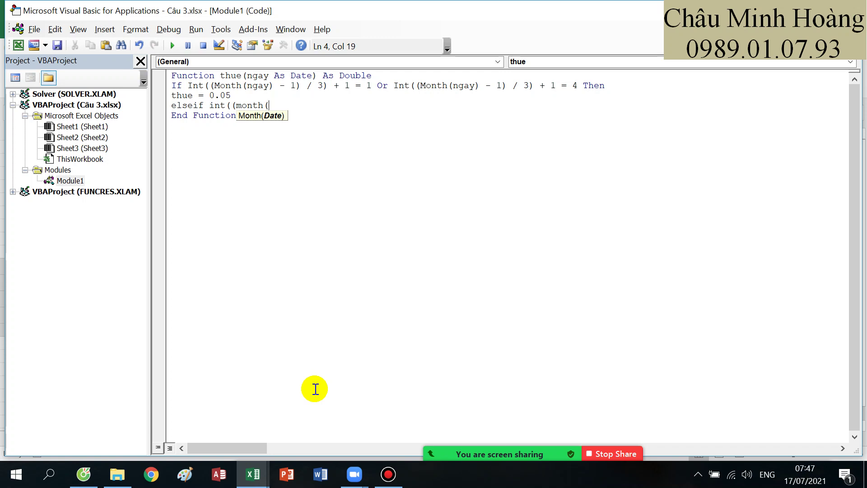
type("ngay)-1")
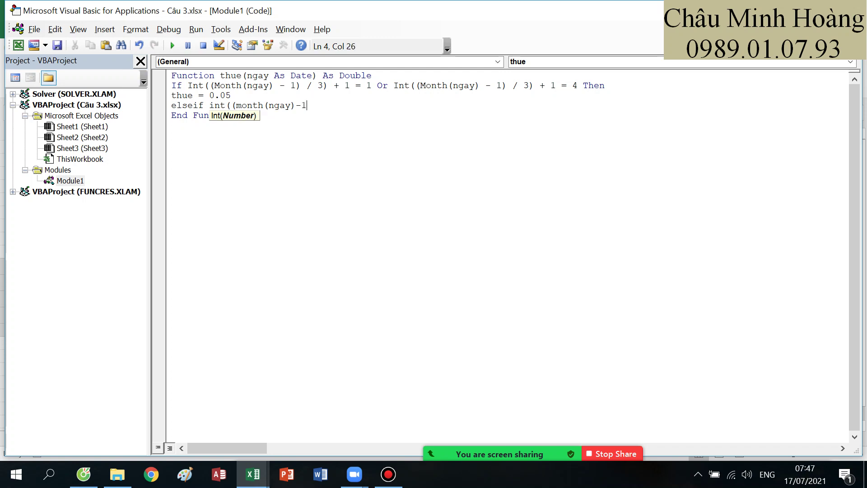
type(")/3)+1 =")
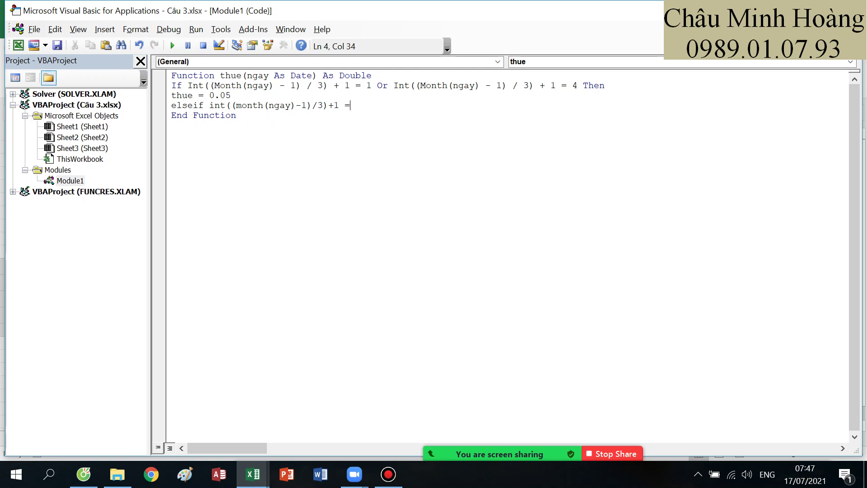
type(" 2 then")
key("Return")
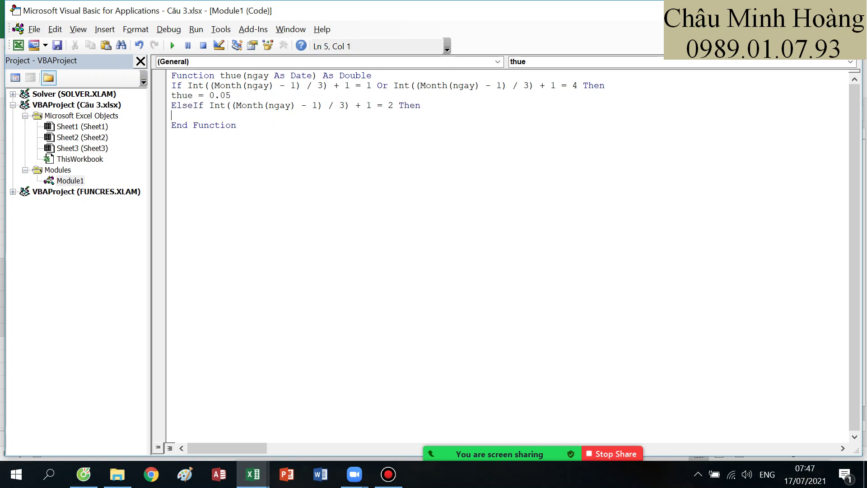
Assign thue = 0.1 in the quarter 2 branch
type("thue = ")
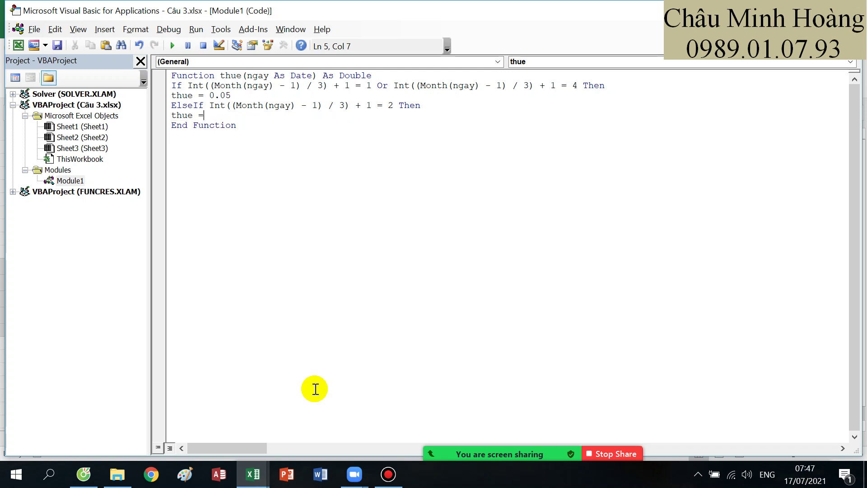
type("0.1")
key("Return")
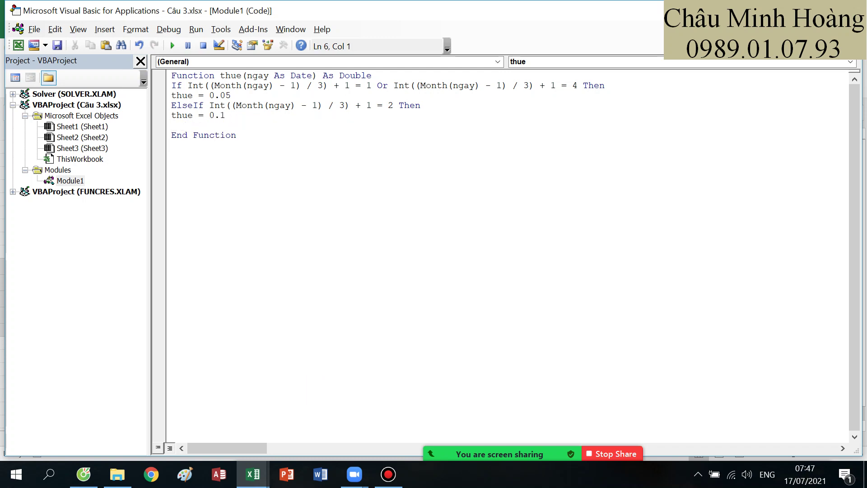
Recheck the worksheet's tax rules and add an Else branch that assigns thue = 0
mouse_move(253, 474)
left_click(228, 445)
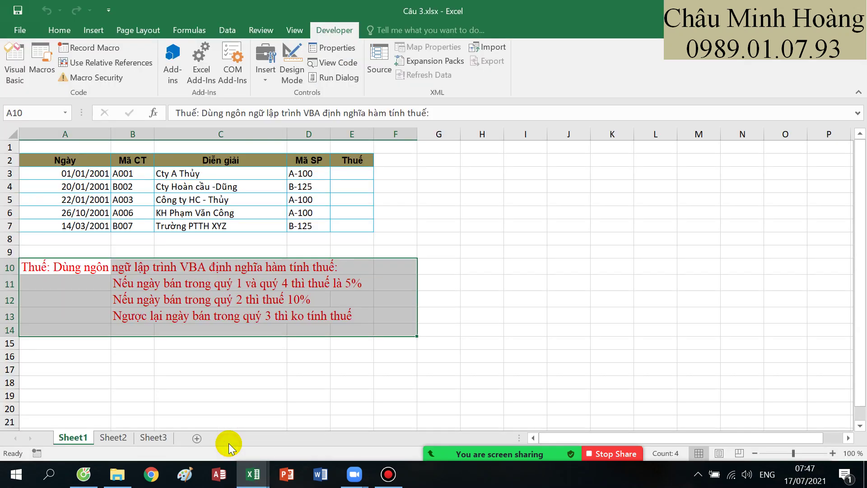
left_click(254, 472)
left_click(291, 441)
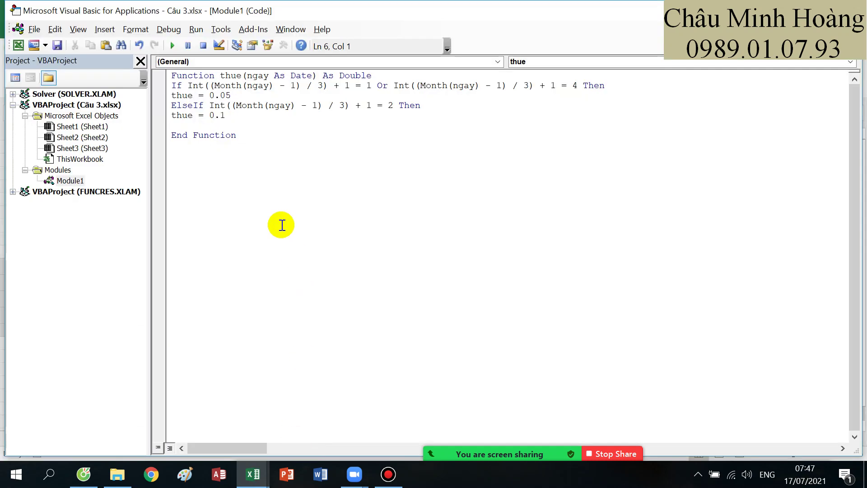
type("else")
key("Return")
type("thue = ")
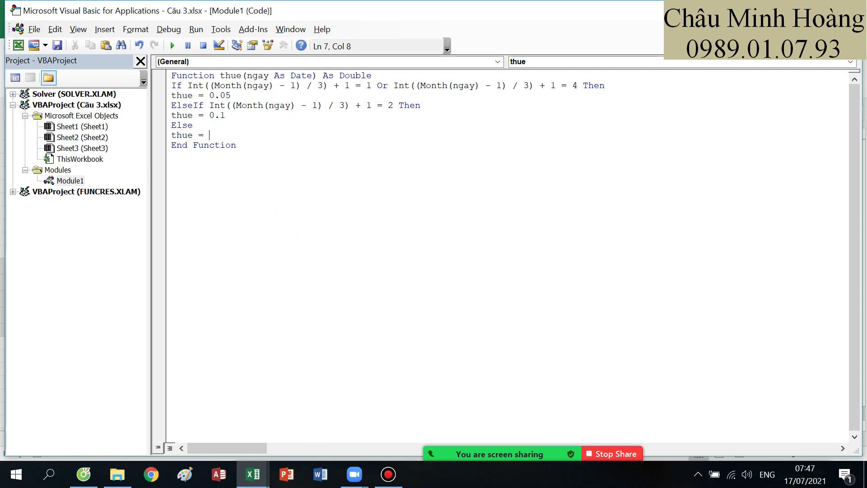
type("0")
Close the conditional block in thue with End If
key("Return")
type("endi")
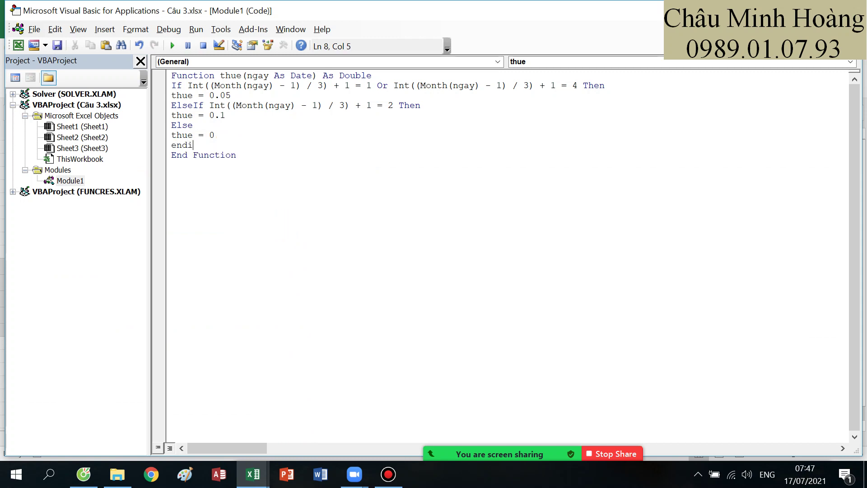
key("BackSpace")
type("iff")
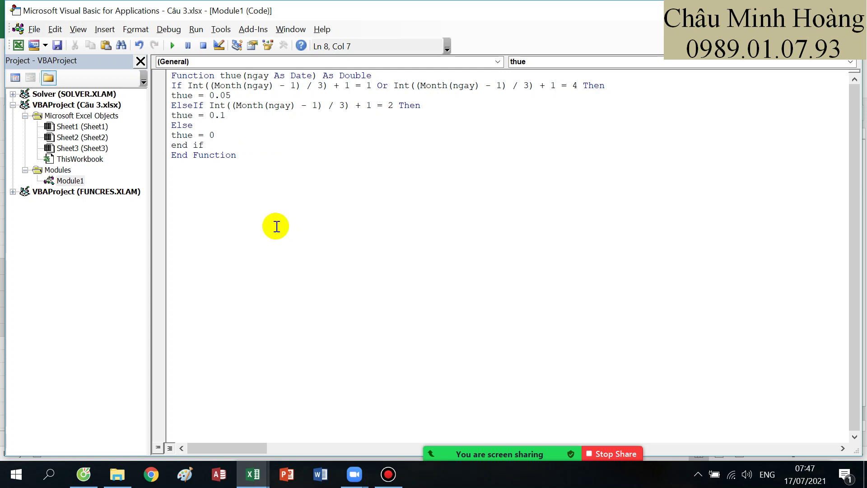
left_click(283, 164)
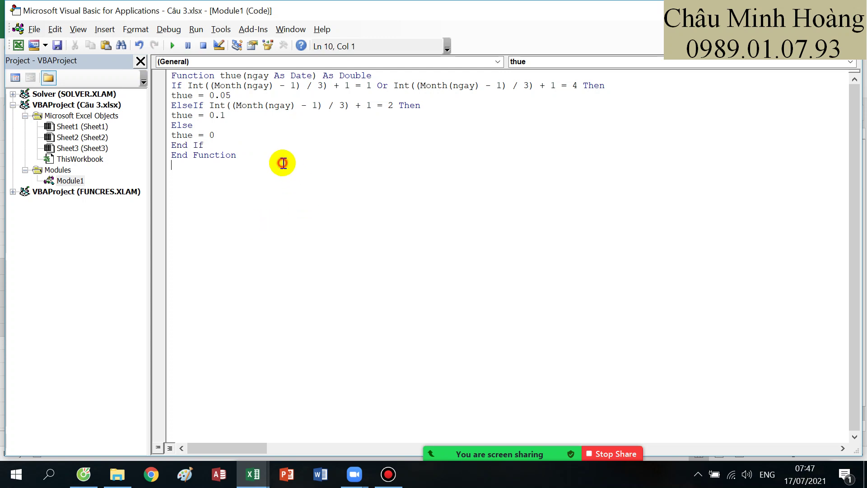
Switch to the Câu 3.xlsx worksheet and enter the formula =thue(A3) in cell E3 of the Thuế column
left_click(253, 474)
left_click(187, 416)
type("=thue(")
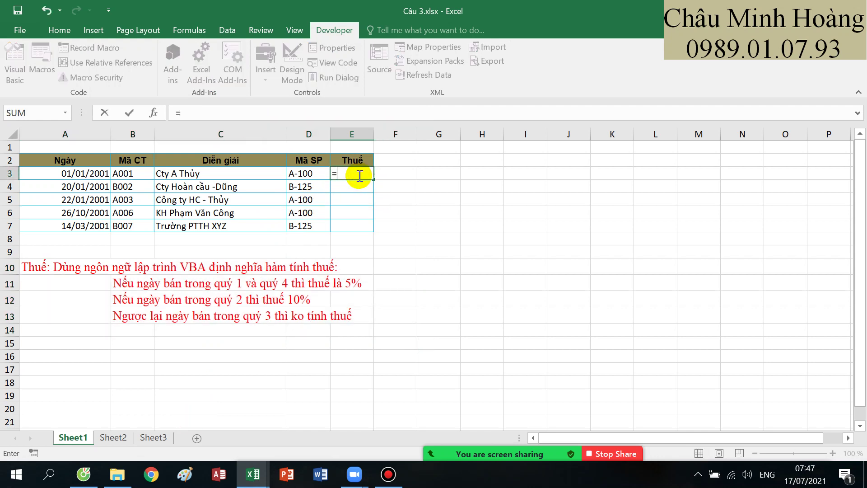
left_click(85, 174)
key("Return")
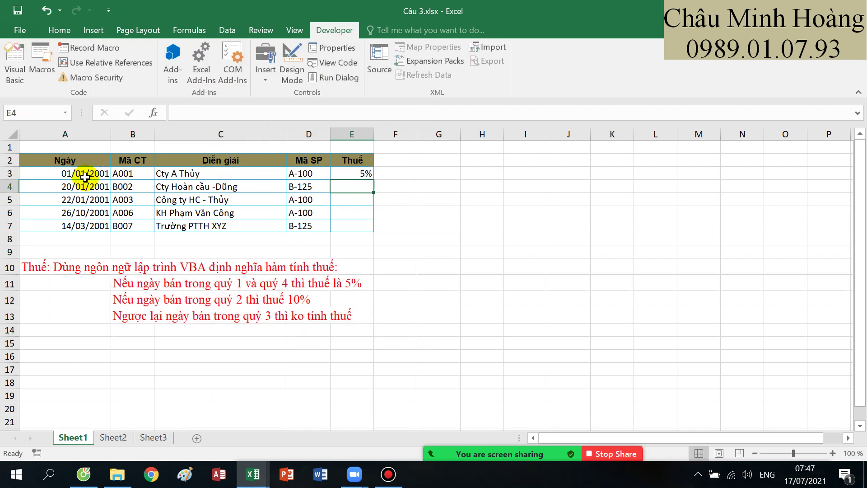
Fill the thue formula from E3 down to E7 and compare it with the dates in A4:A7
left_click(362, 174)
left_click_drag(373, 179, 373, 228)
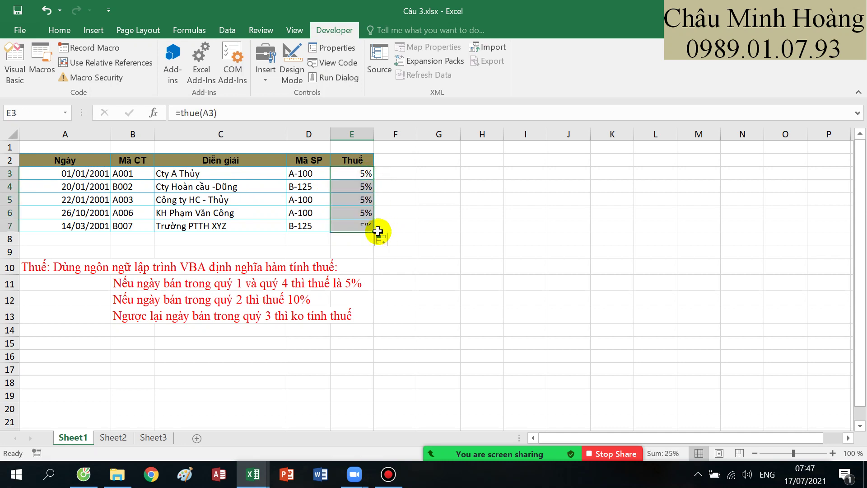
left_click_drag(85, 189, 88, 223)
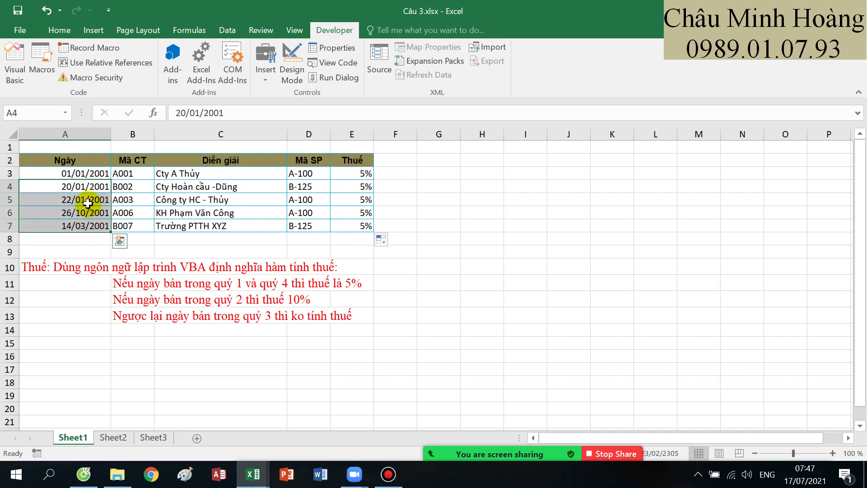
Change the date in A3 to 01/04/2001 and refill the thue formula from E3 down to E6
double_click(82, 174)
key("Delete")
type("4")
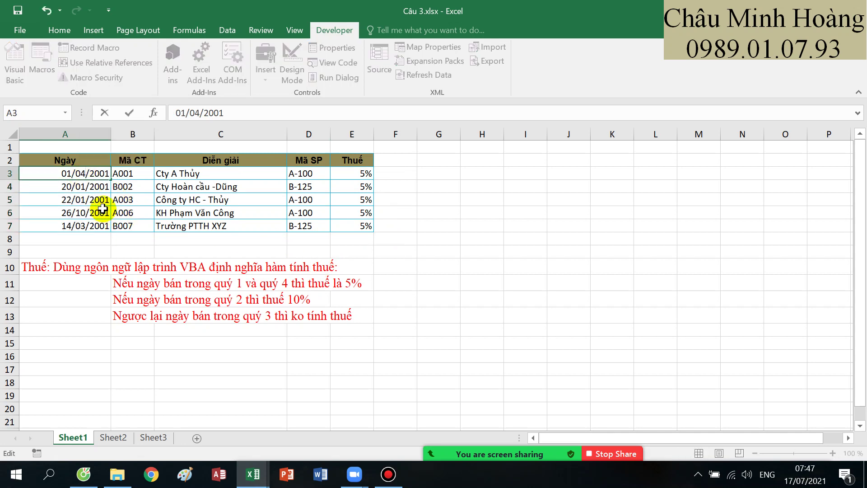
key("Return")
left_click(357, 173)
left_click_drag(374, 180, 374, 218)
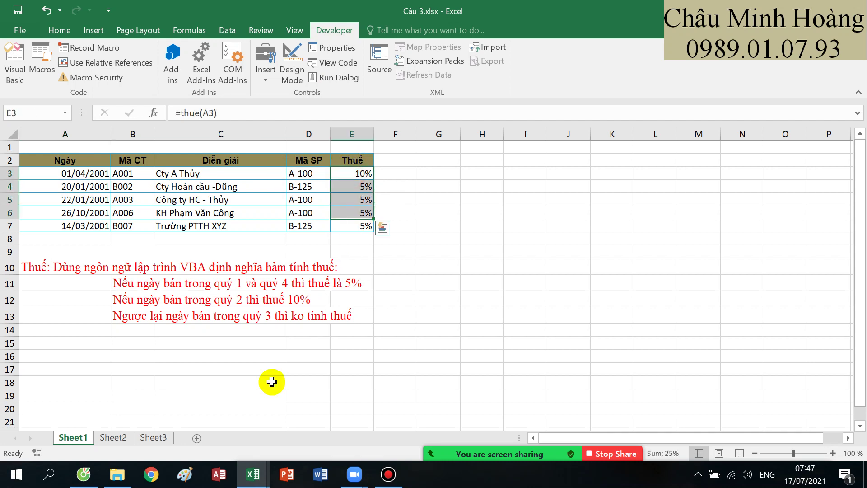
Return to the VBA editor and review the complete code of the thue function
key("alt+F11")
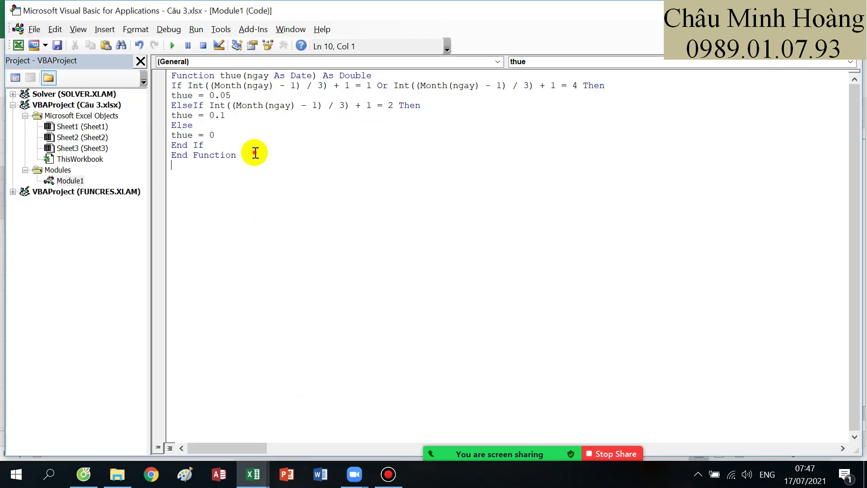
left_click_drag(255, 153, 169, 78)
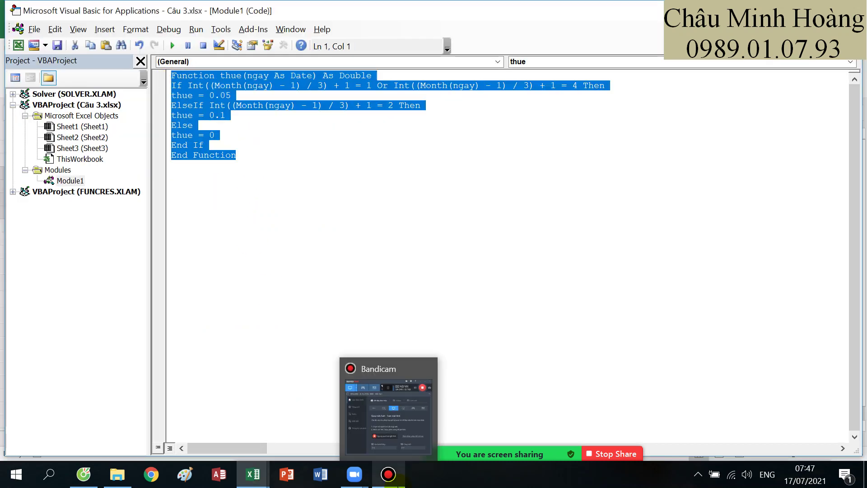
left_click(388, 475)
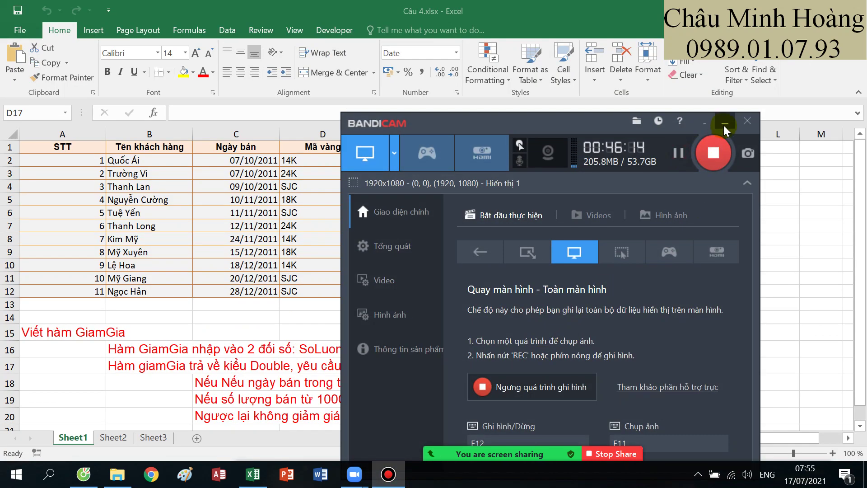
left_click(725, 126)
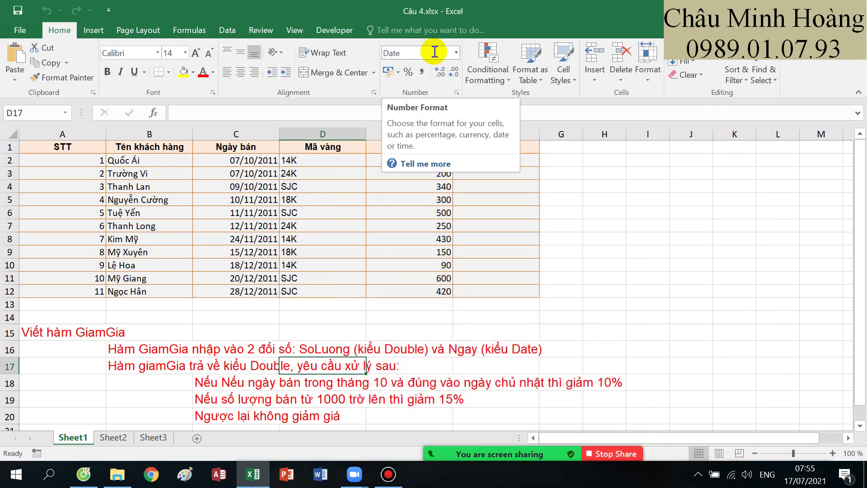
Review the GiamGia requirements in rows 16 to 20 of Câu 4.xlsx and insert a new module in that workbook's VBA project
left_click(473, 215)
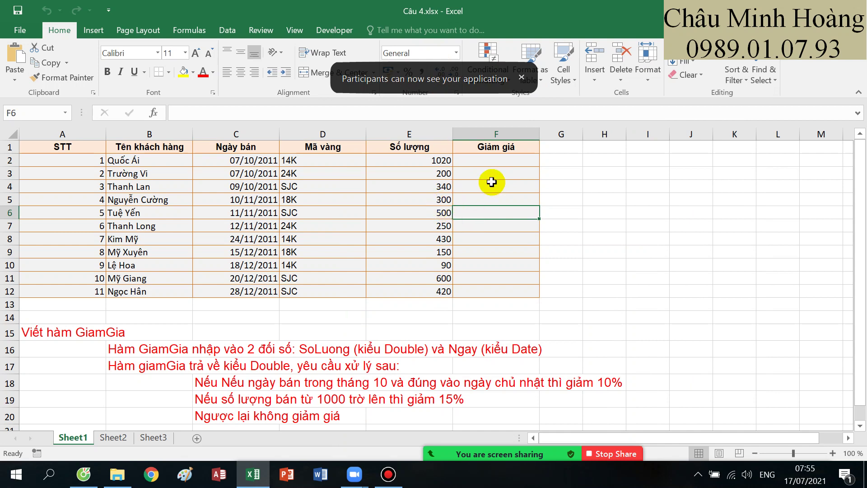
left_click_drag(145, 350, 603, 409)
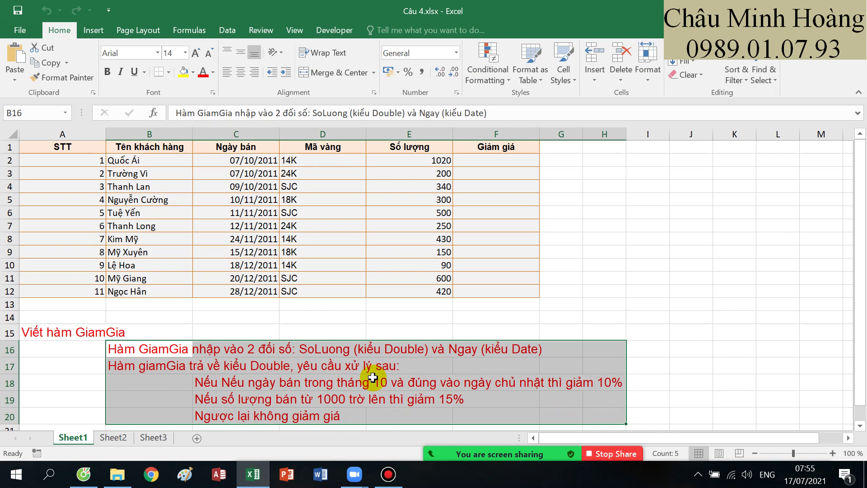
left_click(337, 30)
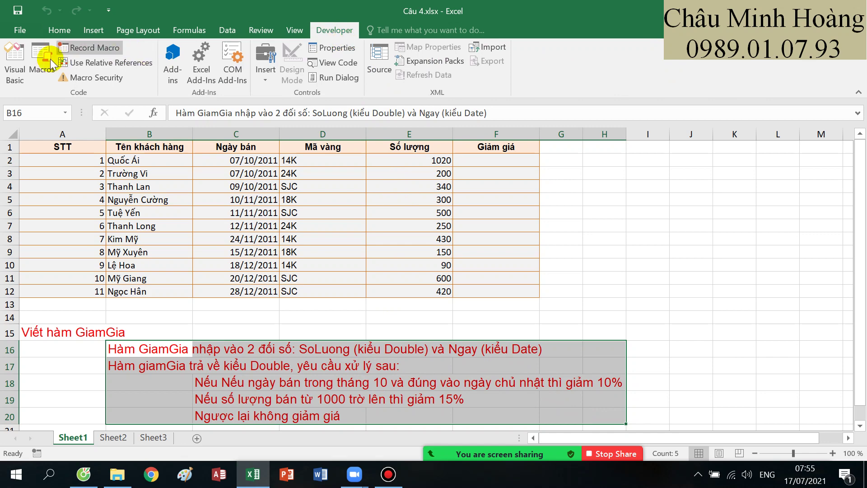
left_click(16, 81)
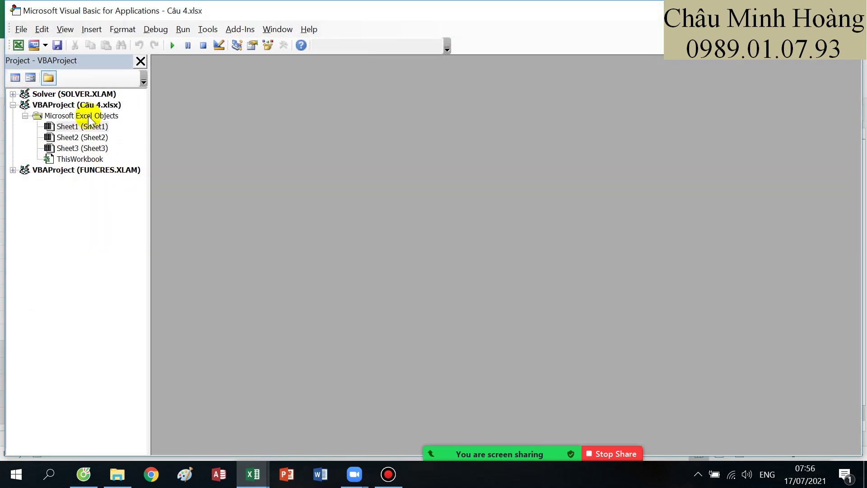
left_click(89, 105)
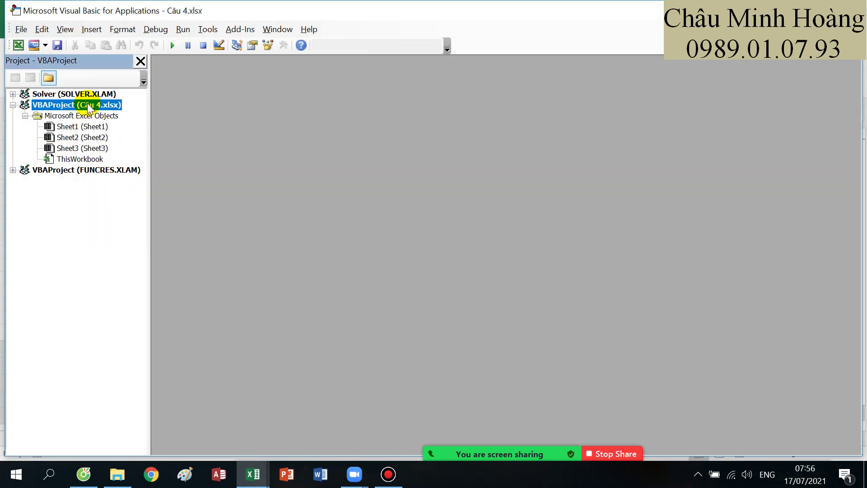
right_click(89, 106)
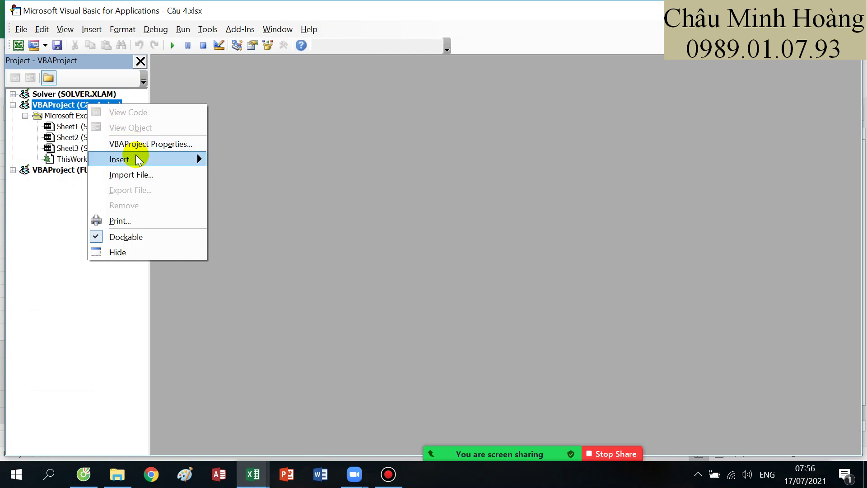
mouse_move(137, 161)
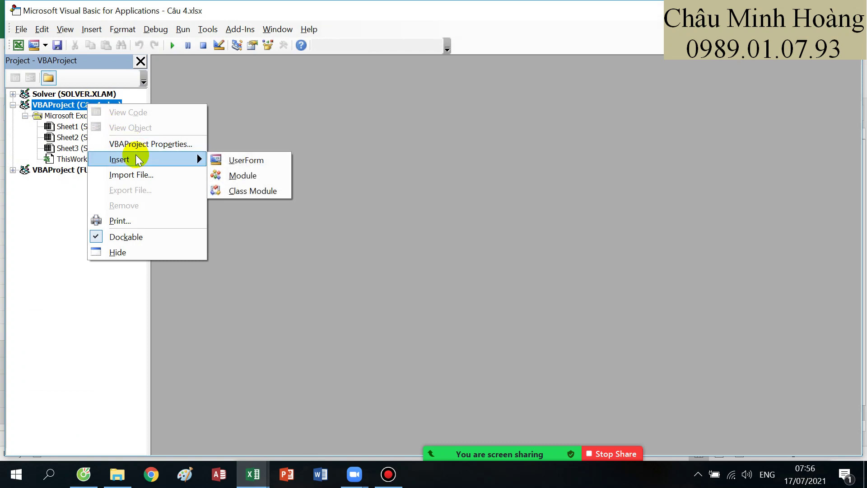
left_click(244, 176)
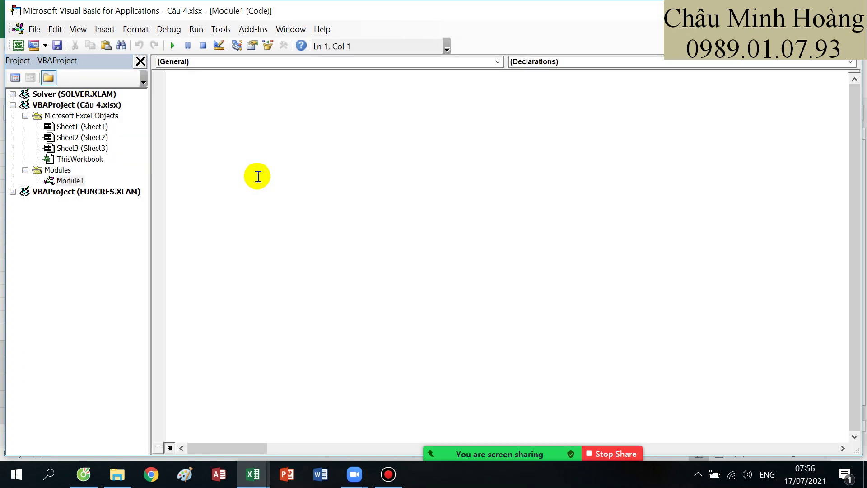
Declare the function giamgia(soluong As Double, ngay As Date) As Double in the empty module, checking its name against the worksheet requirements
type("func")
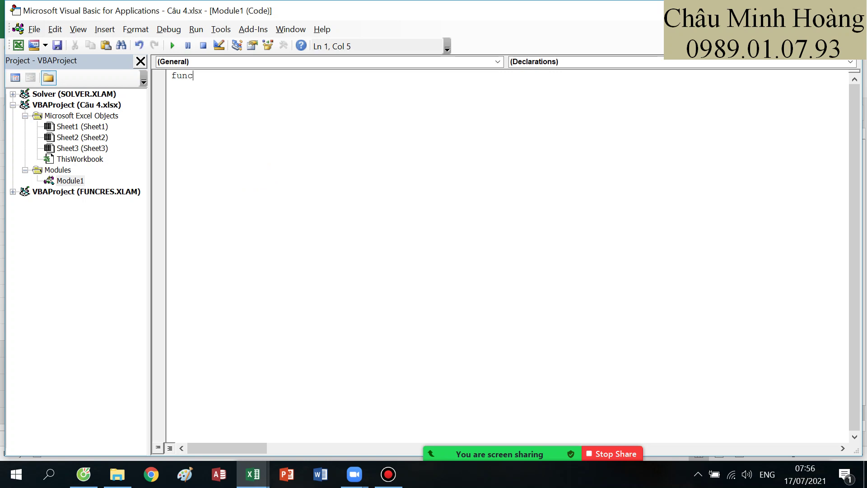
type("tion")
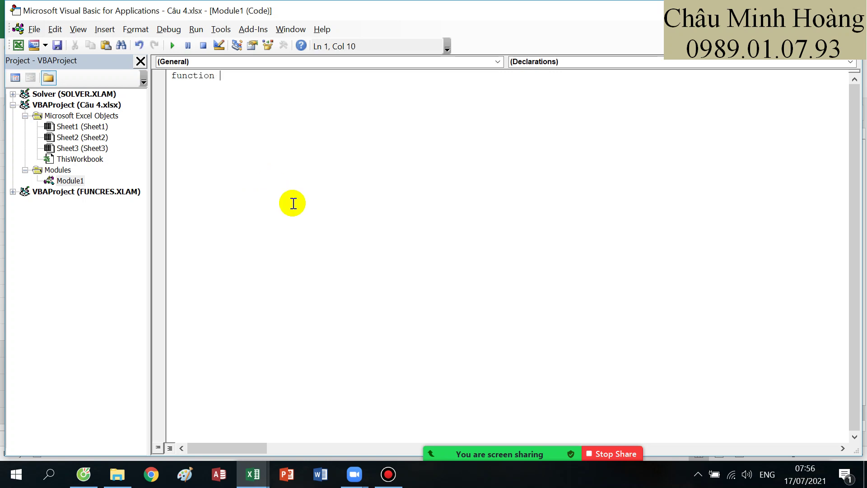
mouse_move(253, 473)
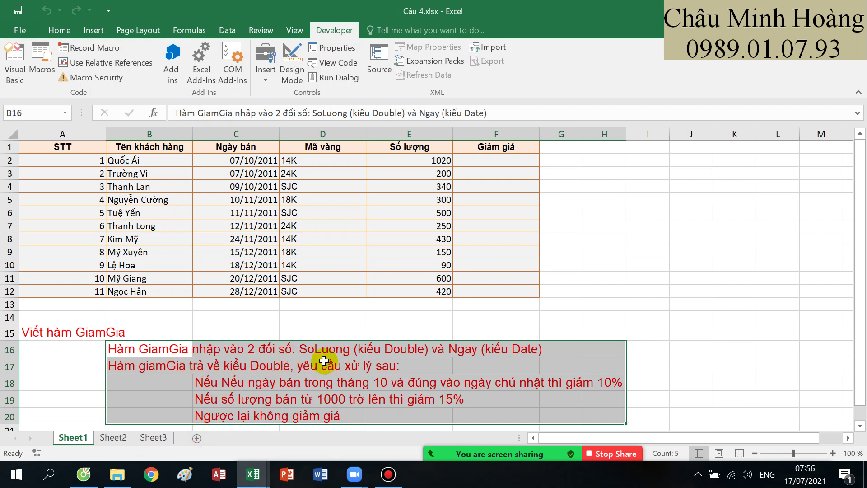
left_click(253, 474)
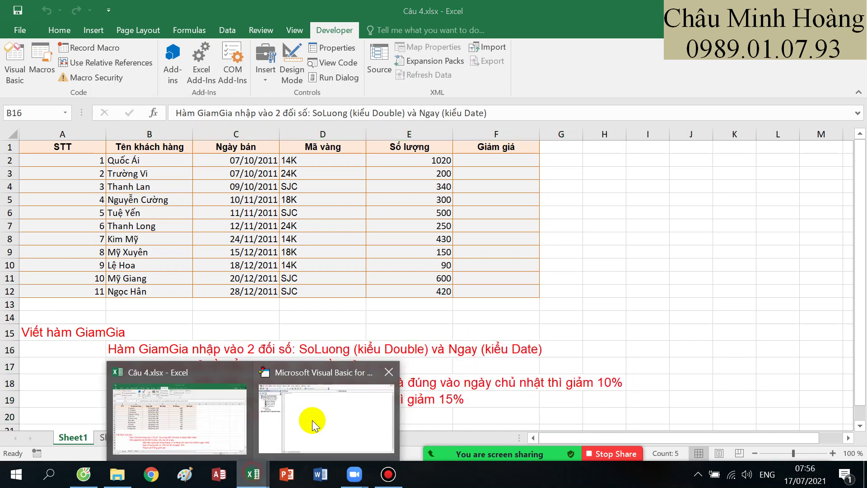
left_click(312, 419)
type("giamgia(")
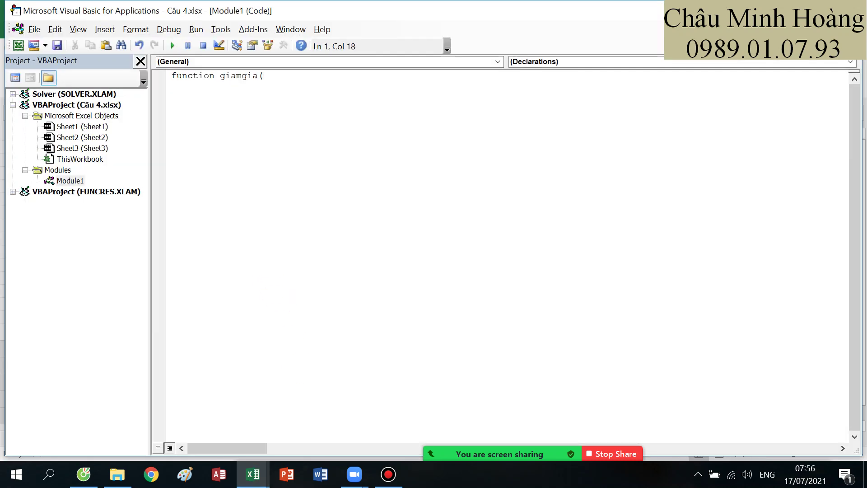
type("soluong as double")
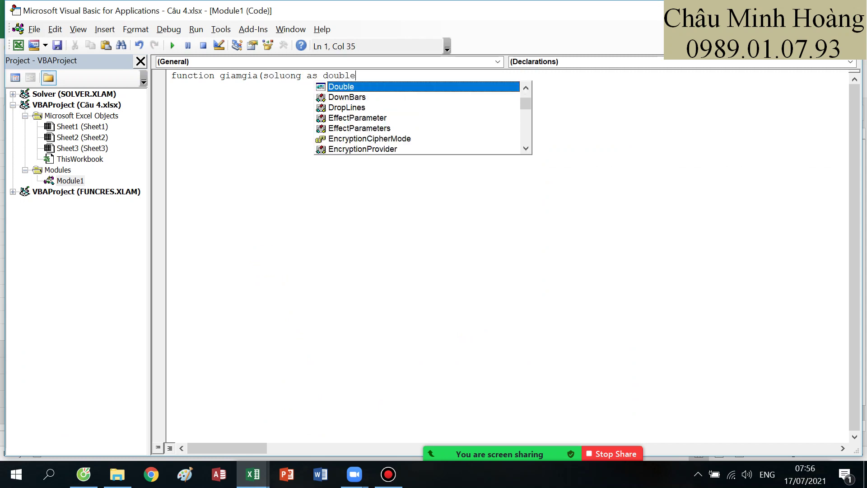
type(",")
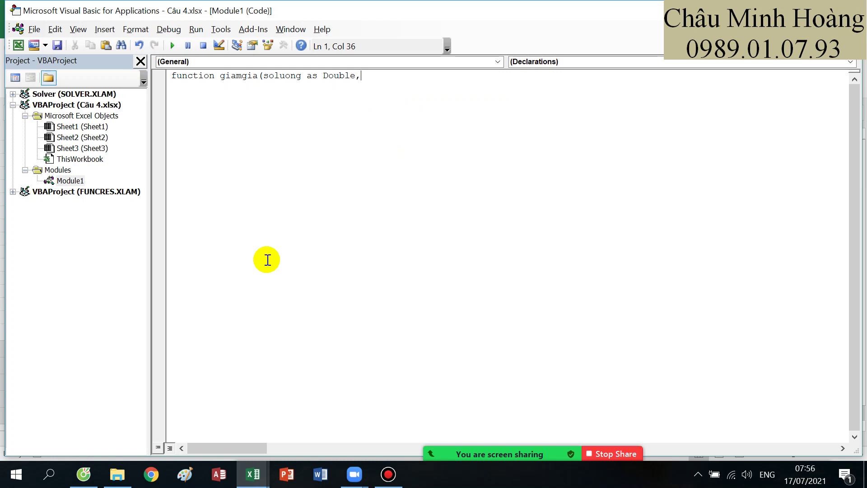
type("ngay")
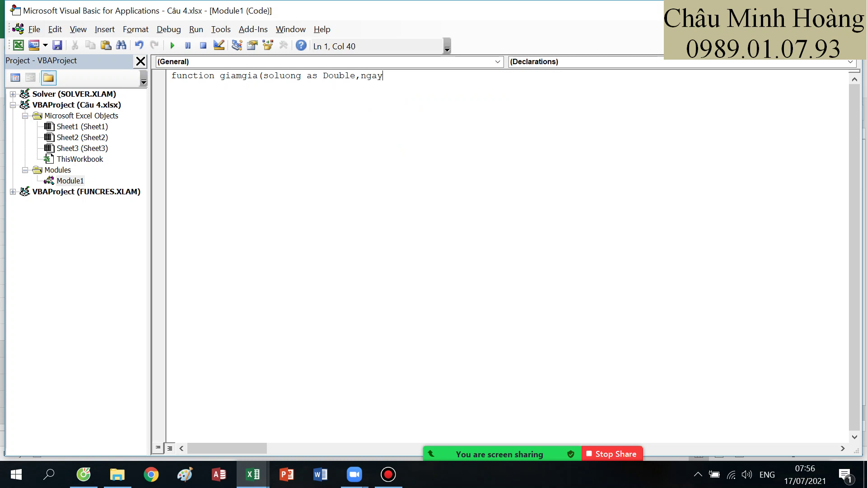
type(" as d")
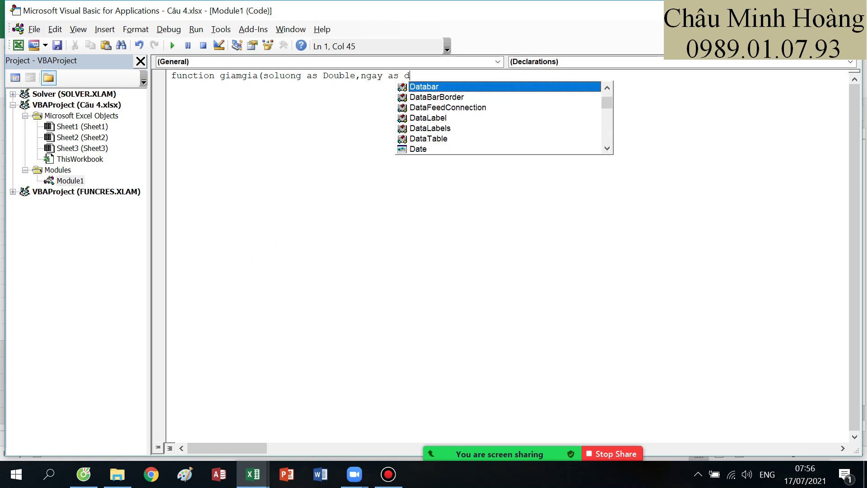
type("ate) as ")
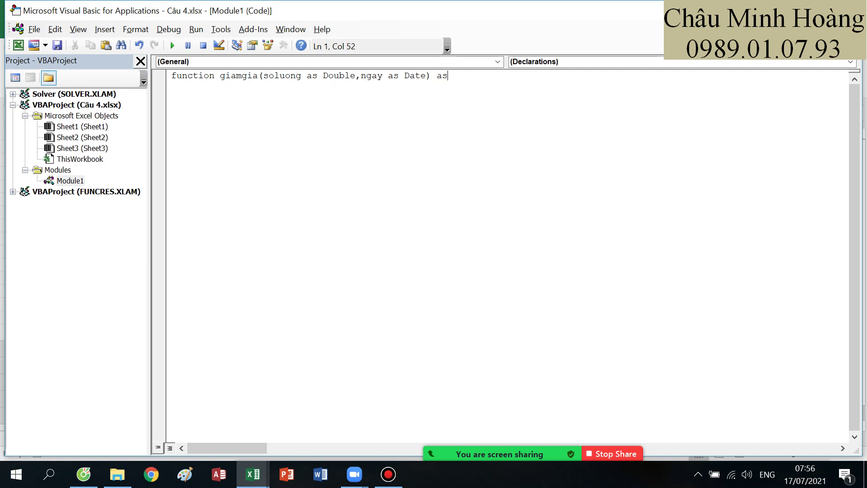
type("doub")
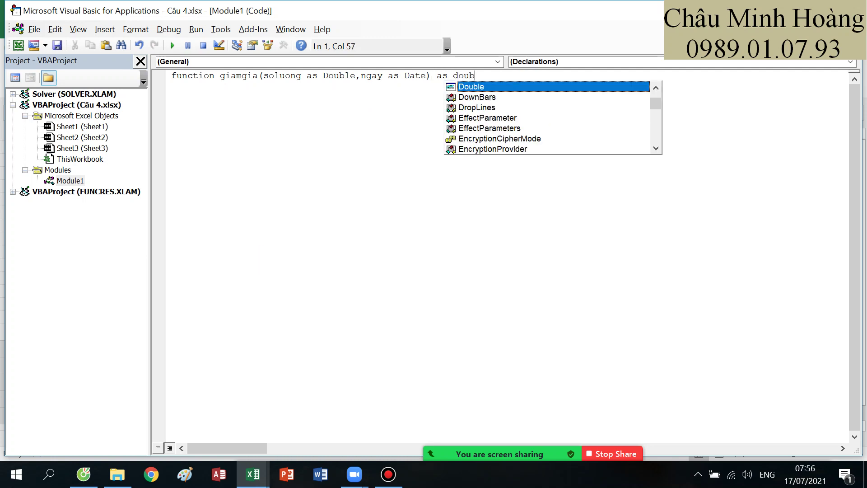
type("le")
key("Return")
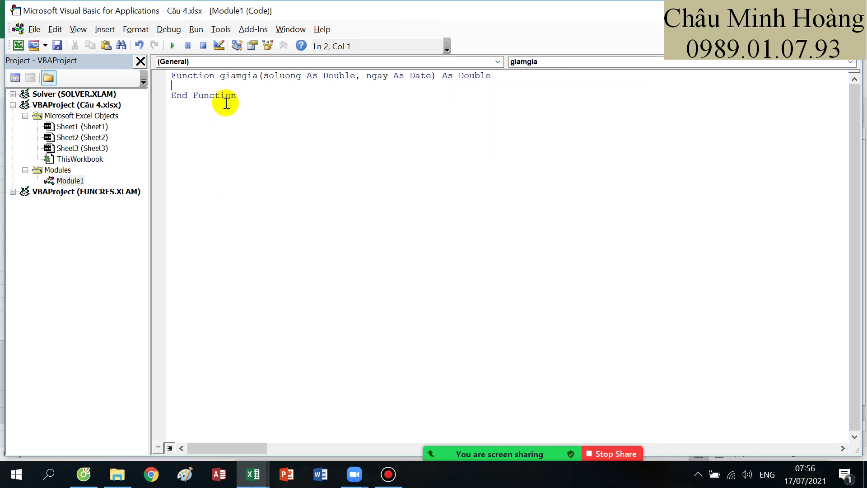
Compare the giamgia declaration with the argument and return type requirements in rows 16 and 17 of Câu 4.xlsx
left_click(307, 76)
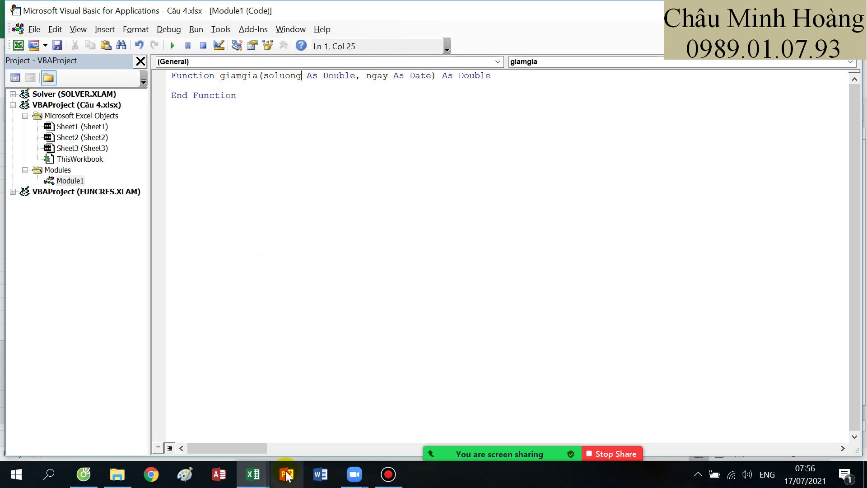
left_click(261, 479)
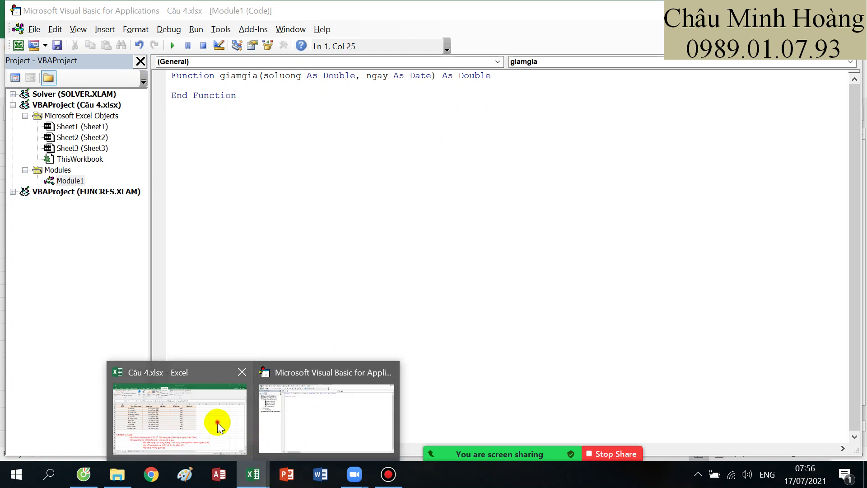
left_click(217, 422)
left_click_drag(213, 352, 539, 361)
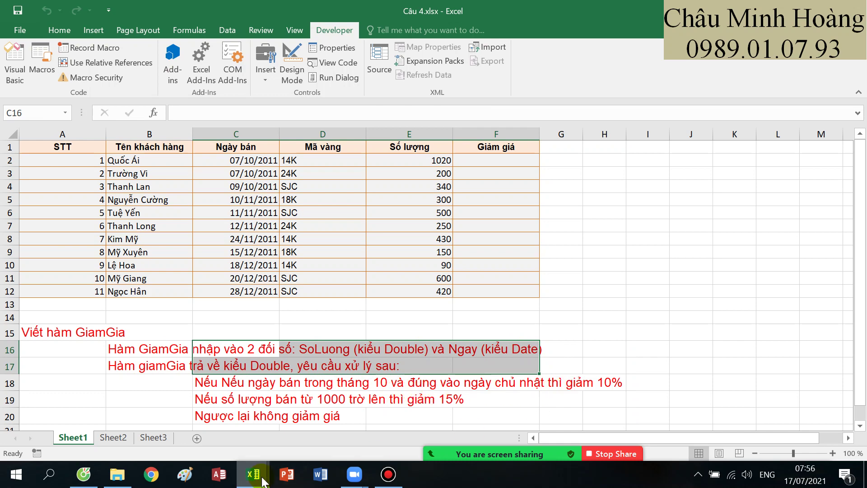
mouse_move(252, 474)
left_click(348, 414)
Add the opening condition If Month(ngay) = 10 And Weekday(ngay, 1) = 1 Then inside the giamgia function
left_click(180, 86)
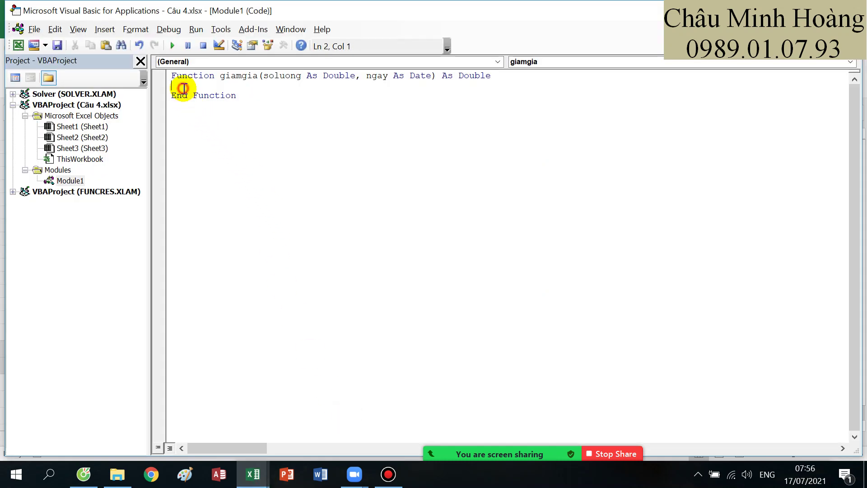
type("if month(ngay)")
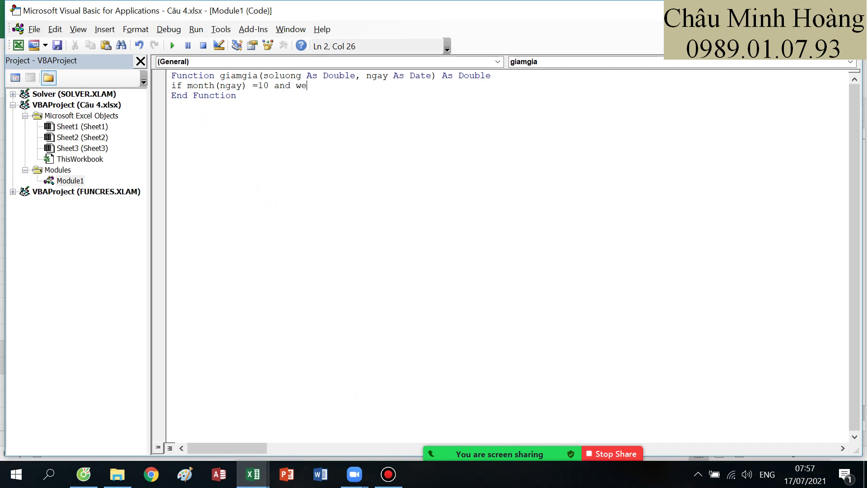
type("=10 and weekday(ngay,10")
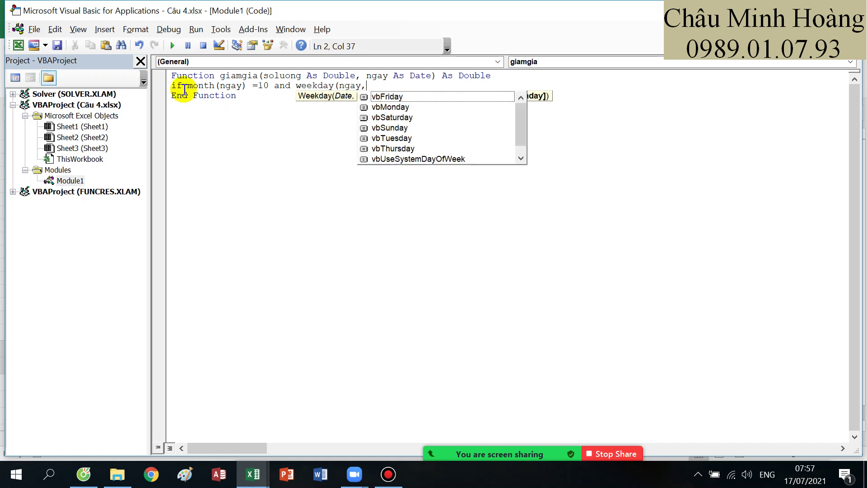
key("BackSpace")
key("BackSpace")
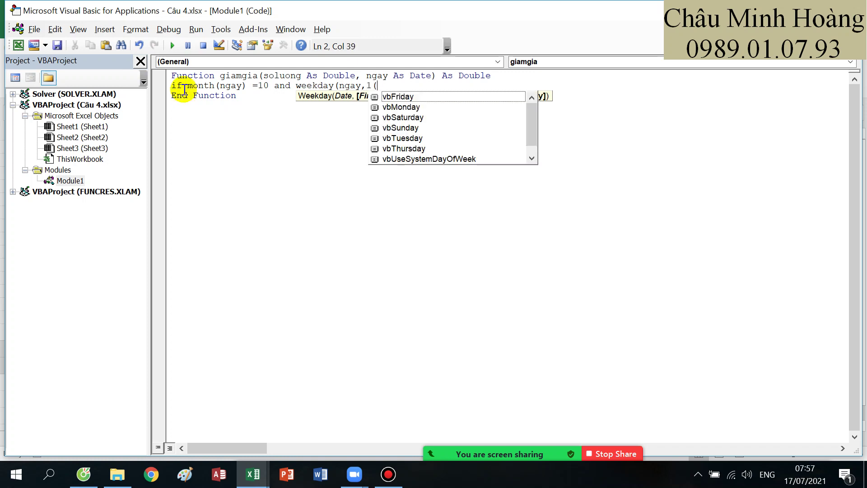
type(") =1")
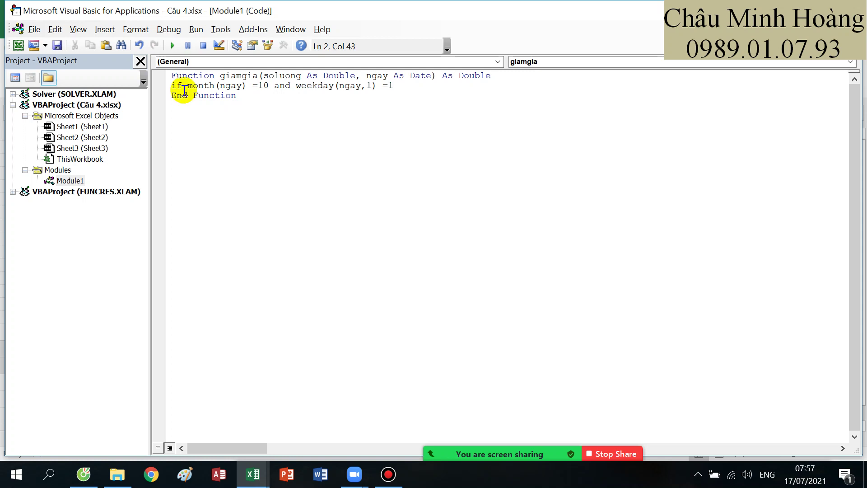
type("th")
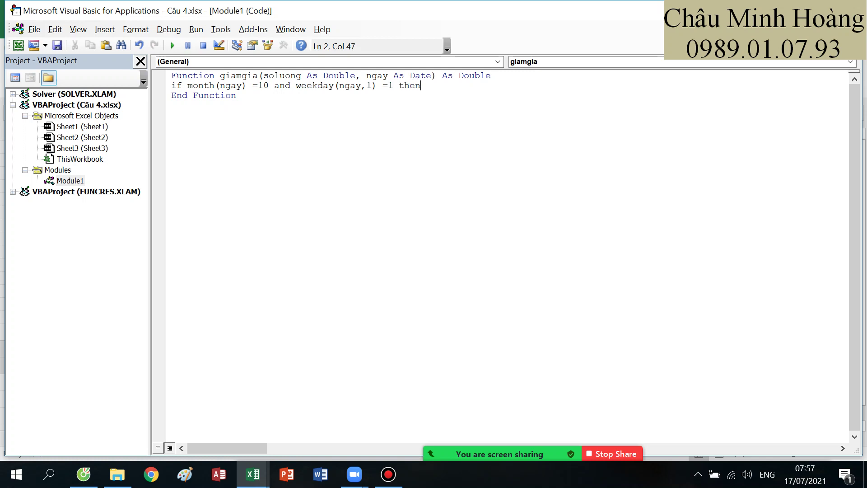
type("en")
key("Return")
Check the October Sunday discount in the worksheet requirements and add giamgia = 0.1 under the If condition
left_click(253, 475)
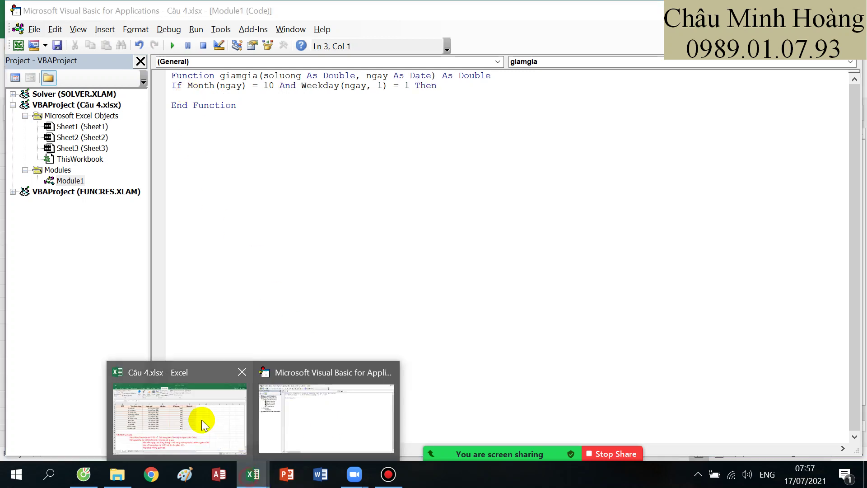
left_click(202, 424)
mouse_move(253, 474)
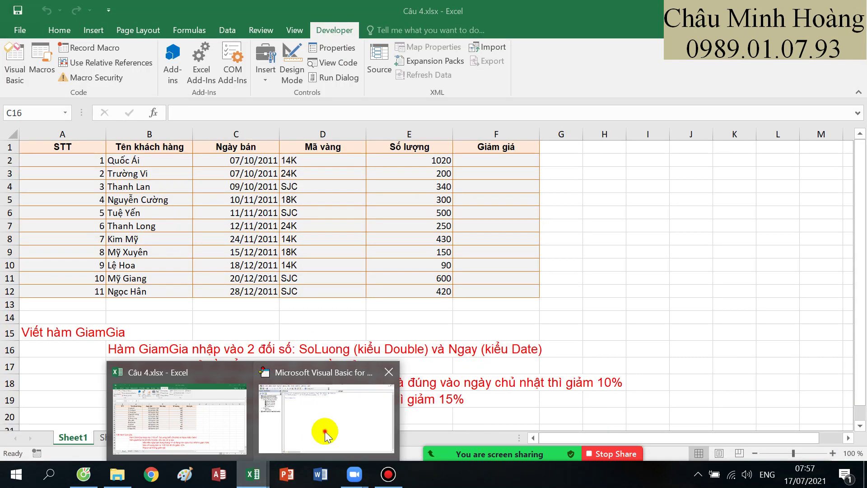
left_click(327, 434)
type("giamg")
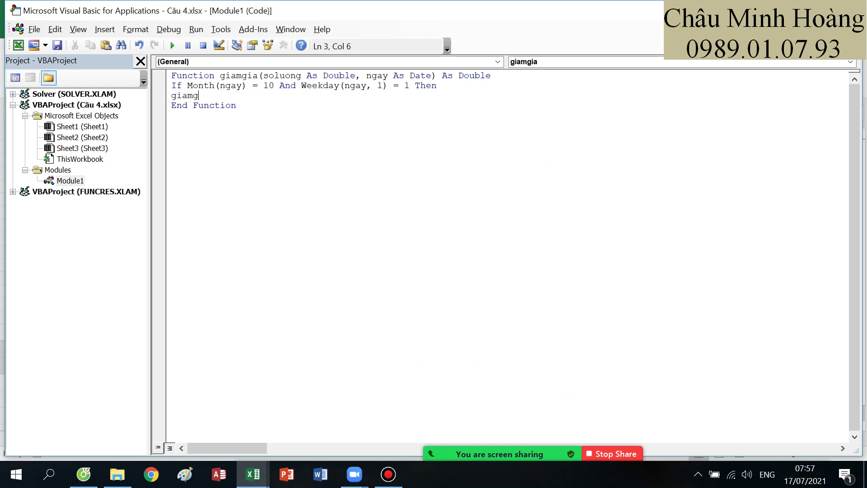
type("ia = 0.1")
key("Return")
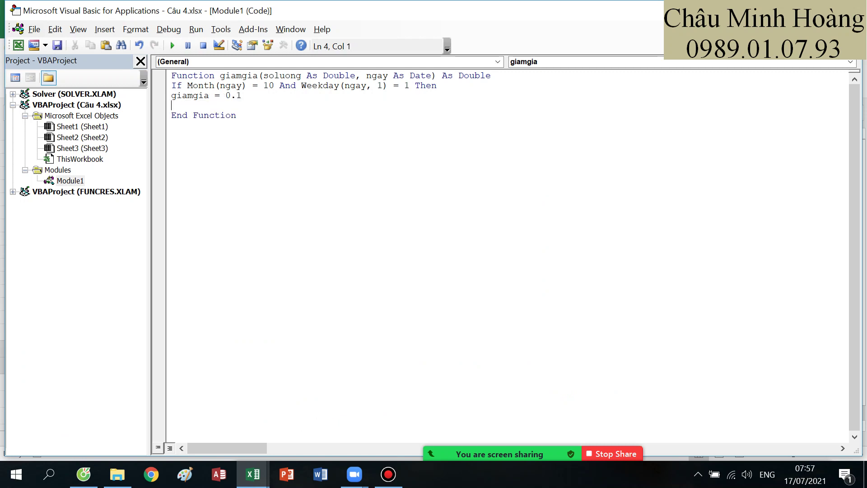
Add the branch ElseIf soluong >= 1000 Then with giamgia = 0.15, consulting the quantity rule in the worksheet
type("elseif")
mouse_move(253, 474)
left_click(195, 436)
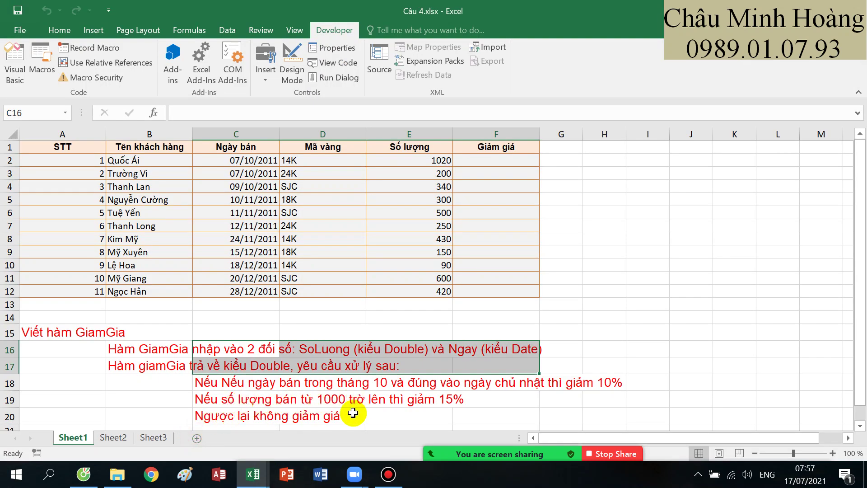
mouse_move(253, 475)
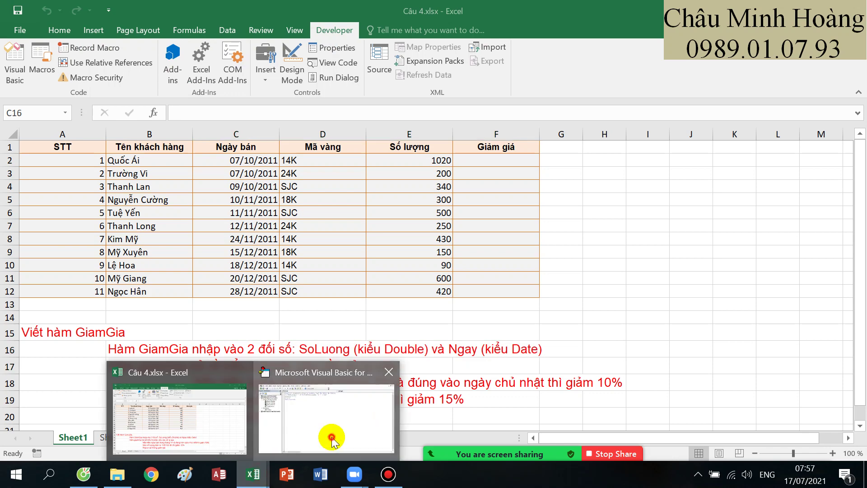
left_click(332, 440)
type("soluong >=")
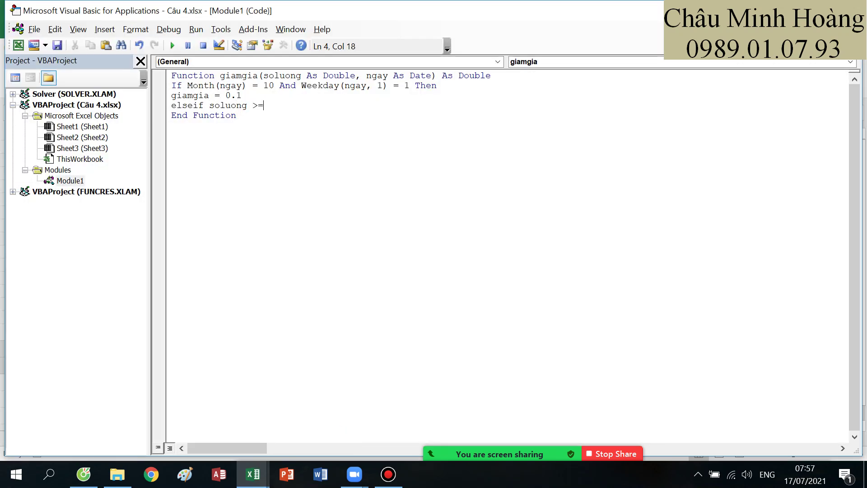
type(" 1000 Then")
key("Return")
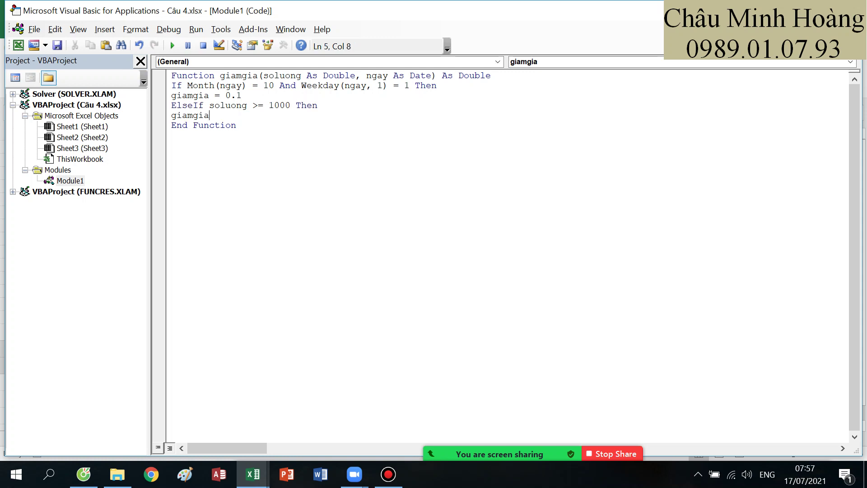
type("giamgia = 0.15")
key("Return")
Add the Else branch with giamgia = 0 and close the conditional block with End If
type("else")
key("Return")
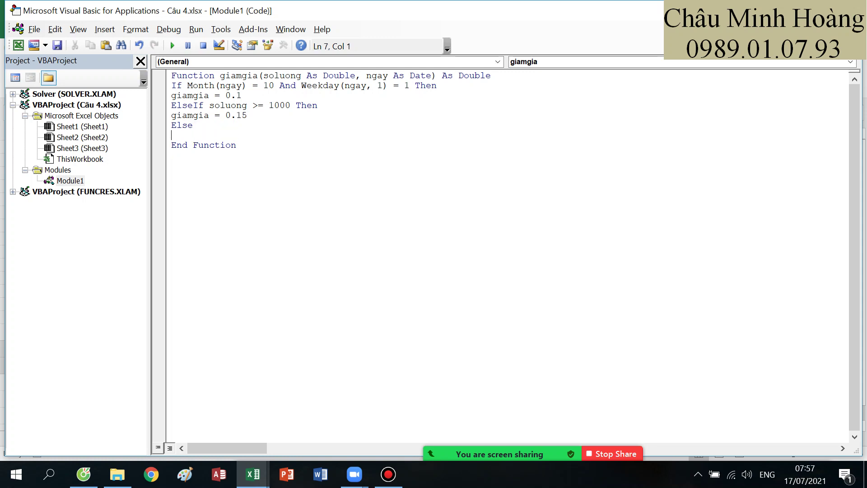
type("giamgia = 0")
key("Return")
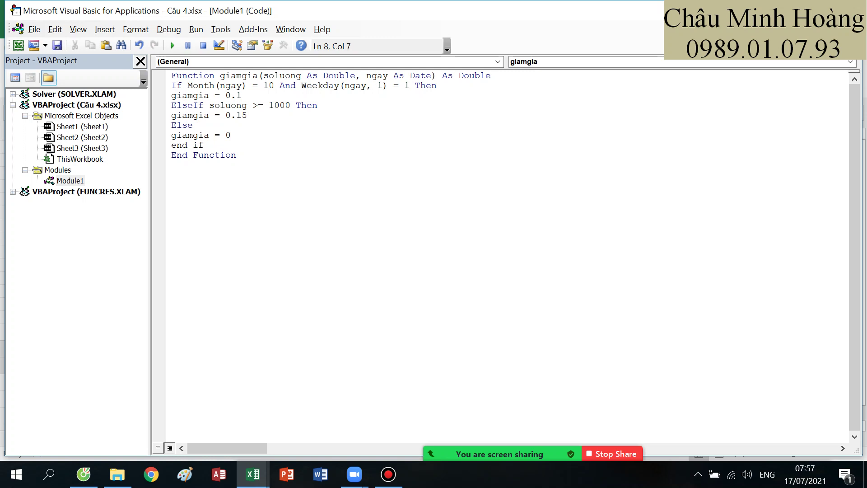
left_click(271, 164)
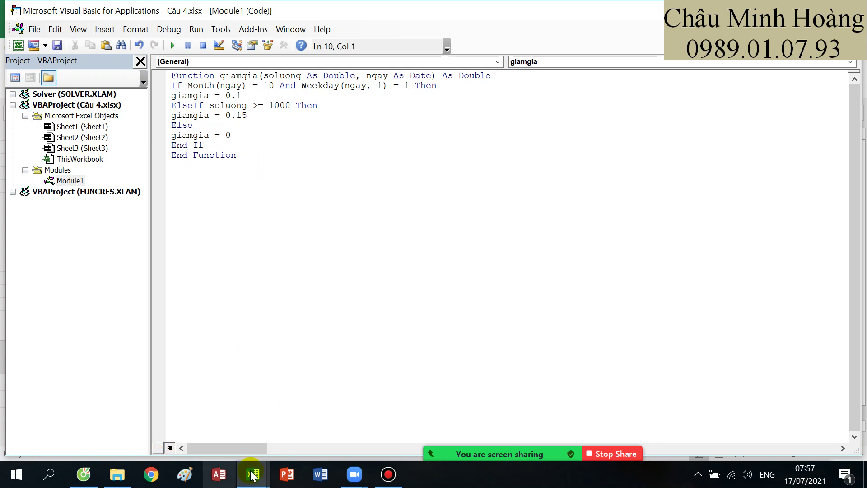
Switch to the Câu 4 worksheet and set the font size of cell F2 to 22
mouse_move(252, 475)
left_click(221, 443)
left_click(488, 158)
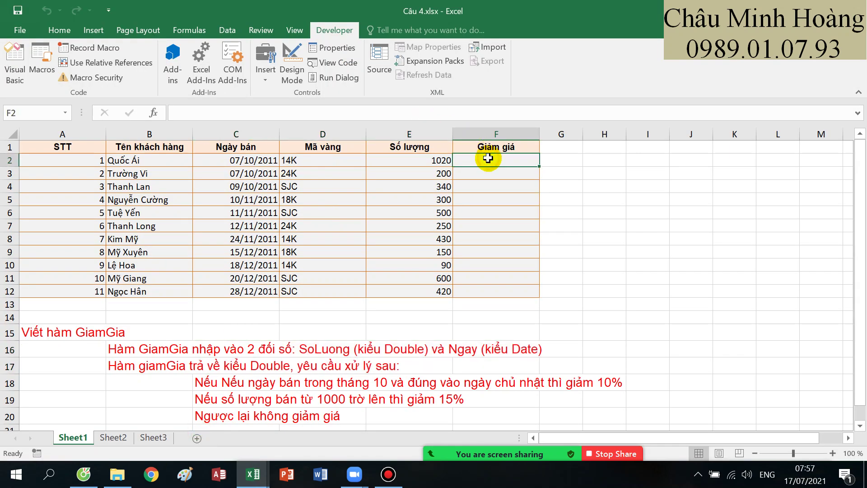
left_click(60, 29)
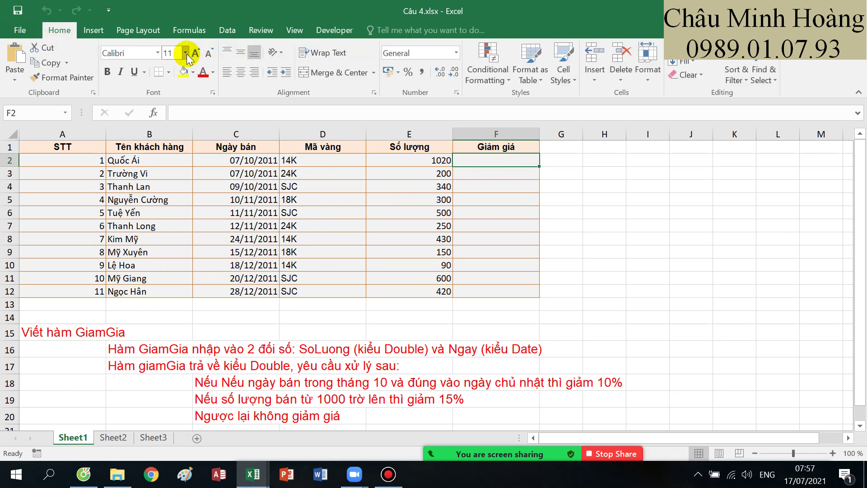
left_click(185, 53)
left_click(171, 169)
Enter =giamgia(E2;C2) in cell F2 and fill the formula down to F12
type("=g")
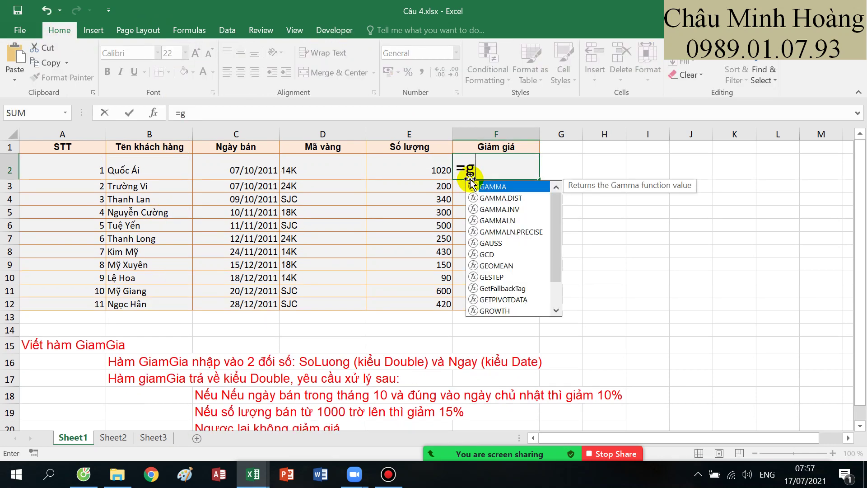
type("iam")
double_click(471, 184)
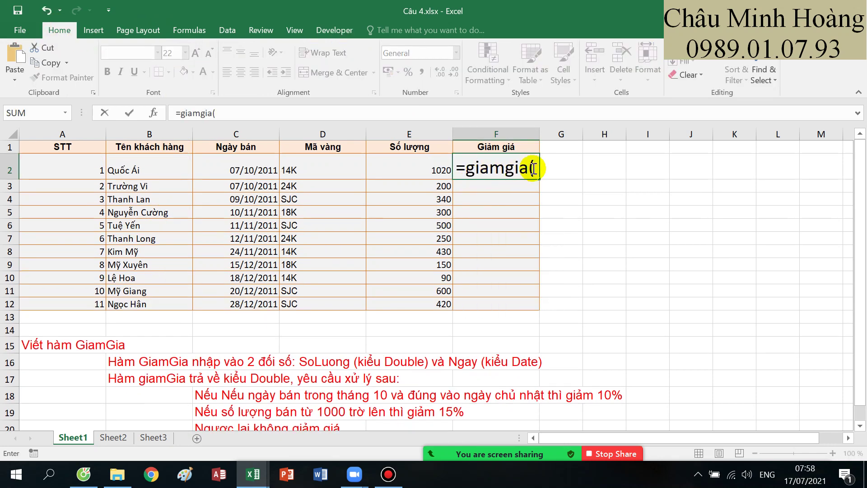
left_click(400, 163)
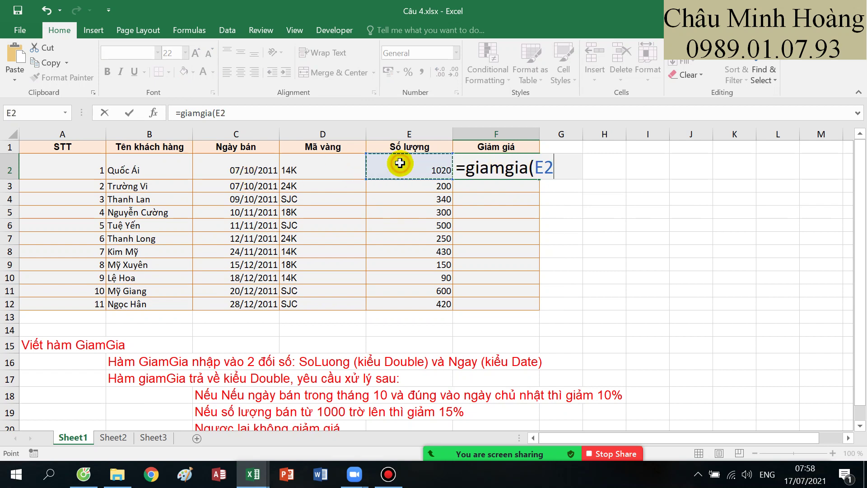
type(";")
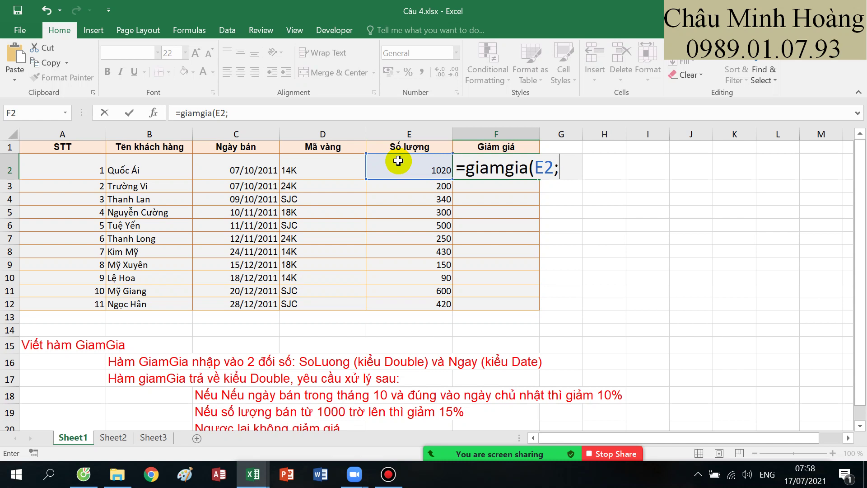
left_click(251, 168)
key("Return")
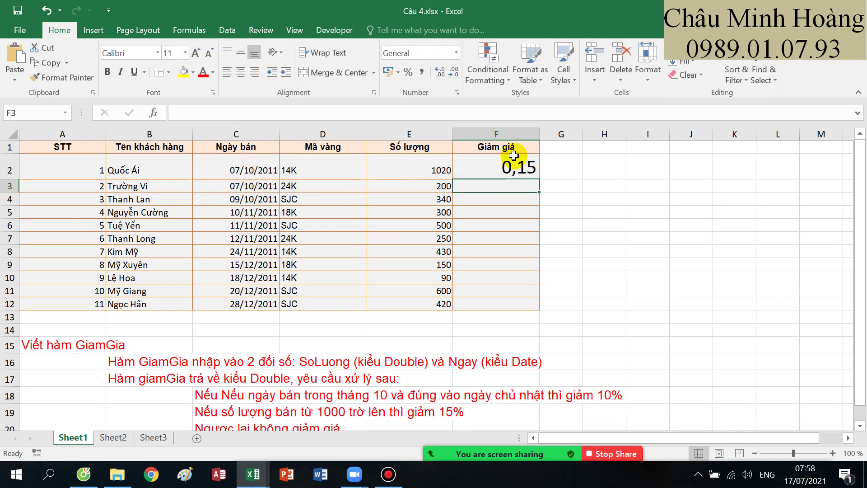
left_click(526, 166)
left_click_drag(540, 179, 525, 305)
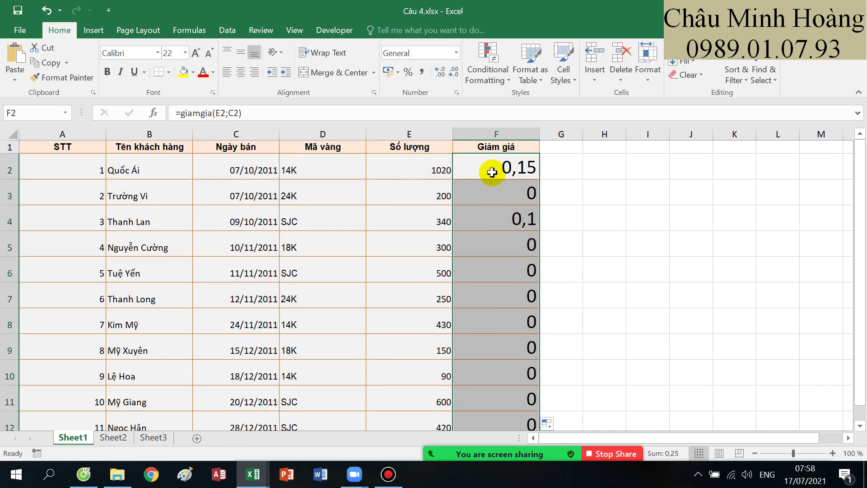
Return to the VBA editor and review the finished giamgia function code
mouse_move(265, 481)
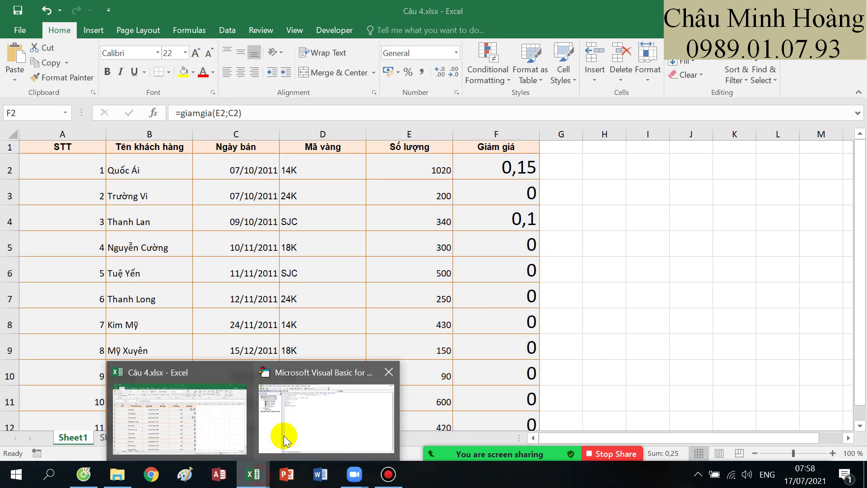
left_click(284, 431)
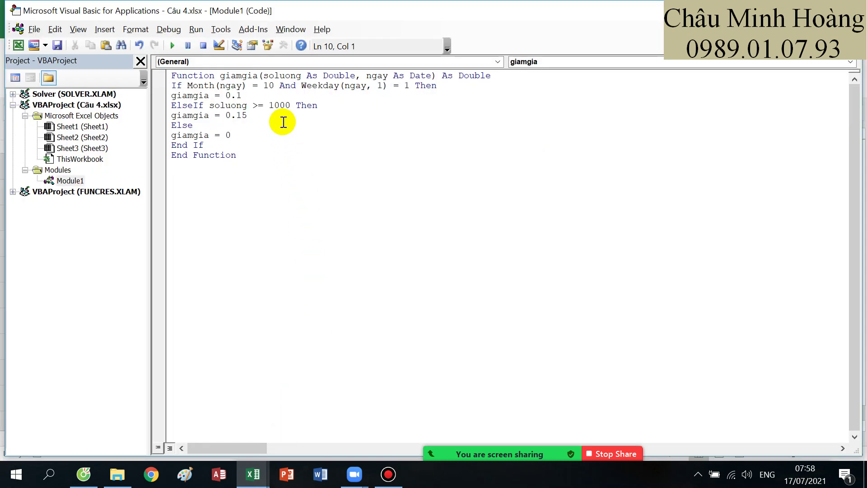
left_click(297, 146)
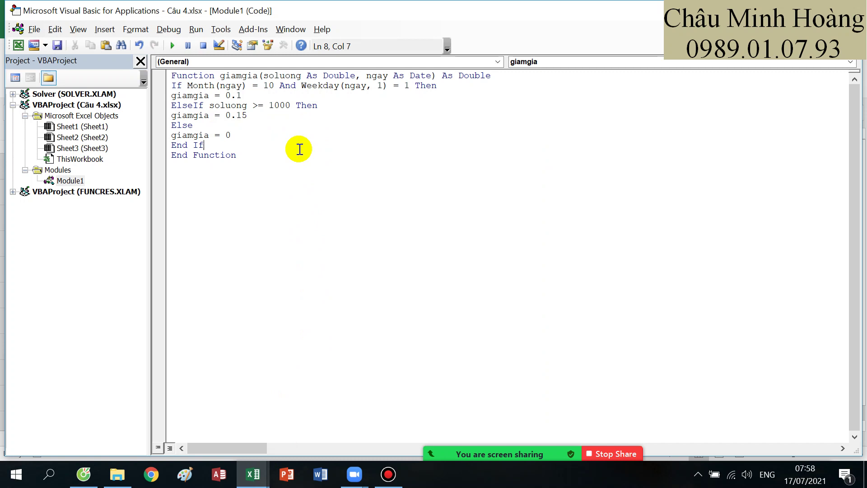
left_click(389, 474)
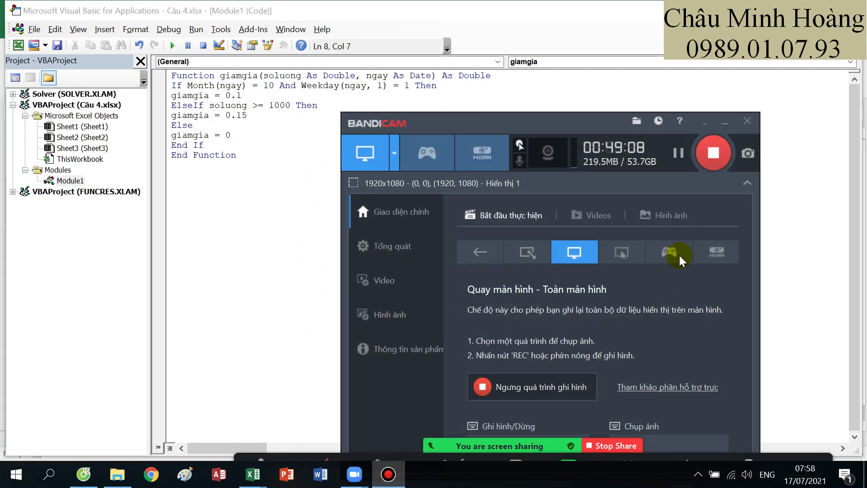
left_click(679, 153)
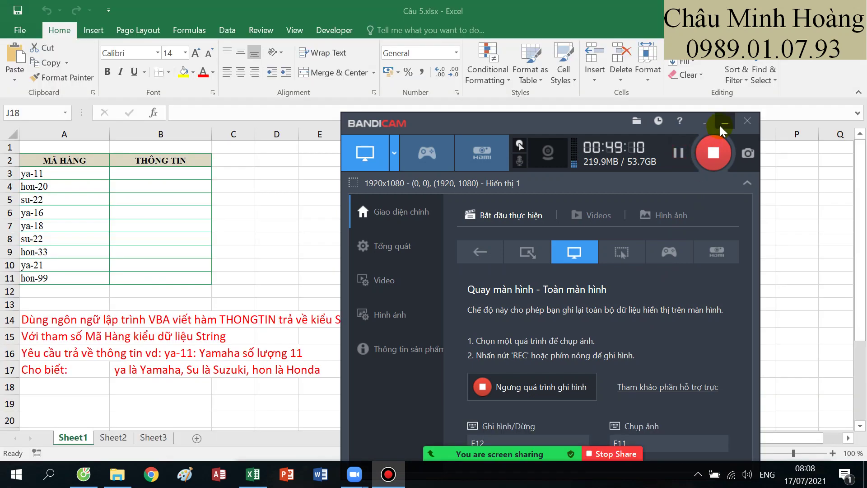
left_click(725, 122)
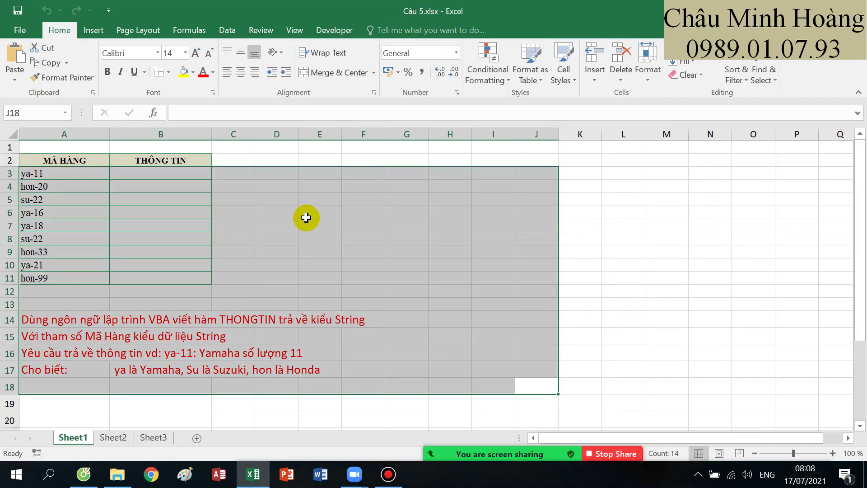
Review the THONGTIN function requirement in row 14 and the product codes in A3:A11 of Câu 5.xlsx
left_click(318, 228)
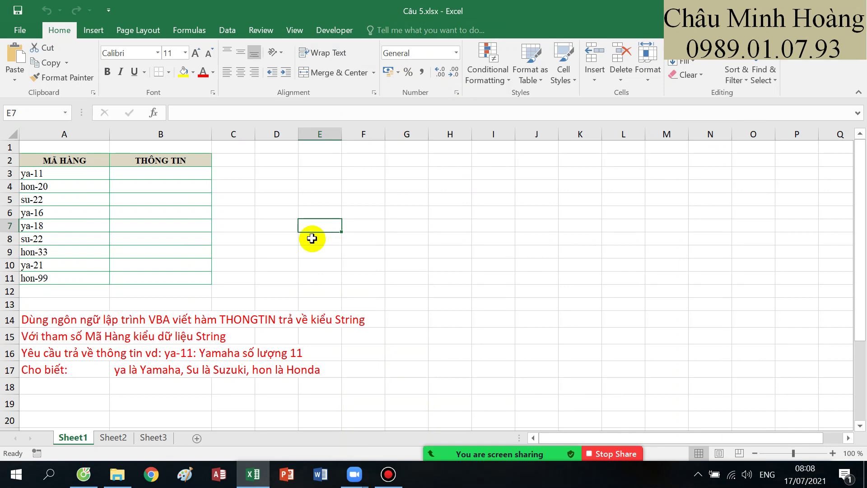
left_click_drag(28, 320, 354, 317)
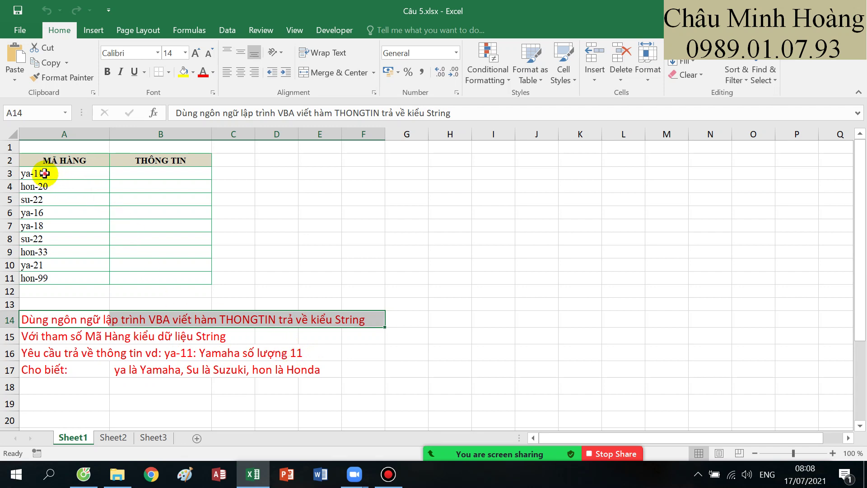
left_click_drag(42, 173, 51, 279)
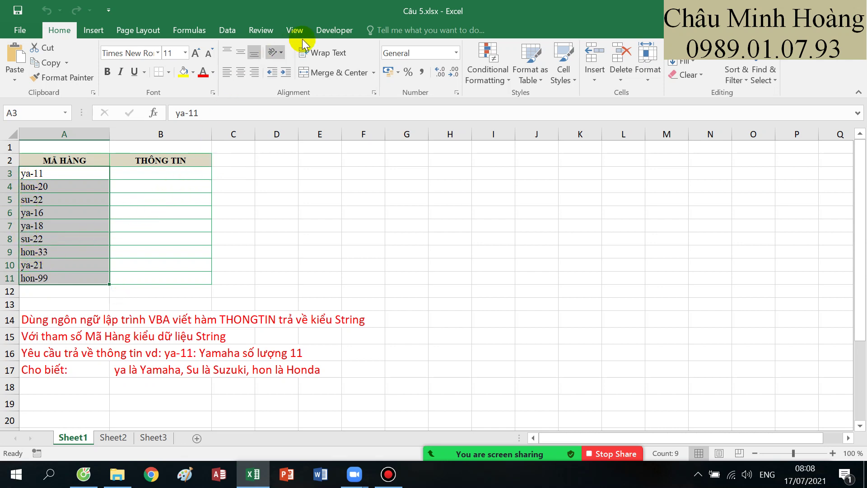
Open the VBA editor for Câu 5.xlsx and insert a new standard module into its project
left_click(324, 30)
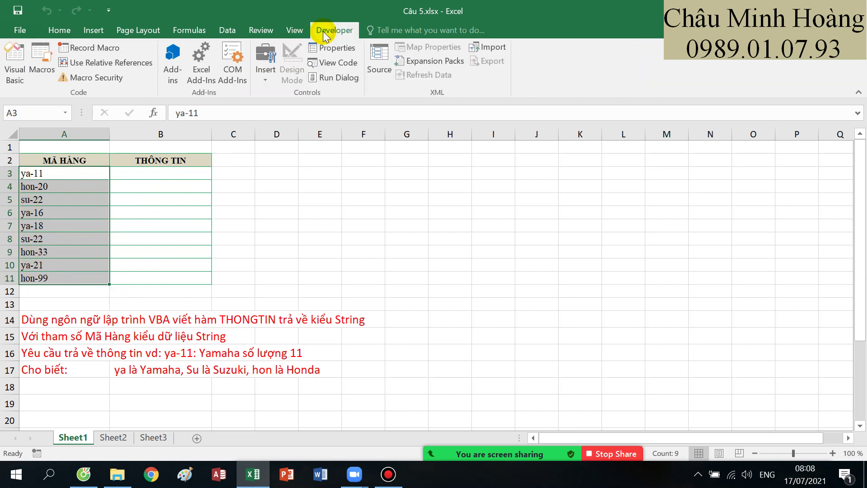
left_click(12, 72)
left_click(75, 106)
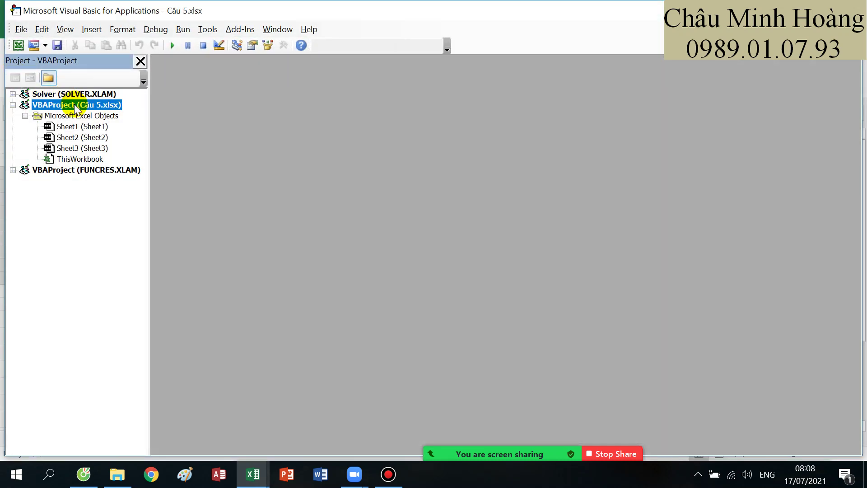
right_click(75, 106)
mouse_move(122, 161)
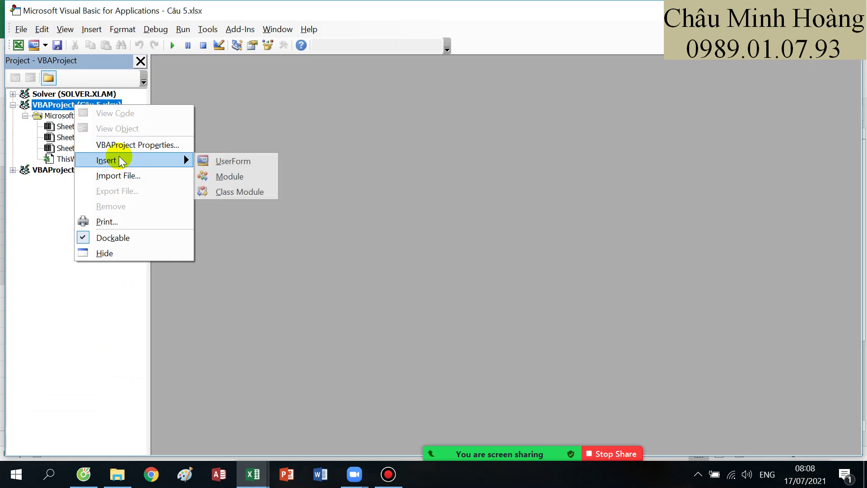
left_click(220, 176)
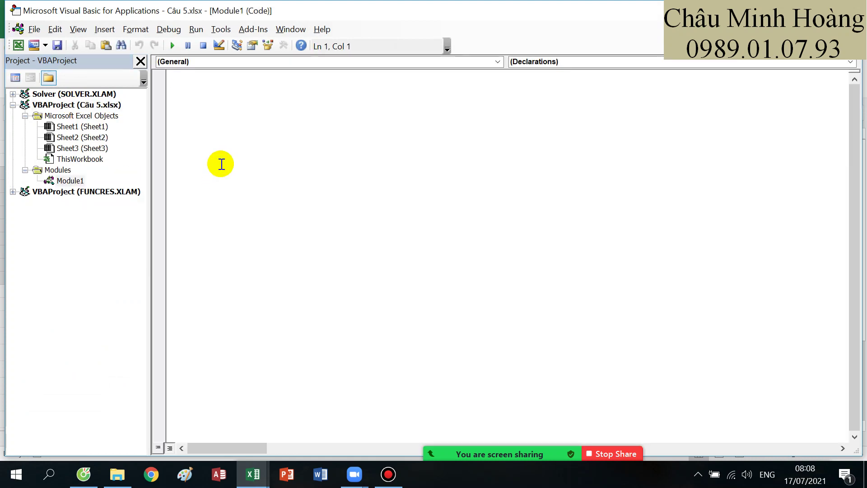
Declare Function thongtin(mahang As String) As String in the new module, consulting the worksheet for the function name
type("function")
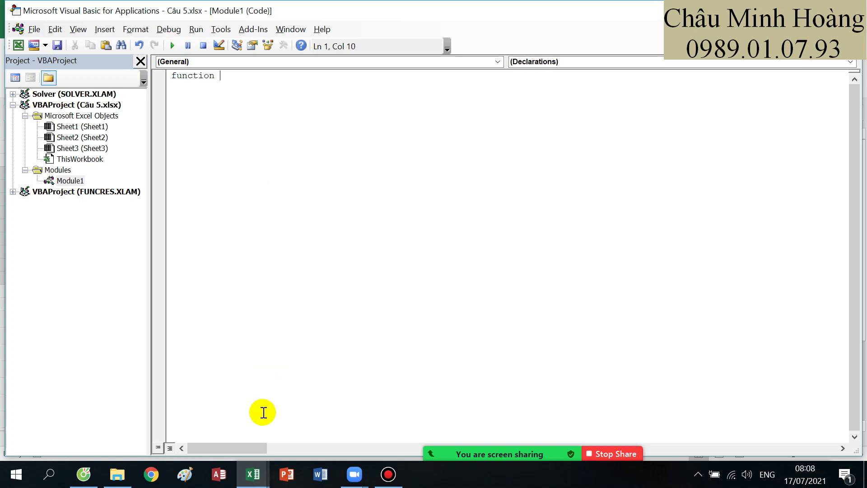
mouse_move(248, 459)
left_click(207, 405)
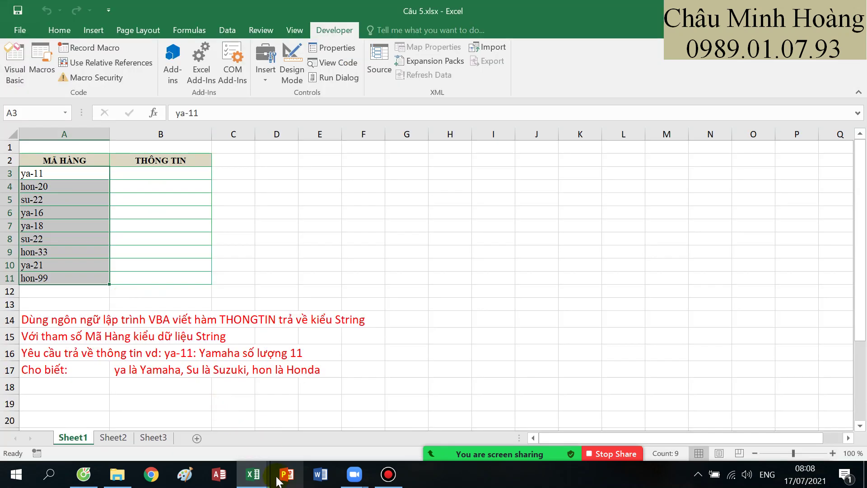
mouse_move(253, 475)
left_click(321, 422)
type("tion thongtin(")
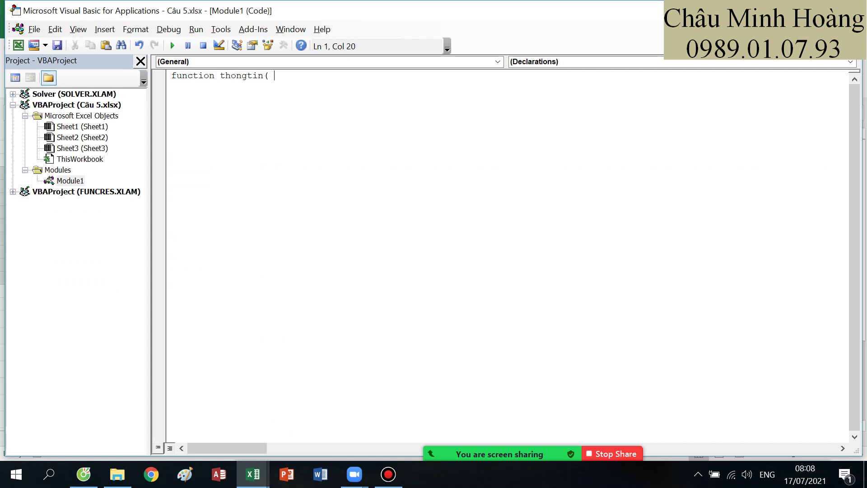
type(" mahang as st")
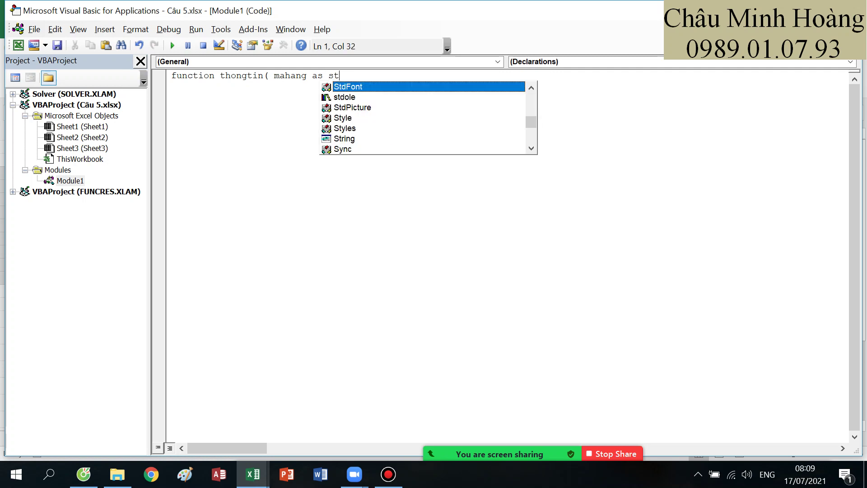
type("ring) a")
type("s string")
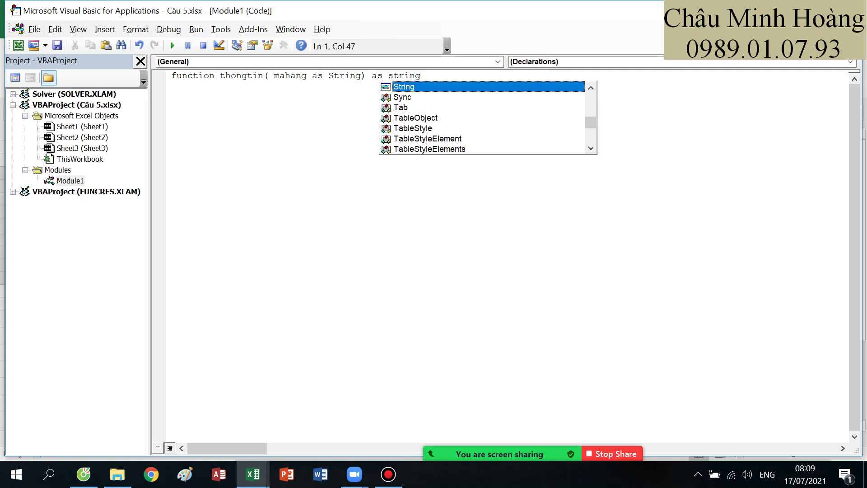
key("Return")
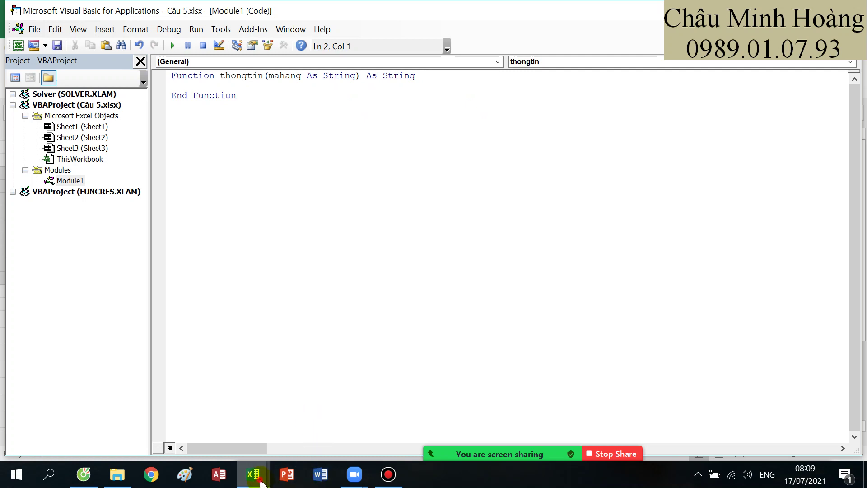
Start an If condition on left(mahang, in the thongtin function body, consulting the brand rules and product codes in the worksheet
mouse_move(261, 483)
left_click(224, 430)
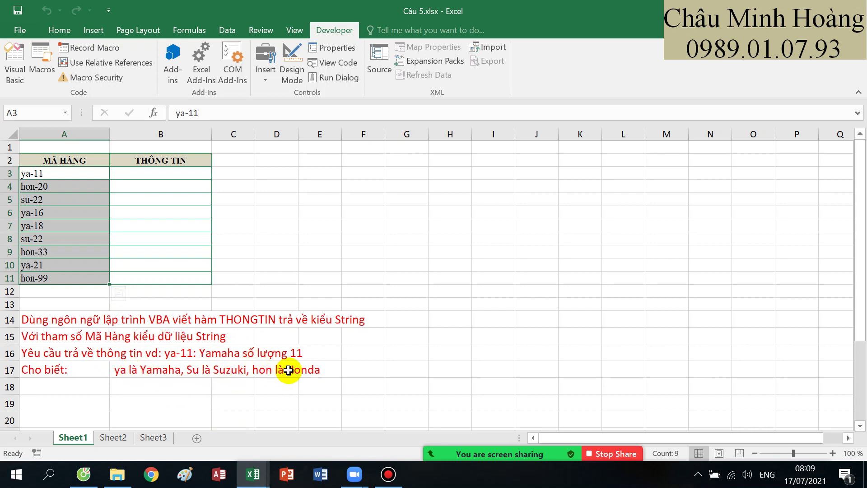
left_click(253, 474)
left_click(301, 427)
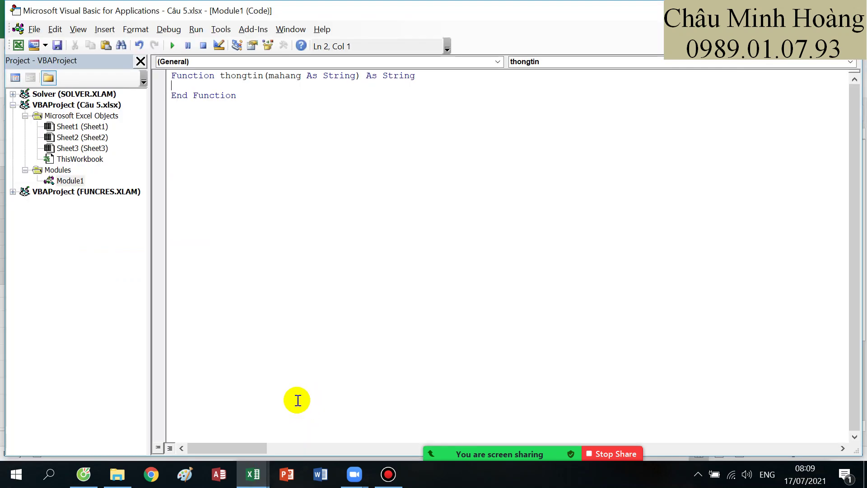
type("if left(ma")
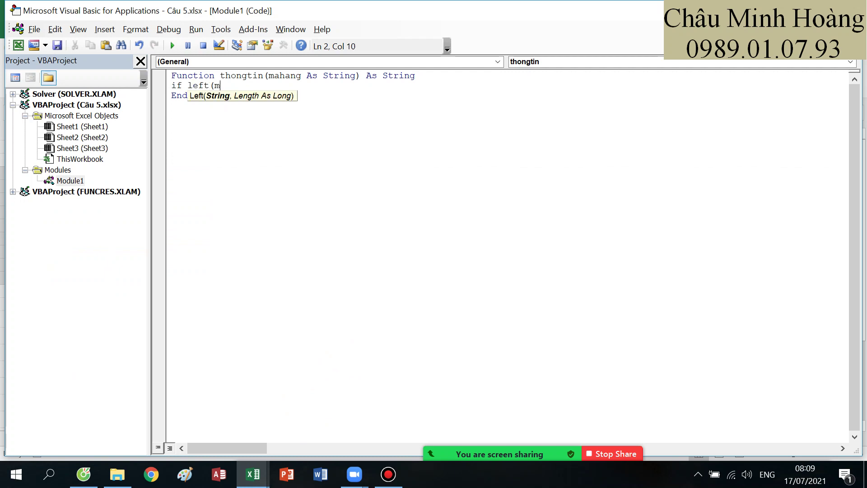
mouse_move(252, 474)
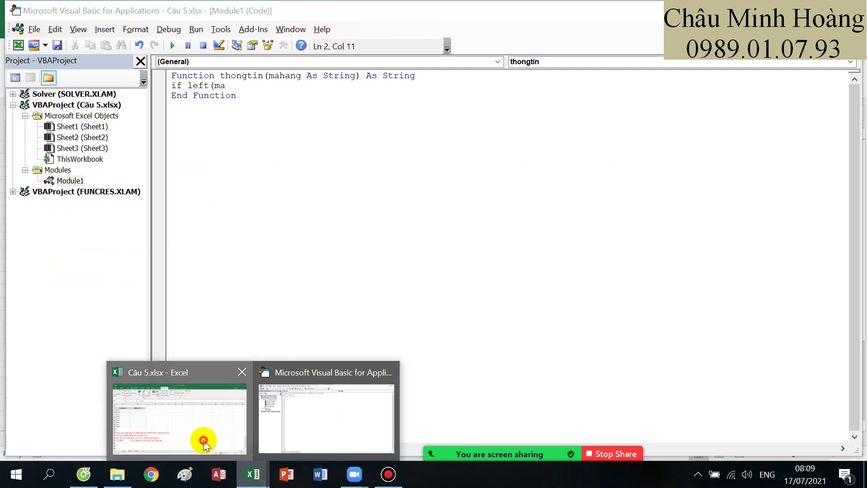
left_click(201, 437)
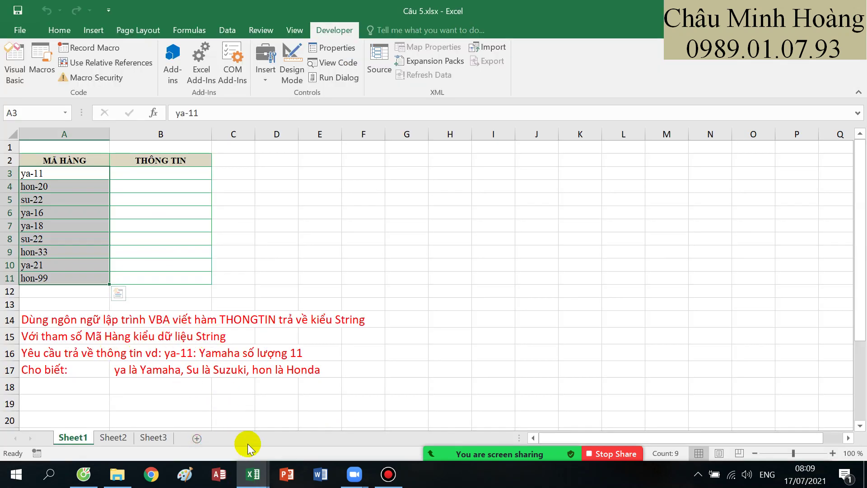
mouse_move(253, 474)
left_click(289, 434)
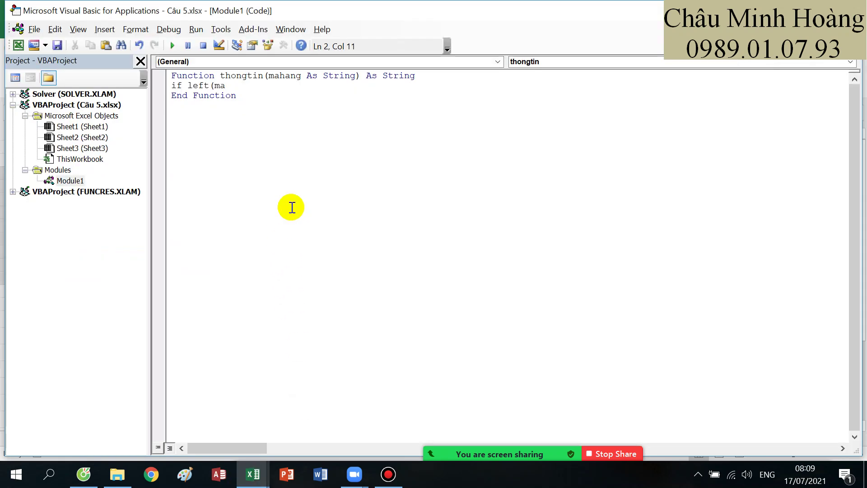
type("hang,")
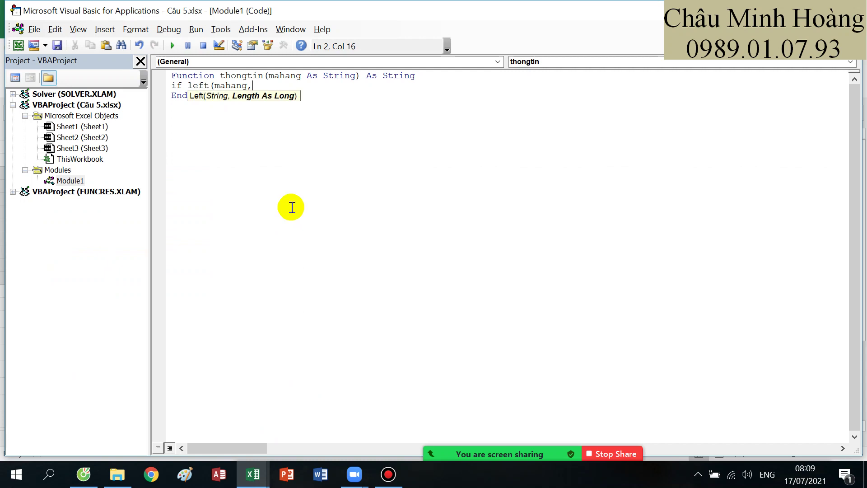
Complete the condition with len(mahang)-3) = "ya" Then, checking the code format in column A of the worksheet
type("len(mahang")
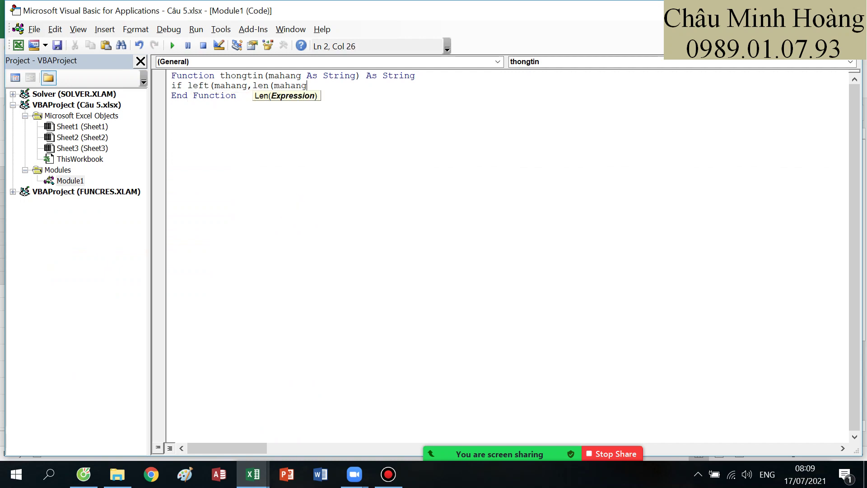
type("(")
key("BackSpace")
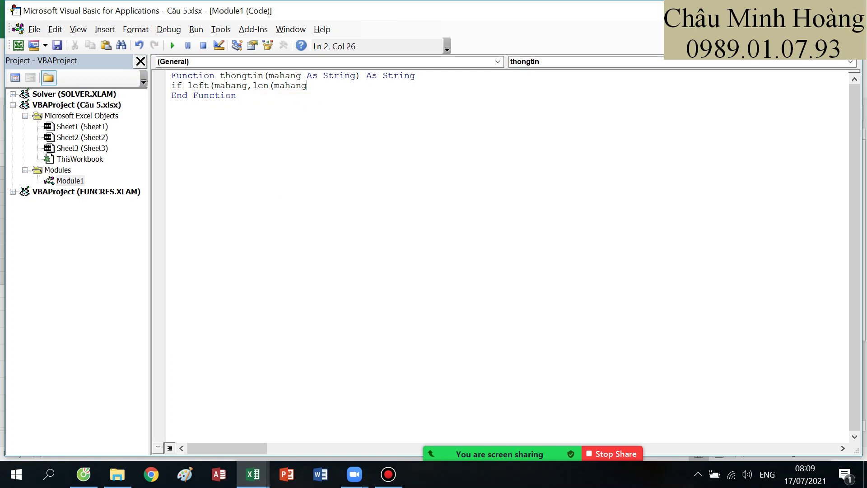
type(")-3")
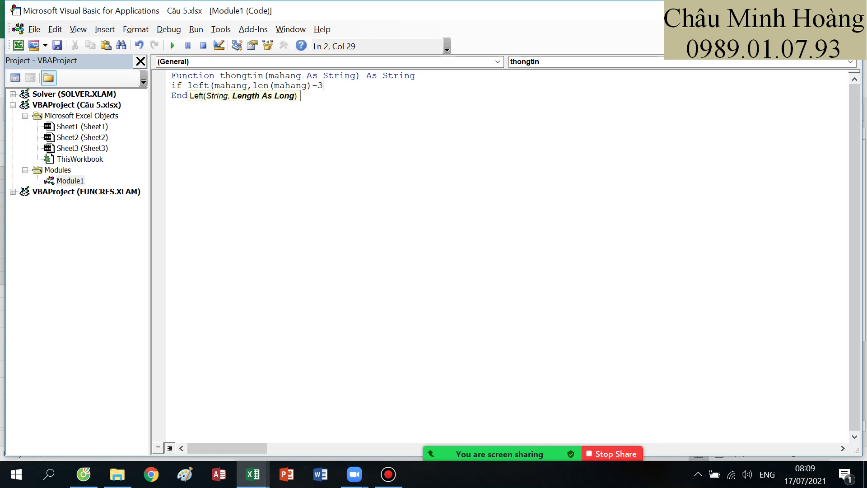
left_click(253, 474)
left_click(177, 411)
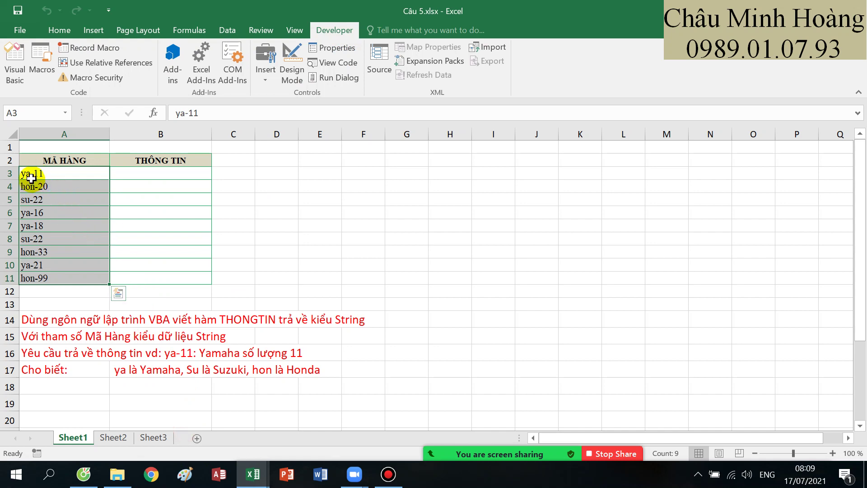
left_click(254, 474)
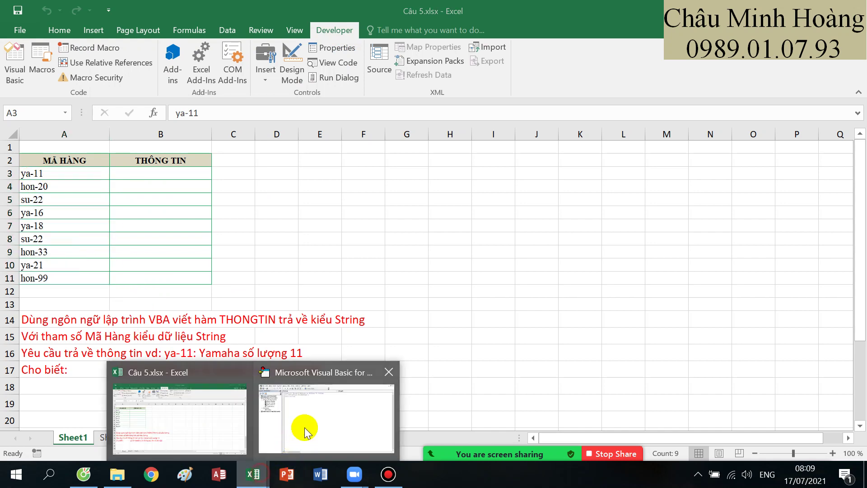
left_click(305, 427)
type(")-3")
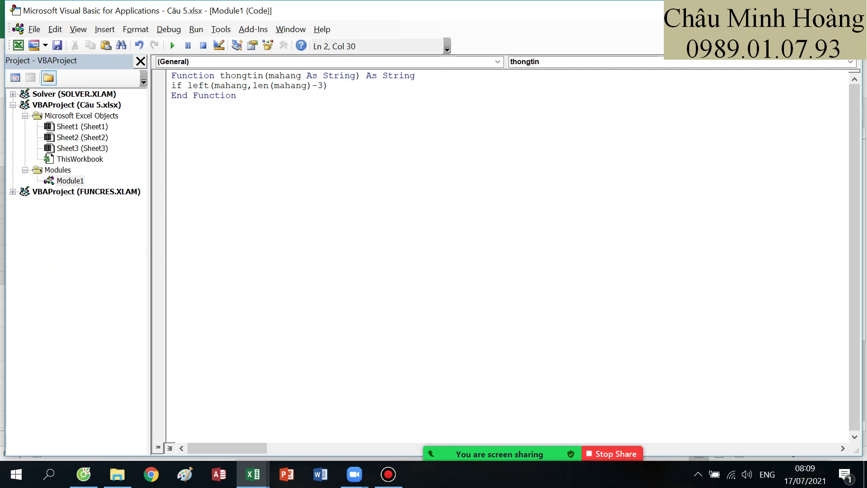
type("=\"ya\" then")
key("Return")
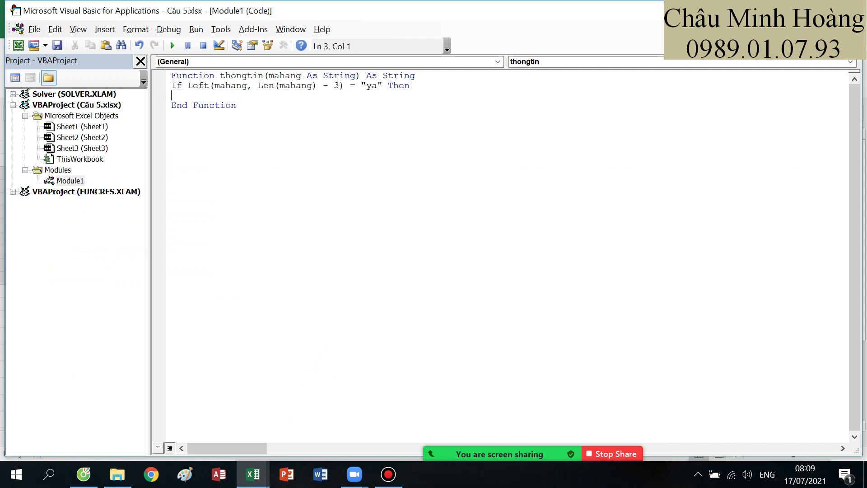
Add thongtin = "Yamaha so luong " & Right(mahang, 2) under the If line and check the trailing space in its text
type("thognti")
key("BackSpace")
key("BackSpace")
key("BackSpace")
key("BackSpace")
key("BackSpace")
type("ngtin = \"Yamaha")
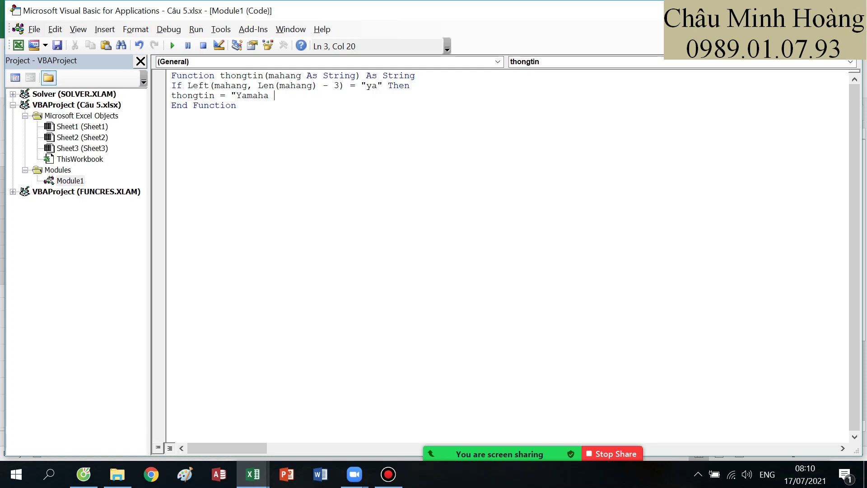
type(" so luong \"&right(")
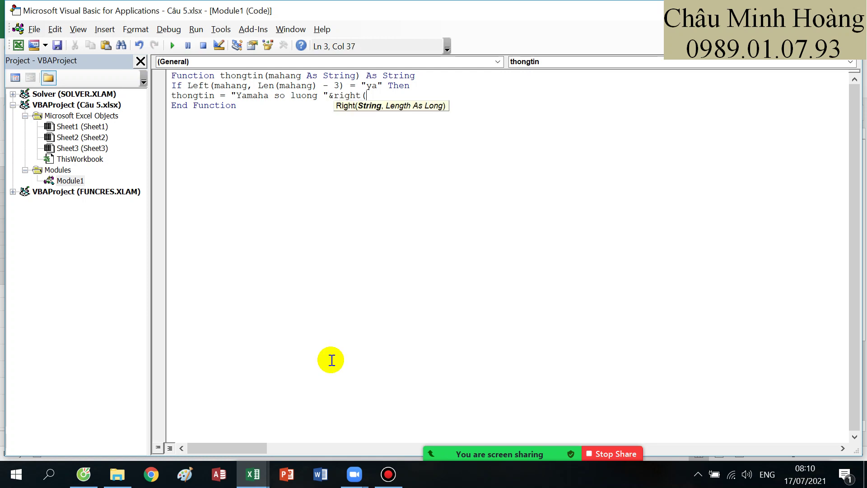
type("mahang,2)")
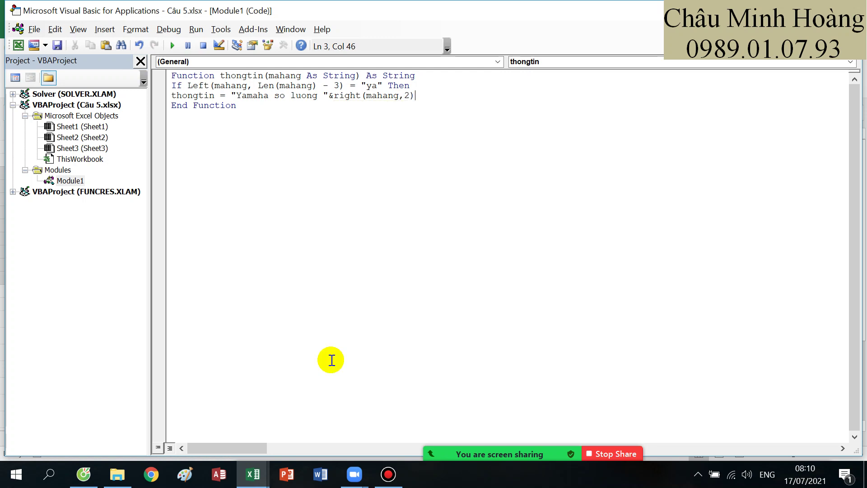
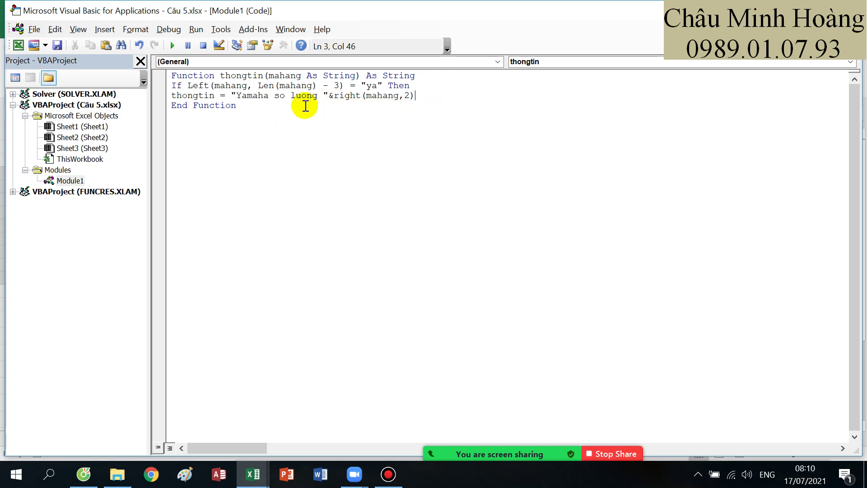
left_click(270, 102)
left_click(312, 97)
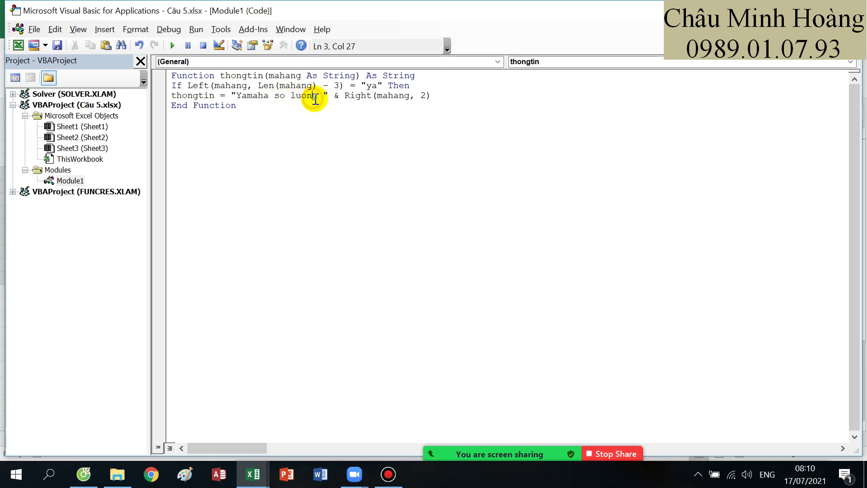
left_click(323, 96)
key("shift+Left")
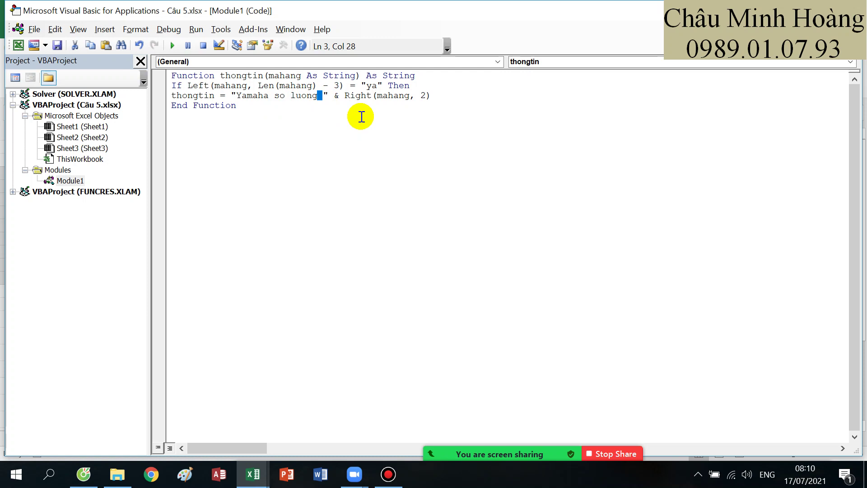
Add the branch ElseIf Left(mahang, Len(mahang) - 3) = "su" Then below the Yamaha line
left_click(445, 94)
key("Return")
type("el")
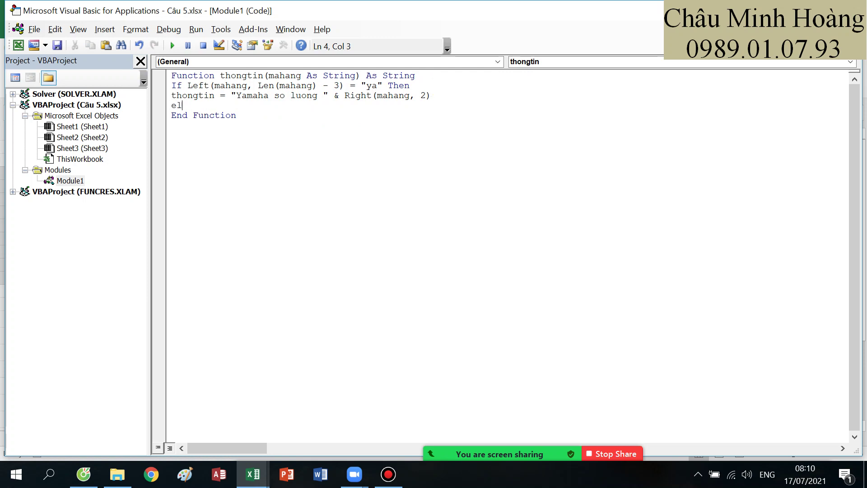
type("seif left(mah")
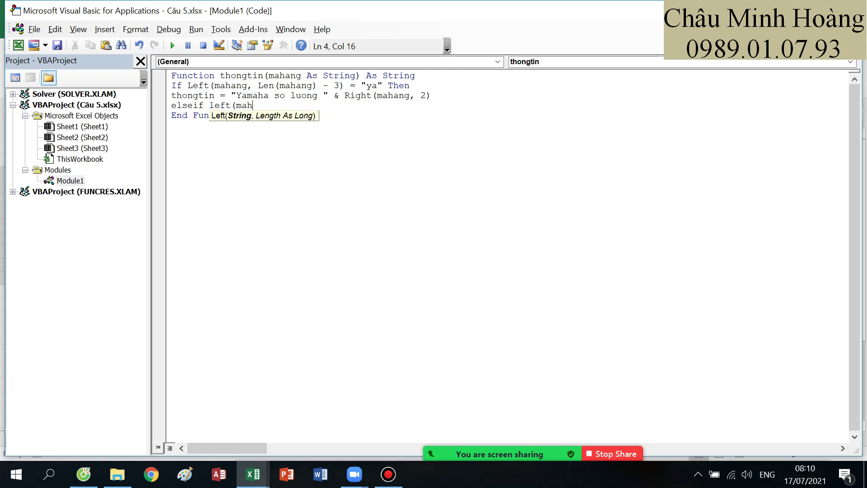
type("ang,len")
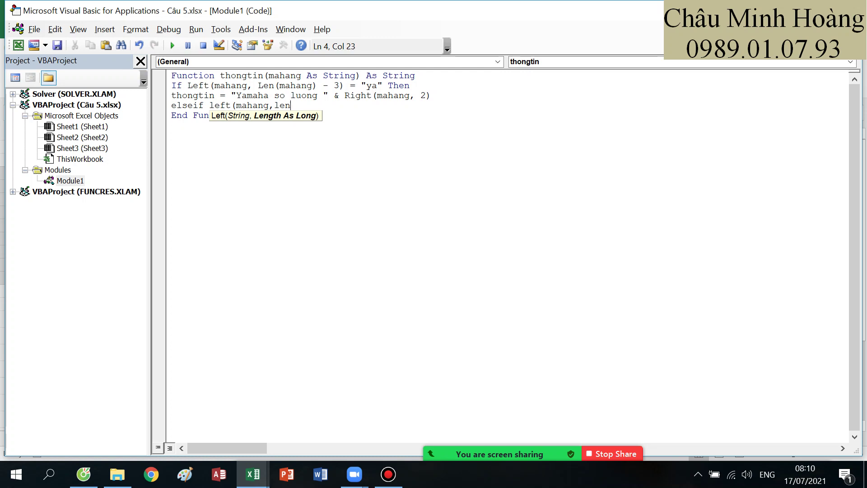
type("(mahang)-3)")
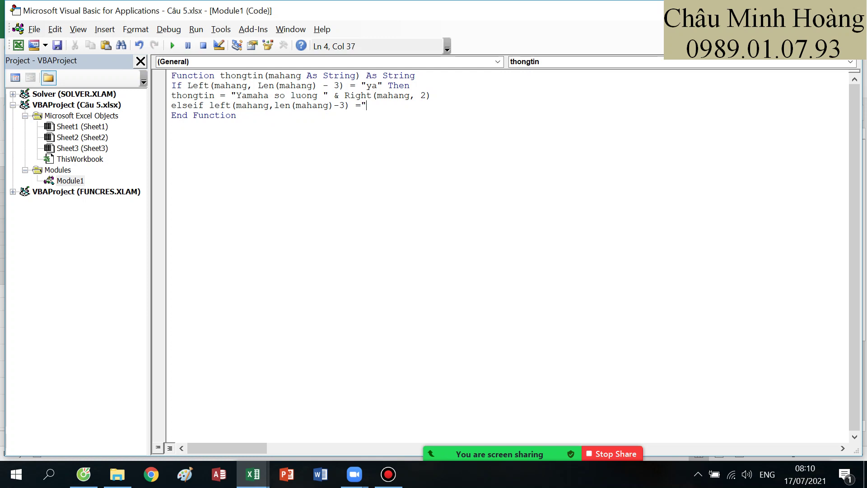
type(" =\"su\"")
key("Return")
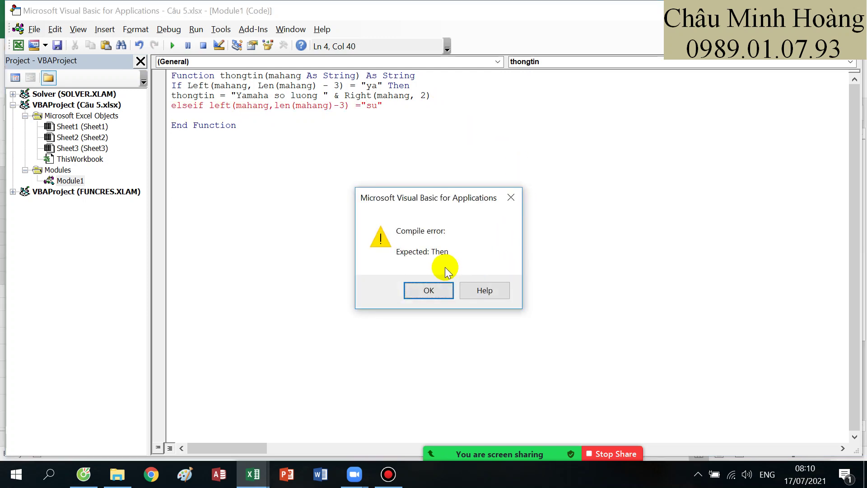
left_click(430, 286)
type("Then")
key("Return")
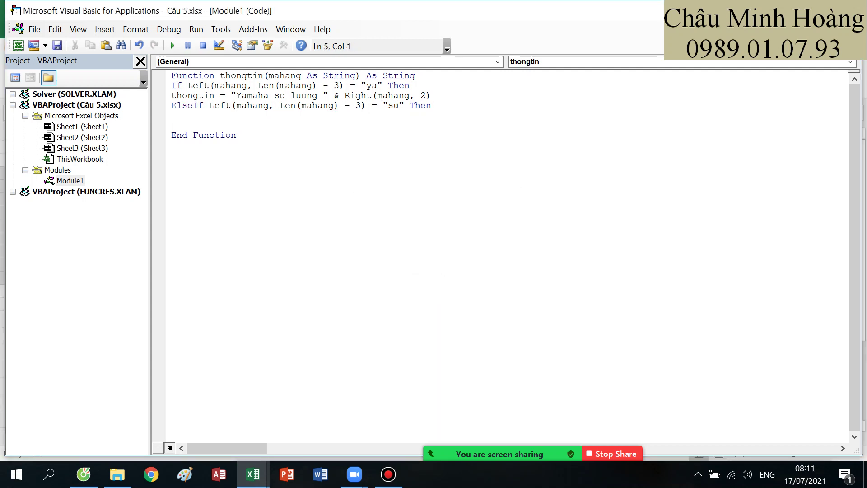
Add the line thogntin = "Suzuki so luong " & Right(mahang, 2) under the ElseIf branch
type("thogntin = \"Suzuki so luong")
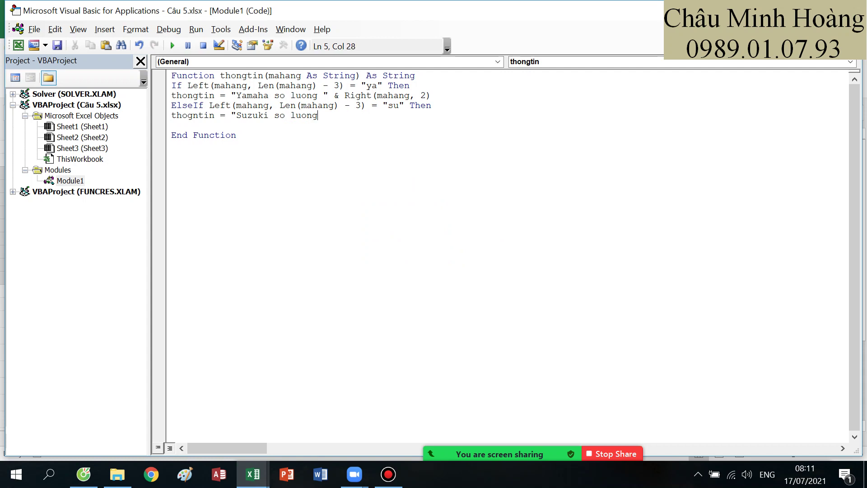
type(" \"&right(mah")
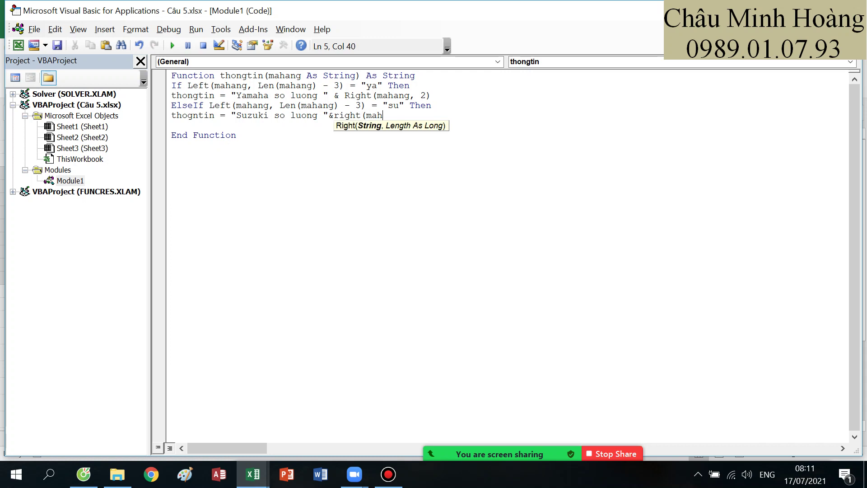
type("ang,2)")
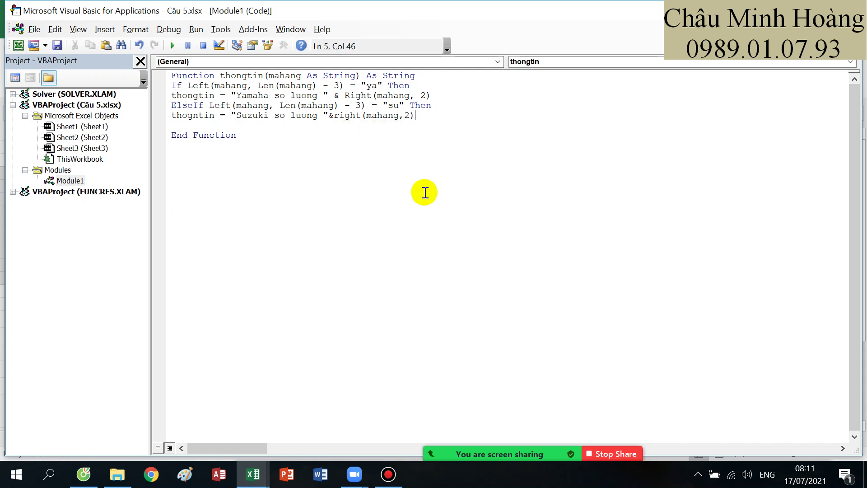
key("Return")
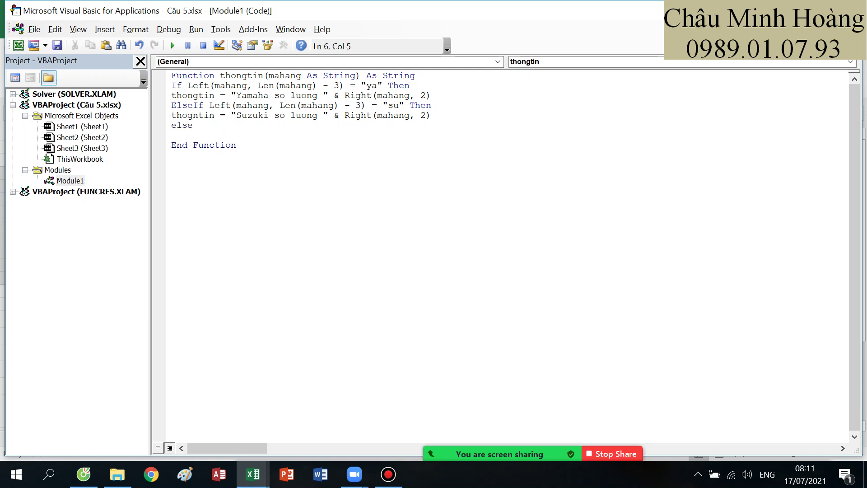
Add an Else branch containing thogntin = "Honda so luong " & Right(mahang, 2)
type("else")
key("Return")
type("thogntin = \"Honda s")
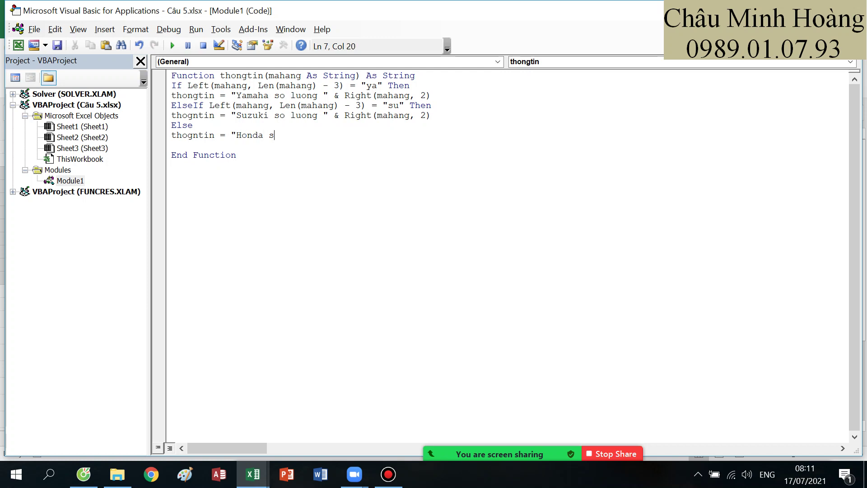
type("o luong \"&right(m")
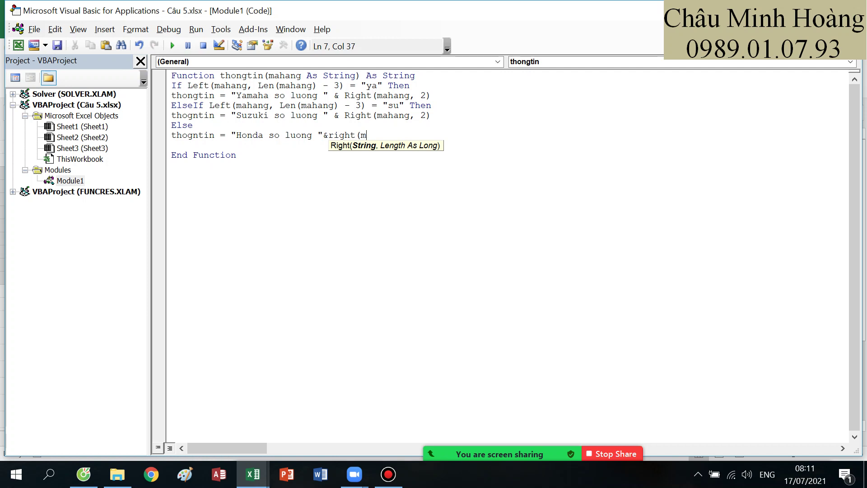
type("aahang,2")
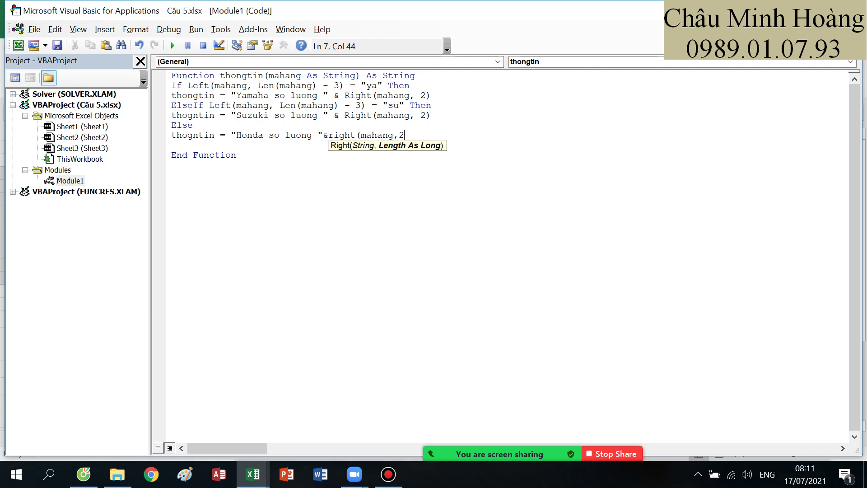
type(")")
key("Return")
Close the conditional block with end if and remove the blank line before End Function
type("end")
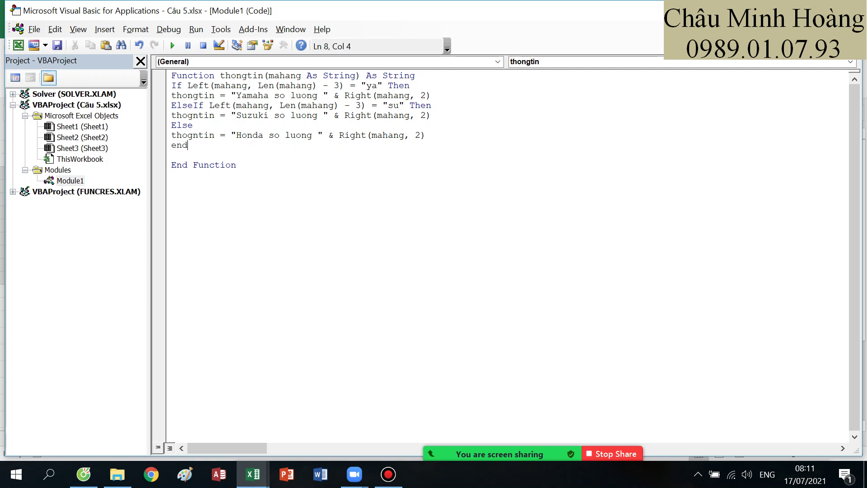
type(" if")
key("Delete")
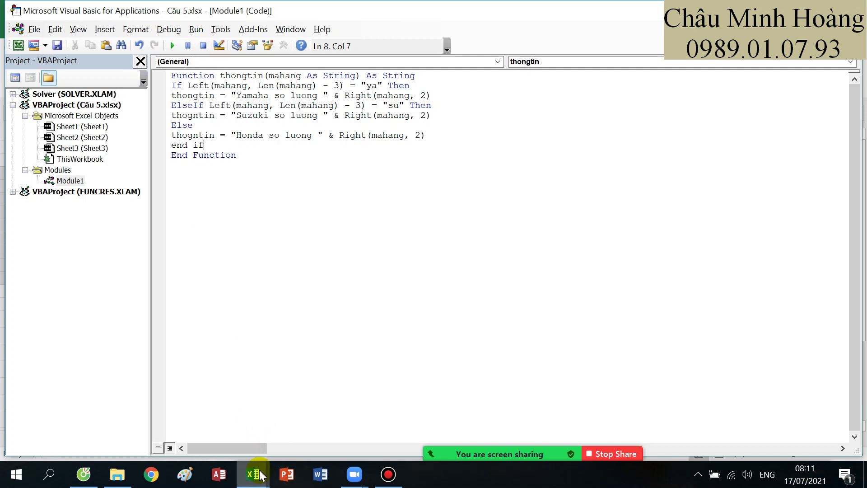
Switch to the Câu 5.xlsx worksheet and enter the formula =thongtin(A3) in cell B3
mouse_move(253, 473)
left_click(229, 430)
left_click(175, 165)
left_click(176, 173)
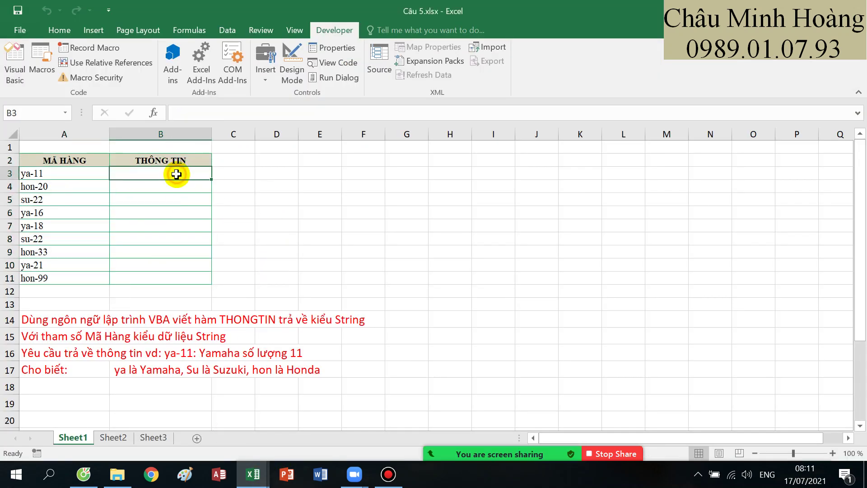
type("=thong")
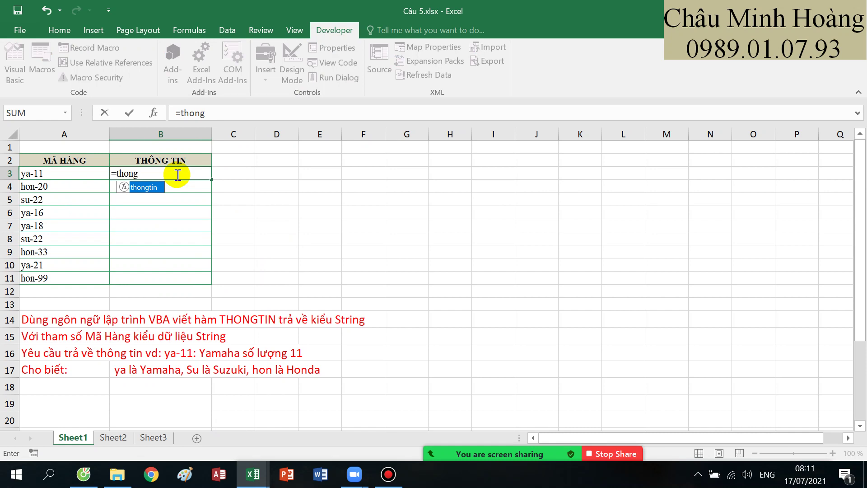
key("Tab")
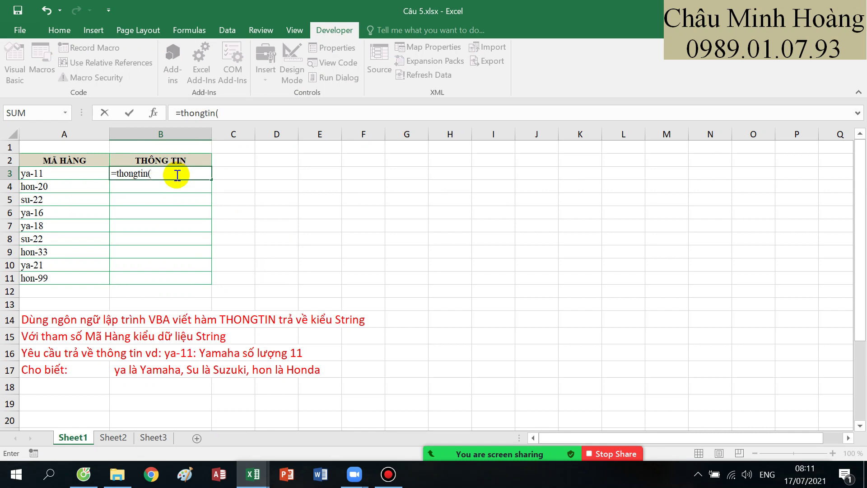
left_click(64, 175)
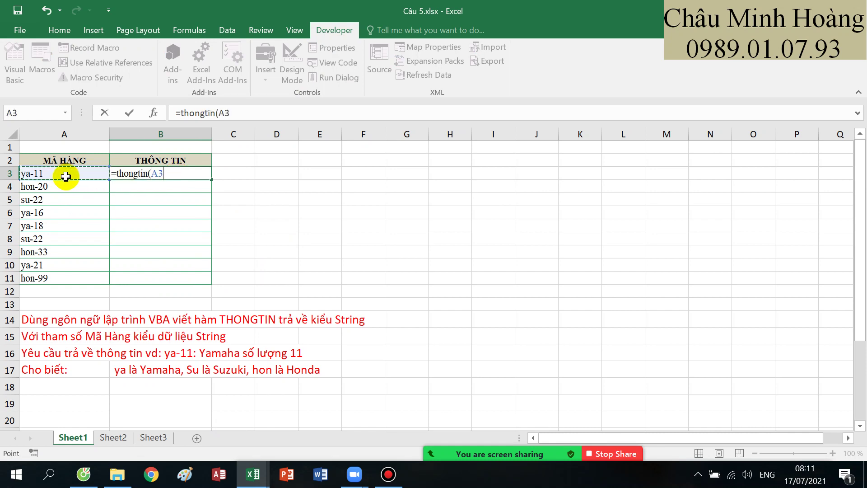
key("Return")
Fill the thongtin formula from B3 down to B11 and inspect cells B4:B5
left_click(188, 175)
left_click_drag(211, 180, 190, 281)
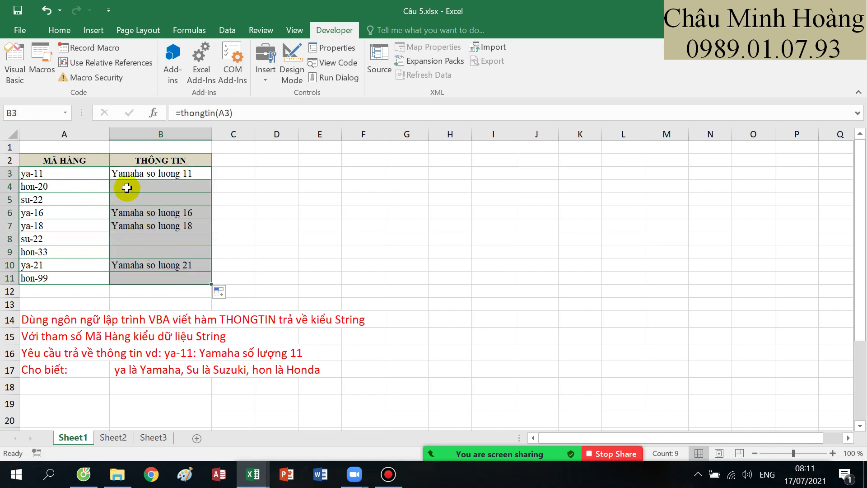
left_click_drag(126, 188, 171, 194)
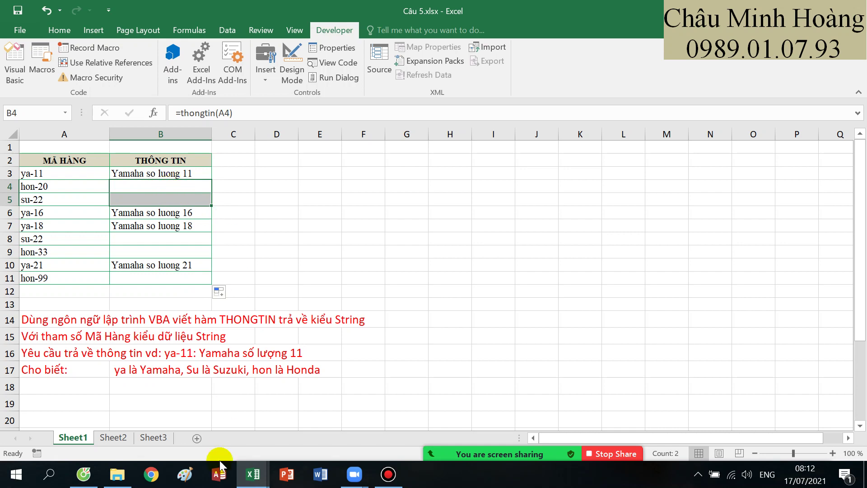
Compare the conditions and return lines of the thongtin function in Module1 with the worksheet results in B4:B5
left_click(253, 474)
left_click(300, 425)
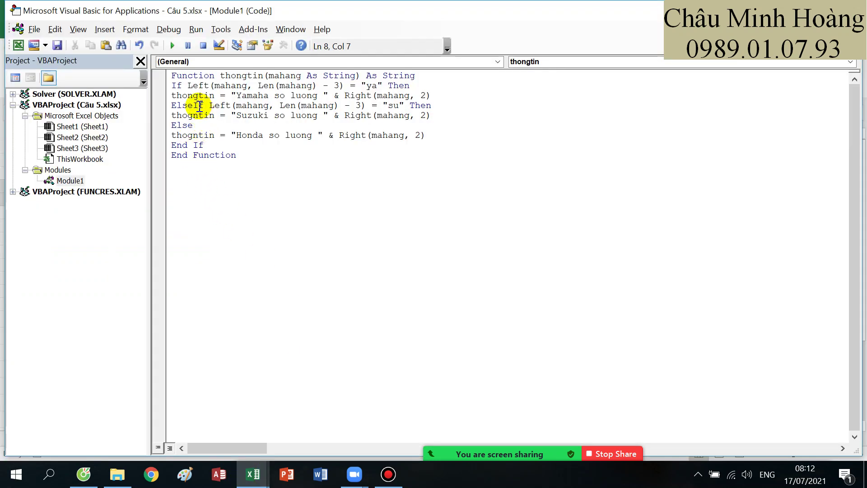
left_click_drag(181, 95, 312, 95)
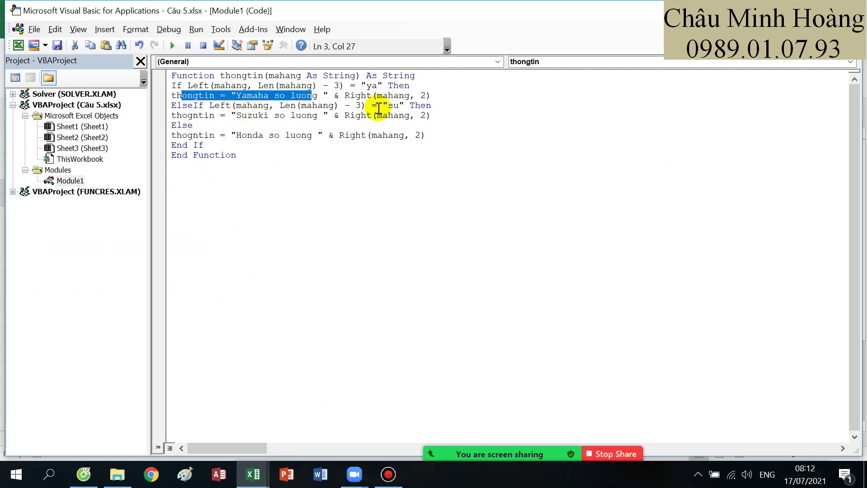
left_click(230, 95)
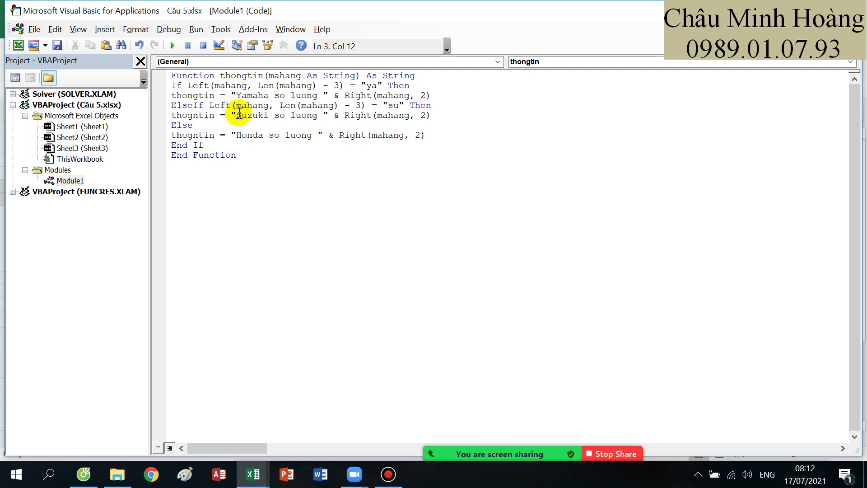
left_click_drag(240, 110, 278, 107)
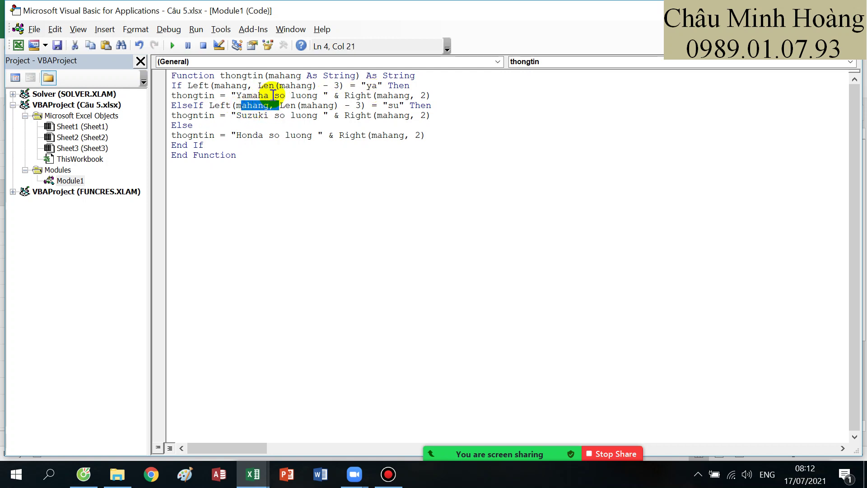
left_click(273, 95)
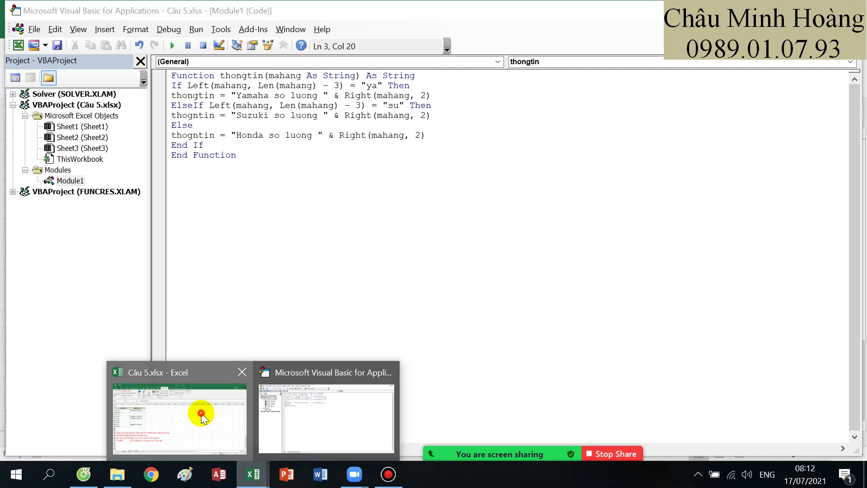
left_click(199, 410)
left_click_drag(171, 186, 172, 198)
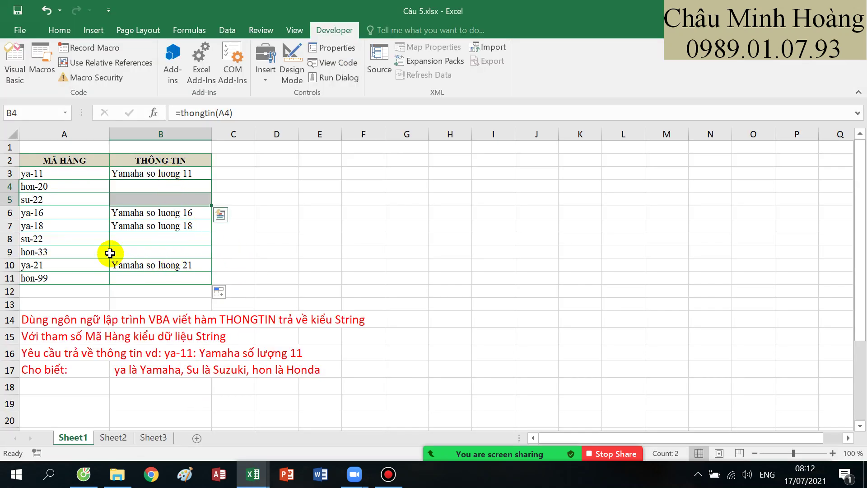
left_click(253, 474)
left_click(348, 417)
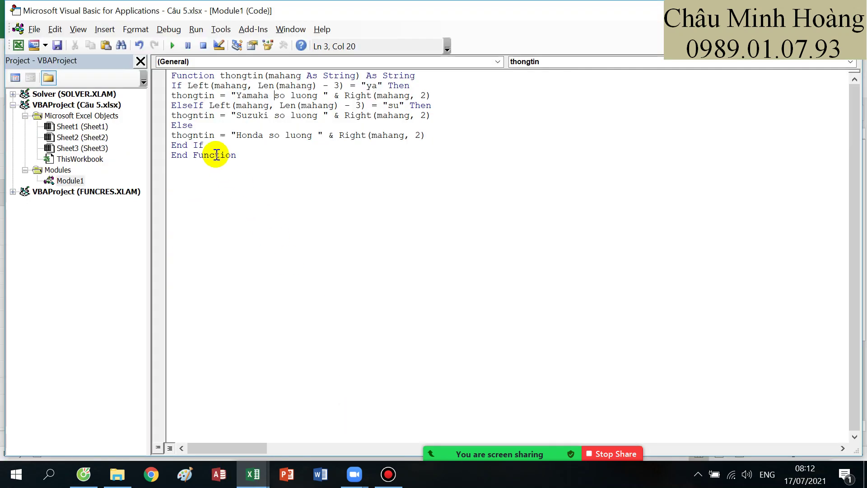
left_click(247, 116)
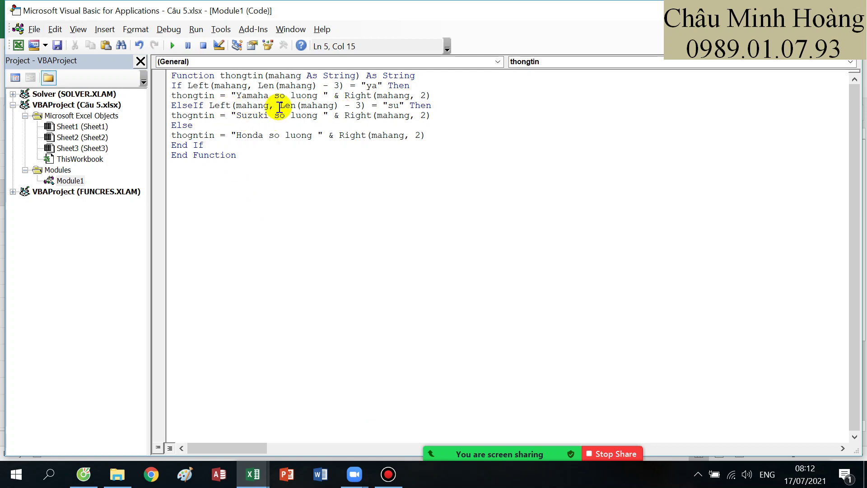
left_click(323, 106)
left_click(352, 106)
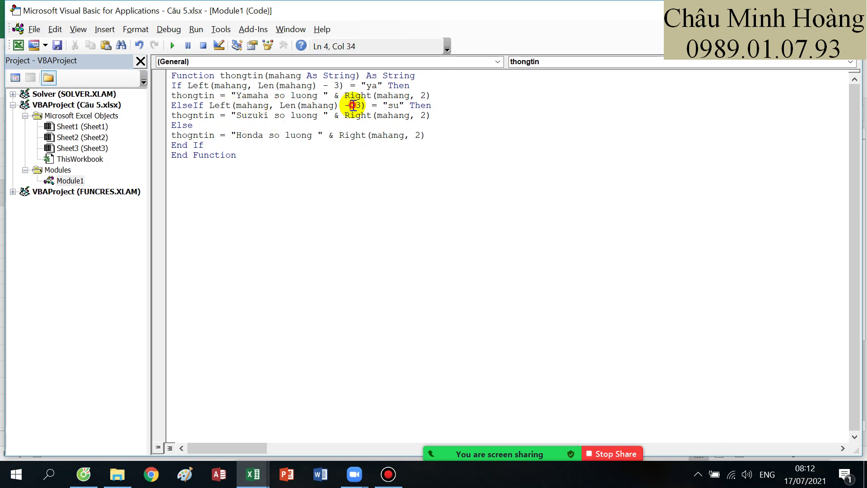
left_click(362, 105)
left_click(400, 106)
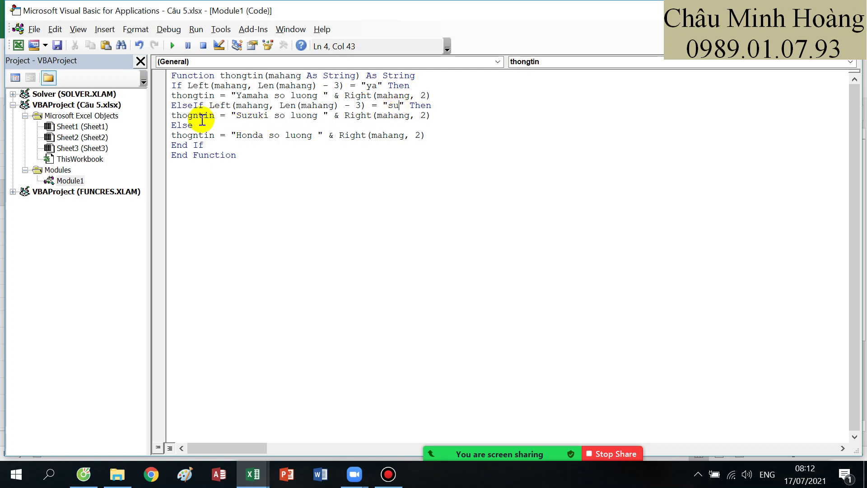
Correct the misspelled thogntin to thongtin in the Suzuki and Honda assignment lines
left_click_drag(199, 117, 184, 120)
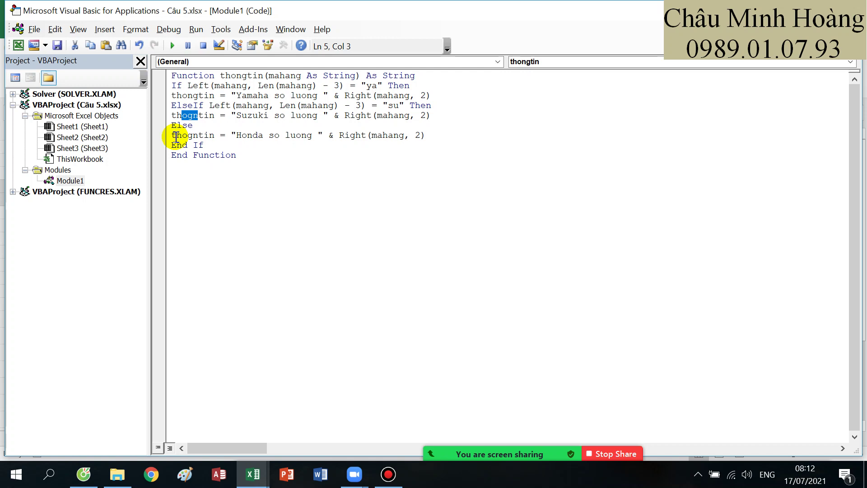
type("ong")
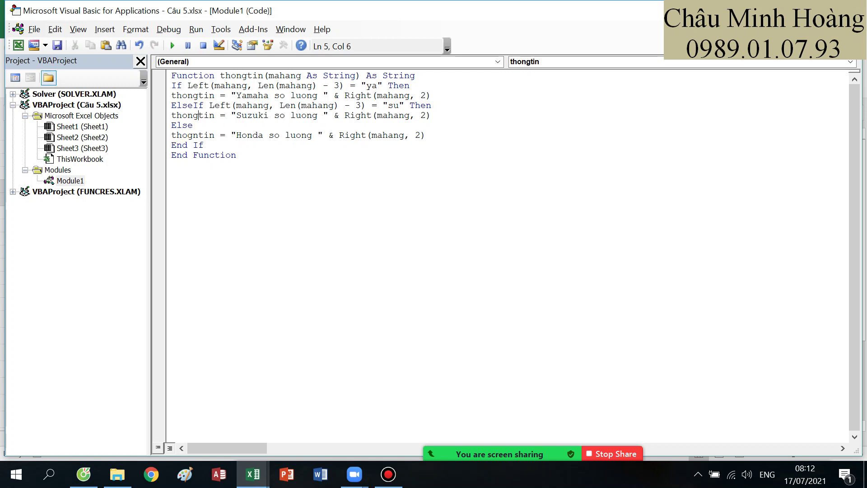
key("Down")
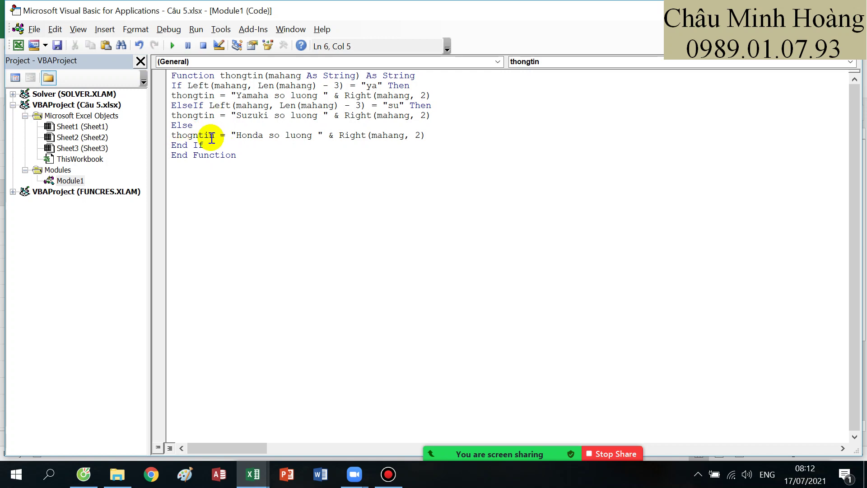
left_click_drag(198, 136, 183, 136)
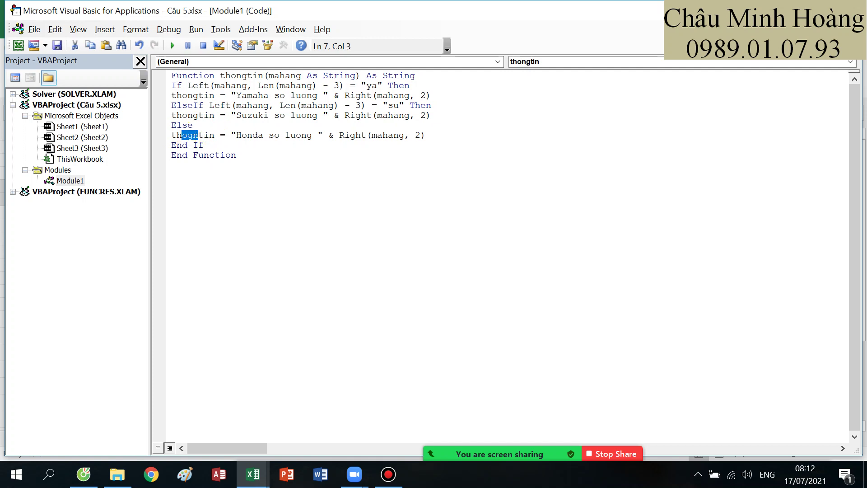
type("ong")
left_click(245, 156)
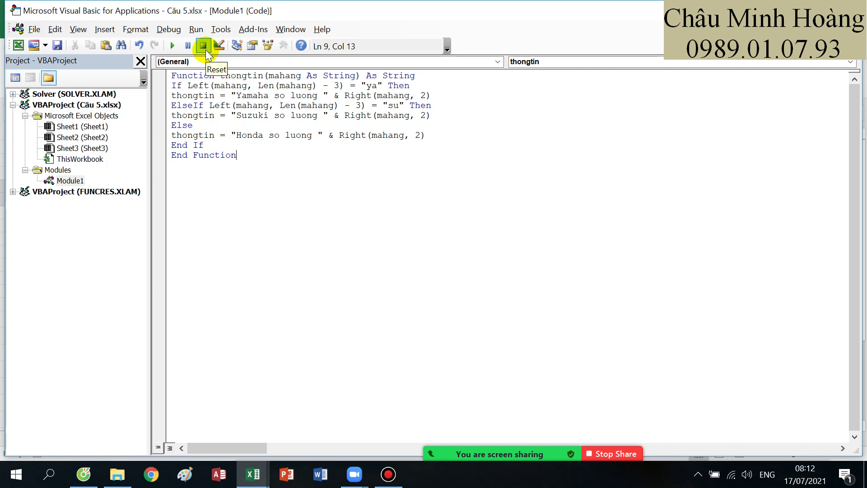
Re-enter the thongtin formula in B3 of the worksheet and fill it down again through B11
left_click(251, 473)
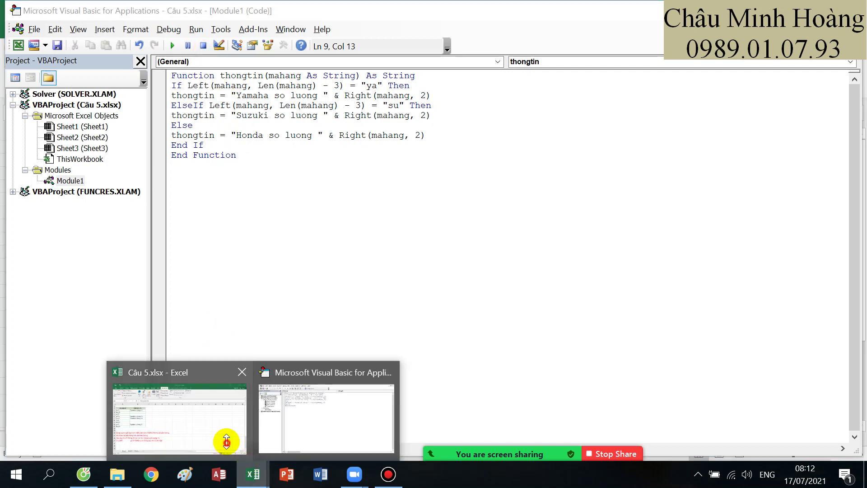
left_click(226, 440)
left_click(188, 170)
double_click(191, 172)
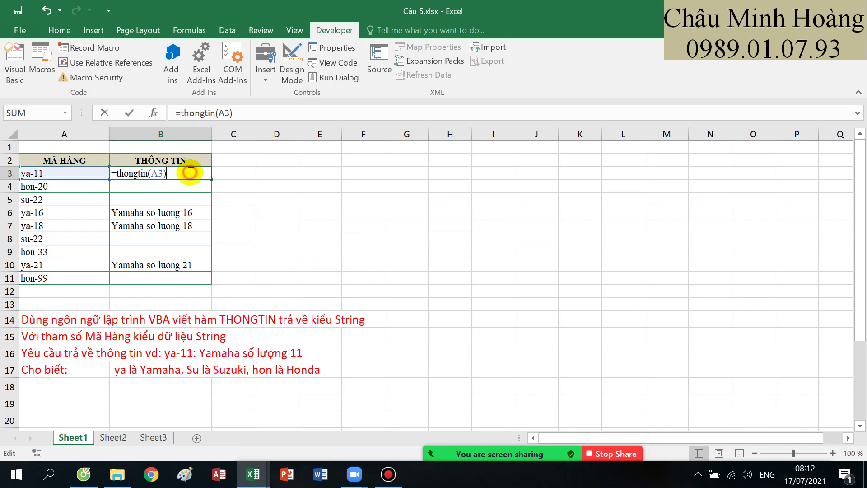
key("Return")
left_click_drag(202, 174, 193, 278)
Return to the code in Module1 and select the whole thongtin function
mouse_move(253, 474)
left_click(310, 427)
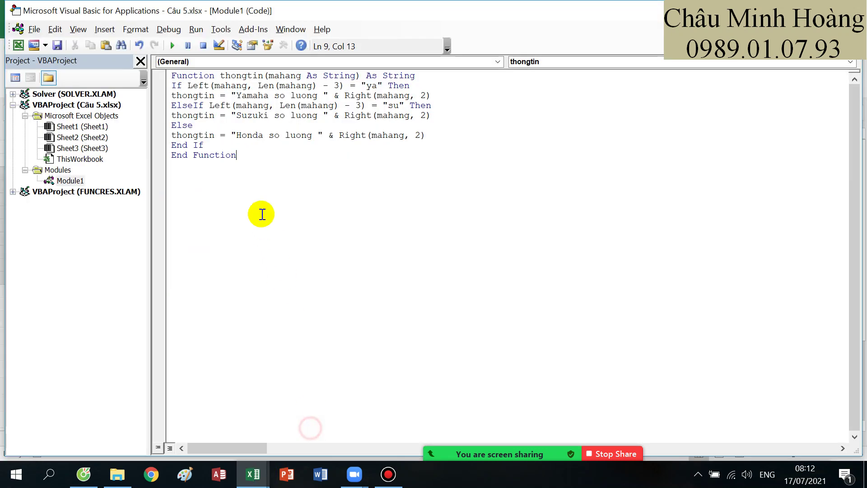
left_click_drag(246, 156, 163, 81)
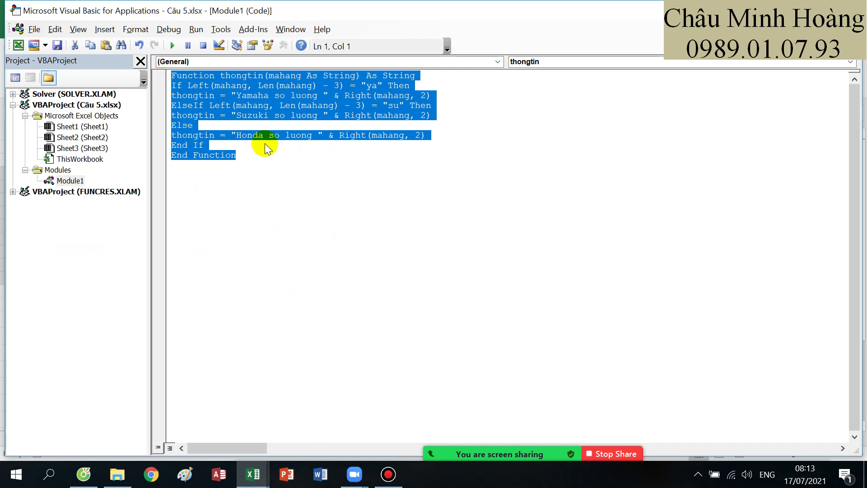
left_click(387, 474)
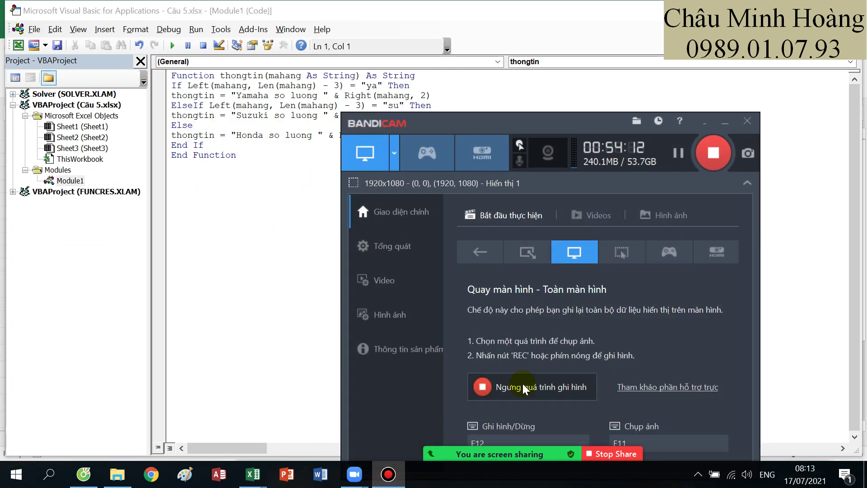
left_click(682, 153)
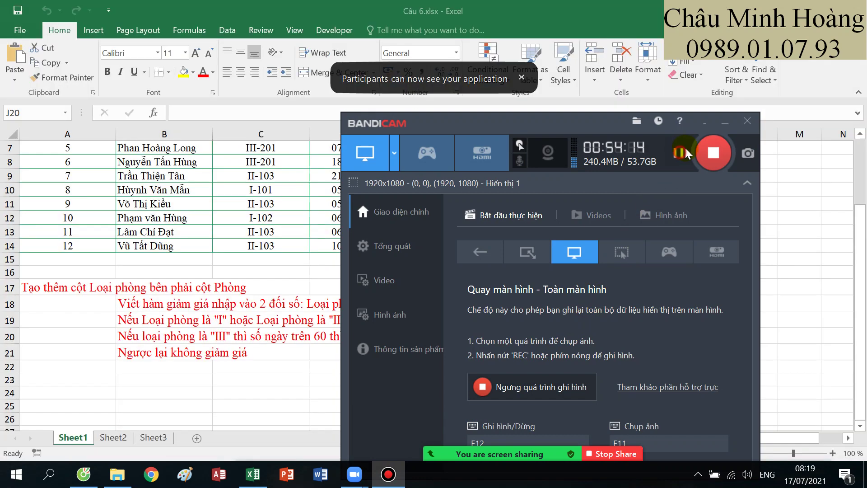
left_click(725, 121)
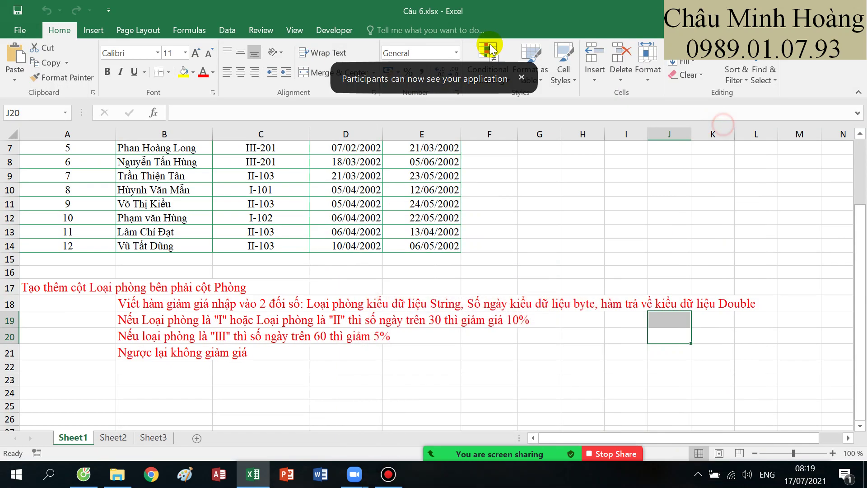
Review the discount requirements and the Phòng column in Câu 6.xlsx, and enter the header so ngay in G2 beside Giảm giá
left_click(496, 203)
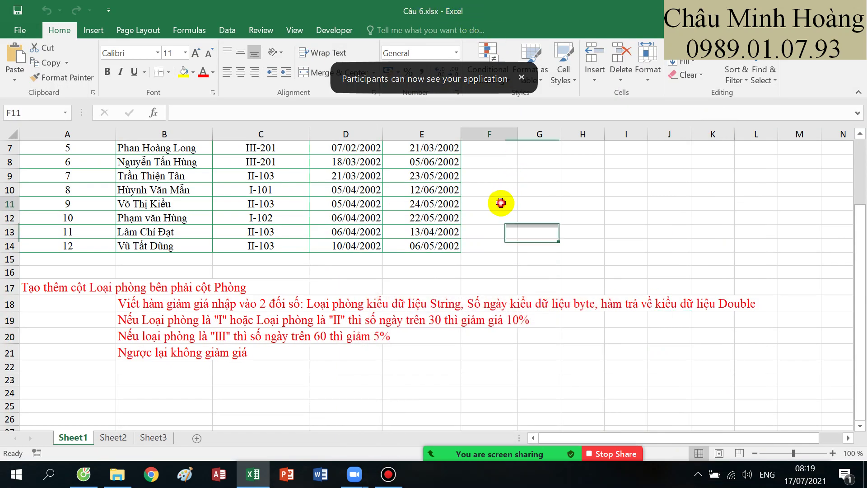
left_click_drag(119, 304, 324, 307)
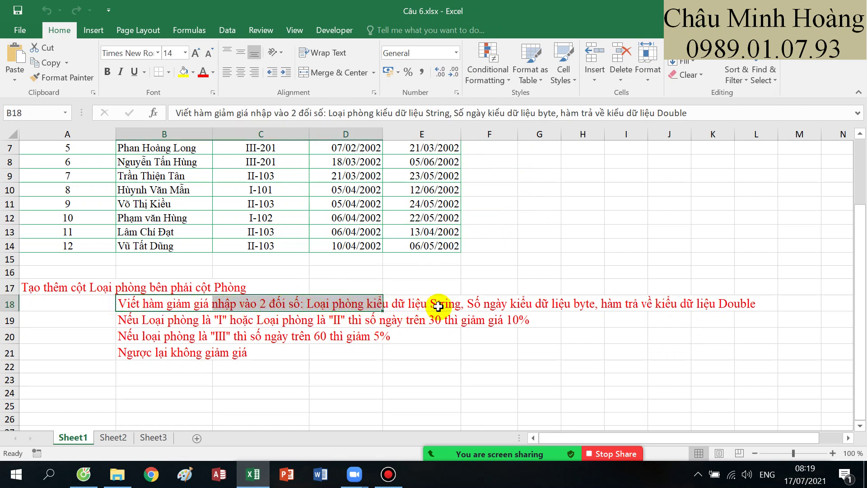
scroll(565, 309, "up", 2)
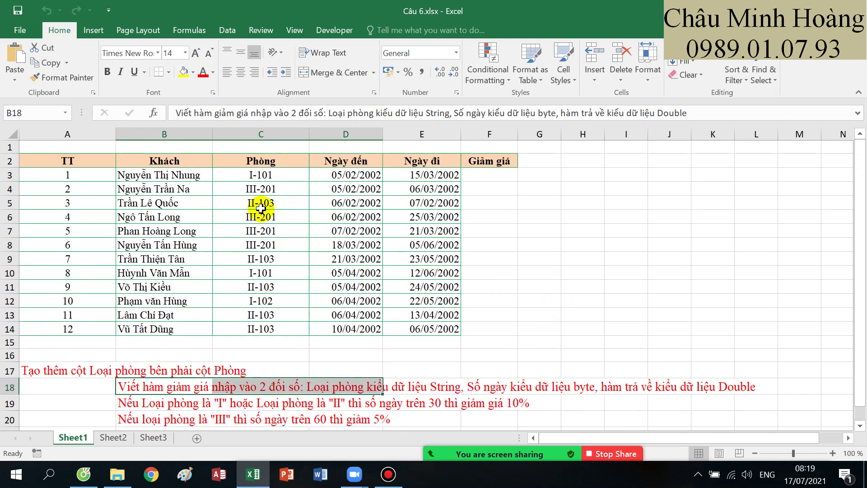
left_click_drag(240, 175, 267, 327)
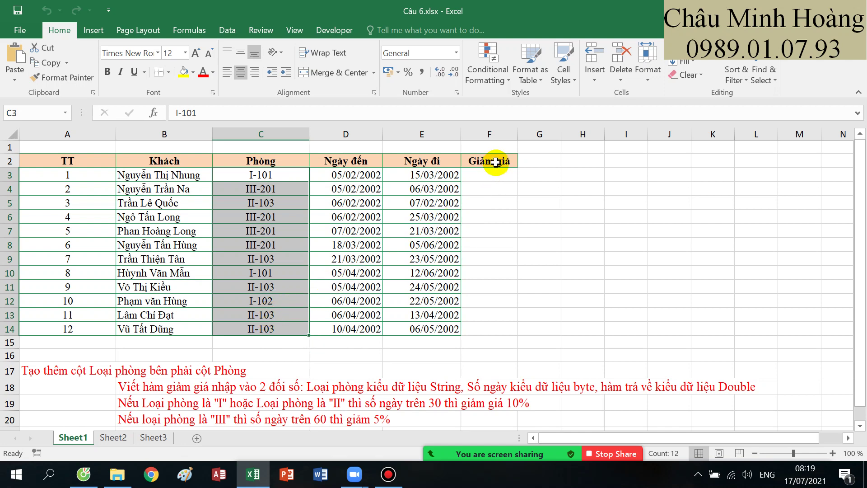
left_click(534, 161)
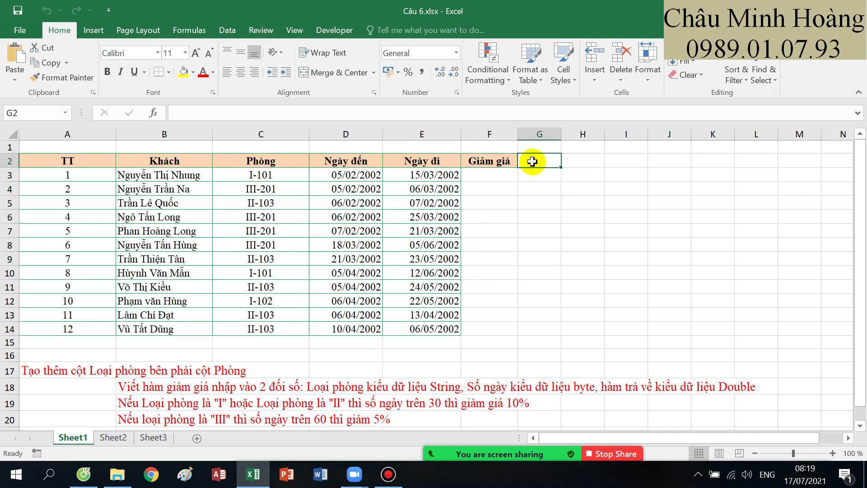
type("soos")
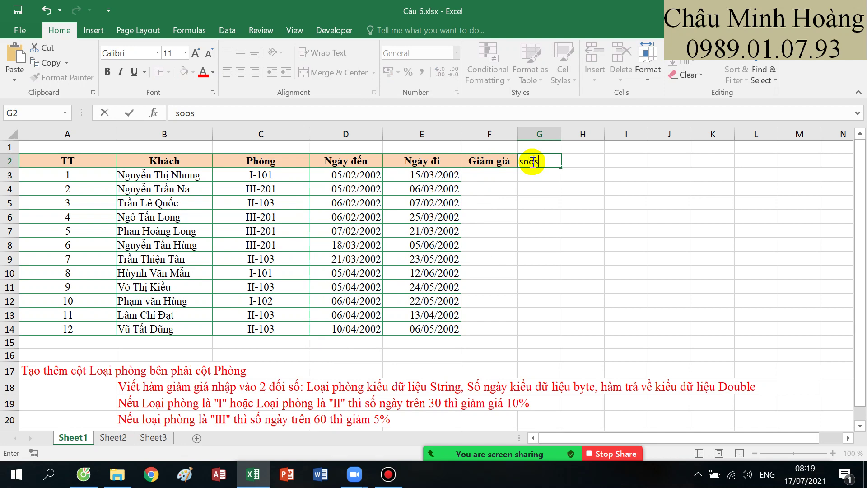
key("BackSpace")
key("BackSpace")
type("ngay")
key("Return")
Enter the formula =E3-D3 in G3 under so ngay and fill it down through G14
type("=")
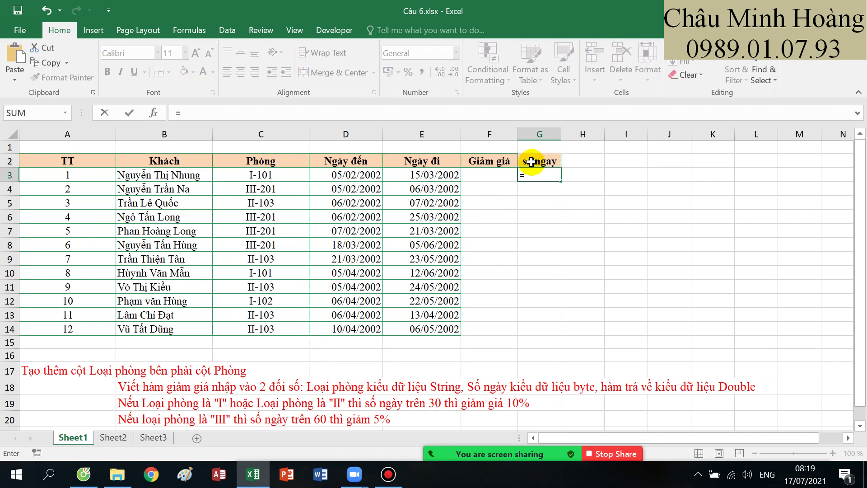
left_click(420, 174)
type("-")
left_click(361, 175)
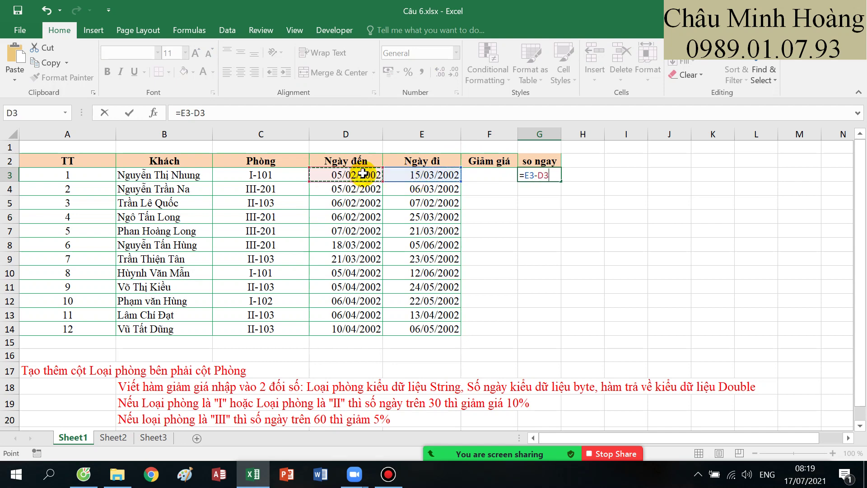
key("Return")
left_click(549, 175)
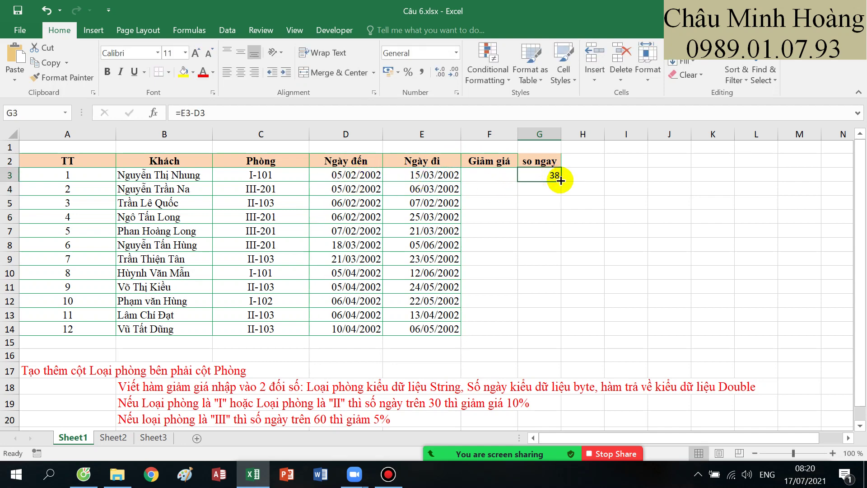
left_click_drag(561, 182, 560, 329)
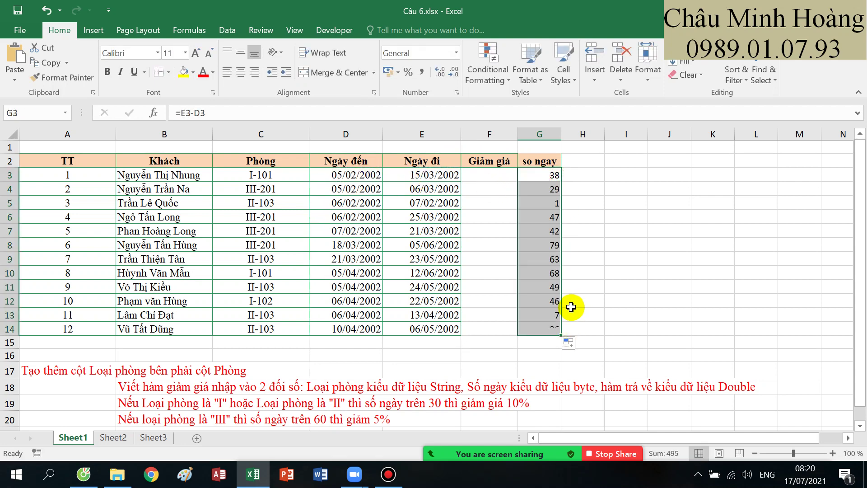
Review the function's argument requirements in row 18 and insert a new module into the Câu 6.xlsx VBA project
scroll(561, 290, "down", 1)
left_click_drag(366, 353, 623, 345)
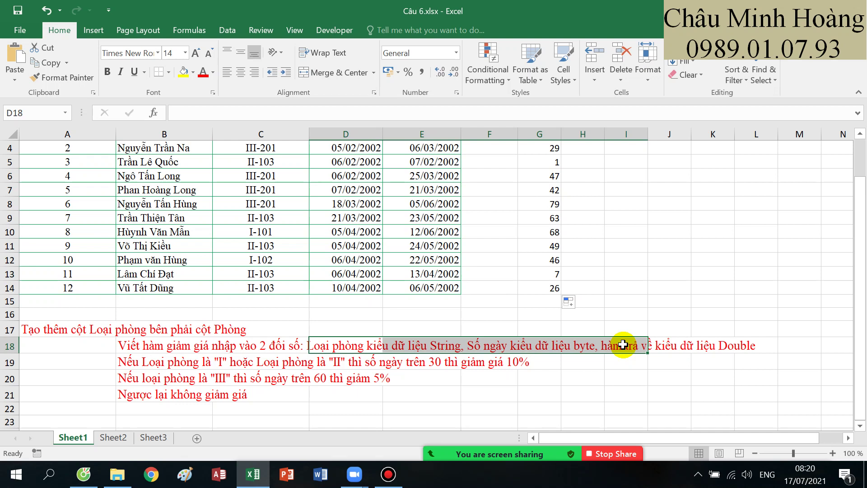
left_click(339, 35)
left_click(15, 68)
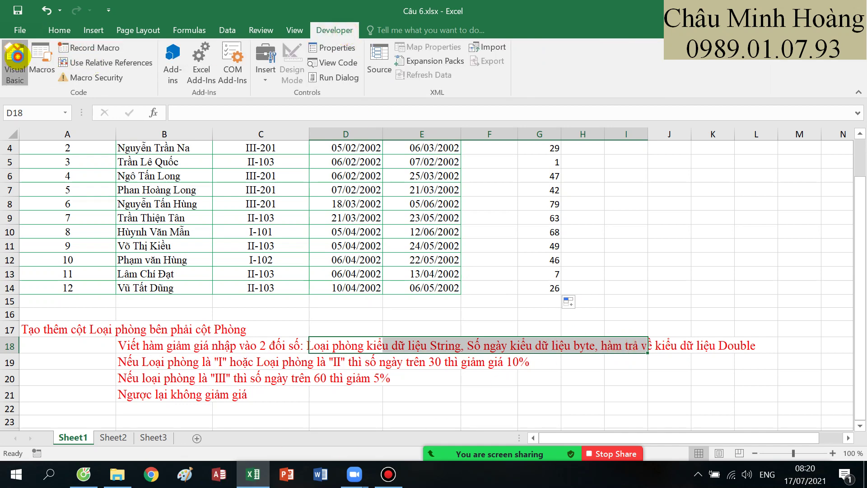
left_click(55, 105)
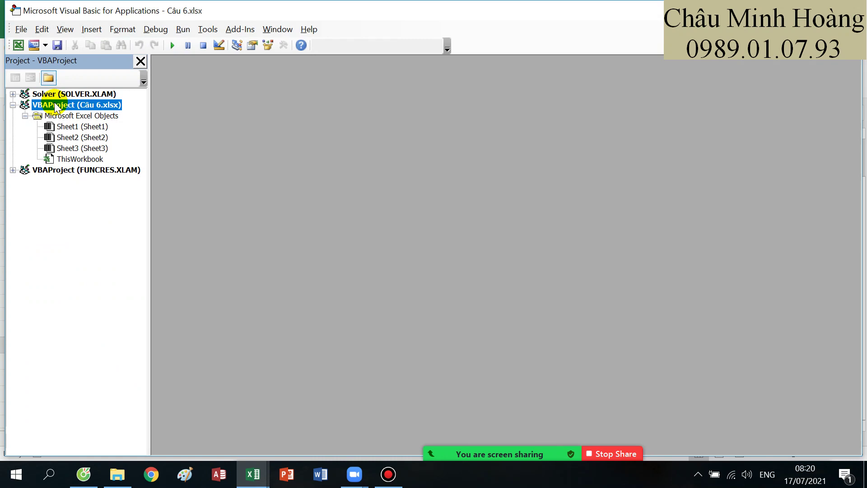
right_click(55, 107)
mouse_move(103, 159)
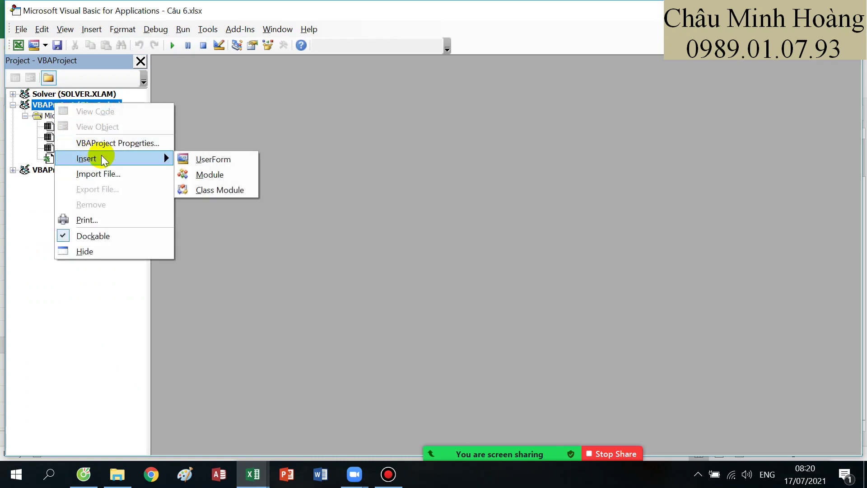
left_click(190, 175)
Begin a function declaration named giamgia with an opening parenthesis in the new module, consulting the worksheet requirements
type("fu")
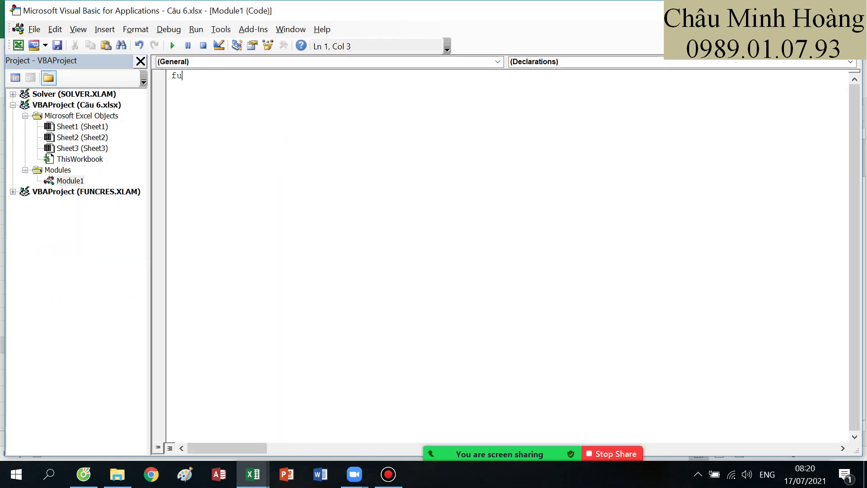
type("nction")
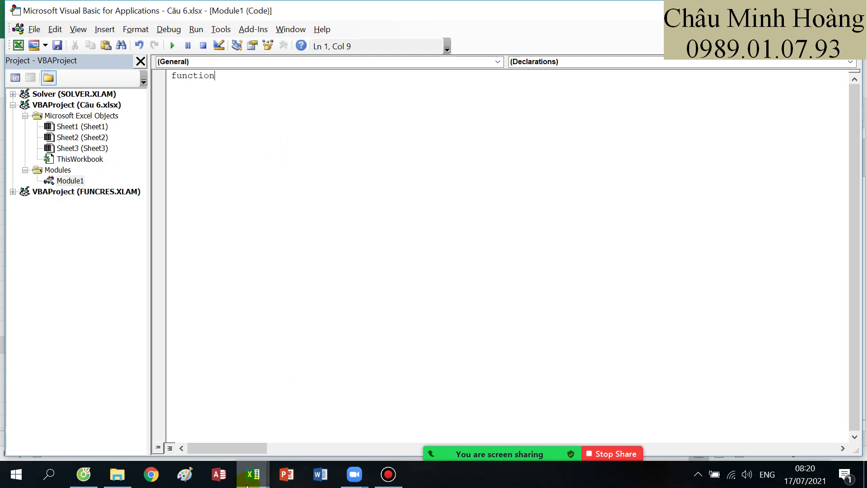
mouse_move(253, 474)
left_click(196, 443)
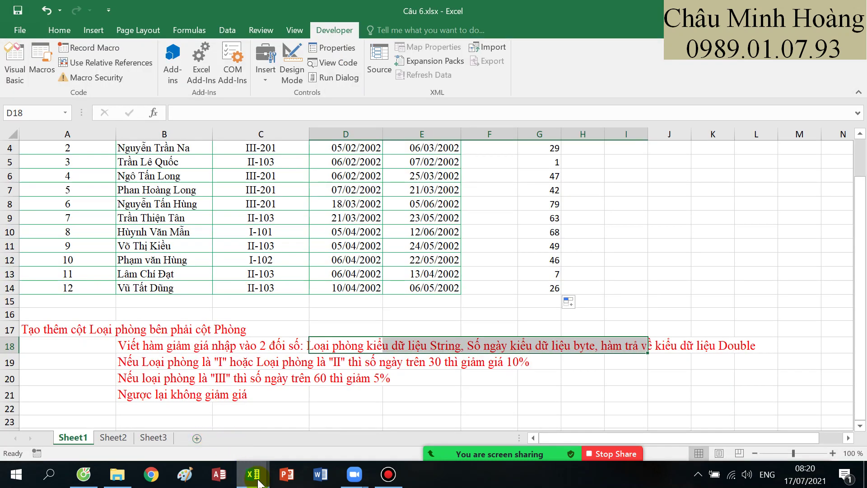
mouse_move(261, 479)
left_click(300, 445)
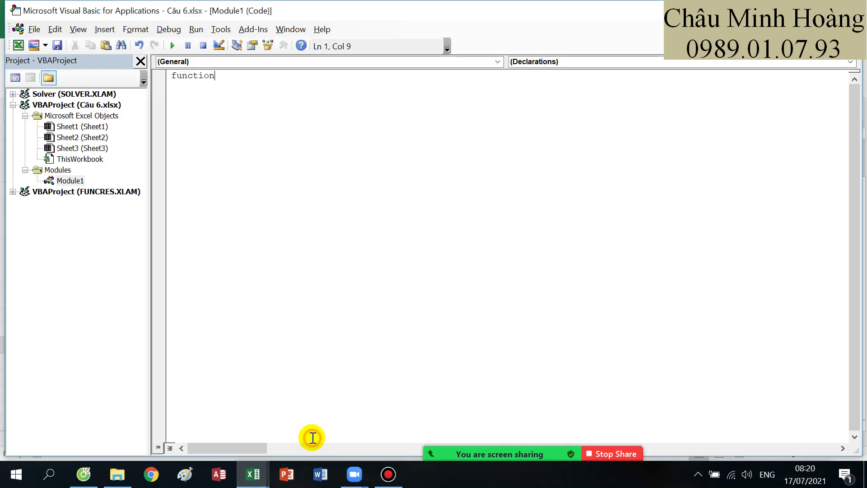
type("giamgia ( so")
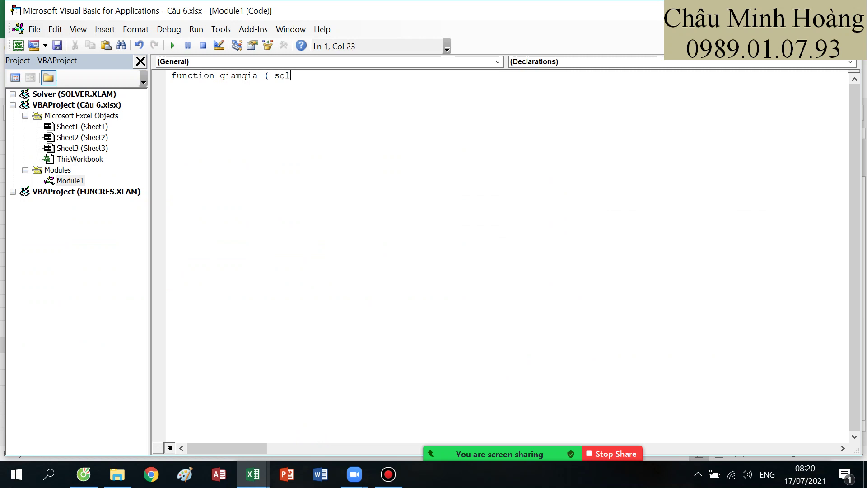
Recheck the argument order in the worksheet and complete the declaration as giamgia(loaiphong As String, songay As Double) As Double
left_click(253, 475)
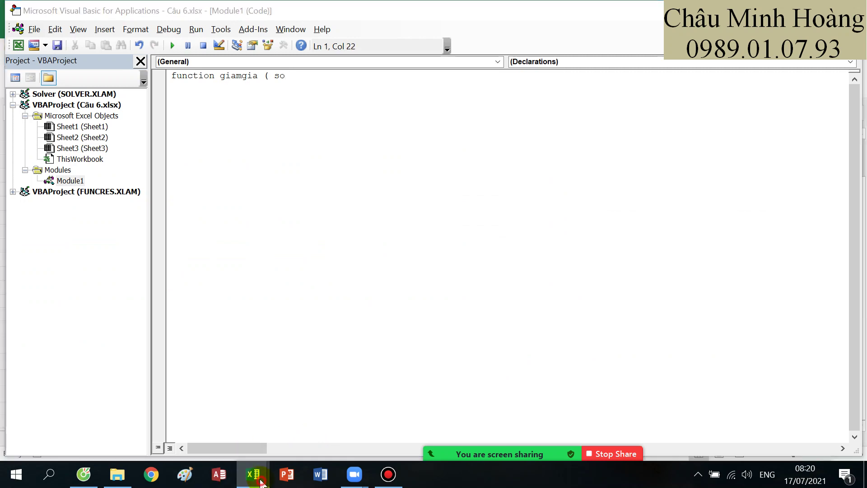
left_click(234, 403)
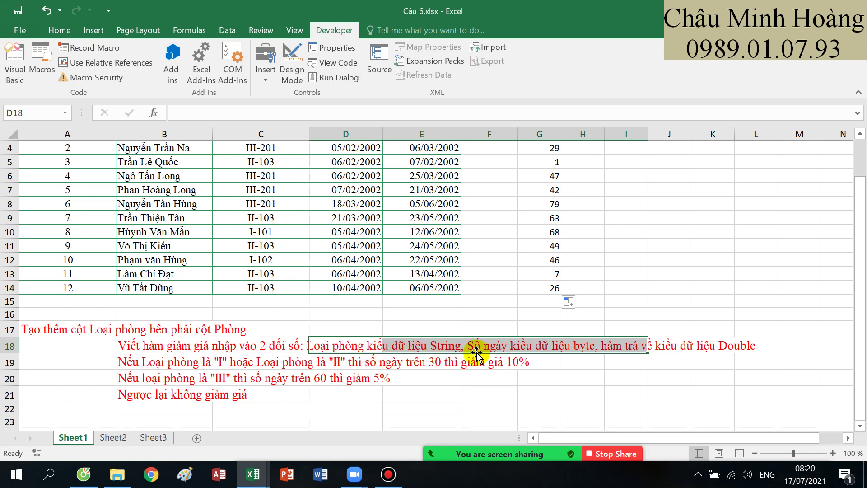
mouse_move(261, 472)
left_click(309, 429)
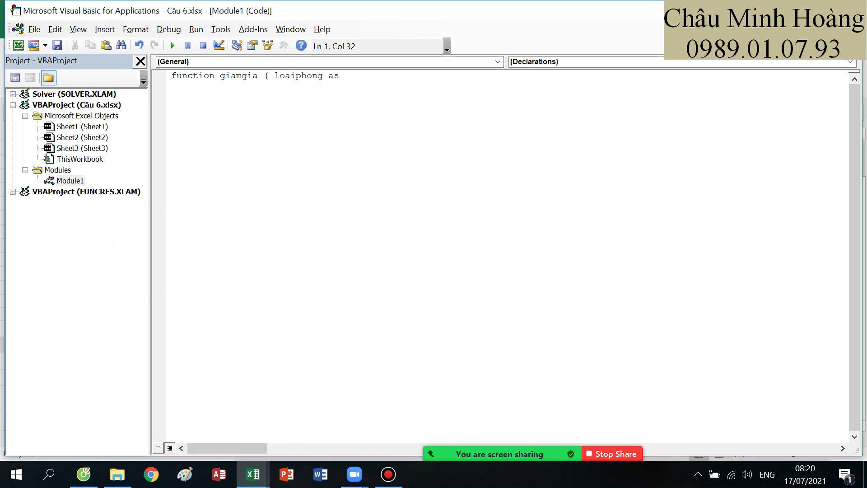
type("as String")
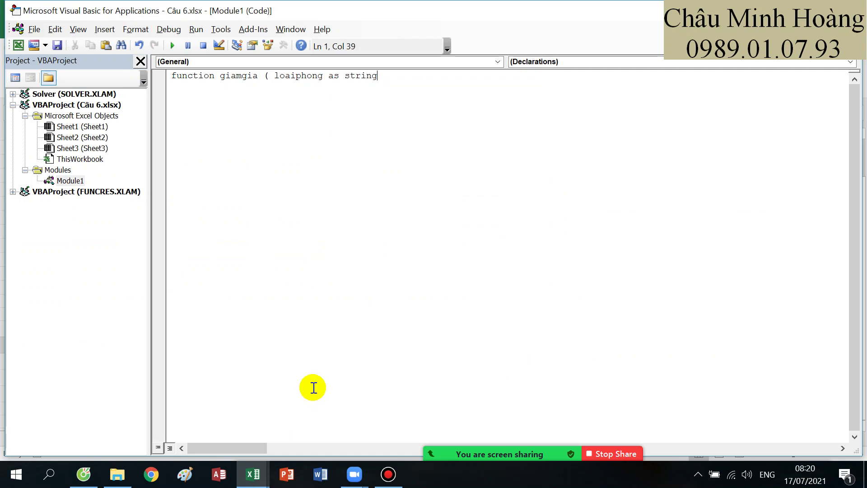
type(", songay a")
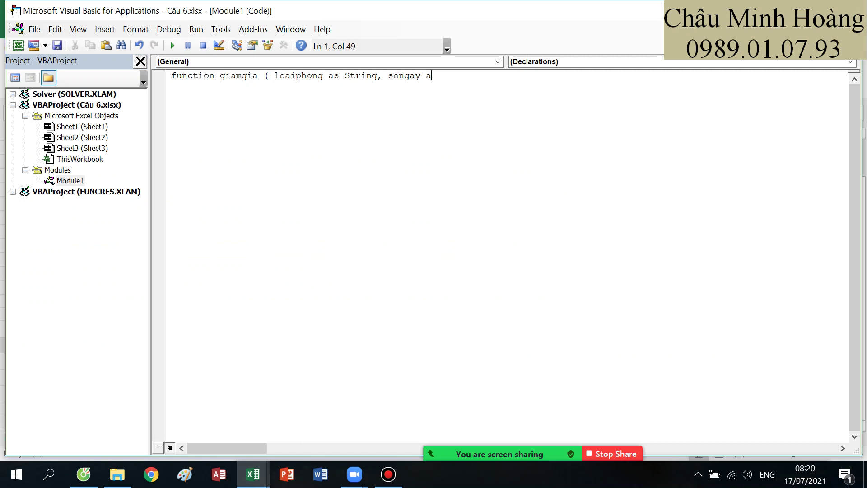
type("s ")
type("Double) a")
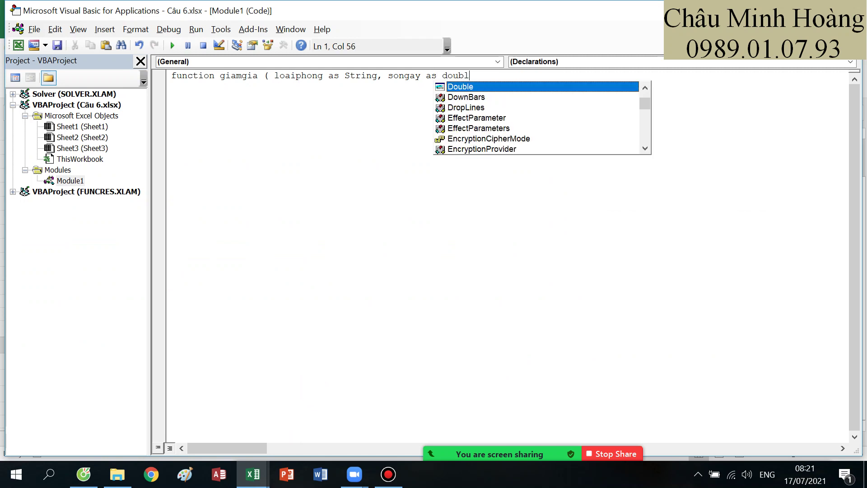
type("s doub")
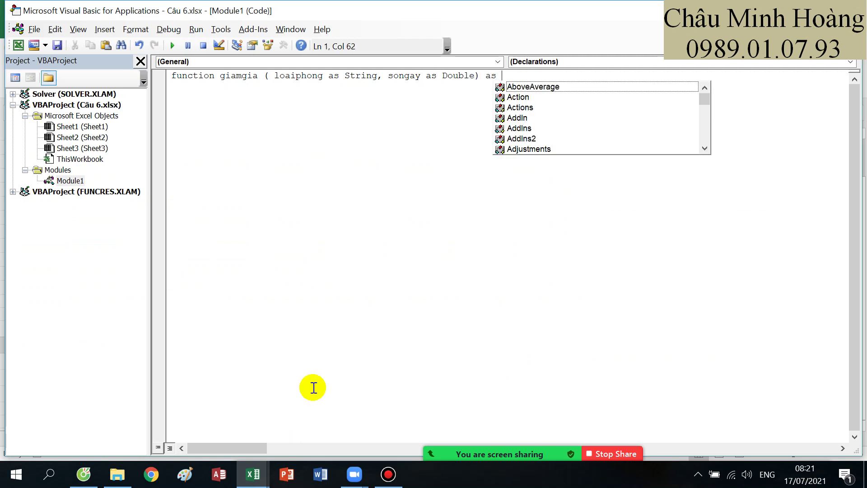
key("Return")
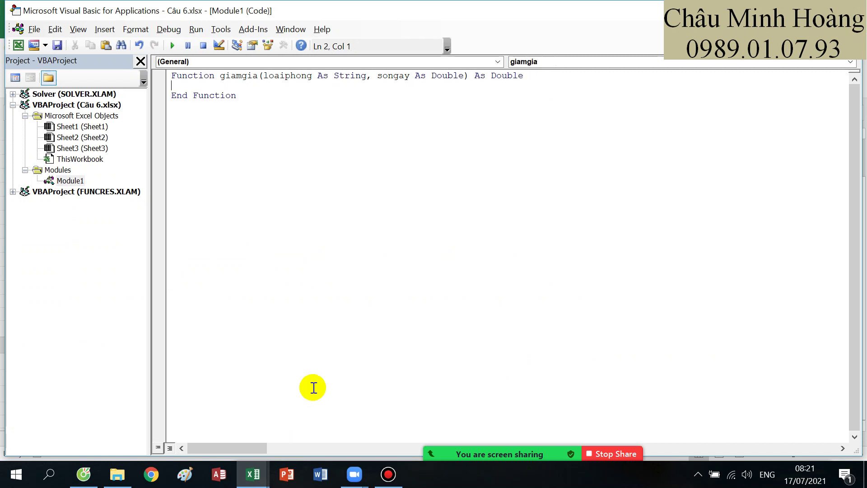
Examine the room codes in the Phòng column and start the function body with if left(loaiphong,len(loaiphong)-4)
left_click(253, 474)
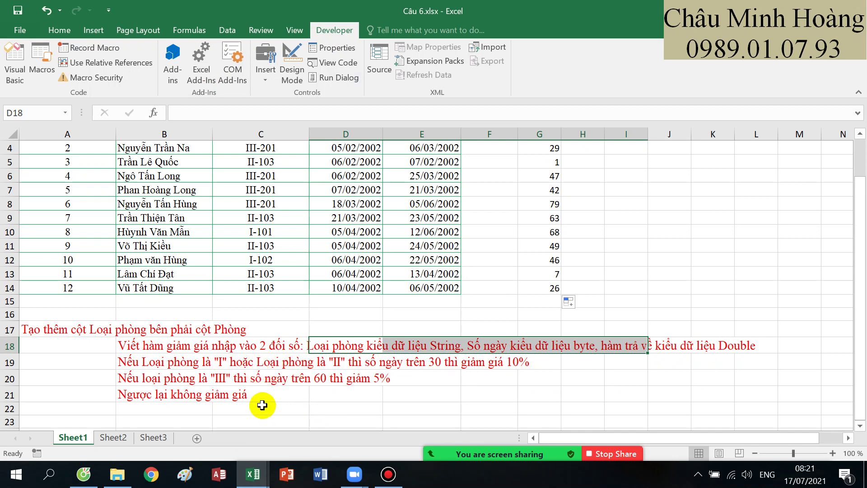
scroll(251, 357, "up", 1)
left_click_drag(260, 175, 261, 329)
mouse_move(253, 474)
left_click(304, 428)
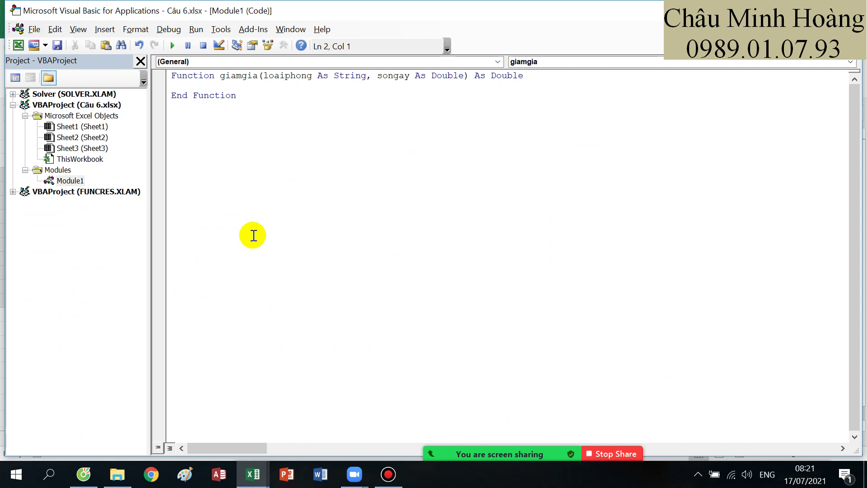
type("if left(loai")
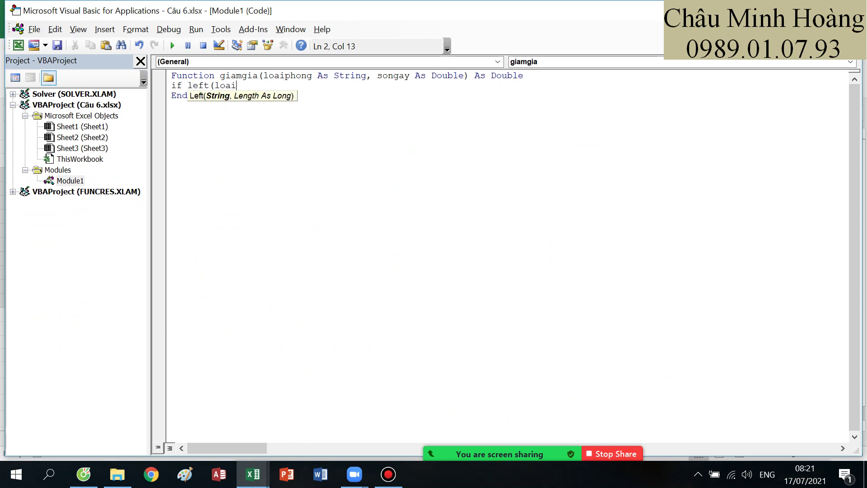
type("phong,l")
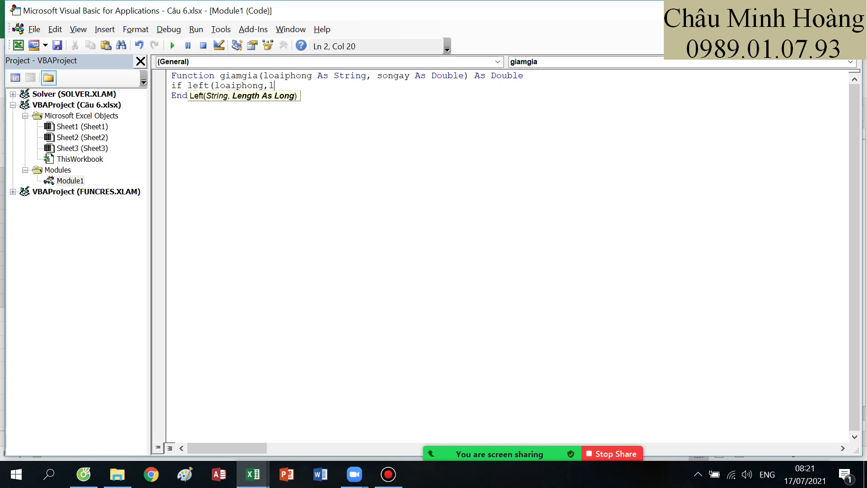
type("en(loaip")
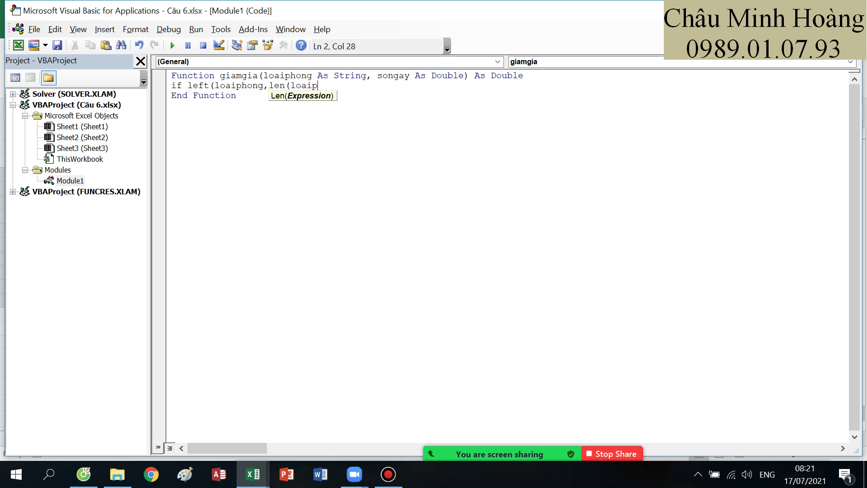
type("hog)")
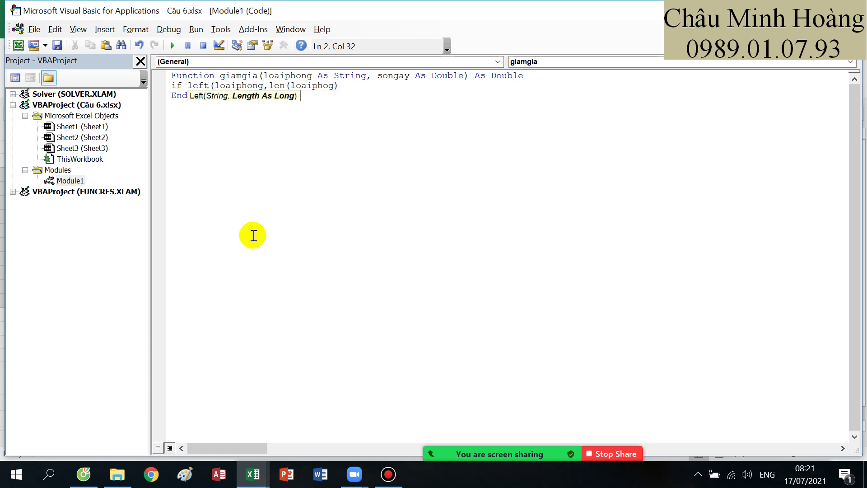
key("BackSpace")
key("BackSpace")
key("BackSpace")
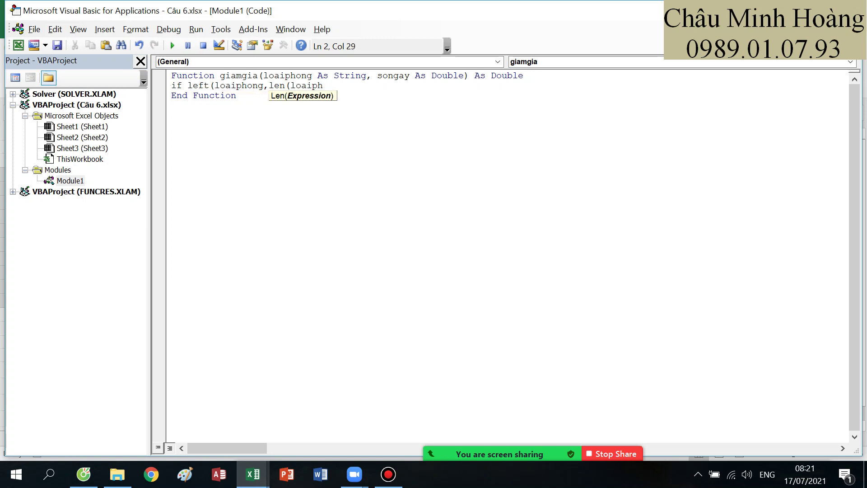
type("ong)-4)")
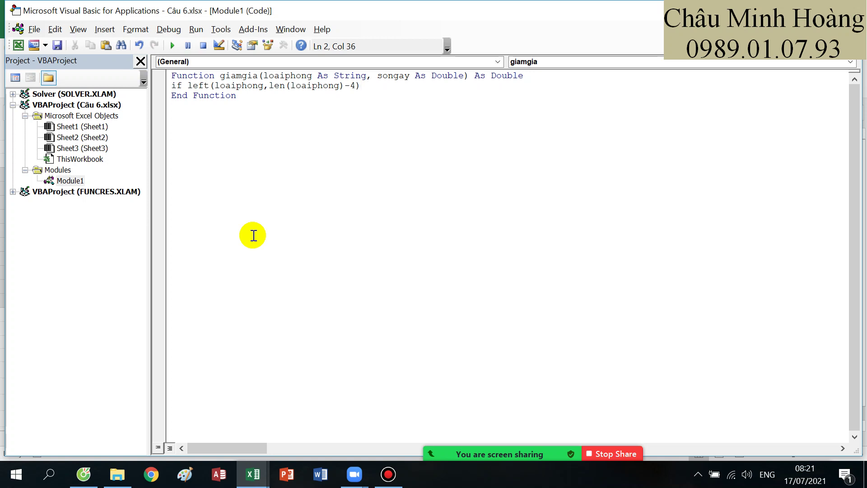
Extend the If condition with ="I" or ( left(loaiphong,len(loaiphong)-4)="II" and songay
type(" =\"I\" or ( left")
type("( left(")
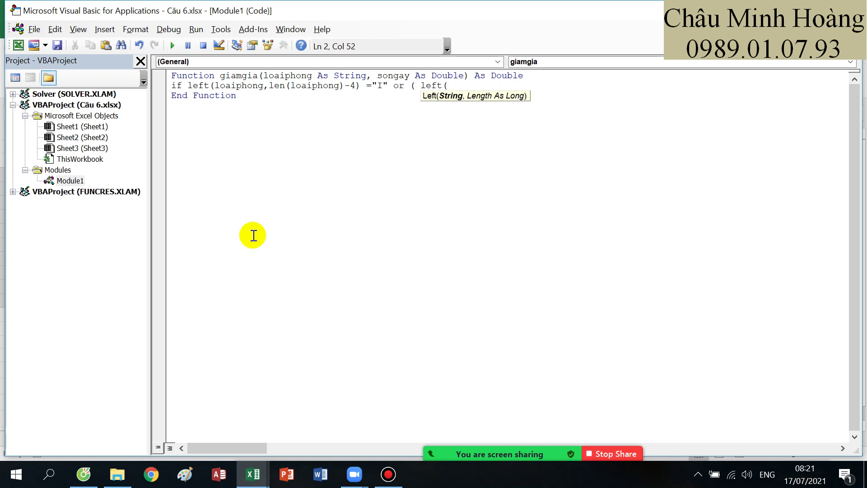
type("loaiphongm")
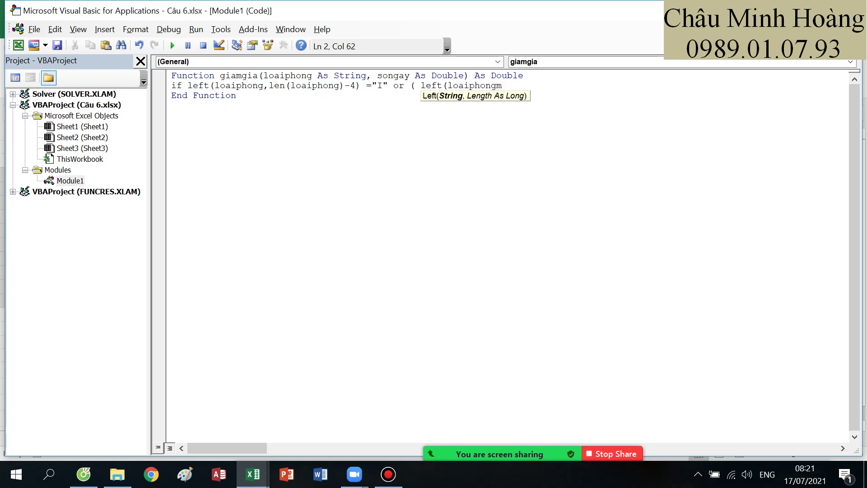
key("BackSpace")
type(",len(loaiph")
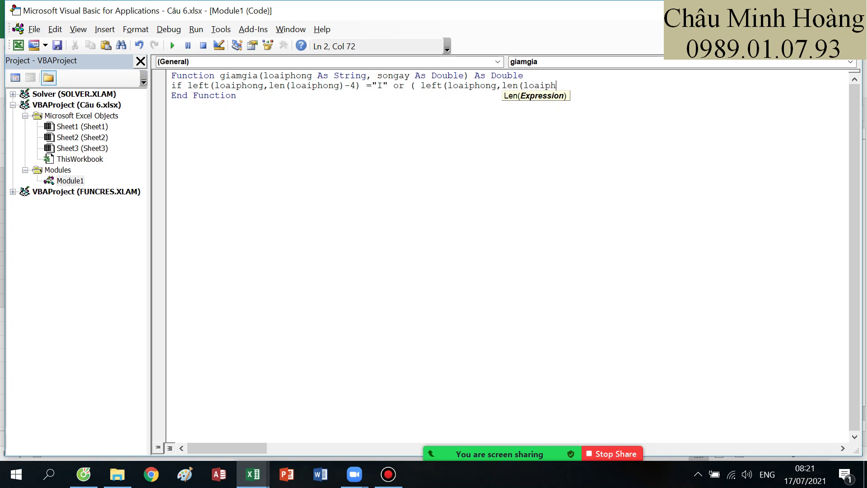
type("ong)-4)=")
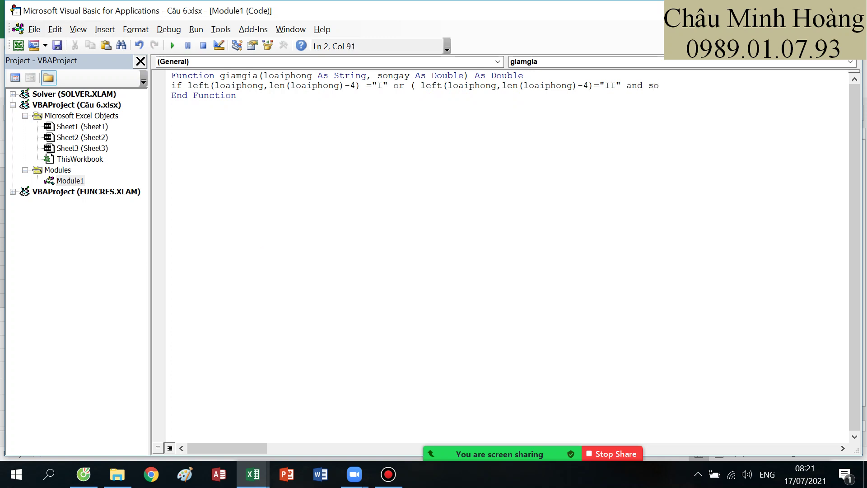
type("\"II\" and songay")
Check the day threshold in the worksheet rules and complete the If condition with >30) then, including the closing parenthesis
mouse_move(252, 473)
left_click(222, 432)
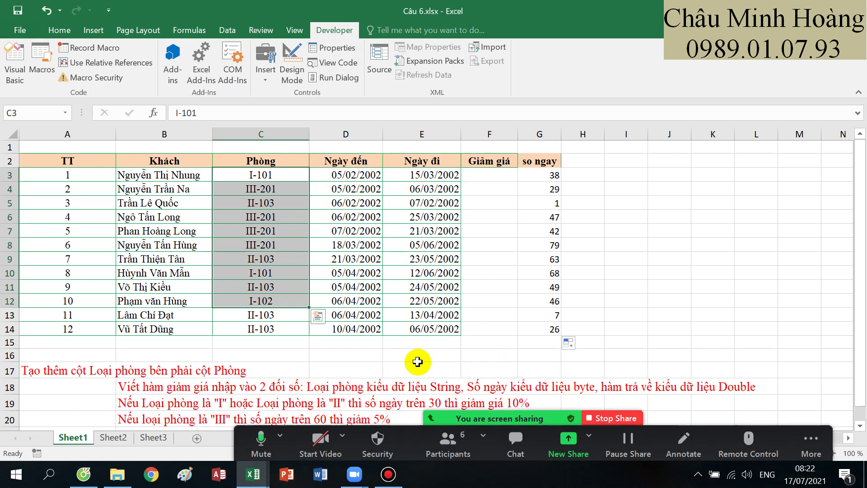
mouse_move(252, 474)
left_click(345, 429)
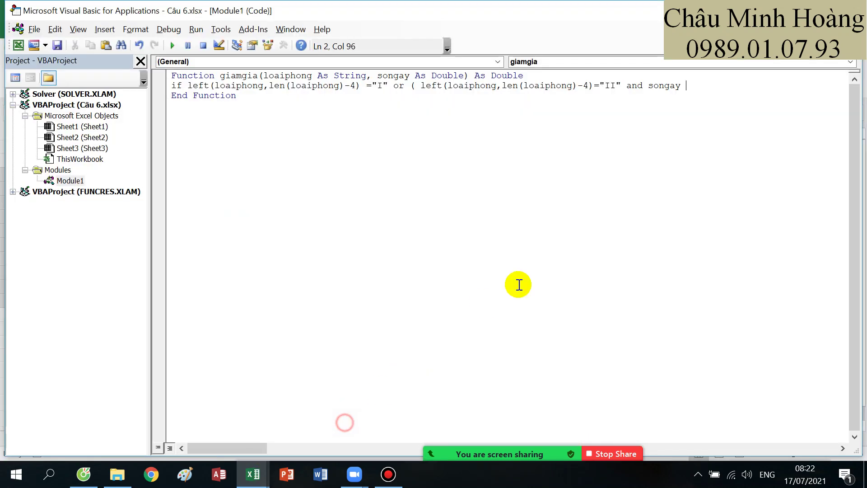
type(">")
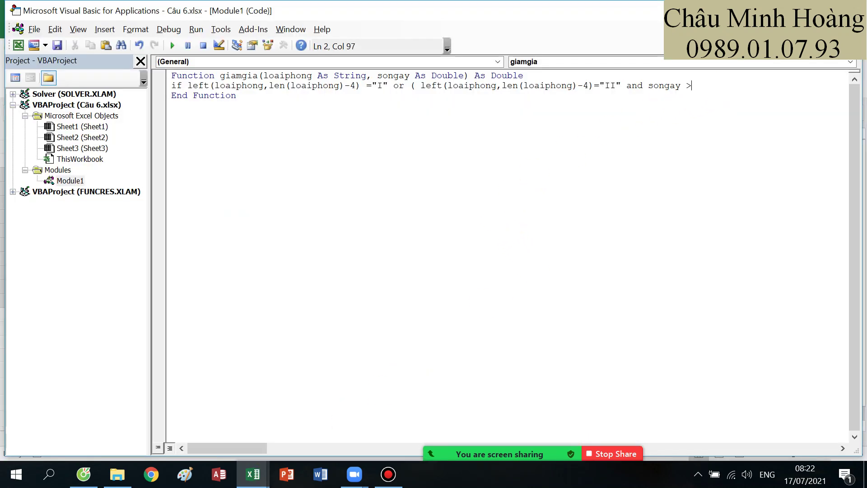
type("30 then")
key("Return")
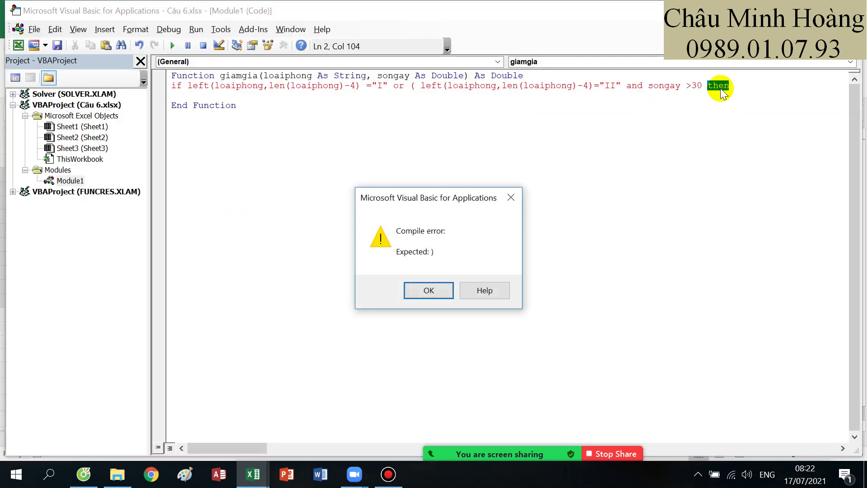
left_click(441, 287)
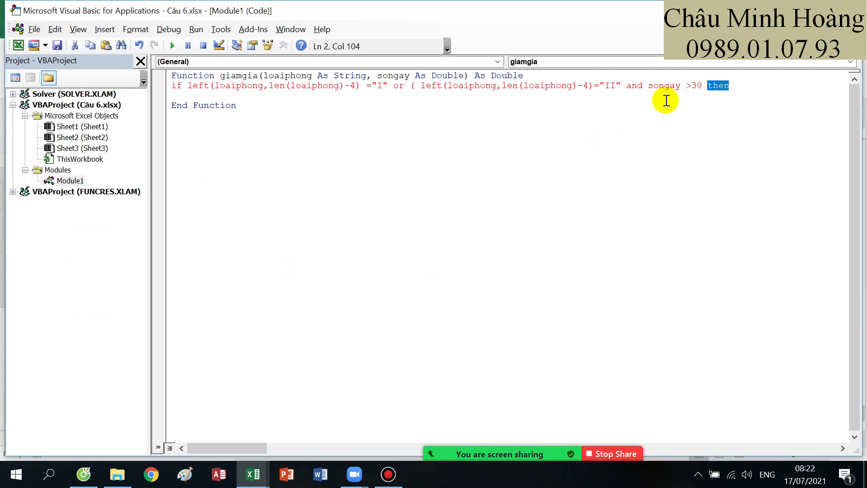
left_click(702, 86)
type(")")
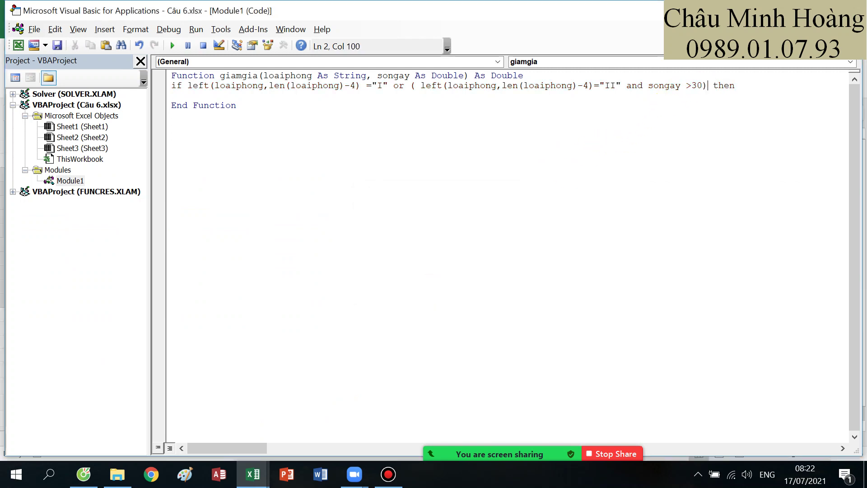
Add the line giamgia = 0.1 under the If condition
left_click(183, 97)
type("gi")
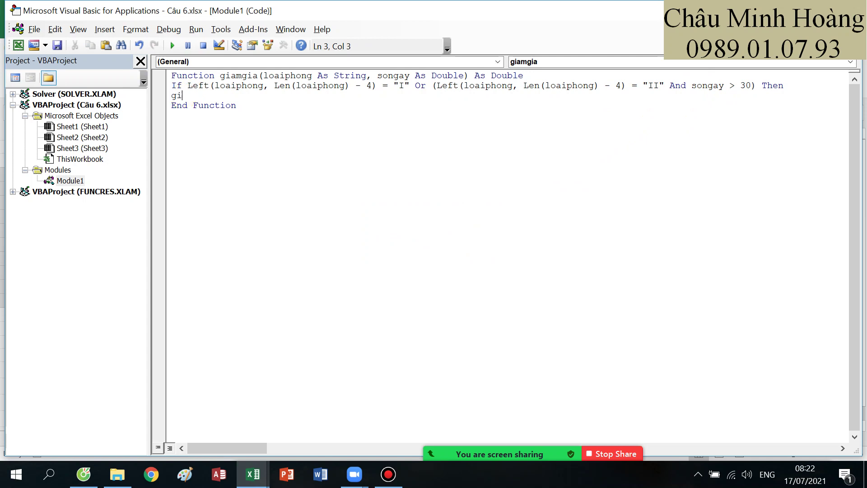
type("amgia ")
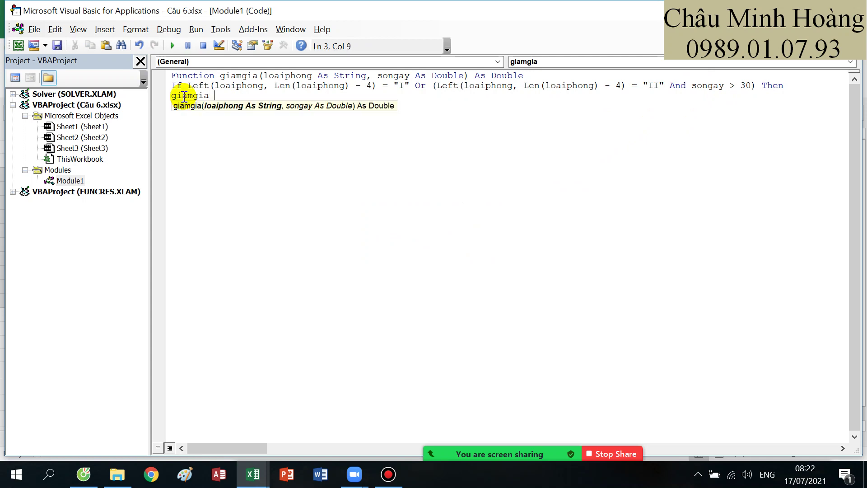
type("= 0.1")
key("Return")
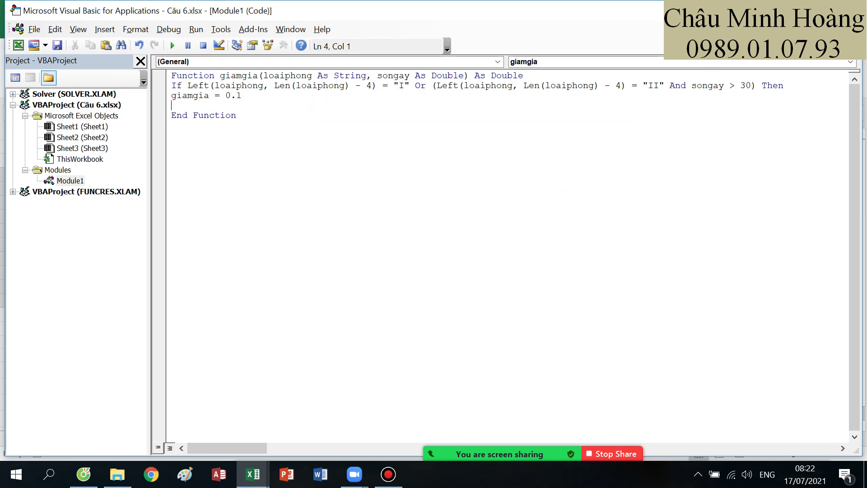
Review the discount rules in rows 19 and 20 and add elseif left(loaiphong,len(loaiphong)-4)="III" and songay >60 then
left_click(267, 475)
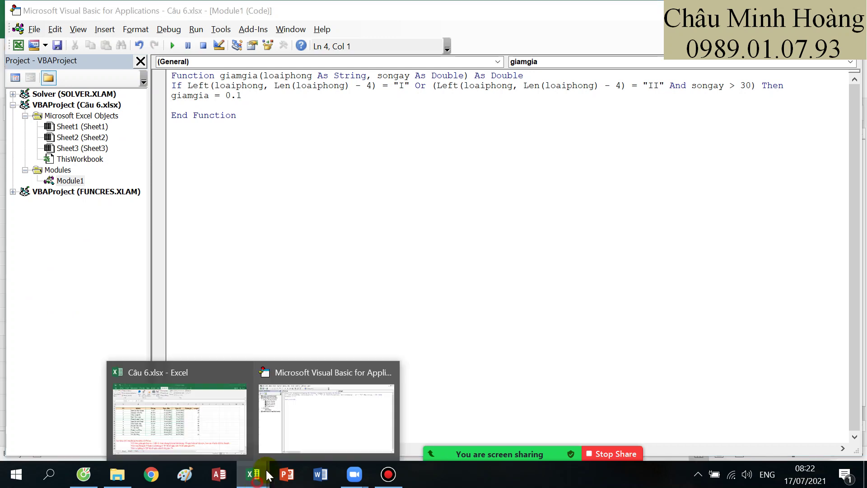
left_click(184, 430)
left_click_drag(119, 402, 520, 407)
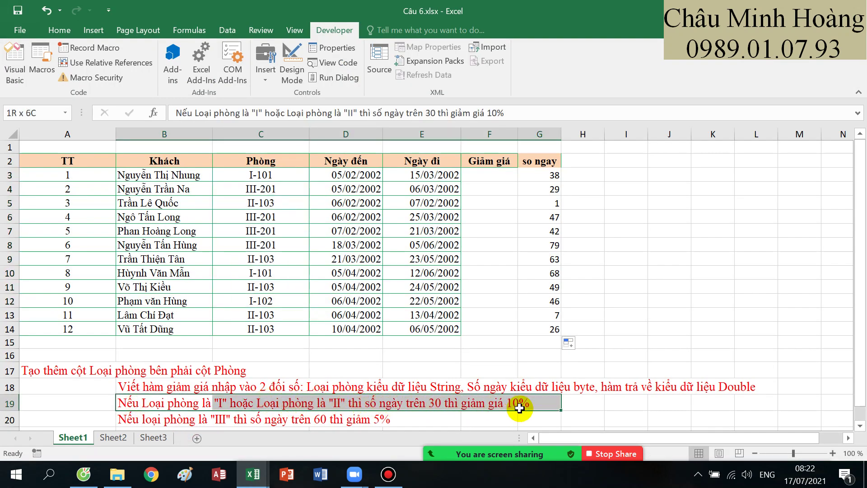
left_click_drag(183, 418, 449, 416)
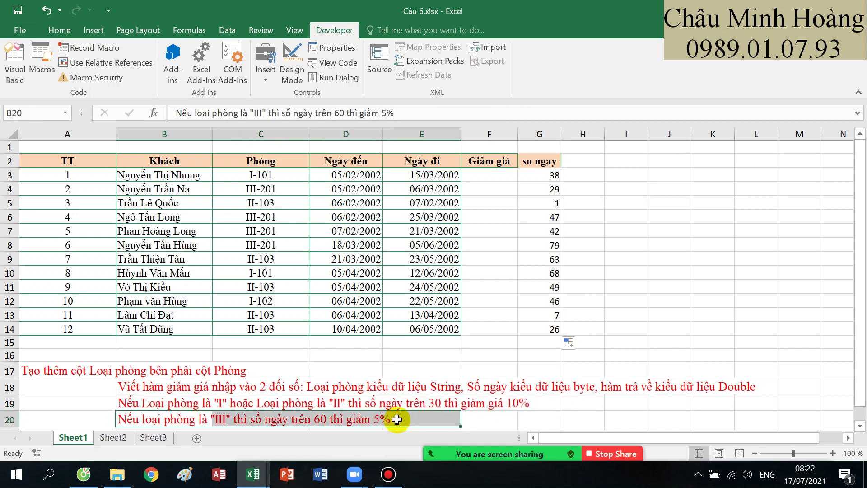
mouse_move(253, 474)
left_click(322, 433)
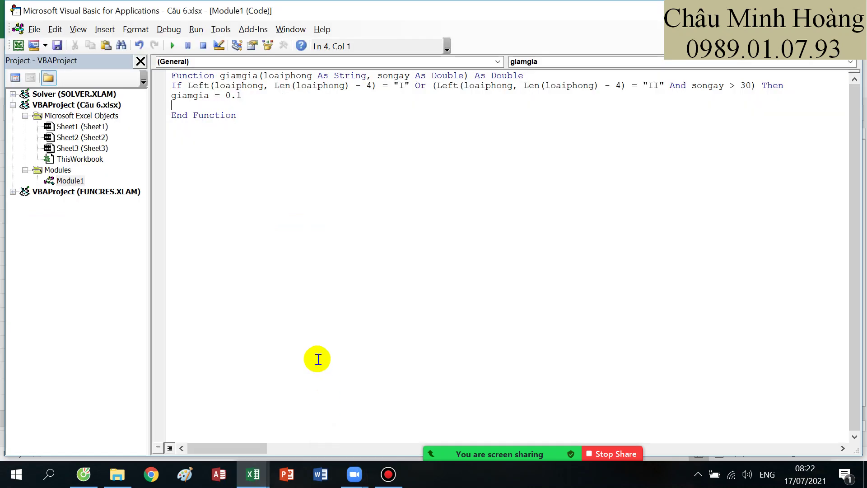
type("elseif left(loaiphong")
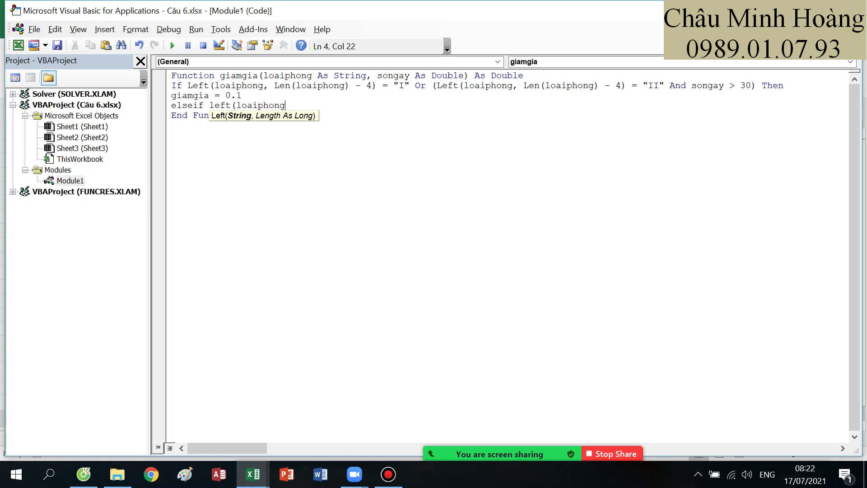
type(",len")
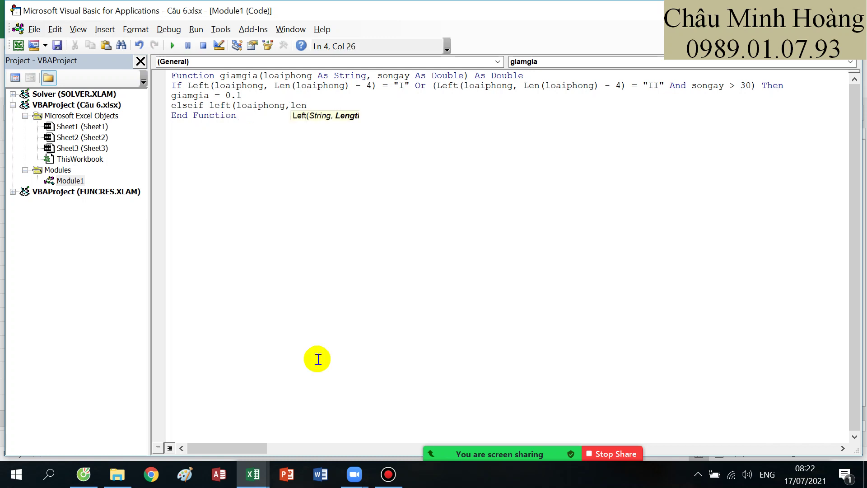
type("(loaiphong")
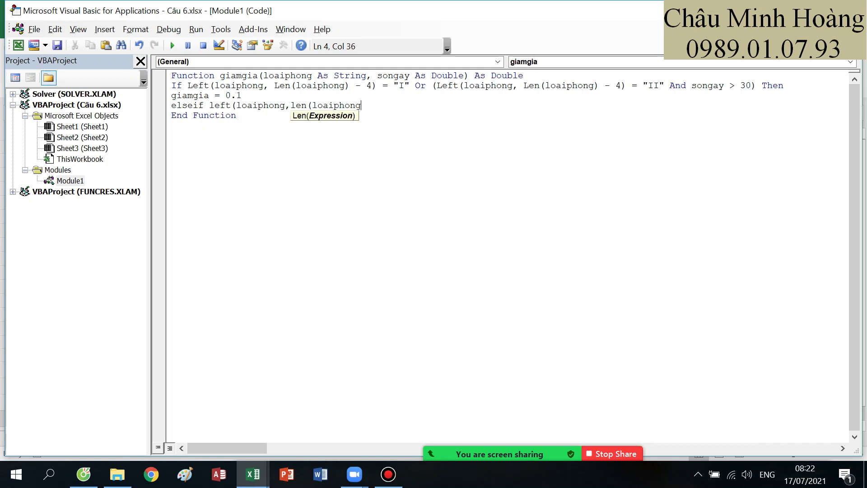
type(")-4)=\"III\" and songay >60 then")
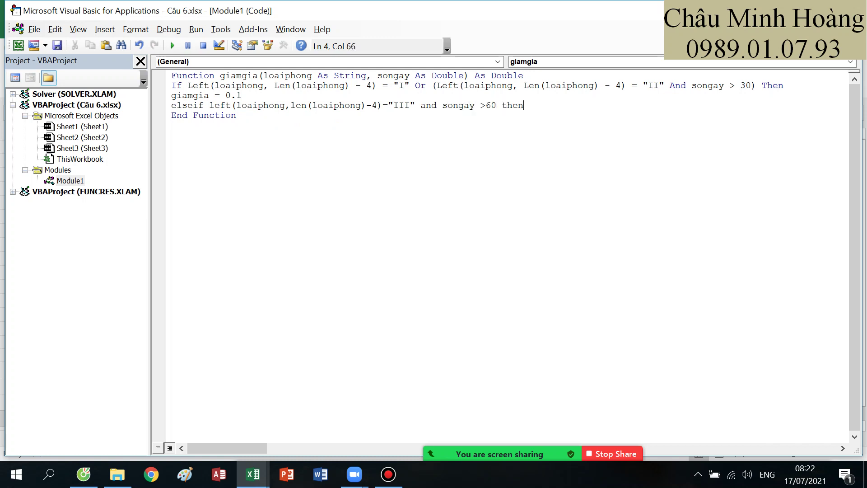
key("Return")
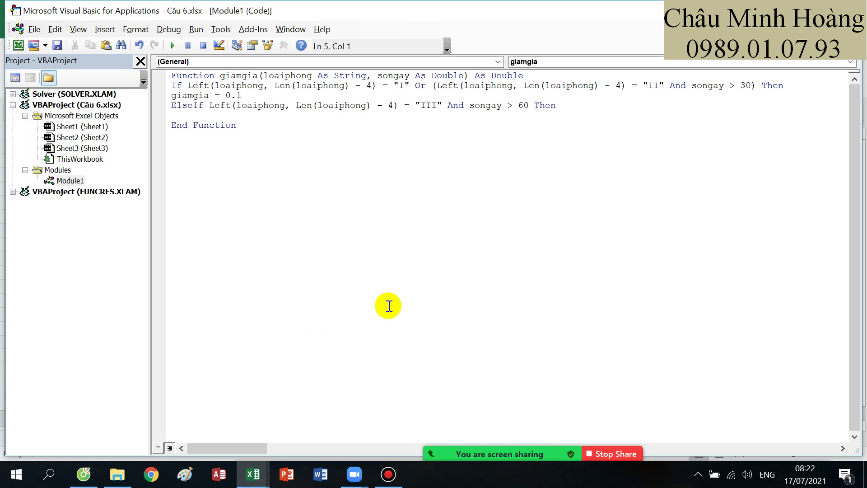
Recheck the type III discount rule in the worksheet and add giamgia = 0.05 under the ElseIf condition
mouse_move(253, 474)
left_click(251, 438)
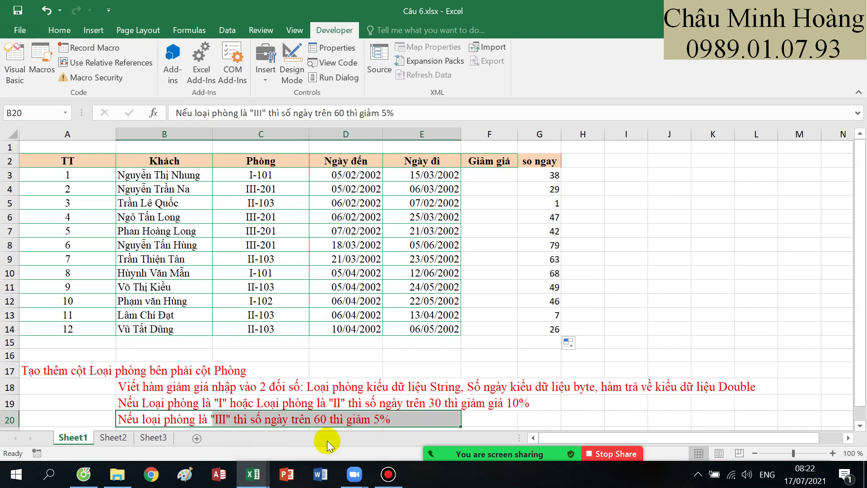
mouse_move(253, 475)
left_click(386, 408)
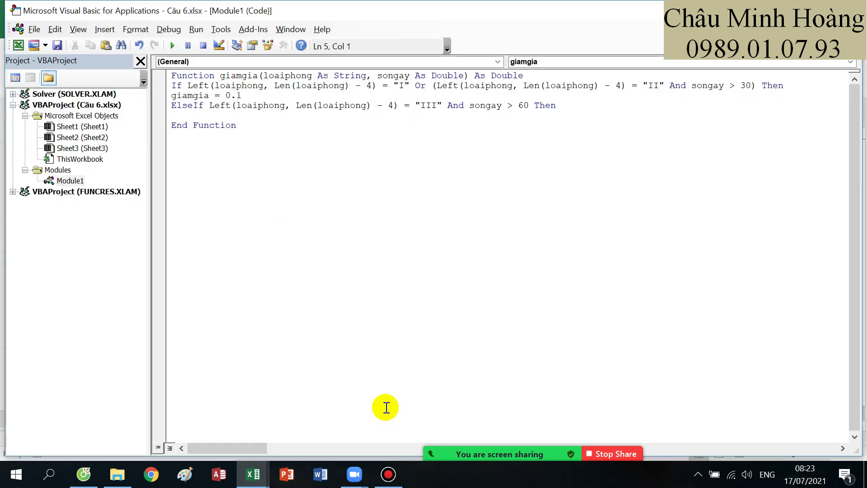
type("giamgia = 0.05")
key("Return")
Finish the conditional block with an else branch setting giamgia = 0 and a closing end if
type("else")
key("Return")
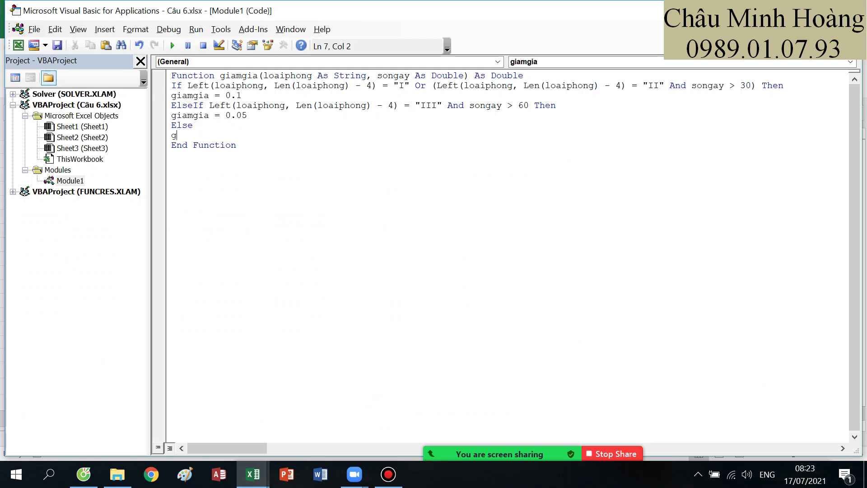
type("giamgia = 0")
key("Return")
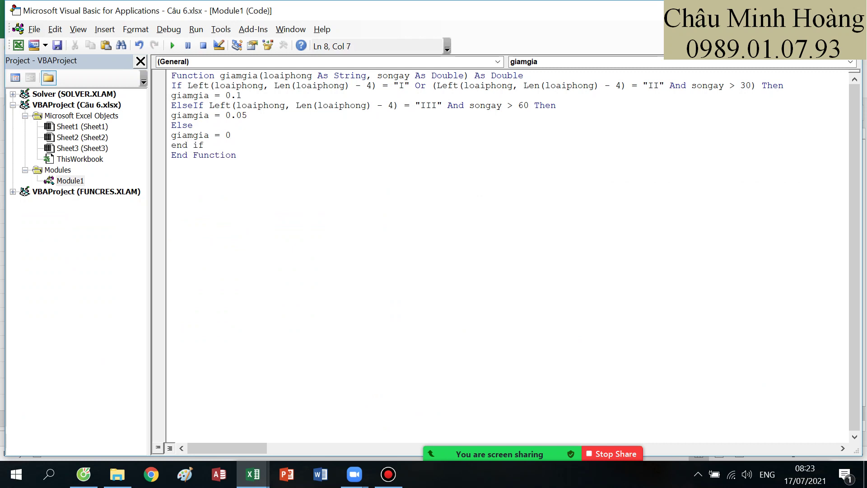
type("end if")
left_click(268, 158)
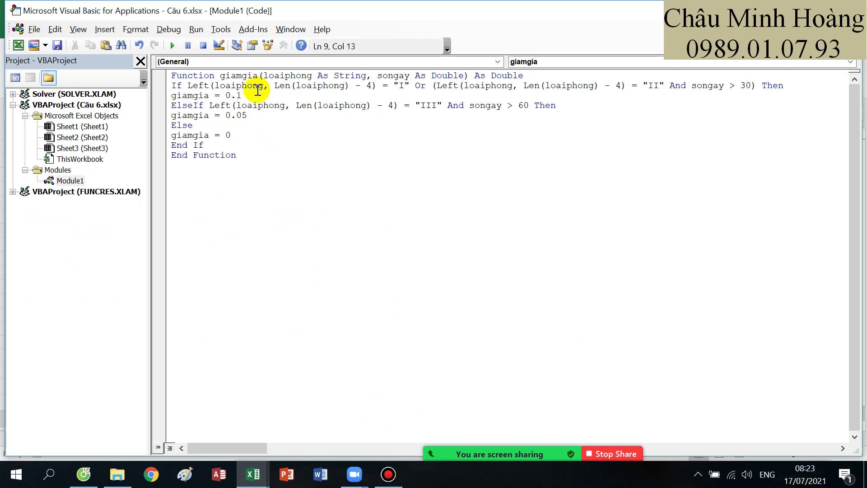
Review the argument types in the giamgia declaration and the grouped "II" and 30-day condition in the If line
left_click(378, 76)
left_click(415, 76)
left_click(465, 75)
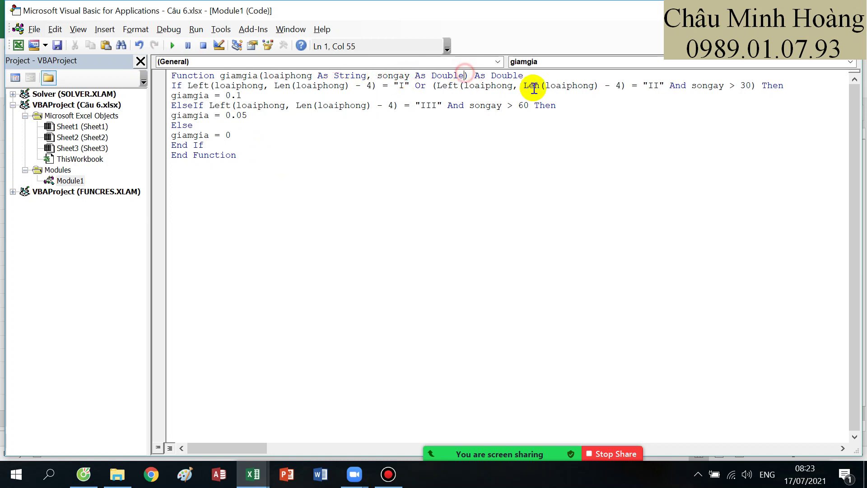
left_click(280, 86)
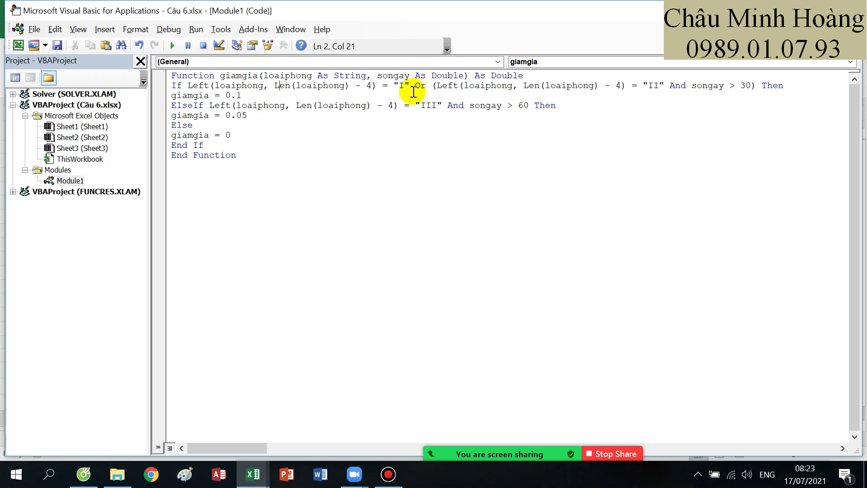
left_click_drag(225, 85, 755, 90)
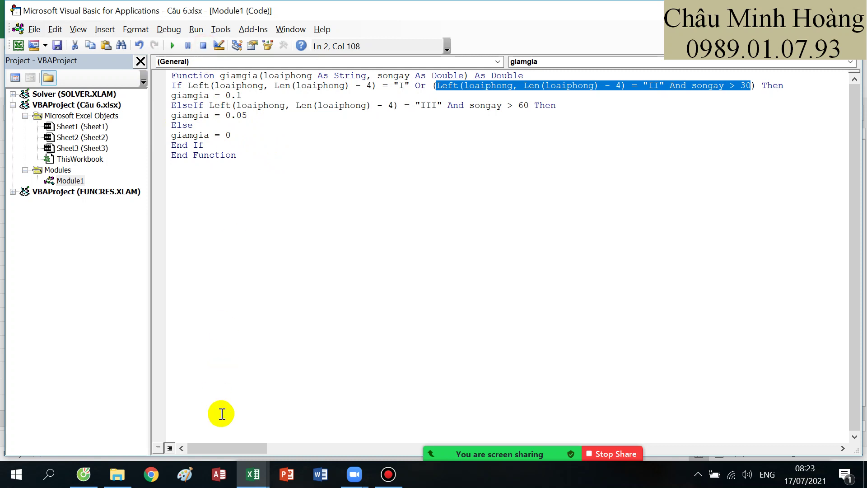
Enter =giamgia(C3;G3) in cell F3 of the Câu 6.xlsx worksheet and fill it down the Giảm giá column to row 14
left_click(251, 483)
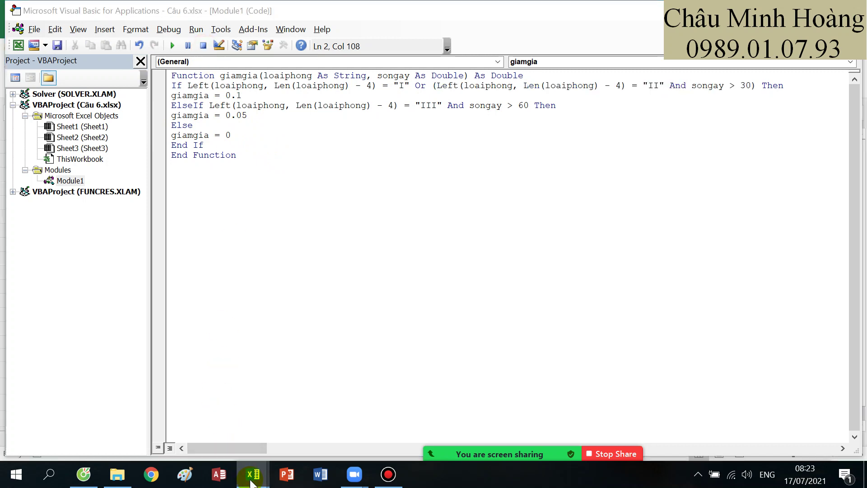
left_click(213, 438)
left_click(492, 175)
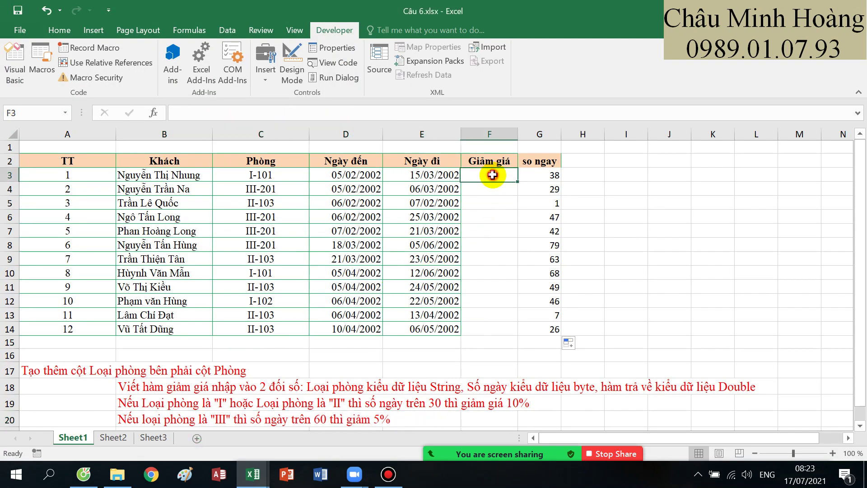
type("=gi")
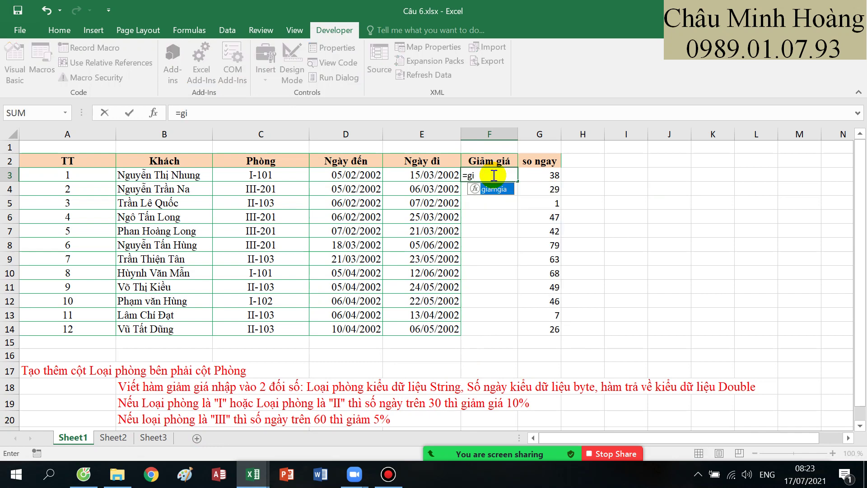
key("Tab")
left_click(275, 175)
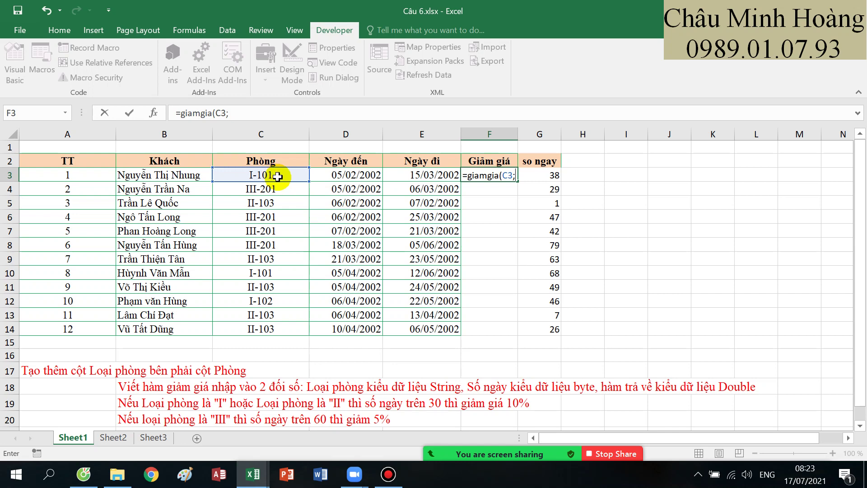
left_click(528, 172)
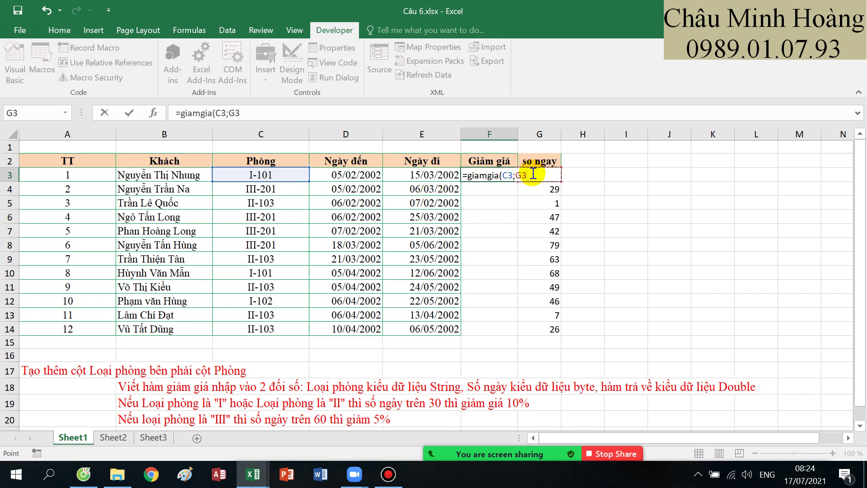
key("Return")
left_click(510, 176)
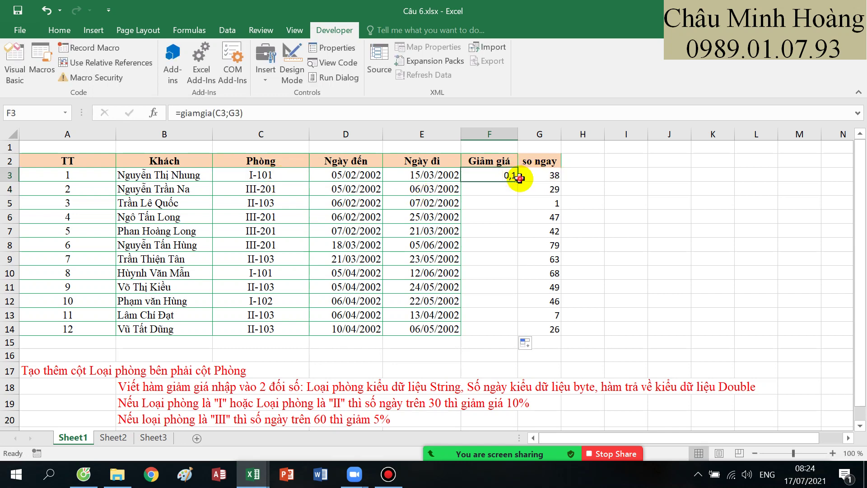
double_click(519, 180)
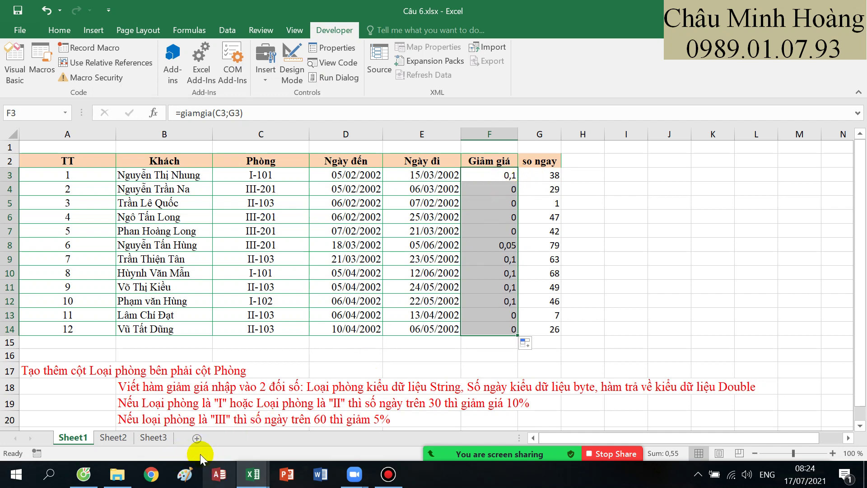
Review the complete giamgia function code in the Visual Basic editor of Câu 6.xlsx
left_click(260, 478)
left_click_drag(267, 161, 165, 76)
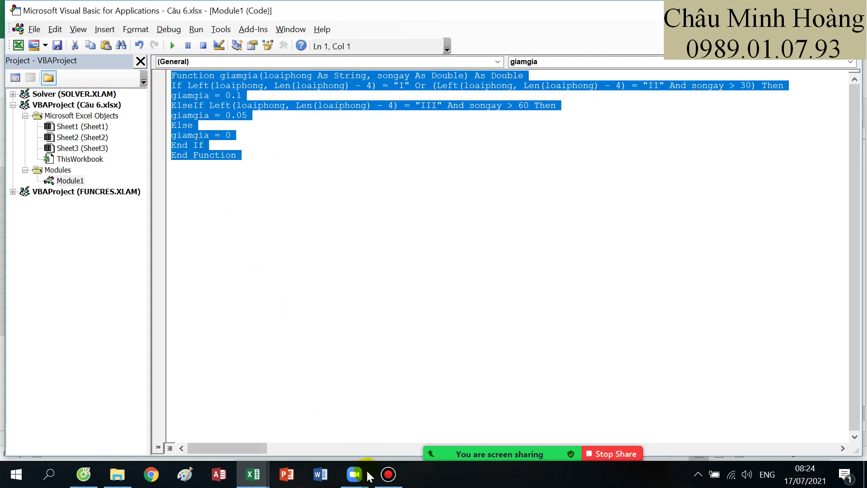
left_click(388, 474)
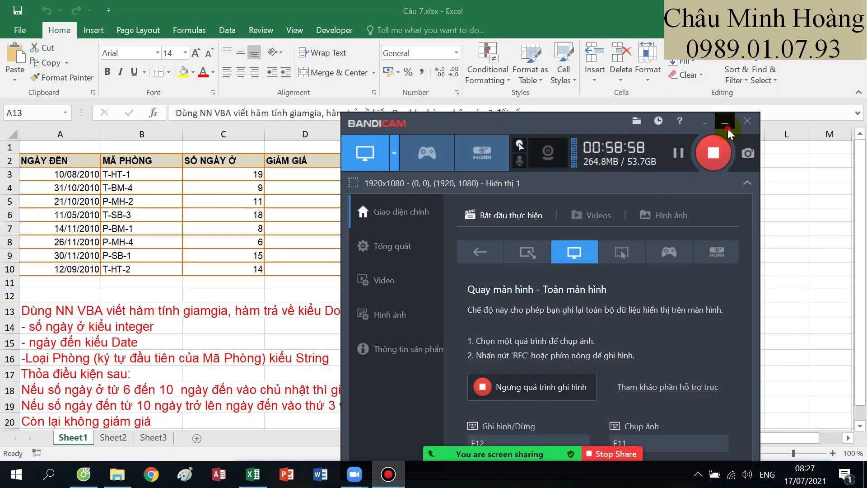
left_click(725, 122)
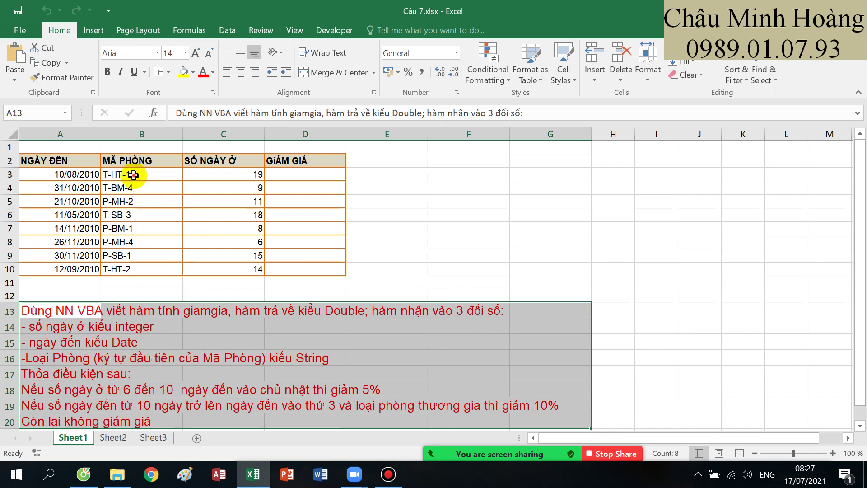
Examine the room codes in B3:B10 and the giamgia function requirements below the table in Câu 7.xlsx
left_click_drag(133, 175, 126, 271)
scroll(53, 303, "down", 1)
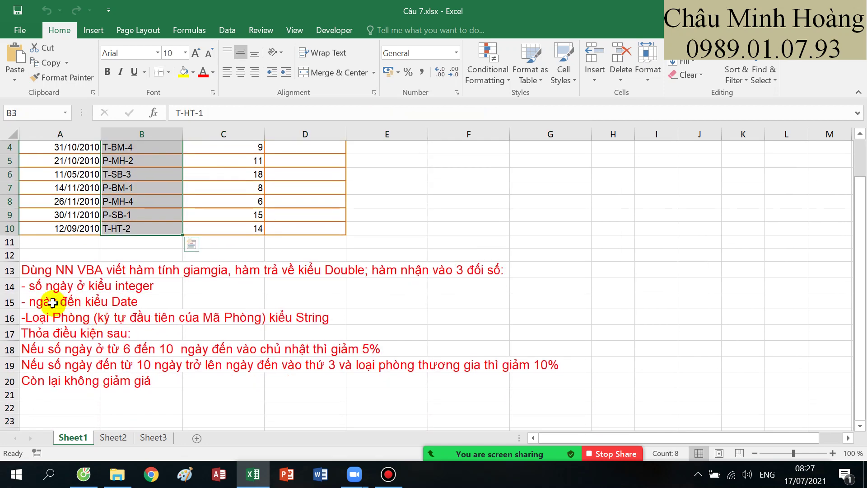
left_click_drag(53, 303, 423, 382)
left_click(447, 221)
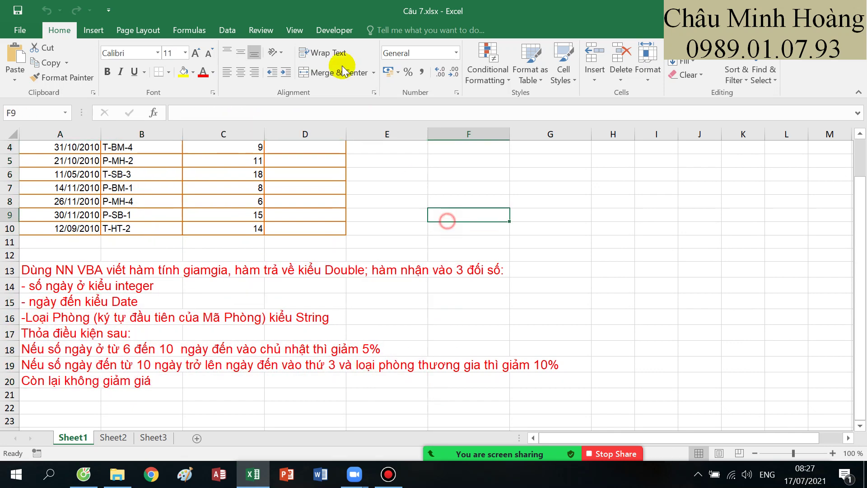
Open the Visual Basic editor and insert a new module in the Câu 7.xlsx project
left_click(334, 30)
left_click(8, 61)
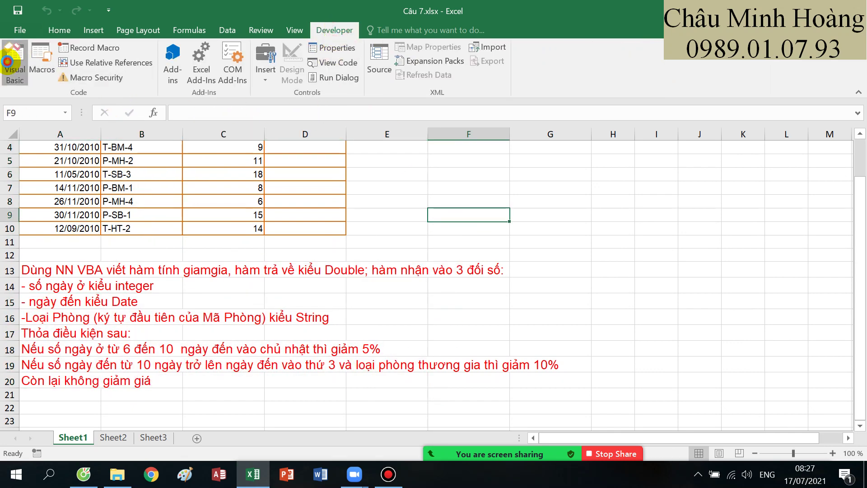
left_click(86, 104)
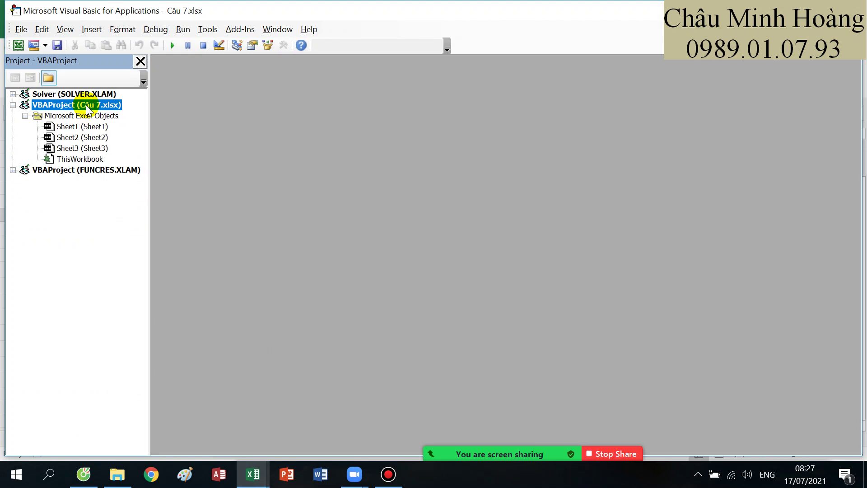
right_click(85, 104)
mouse_move(155, 161)
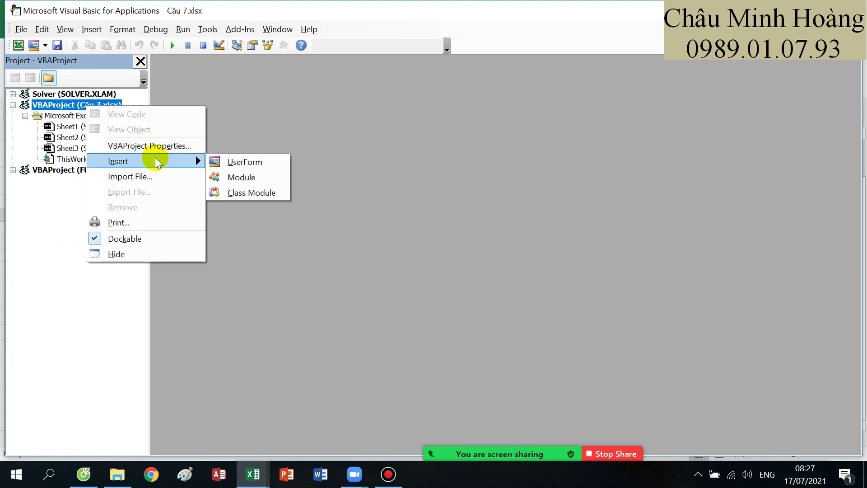
left_click(258, 176)
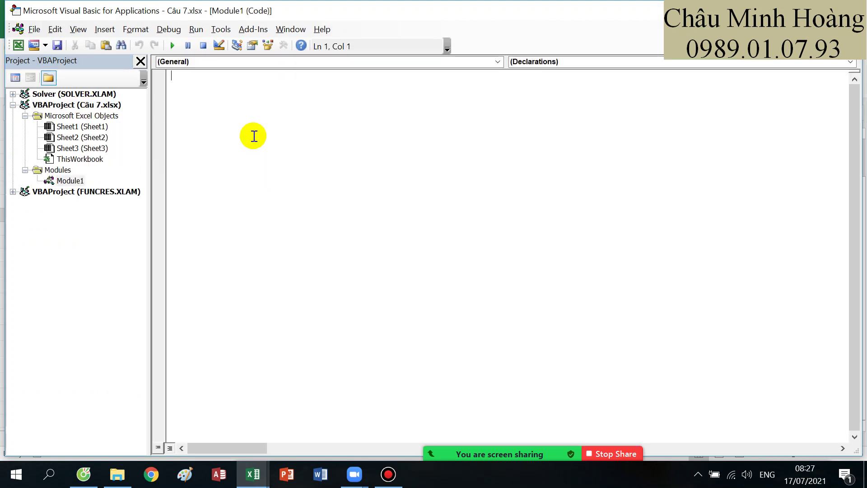
Begin declaring function giamgia with the arguments songay as Integer and ngayden as Date, following the worksheet's argument list
type("function")
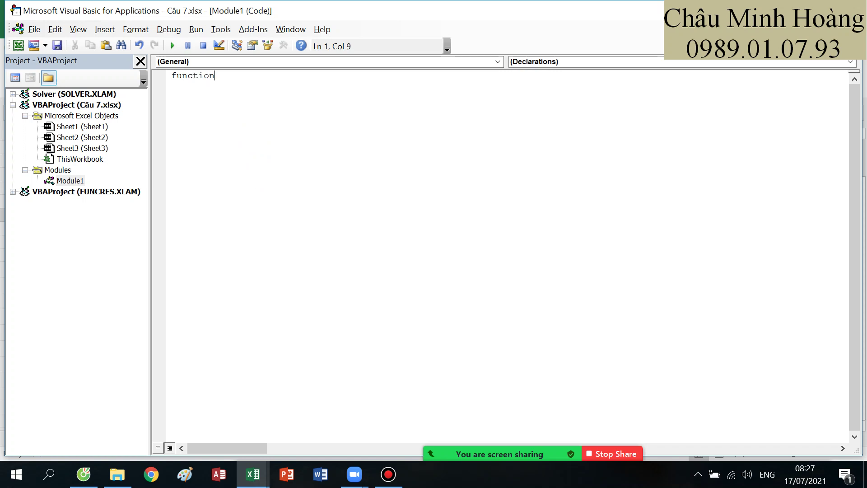
left_click(253, 474)
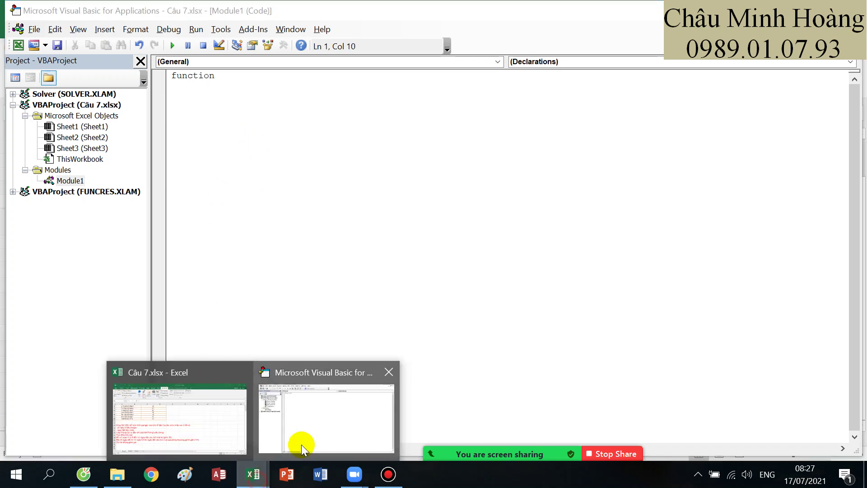
left_click(208, 429)
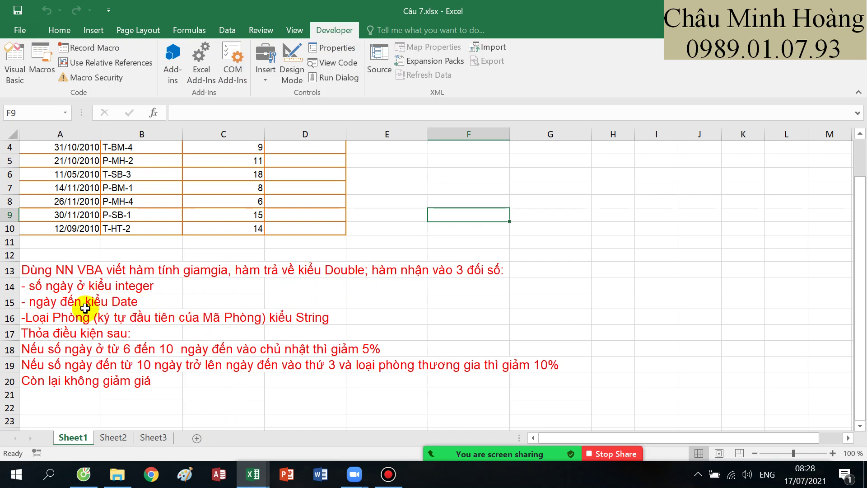
mouse_move(266, 470)
left_click(316, 419)
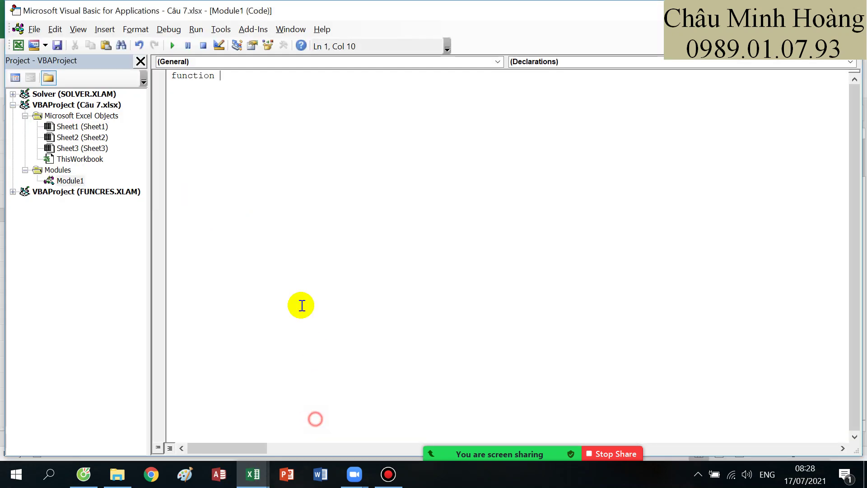
type("giamgia")
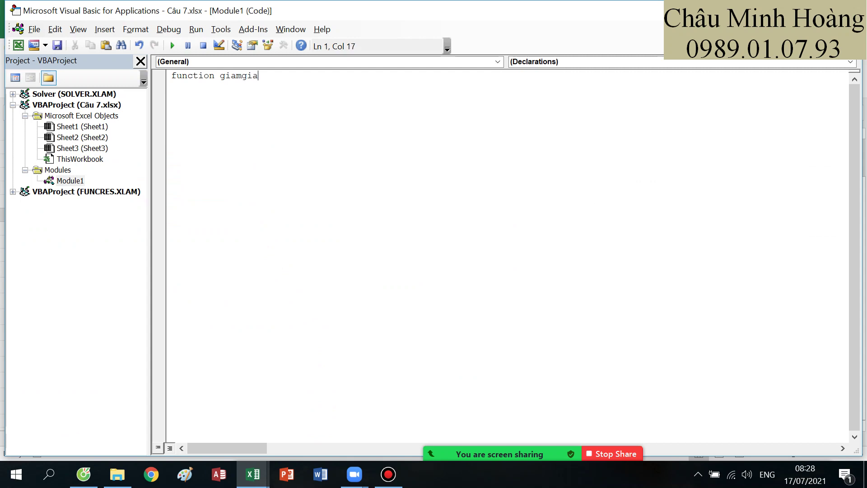
type("( songay as in")
key("Tab")
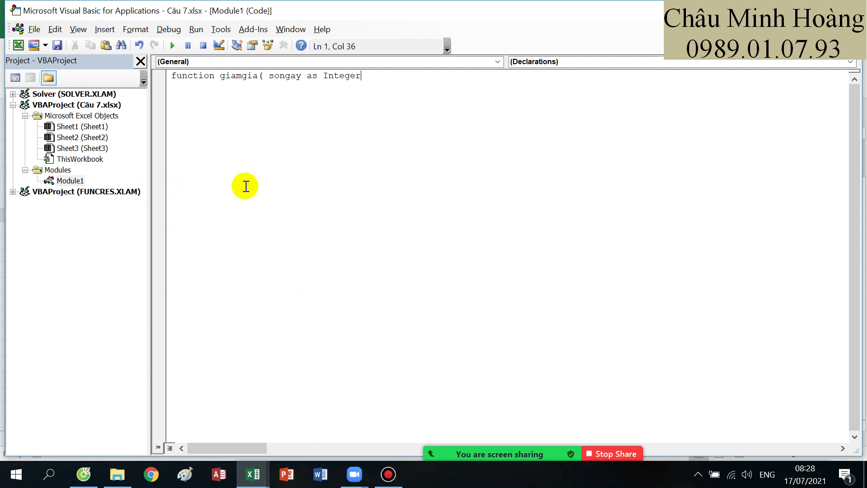
type(", ngayden")
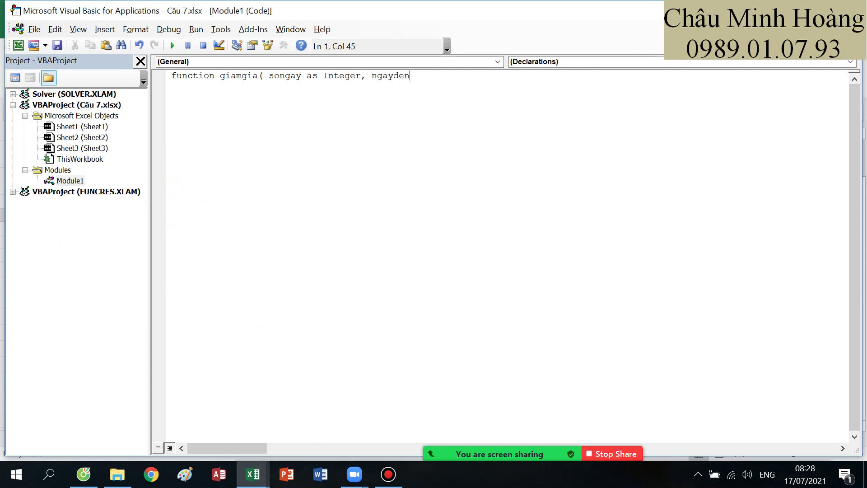
type(" as ")
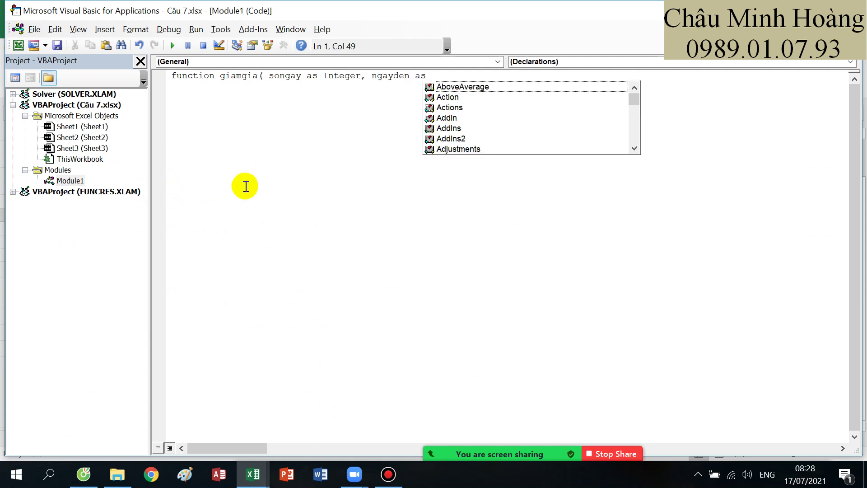
type("date,")
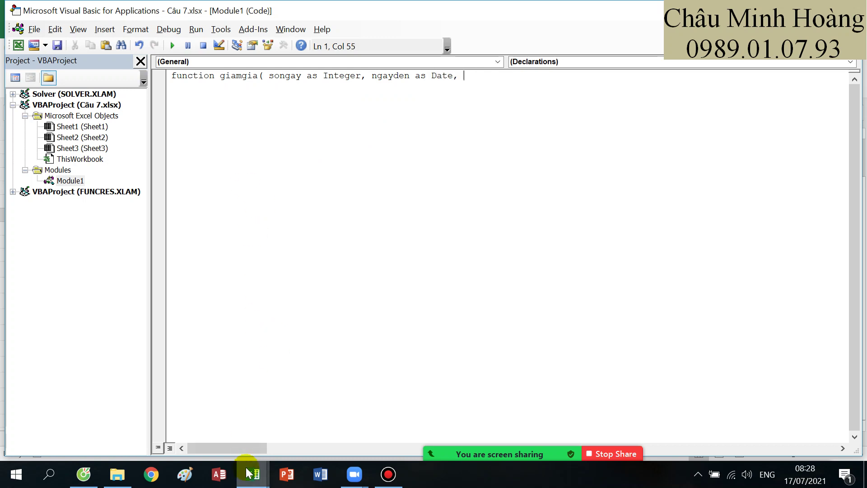
Check the third required argument in the worksheet and complete the declaration with loaiphong as String and return type Double
mouse_move(251, 471)
left_click(194, 418)
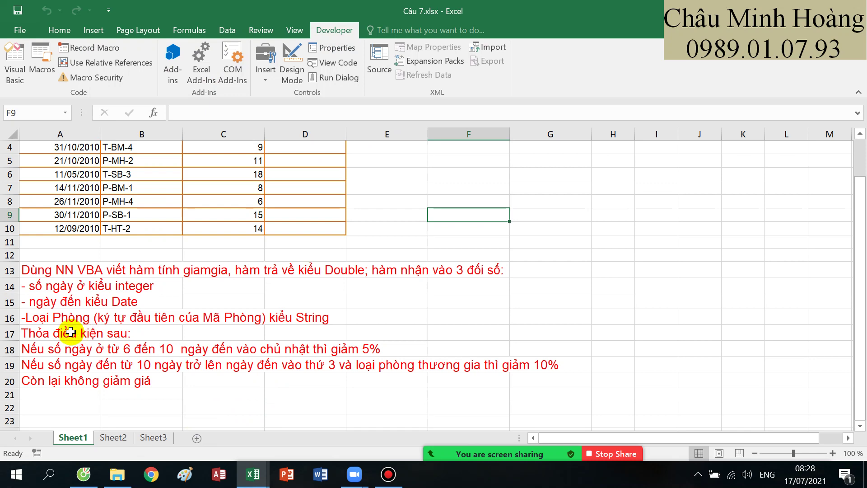
mouse_move(254, 478)
left_click(333, 429)
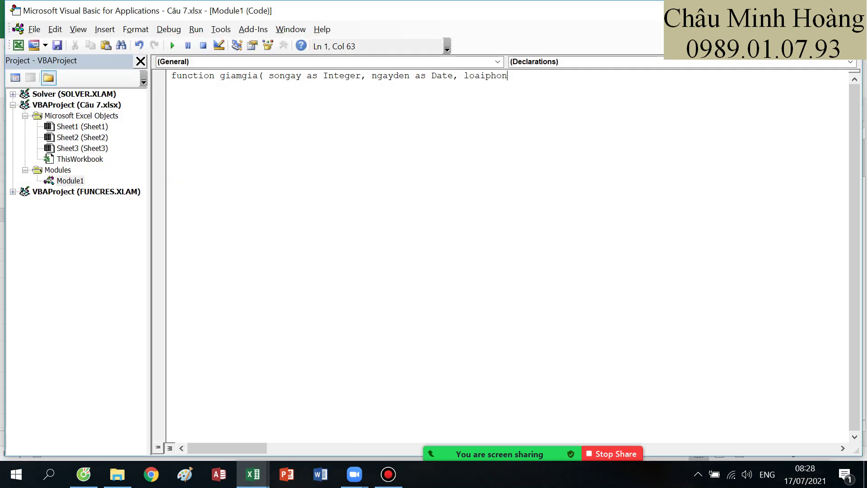
type("st")
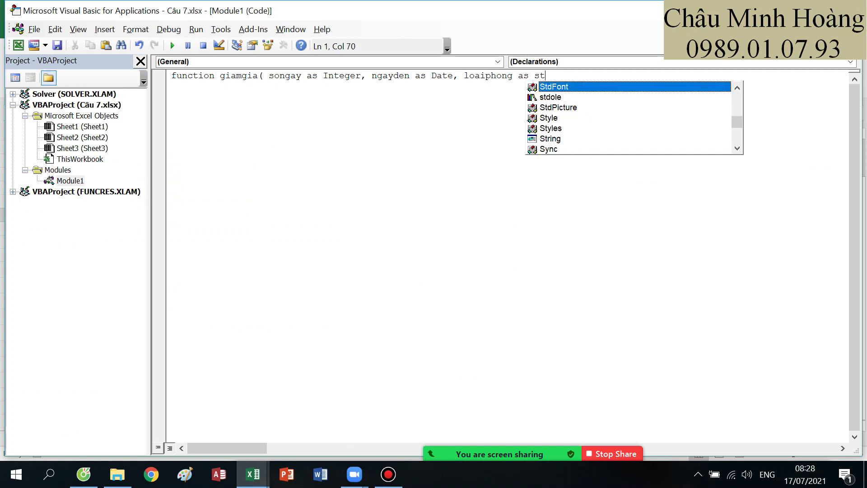
type("rin) as ")
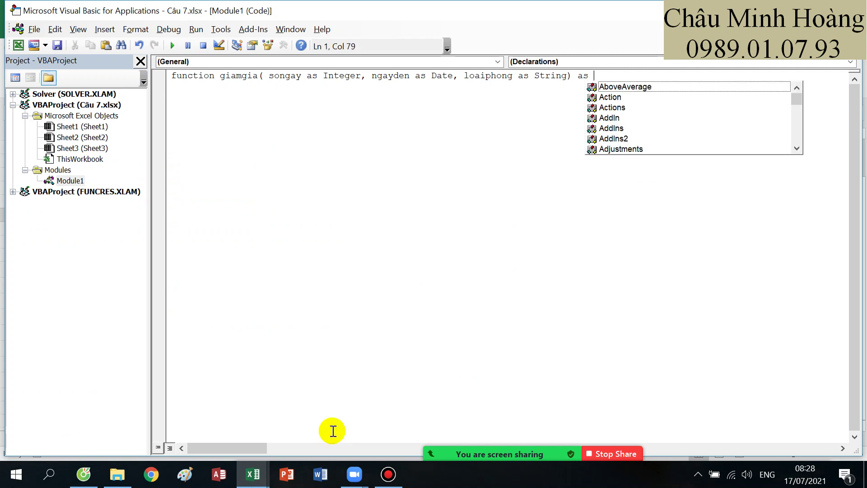
type("double")
key("Return")
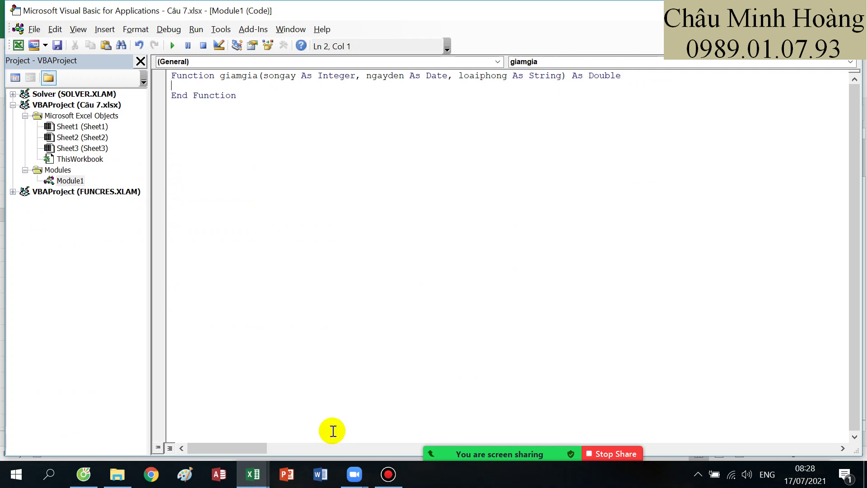
Check the first discount condition in row 18 of the worksheet and start an If statement in the giamgia function
left_click(258, 475)
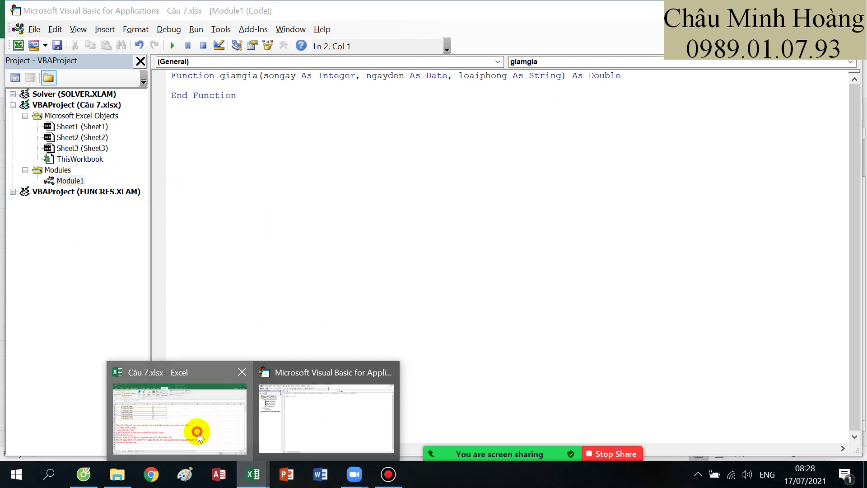
left_click(194, 435)
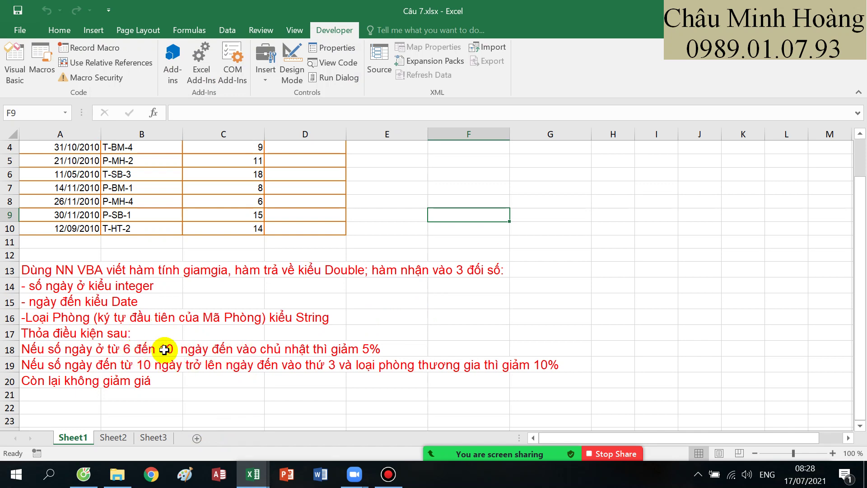
left_click(250, 473)
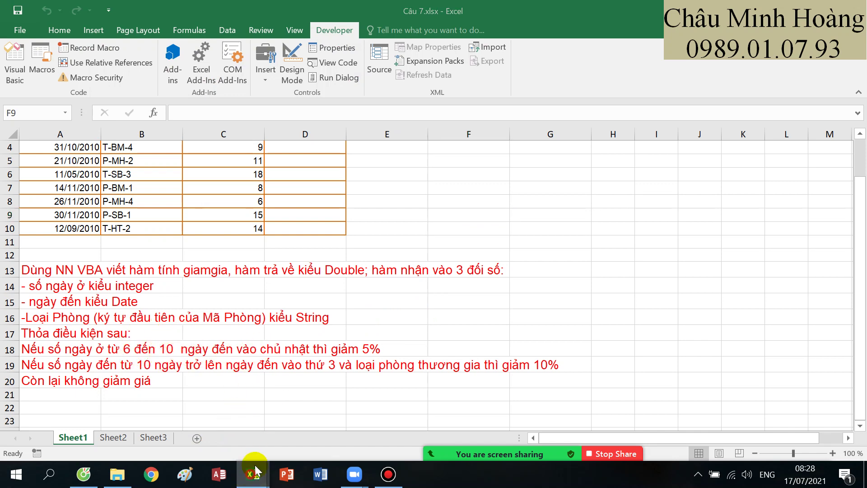
left_click(334, 426)
type("f")
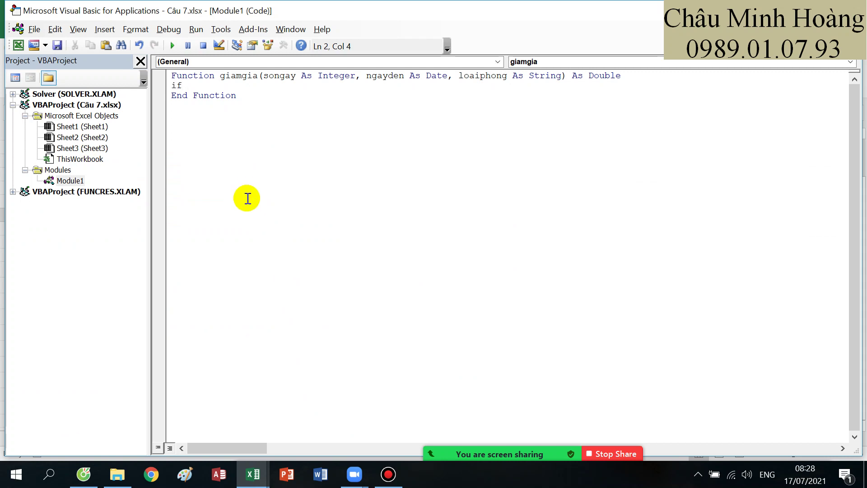
left_click(254, 475)
left_click(183, 429)
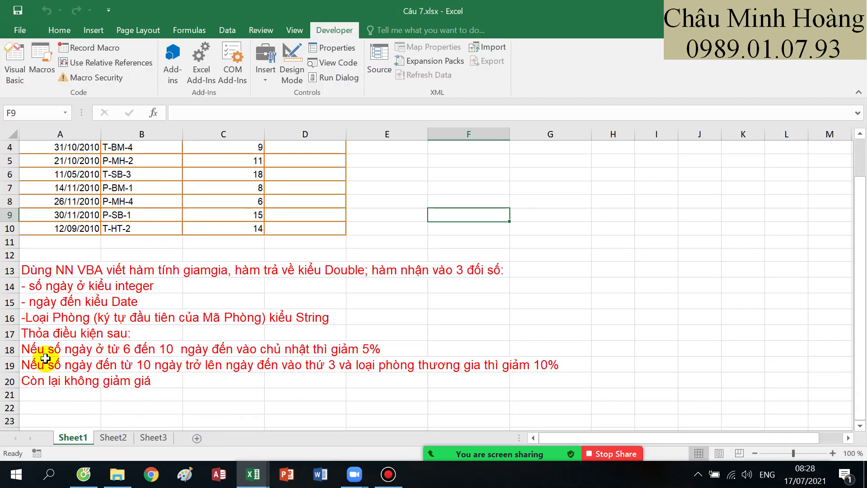
left_click_drag(47, 355, 381, 341)
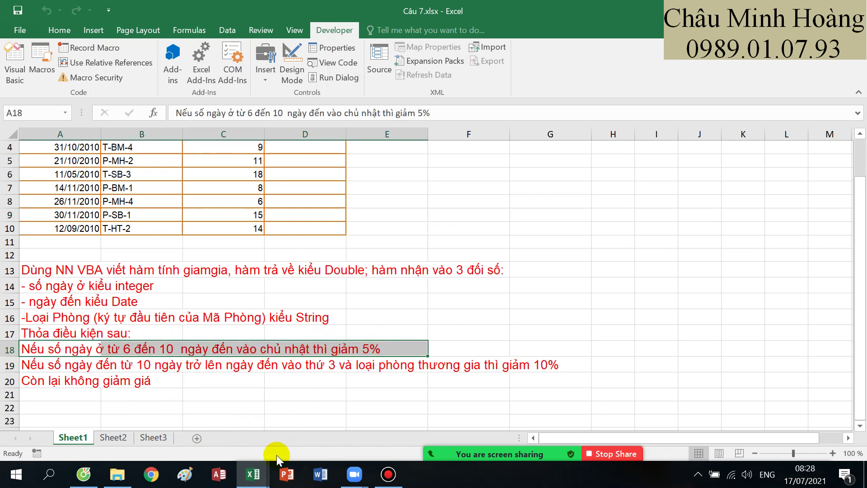
left_click(254, 474)
left_click(314, 433)
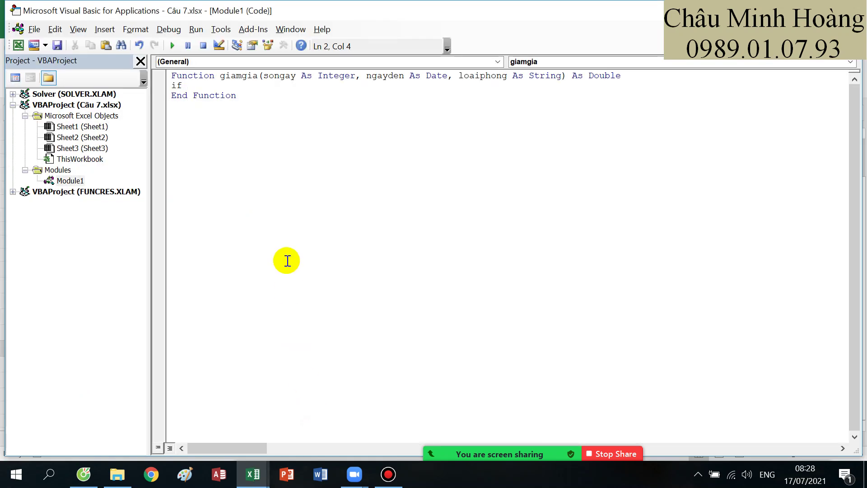
Complete the If condition as songay >= 6 and songay <= 10 and weekday(ngayden,1)=1 then
type("songay >= 6 and ")
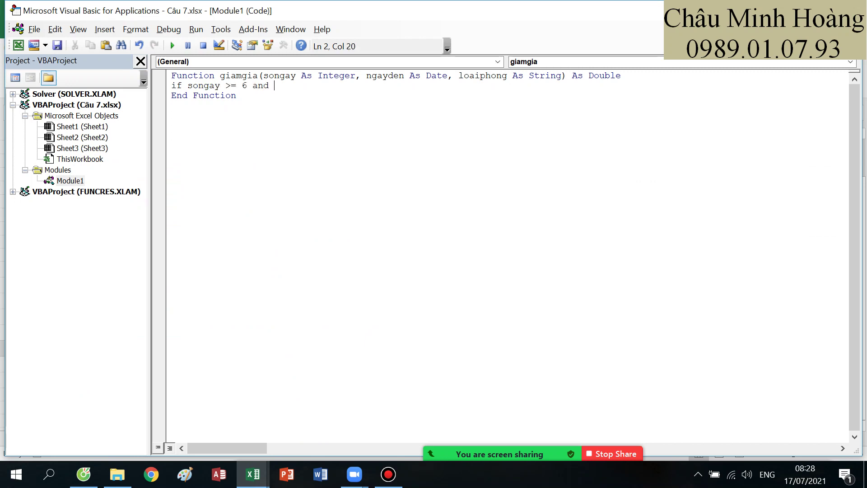
type("songay")
type("<= 10 and weekday(")
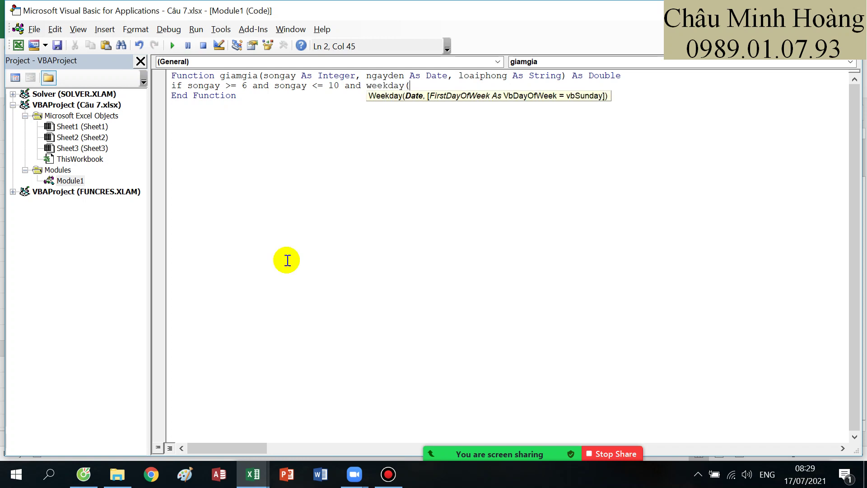
type("ngayden,1)=")
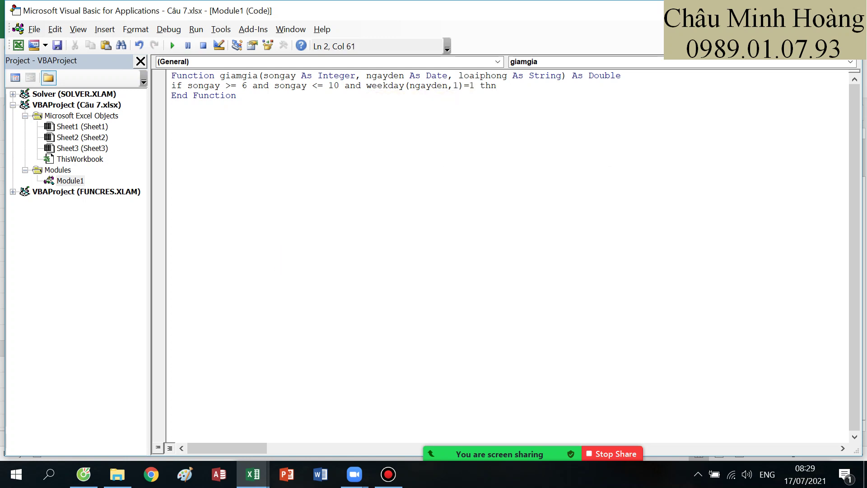
type("1 then")
key("Return")
Assign giamgia = 0.05 as the result of the If branch
type("giamg")
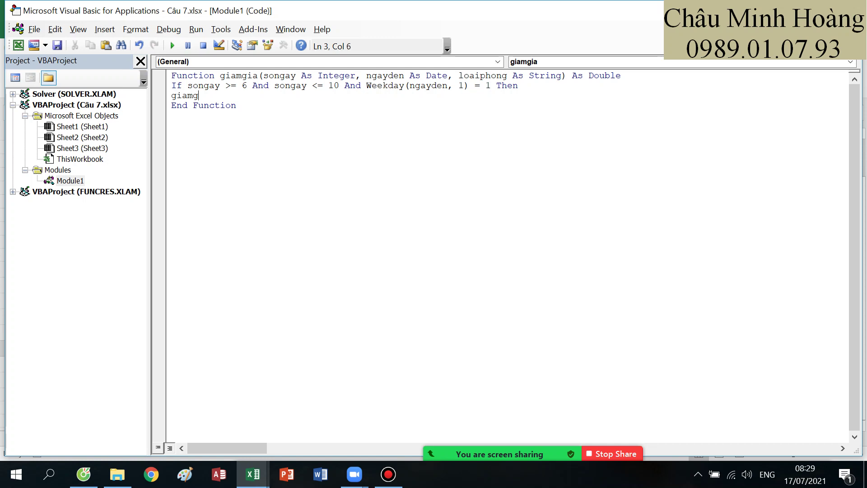
type("ia = 0.05")
key("Return")
Start an ElseIf branch with songay >= 10, following the second discount condition in row 19 of the worksheet
type("elseif")
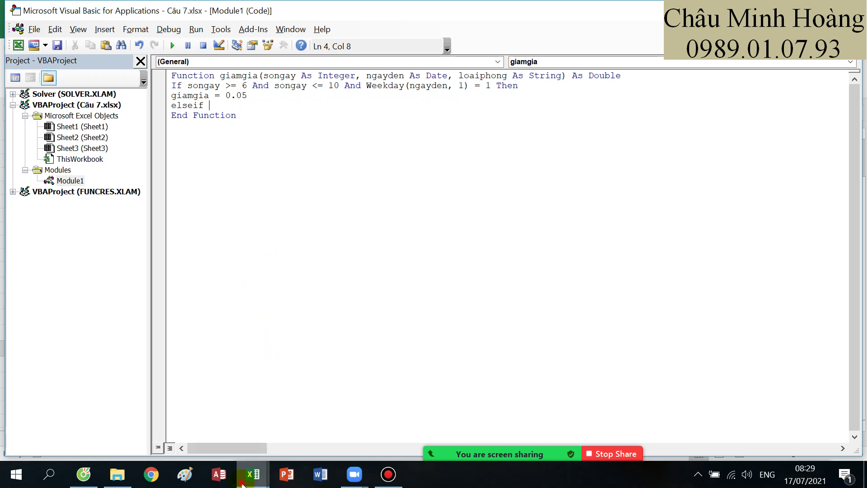
left_click(253, 474)
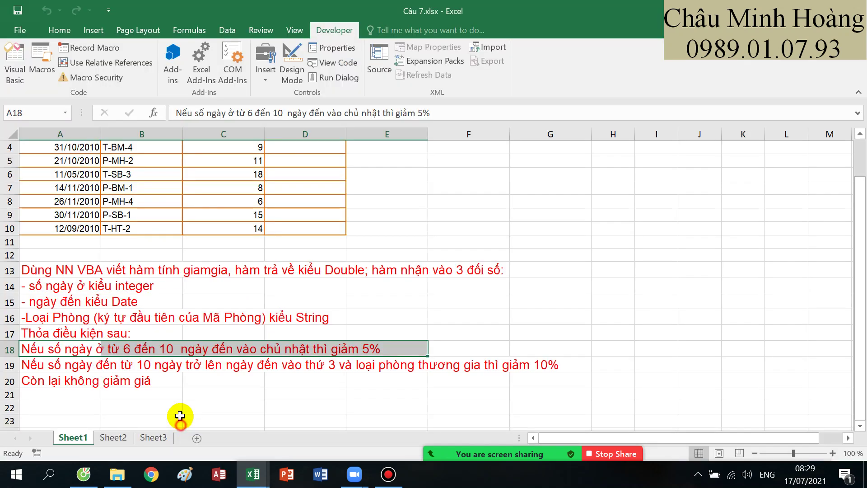
left_click_drag(59, 365, 266, 365)
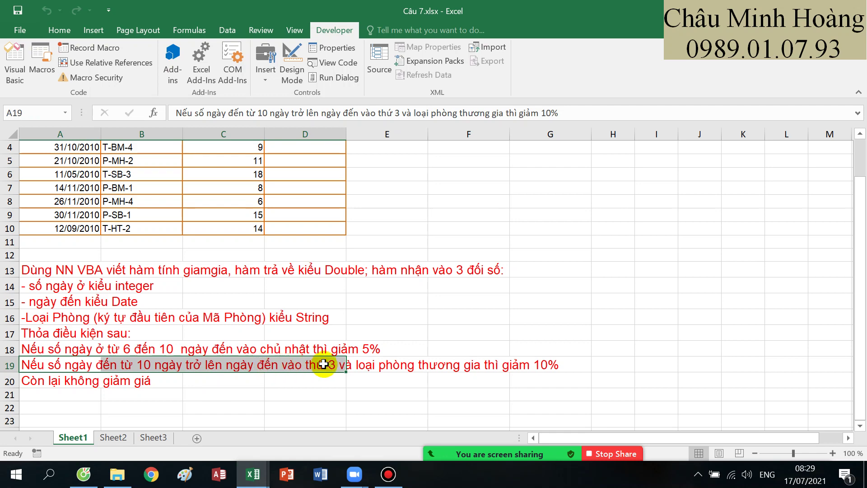
key("alt+F11")
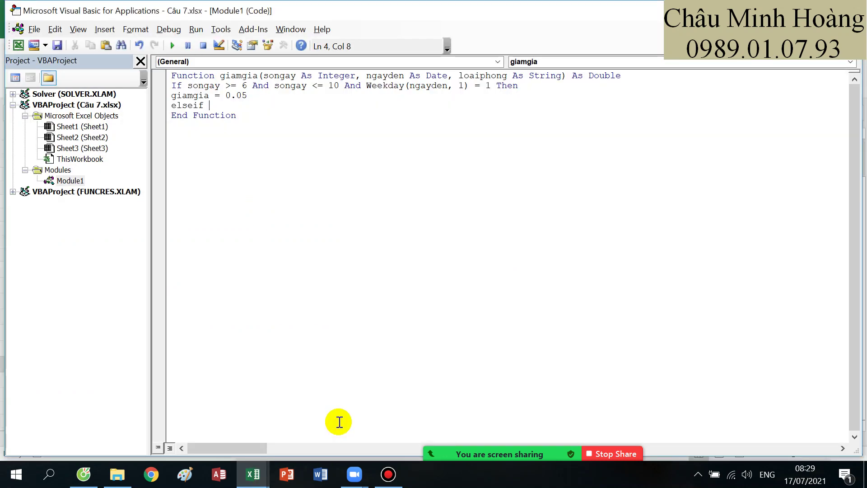
type("songay >")
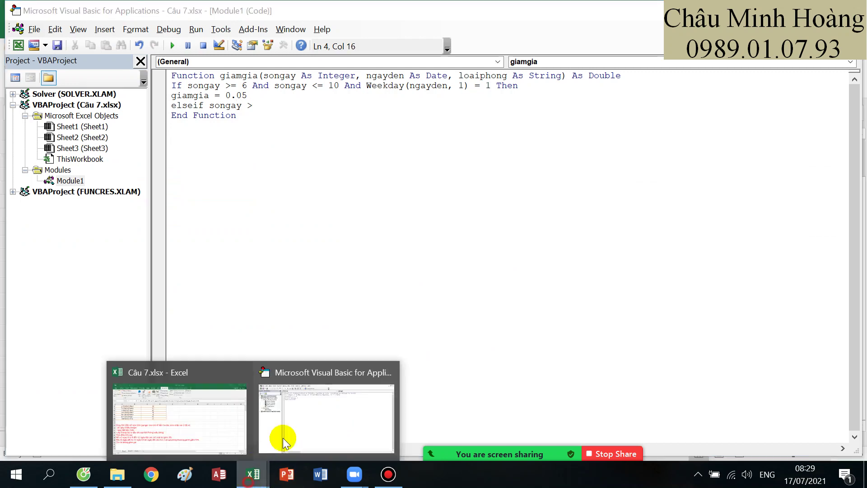
left_click(293, 426)
left_click(266, 475)
left_click(231, 450)
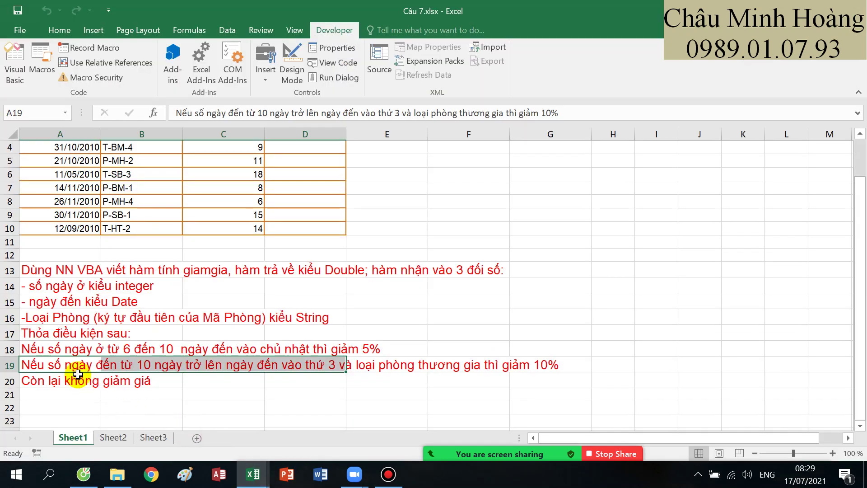
left_click(252, 473)
type("= 10")
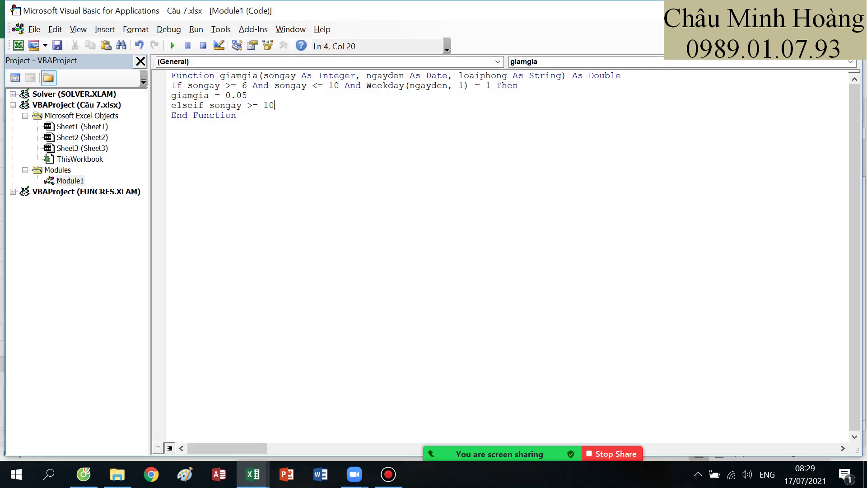
Extend the ElseIf condition with and weekday(ngayden,1)=3 and
type(" and weekday(nga")
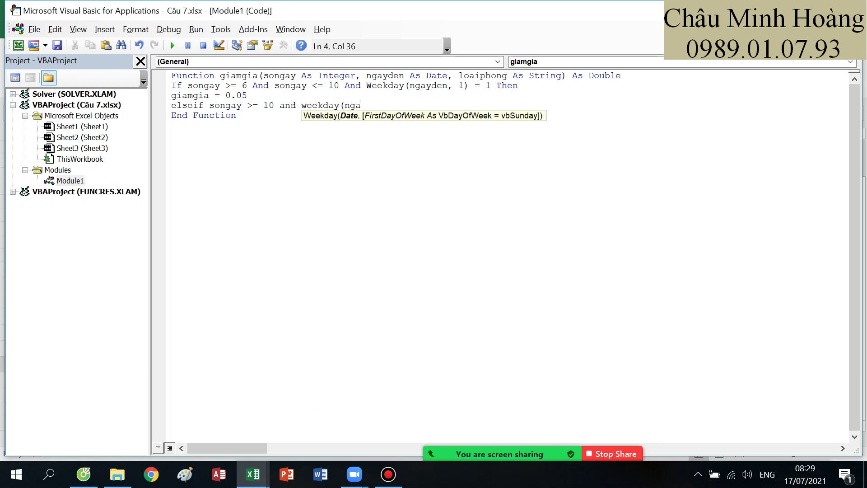
type("yden,1)=")
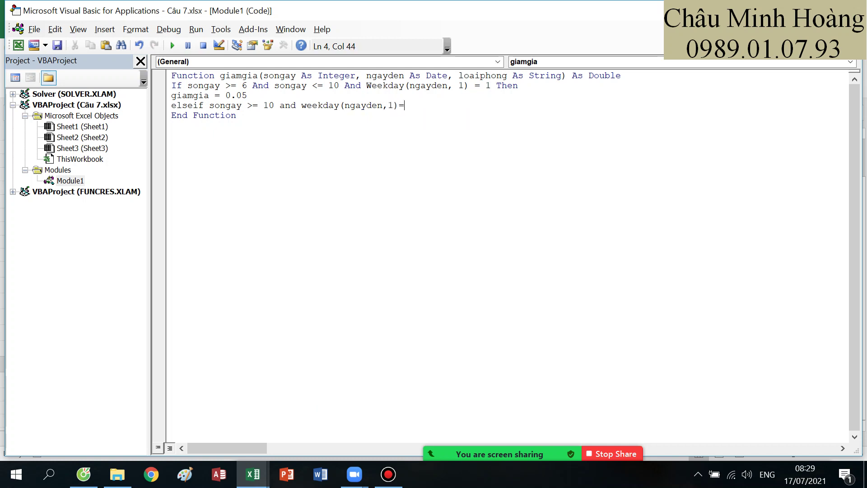
type("3 anf")
Check the room codes in the worksheet table and add the comparison left(loaiphong,1)= to the ElseIf condition
mouse_move(253, 472)
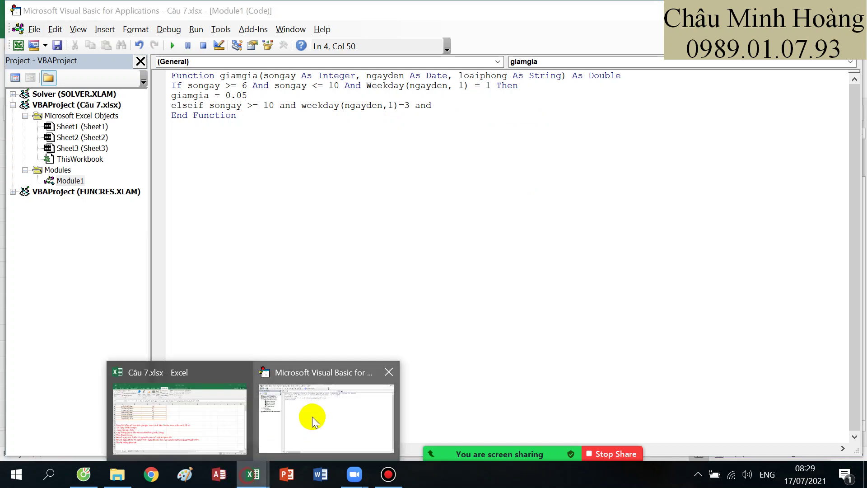
left_click(204, 416)
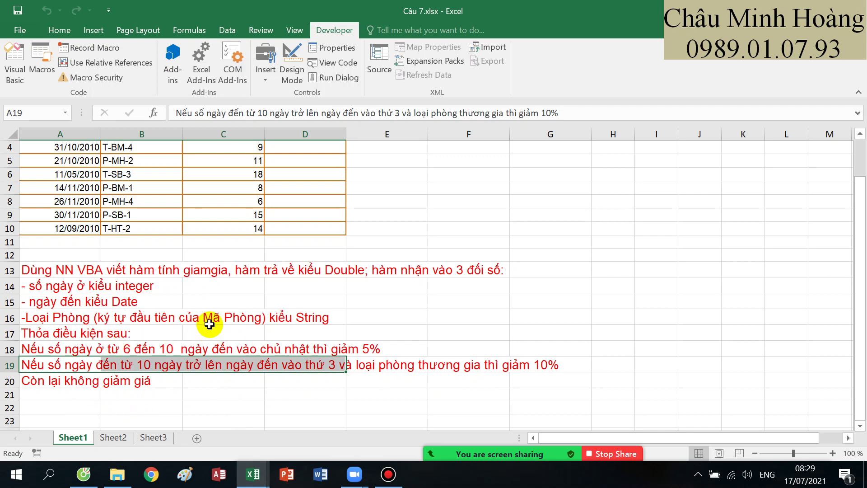
scroll(214, 322, "up", 1)
scroll(214, 321, "up", 1)
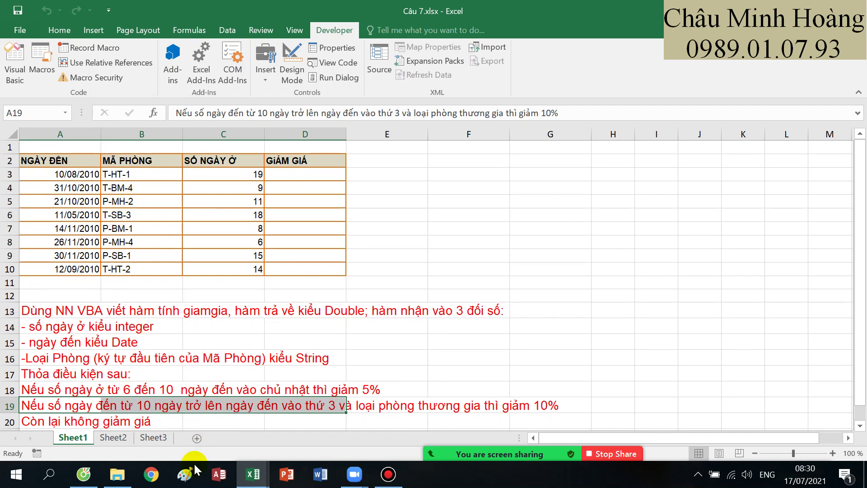
mouse_move(253, 474)
left_click(329, 413)
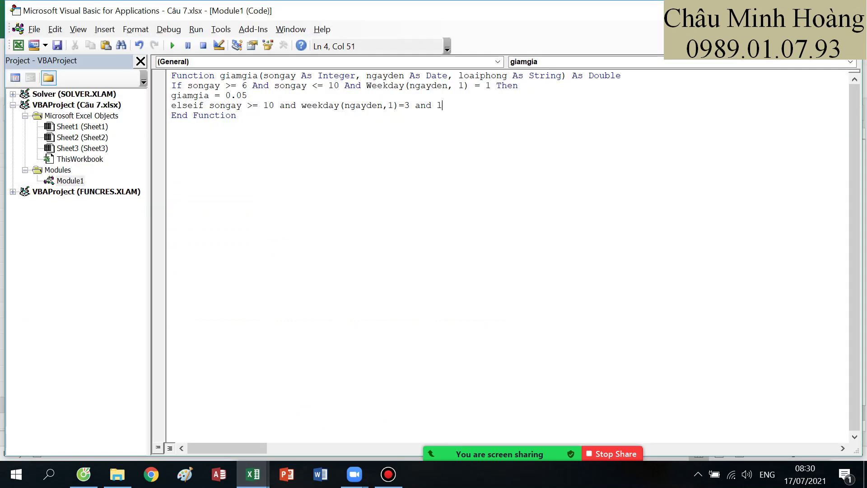
type("(")
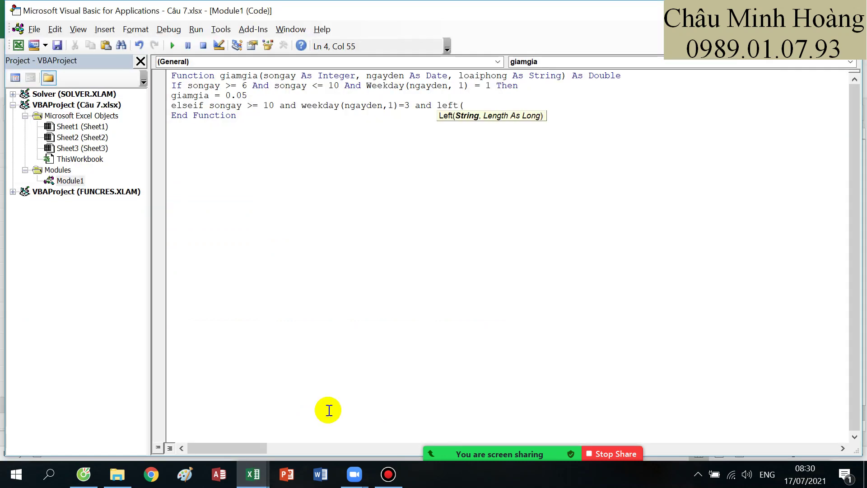
type("loaiphong")
type(",1)=")
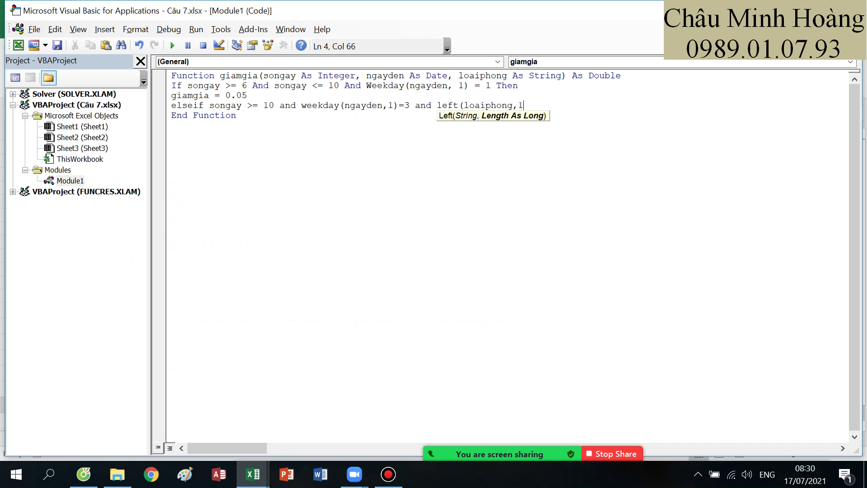